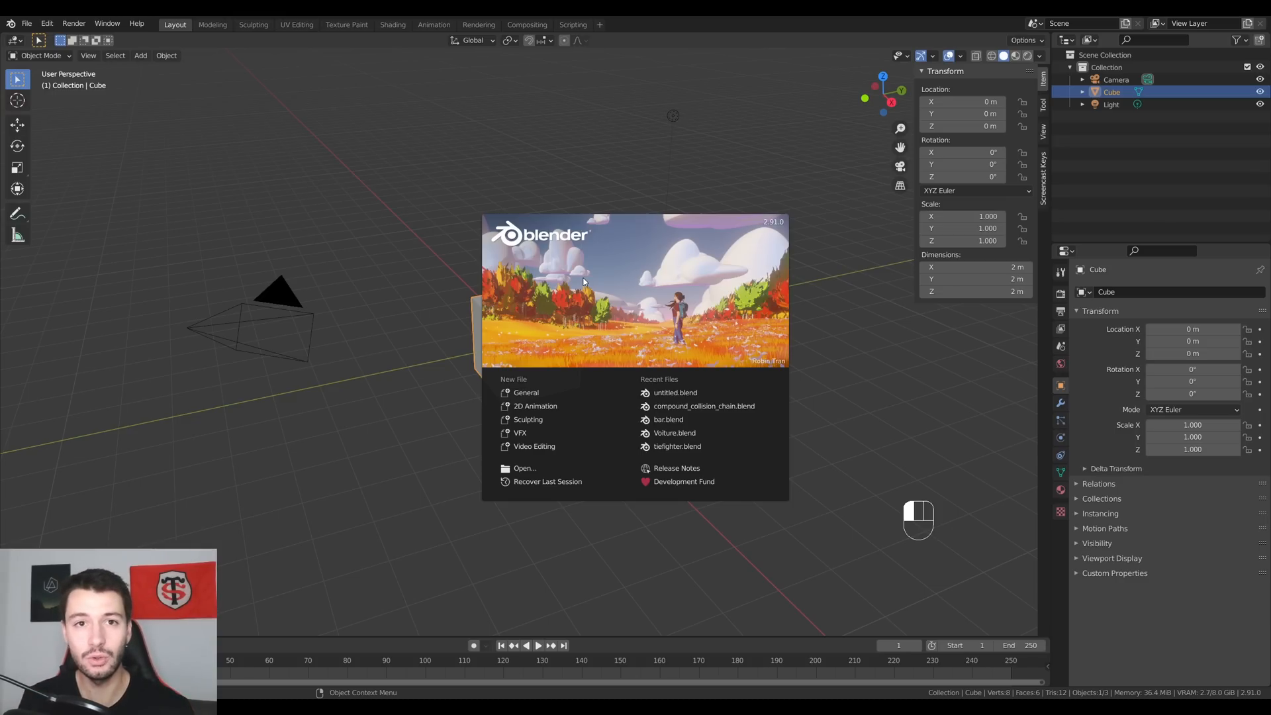
# Dismiss the splash screen and enlarge the Outliner in both width and height.
pyautogui.click(923, 98)
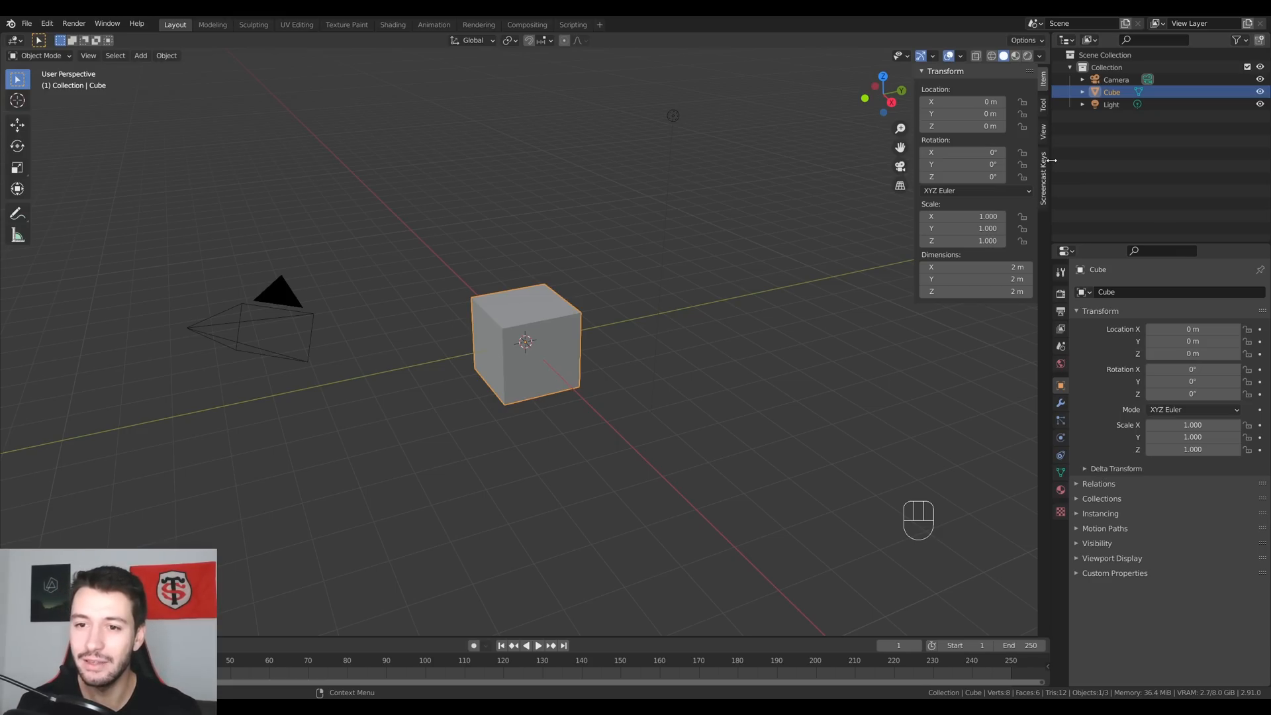
pyautogui.moveTo(1053, 165); pyautogui.dragTo(778, 175)
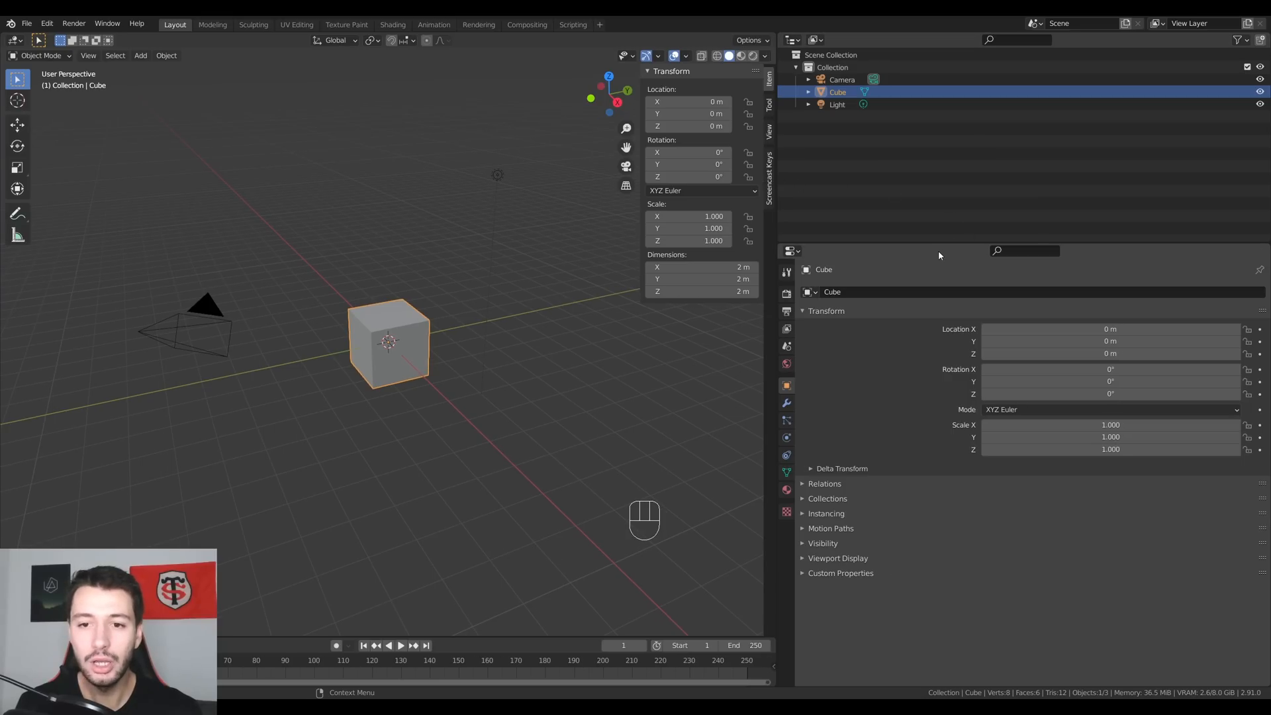
pyautogui.moveTo(939, 244); pyautogui.dragTo(940, 395)
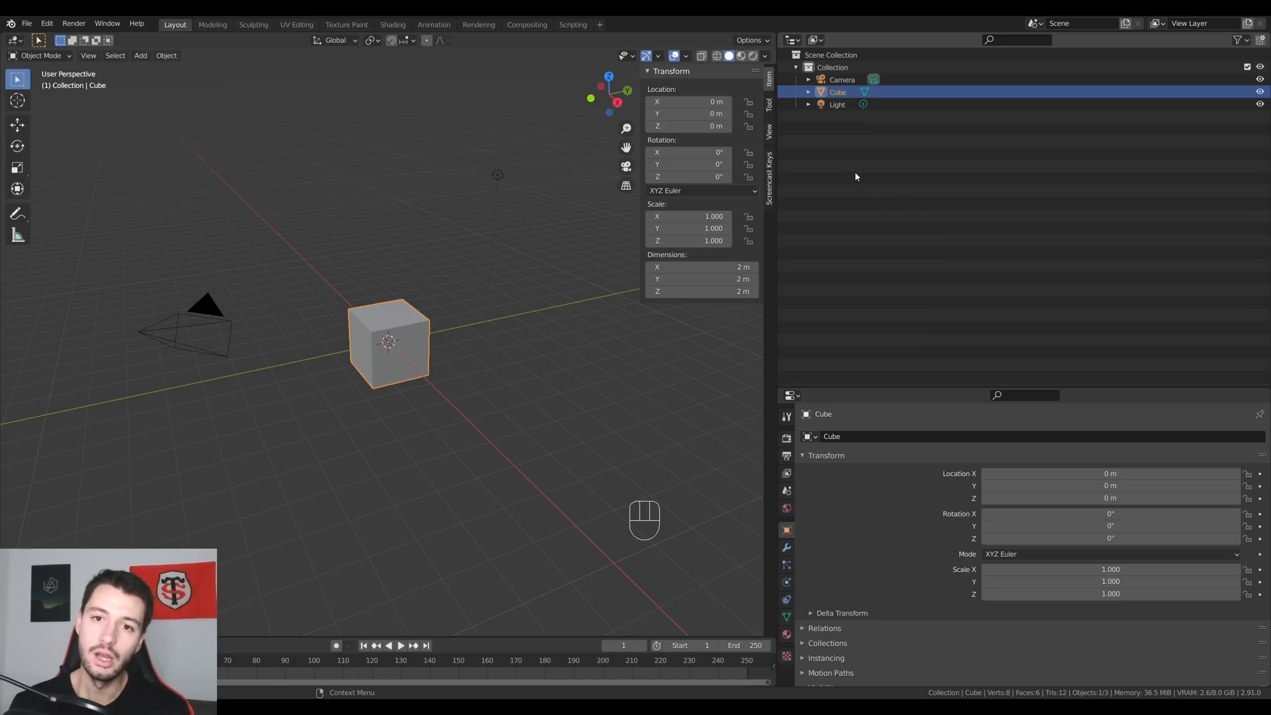
# Add three new collections directly under the Scene Collection.
pyautogui.rightClick(823, 123)
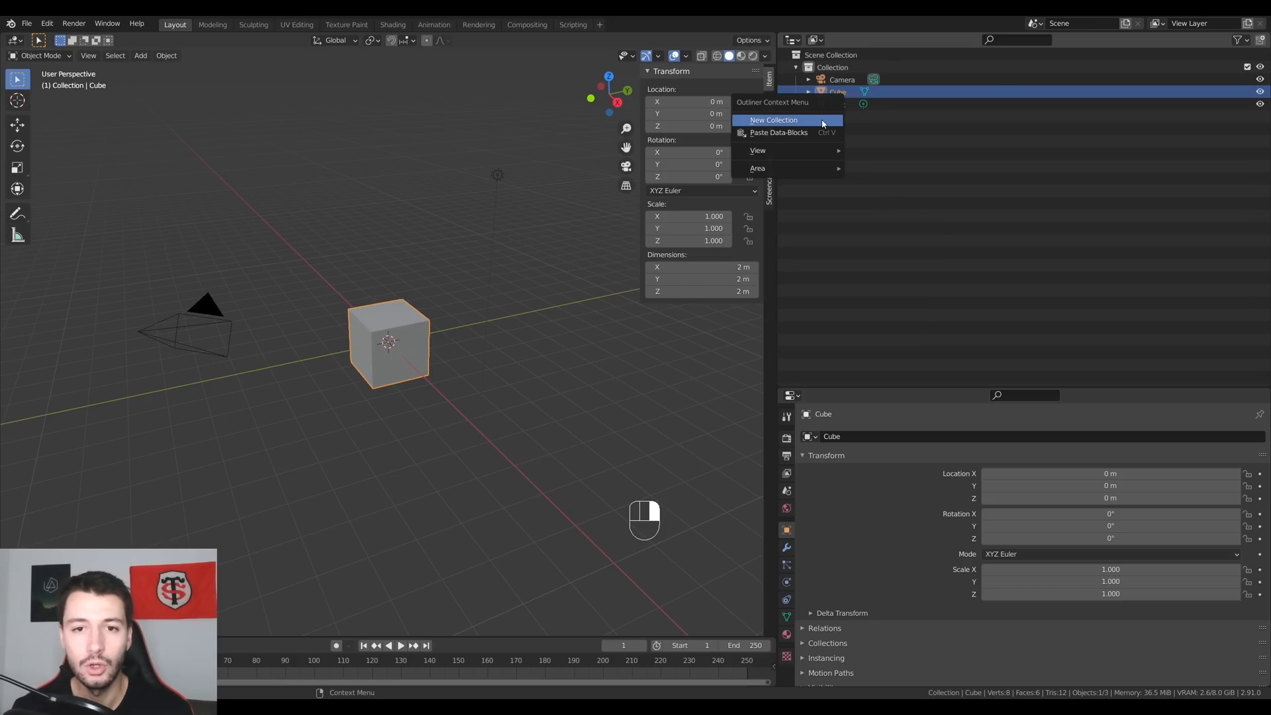
pyautogui.click(824, 123)
pyautogui.rightClick(856, 142)
pyautogui.click(860, 140)
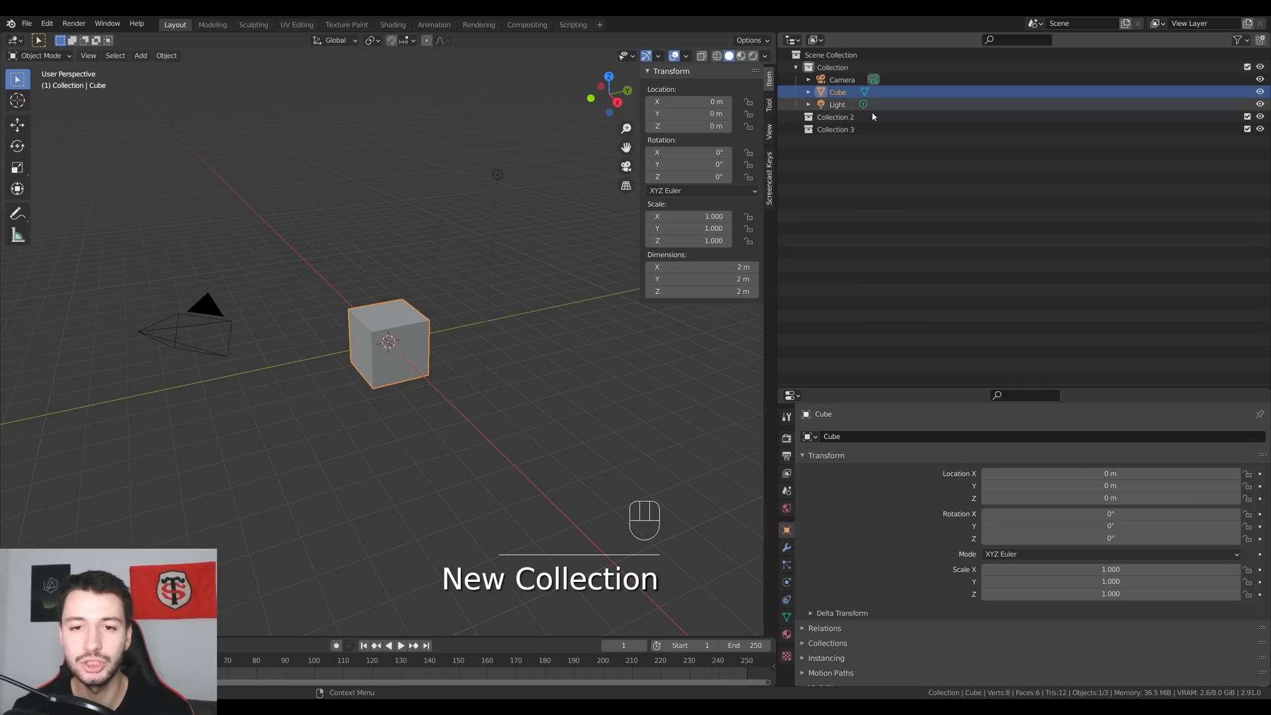
pyautogui.rightClick(861, 142)
pyautogui.click(857, 147)
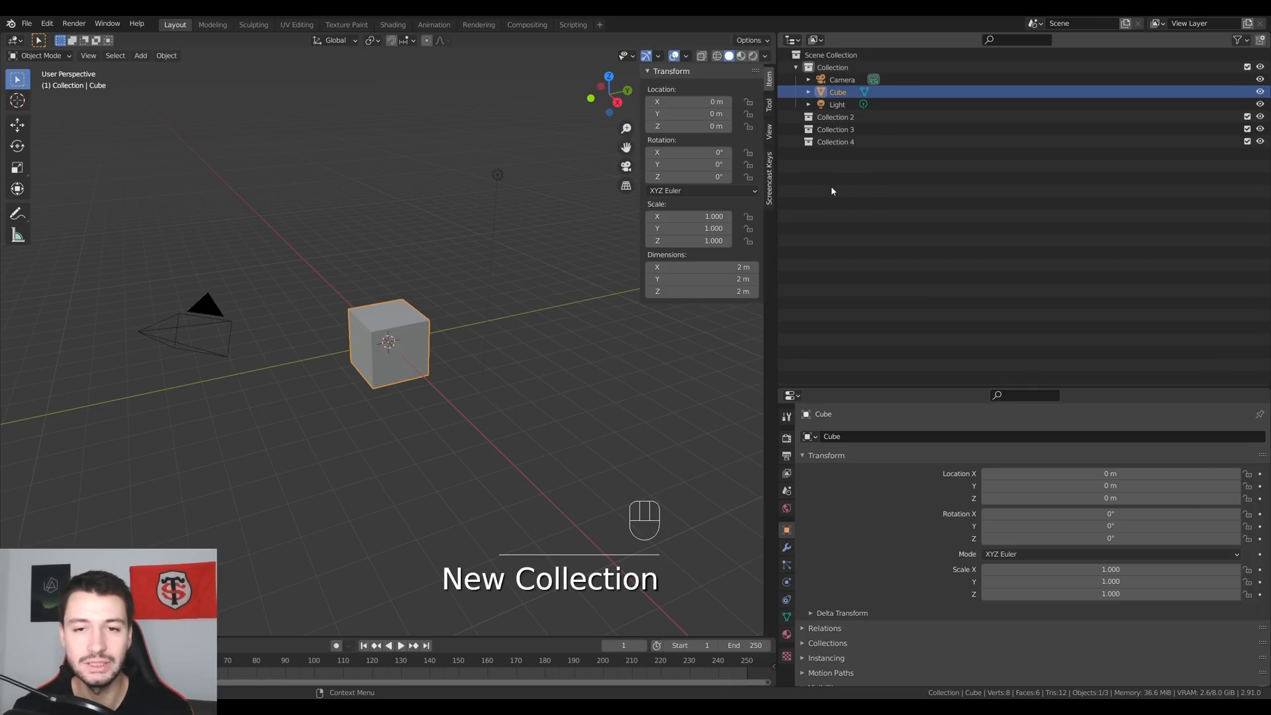
# Give Collection a red color tag and Collection 2 an orange one.
pyautogui.click(833, 68)
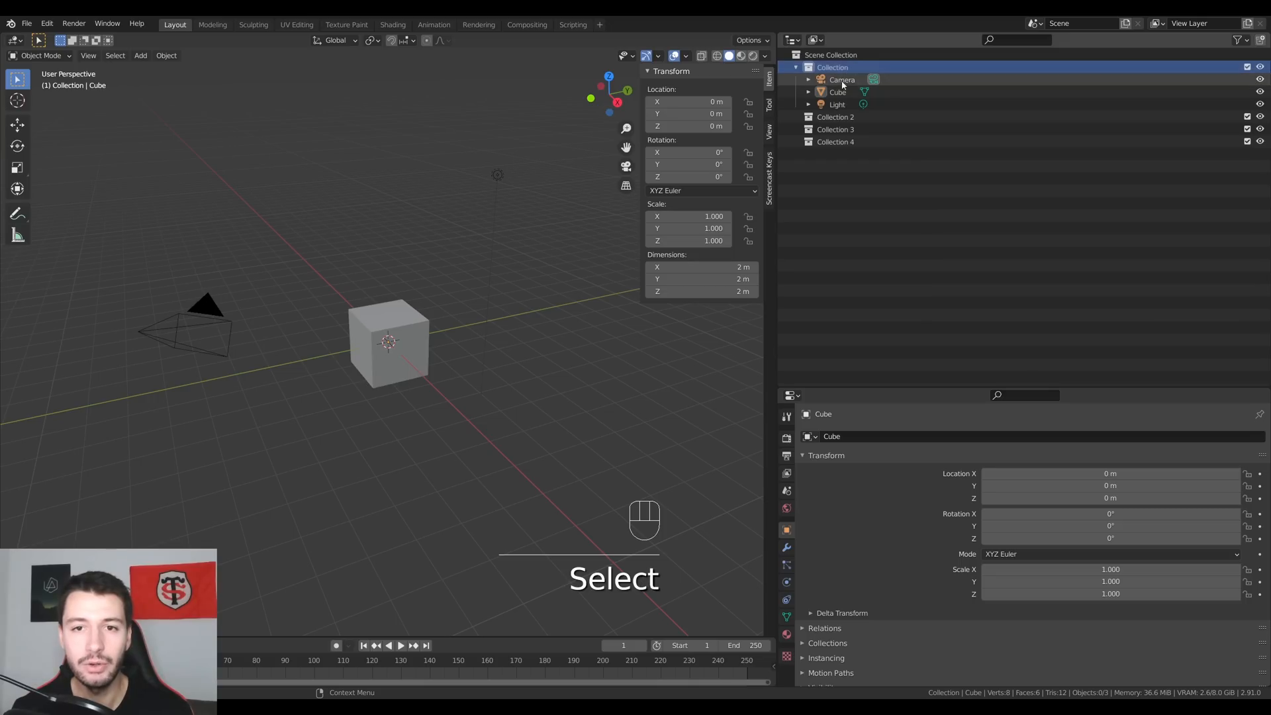
pyautogui.rightClick(809, 69)
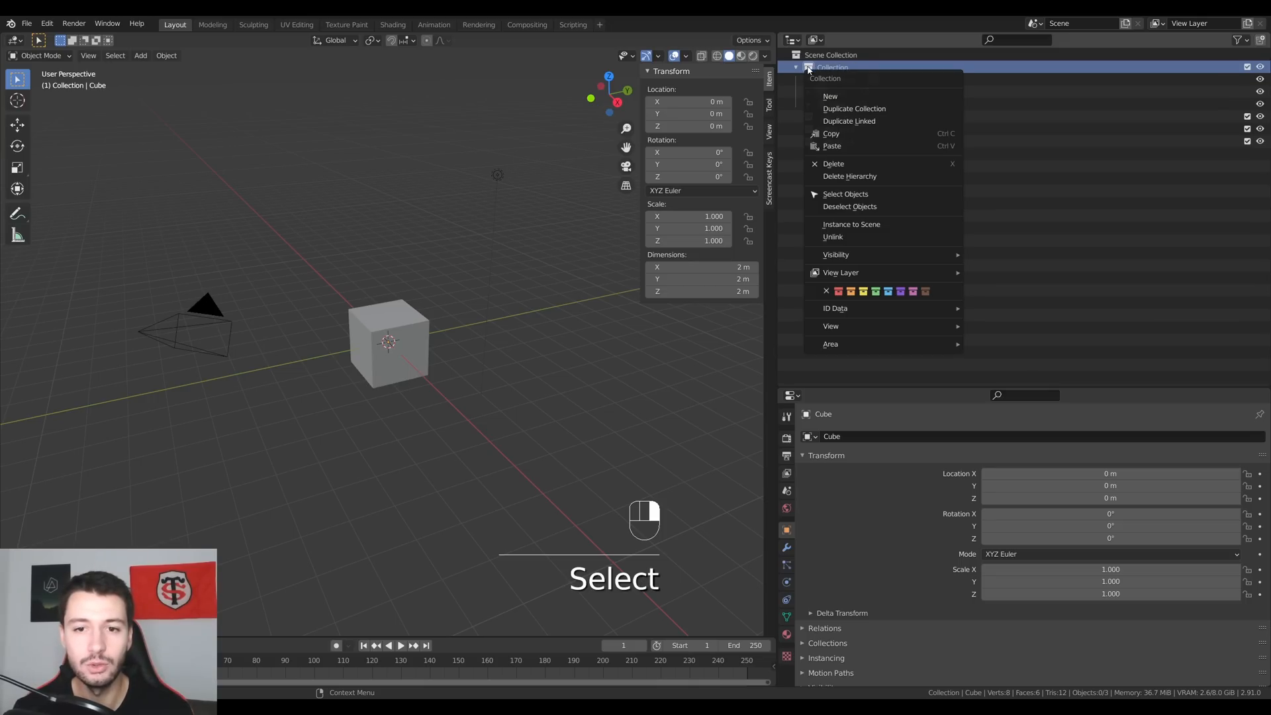
pyautogui.click(839, 292)
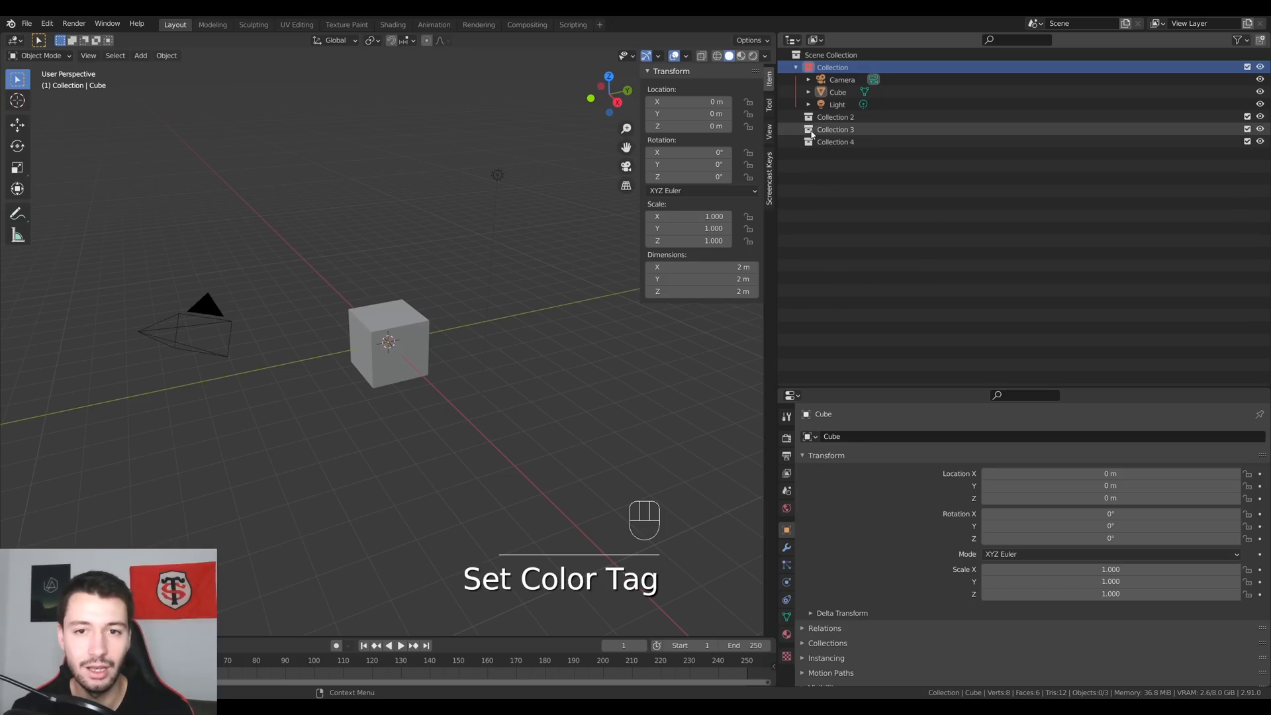
pyautogui.click(821, 117)
pyautogui.rightClick(821, 117)
pyautogui.click(851, 342)
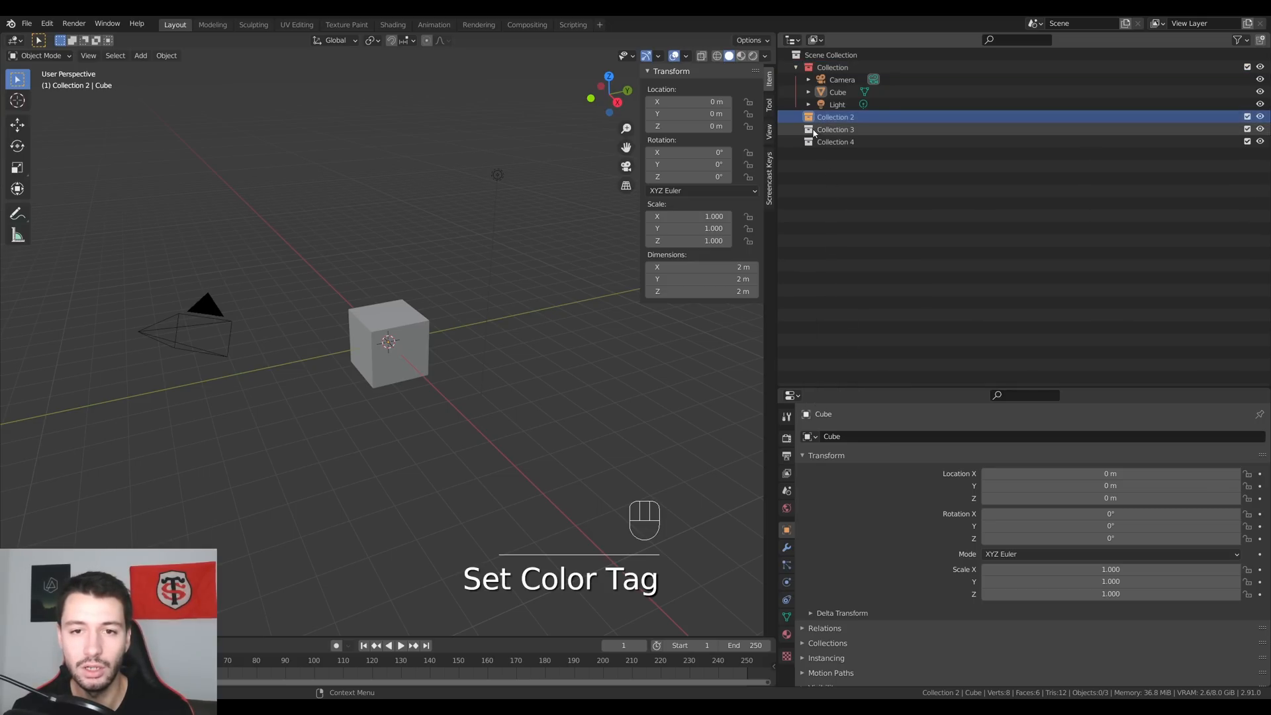
# Give Collection 3 a green color tag and Collection 4 a yellow one.
pyautogui.click(821, 130)
pyautogui.rightClick(821, 130)
pyautogui.click(878, 356)
pyautogui.click(824, 141)
pyautogui.rightClick(824, 142)
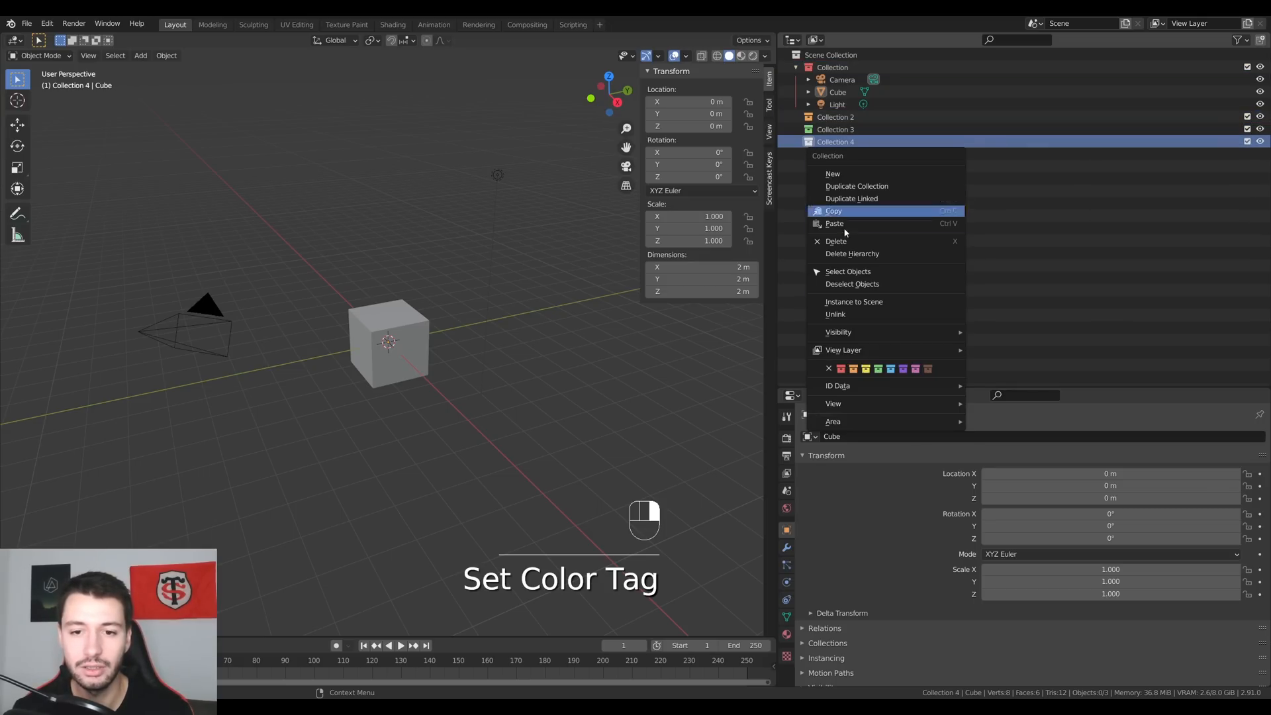
pyautogui.click(866, 369)
pyautogui.click(865, 273)
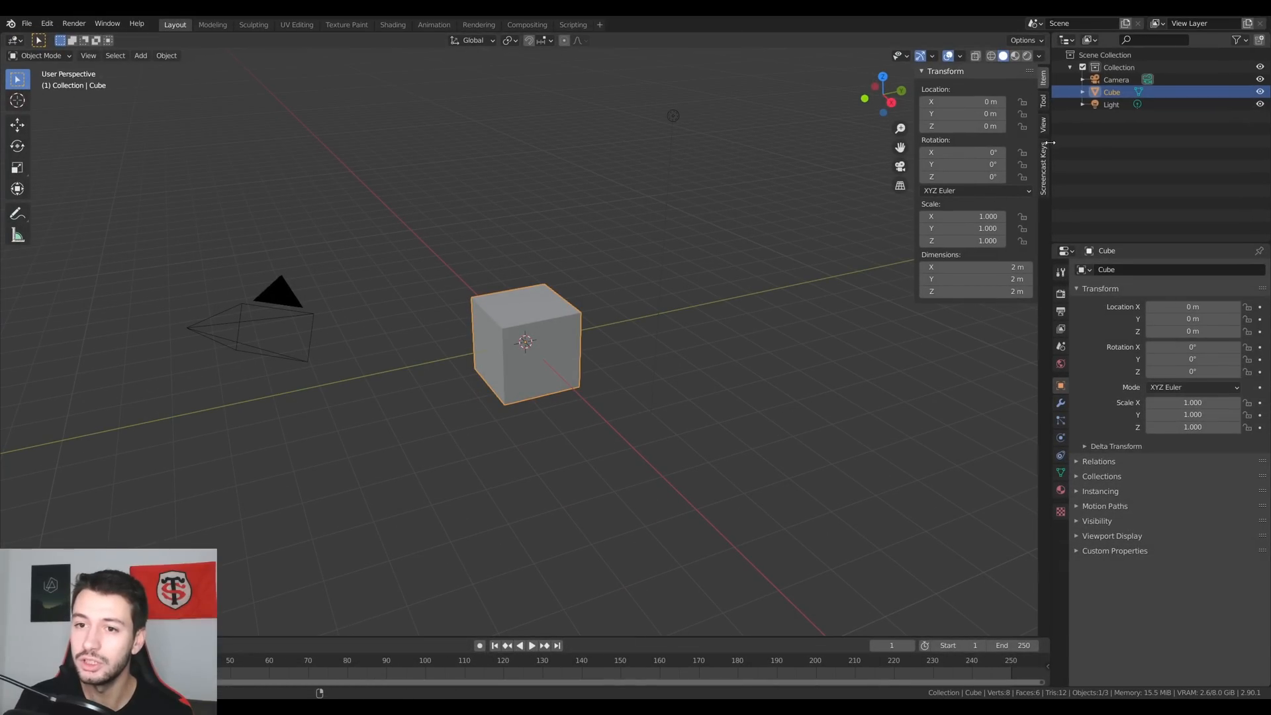
# Widen the Outliner and add two new collections nested inside the existing Collection.
pyautogui.moveTo(1033, 173); pyautogui.dragTo(832, 176)
pyautogui.rightClick(902, 67)
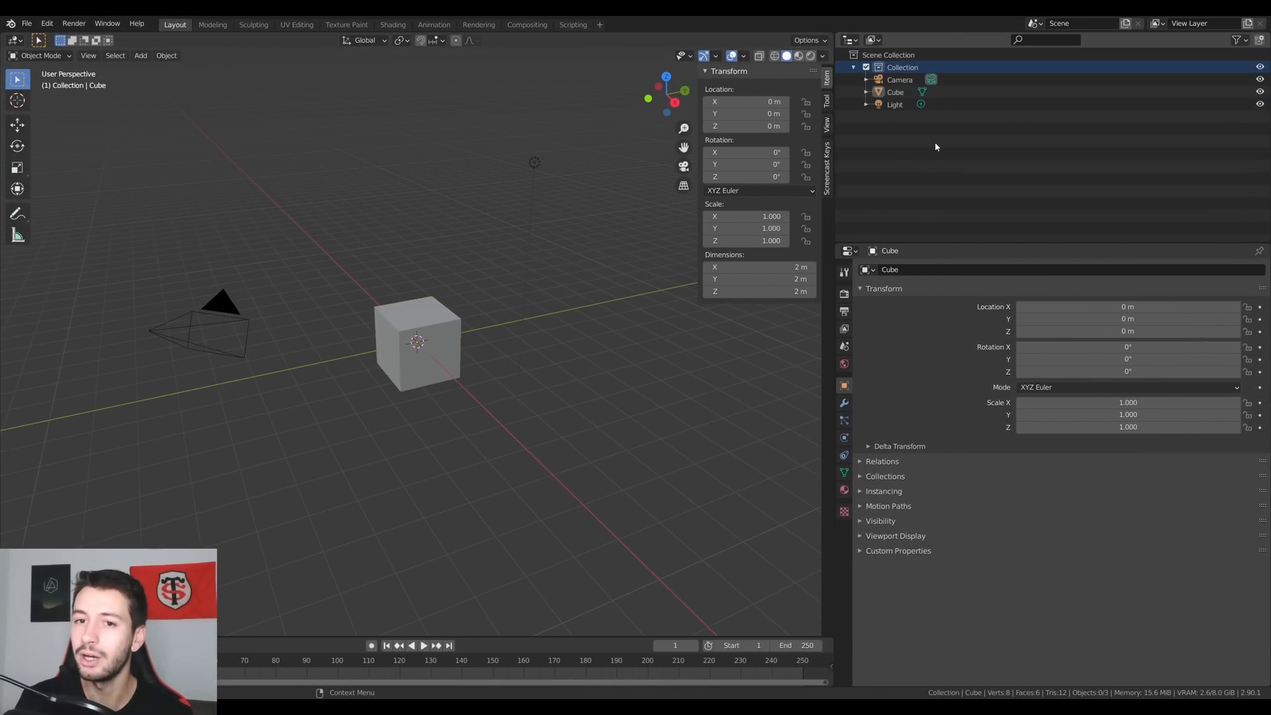
pyautogui.rightClick(925, 154)
pyautogui.click(924, 154)
pyautogui.rightClick(941, 177)
pyautogui.click(940, 178)
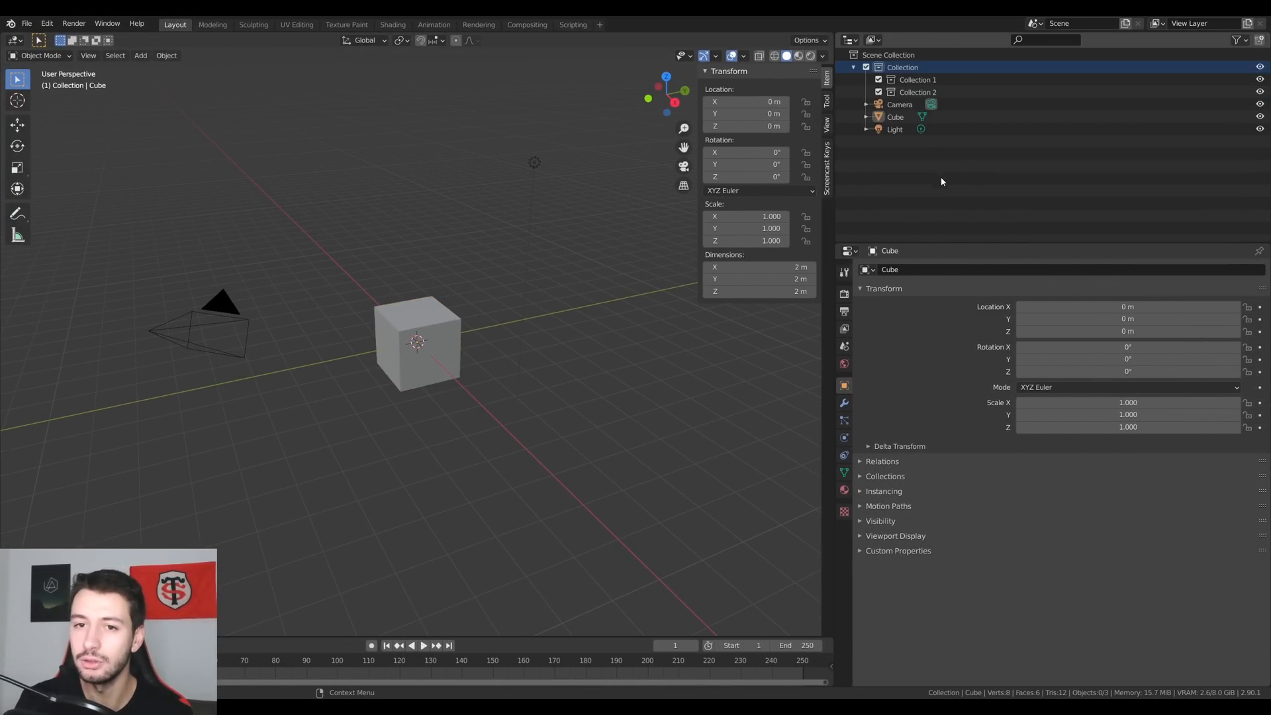
# Move Collection 1 and Collection 2 up to the Scene Collection level, and the Light into Collection 1.
pyautogui.moveTo(911, 80)
pyautogui.mouseDown()
pyautogui.moveTo(909, 91)
pyautogui.moveTo(907, 56)
pyautogui.mouseUp()
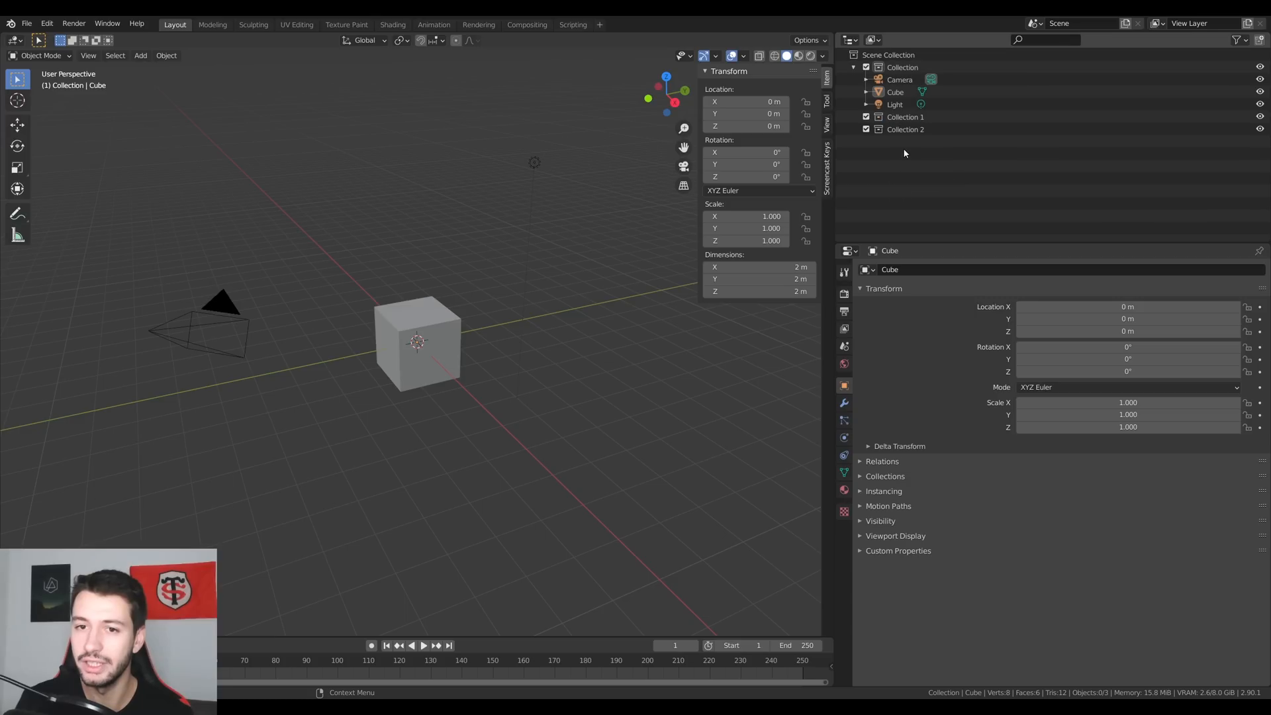
pyautogui.moveTo(899, 104); pyautogui.dragTo(905, 117)
pyautogui.click(893, 147)
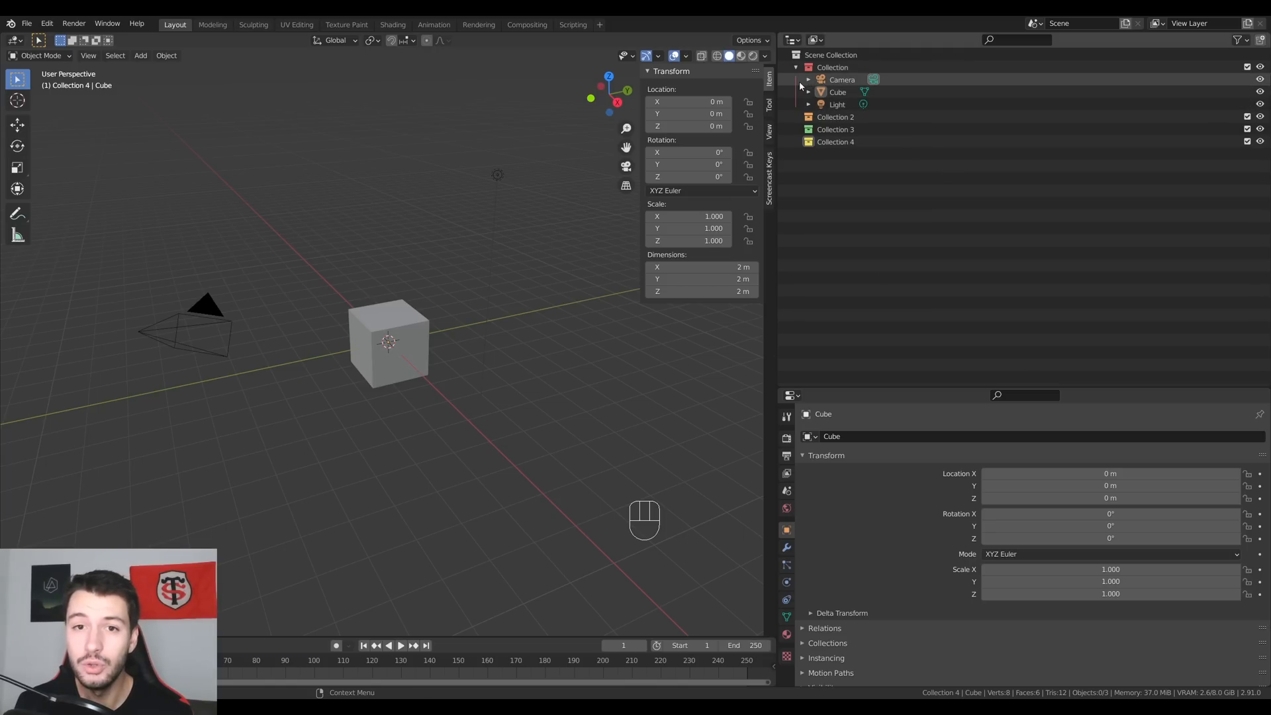
# Add a mesh circle to Collection 3 and move it about 10 m along negative X.
pyautogui.click(827, 118)
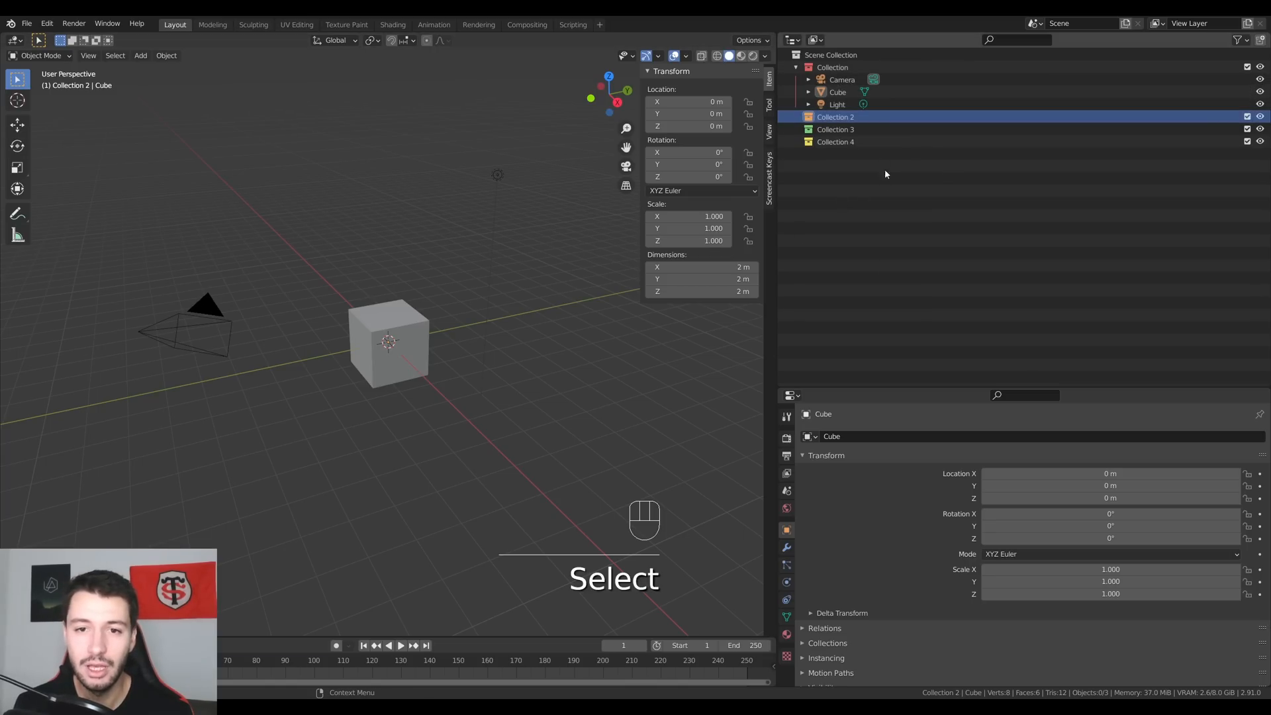
pyautogui.click(835, 130)
pyautogui.hotkey('shift', 'a')
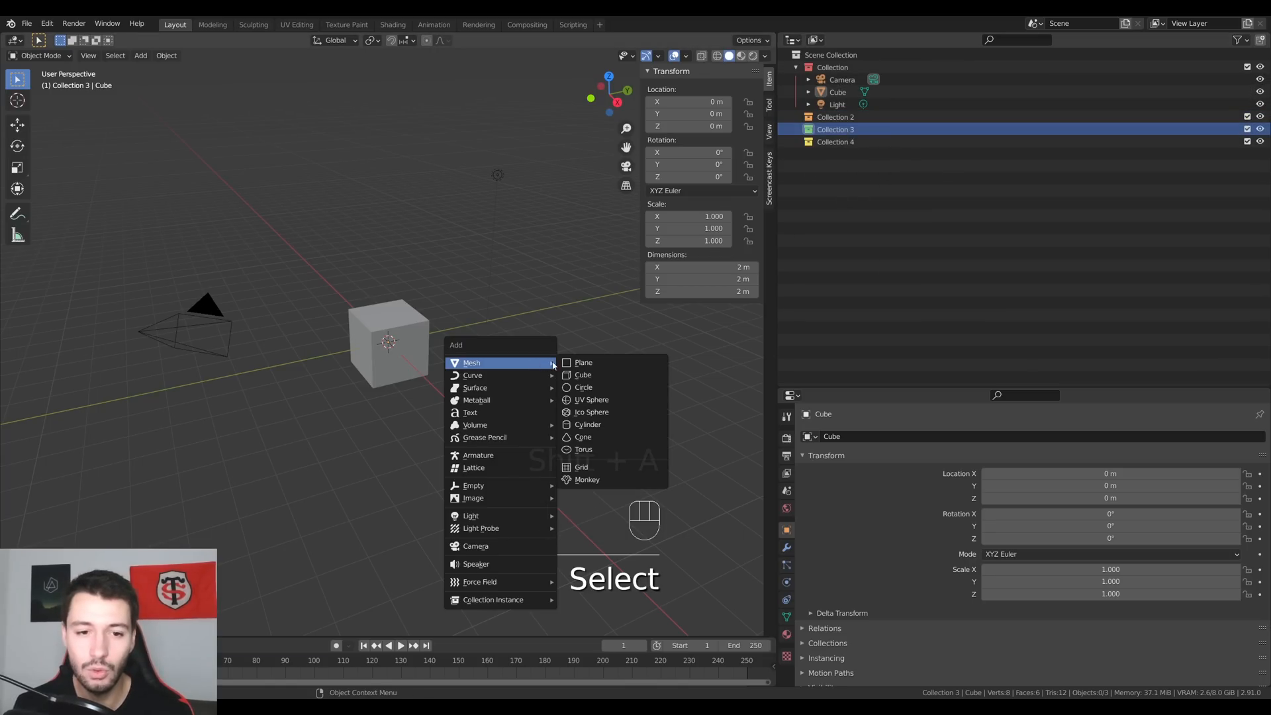
pyautogui.click(593, 388)
pyautogui.press('g')
pyautogui.click(488, 402)
# Add an ico sphere to Collection 3, move it about 3.4 m along negative Y, and clear the selection.
pyautogui.hotkey('shift', 'a')
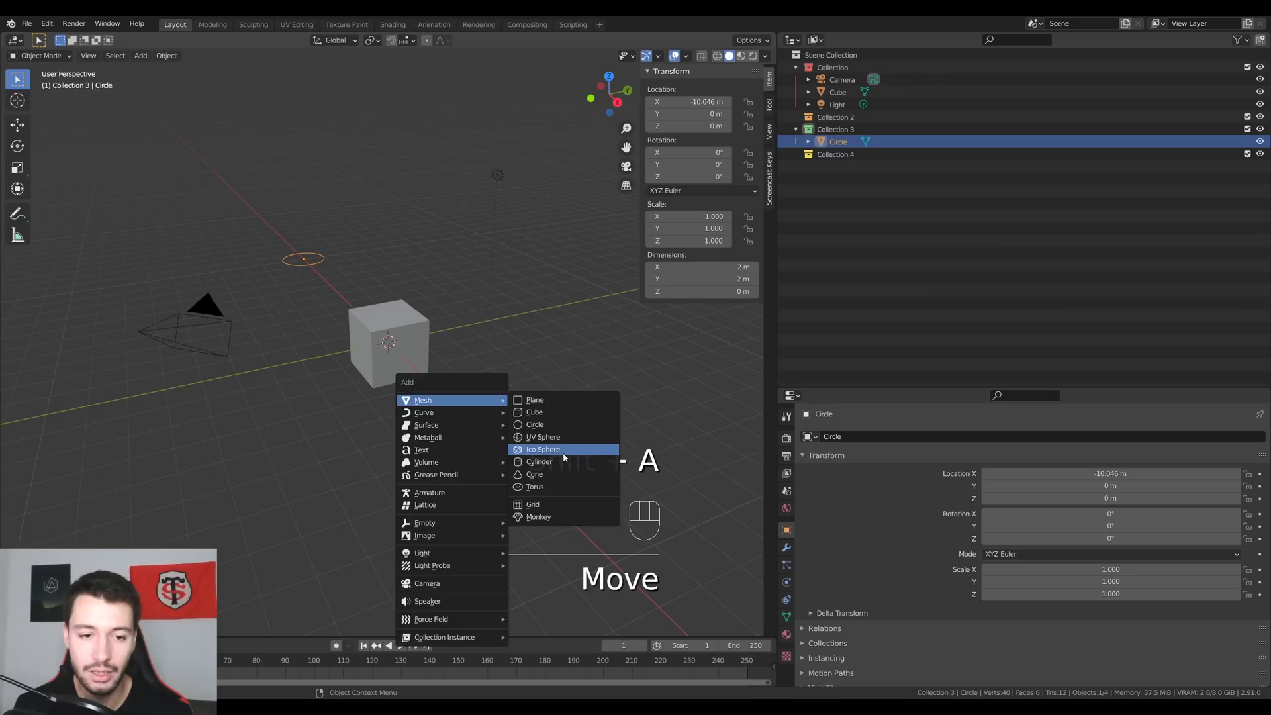
pyautogui.click(543, 450)
pyautogui.press('g')
pyautogui.click(483, 454)
pyautogui.click(881, 233)
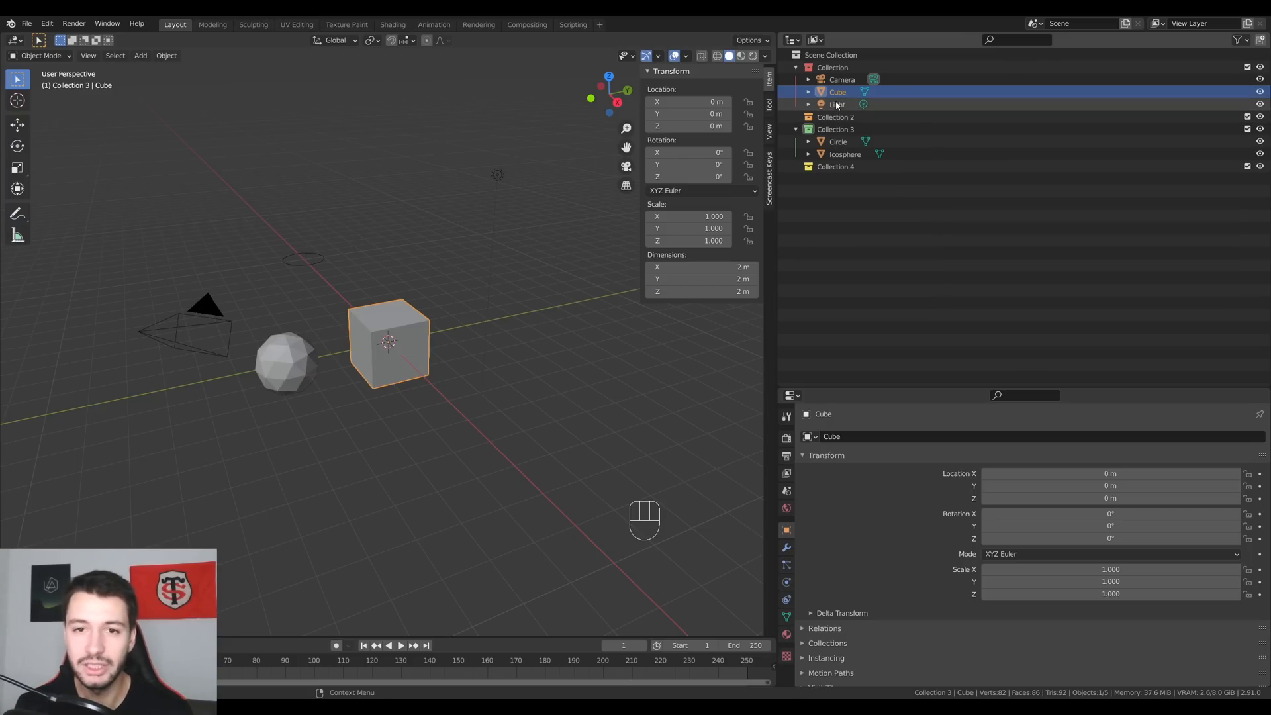
# Select the icosphere and the cube together, enter Edit Mode on both, and return to Object Mode.
pyautogui.click(293, 369)
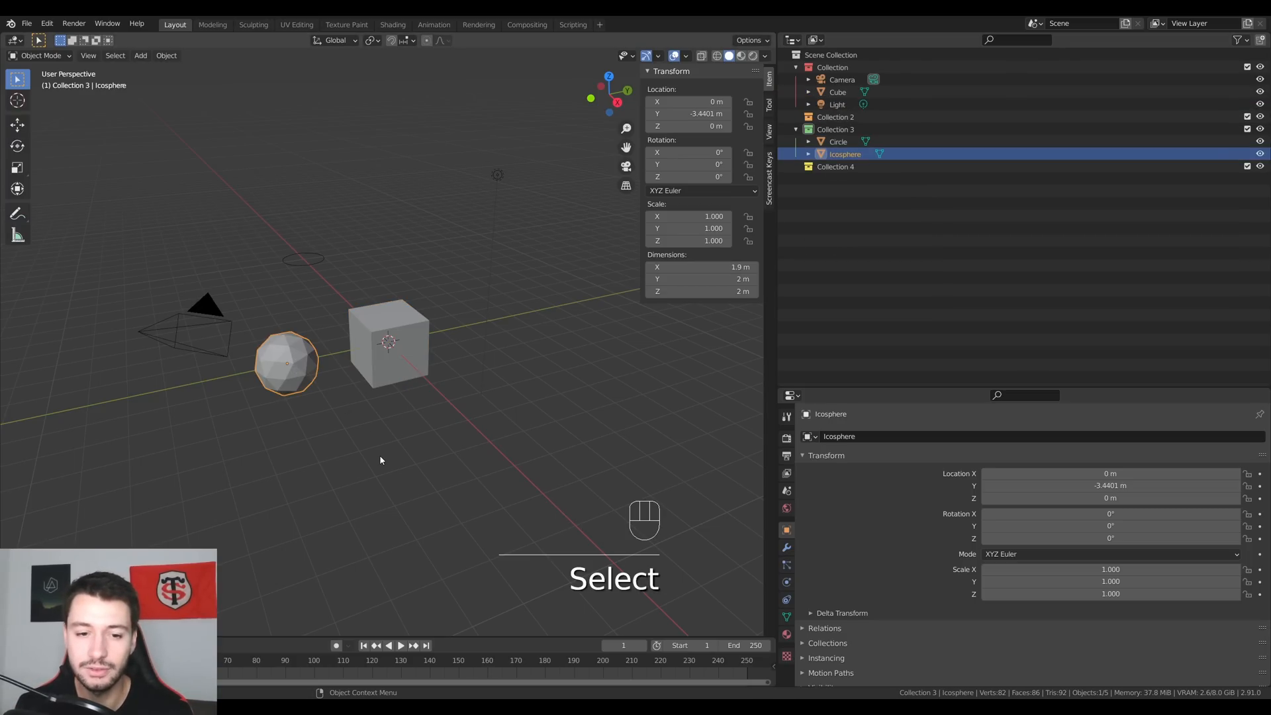
pyautogui.keyDown('ctrl'); pyautogui.click(828, 92); pyautogui.keyUp('ctrl')
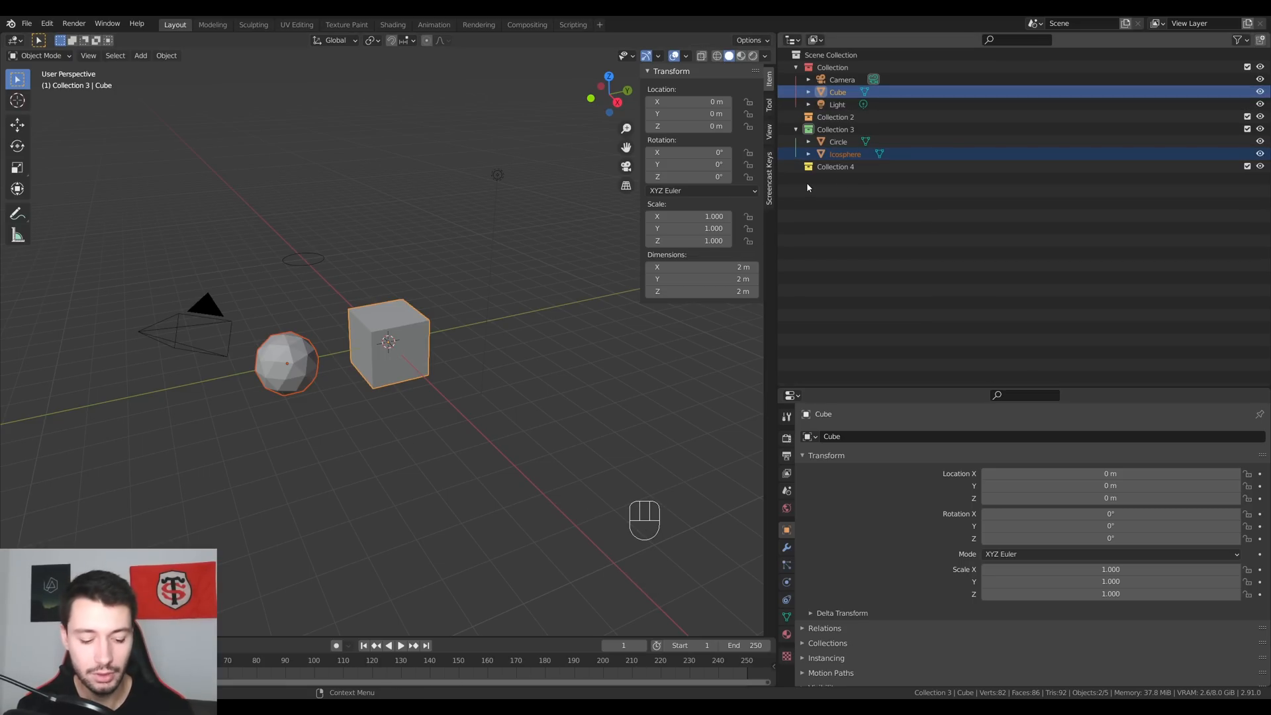
pyautogui.press('Tab')
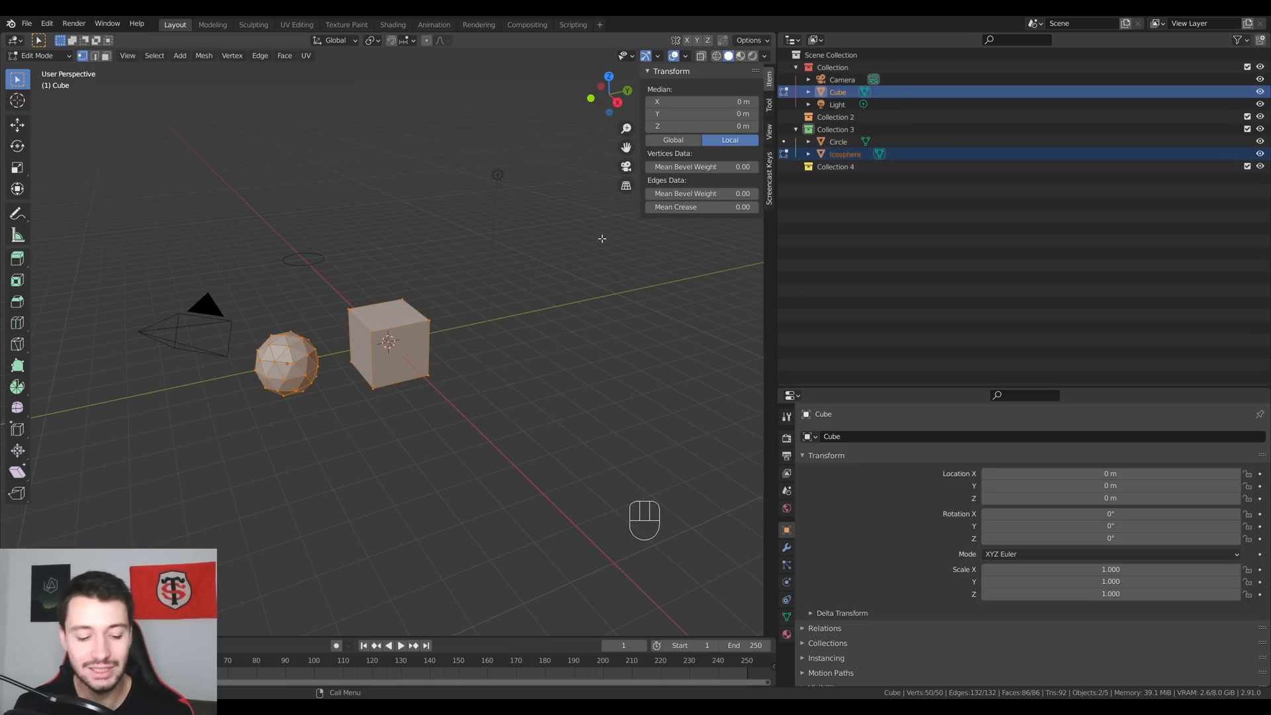
pyautogui.press('Tab')
# Add a Subdivision Surface modifier to the cube and set its viewport levels to 3.
pyautogui.click(391, 319)
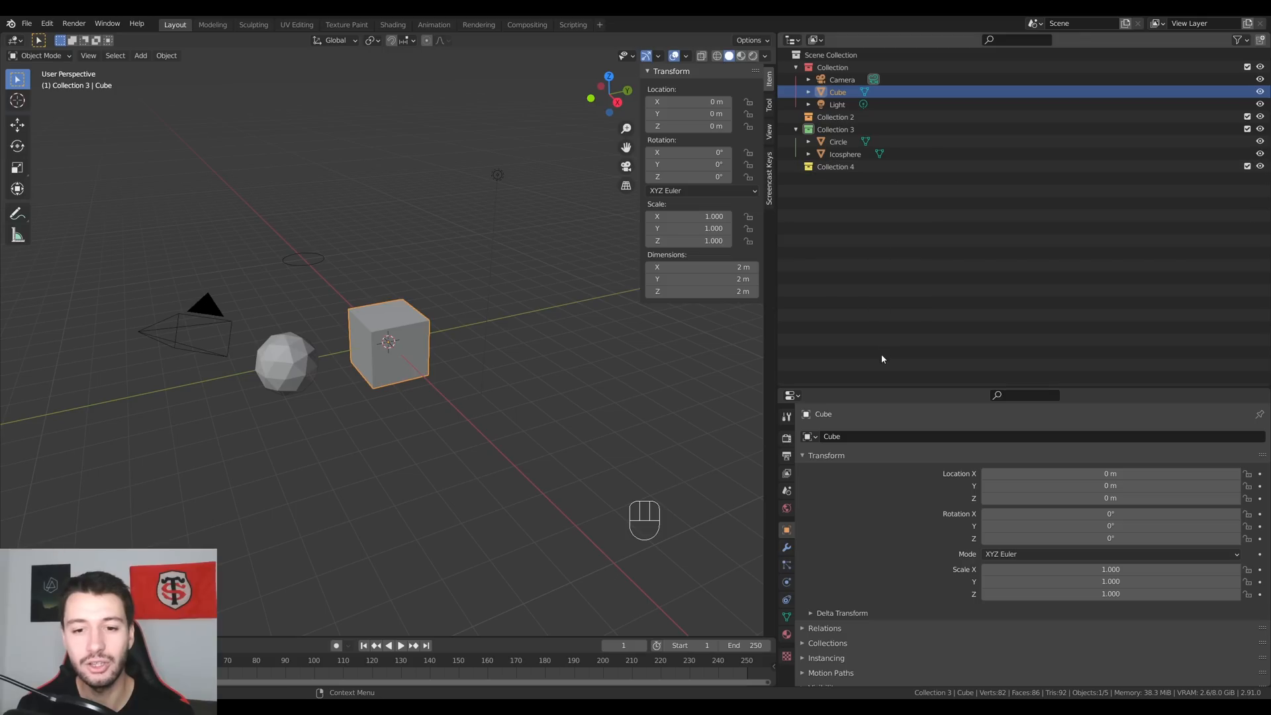
pyautogui.moveTo(884, 388); pyautogui.dragTo(884, 238)
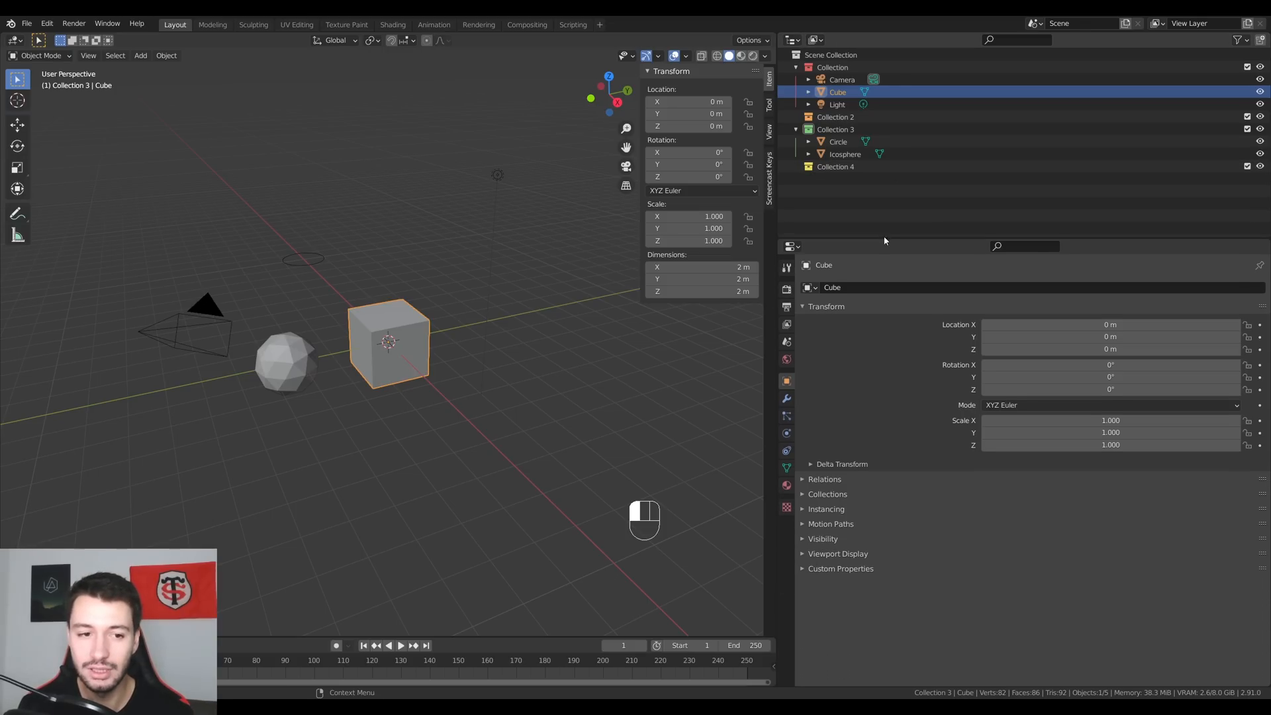
pyautogui.click(787, 399)
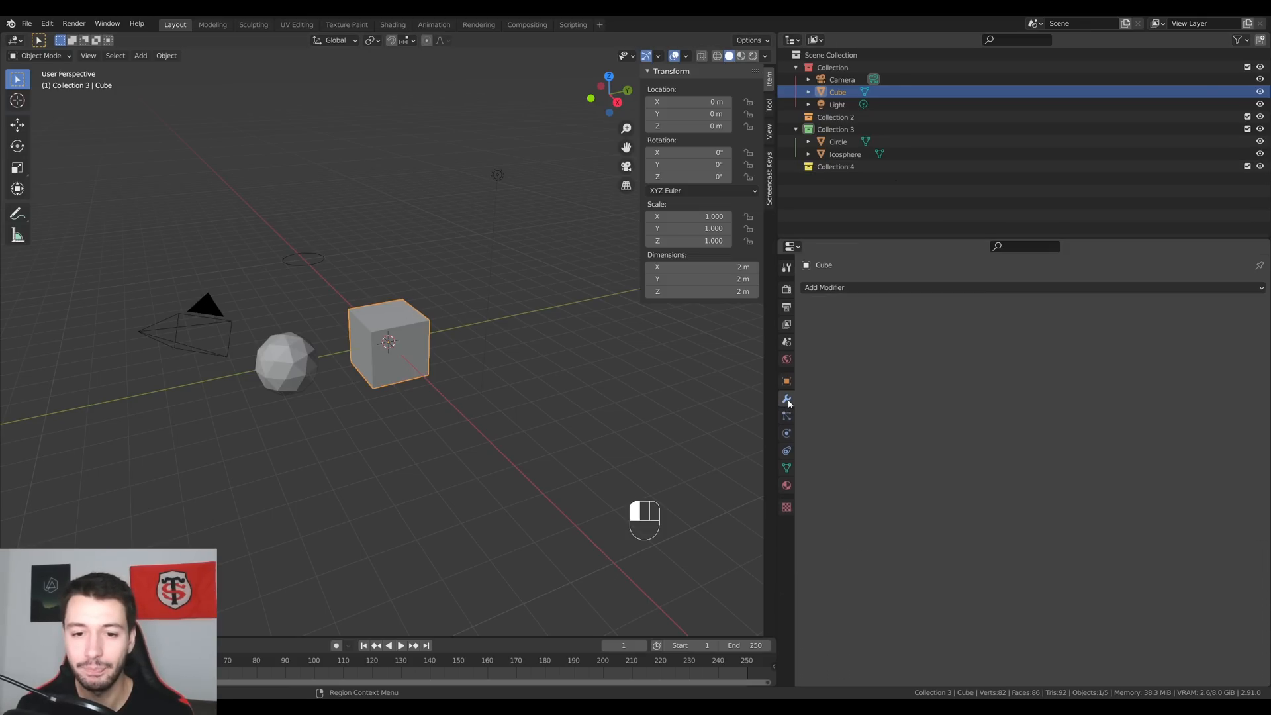
pyautogui.click(828, 288)
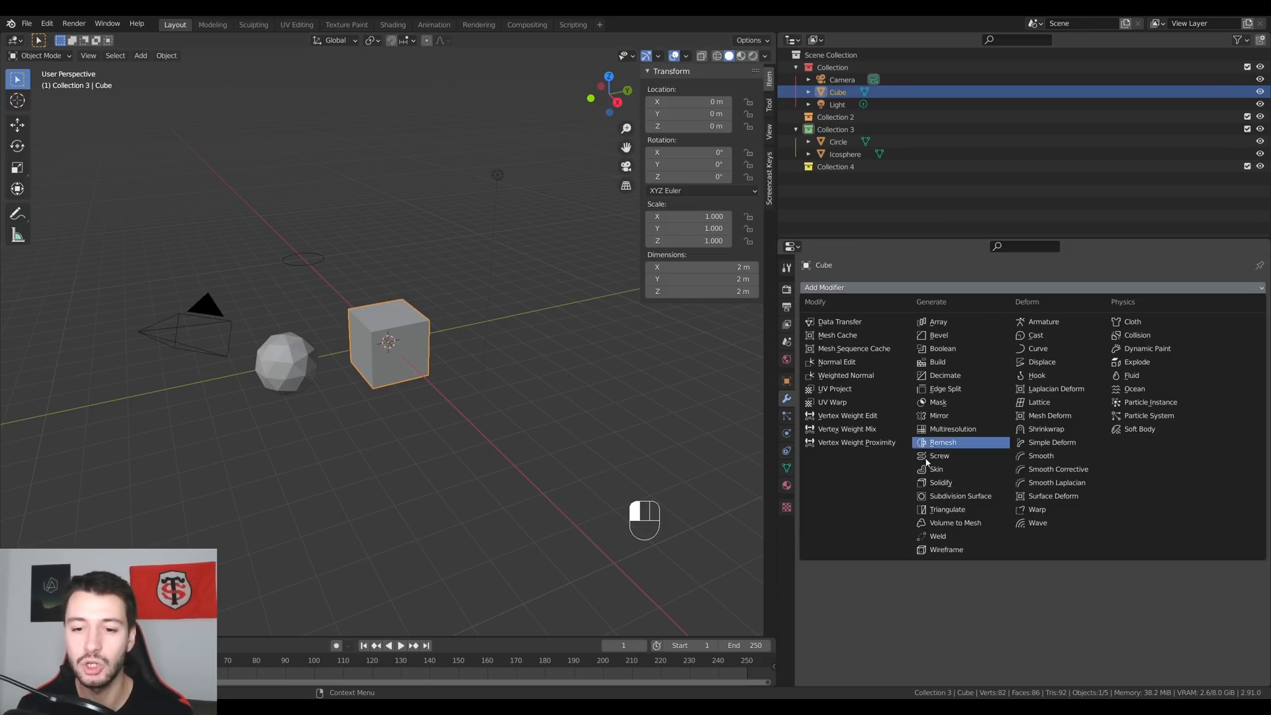
pyautogui.click(952, 498)
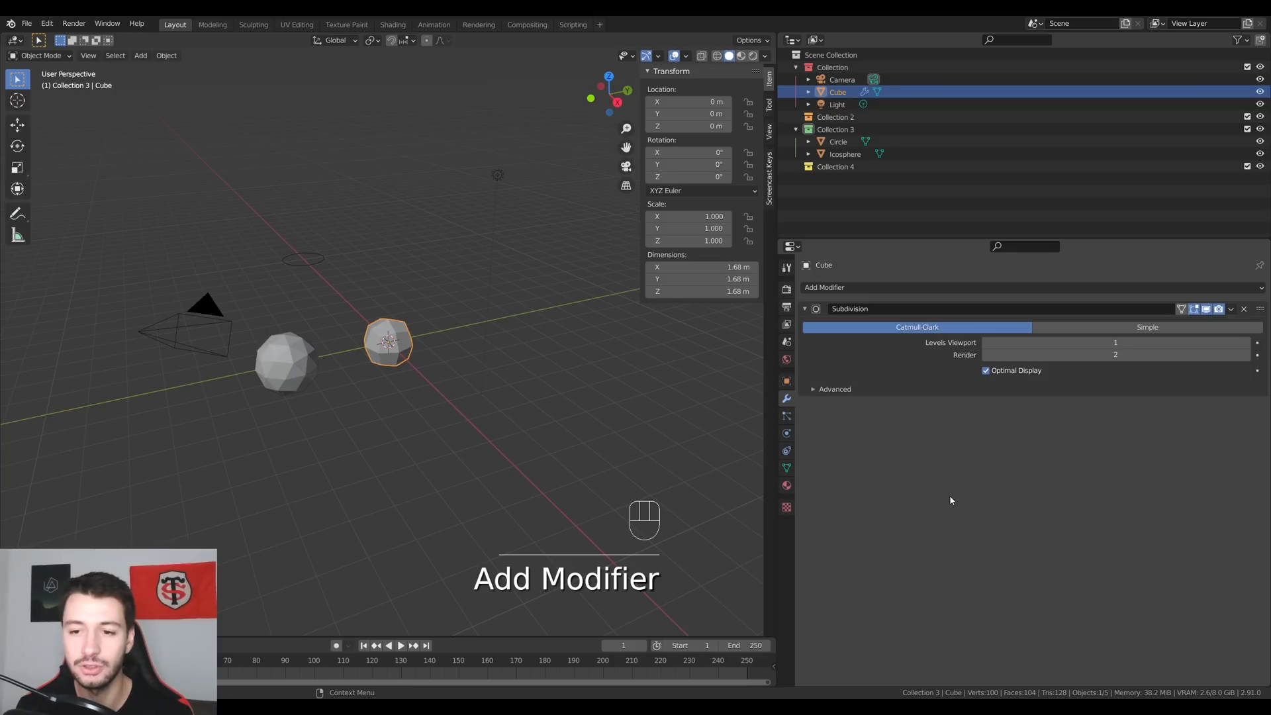
pyautogui.click(1218, 341)
pyautogui.write('3')
pyautogui.press('Return')
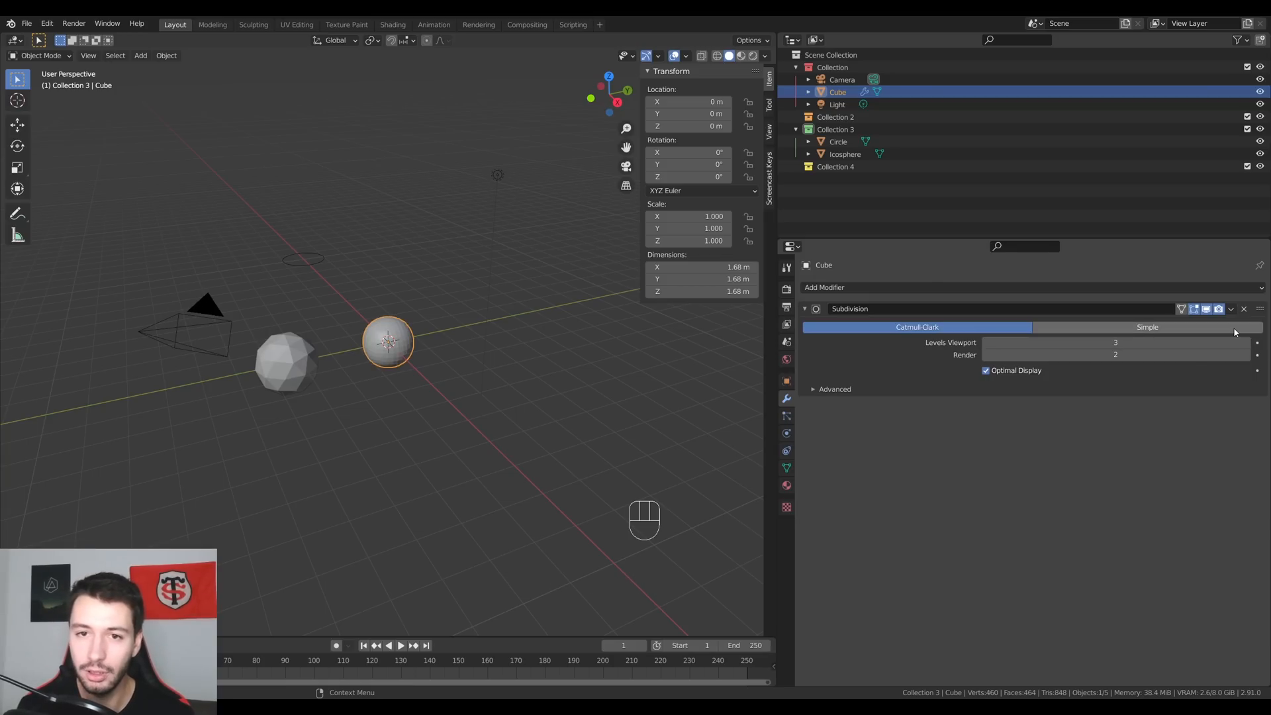
# Copy the cube's Subdivision modifier onto the icosphere within the Outliner, and select the icosphere.
pyautogui.click(808, 92)
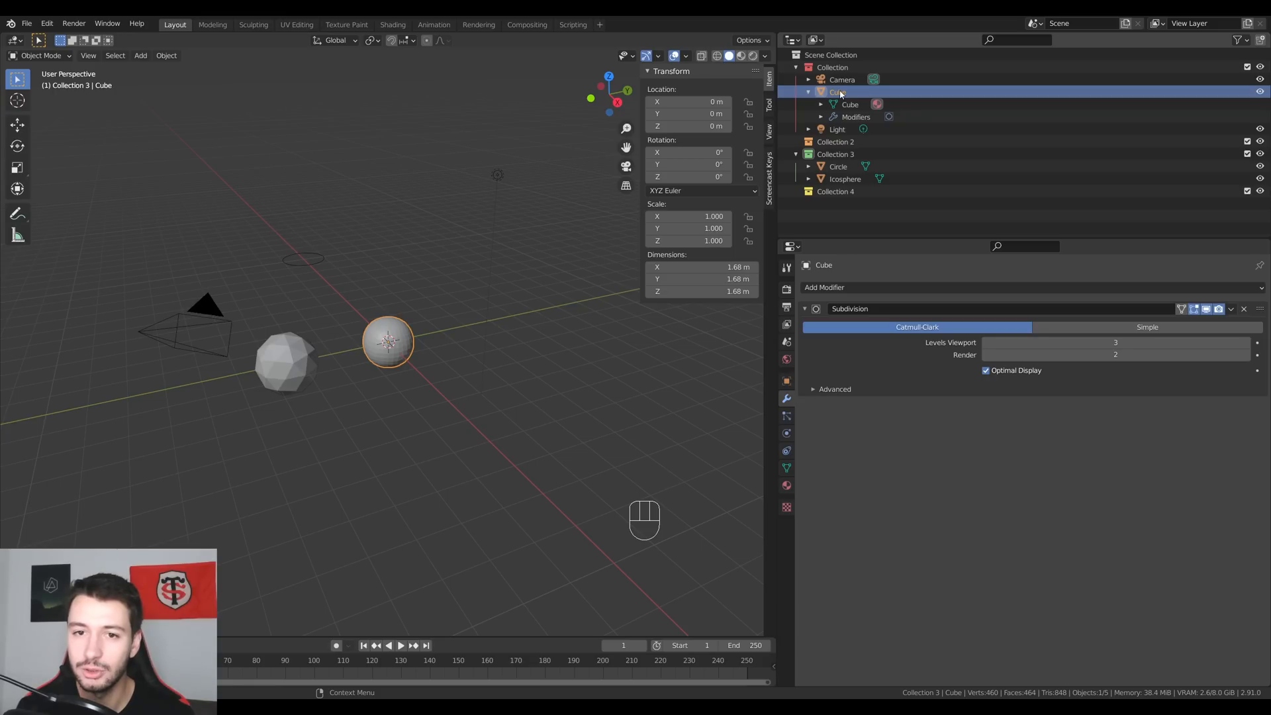
pyautogui.click(858, 117)
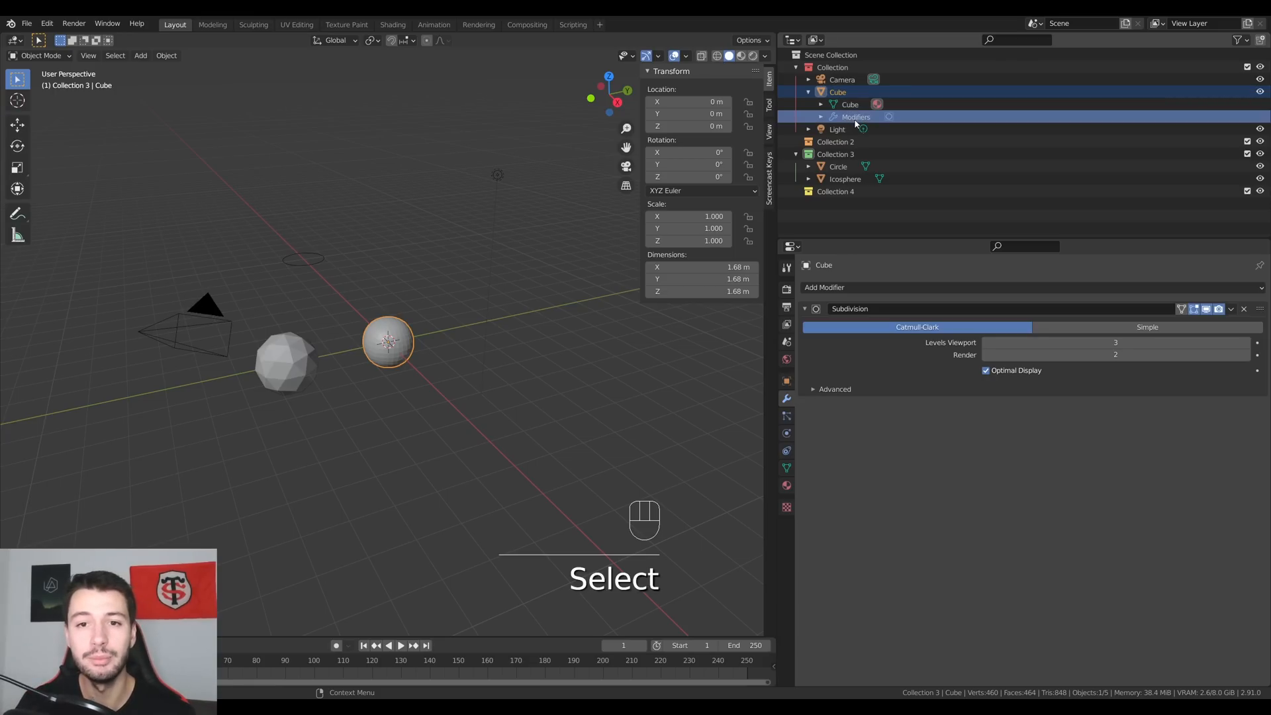
pyautogui.click(821, 117)
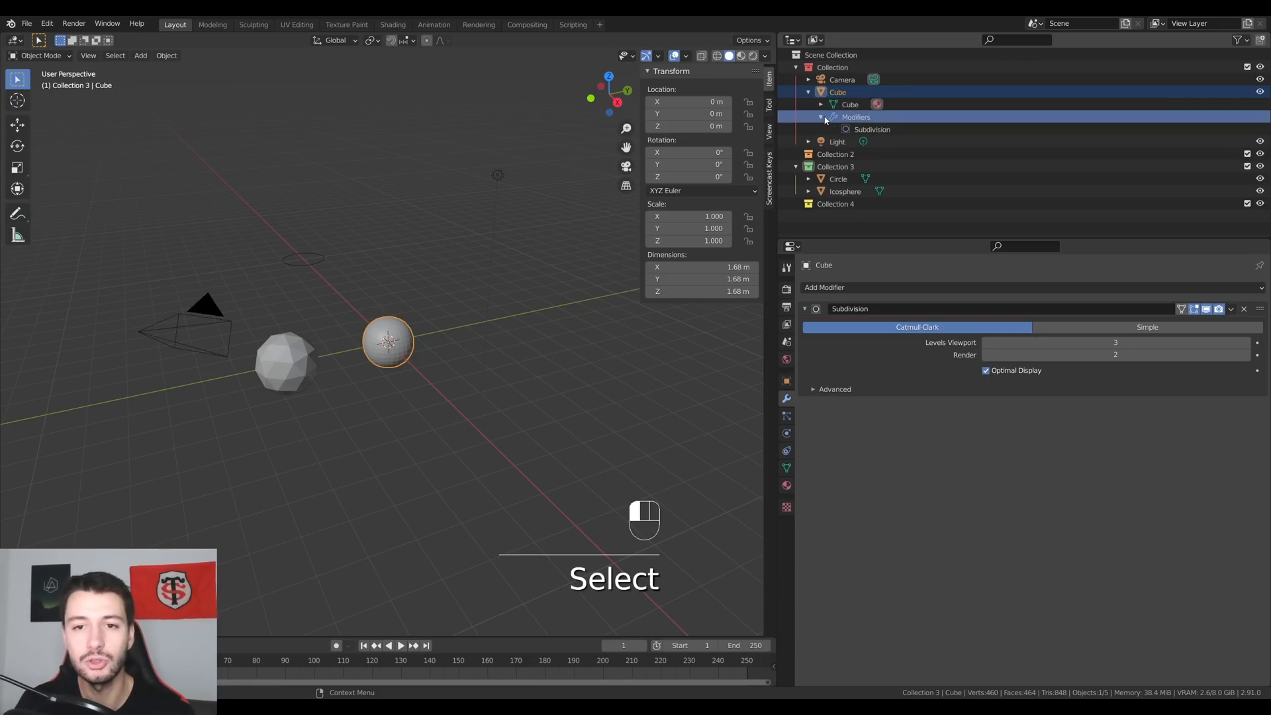
pyautogui.click(872, 130)
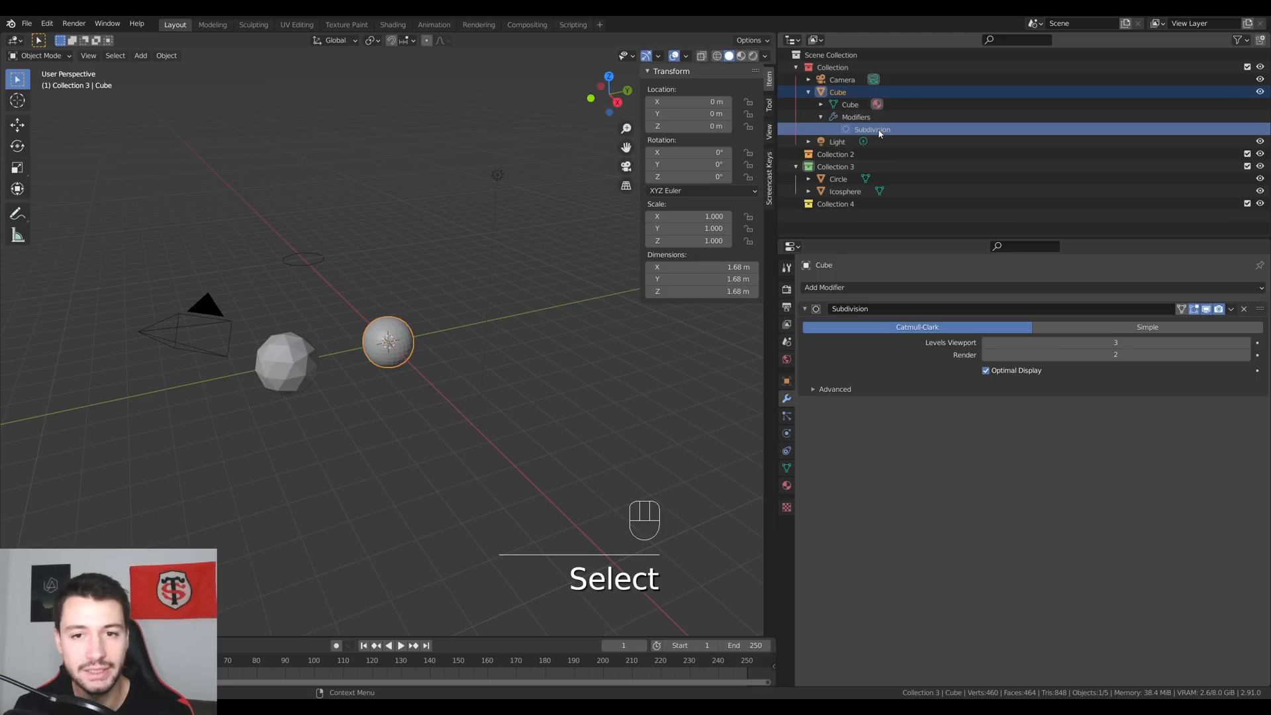
pyautogui.moveTo(878, 134); pyautogui.dragTo(869, 191)
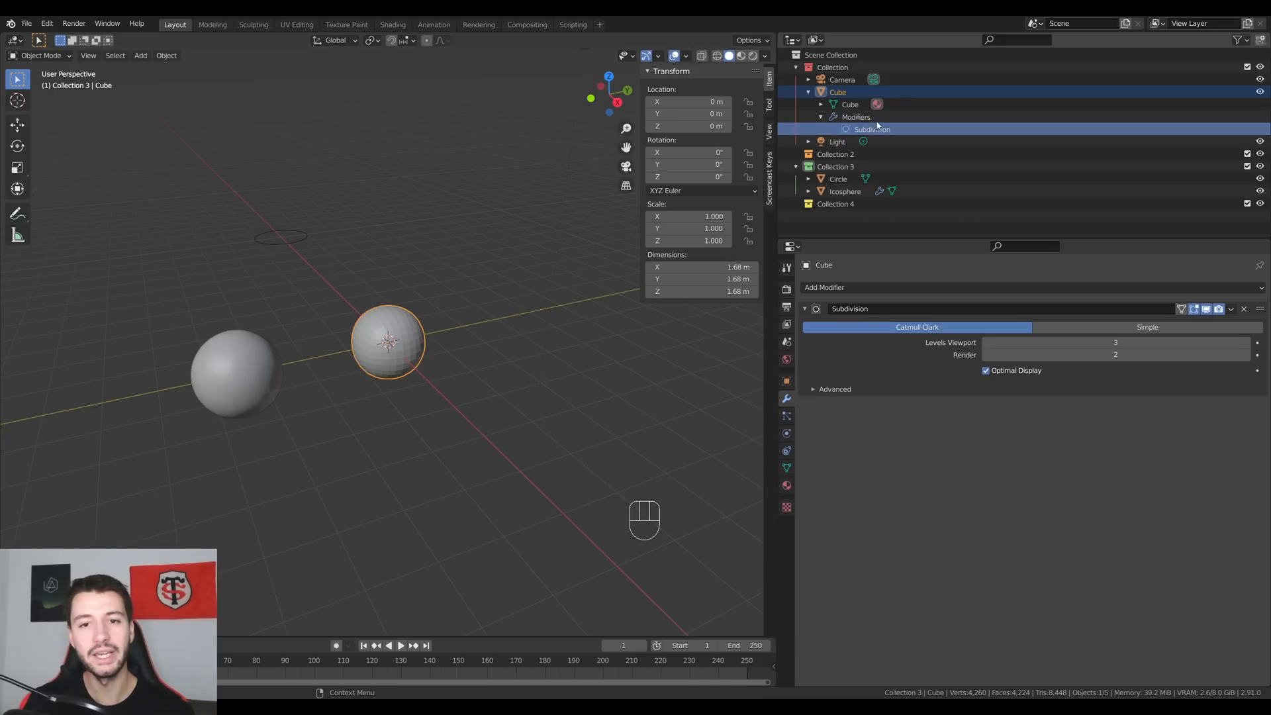
pyautogui.click(253, 356)
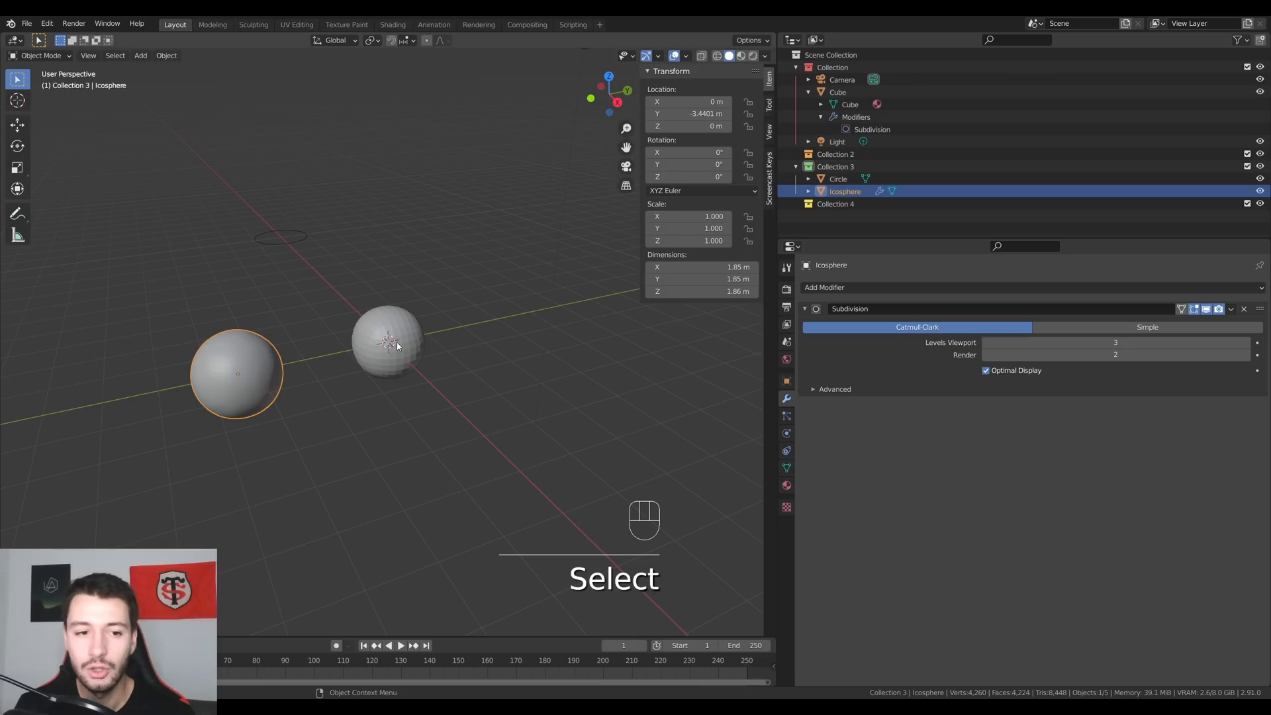
# Set the icosphere's Subdivision viewport levels to 1.
pyautogui.click(1122, 341)
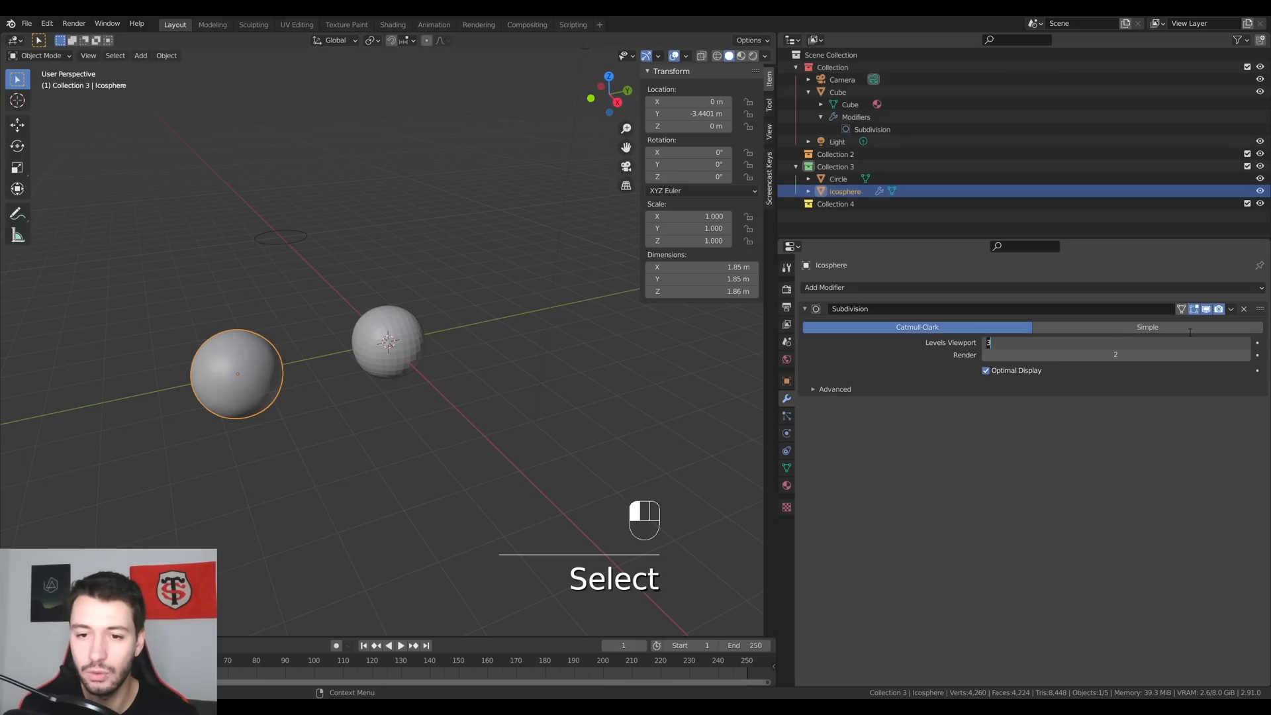
pyautogui.write('1')
pyautogui.press('Return')
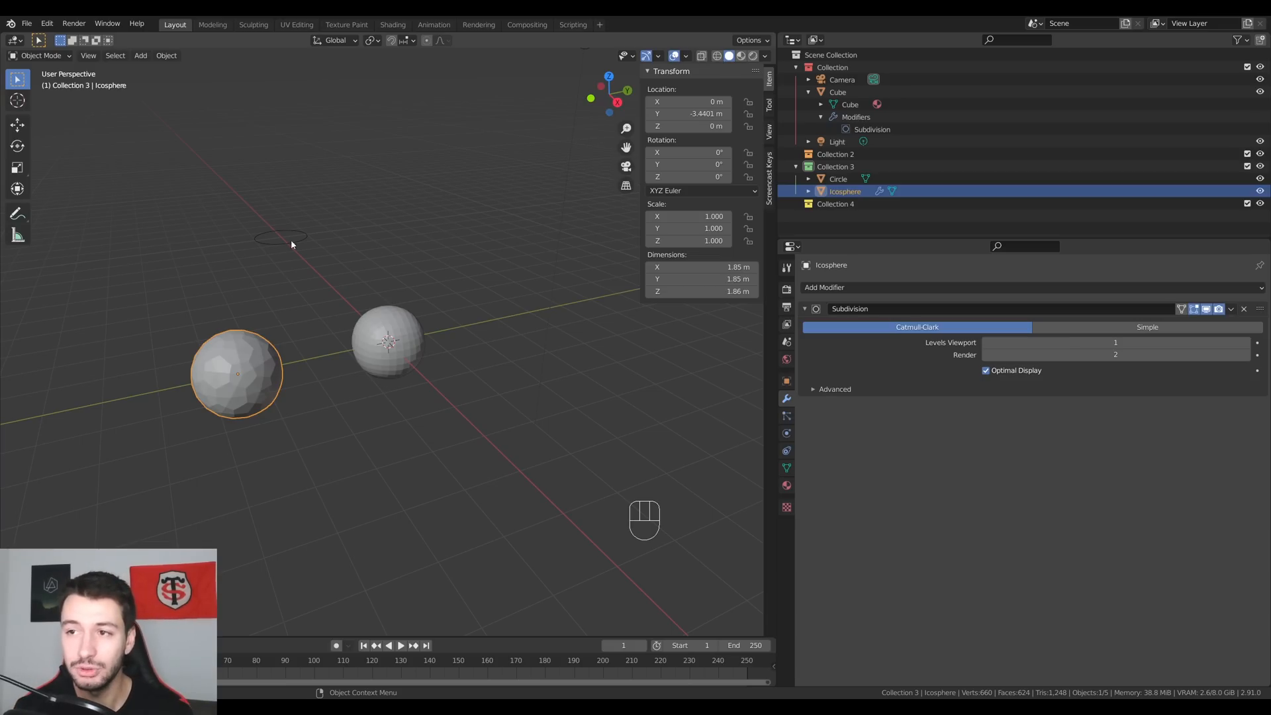
# Start a new General file and discard the changes to the current scene.
pyautogui.click(26, 24)
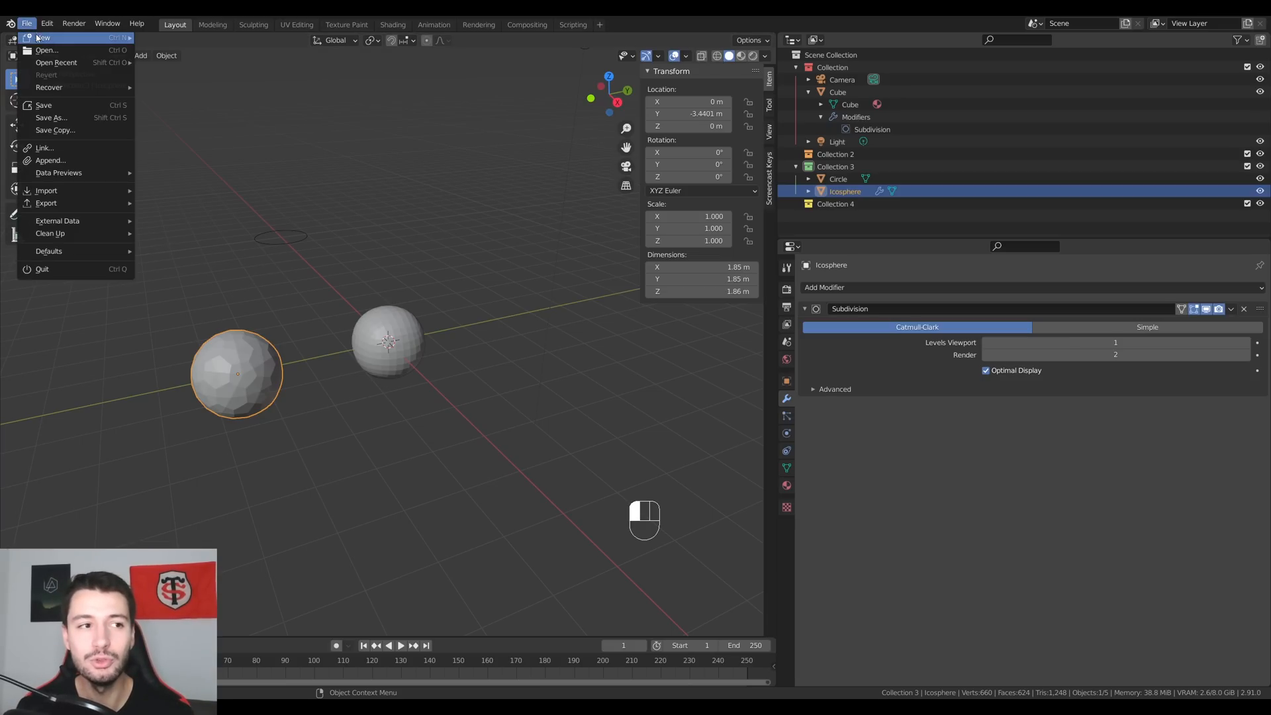
pyautogui.moveTo(40, 35)
pyautogui.click(194, 37)
pyautogui.click(662, 378)
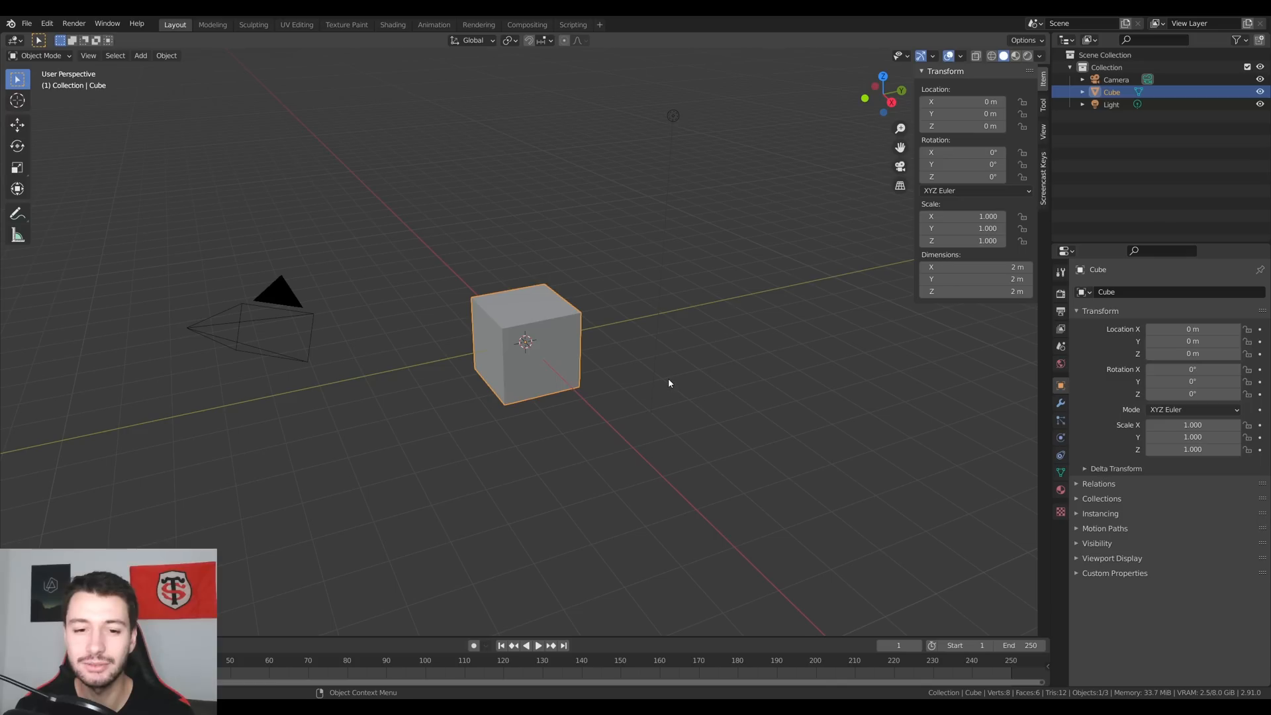
# Enable the Screencast Keys display, return to the item transform properties, and widen the Outliner and Properties editors.
pyautogui.click(1042, 170)
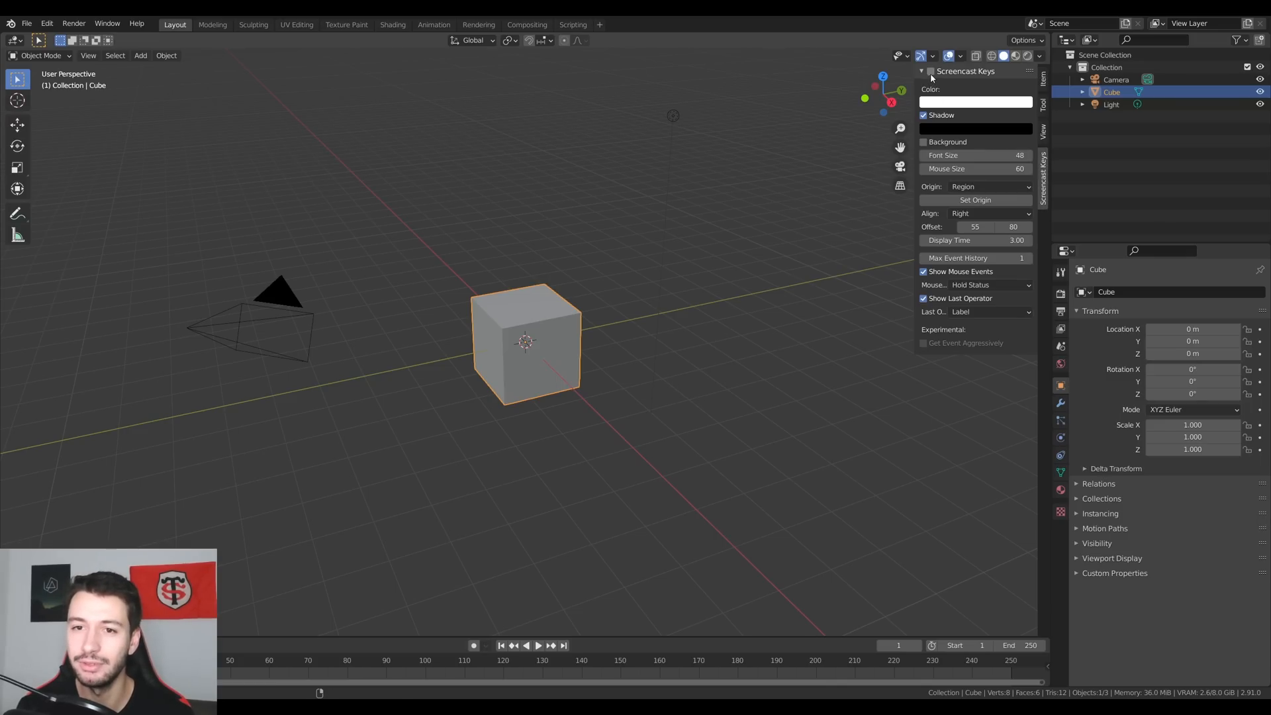
pyautogui.click(932, 73)
pyautogui.click(1045, 78)
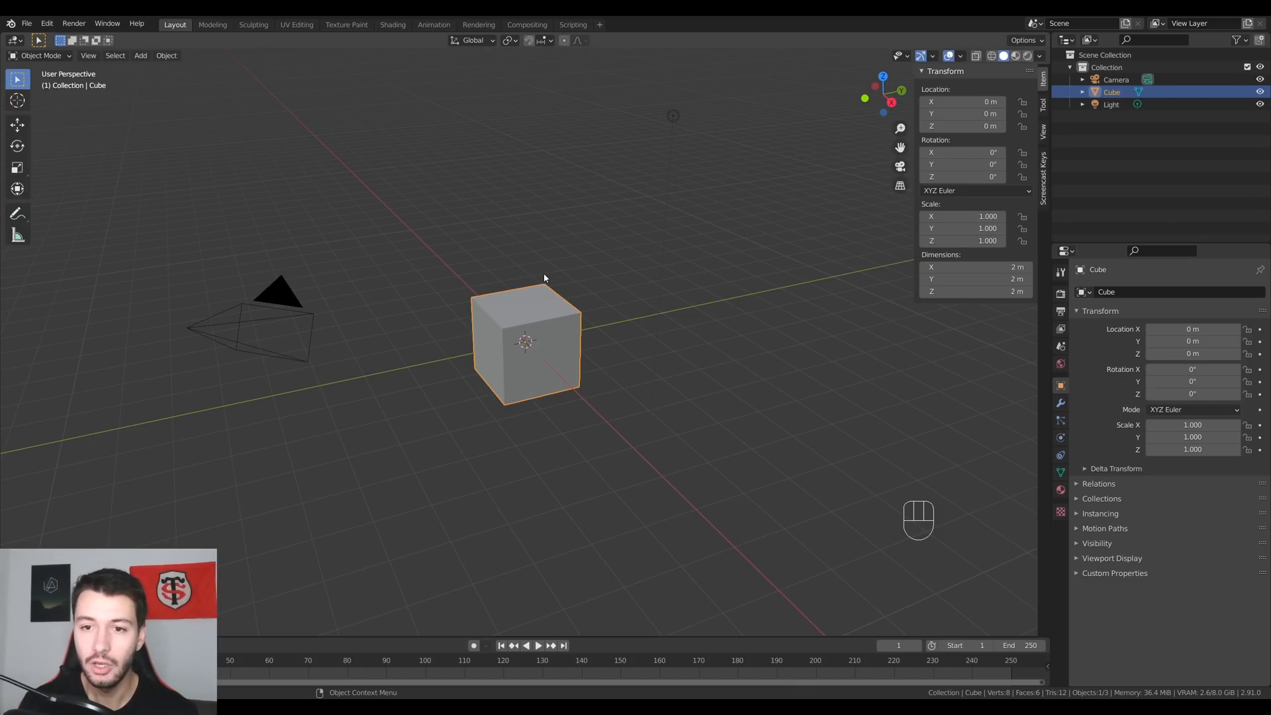
pyautogui.moveTo(1050, 200); pyautogui.dragTo(934, 200)
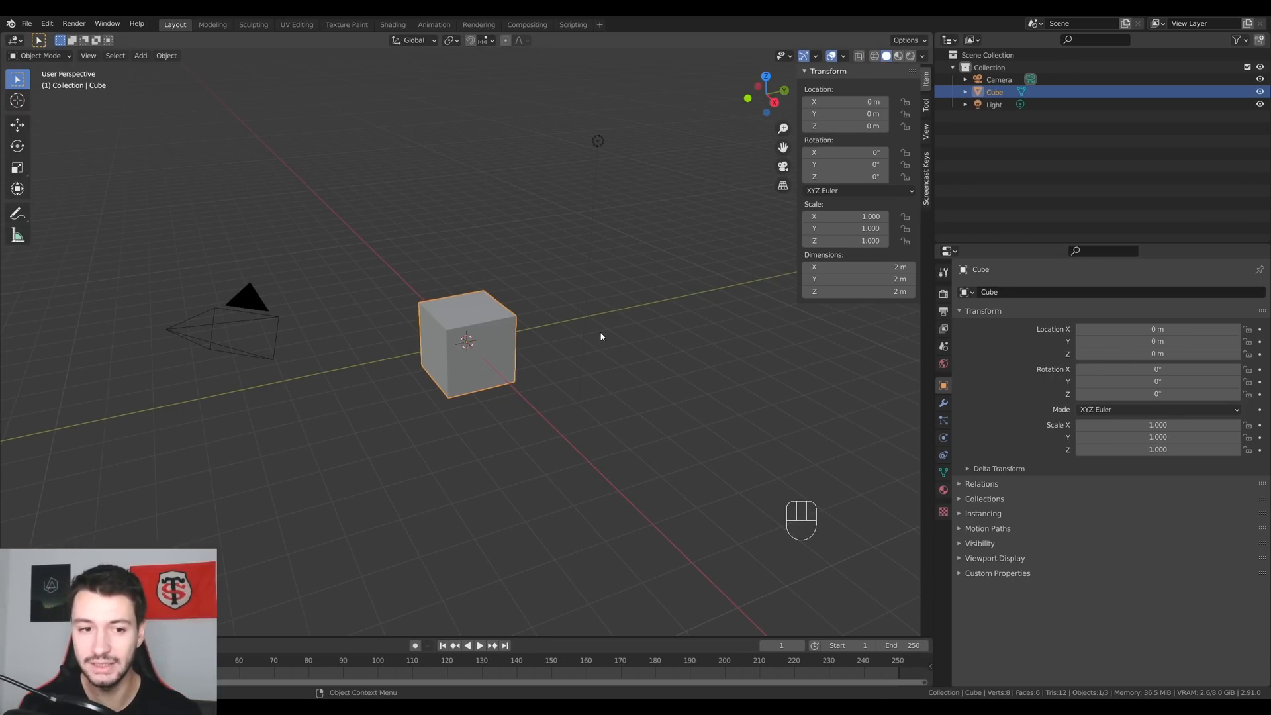
# Add a second cube and move it 4 m along the X axis, beside the default cube.
pyautogui.moveTo(600, 337); pyautogui.dragTo(730, 449, button='middle')
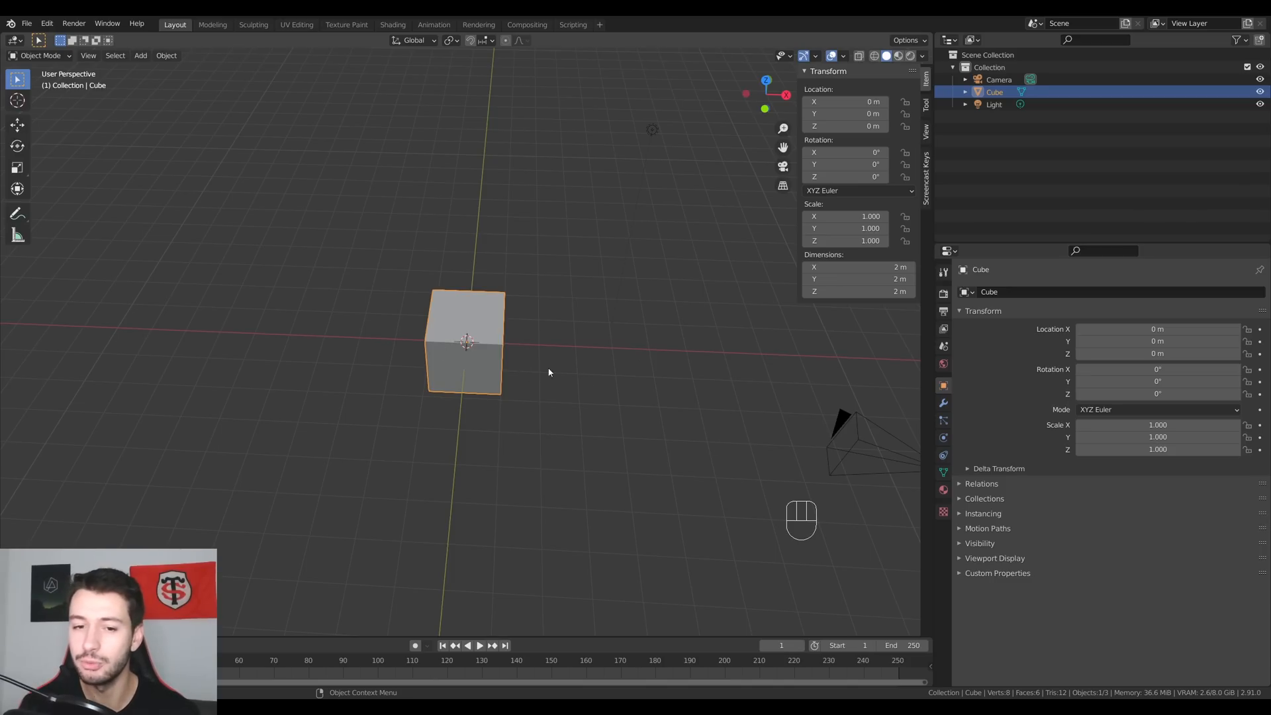
pyautogui.hotkey('shift', 'a')
pyautogui.moveTo(555, 379)
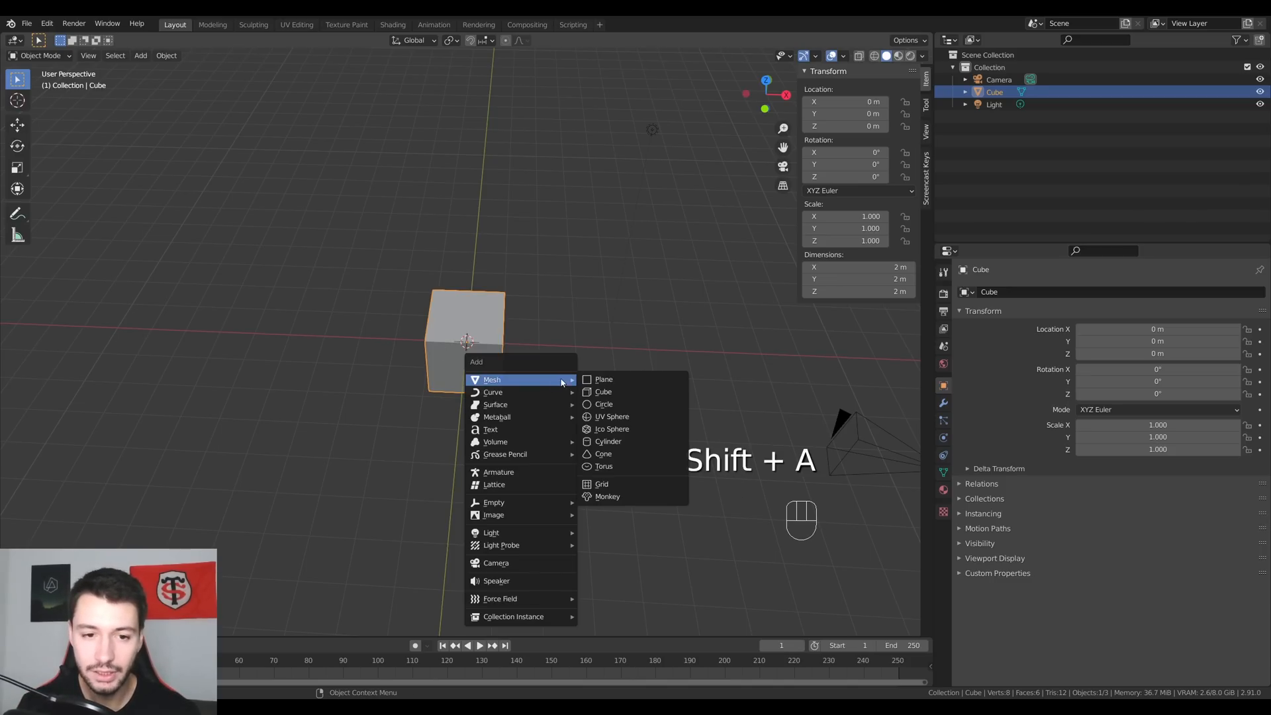
pyautogui.click(608, 395)
pyautogui.press('g')
pyautogui.click(626, 384)
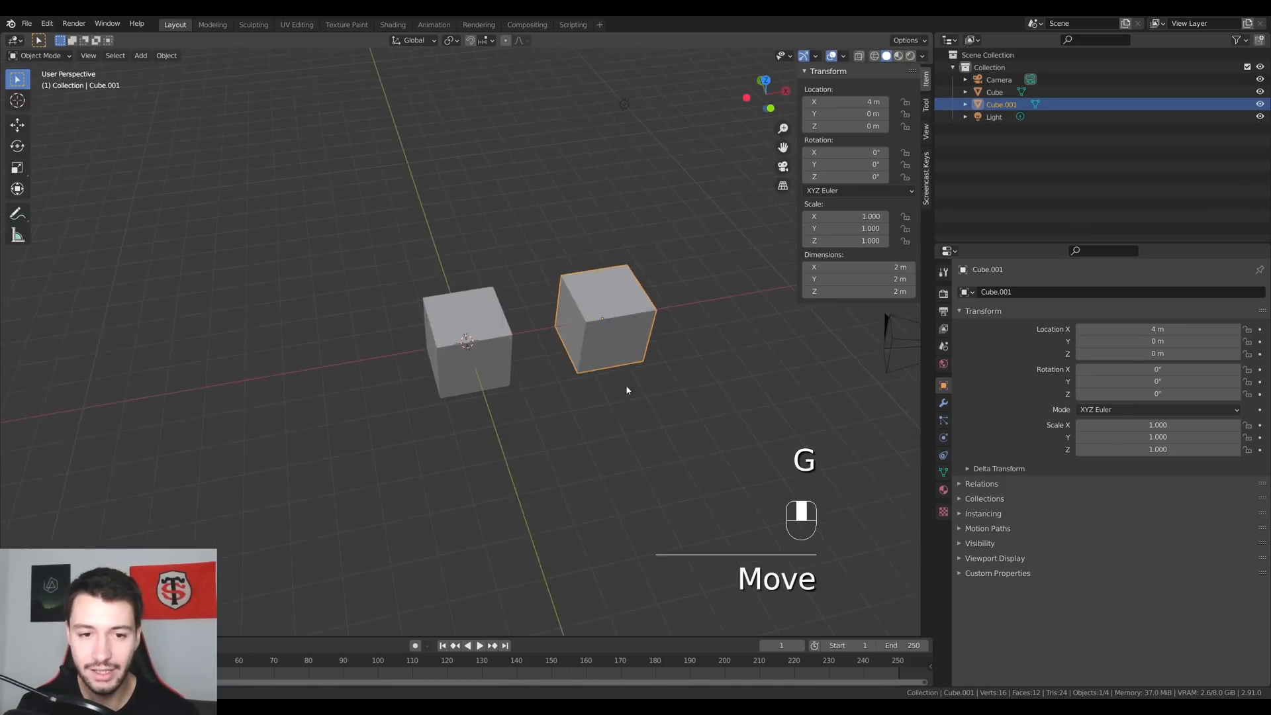
# In Edit Mode, bevel the new cube's upper edge facing the default cube about 1.36 m wide with 17 segments.
pyautogui.press('Tab')
pyautogui.moveTo(626, 384); pyautogui.dragTo(540, 405, button='middle')
pyautogui.scroll(3, 540, 405)
pyautogui.click(94, 57)
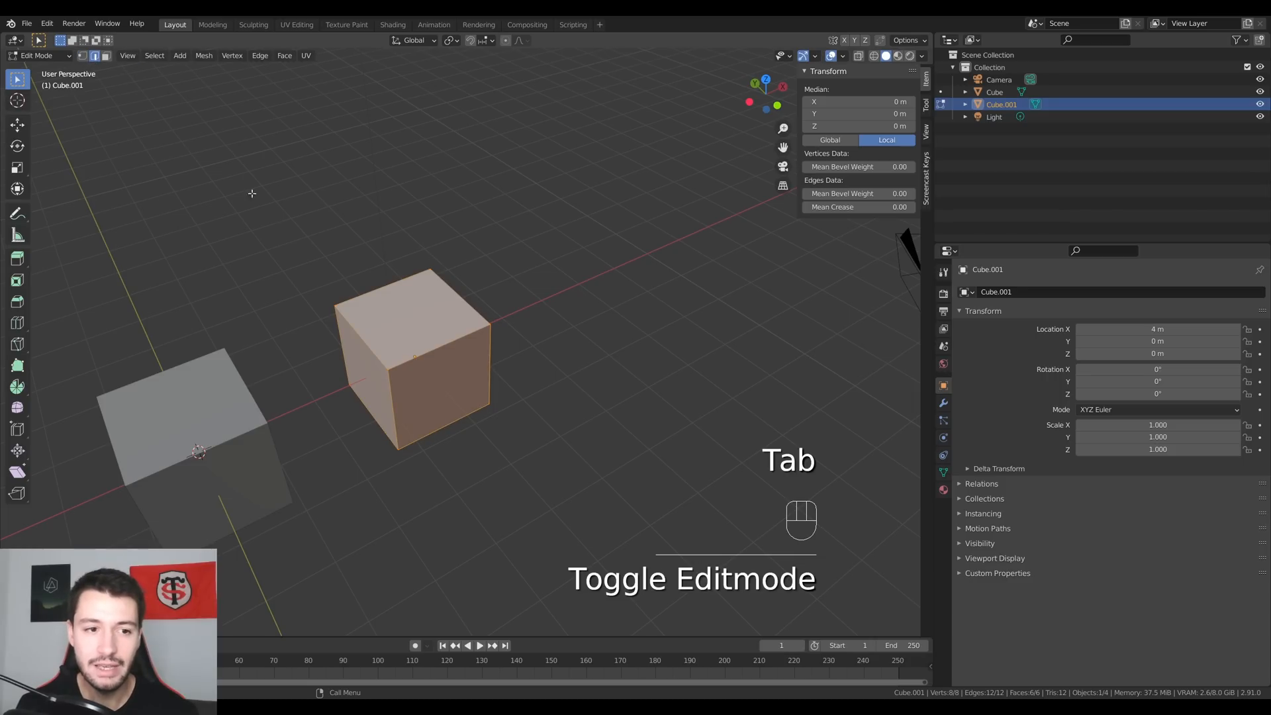
pyautogui.click(355, 328)
pyautogui.keyDown('shift'); pyautogui.moveTo(355, 329); pyautogui.dragTo(559, 331, button='middle'); pyautogui.keyUp('shift')
pyautogui.hotkey('ctrl', 'b')
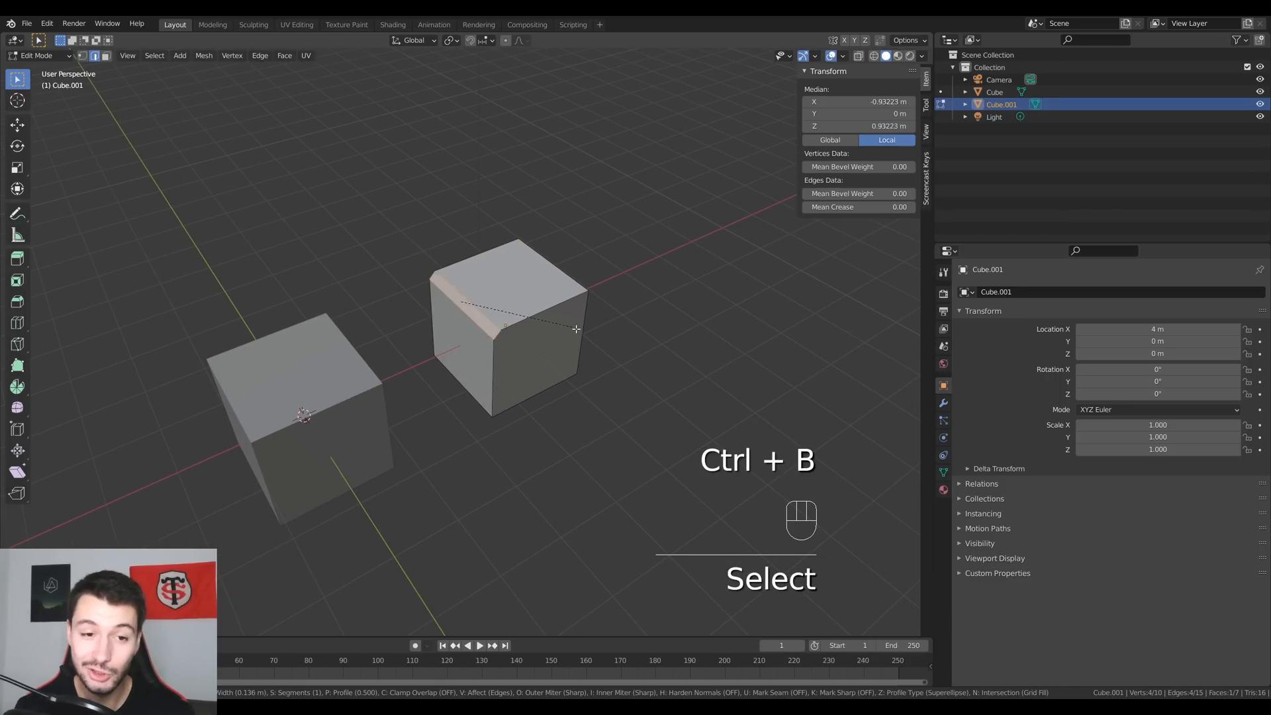
pyautogui.scroll(8, 623, 365)
pyautogui.click(628, 367)
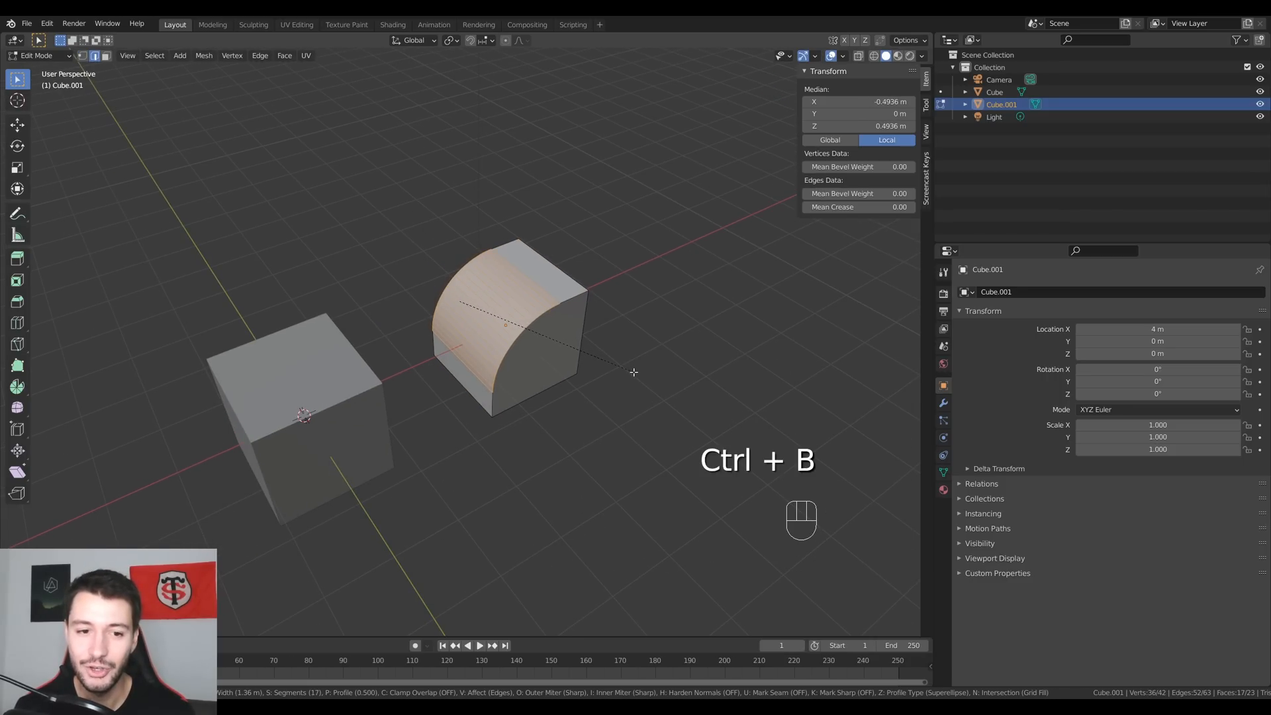
# Select the edge loops around both sides of the rounded cube and bevel them about 0.34 m wide with 17 segments.
pyautogui.keyDown('alt'); pyautogui.click(492, 403); pyautogui.keyUp('alt')
pyautogui.moveTo(513, 396); pyautogui.dragTo(652, 389, button='middle')
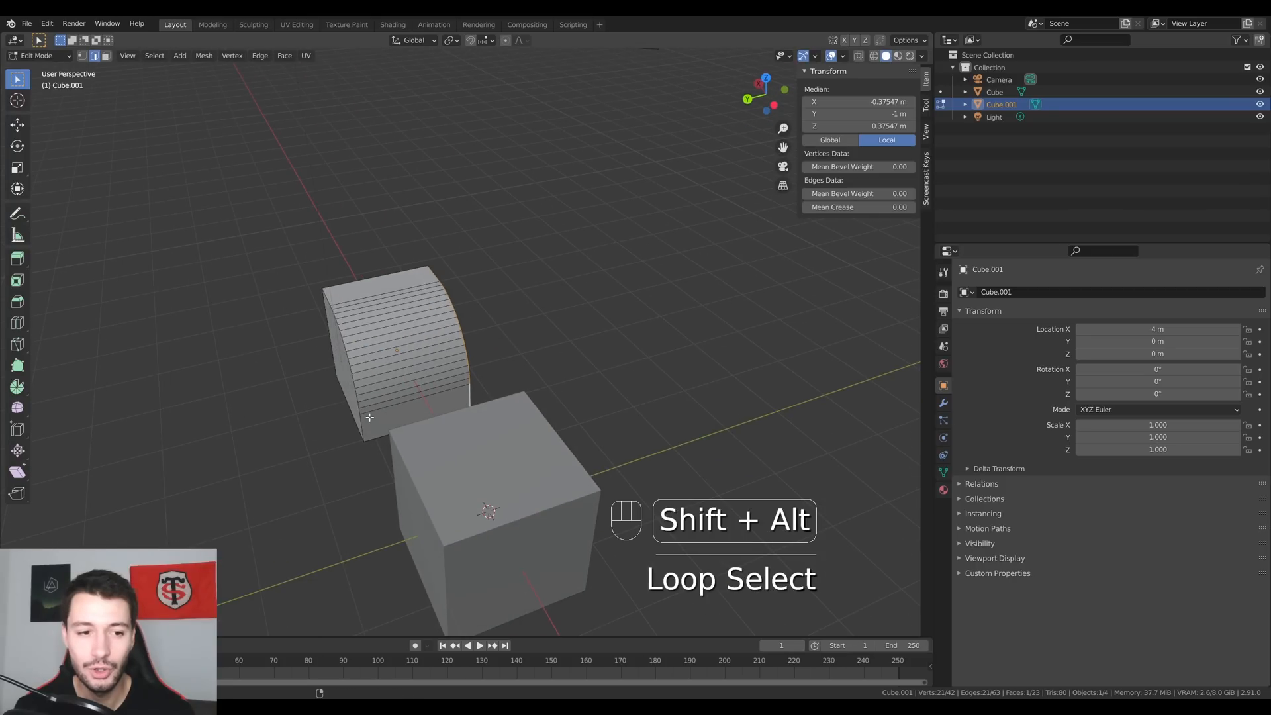
pyautogui.keyDown('alt'); pyautogui.keyDown('shift'); pyautogui.click(364, 421); pyautogui.keyUp('shift'); pyautogui.keyUp('alt')
pyautogui.hotkey('ctrl', 'b')
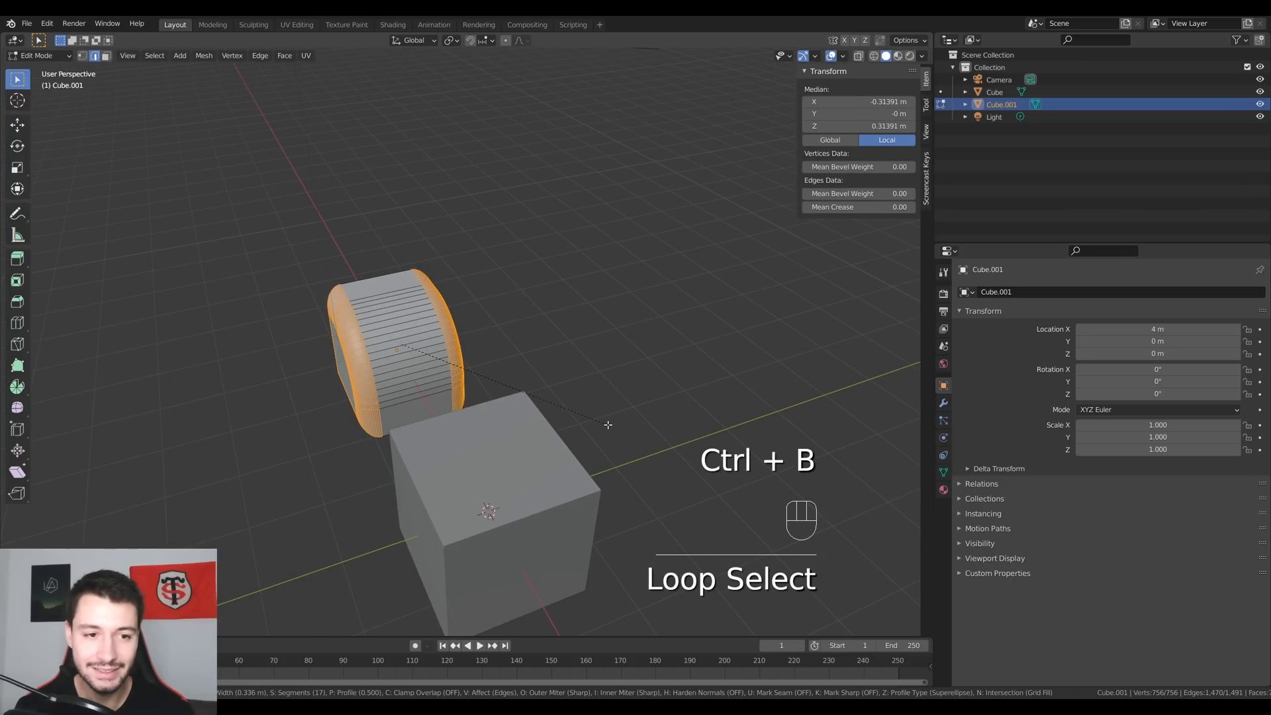
pyautogui.click(609, 424)
# Select the strip of curved faces between the side bevels, extrude it inward along its normals, and return to Object Mode.
pyautogui.moveTo(606, 426); pyautogui.dragTo(113, 67, button='middle')
pyautogui.click(106, 56)
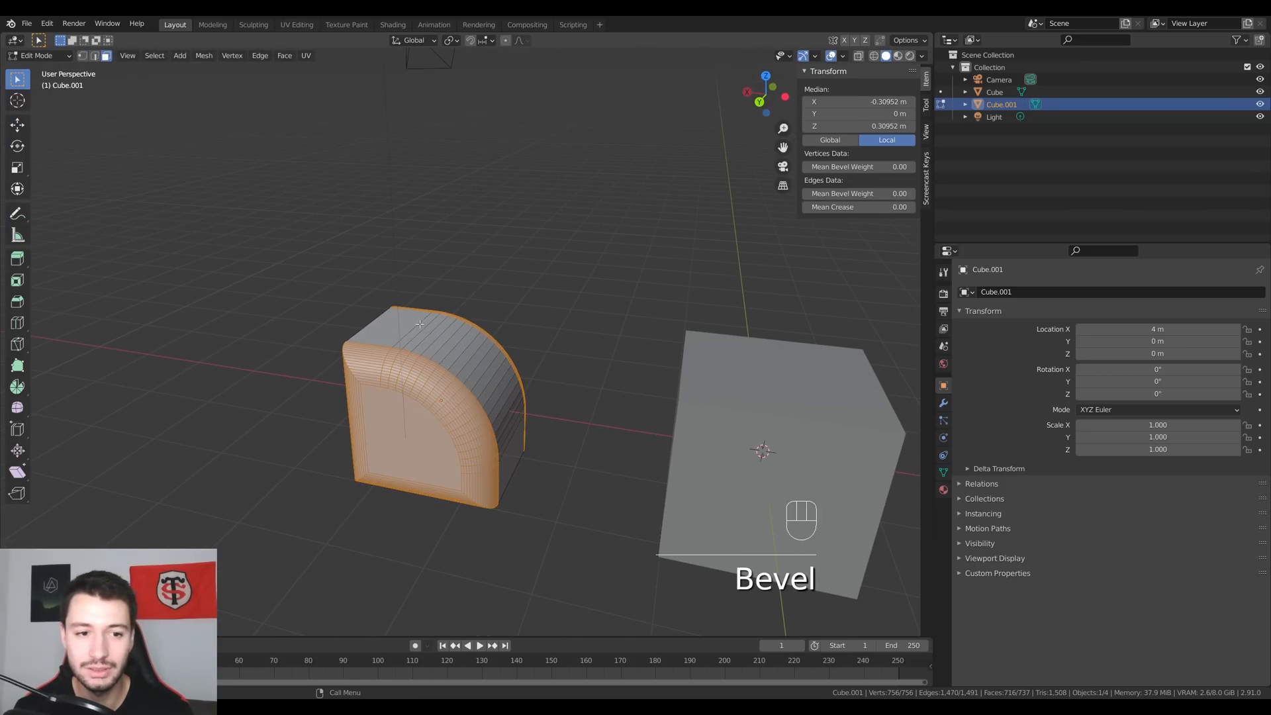
pyautogui.click(418, 324)
pyautogui.moveTo(417, 324); pyautogui.dragTo(417, 363, button='middle')
pyautogui.keyDown('ctrl'); pyautogui.click(484, 444); pyautogui.keyUp('ctrl')
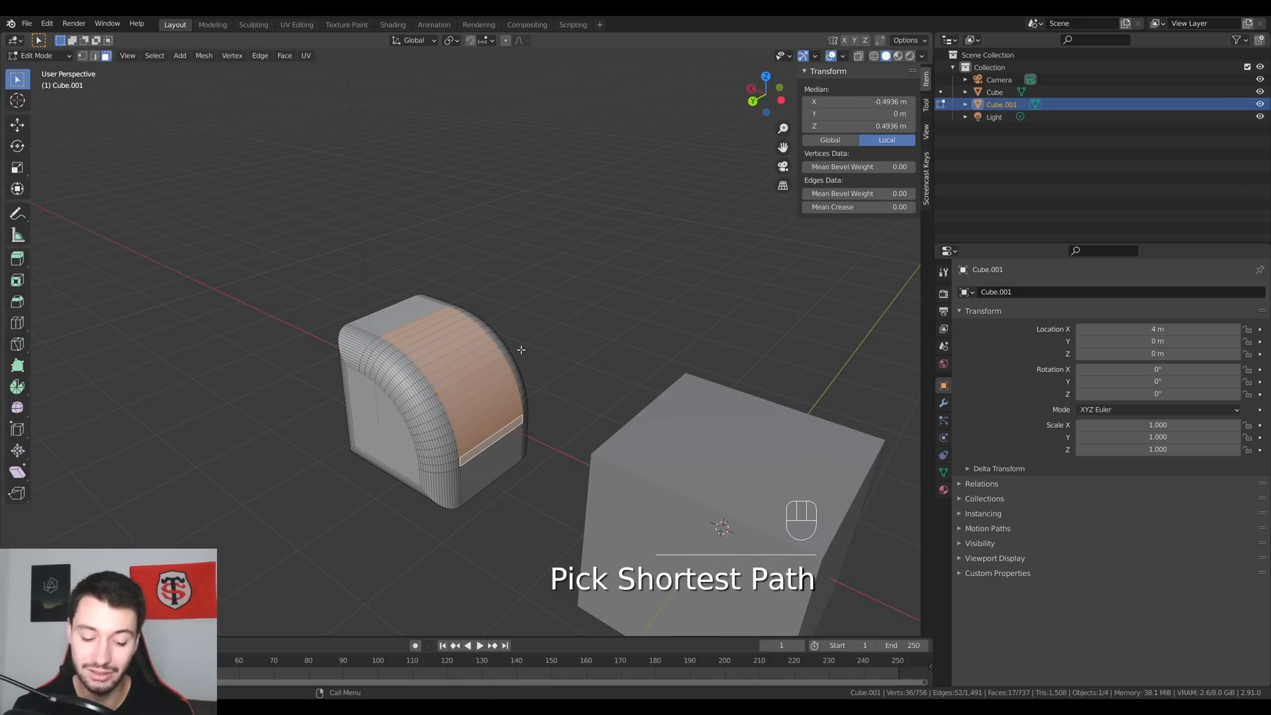
pyautogui.hotkey('alt', 'e')
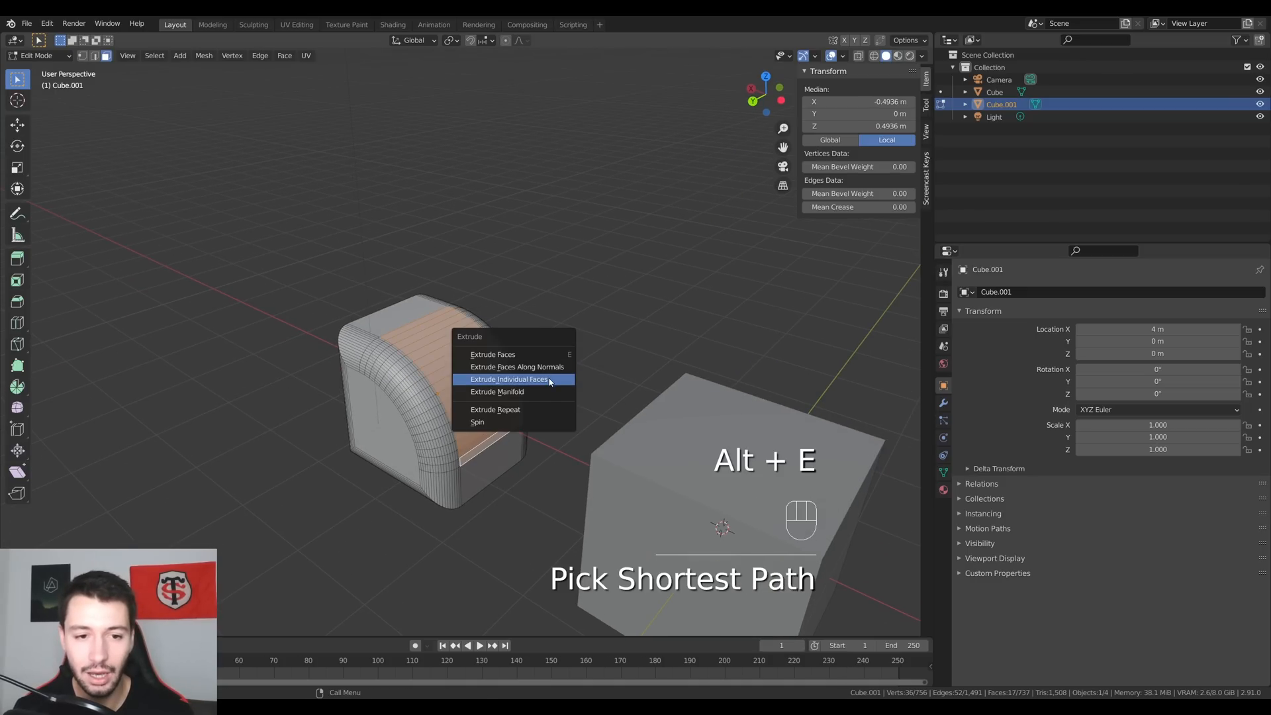
pyautogui.click(553, 367)
pyautogui.click(559, 377)
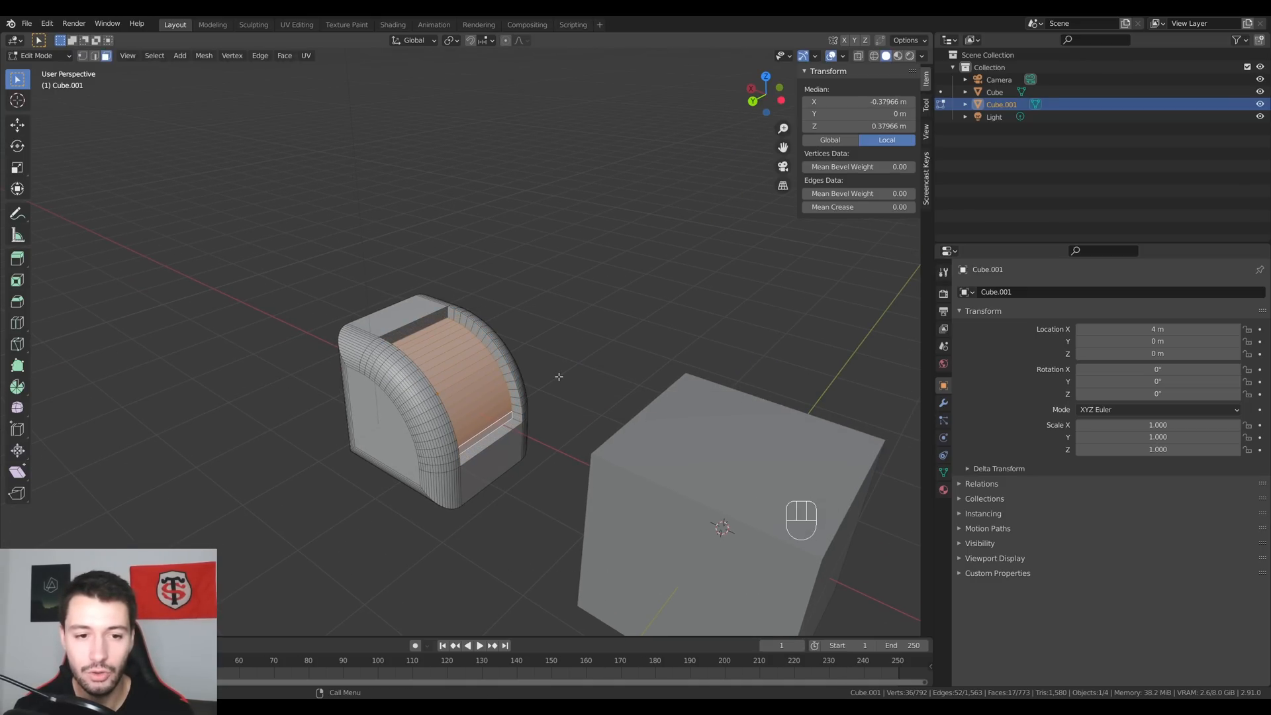
pyautogui.press('Tab')
# Move the rounded cube about 2.7 m along negative X so that it overlaps the default cube.
pyautogui.moveTo(559, 377); pyautogui.dragTo(576, 424, button='middle')
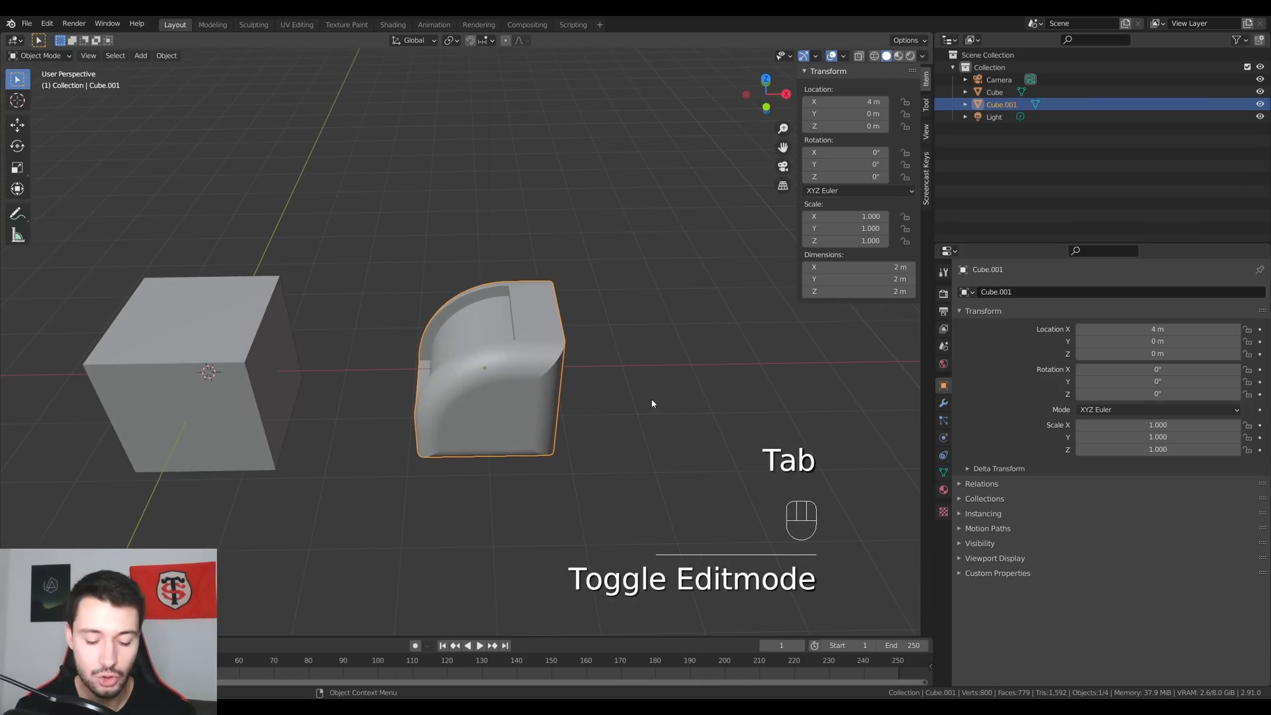
pyautogui.press('g')
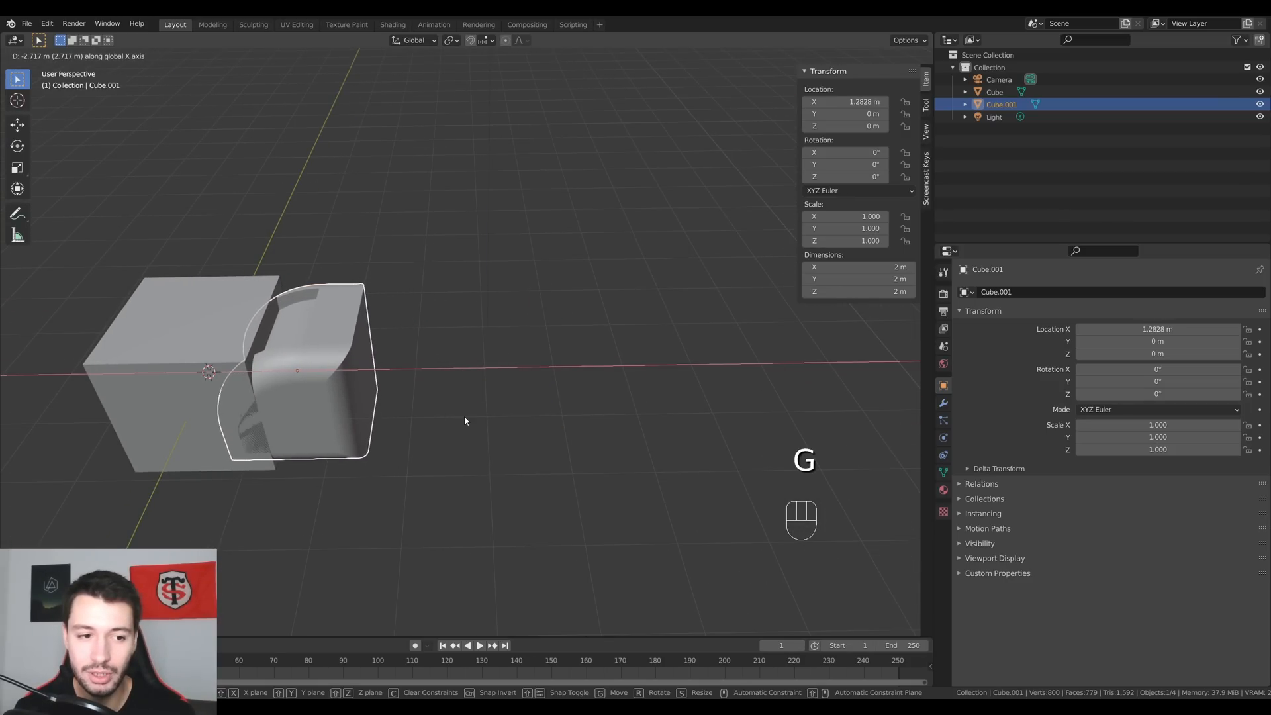
pyautogui.click(465, 421)
# Duplicate both overlapping cubes, move the copies 7 m along the Y axis, and clear the selection.
pyautogui.moveTo(341, 387); pyautogui.dragTo(375, 332, button='middle')
pyautogui.keyDown('shift'); pyautogui.moveTo(192, 357); pyautogui.dragTo(186, 370); pyautogui.keyUp('shift')
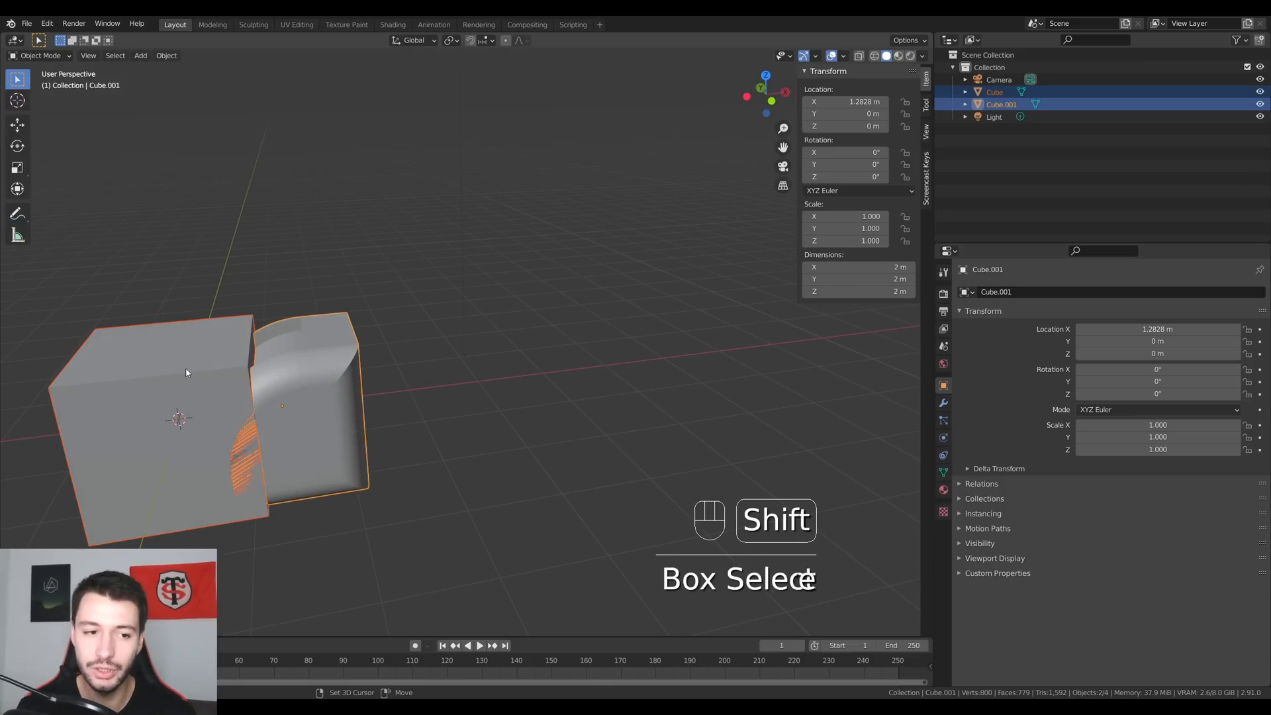
pyautogui.moveTo(186, 373); pyautogui.dragTo(173, 389, button='middle')
pyautogui.scroll(-3, 487, 373)
pyautogui.hotkey('shift', 'd')
pyautogui.hotkey('shift', 'y')
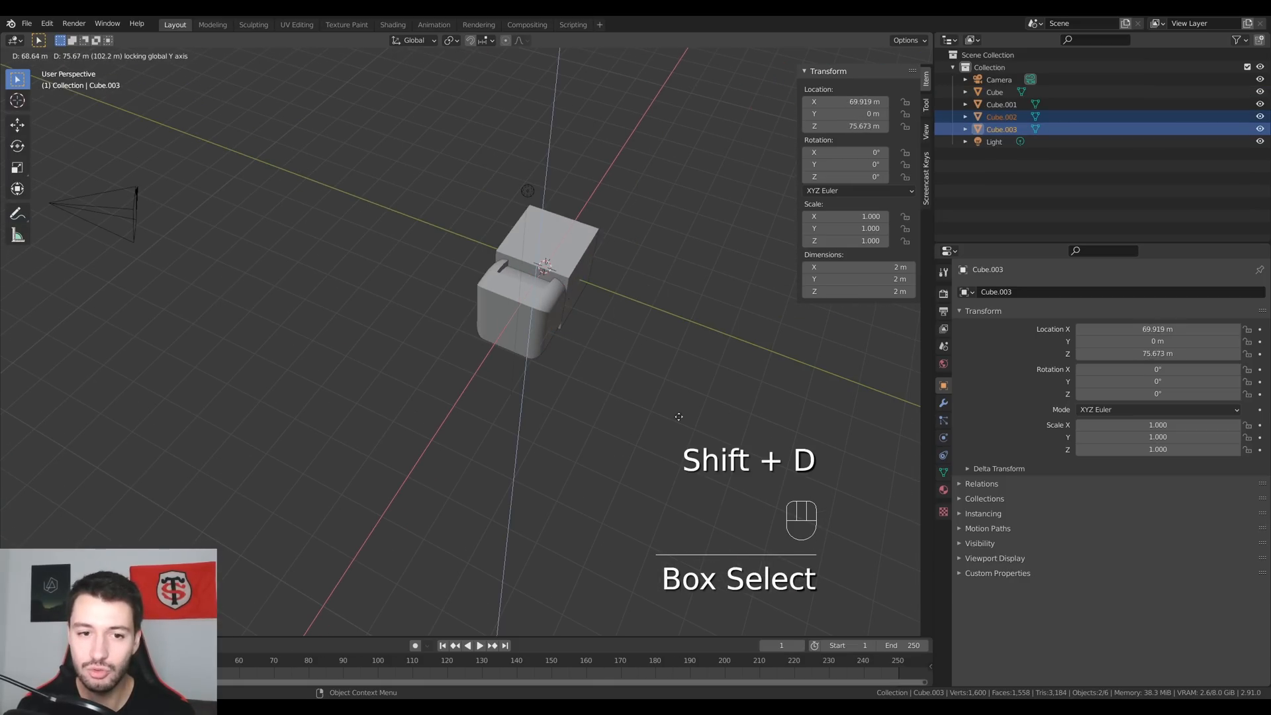
pyautogui.press('y')
pyautogui.keyDown('ctrl'); pyautogui.click(762, 472); pyautogui.keyUp('ctrl')
pyautogui.moveTo(577, 450); pyautogui.dragTo(669, 418, button='middle')
pyautogui.click(617, 408)
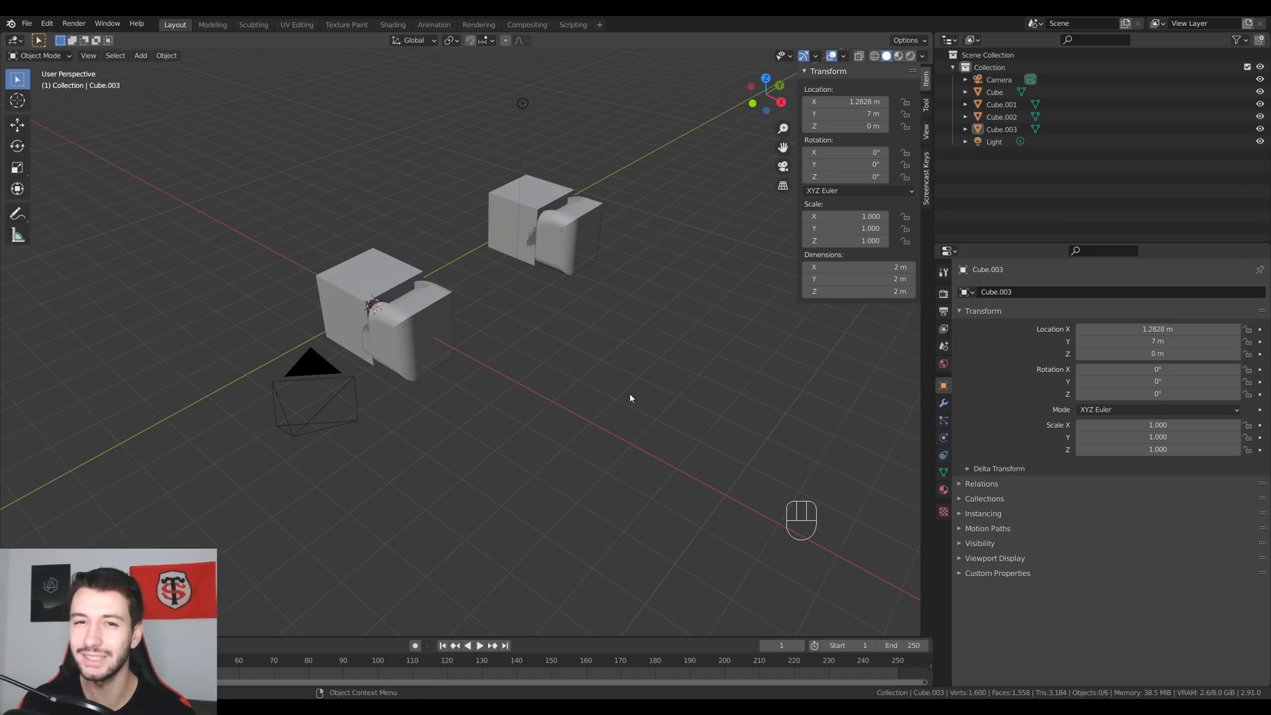
# Add a Boolean modifier to the original default cube and set its solver to Fast.
pyautogui.click(390, 275)
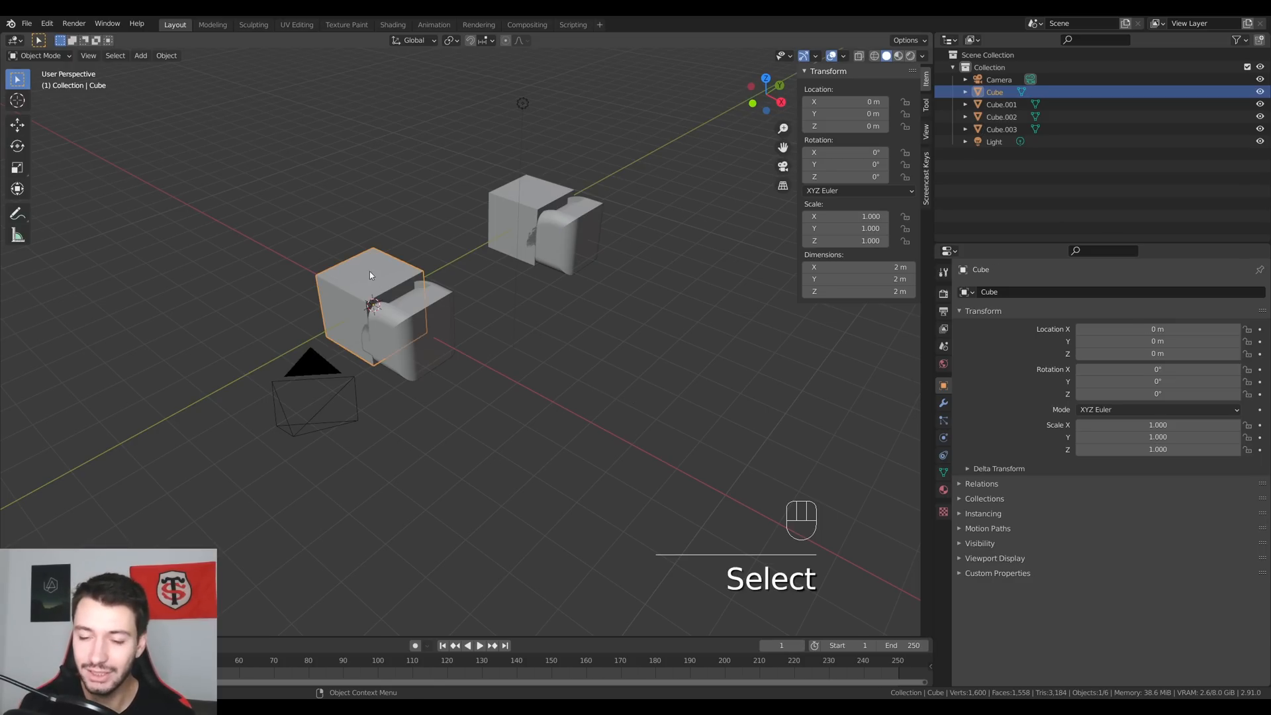
pyautogui.moveTo(369, 272); pyautogui.dragTo(415, 299, button='middle')
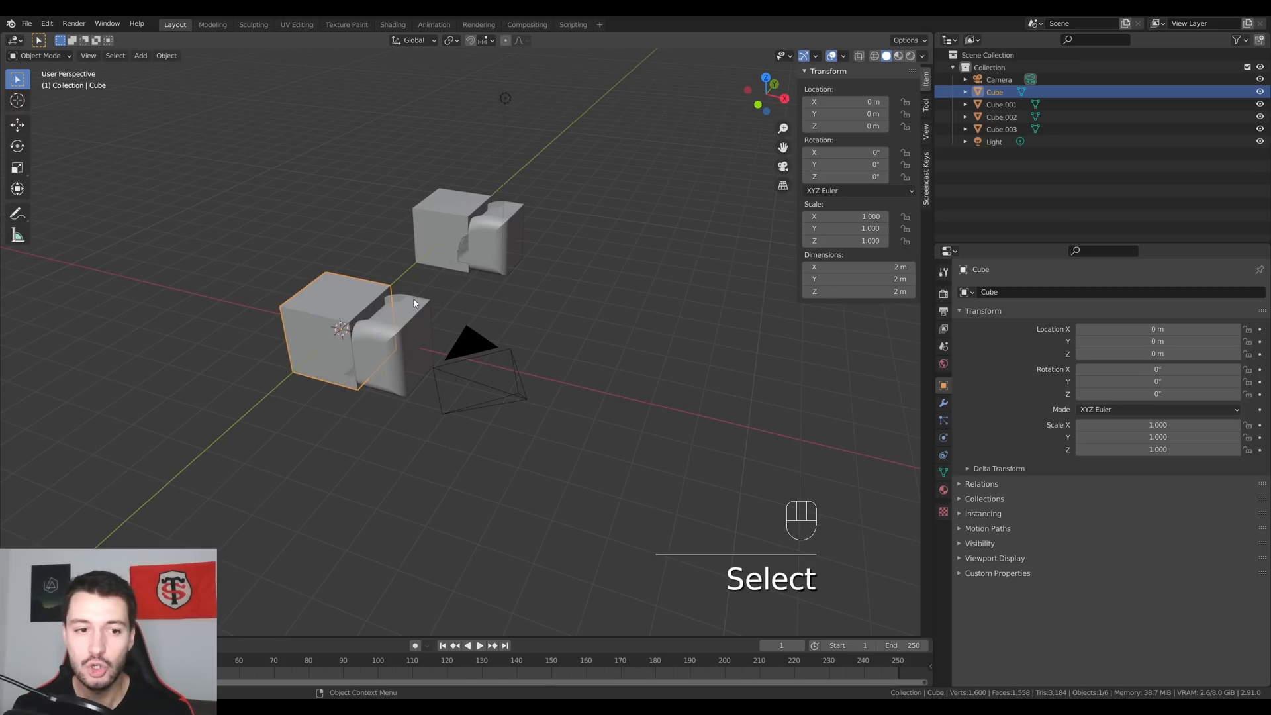
pyautogui.click(945, 405)
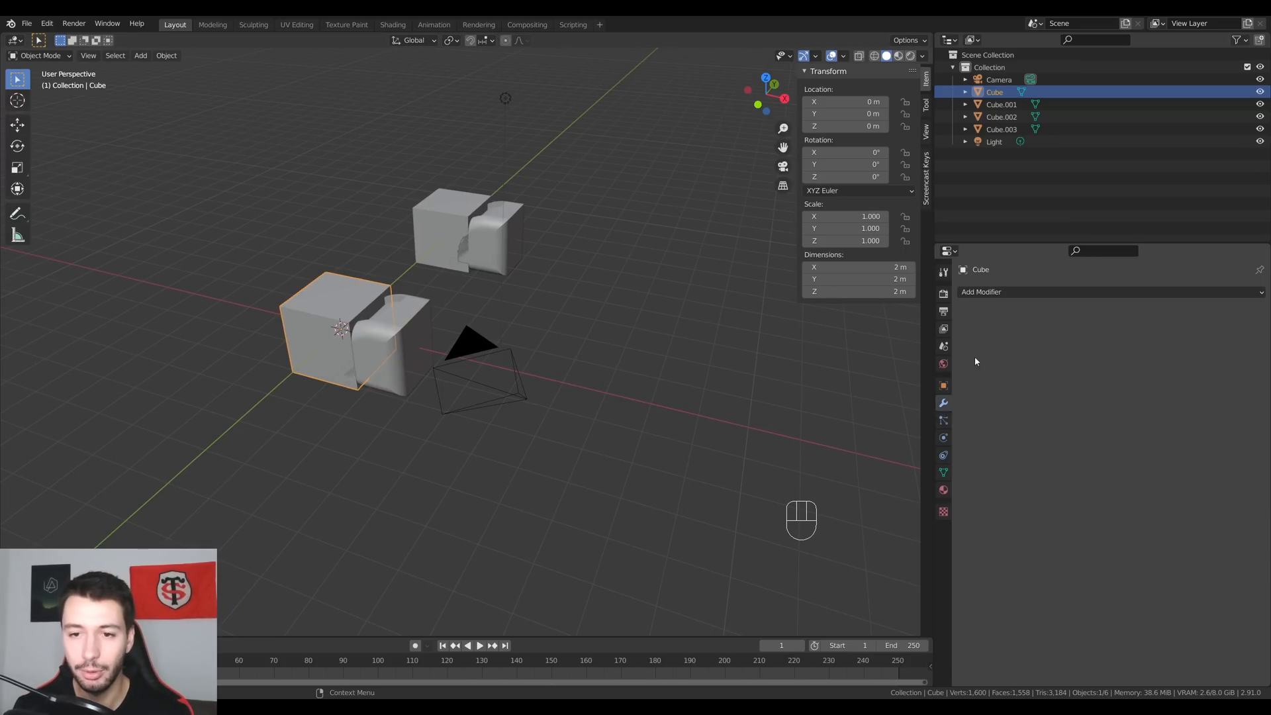
pyautogui.click(1000, 292)
pyautogui.click(1018, 353)
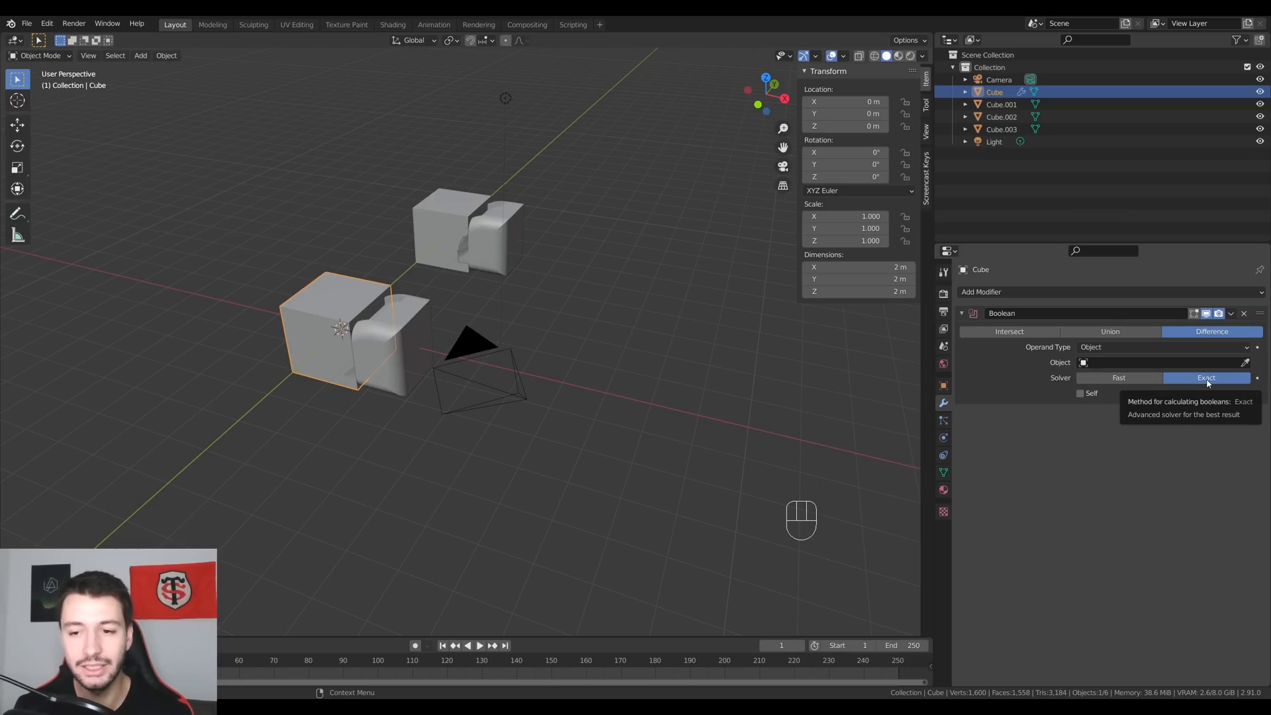
pyautogui.click(1119, 378)
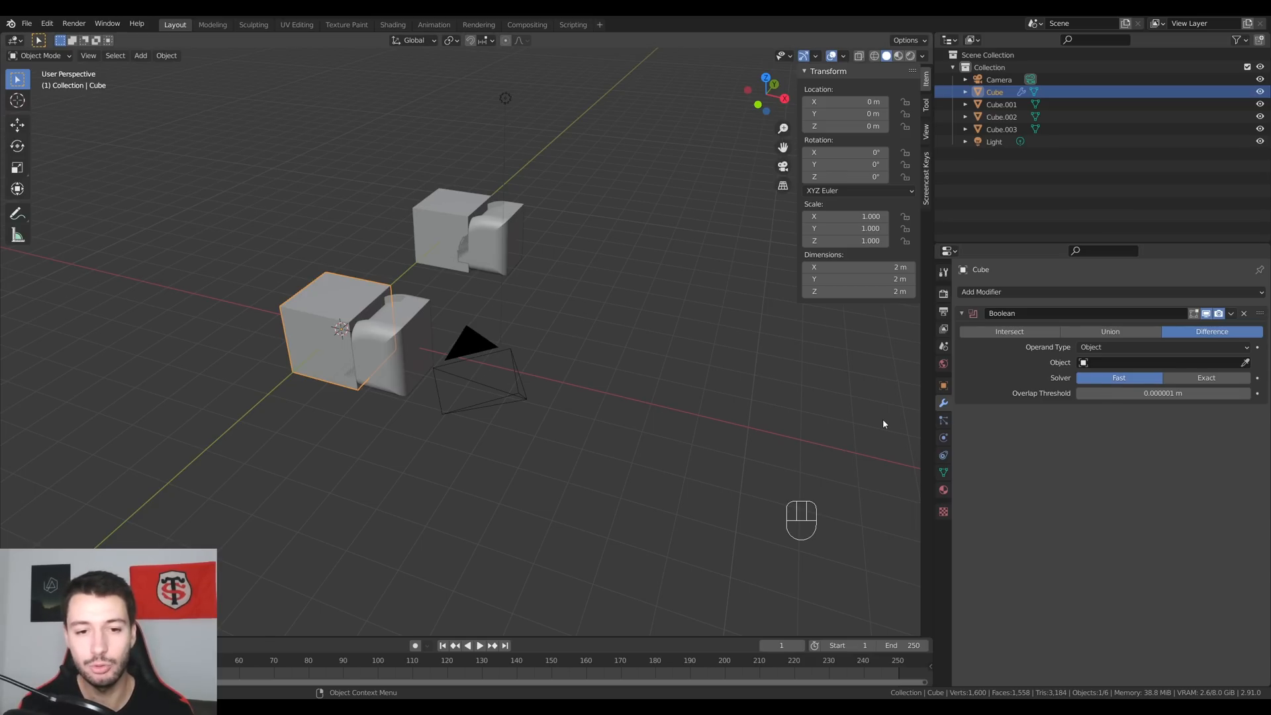
# Pick the overlapping rounded cube, Cube.001, as the Boolean modifier's object and reselect the default cube.
pyautogui.click(1246, 362)
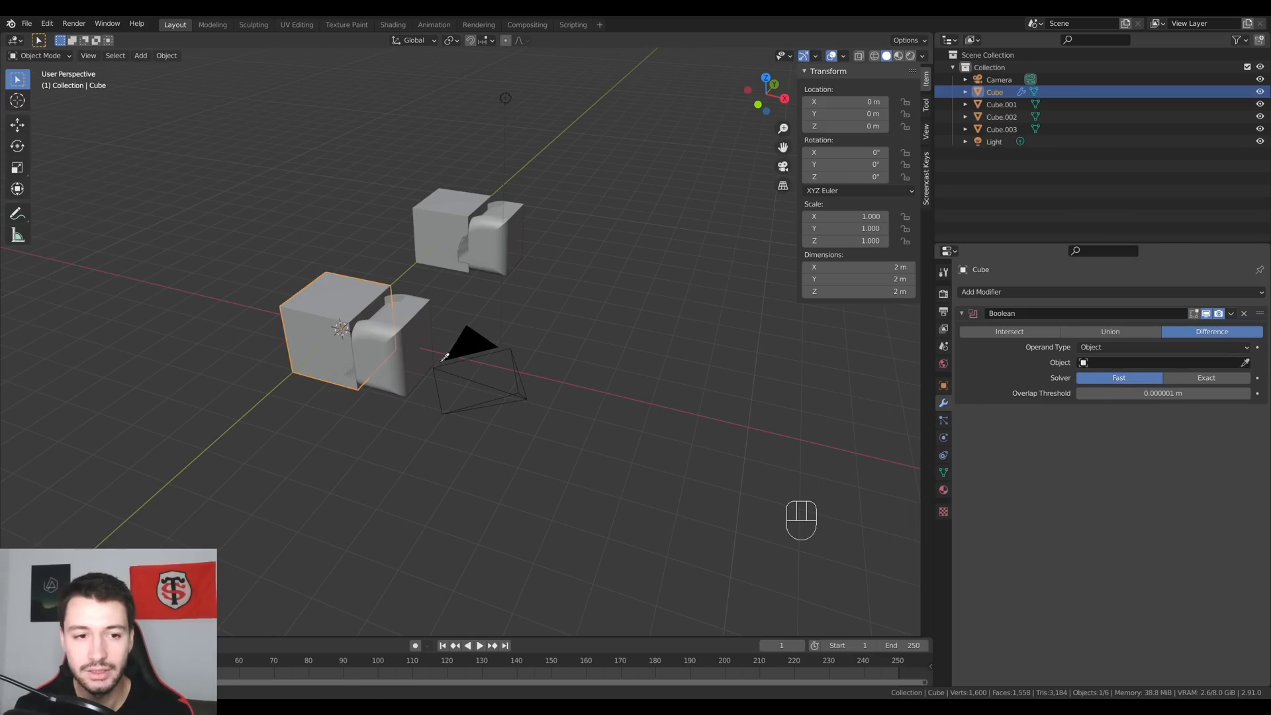
pyautogui.click(401, 341)
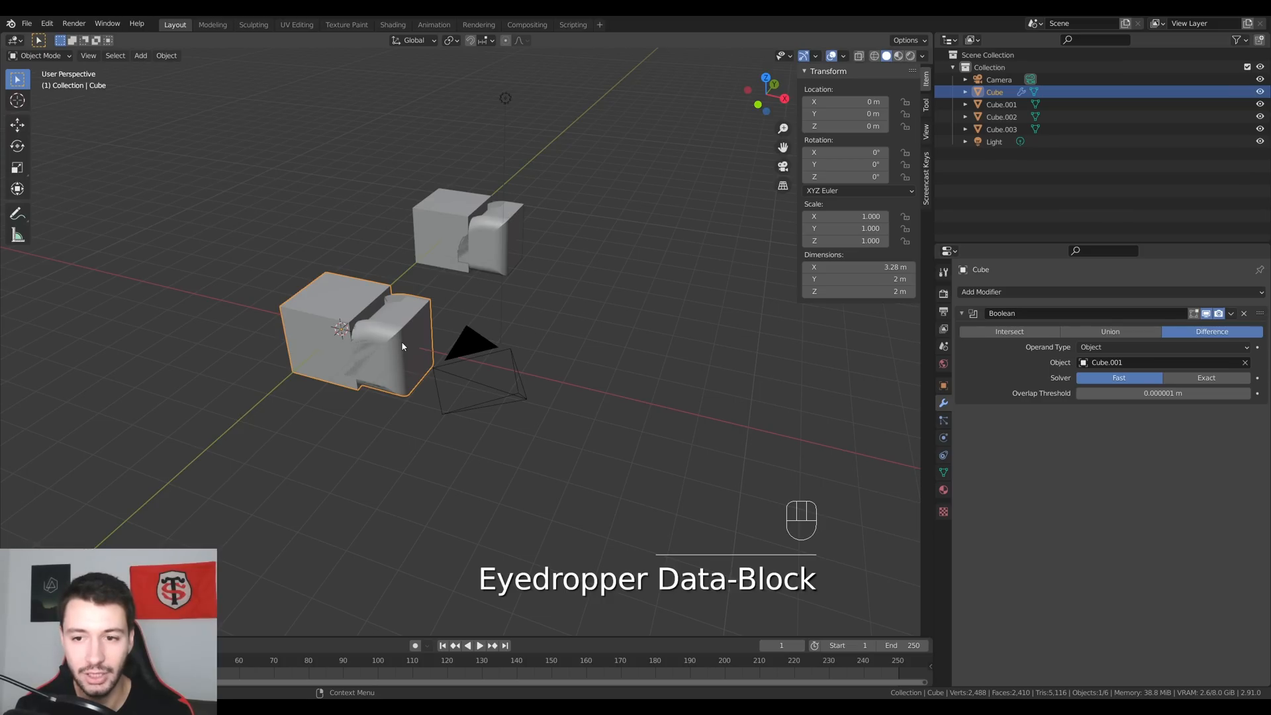
pyautogui.click(308, 324)
pyautogui.moveTo(309, 324); pyautogui.dragTo(317, 325, button='middle')
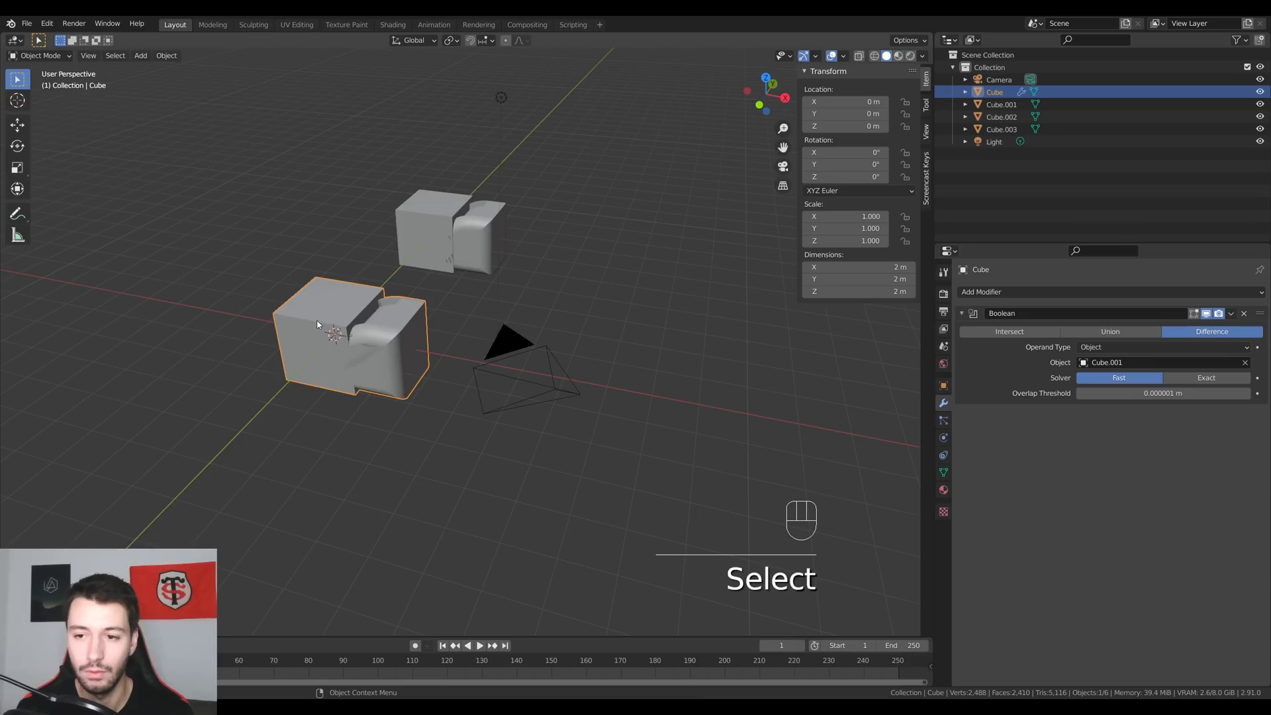
# Add a Boolean modifier to the duplicated plain cube, Cube.002.
pyautogui.click(427, 217)
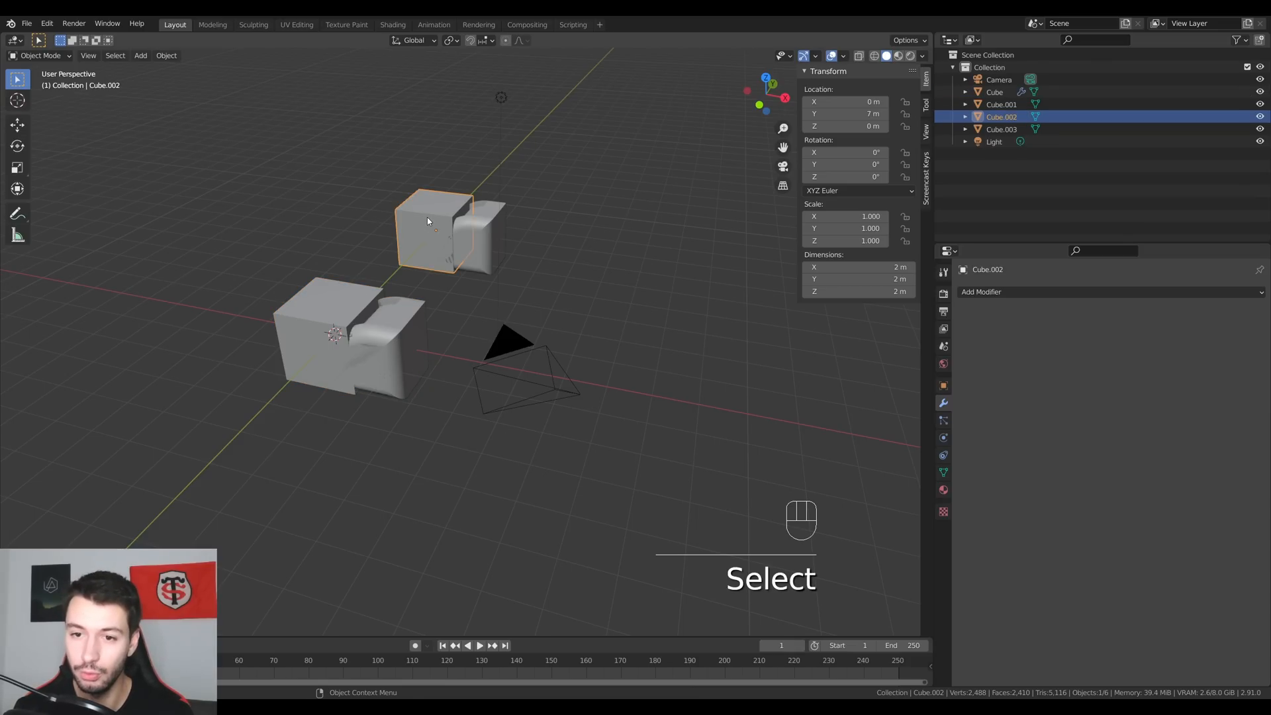
pyautogui.click(1013, 293)
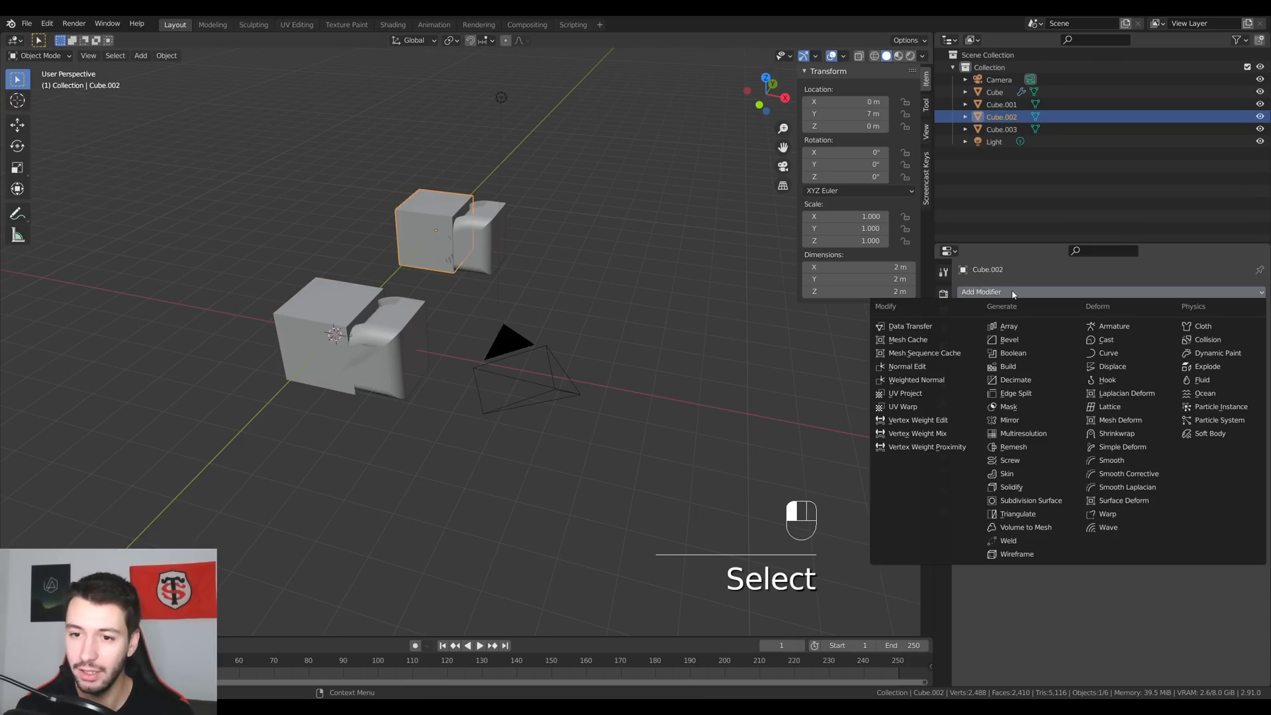
pyautogui.click(1014, 353)
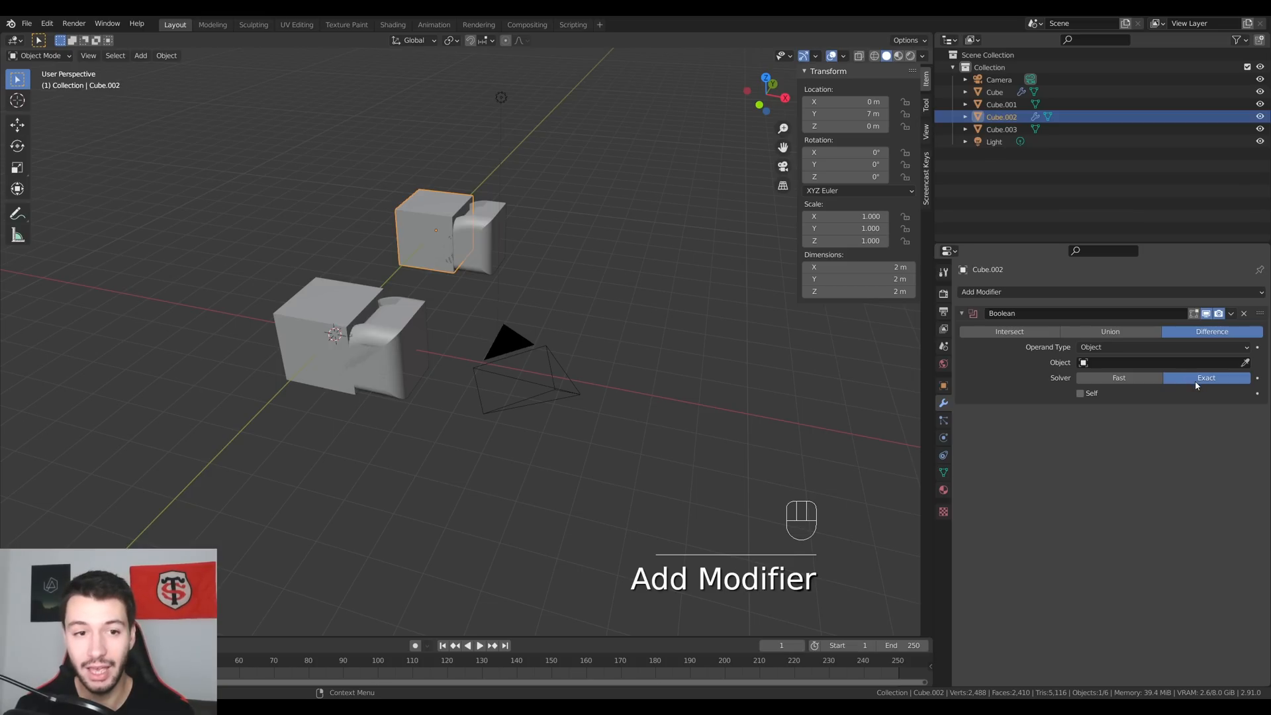
# Set Cube.003 as the Boolean object of Cube.002, then apply the Boolean modifiers on Cube.002 and the original cube.
pyautogui.click(1245, 362)
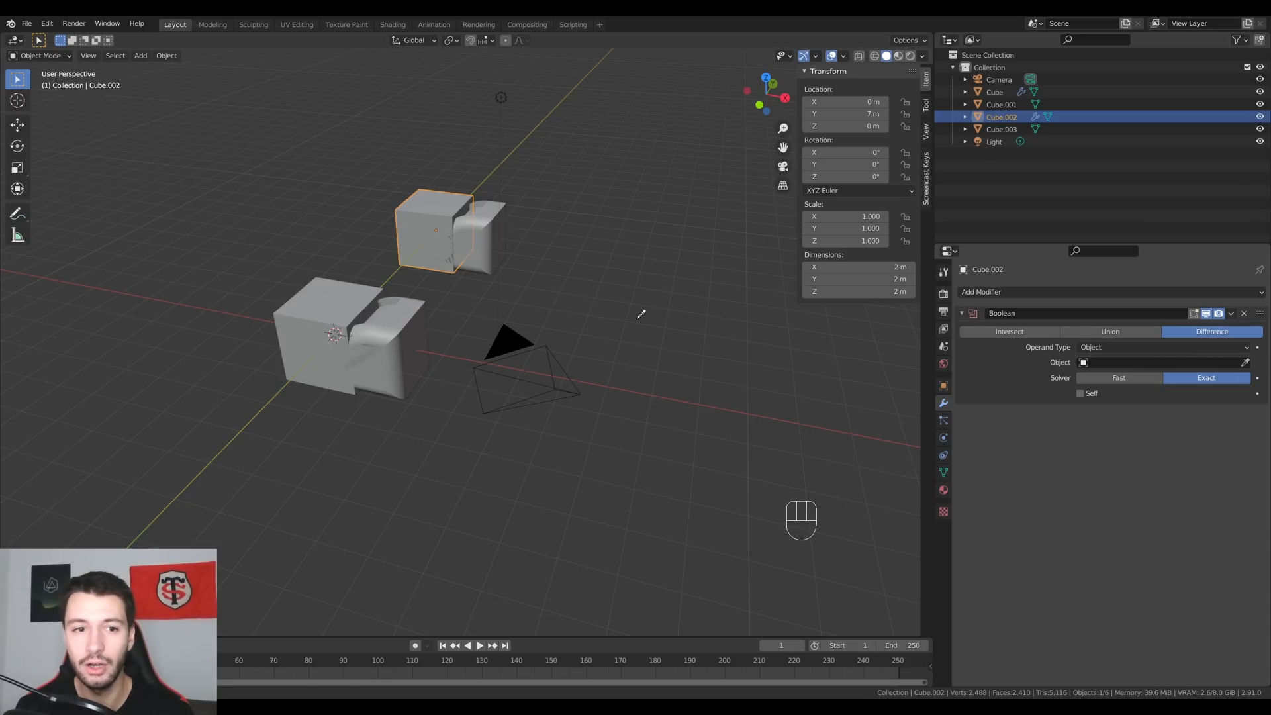
pyautogui.click(482, 227)
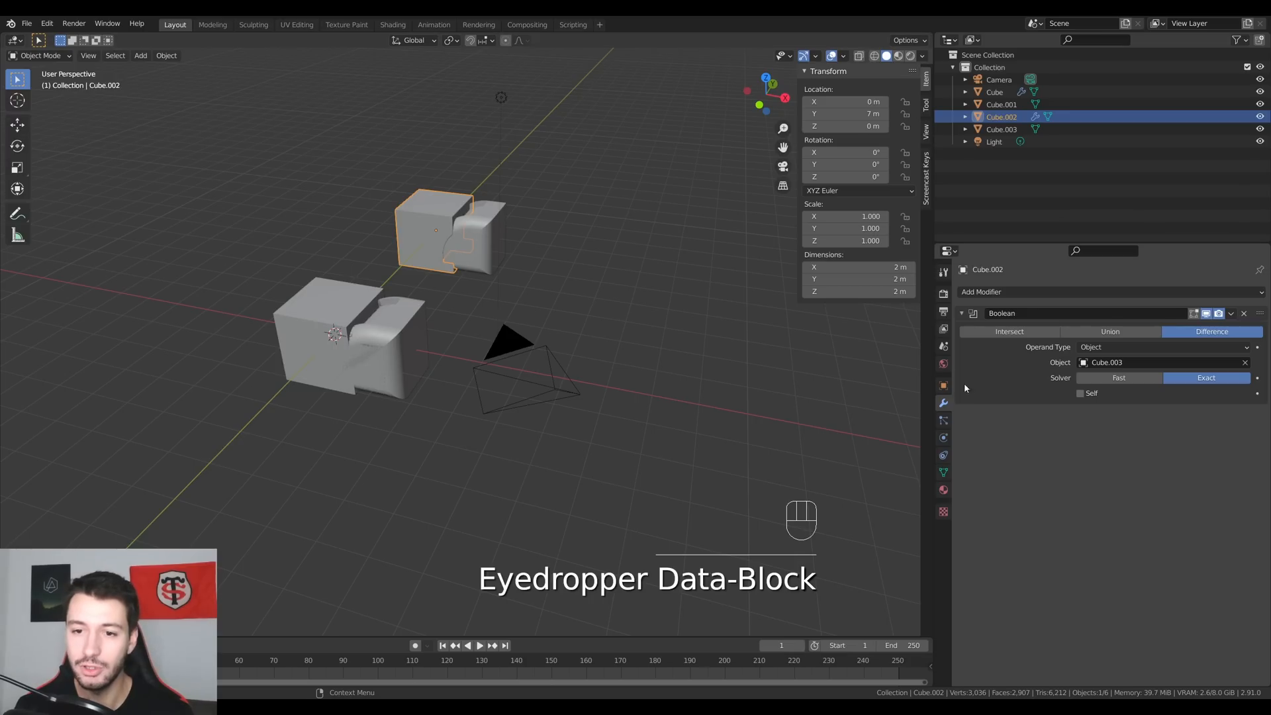
pyautogui.hotkey('ctrl', 'a')
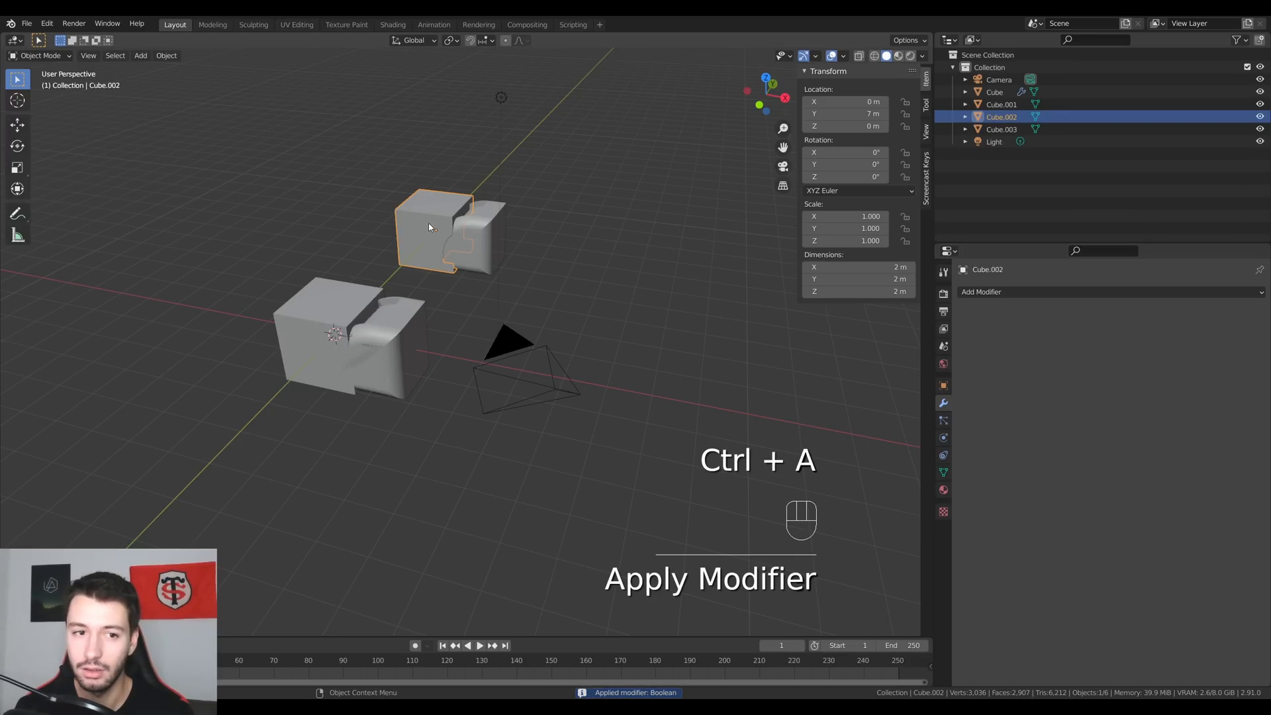
pyautogui.click(363, 318)
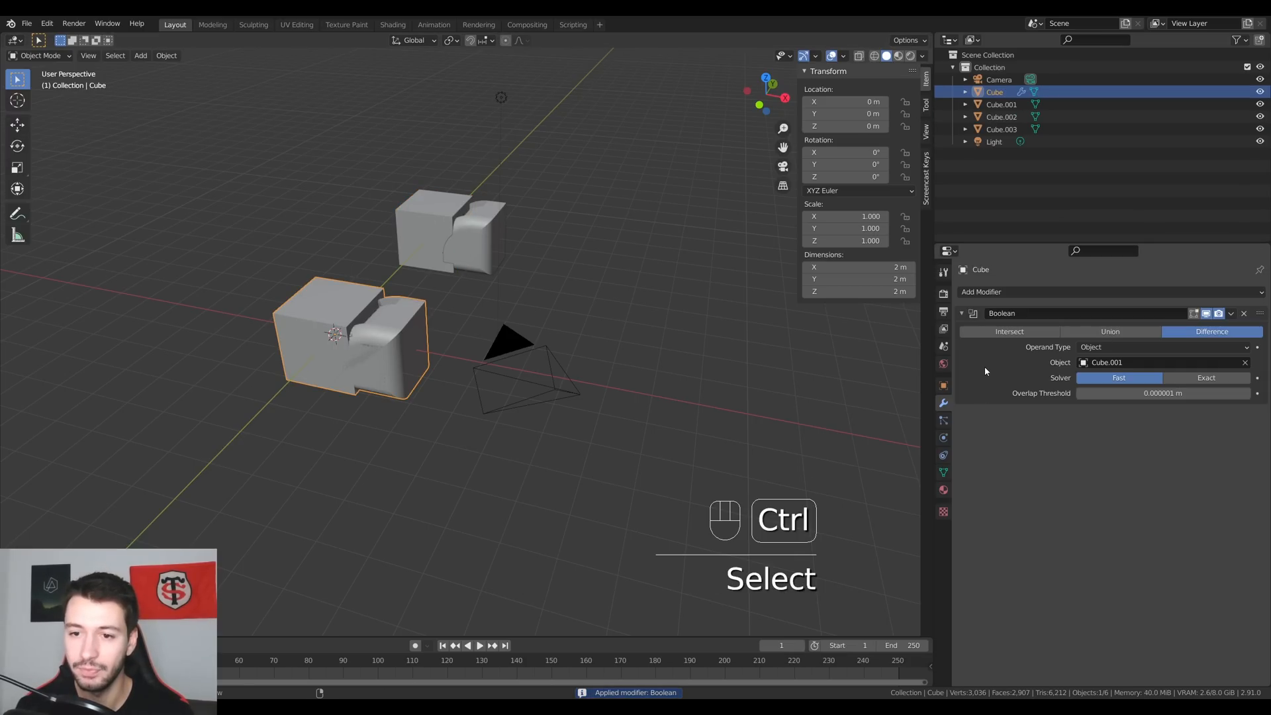
pyautogui.hotkey('ctrl', 'a')
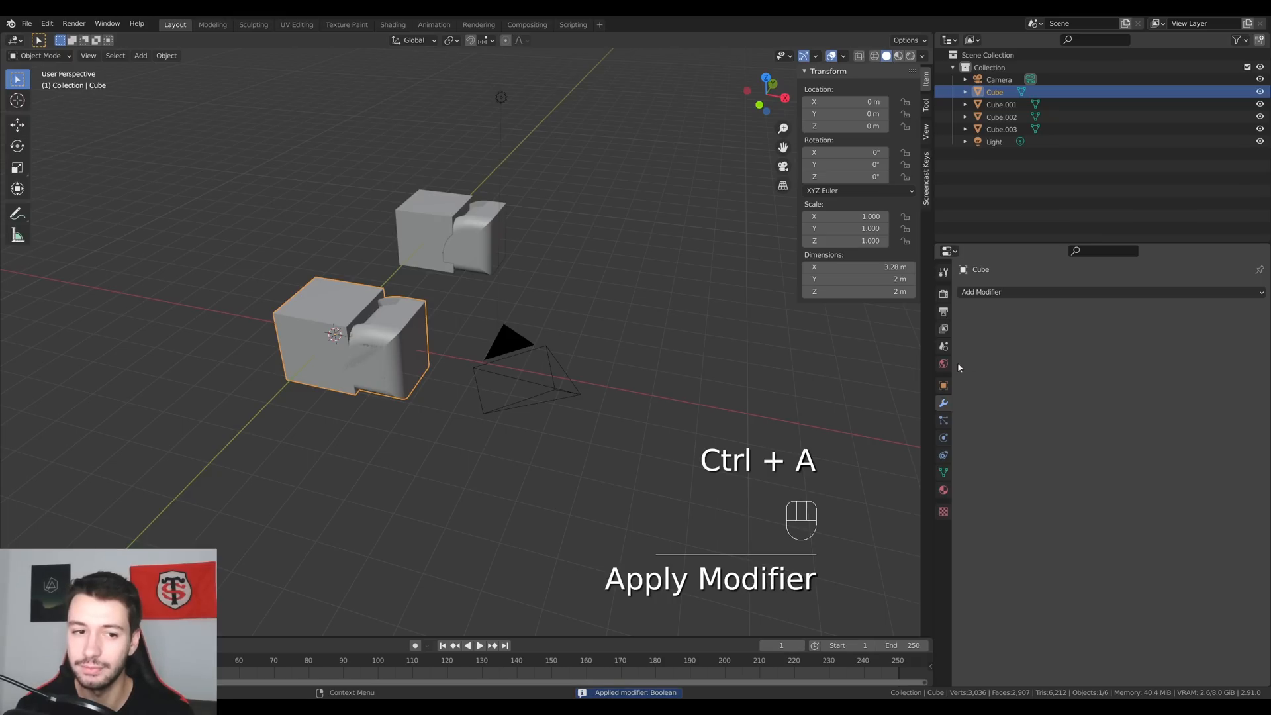
# Delete the two rounded cutter cubes, Cube.001 and Cube.003, and compare the two Boolean results from several angles.
pyautogui.click(401, 358)
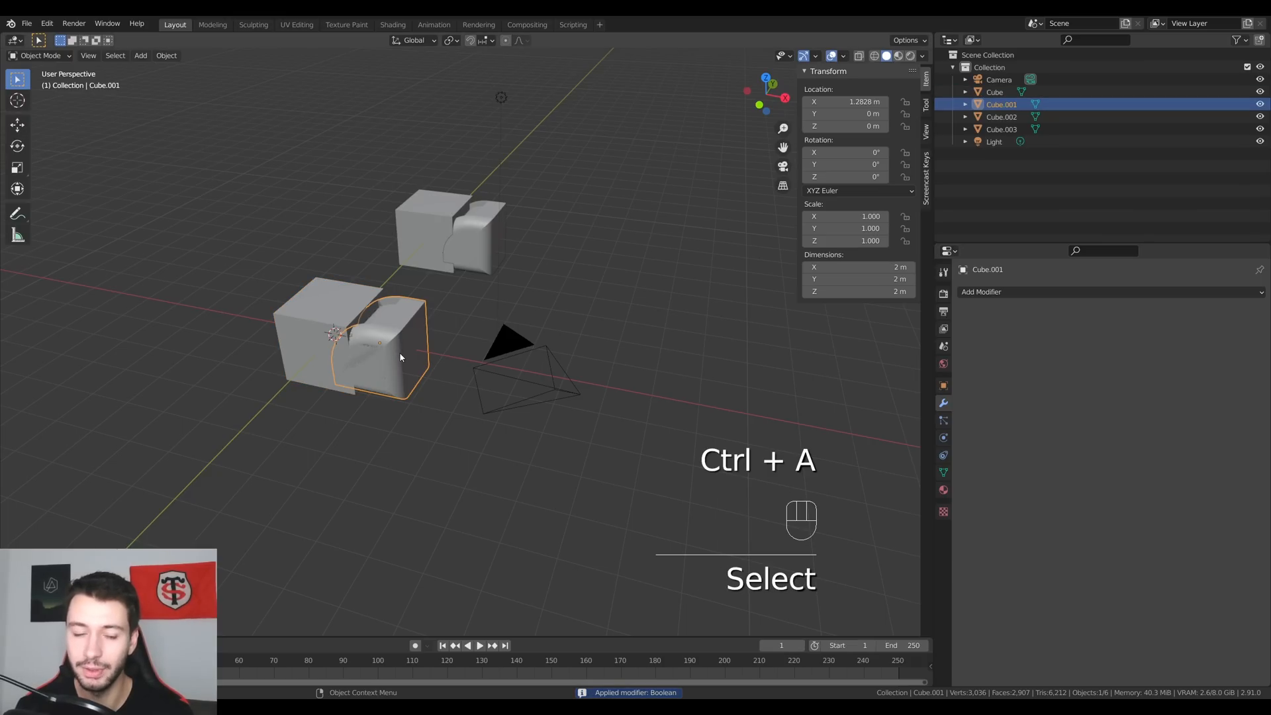
pyautogui.click(491, 226)
pyautogui.press('Delete')
pyautogui.moveTo(492, 227); pyautogui.dragTo(276, 339, button='middle')
pyautogui.keyDown('shift'); pyautogui.moveTo(632, 399); pyautogui.dragTo(491, 324, button='middle'); pyautogui.keyUp('shift')
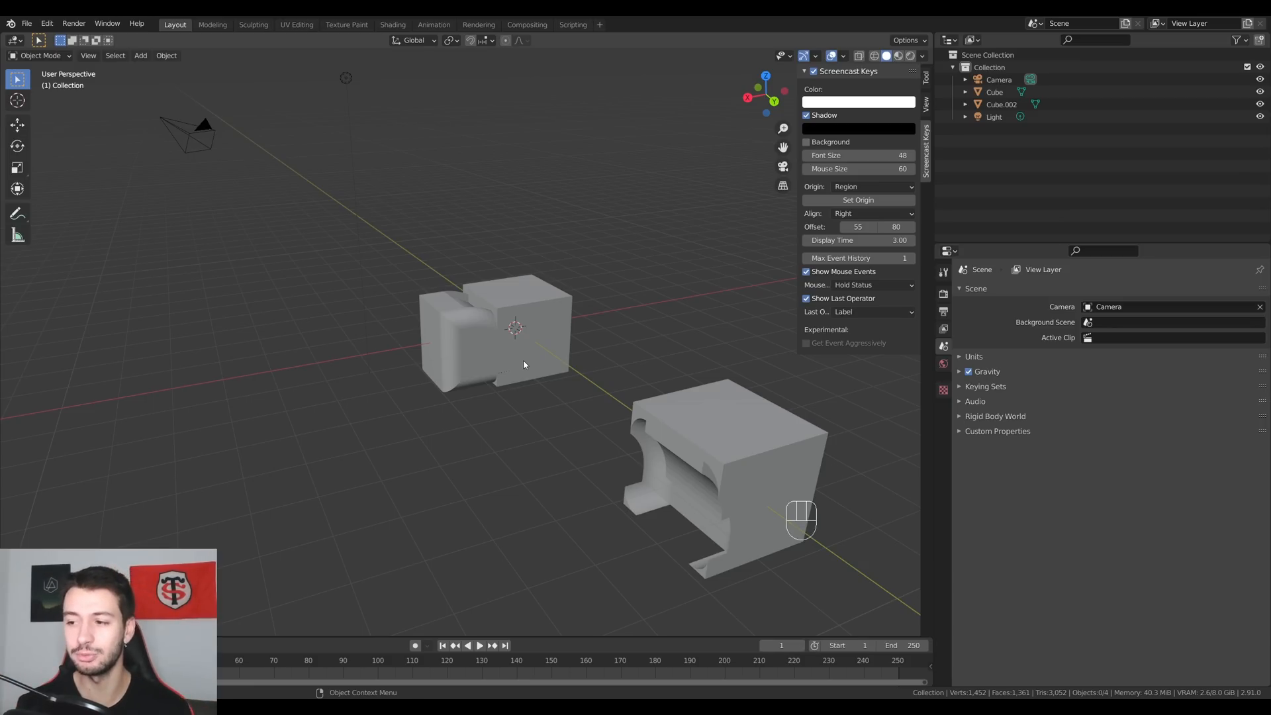
pyautogui.moveTo(605, 457); pyautogui.dragTo(729, 372, button='middle')
pyautogui.moveTo(698, 417); pyautogui.dragTo(758, 439, button='middle')
# Delete the two remaining Boolean result meshes, Cube.002 and Cube.
pyautogui.click(579, 305)
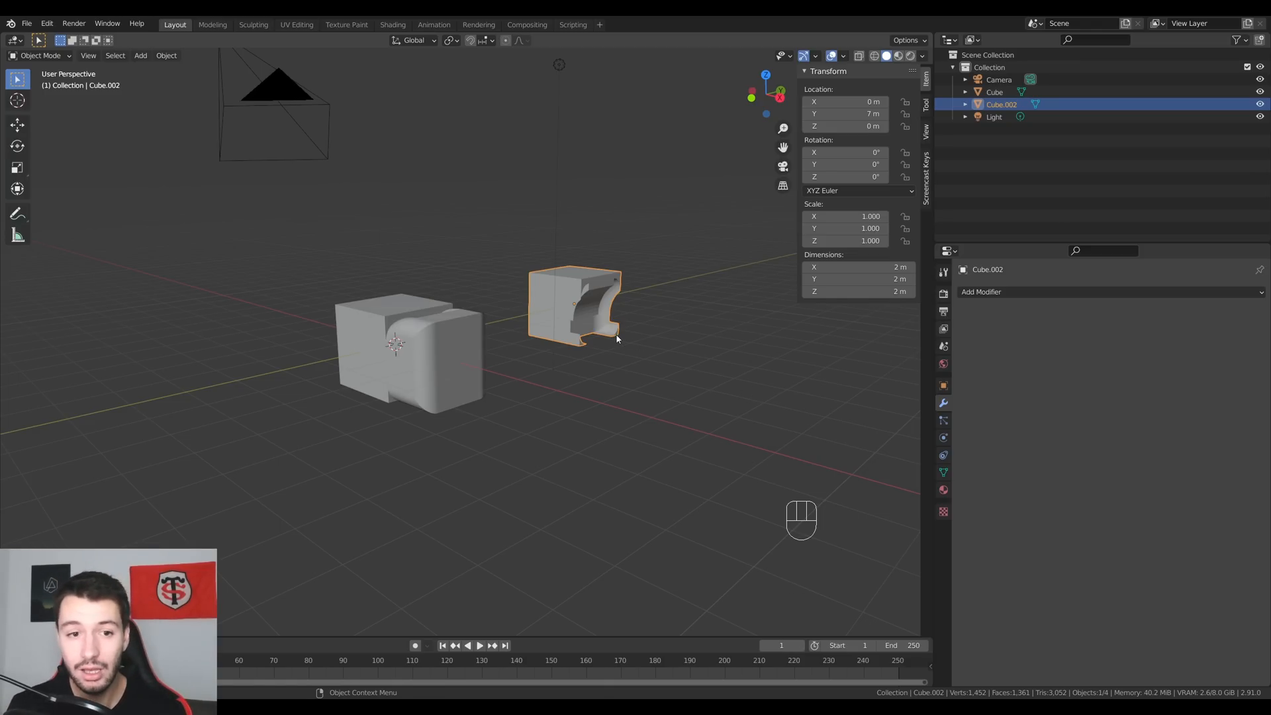
pyautogui.press('Delete')
pyautogui.click(420, 338)
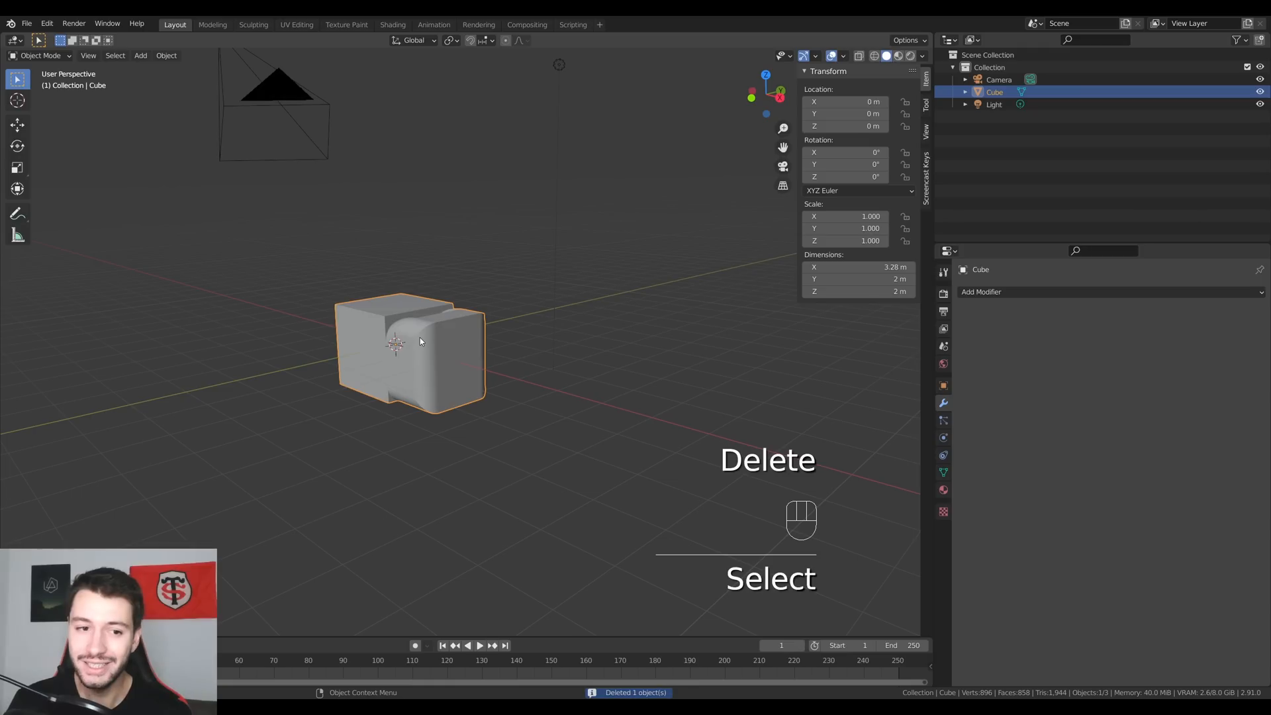
pyautogui.press('Delete')
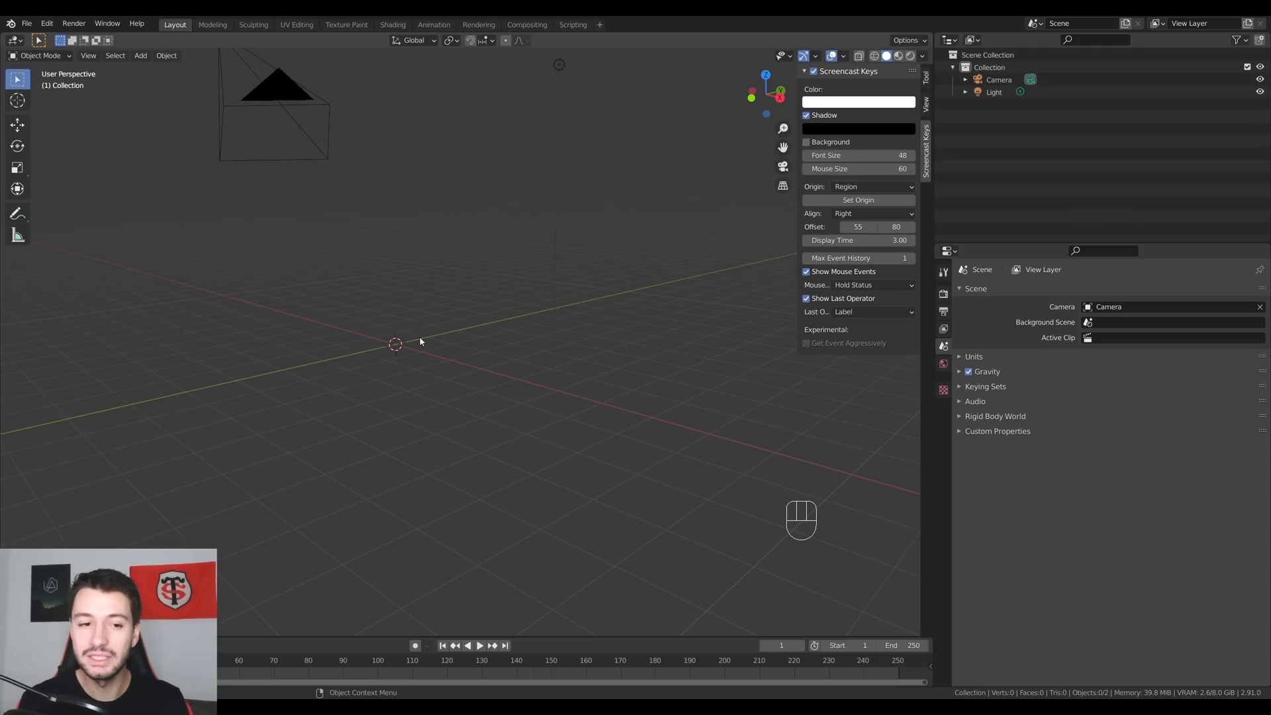
# Add a new 2 m mesh cube at the world origin.
pyautogui.moveTo(471, 402); pyautogui.dragTo(582, 361, button='middle')
pyautogui.hotkey('shift', 'a')
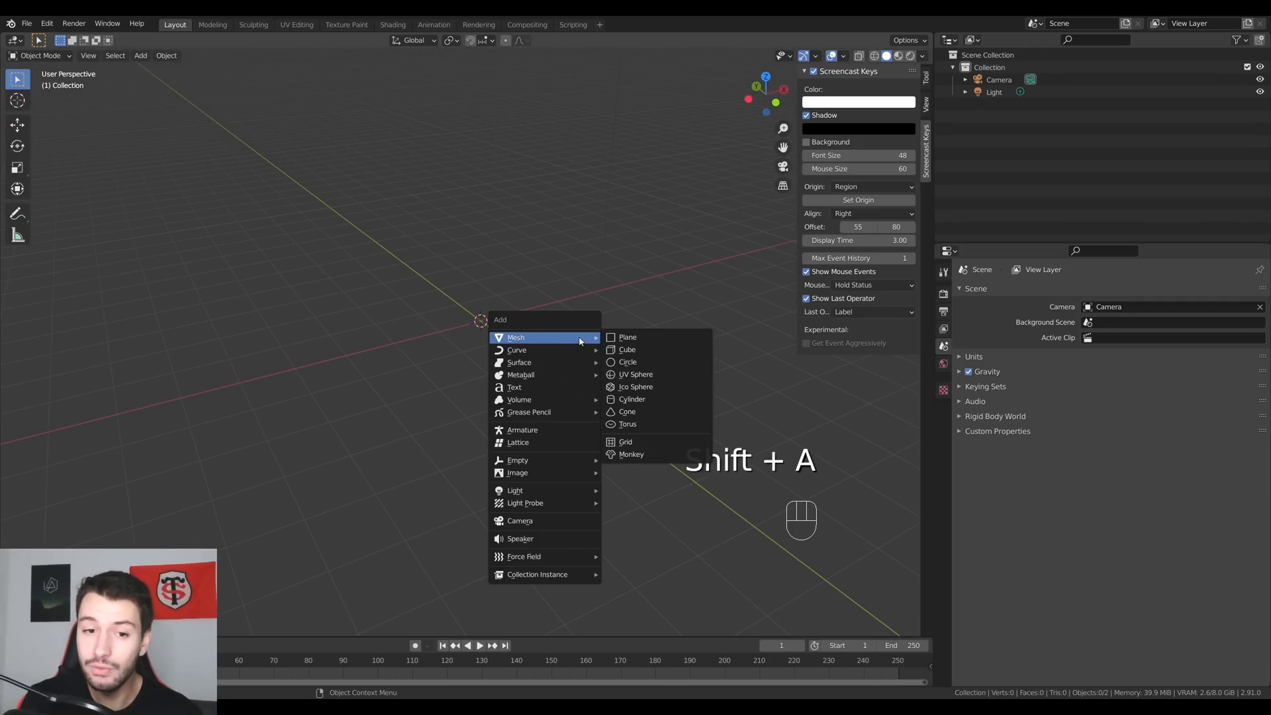
pyautogui.click(653, 358)
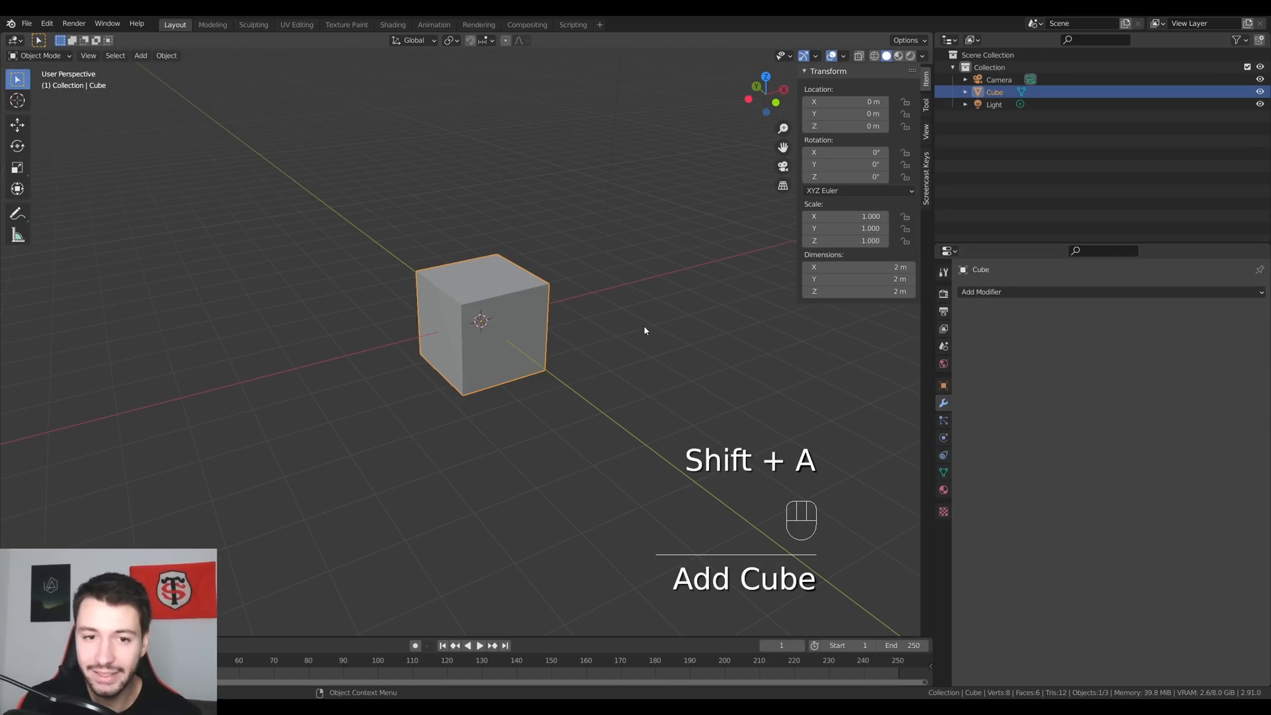
pyautogui.moveTo(732, 327); pyautogui.dragTo(680, 333, button='middle')
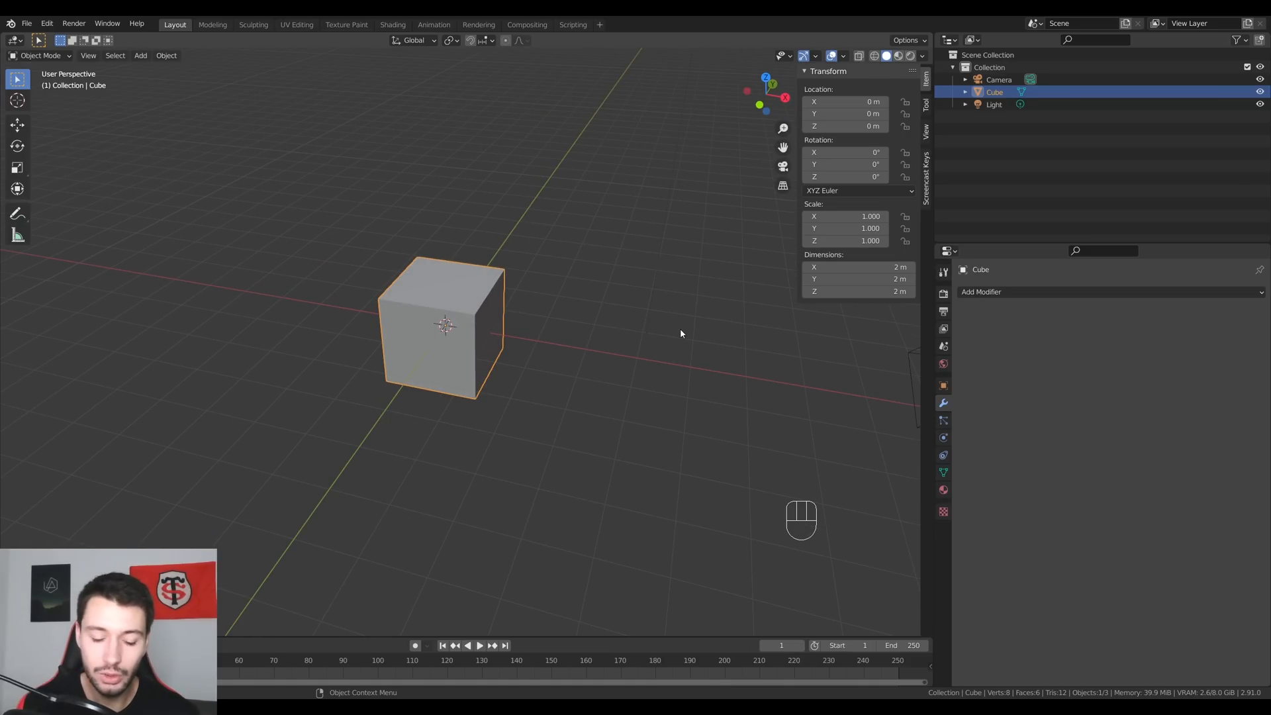
# Create a new collection and rename it Diff.
pyautogui.rightClick(1004, 142)
pyautogui.click(1004, 143)
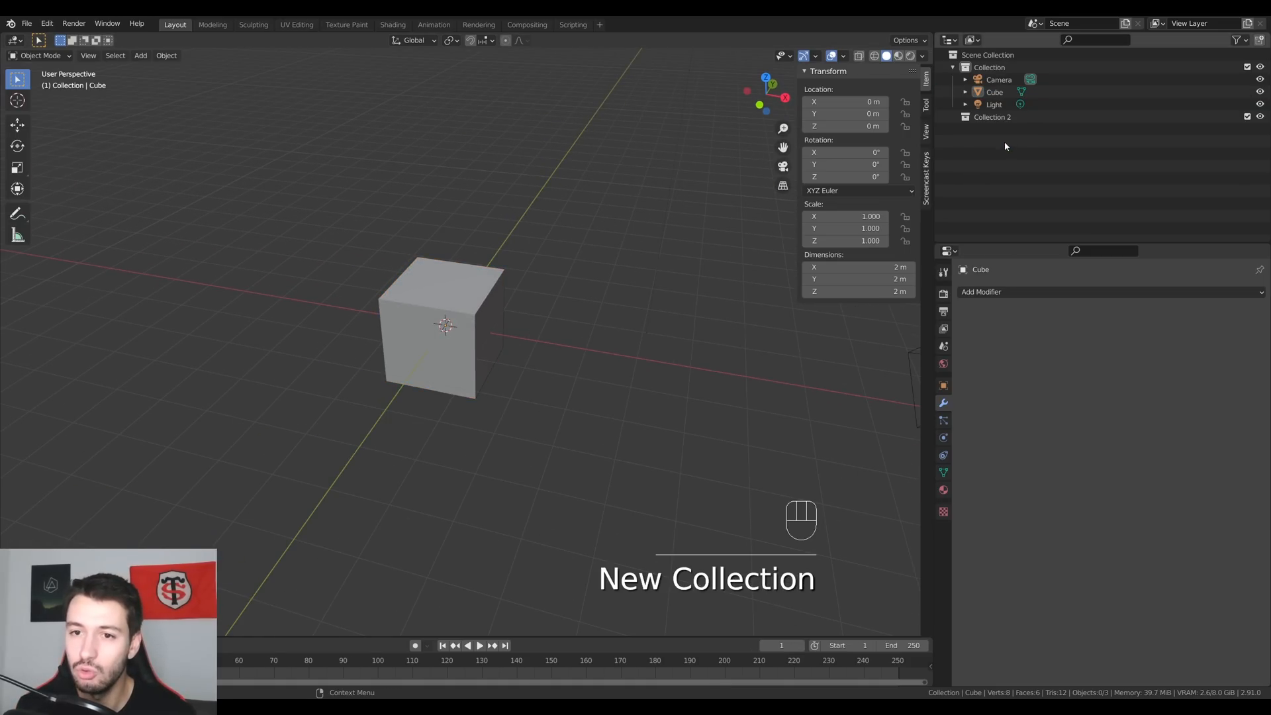
pyautogui.doubleClick(992, 116)
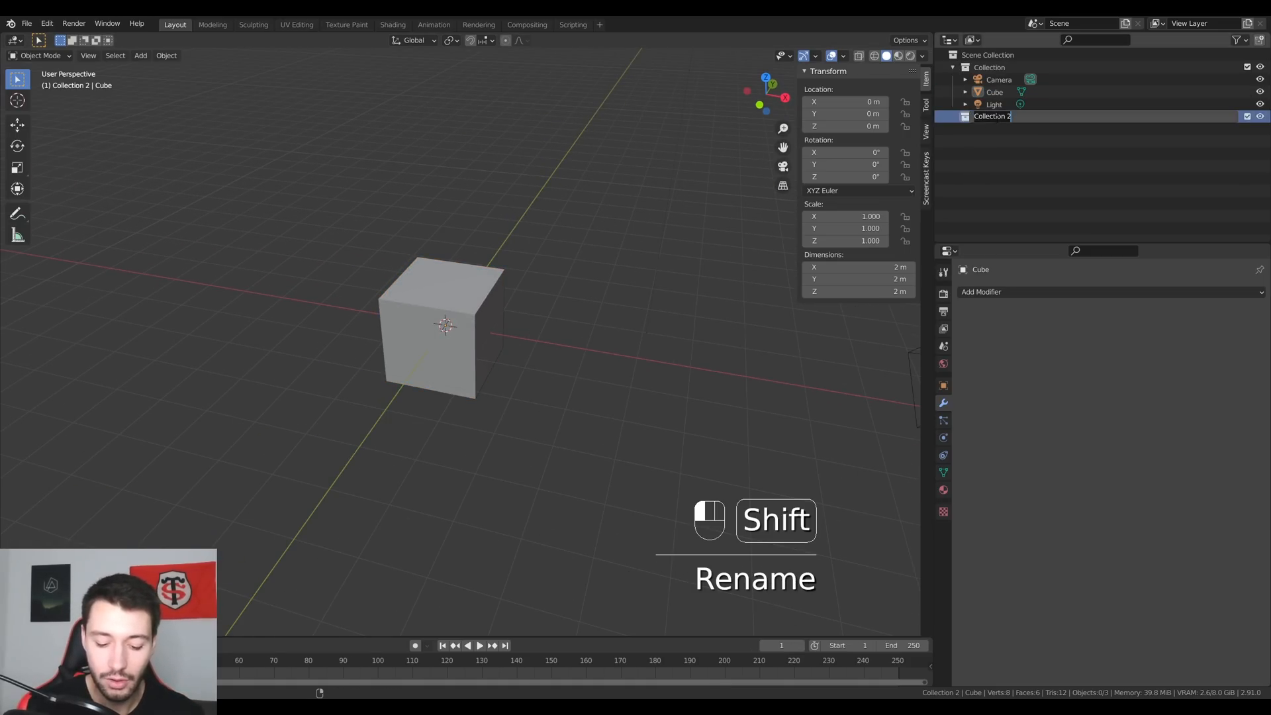
pyautogui.write('Diff')
pyautogui.press('Return')
# Add a UV sphere to the Diff collection and move it about 3.72 m along the X axis.
pyautogui.hotkey('shift', 'a')
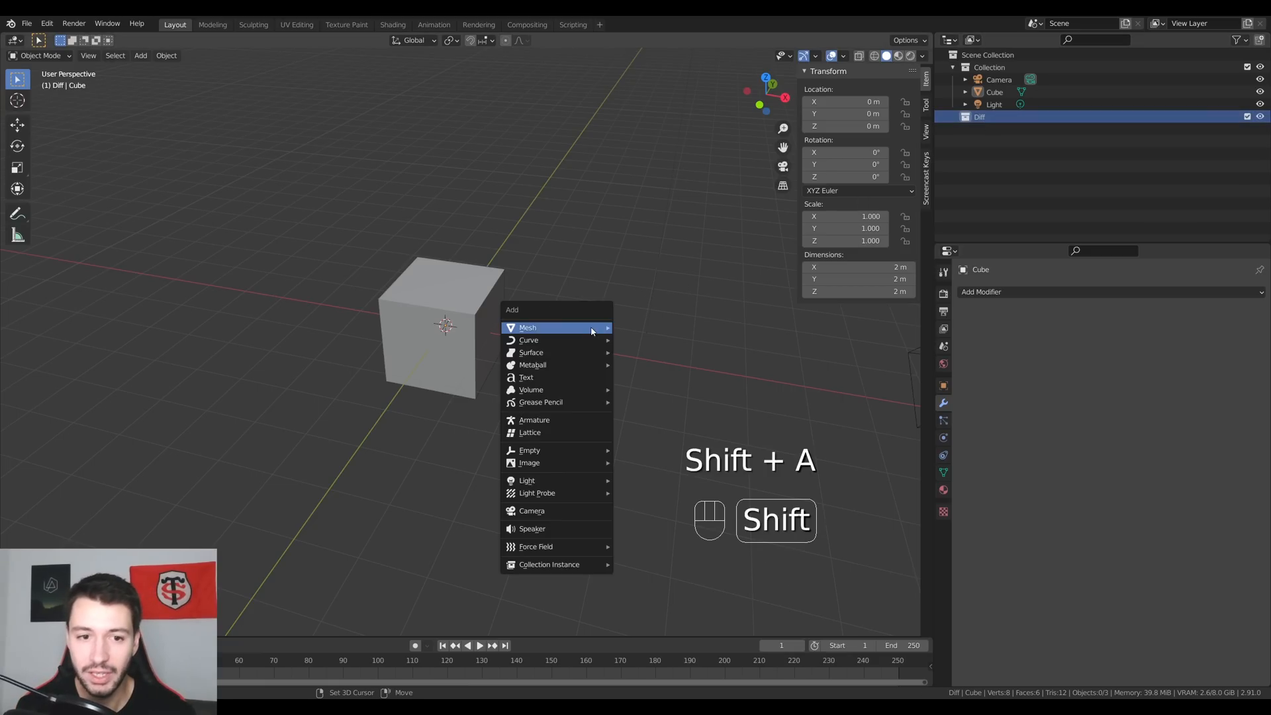
pyautogui.moveTo(592, 331)
pyautogui.click(649, 368)
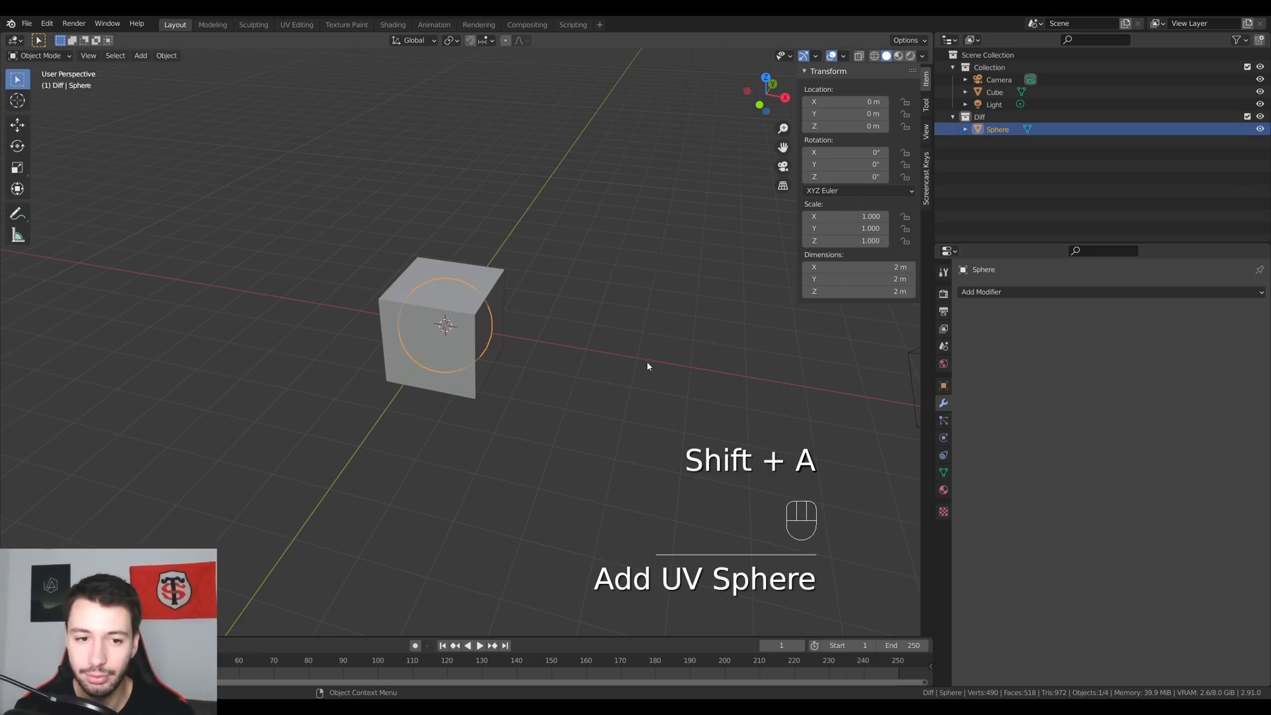
pyautogui.press('g')
pyautogui.click(670, 384)
# Duplicate the sphere, place the copy slightly offset so the two overlap, and select the original sphere.
pyautogui.hotkey('shift', 'a')
pyautogui.moveTo(670, 384); pyautogui.dragTo(556, 361, button='middle')
pyautogui.hotkey('shift', 'd')
pyautogui.click(599, 349)
pyautogui.click(537, 368)
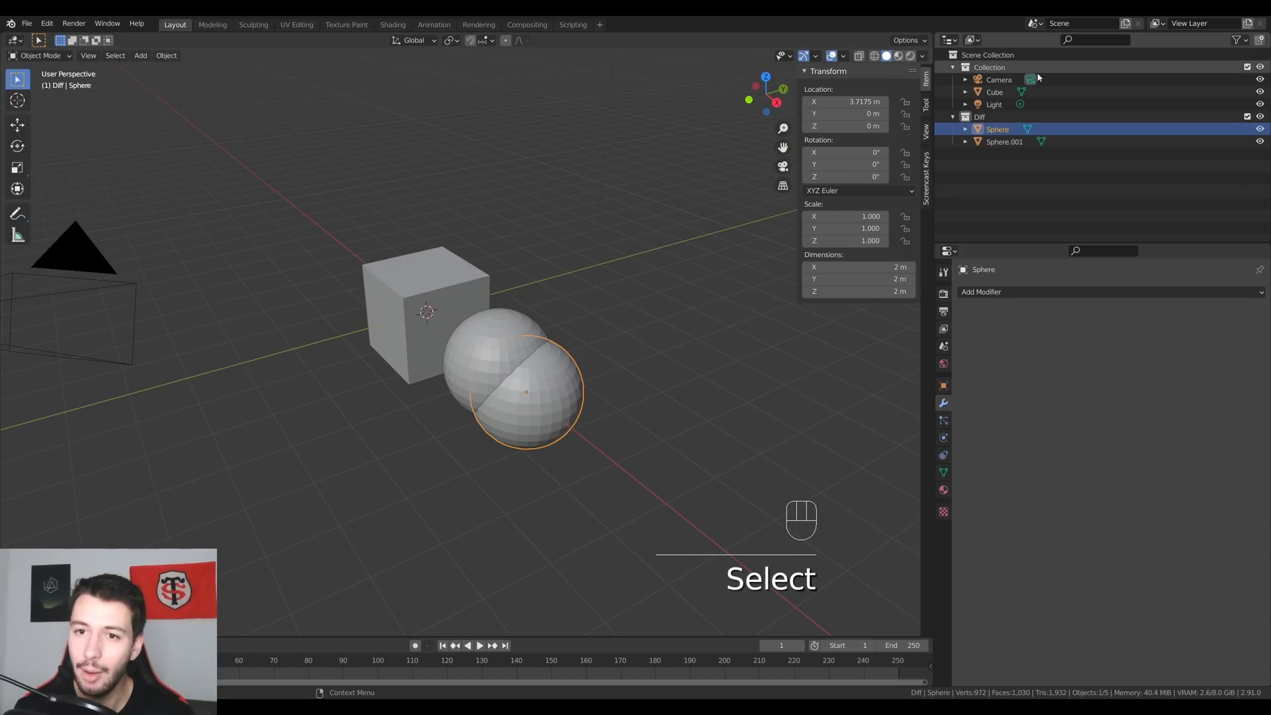
# Move both spheres along X so they overlap the cube, rotate them 36.6° about Z, and clear the selection.
pyautogui.keyDown('shift'); pyautogui.click(514, 355); pyautogui.keyUp('shift')
pyautogui.moveTo(514, 355); pyautogui.dragTo(604, 389, button='middle')
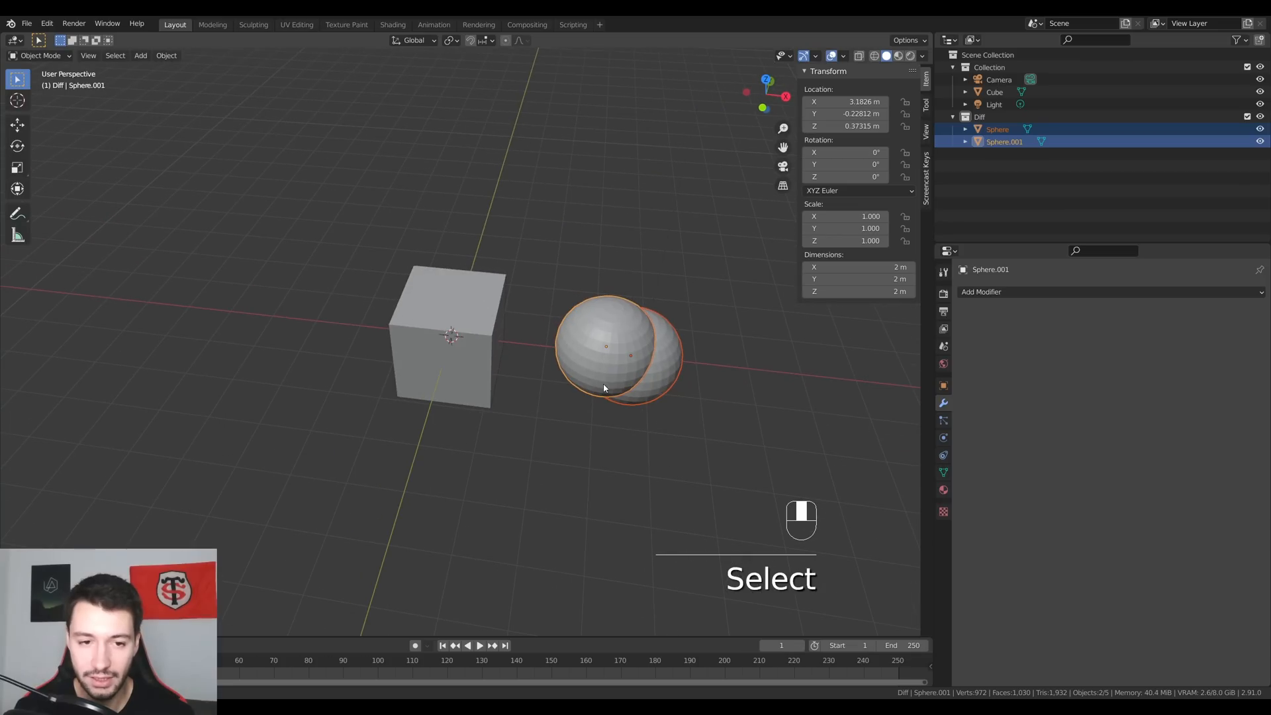
pyautogui.press('g')
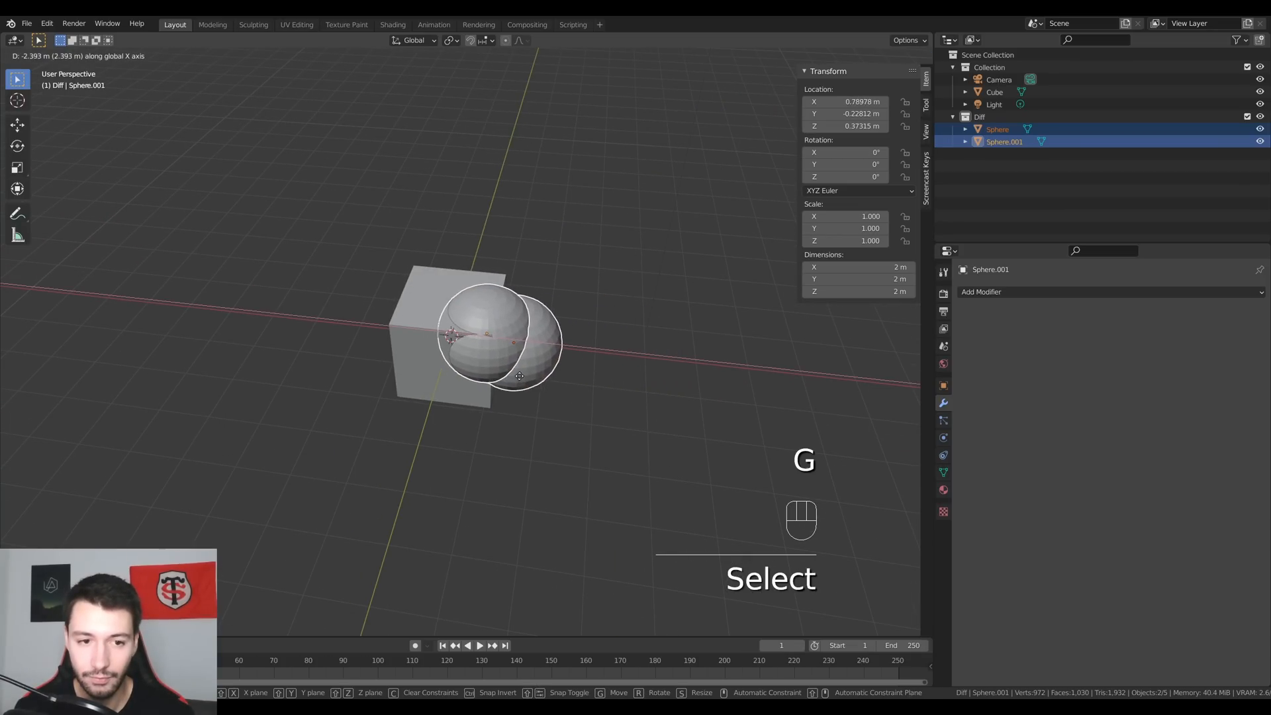
pyautogui.click(546, 376)
pyautogui.moveTo(546, 376); pyautogui.dragTo(618, 386, button='middle')
pyautogui.press('r')
pyautogui.click(575, 328)
pyautogui.click(619, 386)
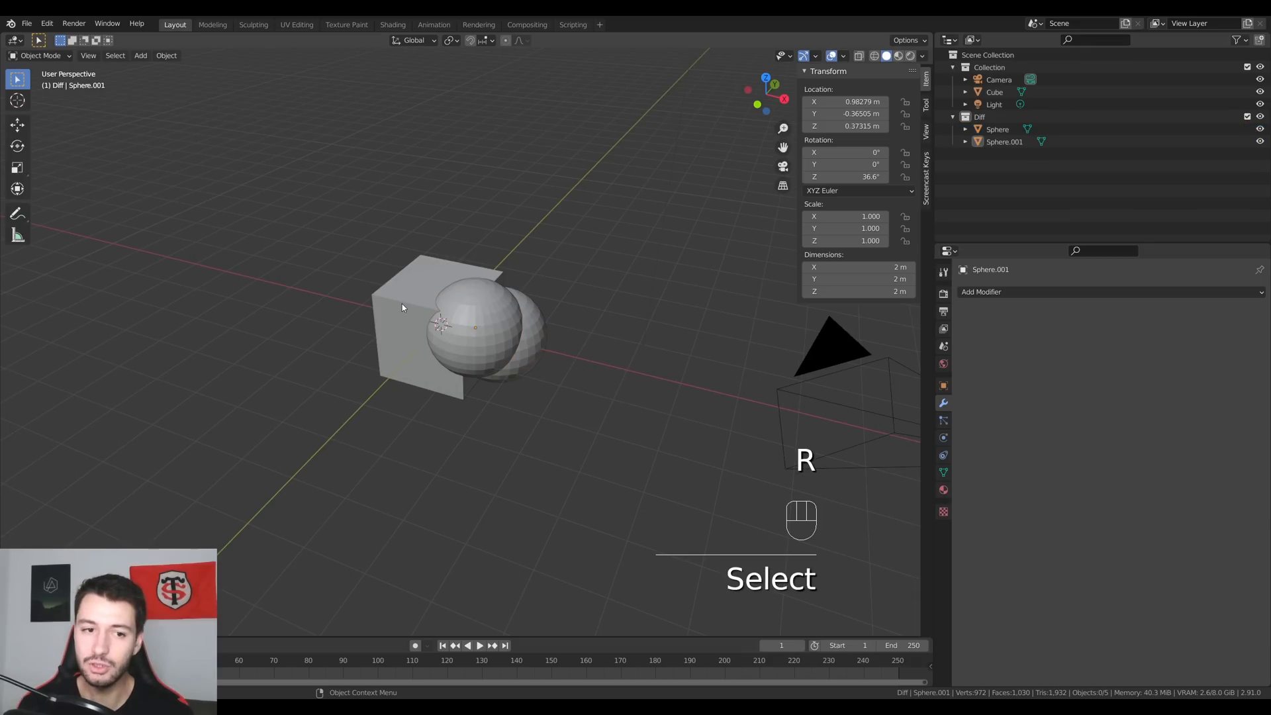
# Select the cube, switch to Blender 2.90.1, and add a Boolean modifier to its default cube to examine the operand settings.
pyautogui.click(403, 304)
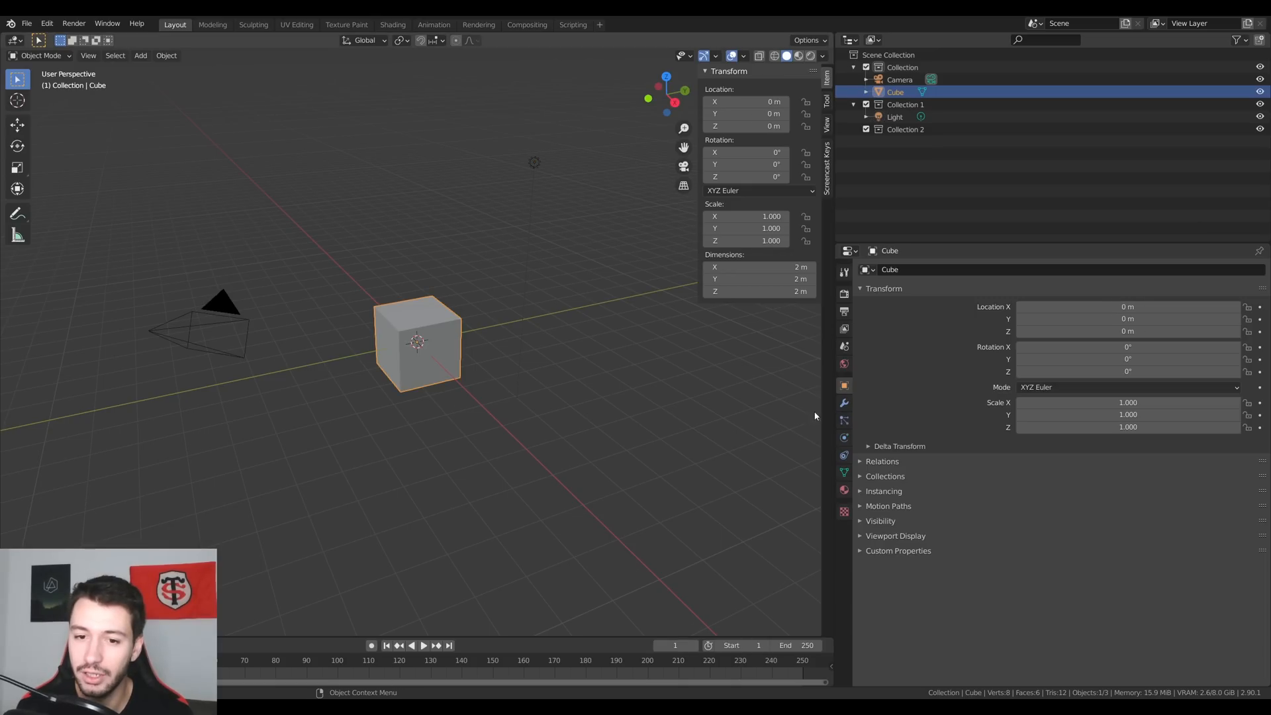
pyautogui.click(844, 403)
pyautogui.click(944, 269)
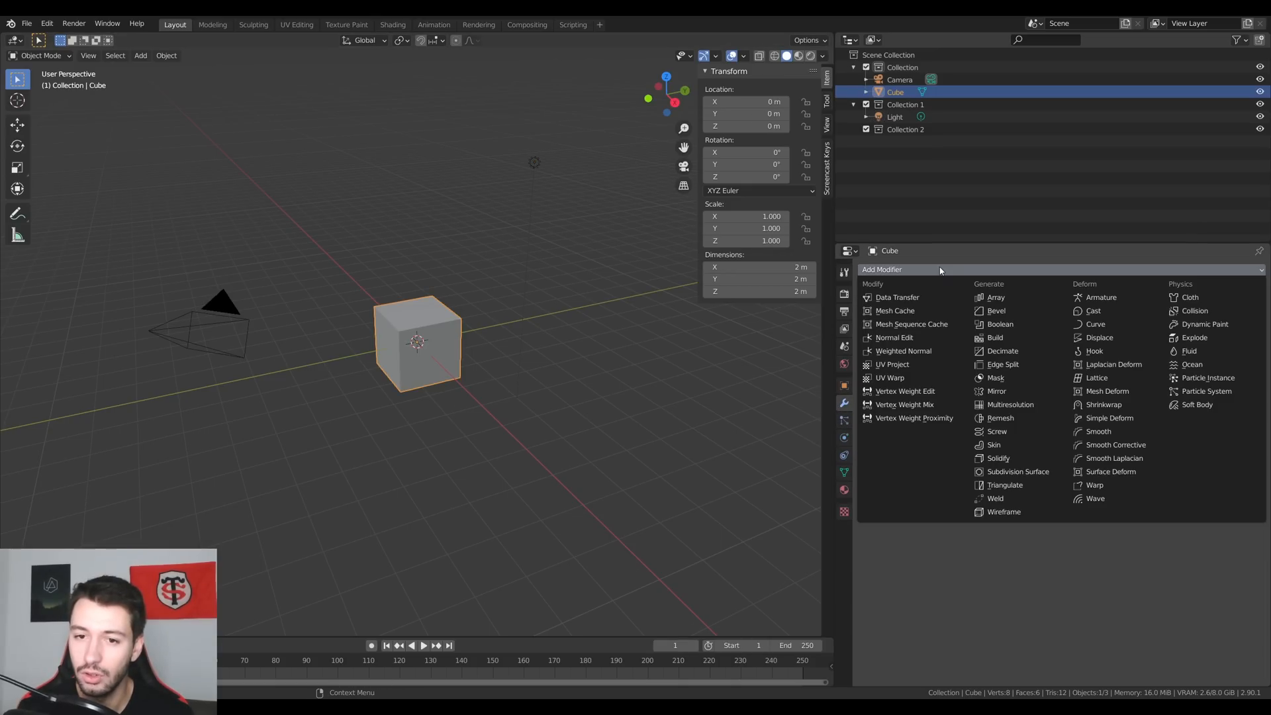
pyautogui.click(1001, 324)
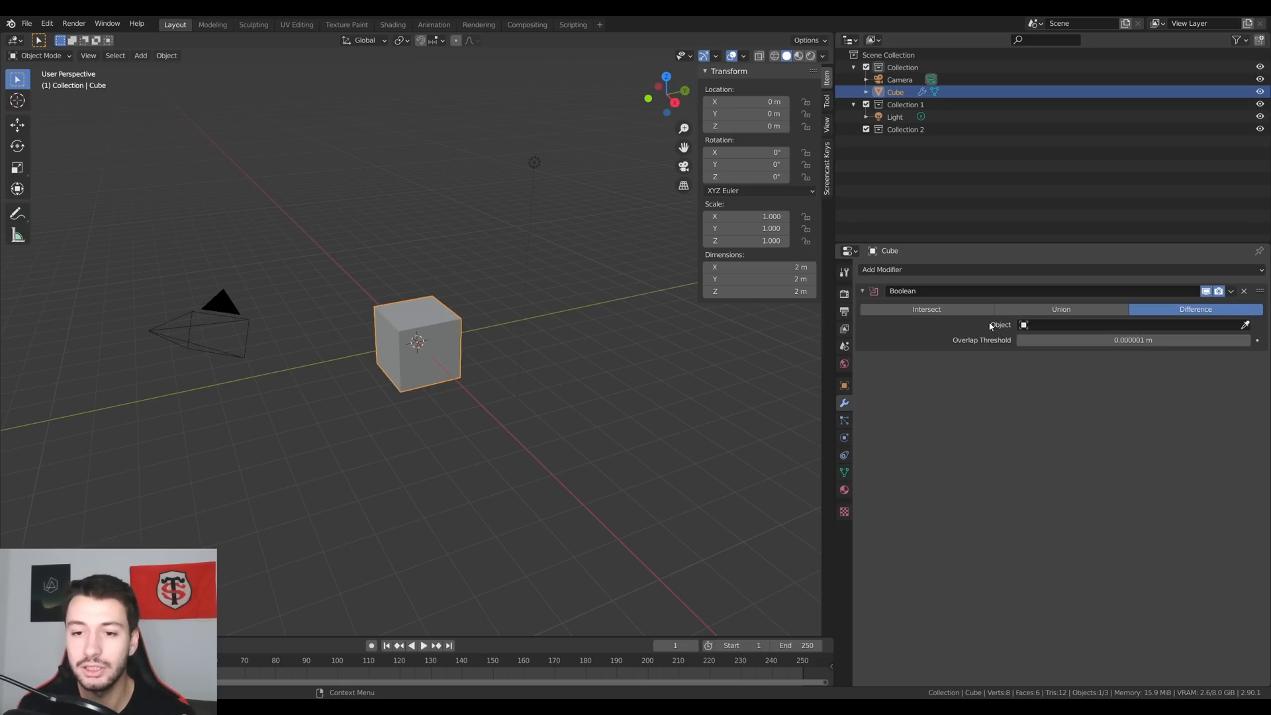
pyautogui.click(1053, 324)
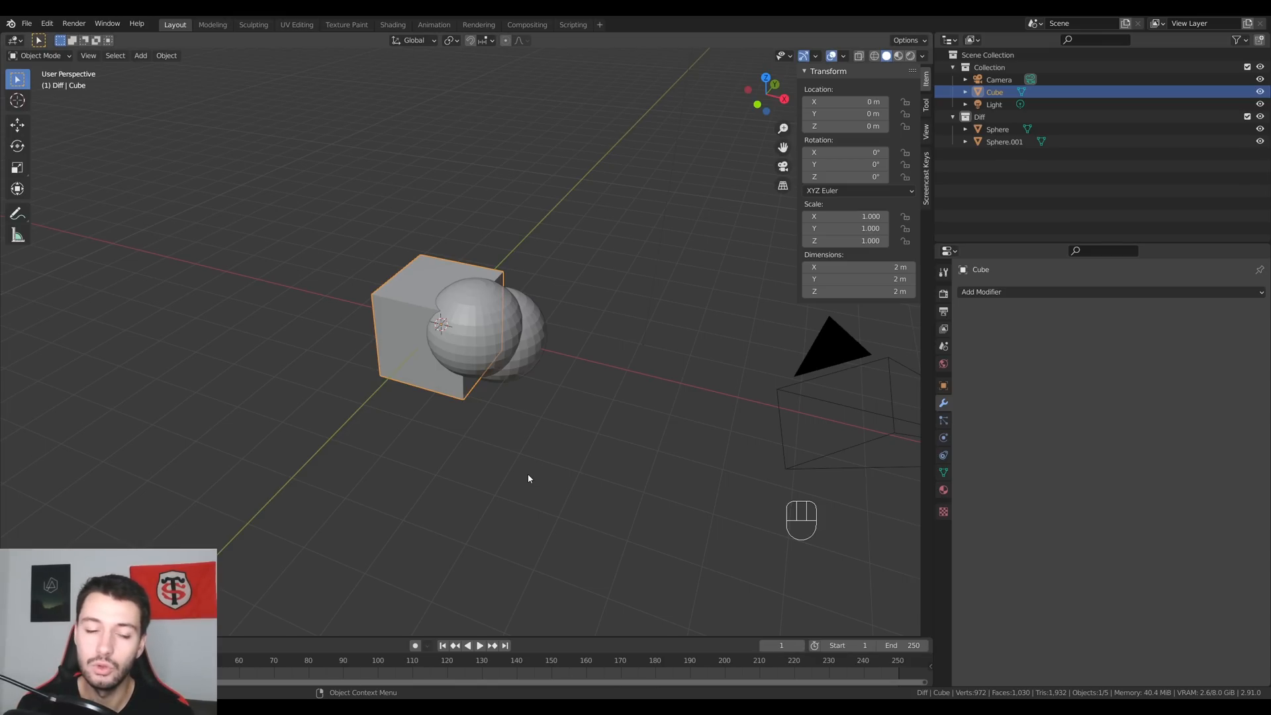
# Return to Blender 2.91.0 and add a Boolean modifier to the cube with operand type Collection, using the Diff collection.
pyautogui.click(997, 292)
pyautogui.click(1013, 356)
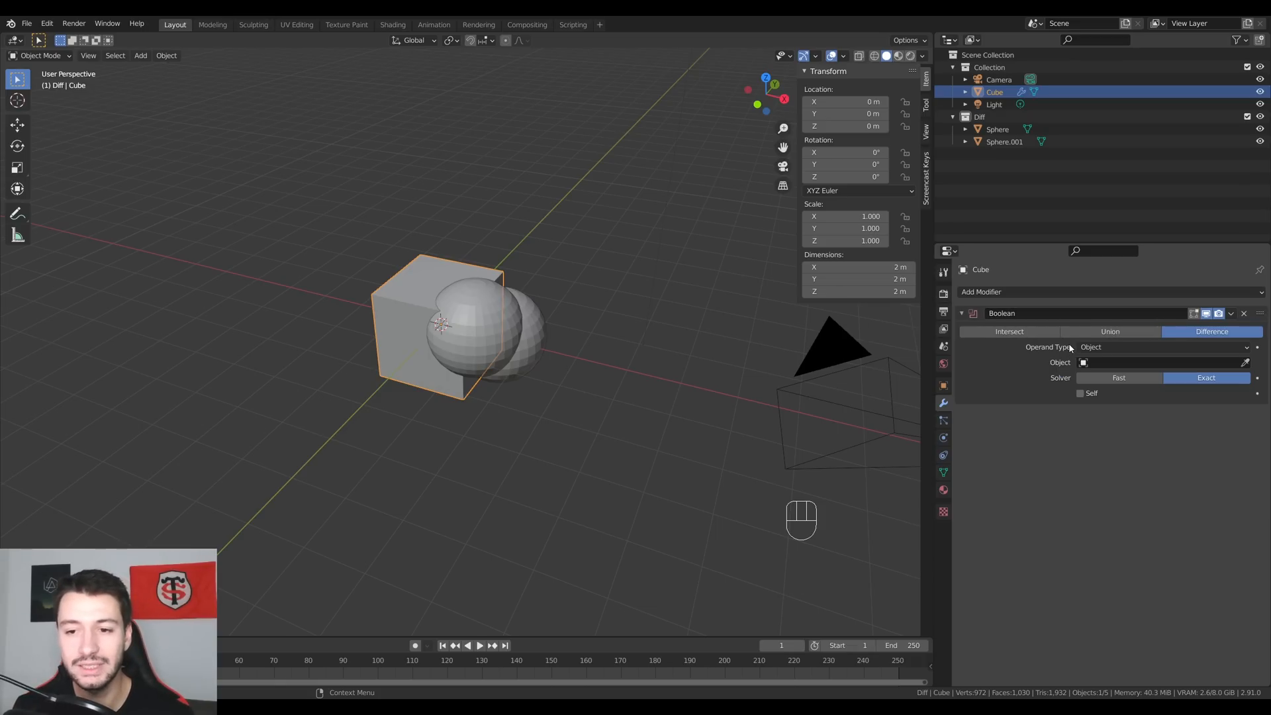
pyautogui.click(1112, 349)
pyautogui.click(1102, 375)
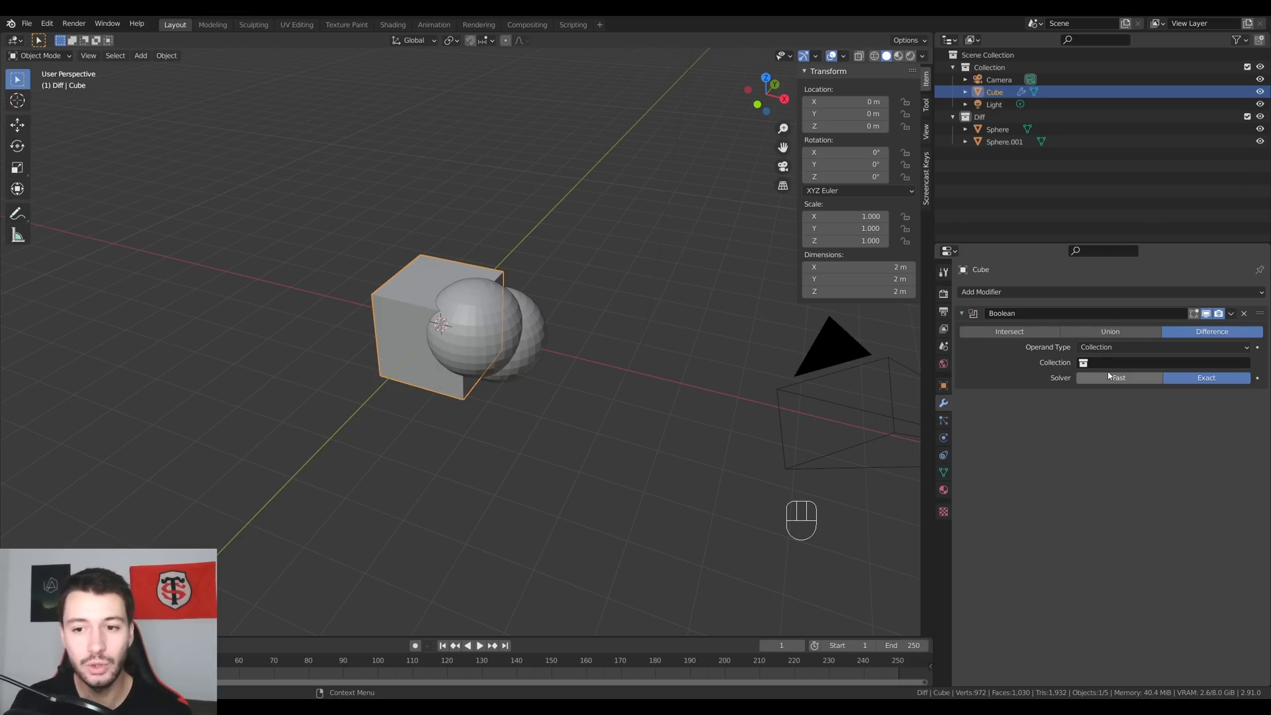
pyautogui.click(1103, 363)
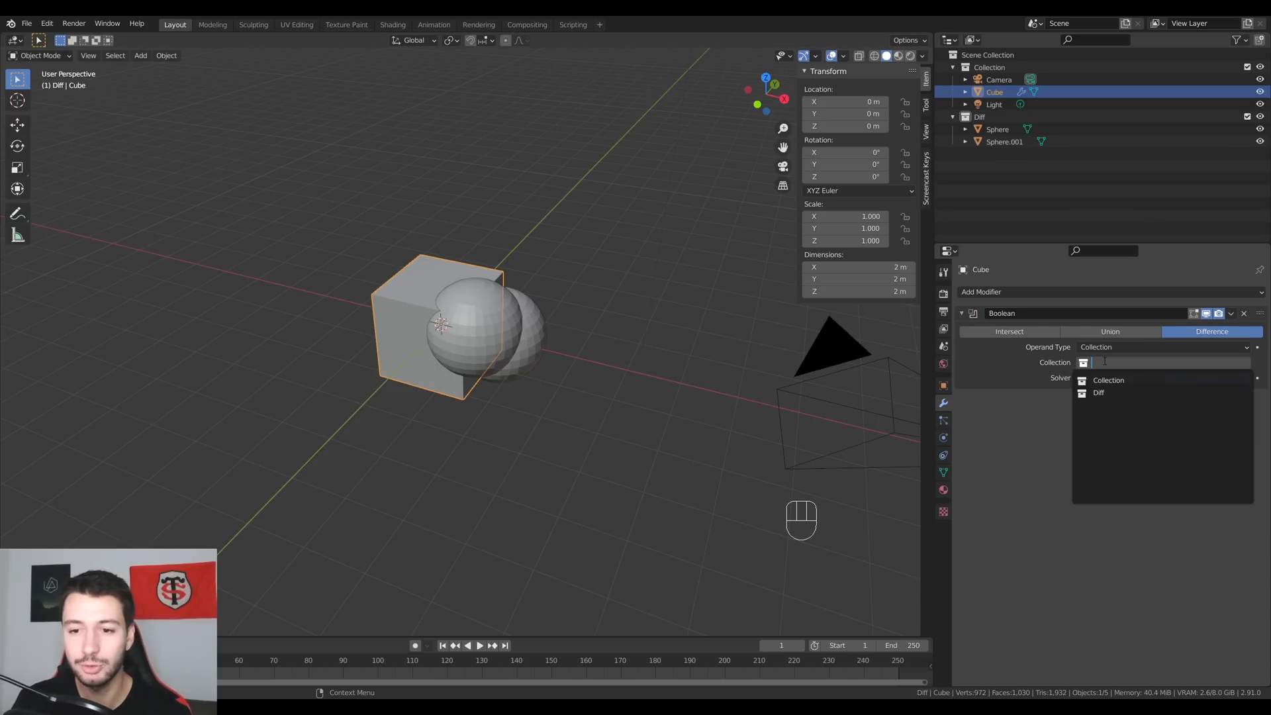
pyautogui.click(1102, 393)
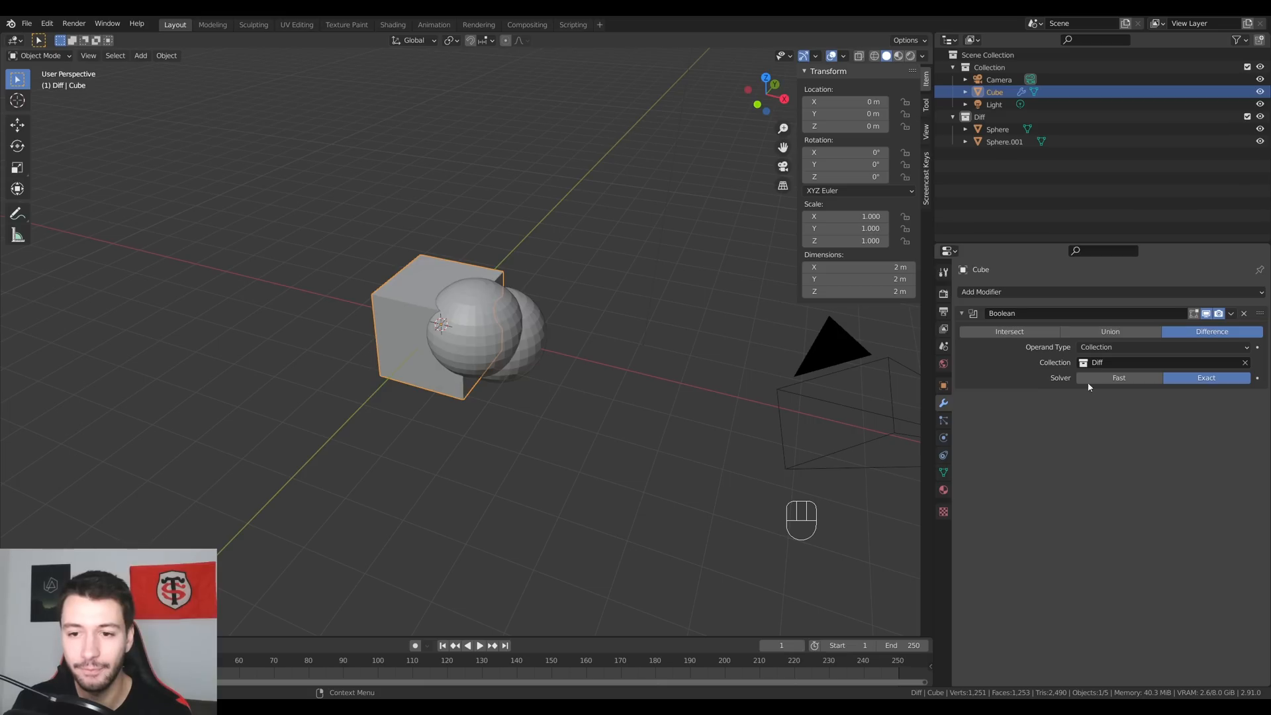
# Apply the cube's Boolean modifier and exclude the Diff collection from the view layer to inspect the cut.
pyautogui.hotkey('ctrl', 'a')
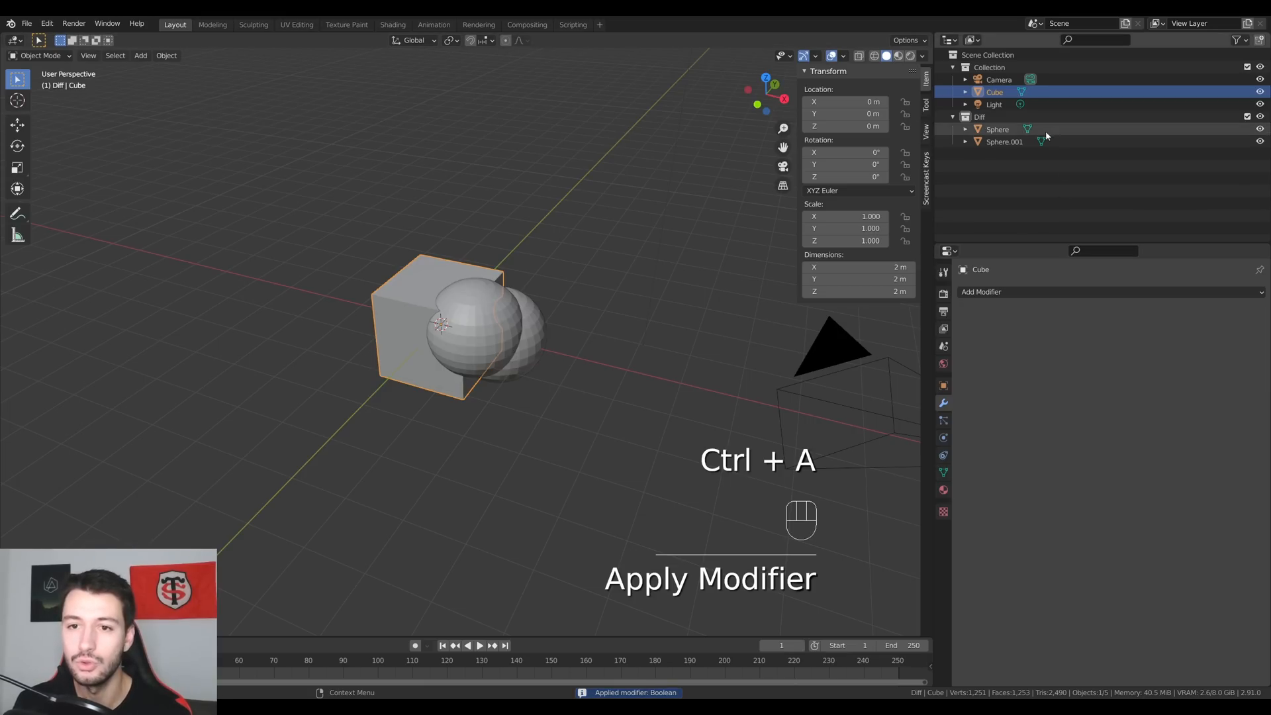
pyautogui.click(1247, 117)
pyautogui.moveTo(636, 371); pyautogui.dragTo(578, 335, button='middle')
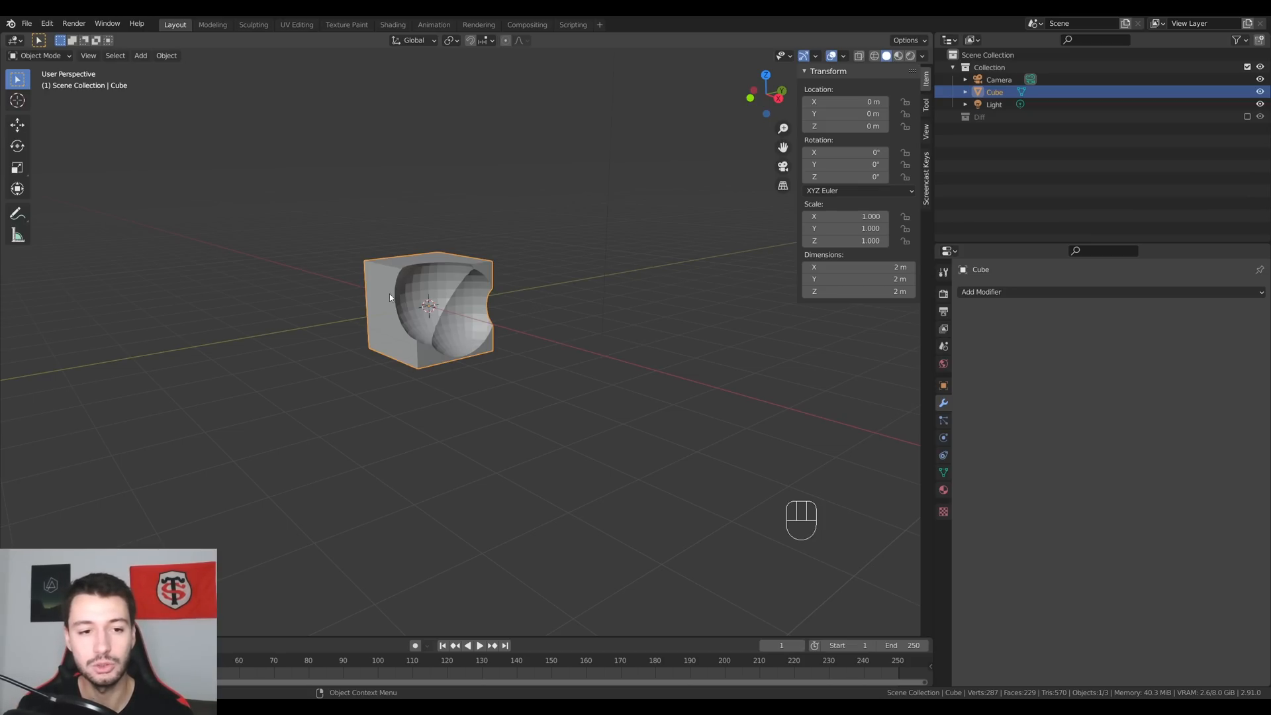
# Delete the carved cube and add a mesh plane at the world origin.
pyautogui.moveTo(339, 228); pyautogui.dragTo(528, 390)
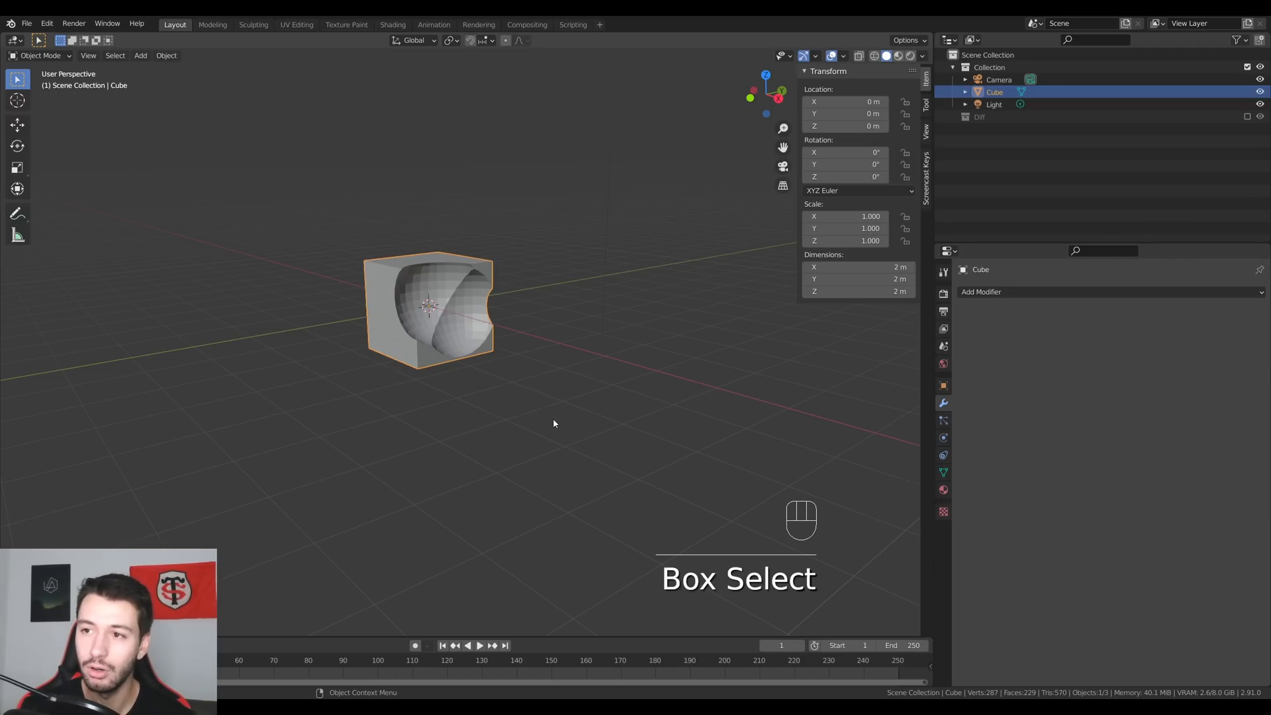
pyautogui.press('Delete')
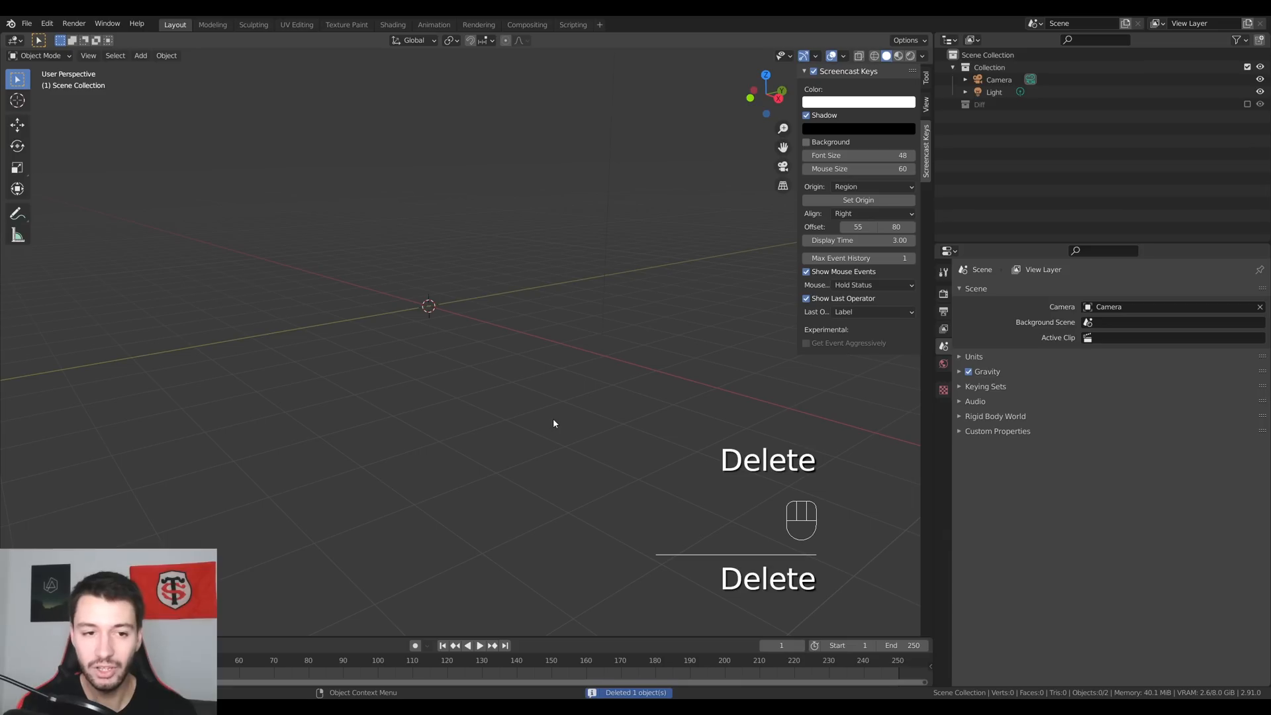
pyautogui.hotkey('shift', 'a')
pyautogui.moveTo(554, 420)
pyautogui.click(600, 419)
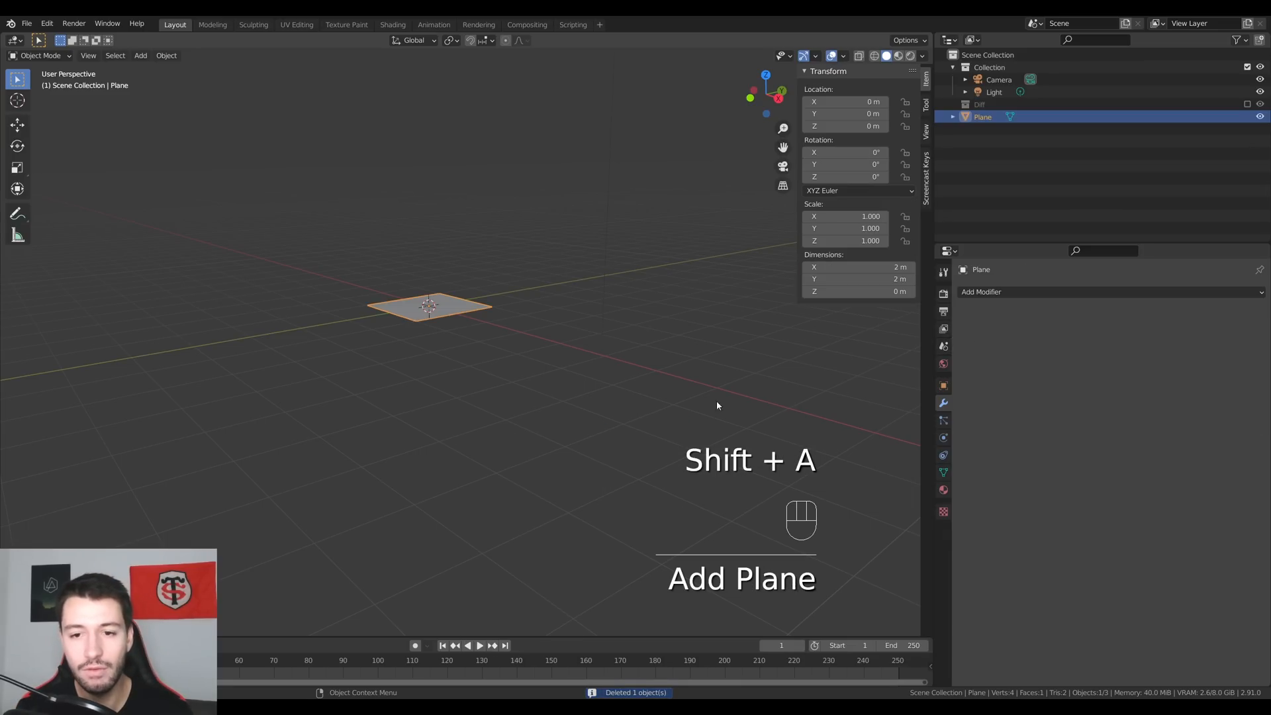
# Add an Ocean modifier to the plane.
pyautogui.click(1019, 292)
pyautogui.click(1211, 396)
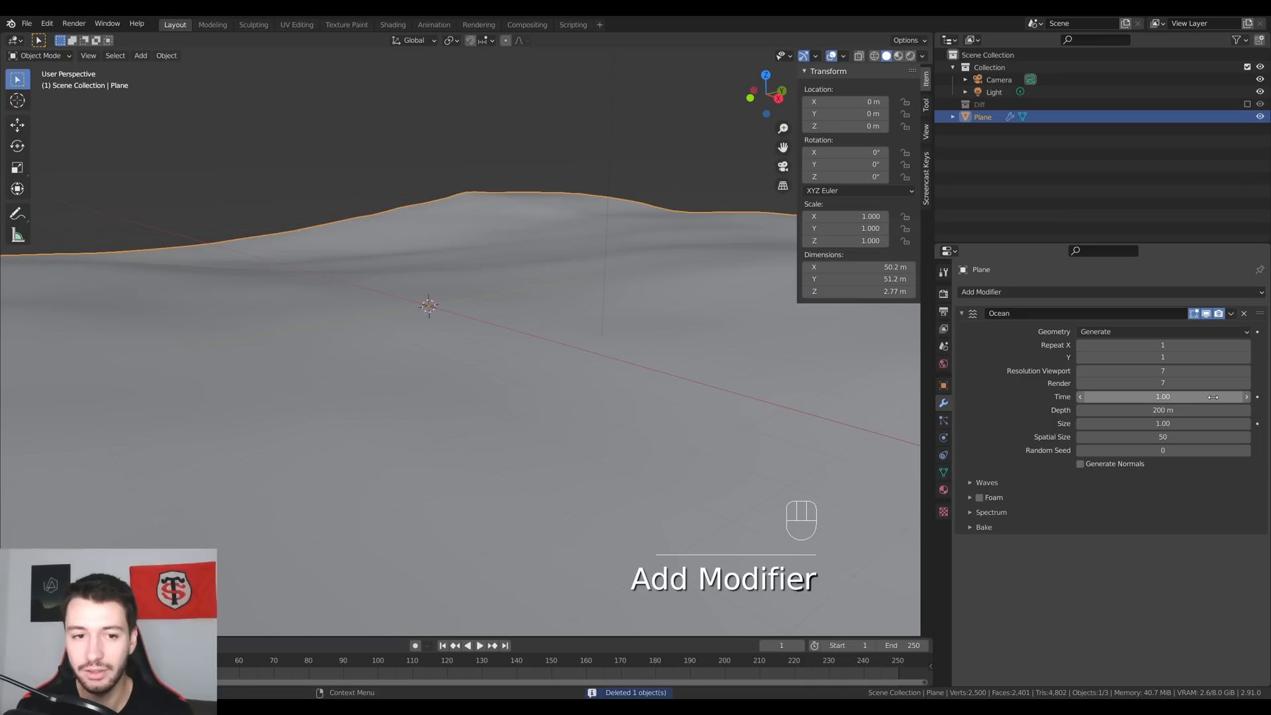
# Set the Ocean modifier's viewport resolution to 20 and its render resolution to 50.
pyautogui.scroll(-4, 577, 382)
pyautogui.moveTo(578, 383); pyautogui.dragTo(670, 382, button='middle')
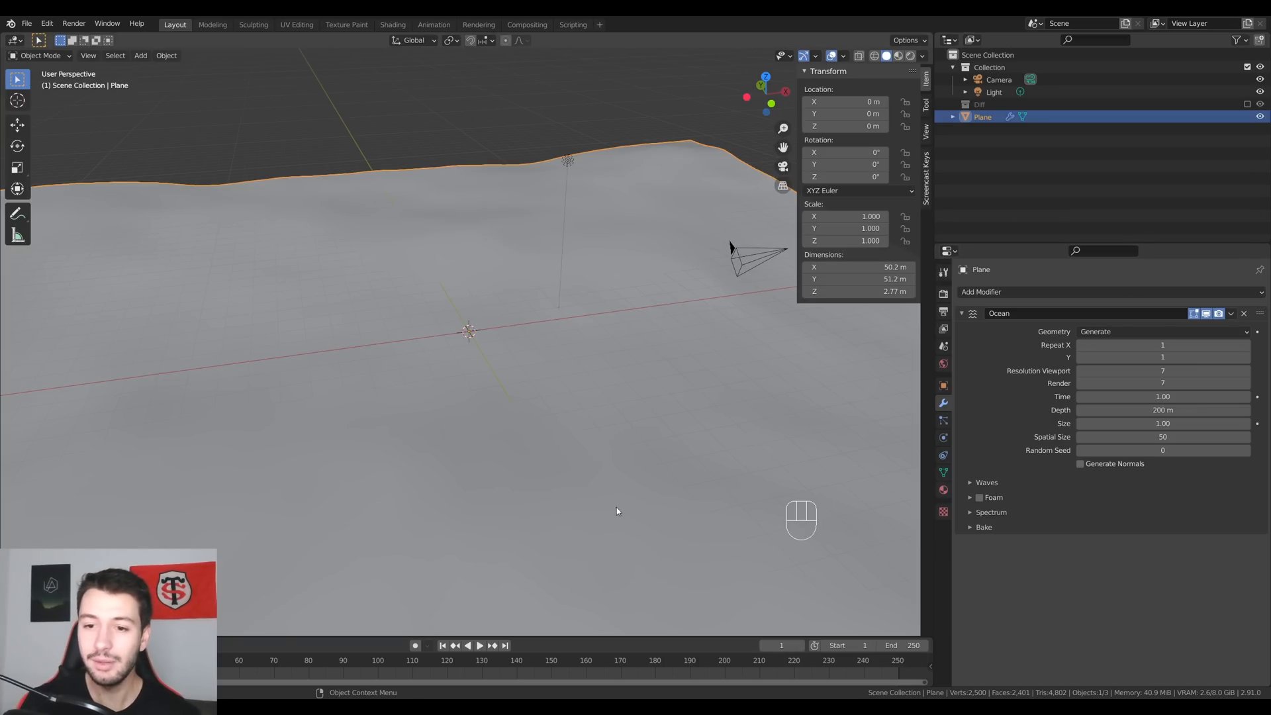
pyautogui.click(530, 377)
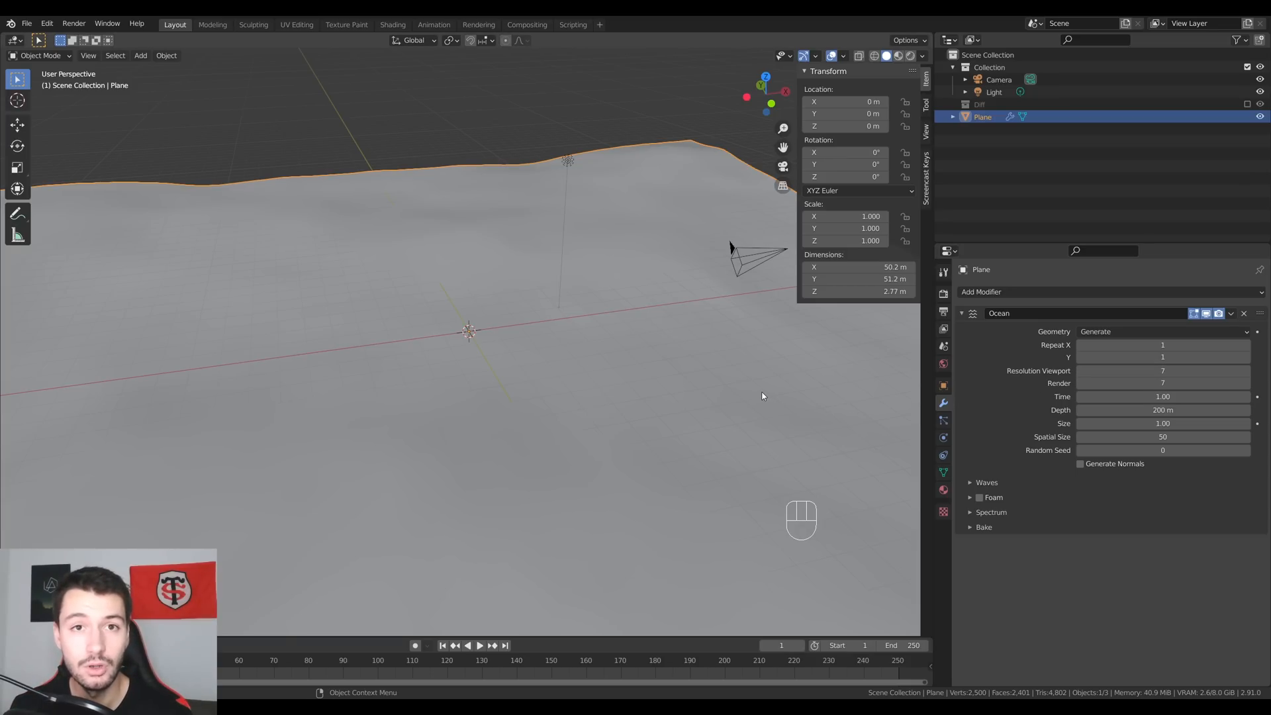
pyautogui.doubleClick(1126, 371)
pyautogui.write('2')
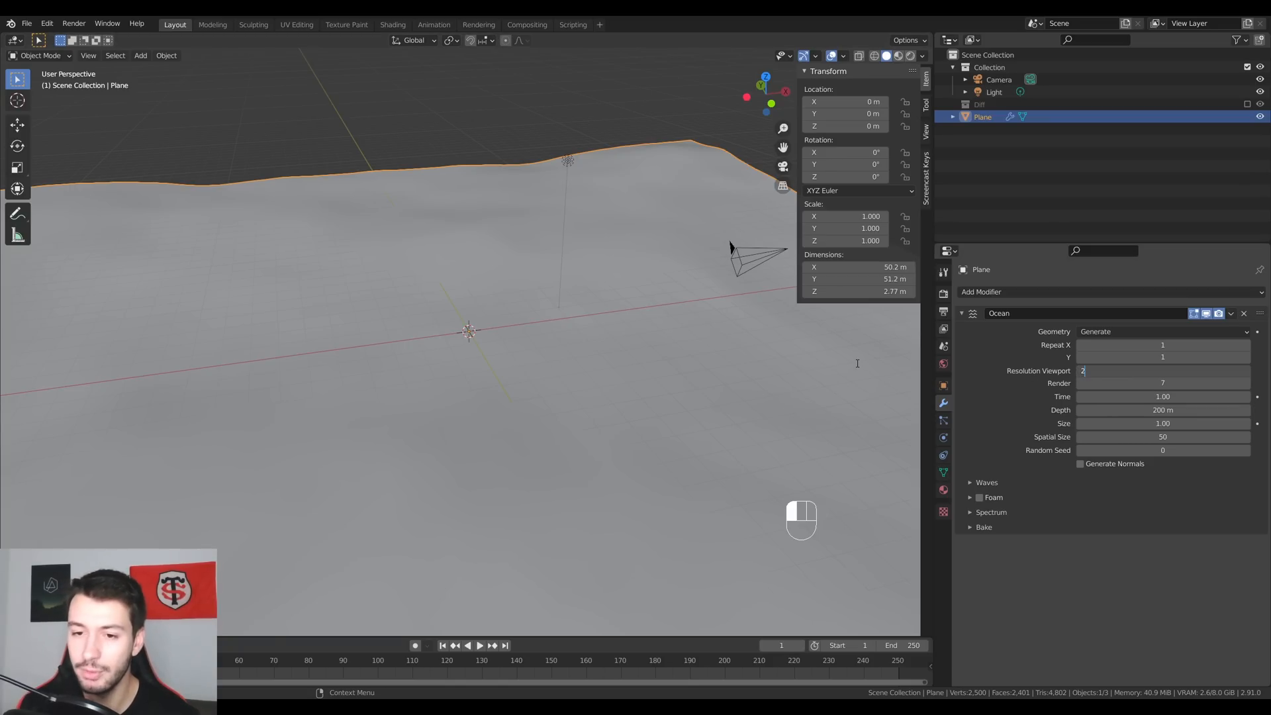
pyautogui.write('0')
pyautogui.press('Tab')
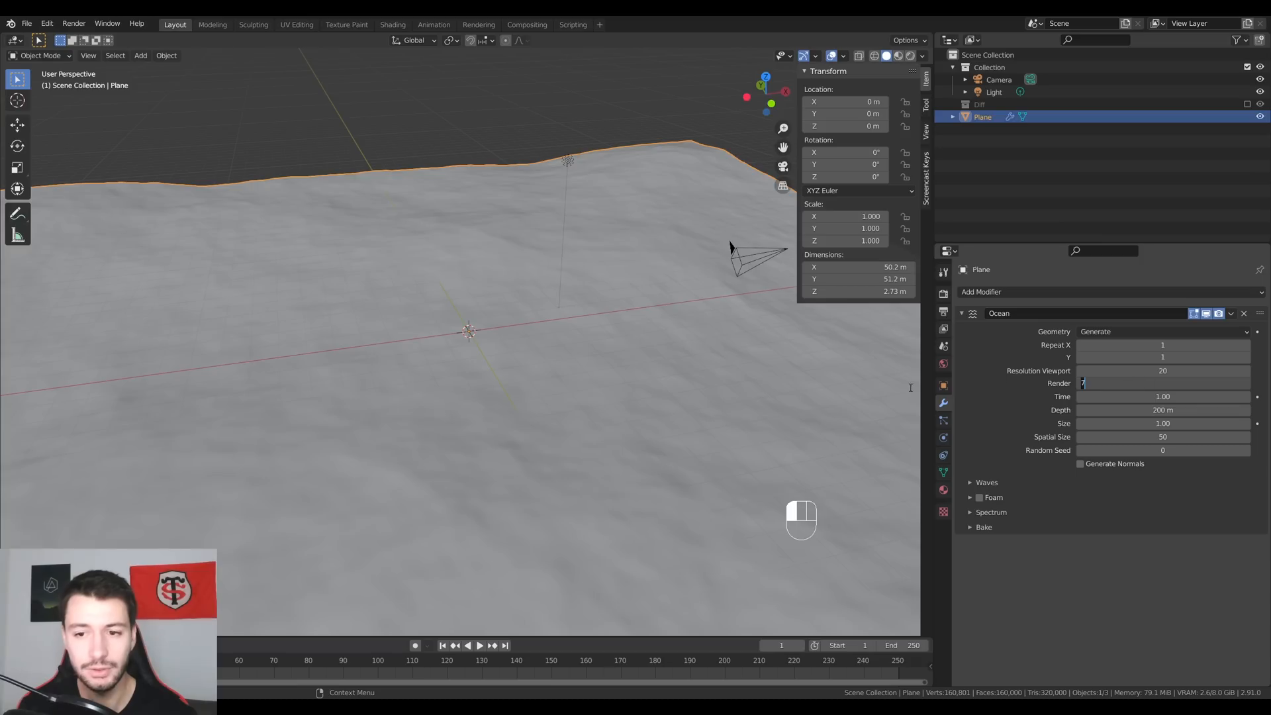
pyautogui.write('50')
pyautogui.press('Return')
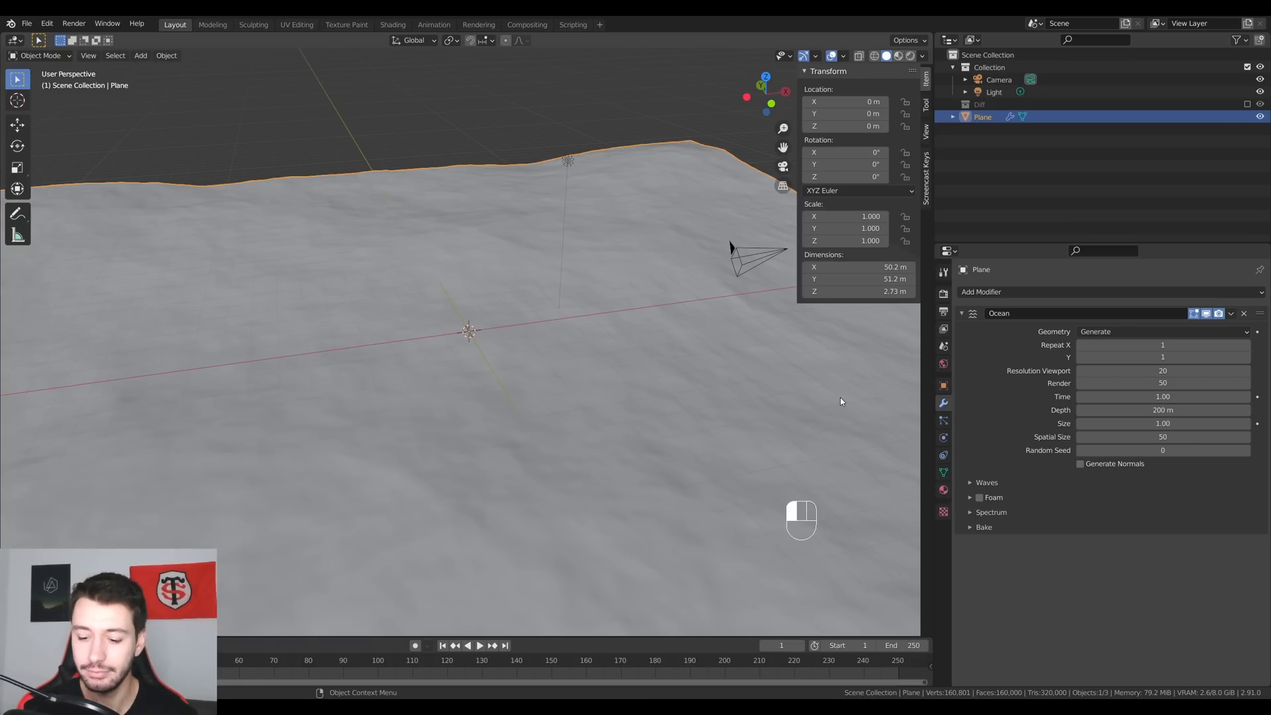
# Delete the ocean plane and add a Ball metaball at the world origin.
pyautogui.press('Delete')
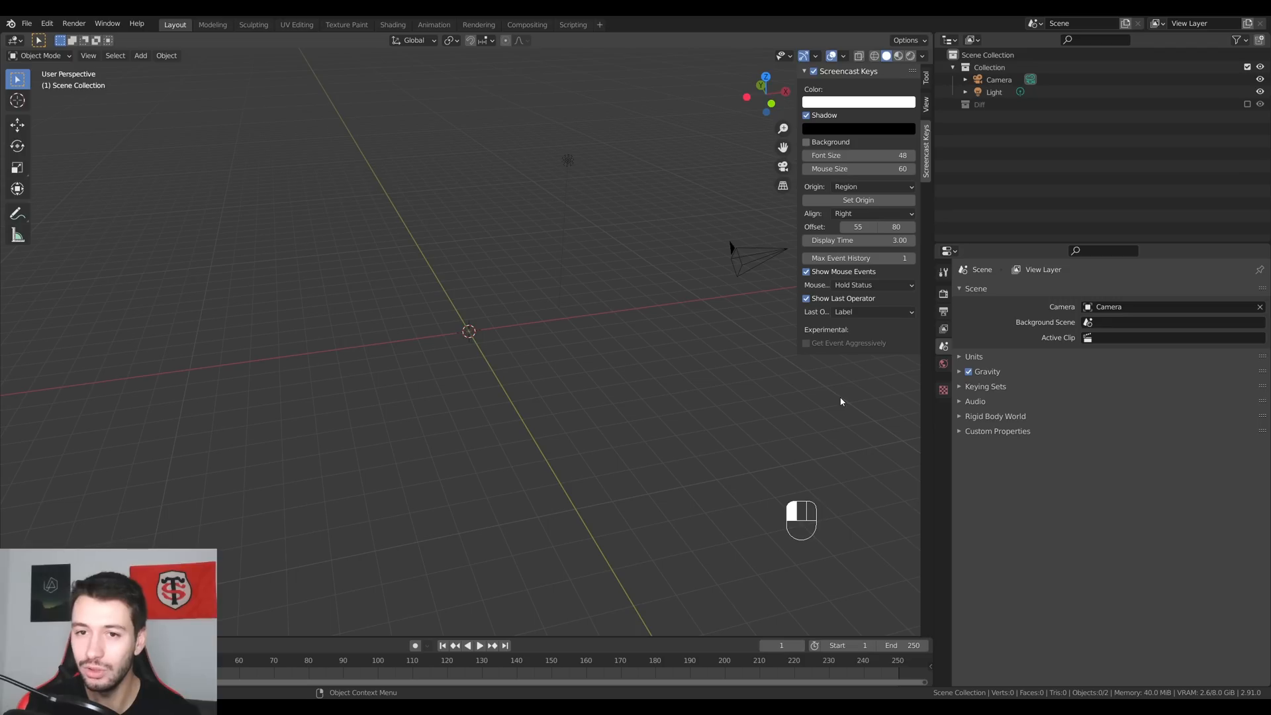
pyautogui.hotkey('shift', 'a')
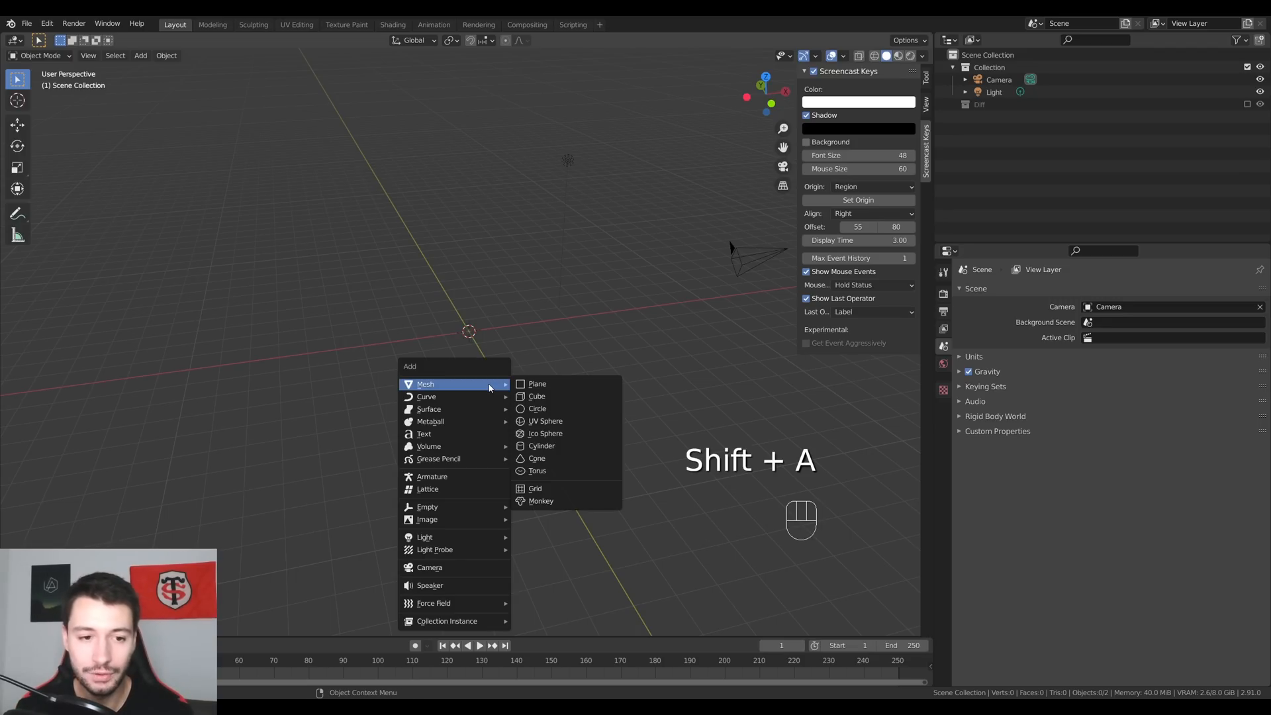
pyautogui.moveTo(463, 427)
pyautogui.click(524, 421)
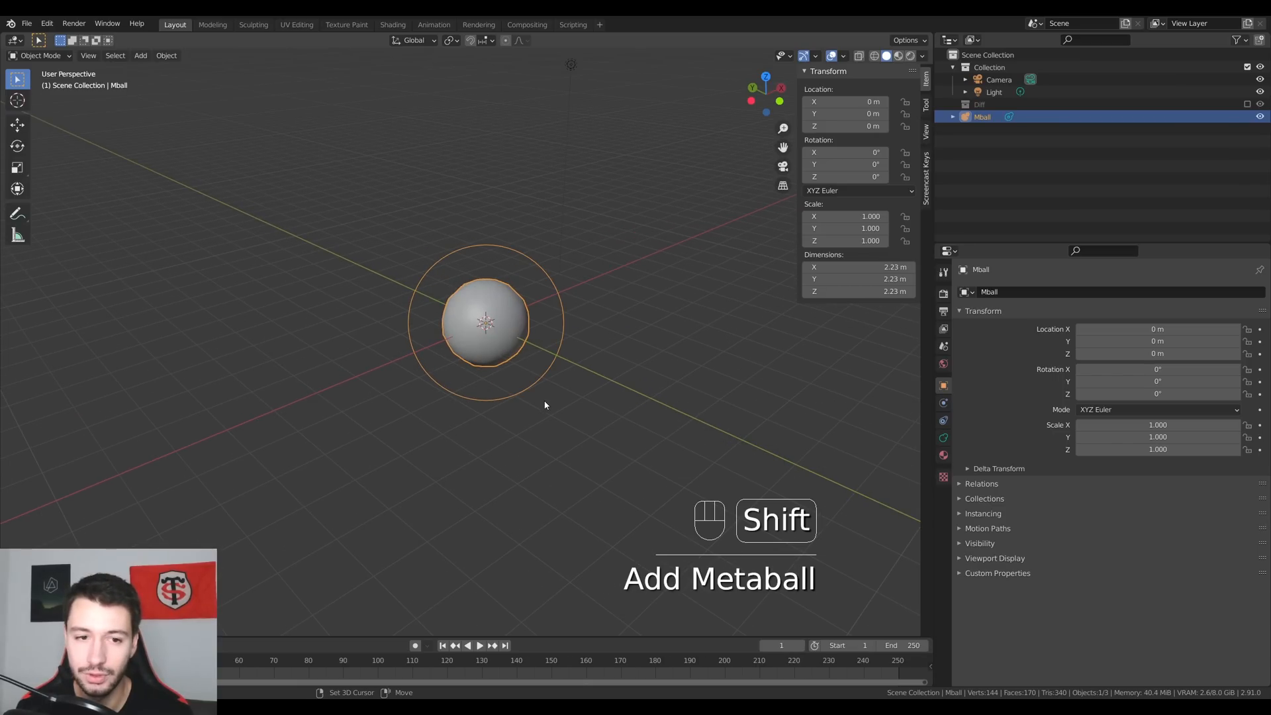
# Duplicate the metaball five times, placing each copy near the others so they merge into one irregular blob.
pyautogui.hotkey('shift', 'd')
pyautogui.click(591, 379)
pyautogui.hotkey('shift', 'd')
pyautogui.click(654, 419)
pyautogui.hotkey('shift', 'd')
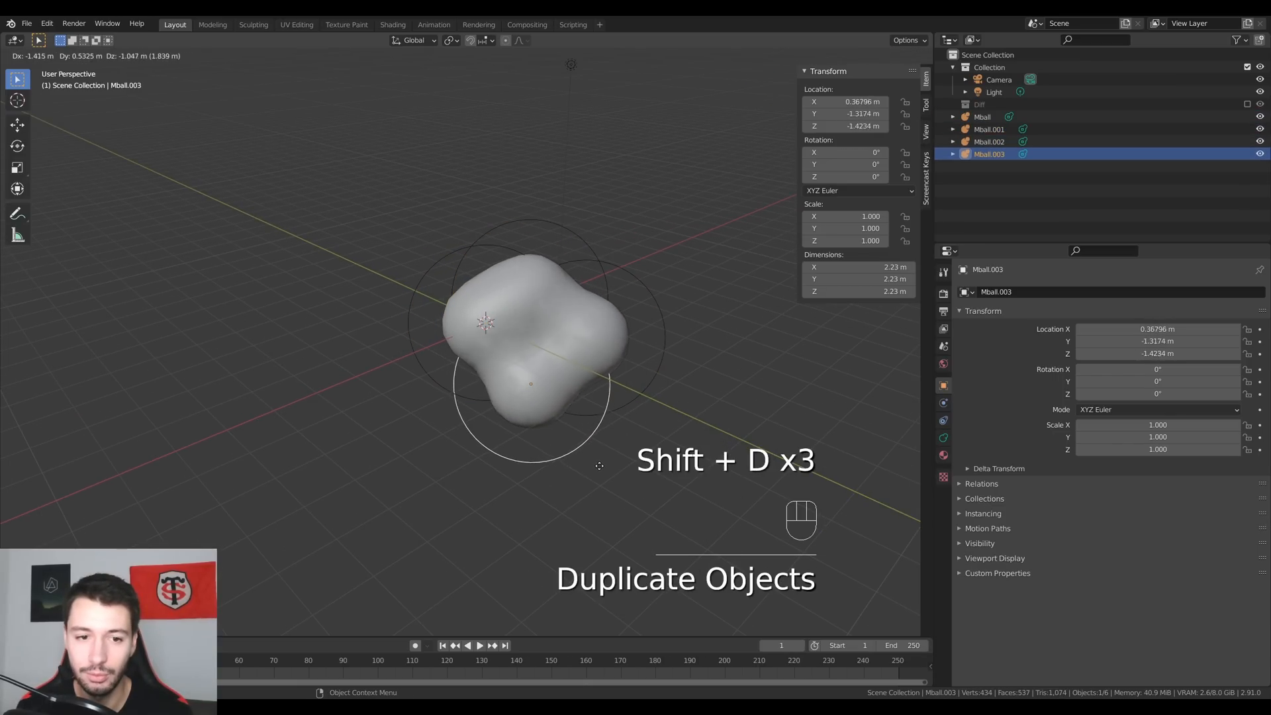
pyautogui.click(632, 443)
pyautogui.hotkey('shift', 'd')
pyautogui.click(724, 378)
pyautogui.moveTo(724, 377); pyautogui.dragTo(560, 382, button='middle')
pyautogui.hotkey('shift', 'd')
pyautogui.click(519, 376)
# Select all six metaballs and set the metaball viewport resolution to 0.05 m.
pyautogui.moveTo(358, 279); pyautogui.dragTo(535, 458)
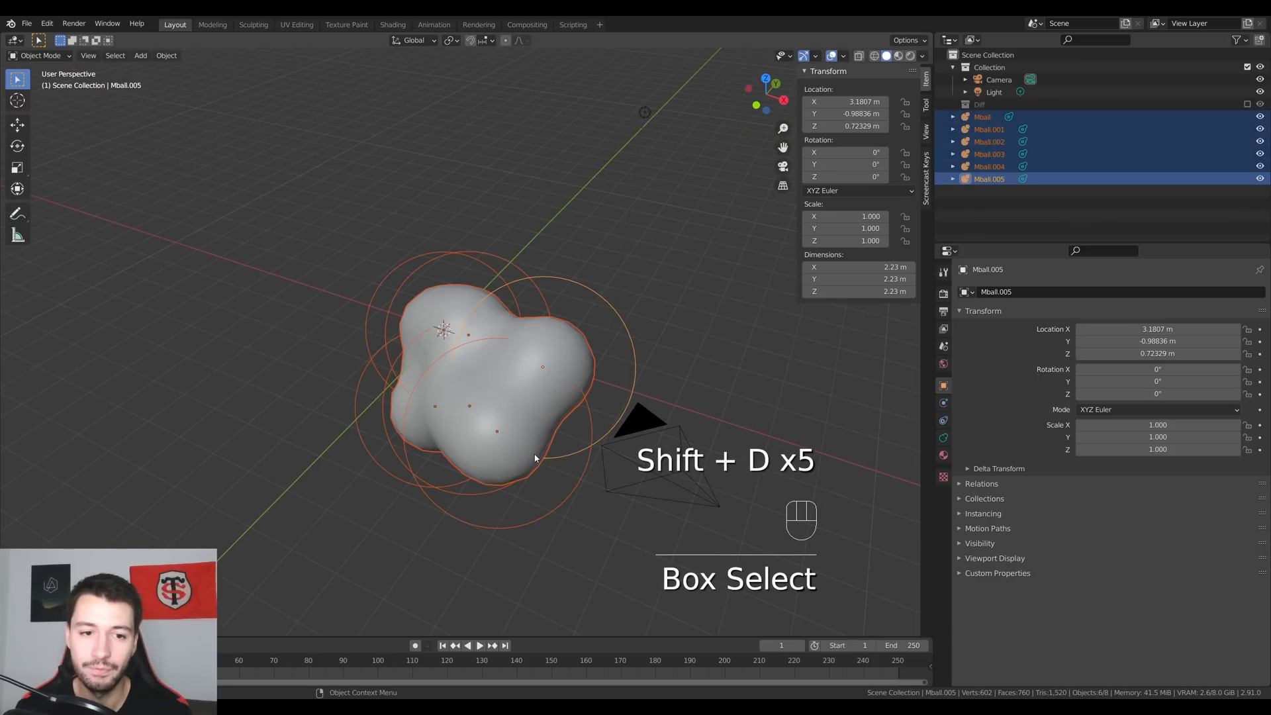
pyautogui.click(943, 438)
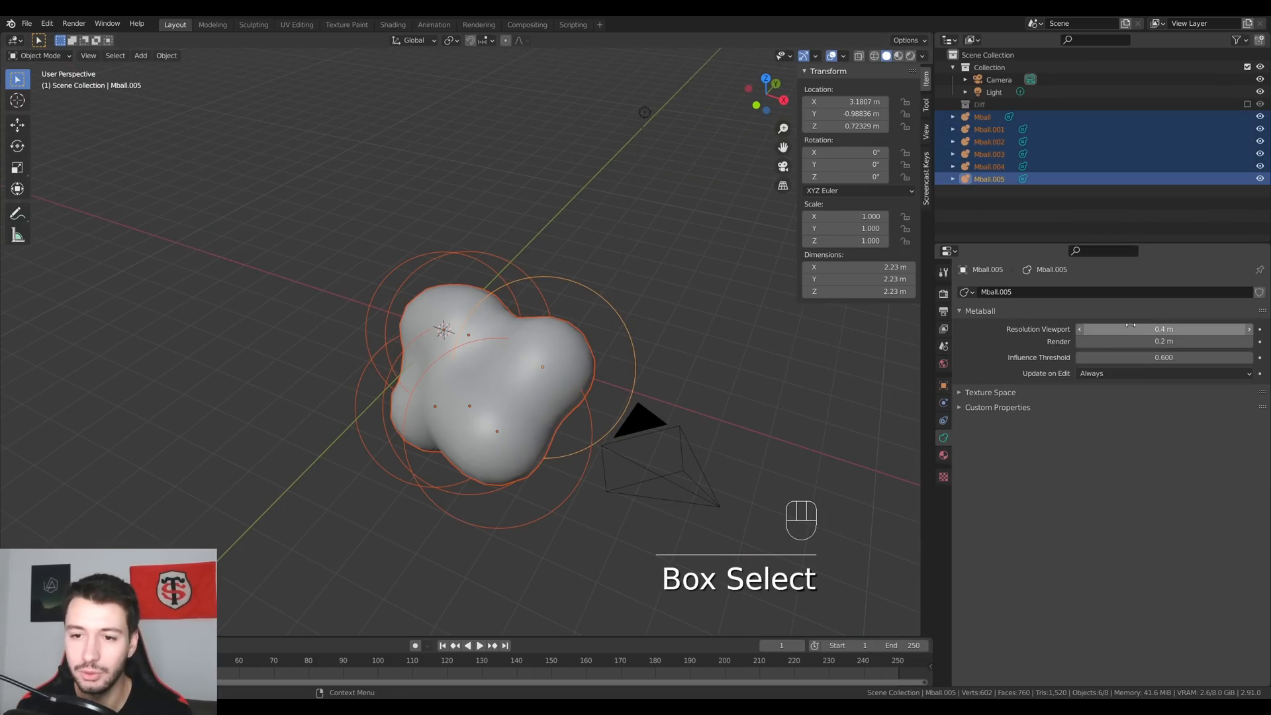
pyautogui.moveTo(1160, 329); pyautogui.dragTo(1119, 329)
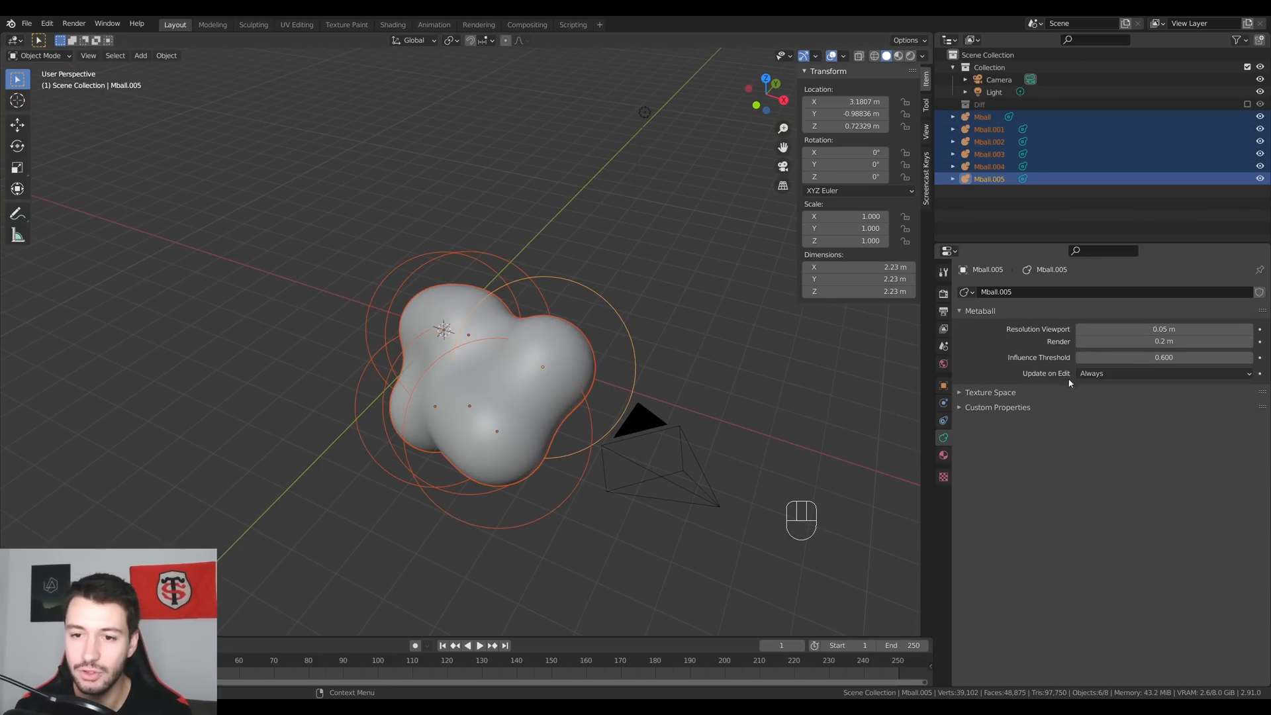
# Reselect all six metaballs without the light or camera and convert them to a mesh.
pyautogui.moveTo(671, 431); pyautogui.dragTo(406, 296, button='middle')
pyautogui.click(692, 462)
pyautogui.moveTo(349, 258); pyautogui.dragTo(740, 427)
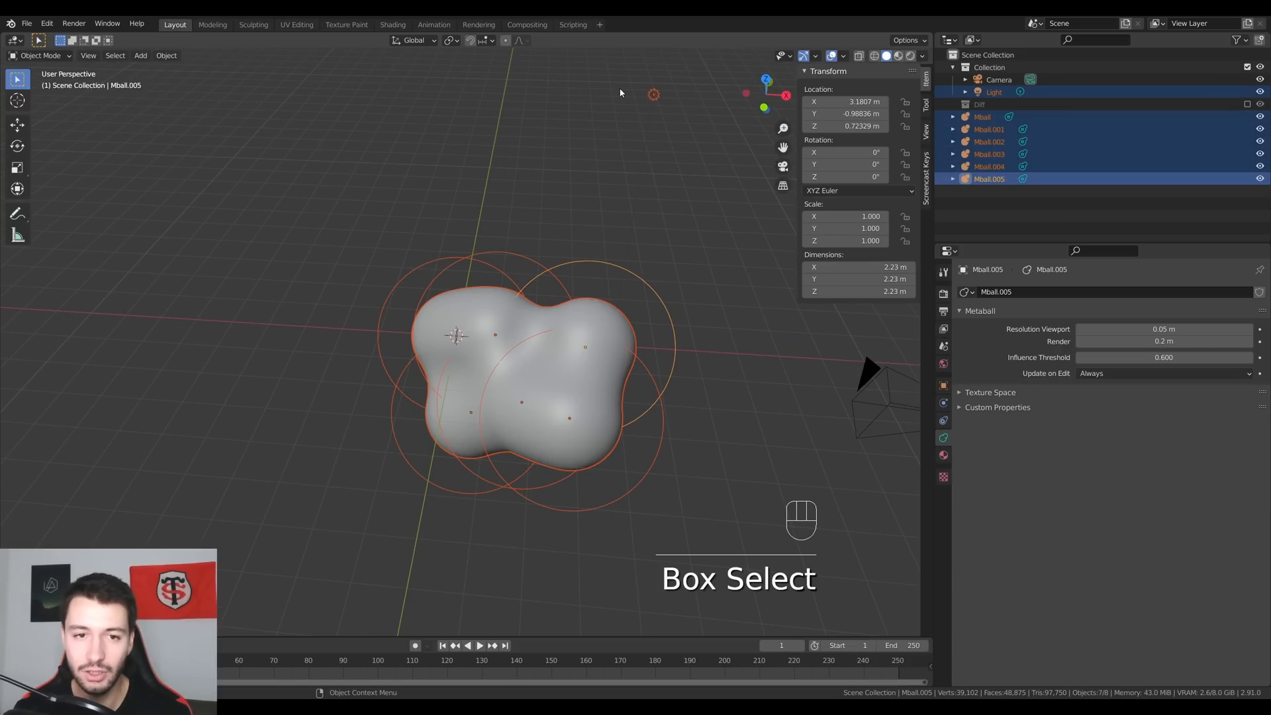
pyautogui.moveTo(684, 377); pyautogui.dragTo(676, 406, button='middle')
pyautogui.click(328, 284)
pyautogui.moveTo(327, 283); pyautogui.dragTo(555, 435)
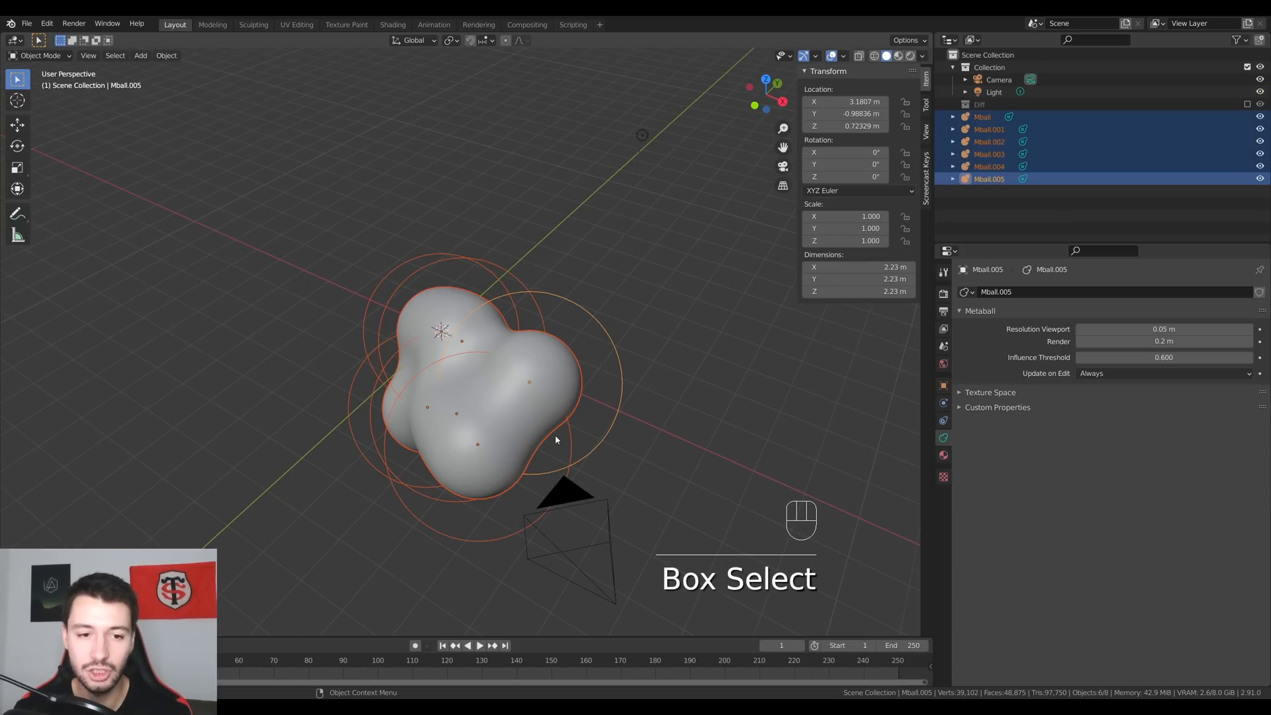
pyautogui.moveTo(554, 440); pyautogui.dragTo(349, 163, button='middle')
pyautogui.click(167, 57)
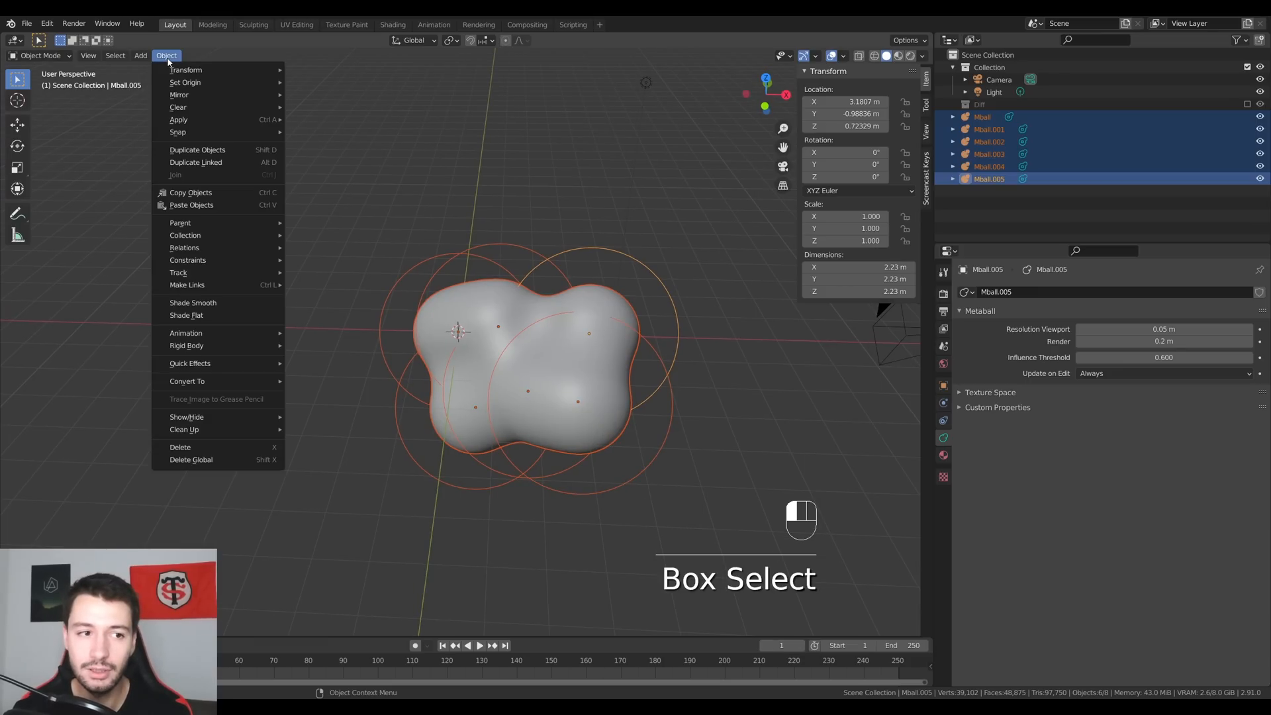
pyautogui.moveTo(229, 367)
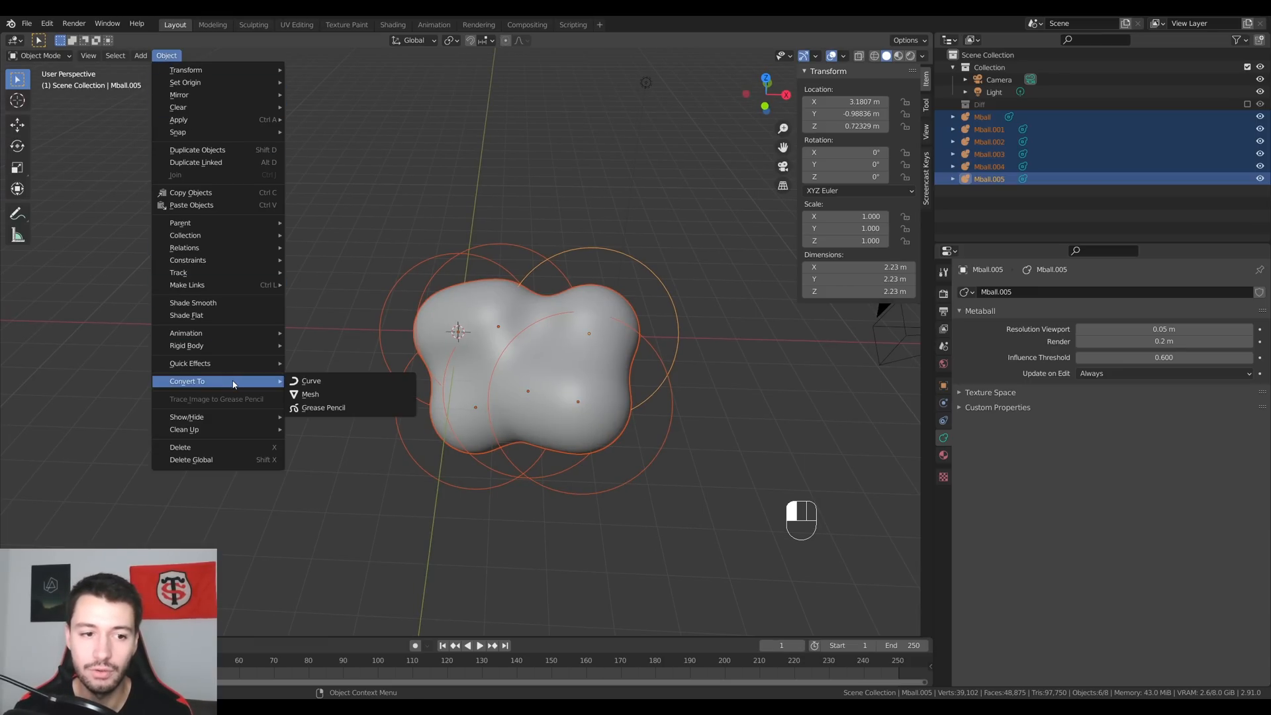
pyautogui.click(324, 396)
# Examine the converted blob's mesh topology in Edit Mode, then return to Object Mode.
pyautogui.press('Tab')
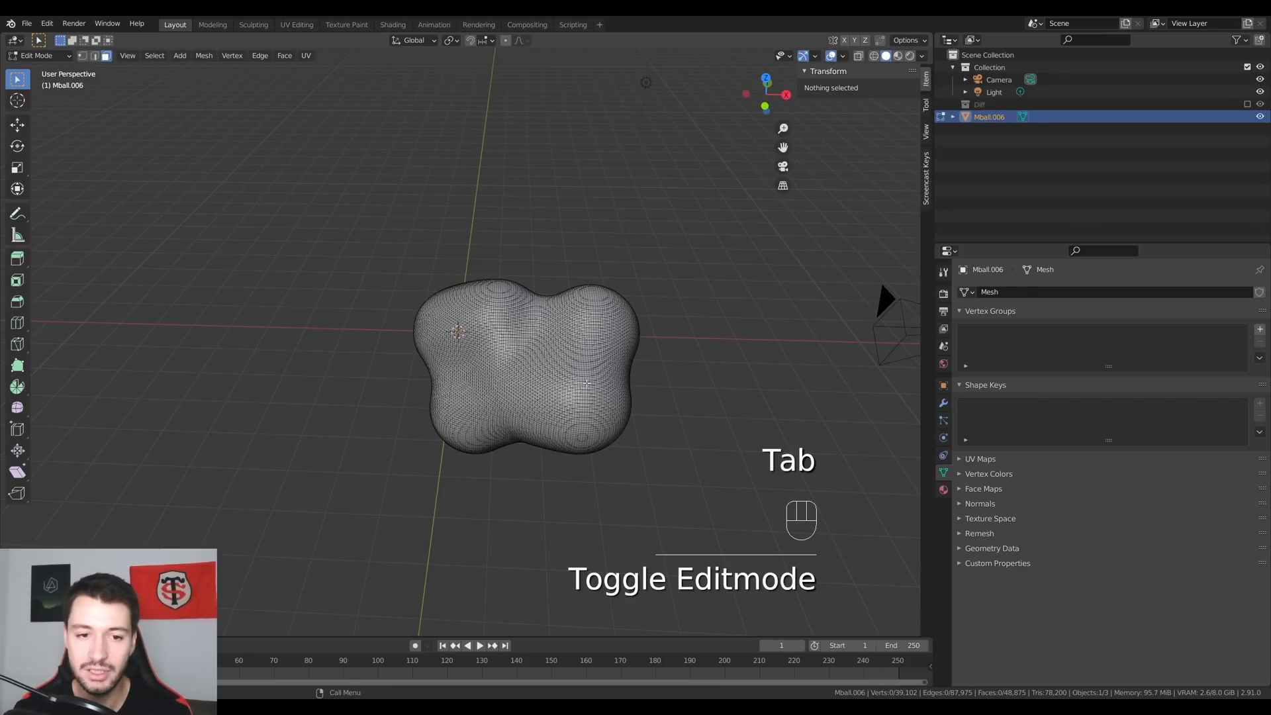
pyautogui.moveTo(587, 388); pyautogui.dragTo(554, 339, button='middle')
pyautogui.press('Tab')
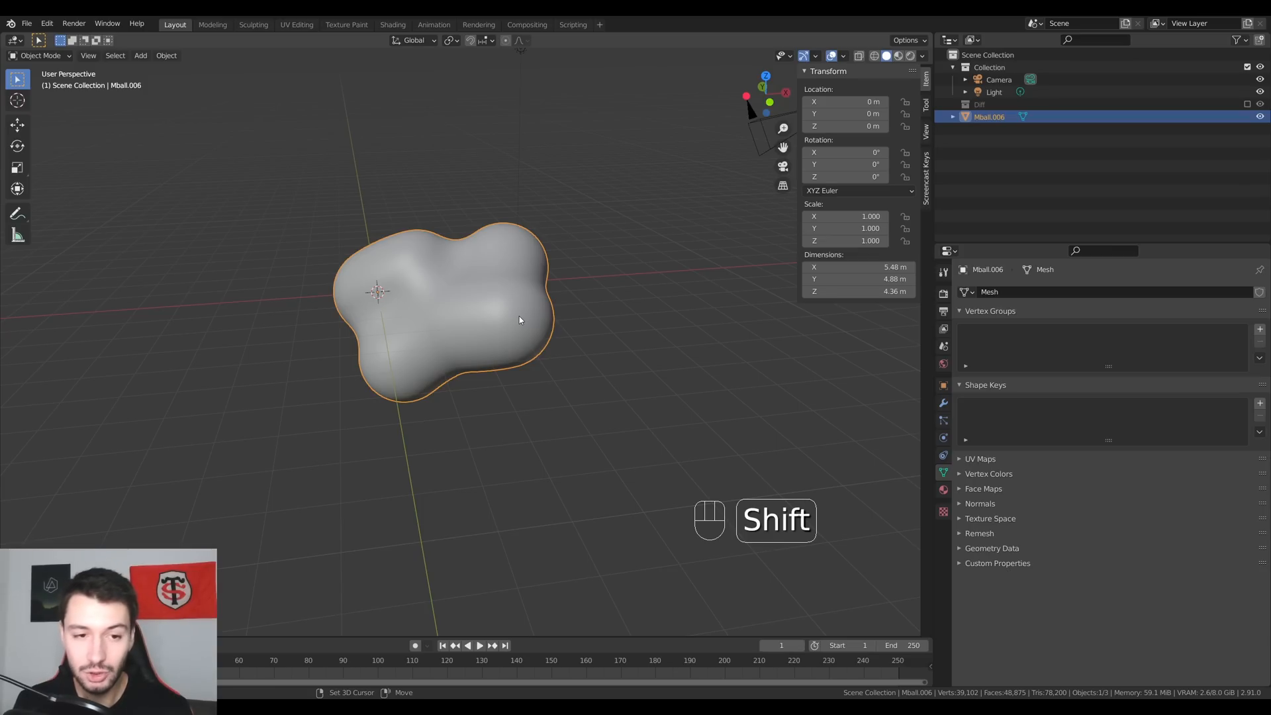
# Add an empty Volume object and give it a Mesh to Volume modifier.
pyautogui.hotkey('shift', 'a')
pyautogui.moveTo(519, 317)
pyautogui.moveTo(516, 341)
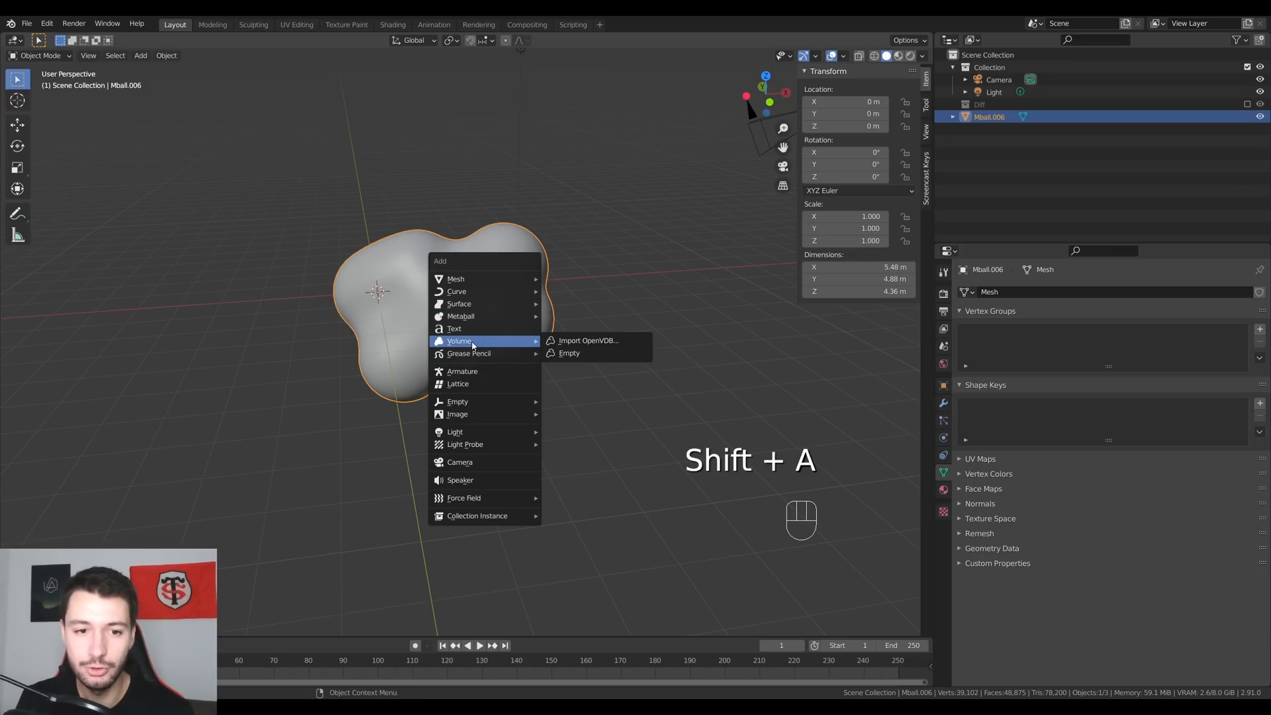
pyautogui.click(588, 356)
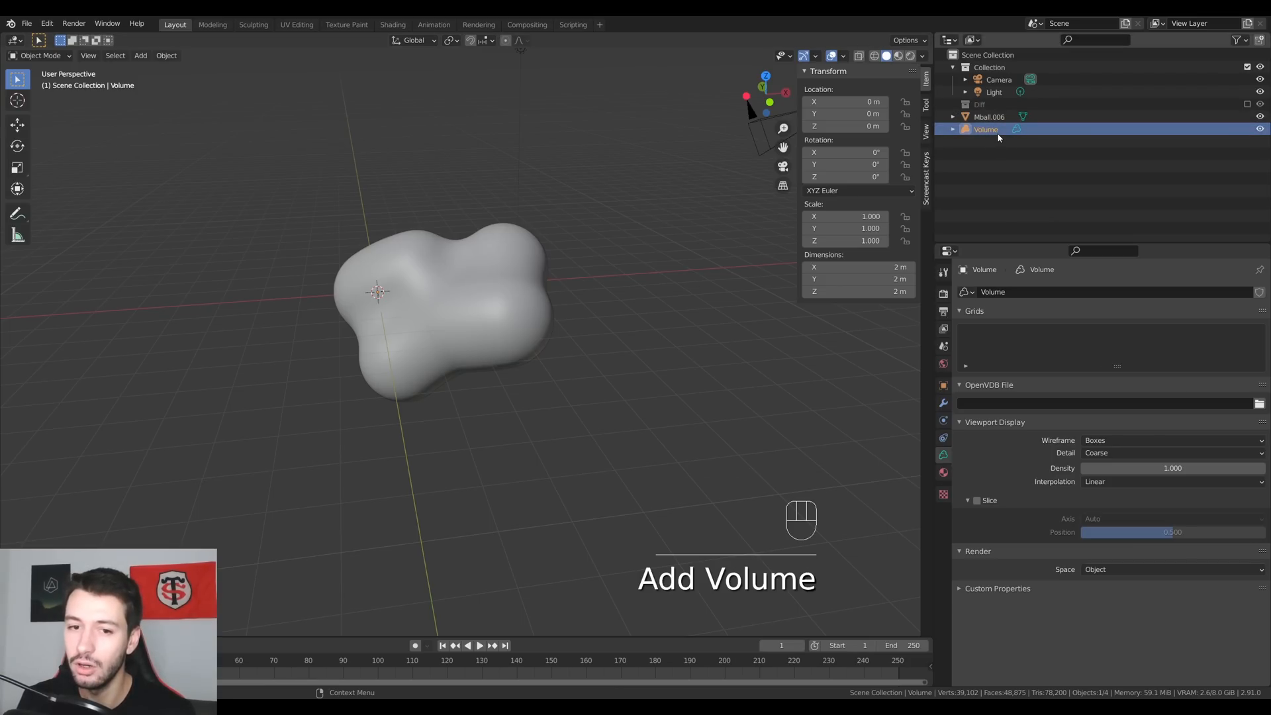
pyautogui.click(944, 404)
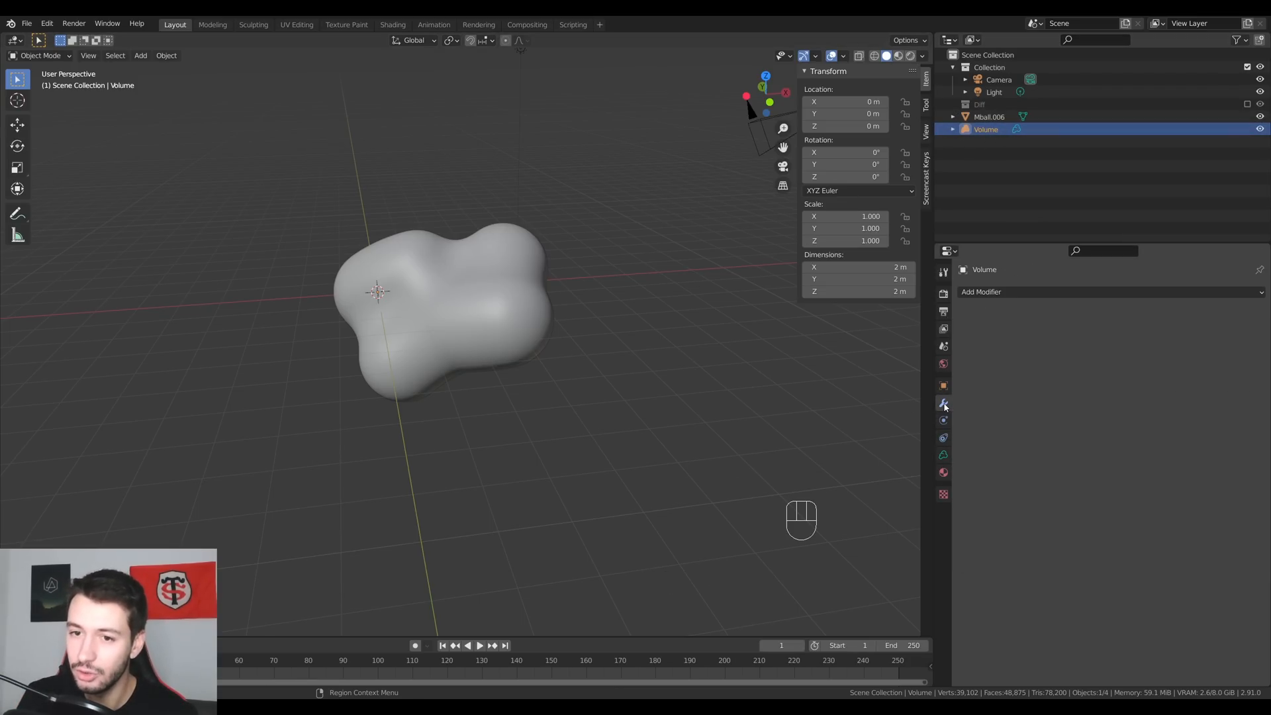
pyautogui.click(991, 295)
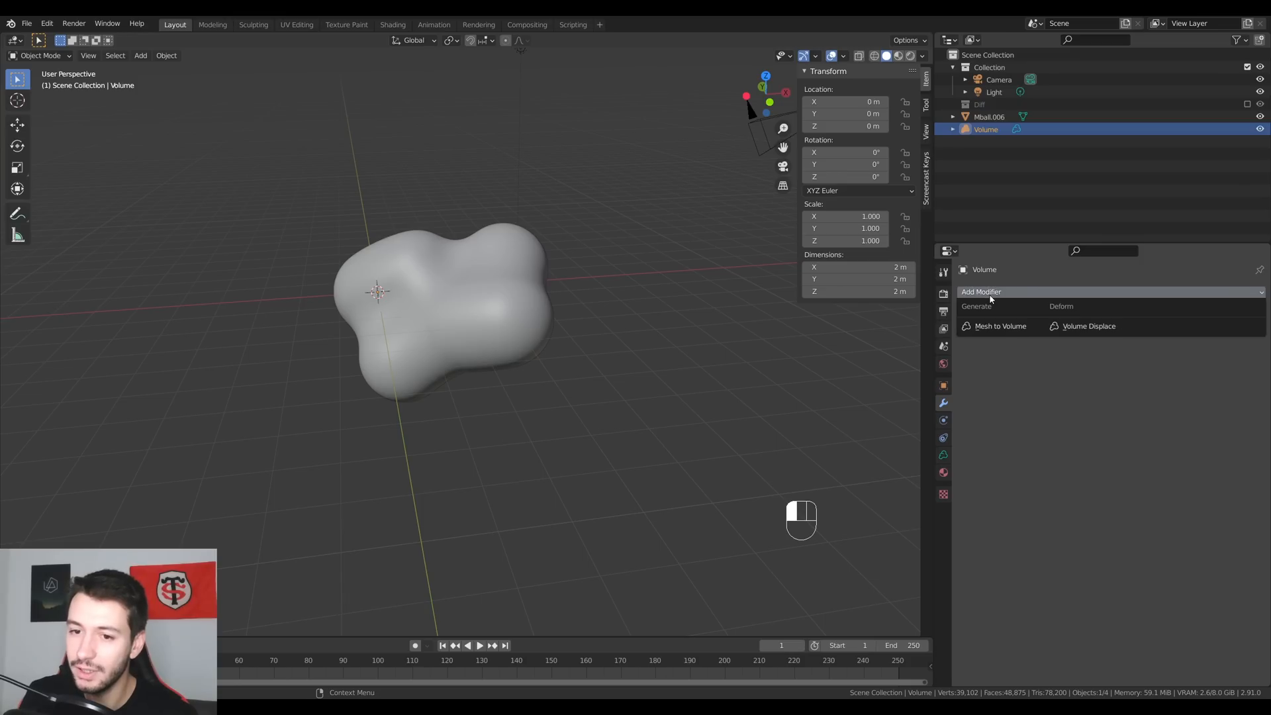
pyautogui.click(1003, 327)
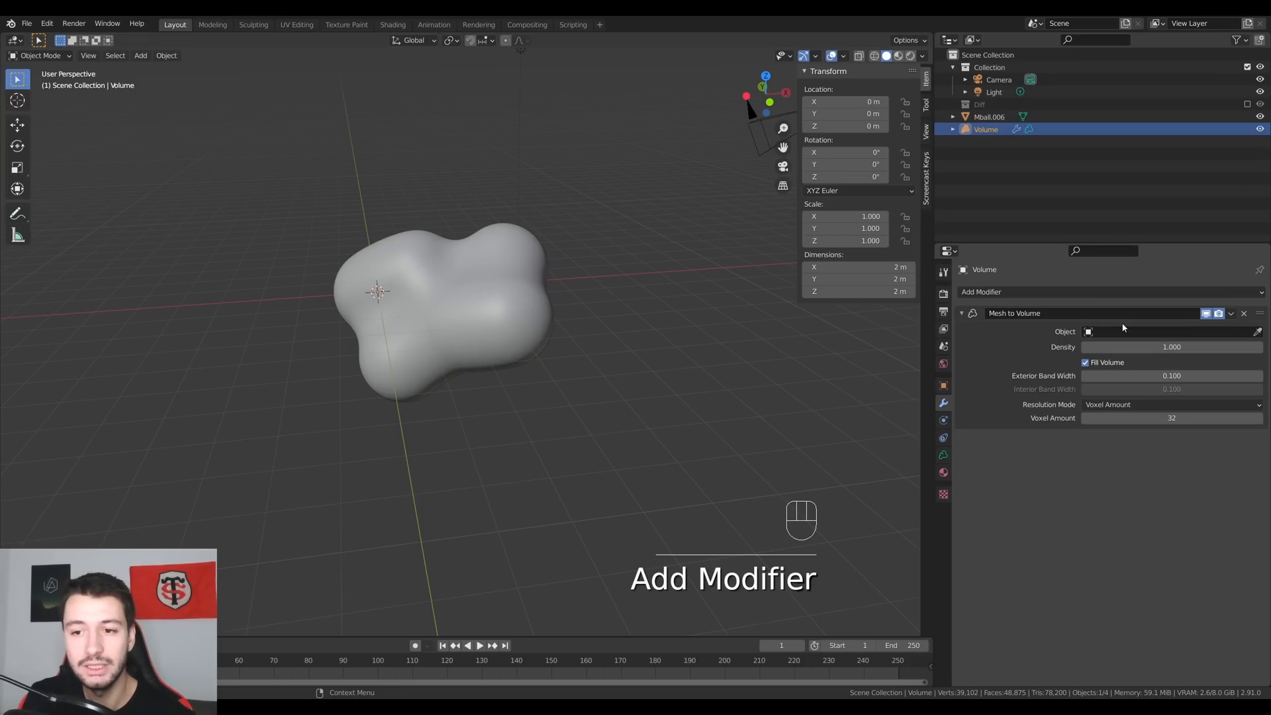
# Pick the Mball.006 mesh as the Mesh to Volume modifier's source object.
pyautogui.click(1257, 332)
pyautogui.click(511, 298)
pyautogui.moveTo(512, 298); pyautogui.dragTo(589, 302, button='middle')
pyautogui.scroll(2, 588, 302)
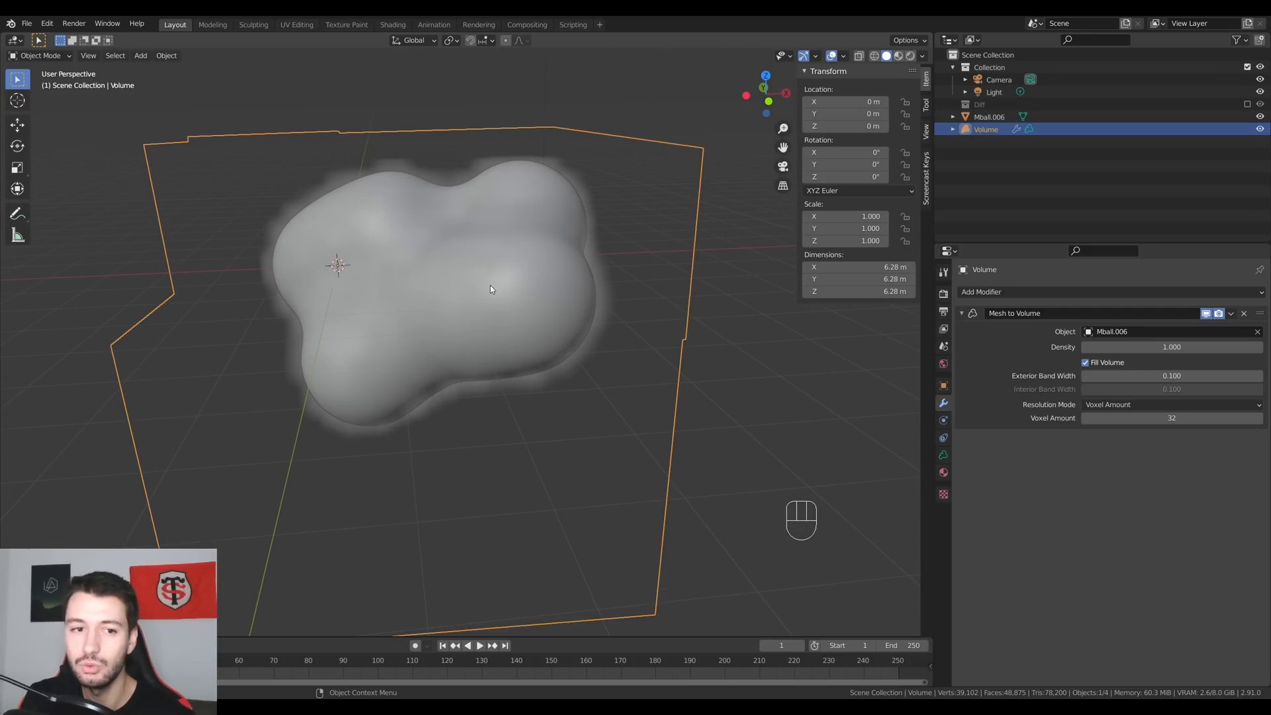
pyautogui.moveTo(490, 289); pyautogui.dragTo(486, 320, button='middle')
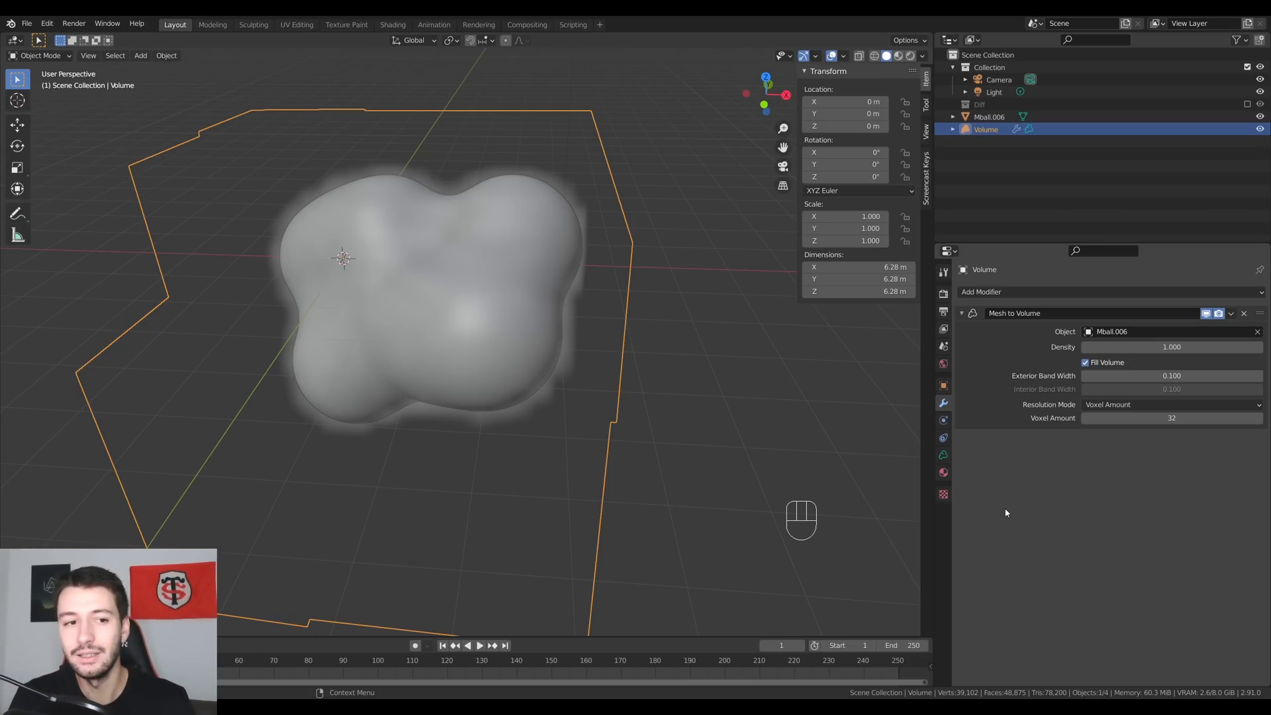
# Try a voxel amount of 64 on the Mesh to Volume modifier, then raise it to 100.
pyautogui.click(1094, 417)
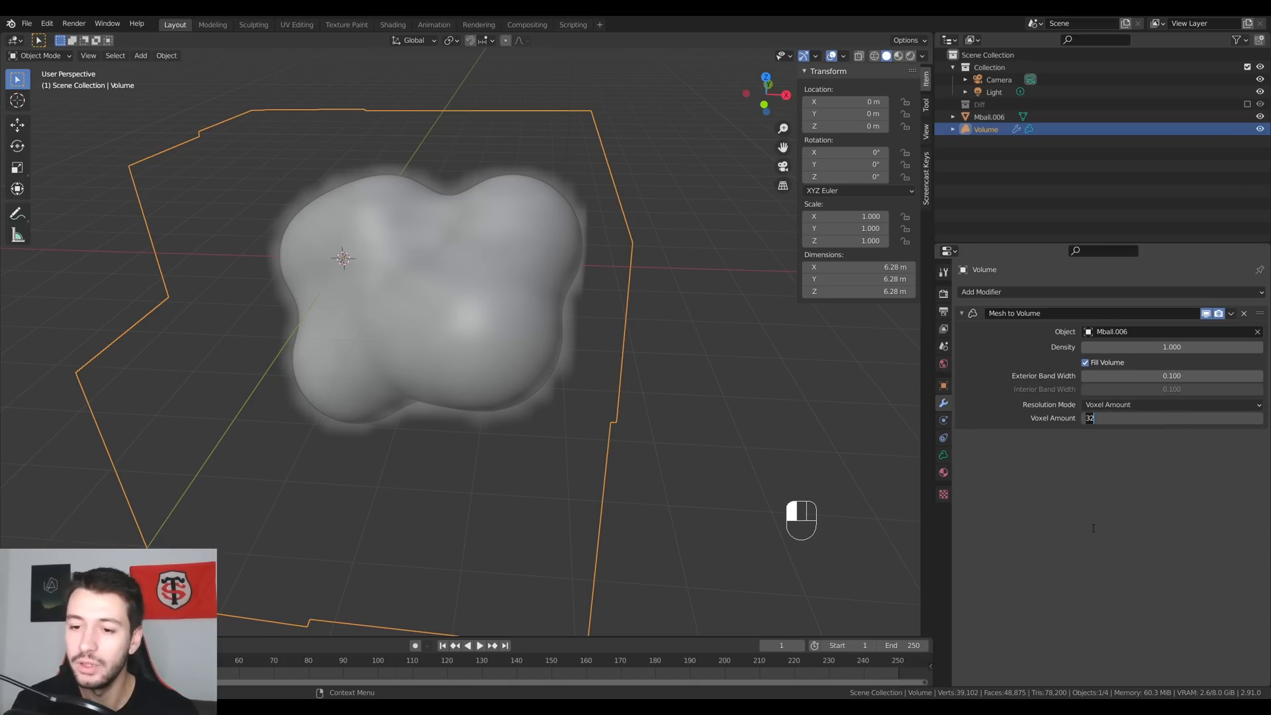
pyautogui.write('64')
pyautogui.press('Return')
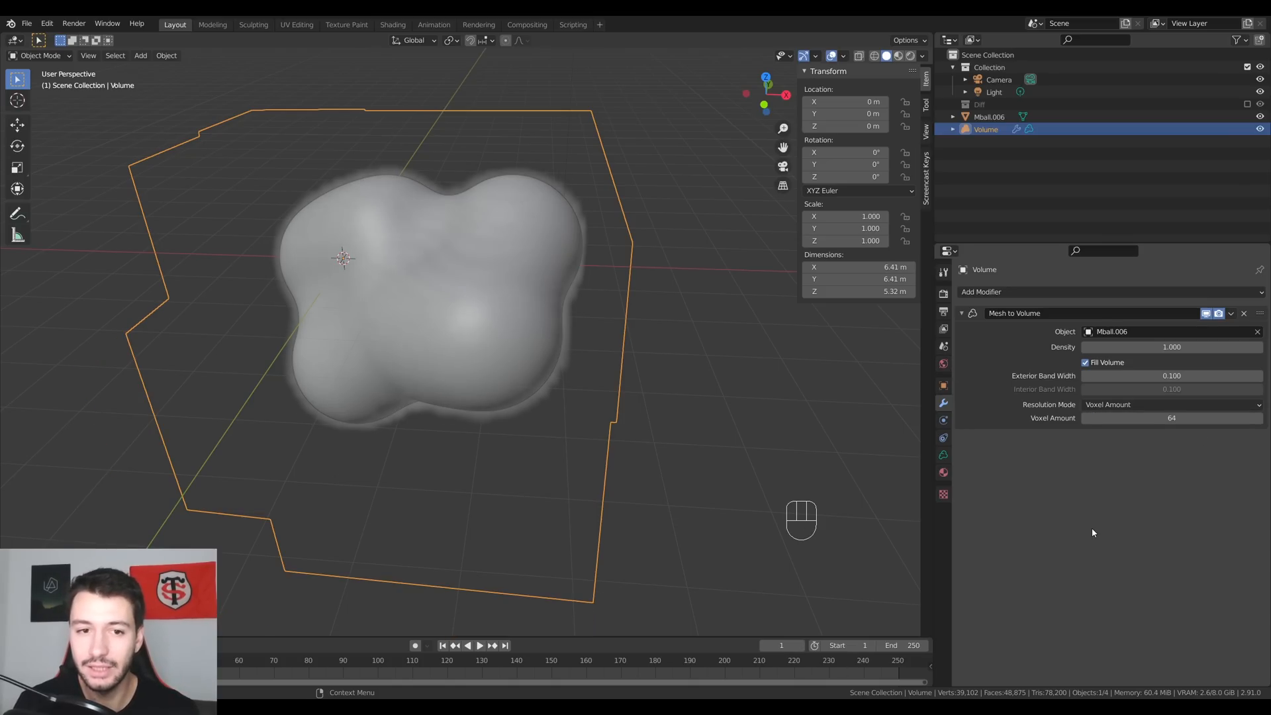
pyautogui.click(1149, 419)
pyautogui.write('100')
pyautogui.press('Return')
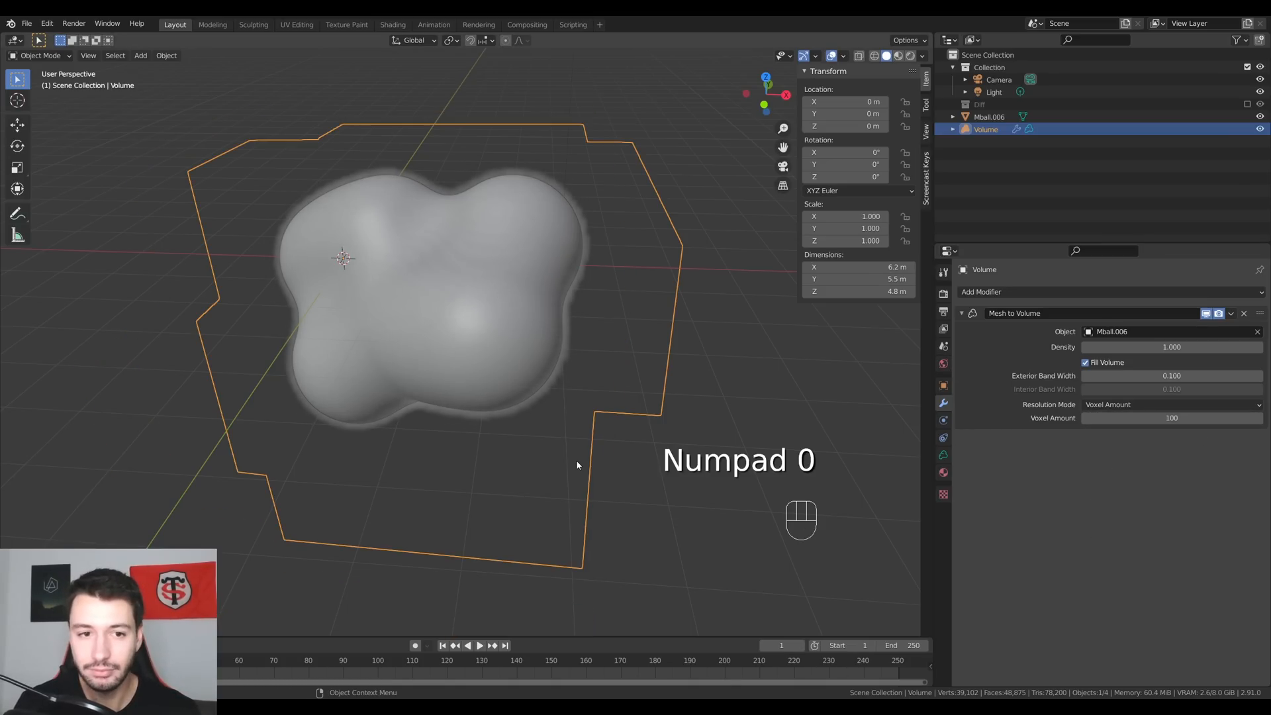
pyautogui.moveTo(577, 465); pyautogui.dragTo(382, 440, button='middle')
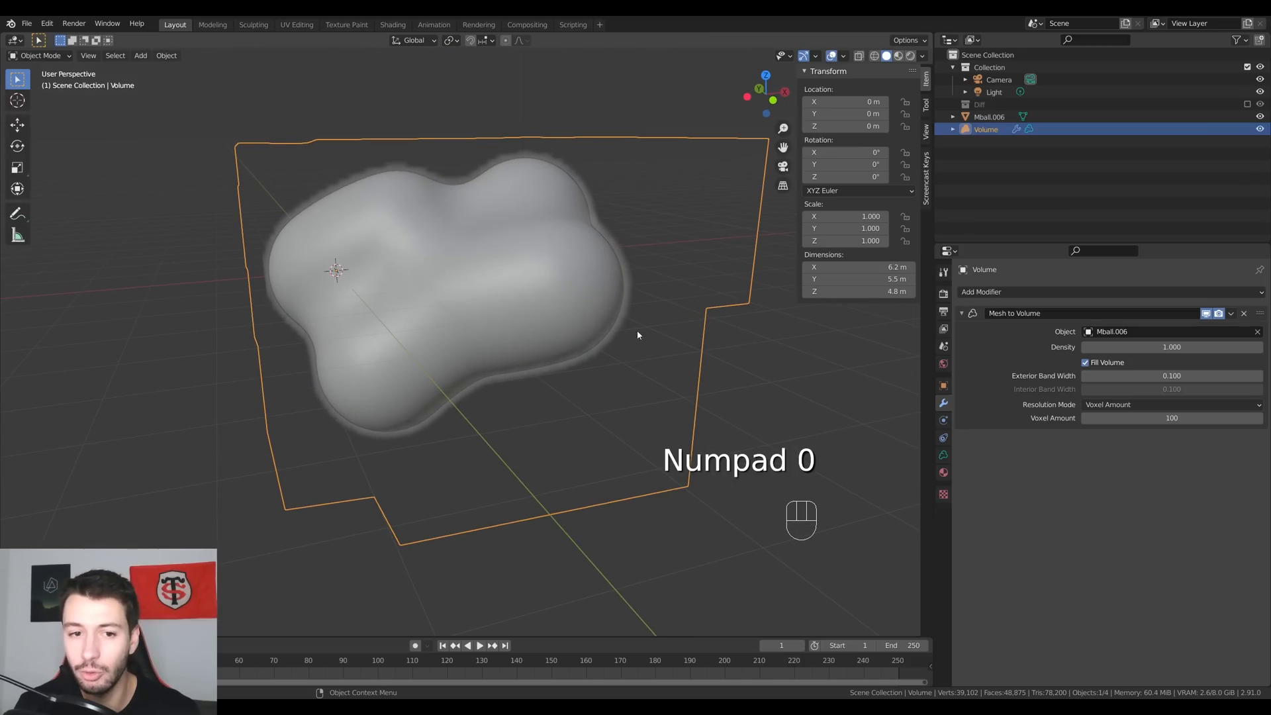
pyautogui.moveTo(768, 416); pyautogui.dragTo(695, 198, button='middle')
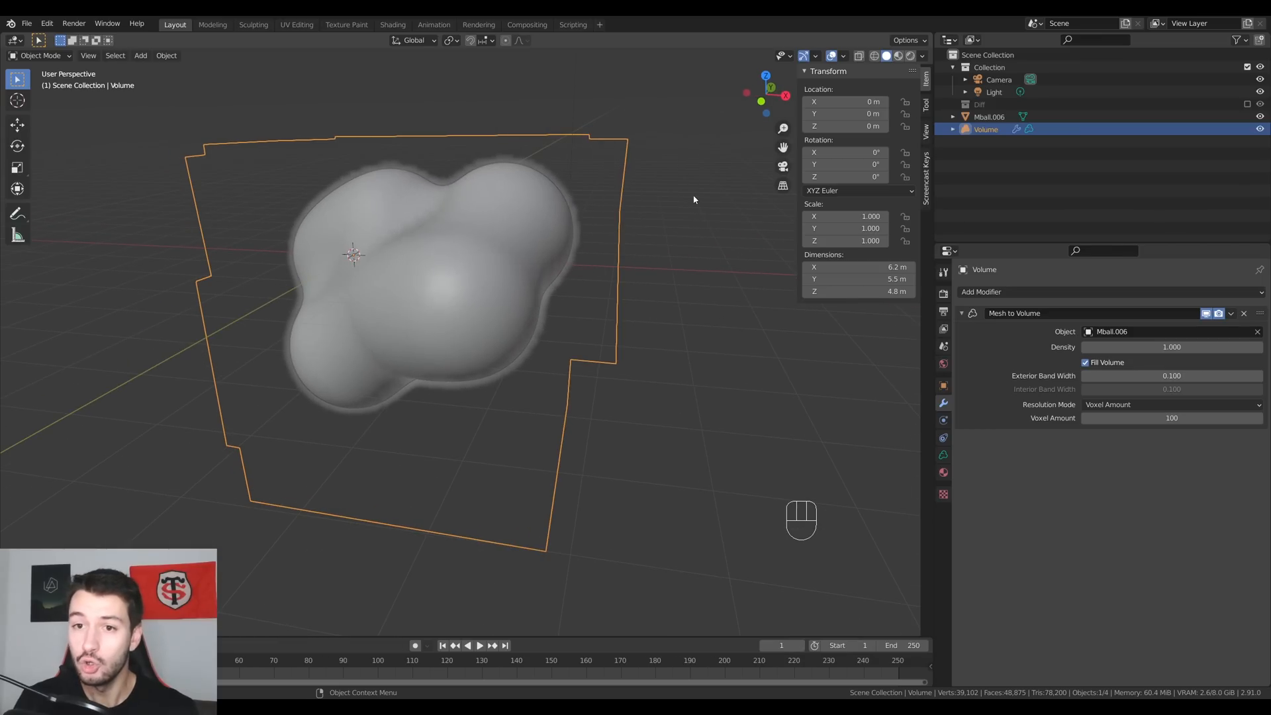
# Hide the Mball.006 mesh in the viewport and deselect the volume.
pyautogui.click(1261, 118)
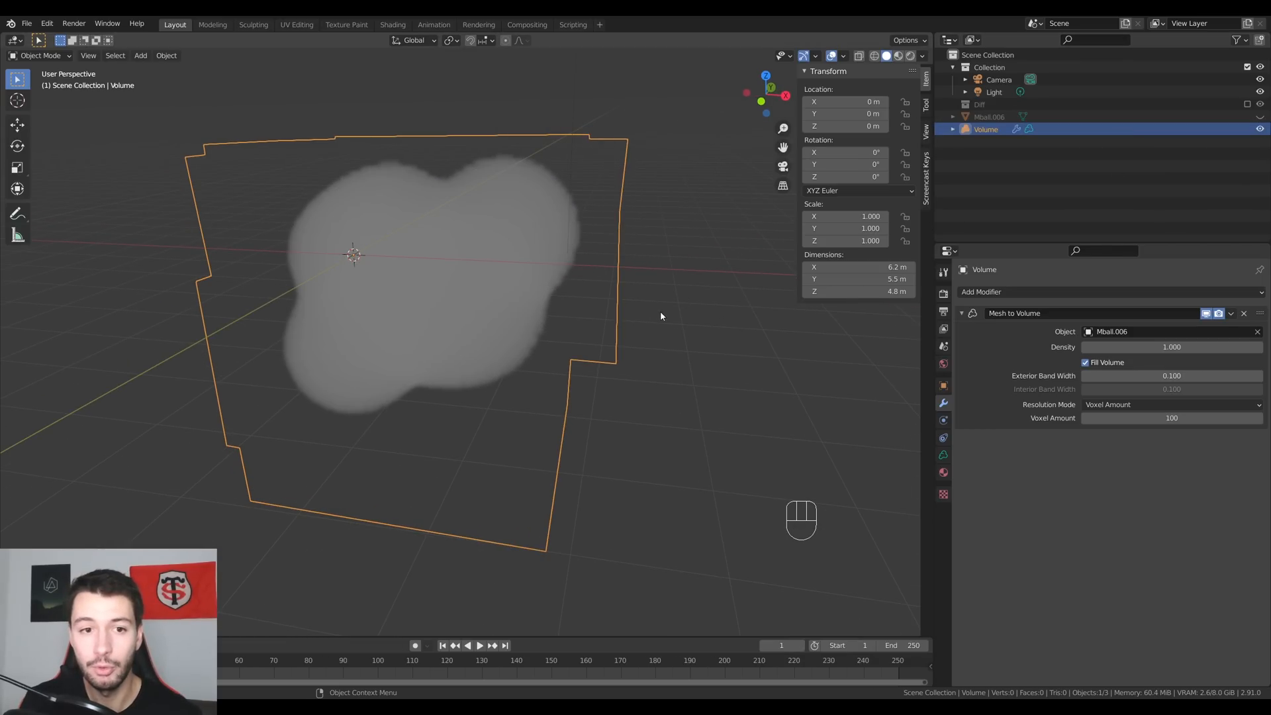
pyautogui.moveTo(661, 315); pyautogui.dragTo(760, 377, button='middle')
pyautogui.click(786, 345)
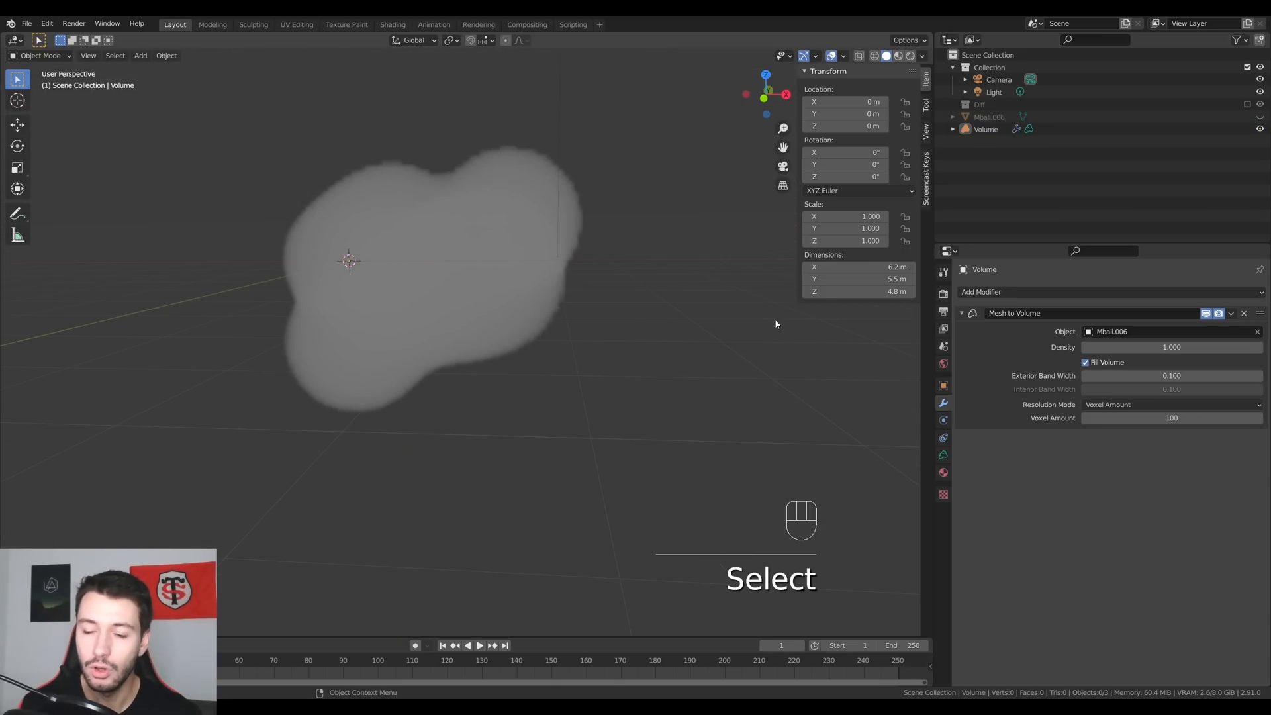
# Toggle the modifier's Fill Volume option off and back on to compare the hollow and filled volumes.
pyautogui.click(1086, 362)
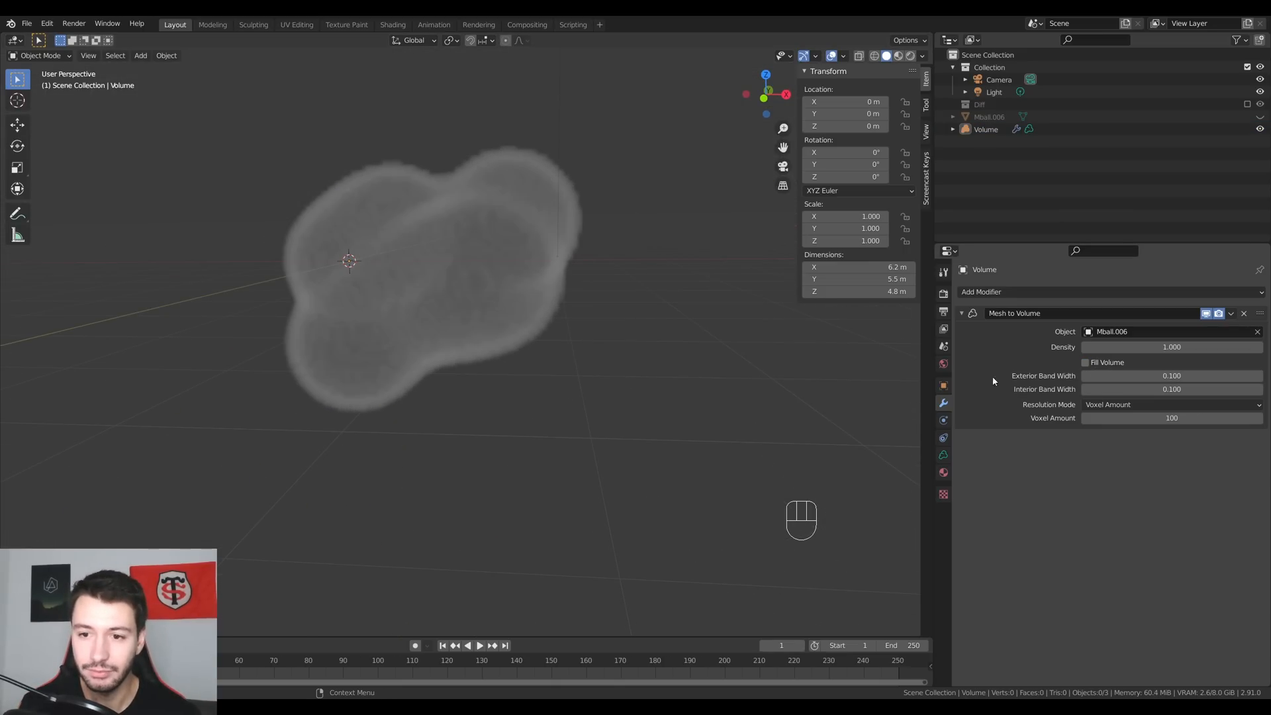
pyautogui.moveTo(582, 371); pyautogui.dragTo(828, 417, button='middle')
pyautogui.click(1086, 363)
pyautogui.click(1086, 362)
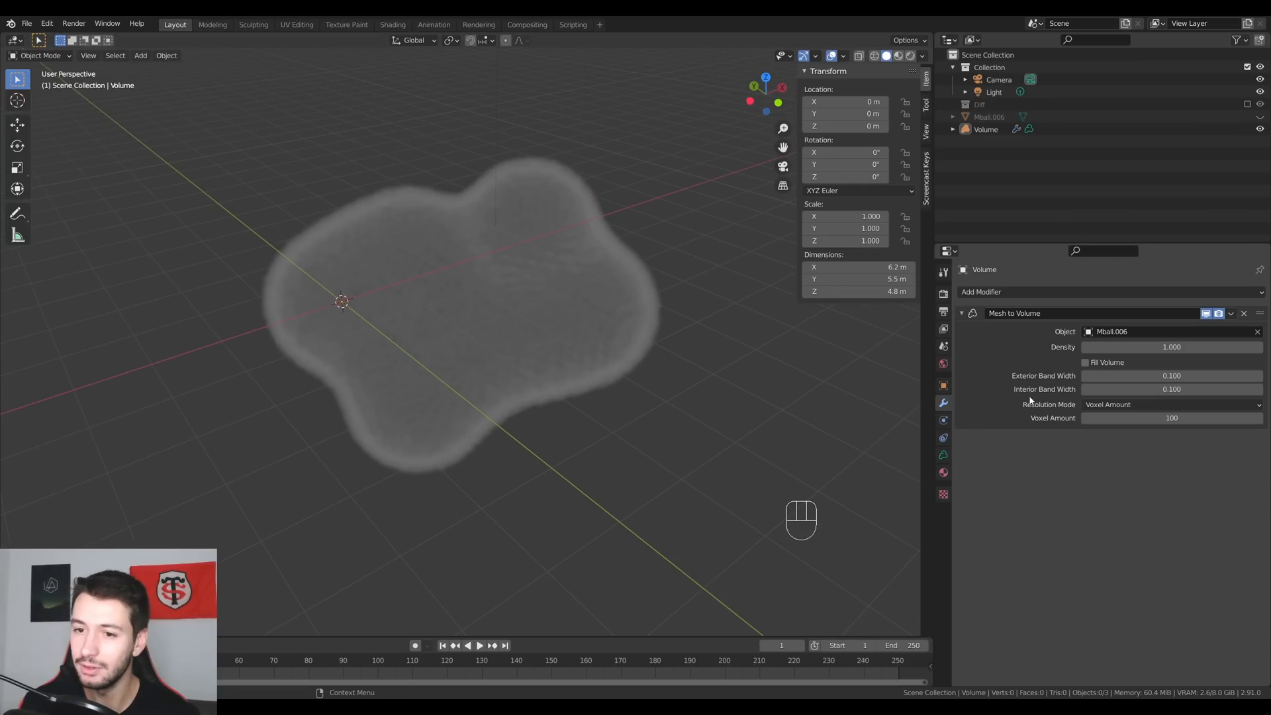
pyautogui.click(1086, 362)
# Create a new material for the volume and replace the Outliner with a Shader Editor showing its nodes.
pyautogui.click(944, 472)
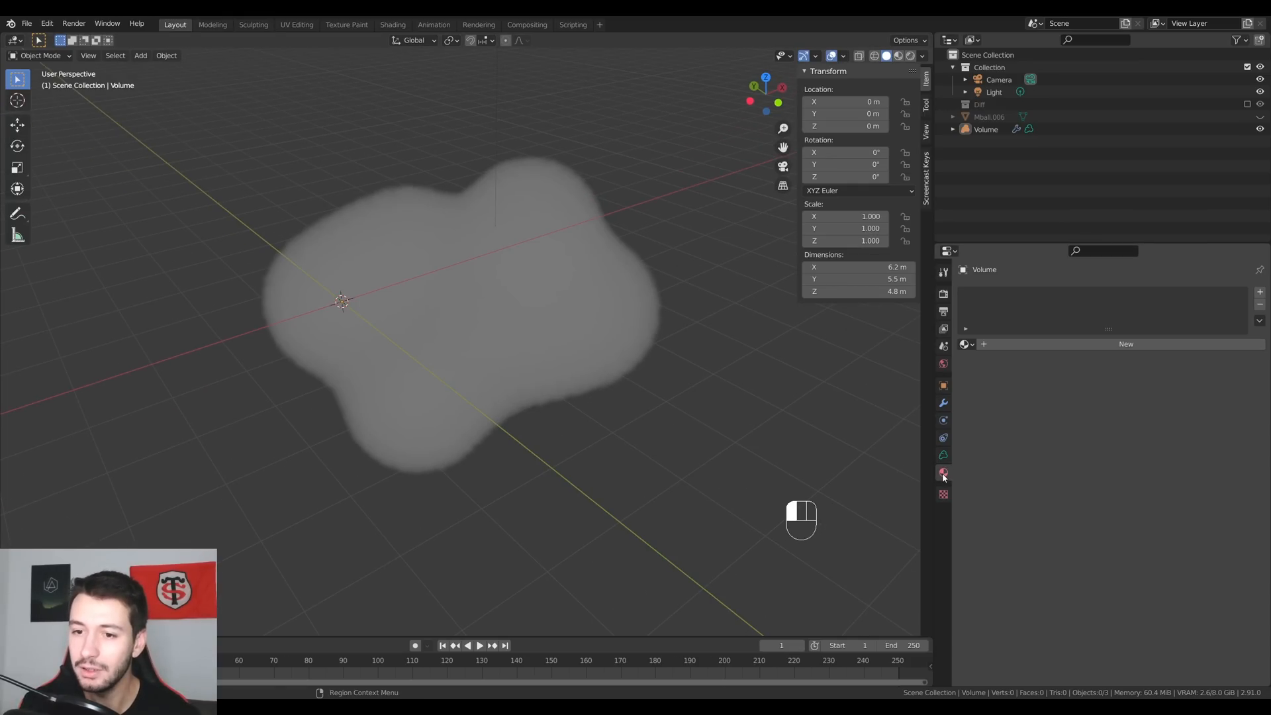
pyautogui.click(1078, 348)
pyautogui.click(950, 40)
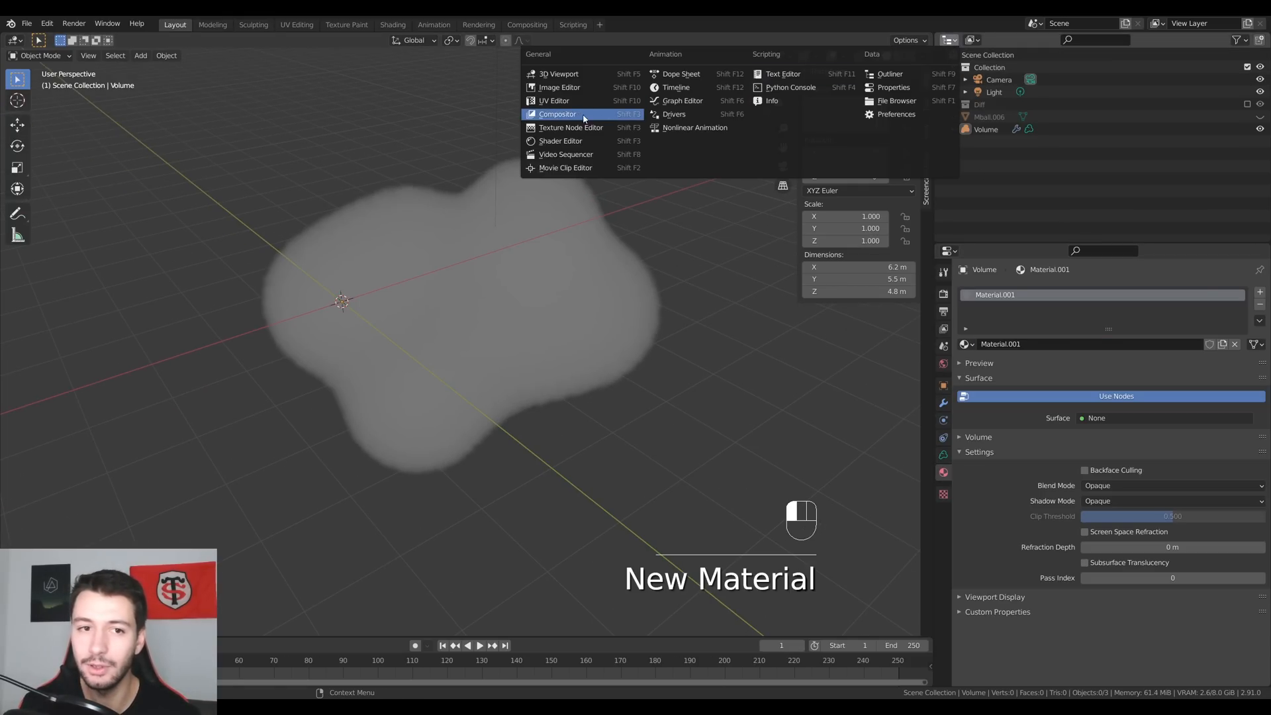
pyautogui.click(560, 141)
pyautogui.scroll(4, 1032, 179)
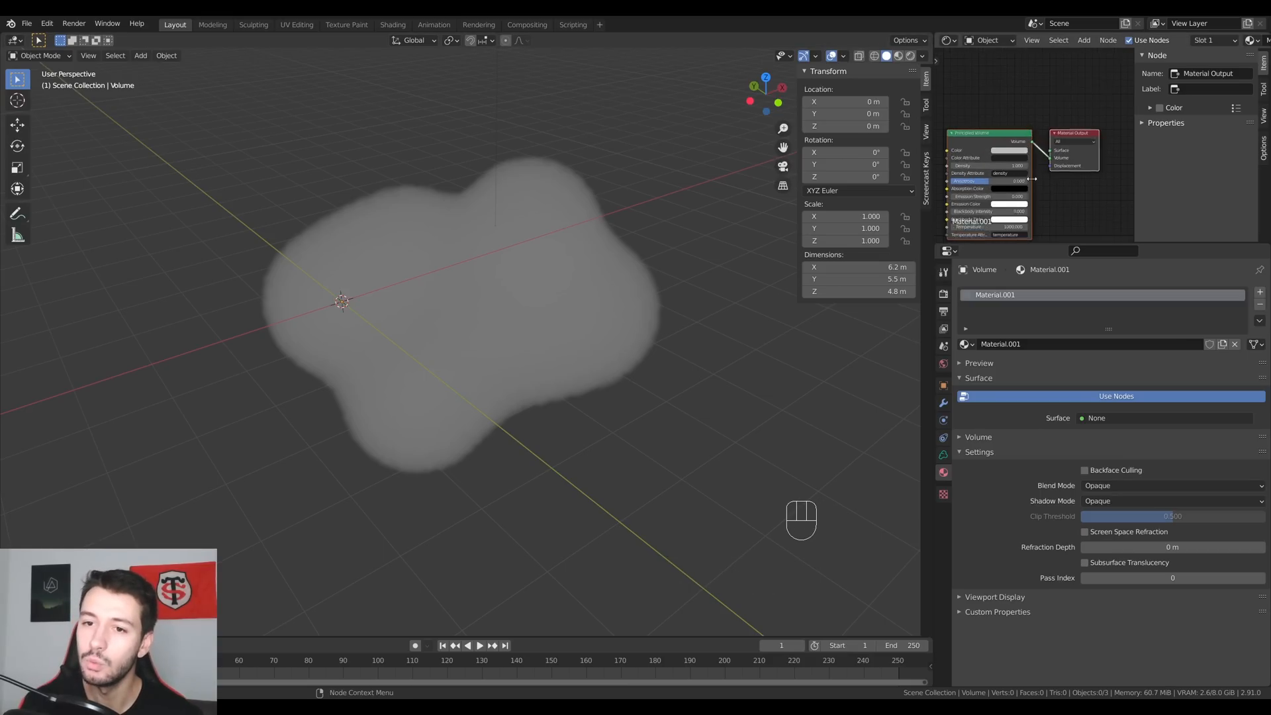
pyautogui.scroll(3, 1084, 86)
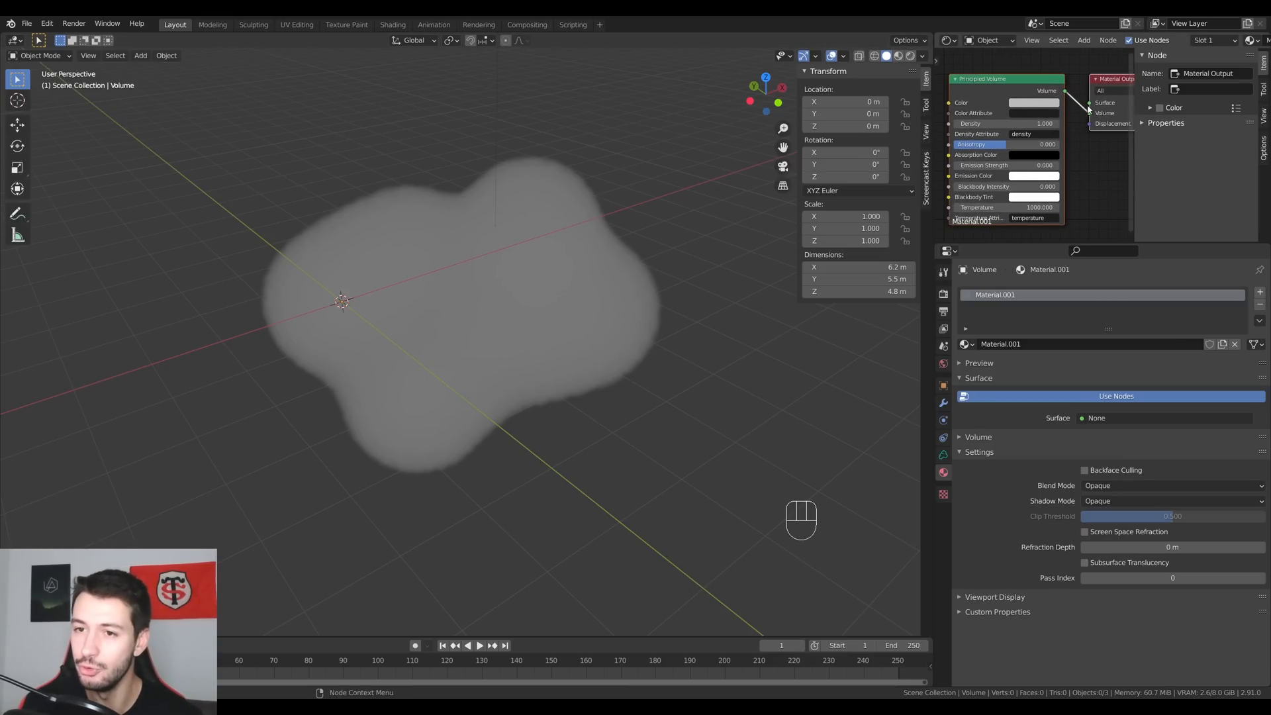
# Try a green to teal colour on the Principled Volume node and preview it with Material Preview shading.
pyautogui.click(1041, 104)
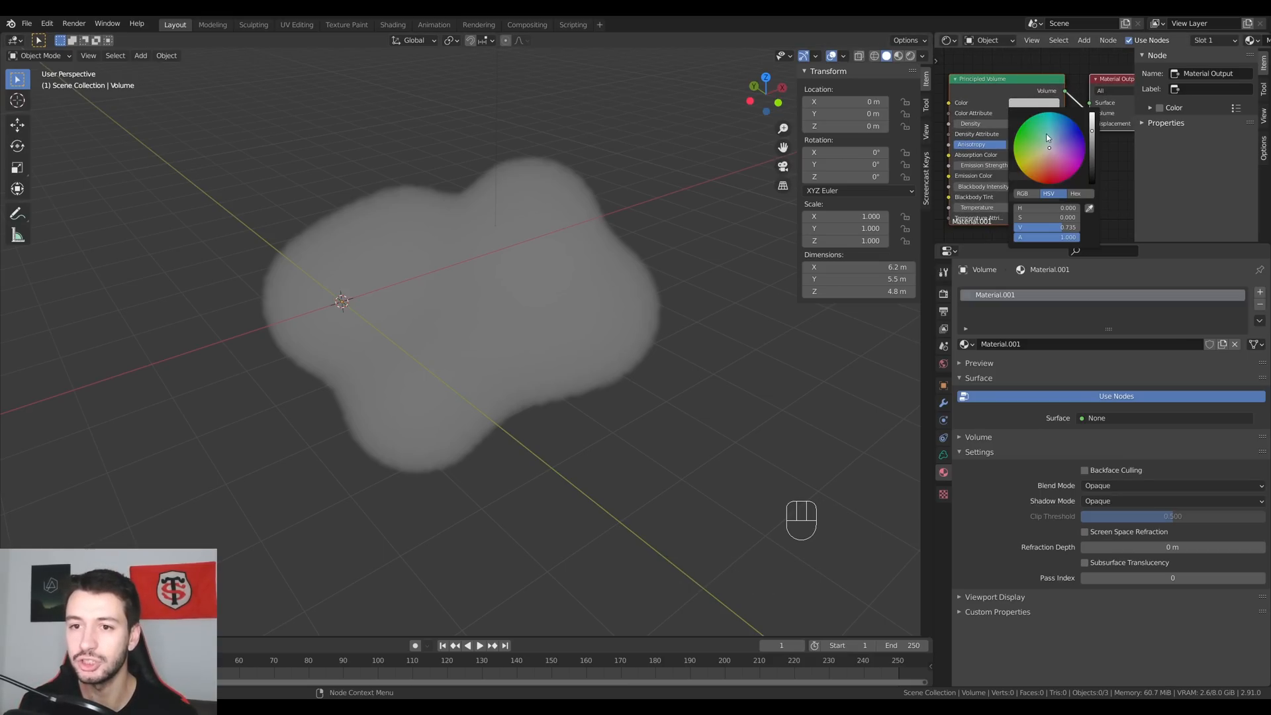
pyautogui.click(1045, 135)
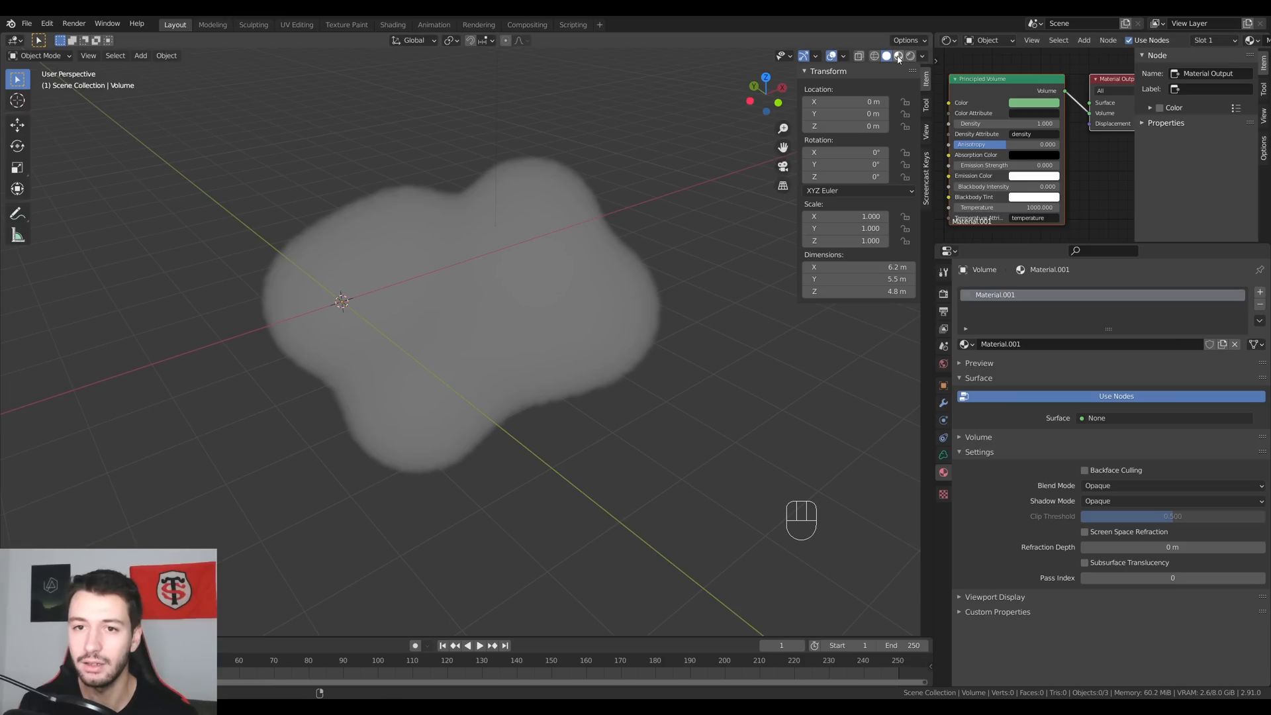
pyautogui.click(899, 56)
pyautogui.click(1033, 104)
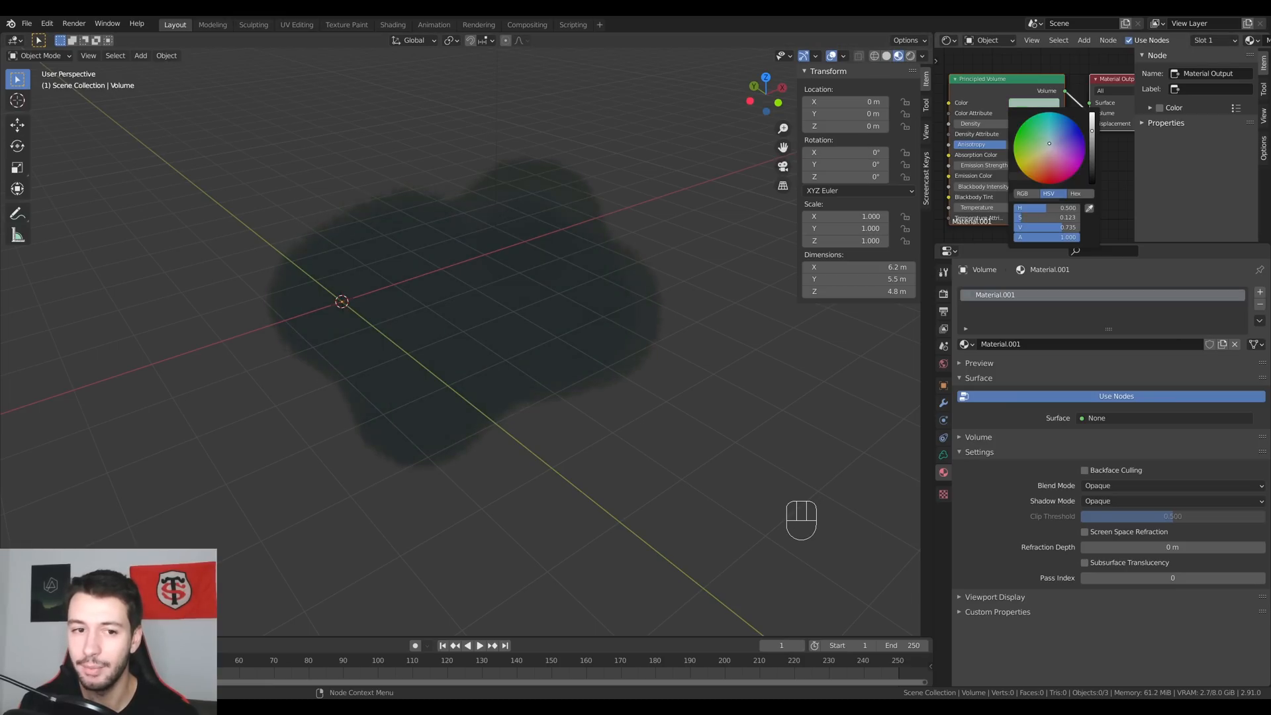
# Toggle Fill Volume off and back on in the Mesh to Volume modifier to compare the tinted volume from several angles.
pyautogui.click(943, 403)
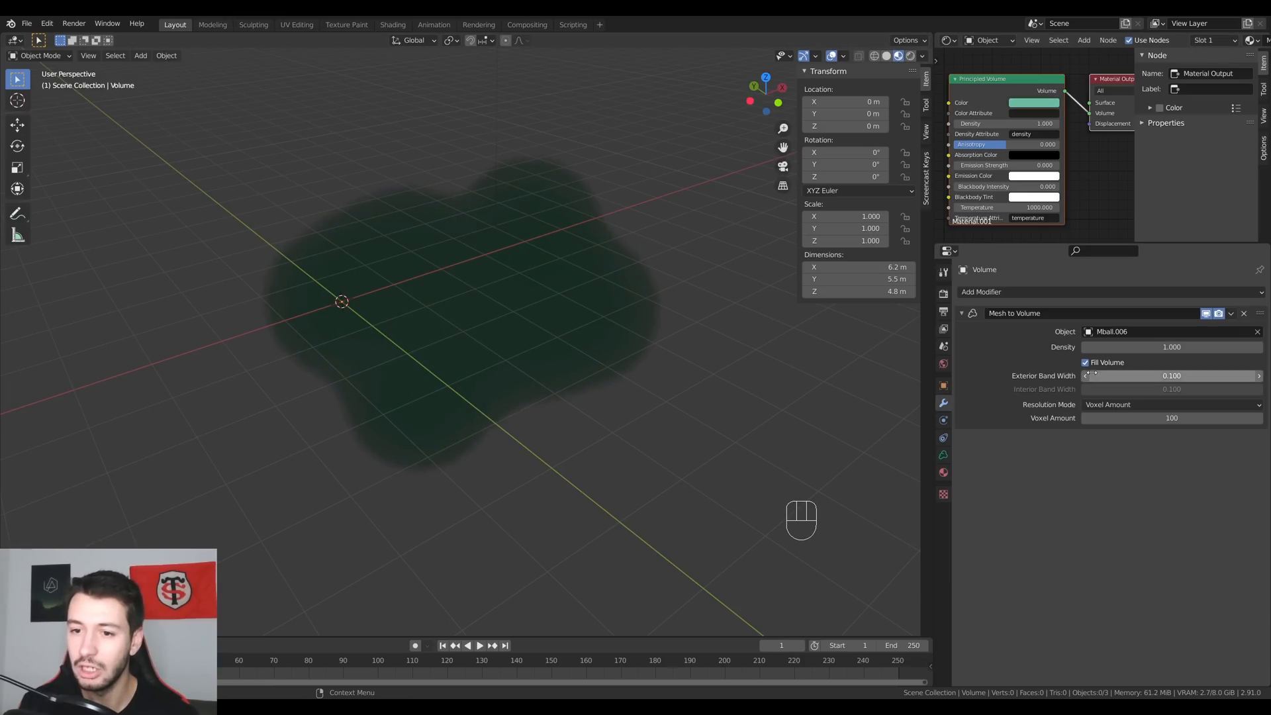
pyautogui.click(1085, 362)
pyautogui.moveTo(516, 398); pyautogui.dragTo(737, 396, button='middle')
pyautogui.click(1085, 362)
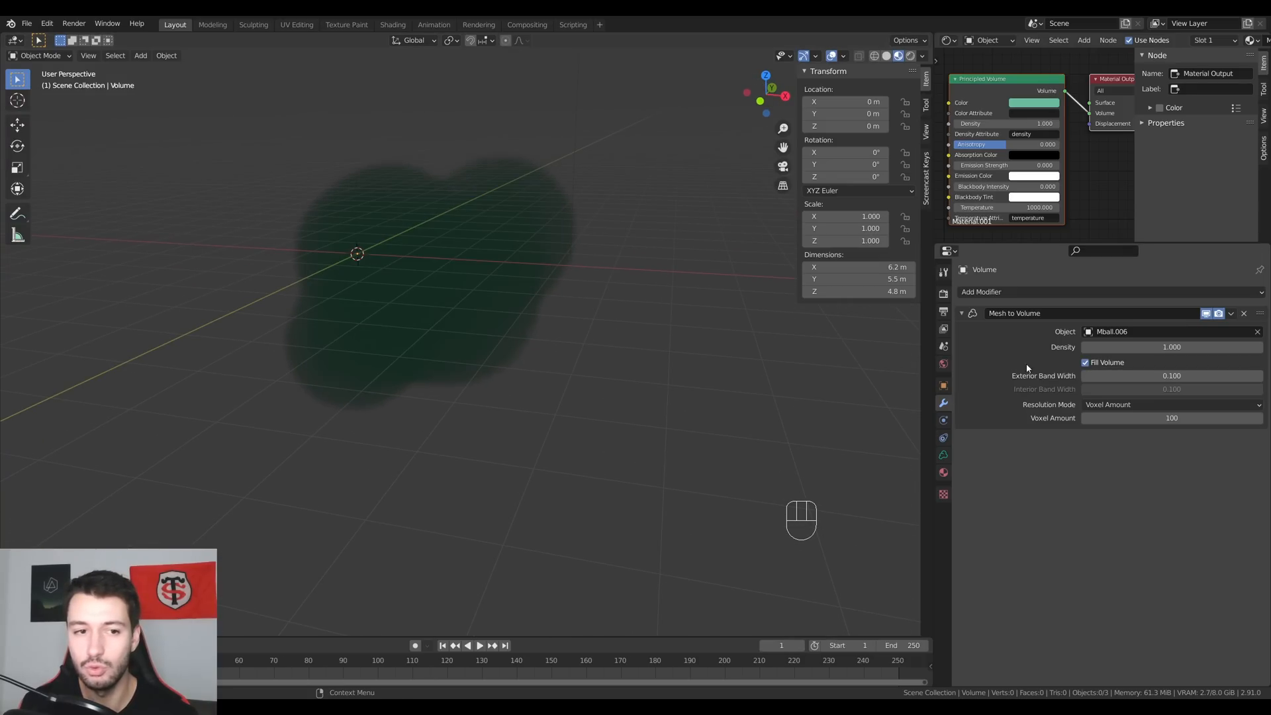
pyautogui.moveTo(576, 364); pyautogui.dragTo(654, 367, button='middle')
# Set the Principled Volume colour to a pale grey and return the viewport to Solid shading.
pyautogui.click(1032, 103)
pyautogui.moveTo(1046, 146); pyautogui.dragTo(1048, 150)
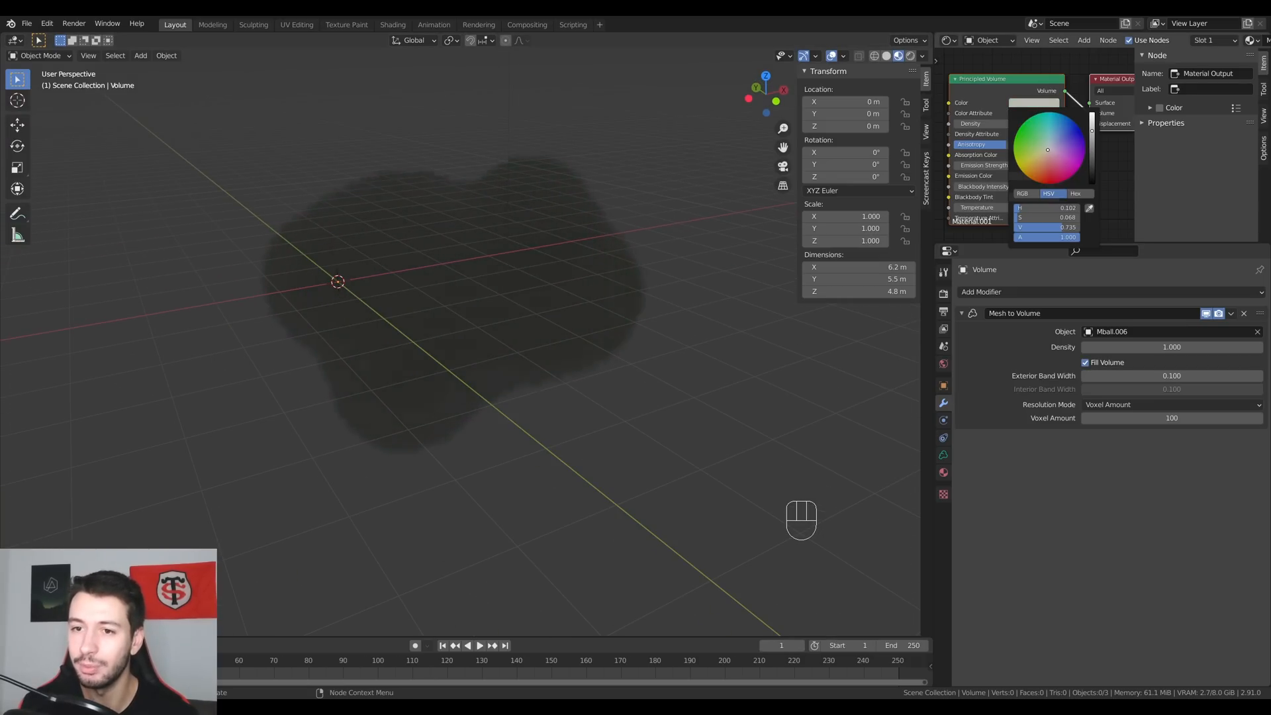
pyautogui.click(886, 55)
pyautogui.moveTo(663, 371)
pyautogui.mouseDown(button='middle')
pyautogui.moveTo(584, 375)
pyautogui.moveTo(553, 332)
pyautogui.moveTo(644, 338)
pyautogui.moveTo(669, 390)
pyautogui.mouseUp(button='middle')
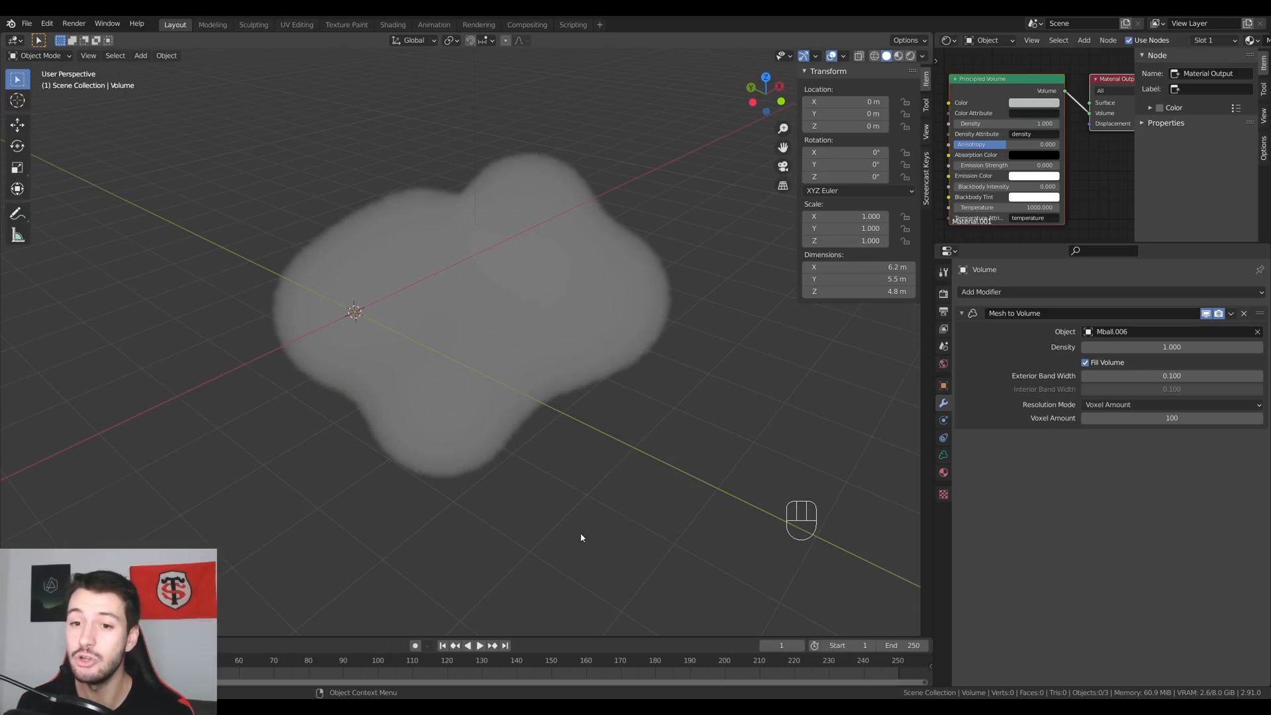
# Add a Volume Displace modifier to the volume and give it a new texture of type Clouds.
pyautogui.click(1004, 292)
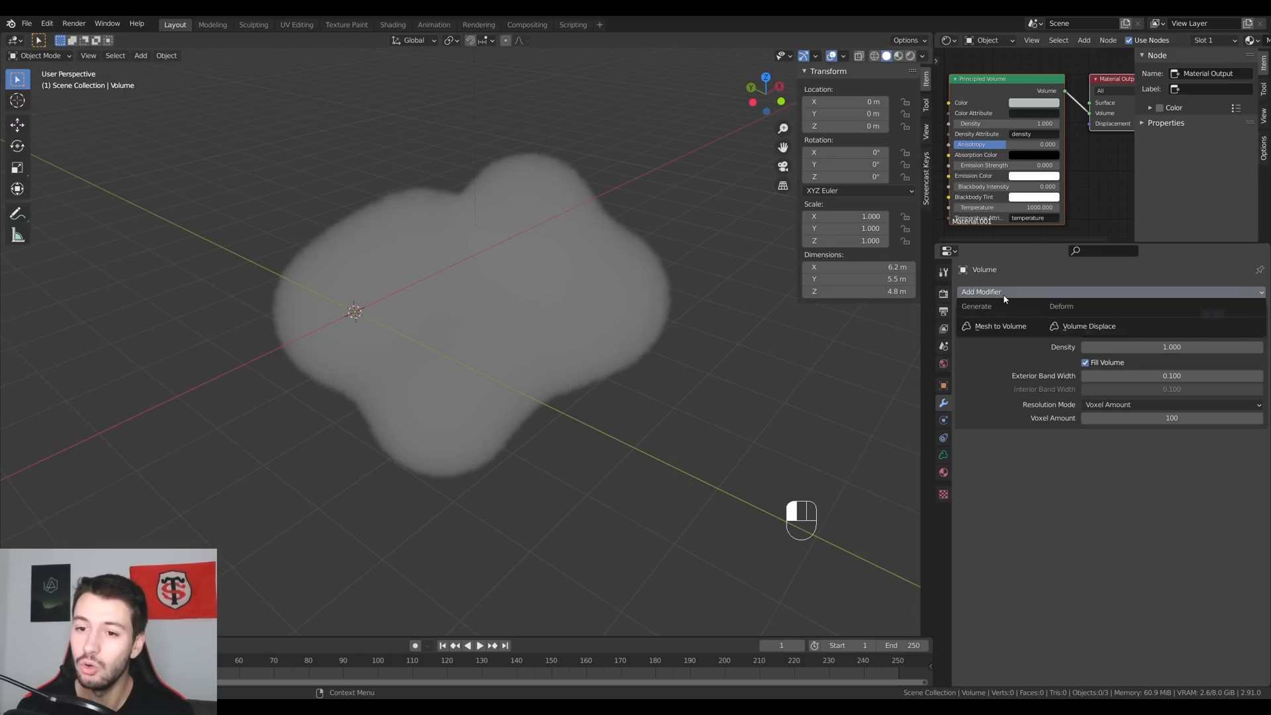
pyautogui.click(1087, 328)
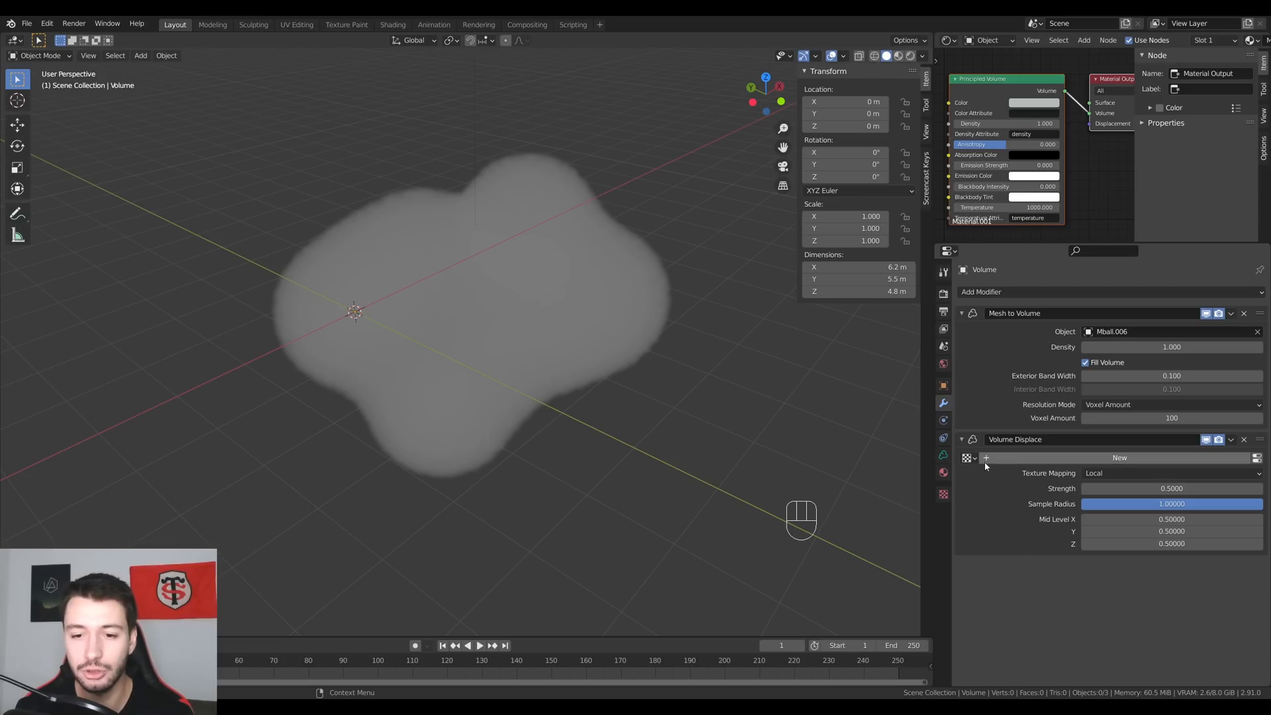
pyautogui.click(943, 495)
pyautogui.click(1102, 311)
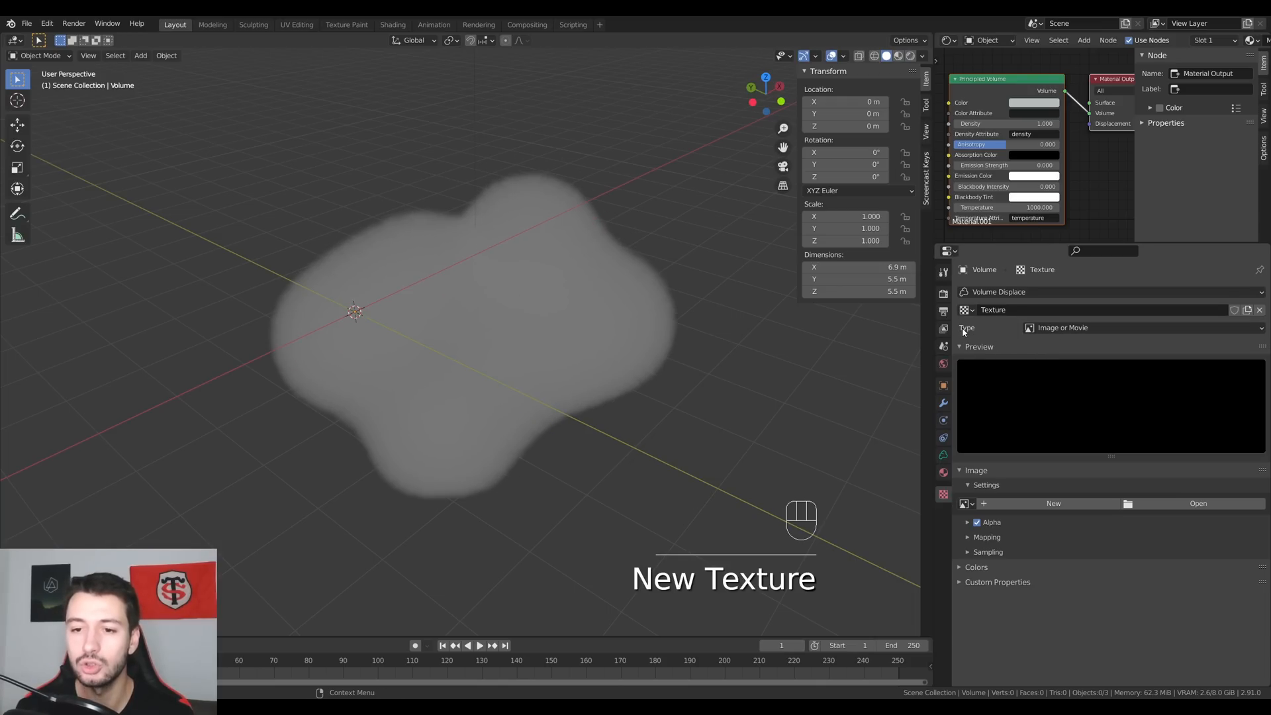
pyautogui.click(1060, 328)
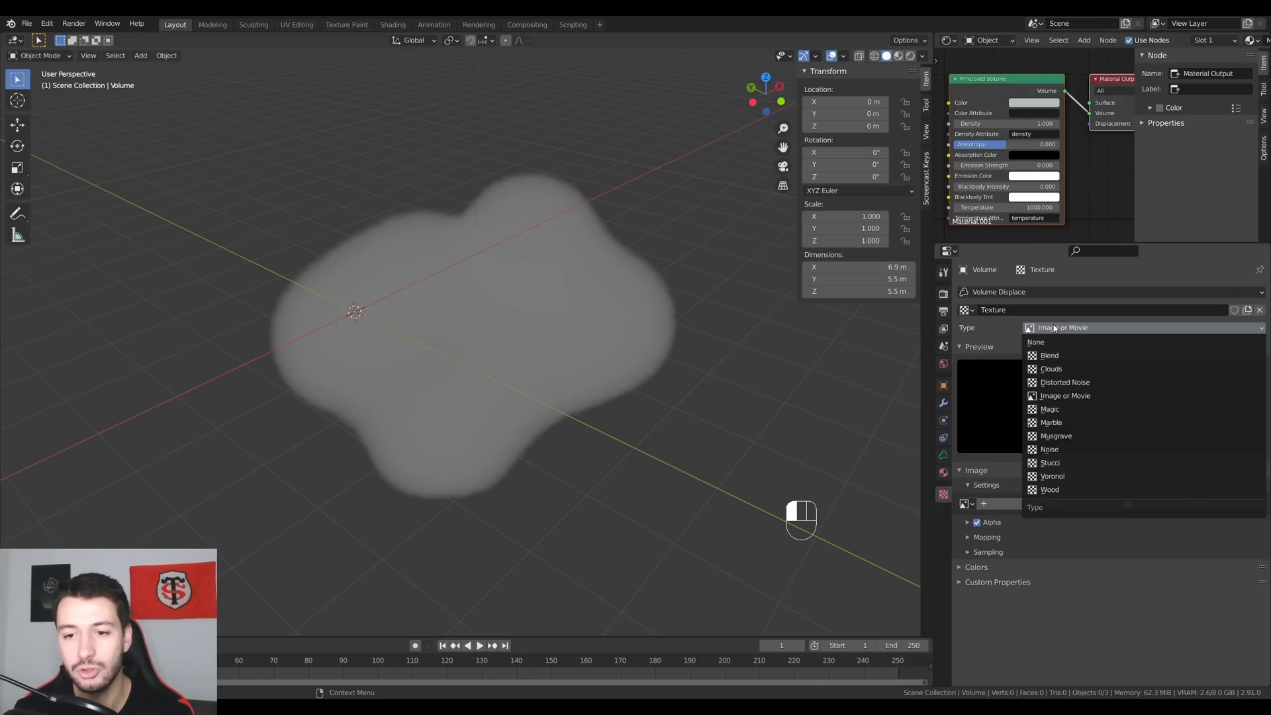
pyautogui.click(1053, 369)
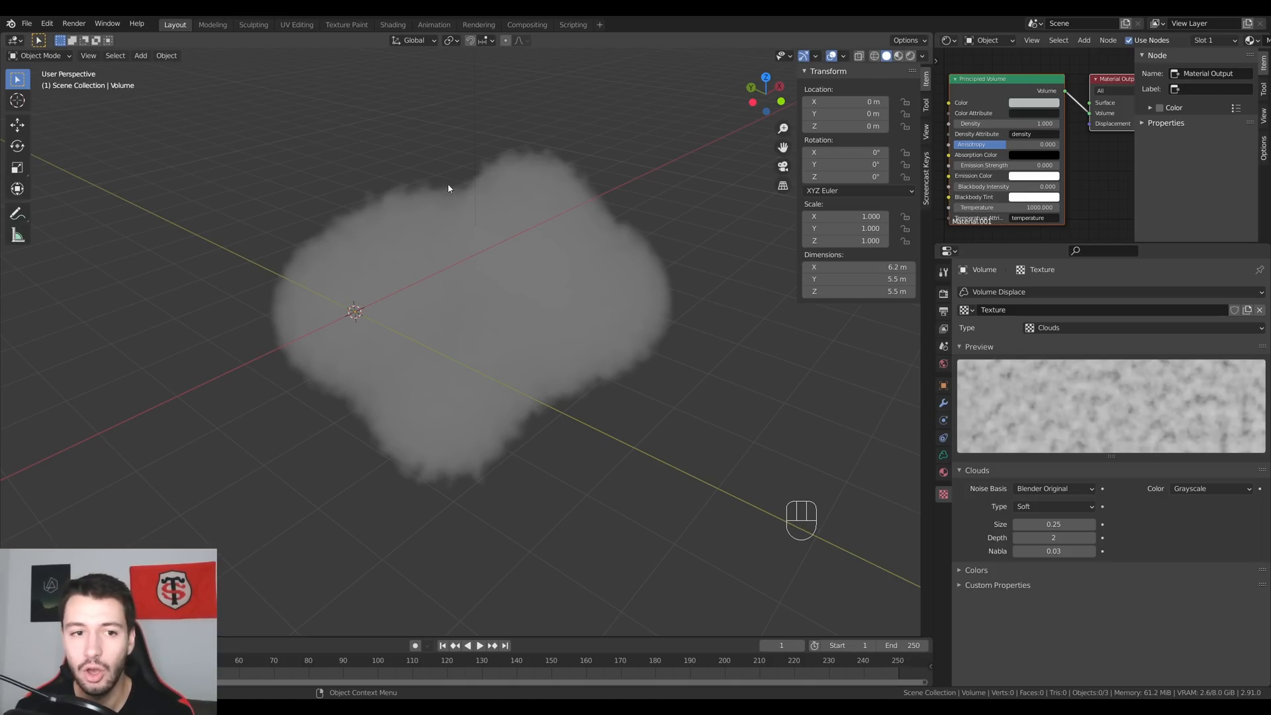
# Try a Volume Displace strength of 0, then set it to 1.
pyautogui.click(944, 403)
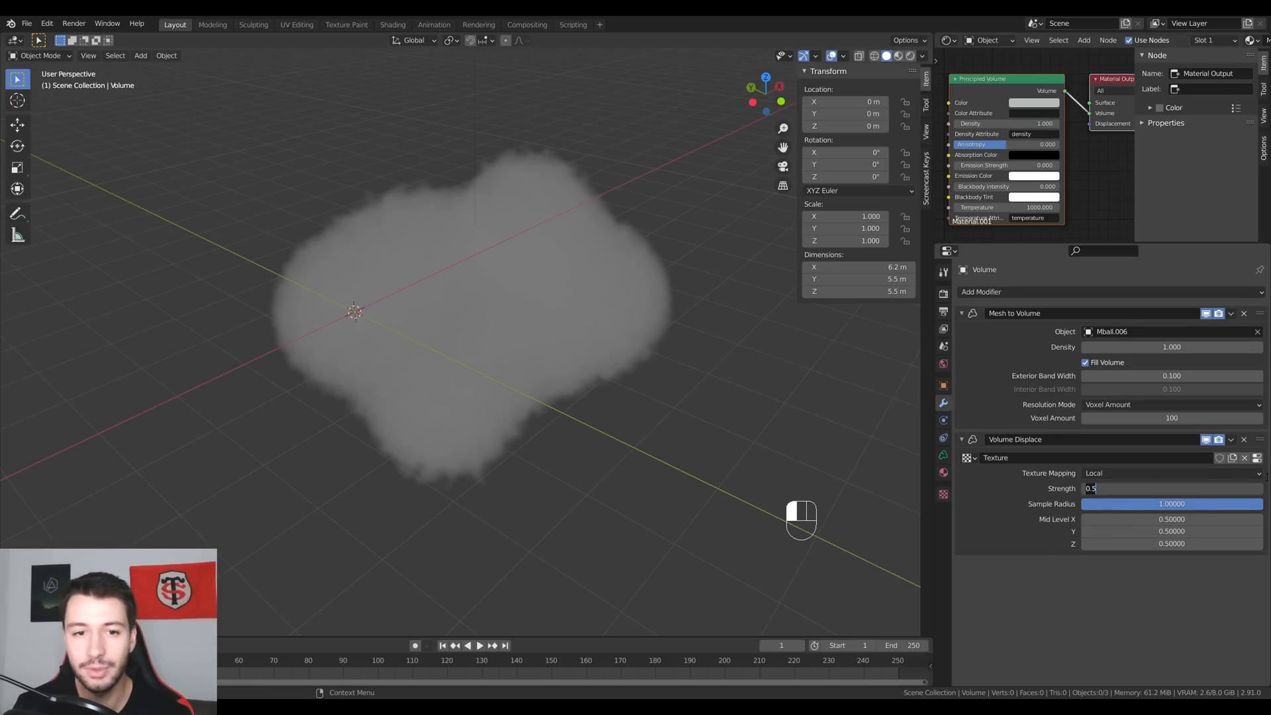
pyautogui.press('BackSpace')
pyautogui.press('BackSpace')
pyautogui.press('Return')
pyautogui.click(1172, 488)
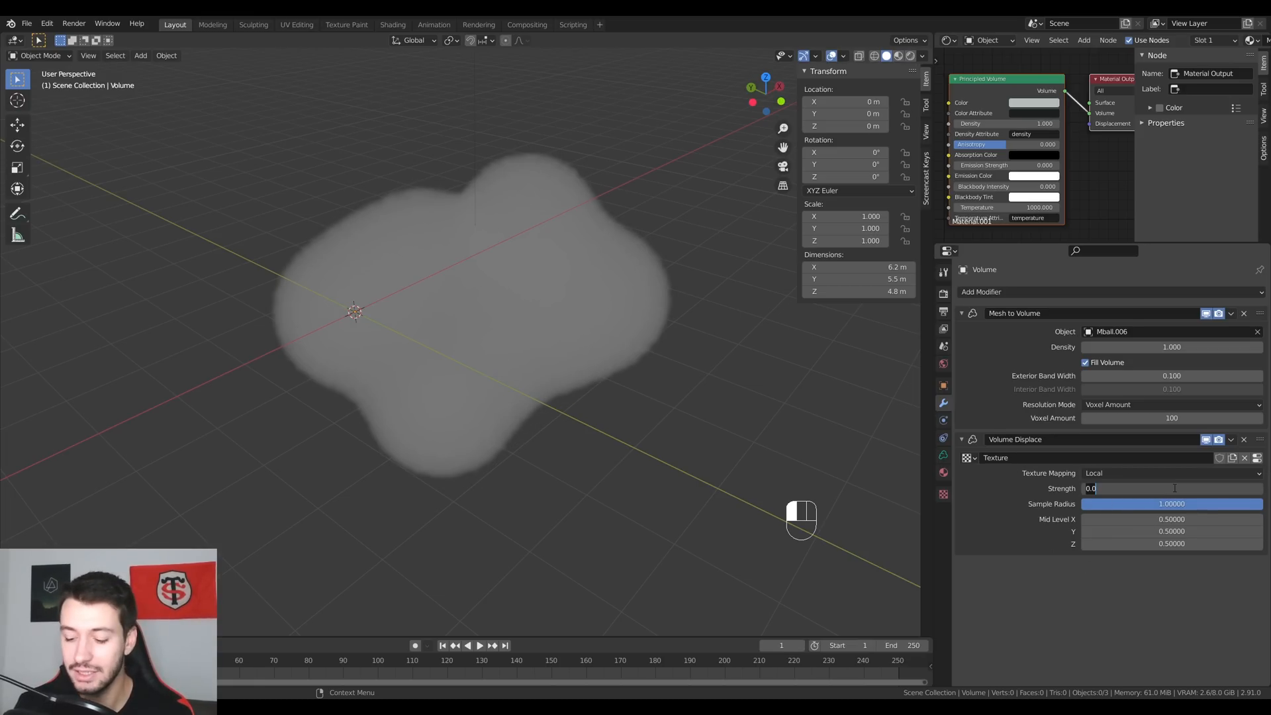
pyautogui.write('1')
pyautogui.press('Return')
# Try a Volume Displace strength of 5 and examine the scattered cloud from several angles.
pyautogui.click(1172, 488)
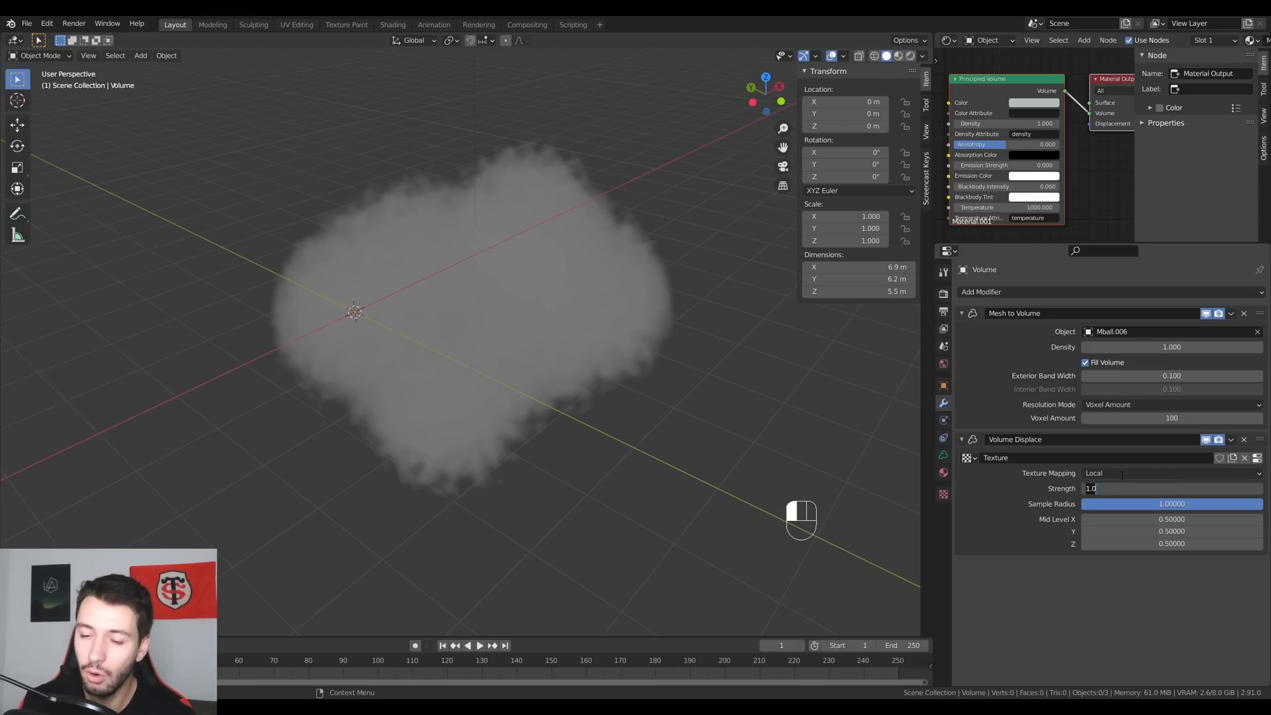
pyautogui.write('5')
pyautogui.press('Return')
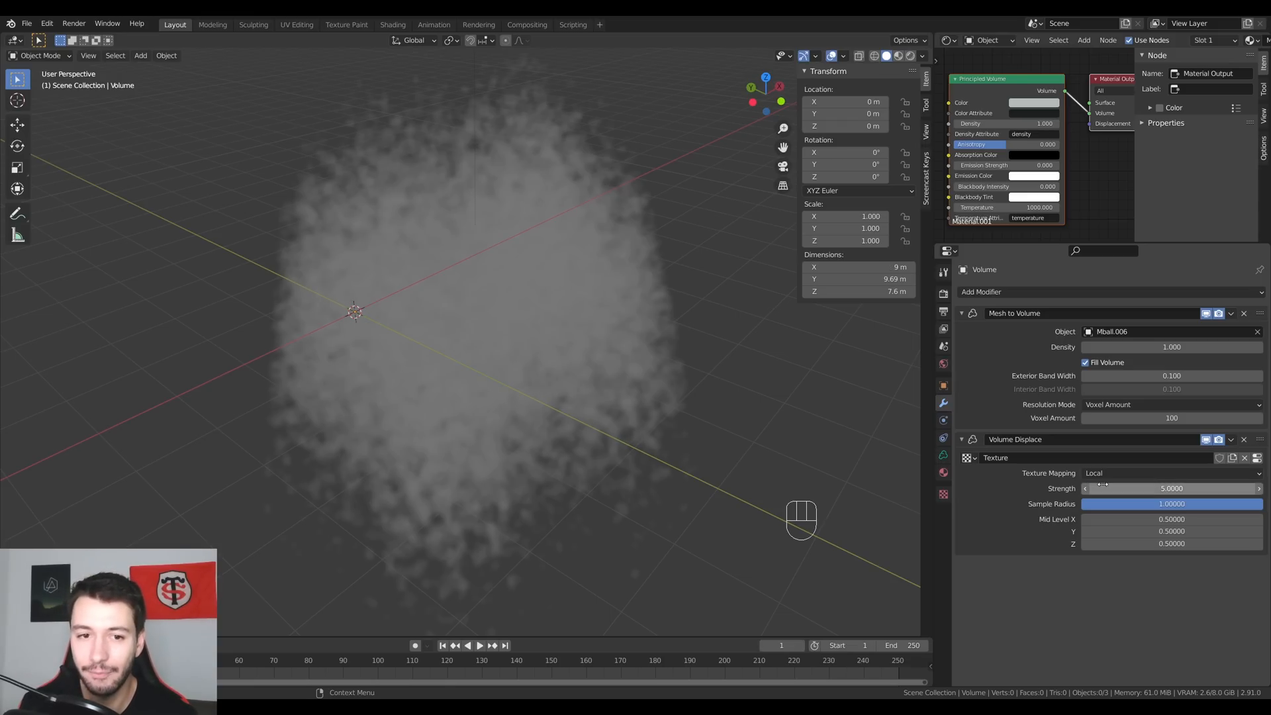
pyautogui.moveTo(596, 371); pyautogui.dragTo(530, 371, button='middle')
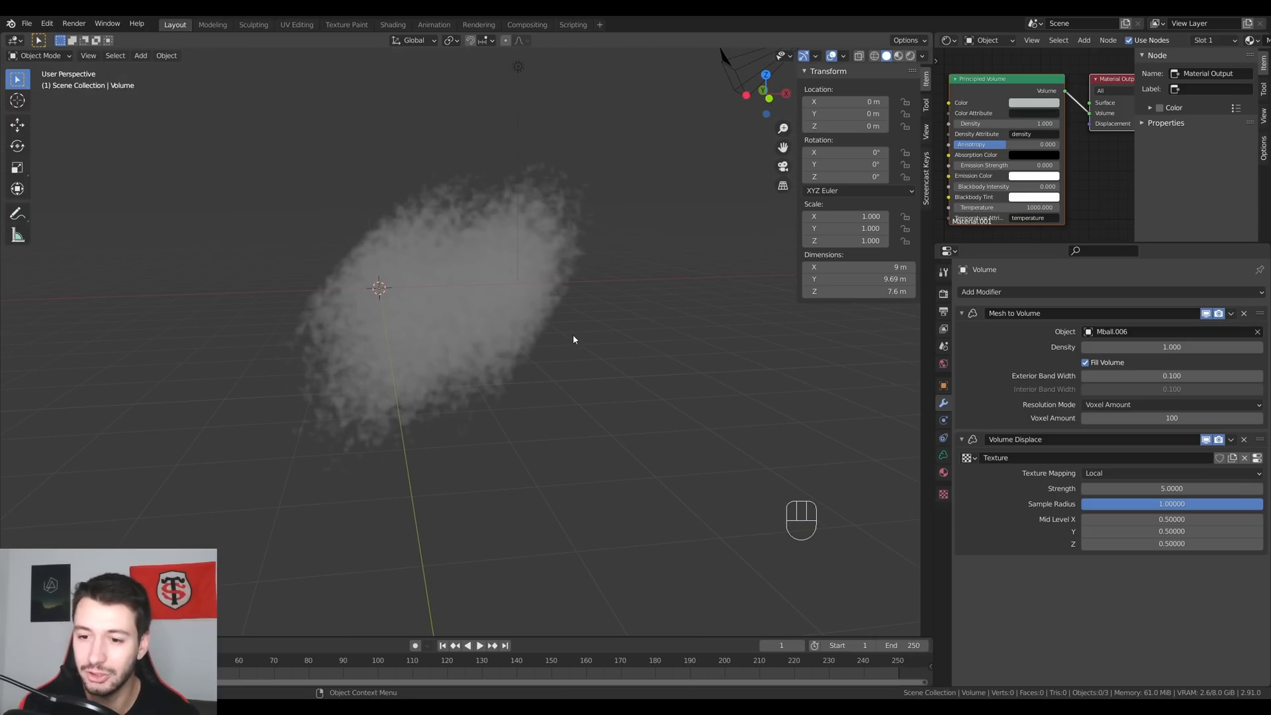
pyautogui.moveTo(609, 459); pyautogui.dragTo(680, 492, button='middle')
# Return the Volume Displace strength to 1 and inspect the cloud's edges.
pyautogui.click(1149, 488)
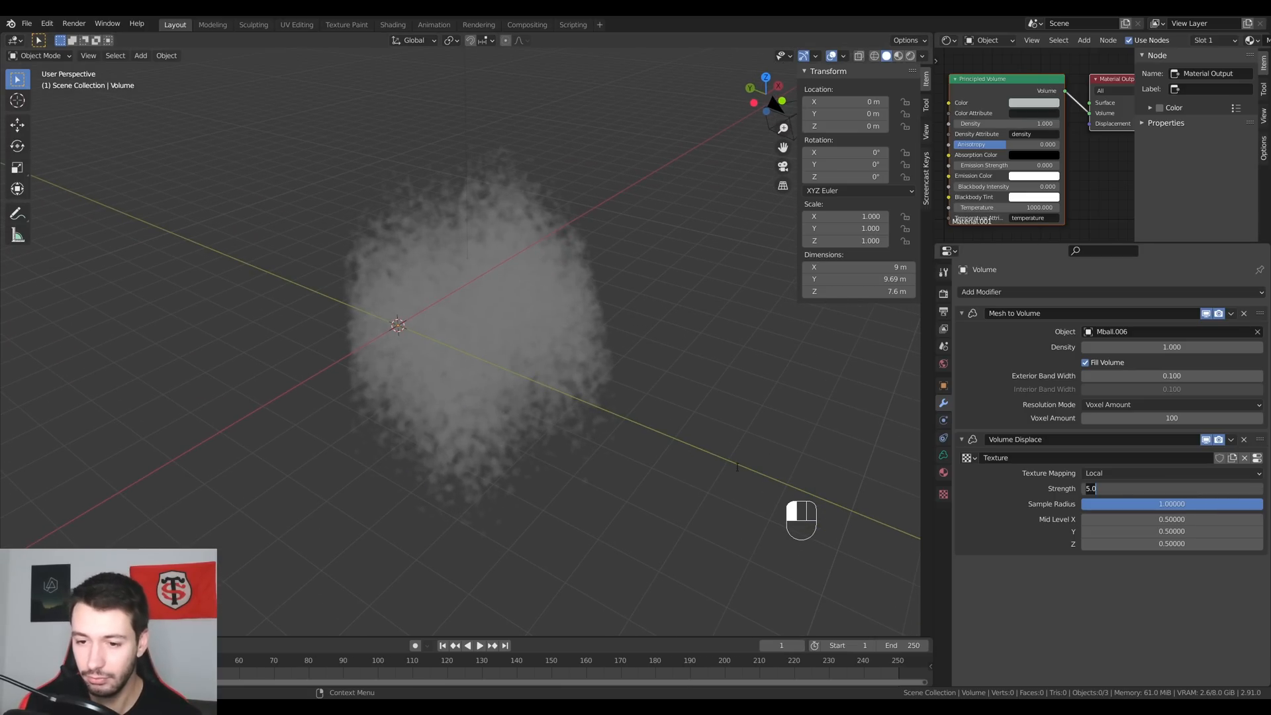
pyautogui.write('1')
pyautogui.press('Return')
pyautogui.scroll(5, 675, 421)
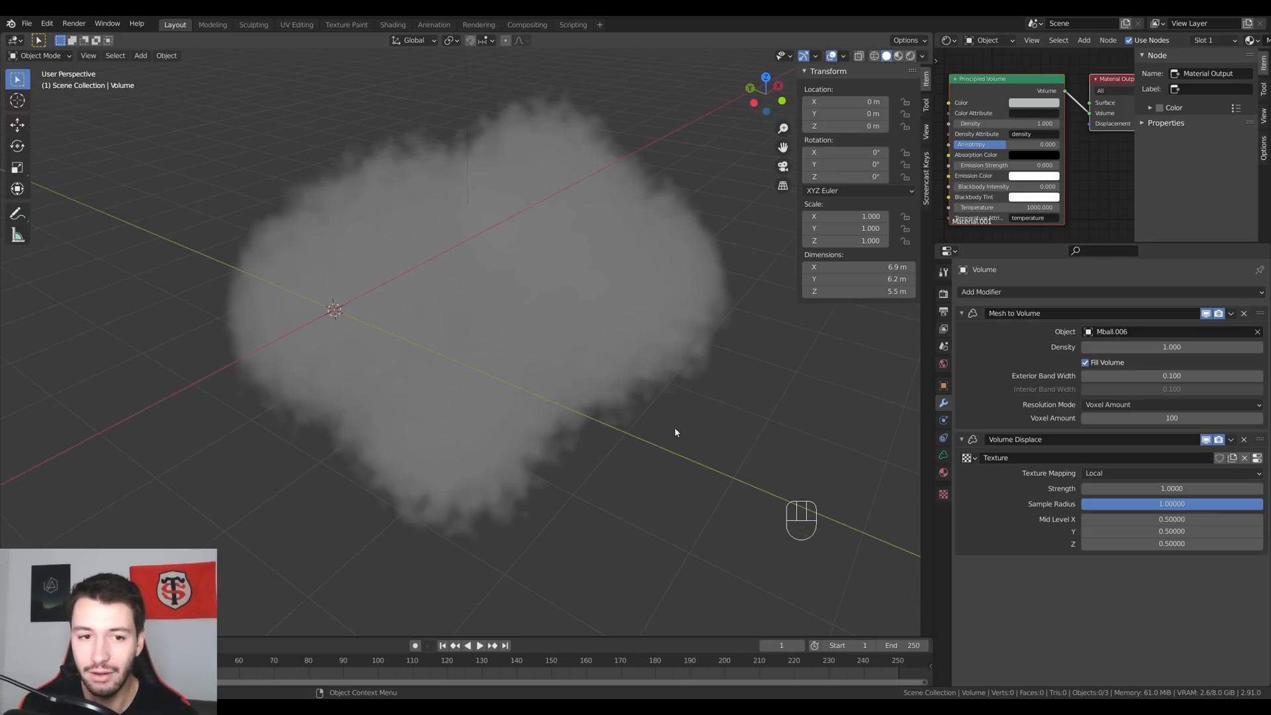
pyautogui.scroll(-4, 668, 404)
pyautogui.moveTo(661, 389); pyautogui.dragTo(499, 327, button='middle')
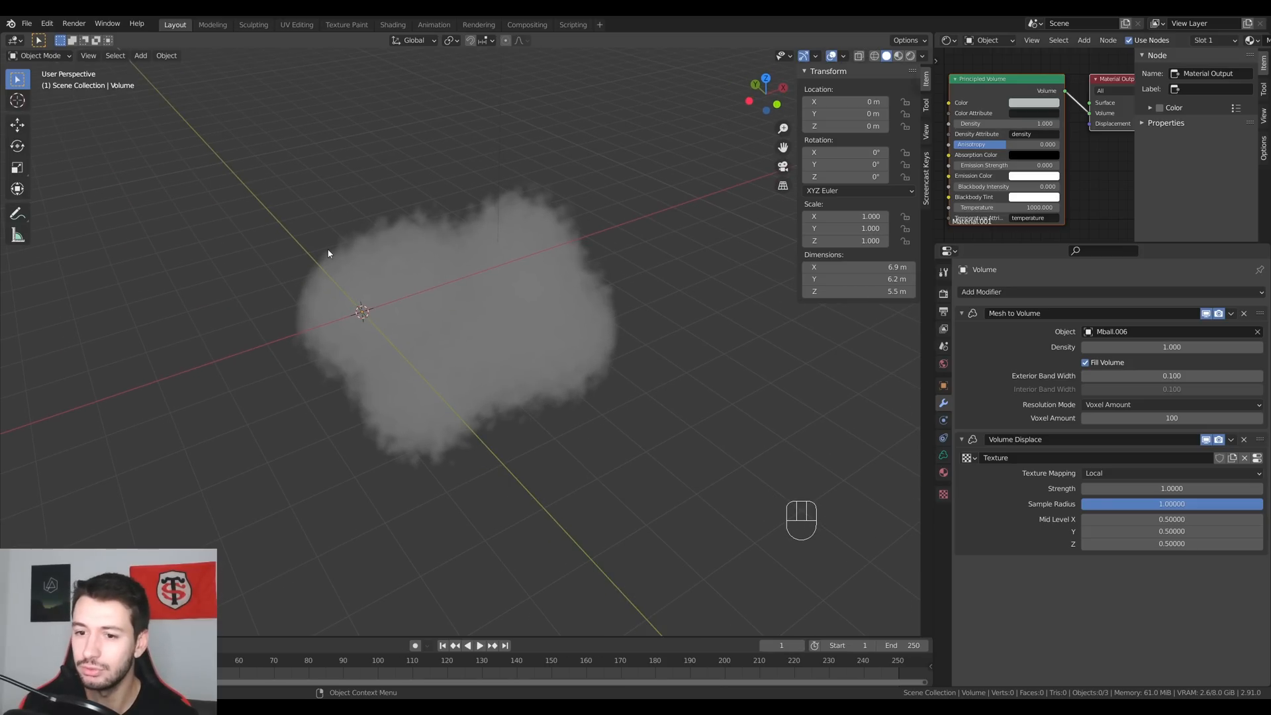
# Toggle the Volume Displace modifier's viewport display and then Fill Volume off and on to compare the cloud's appearance.
pyautogui.click(1208, 442)
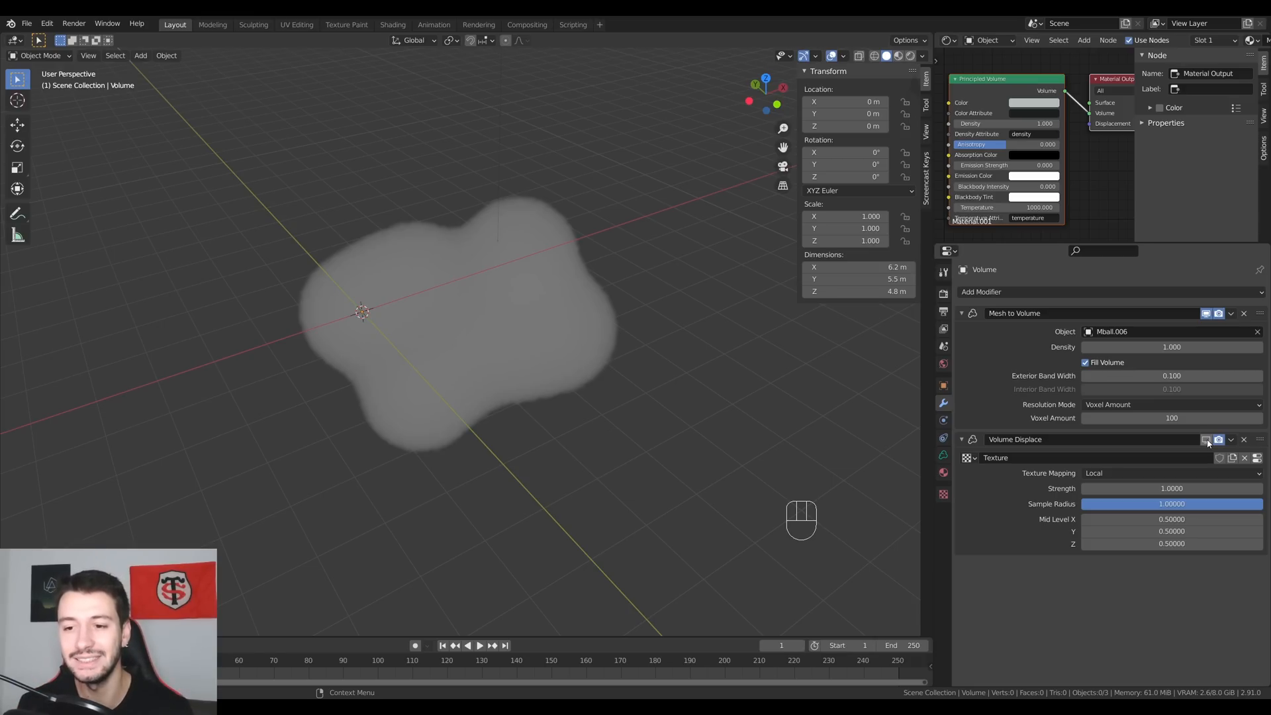
pyautogui.click(1208, 442)
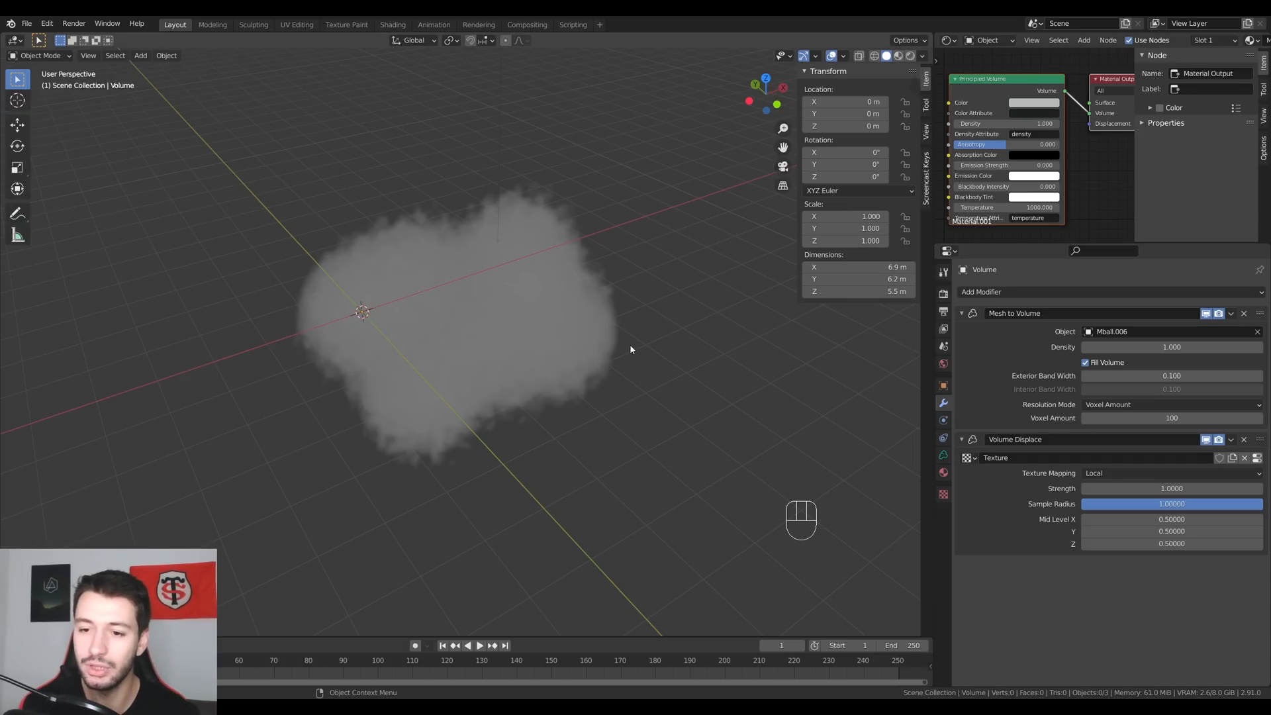
pyautogui.click(1086, 363)
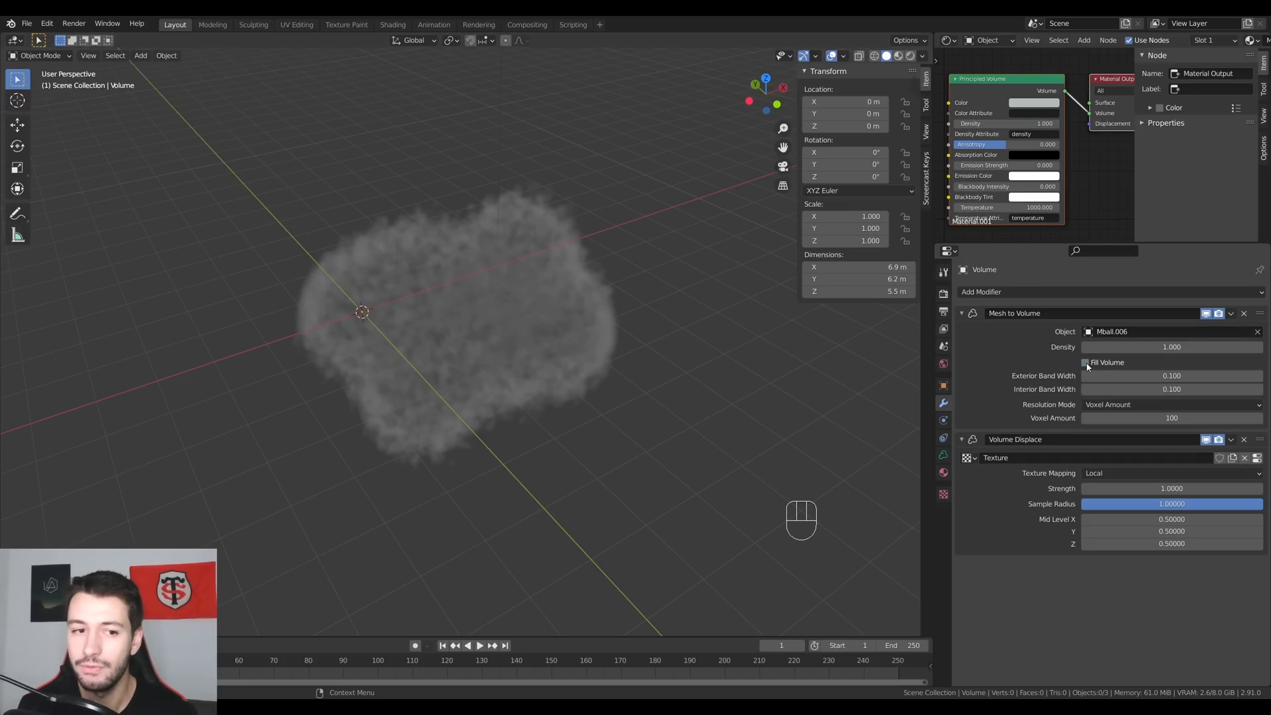
pyautogui.click(1086, 363)
pyautogui.moveTo(570, 445); pyautogui.dragTo(629, 423, button='middle')
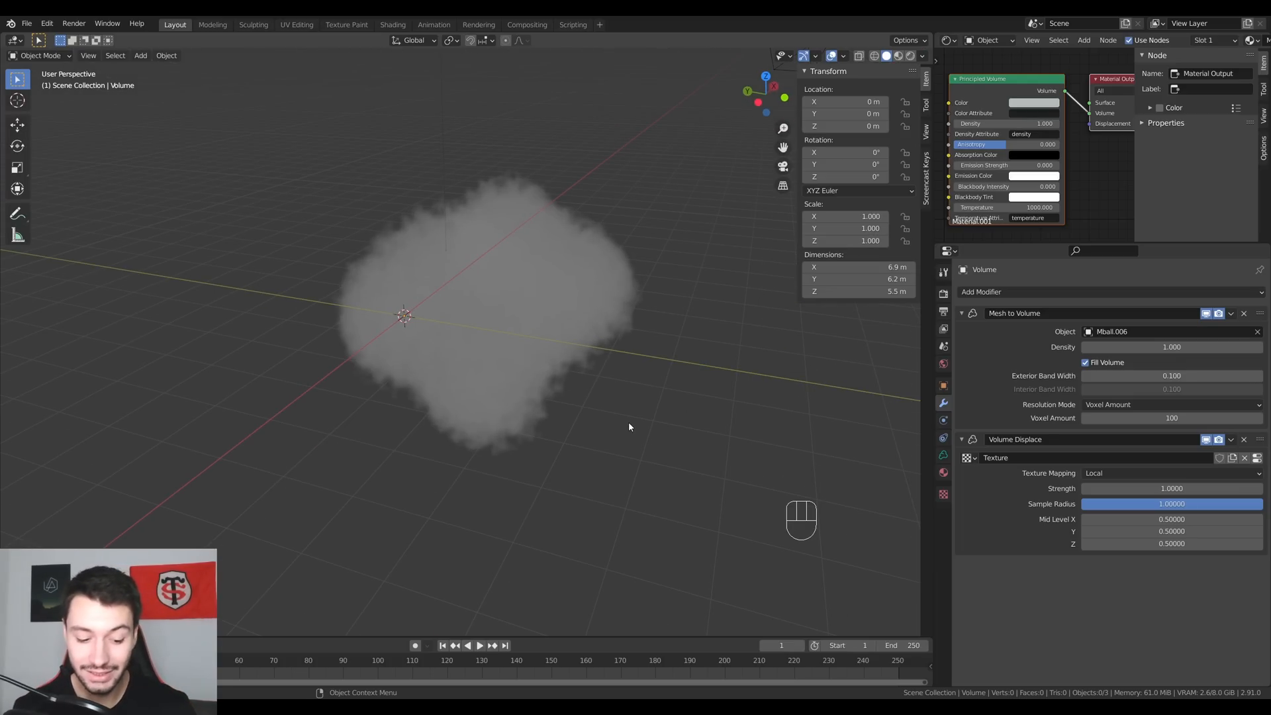
# Add a cube, move it about 5.9 m along the Y axis, and scale it down to about 0.115.
pyautogui.hotkey('shift', 'a')
pyautogui.moveTo(629, 424)
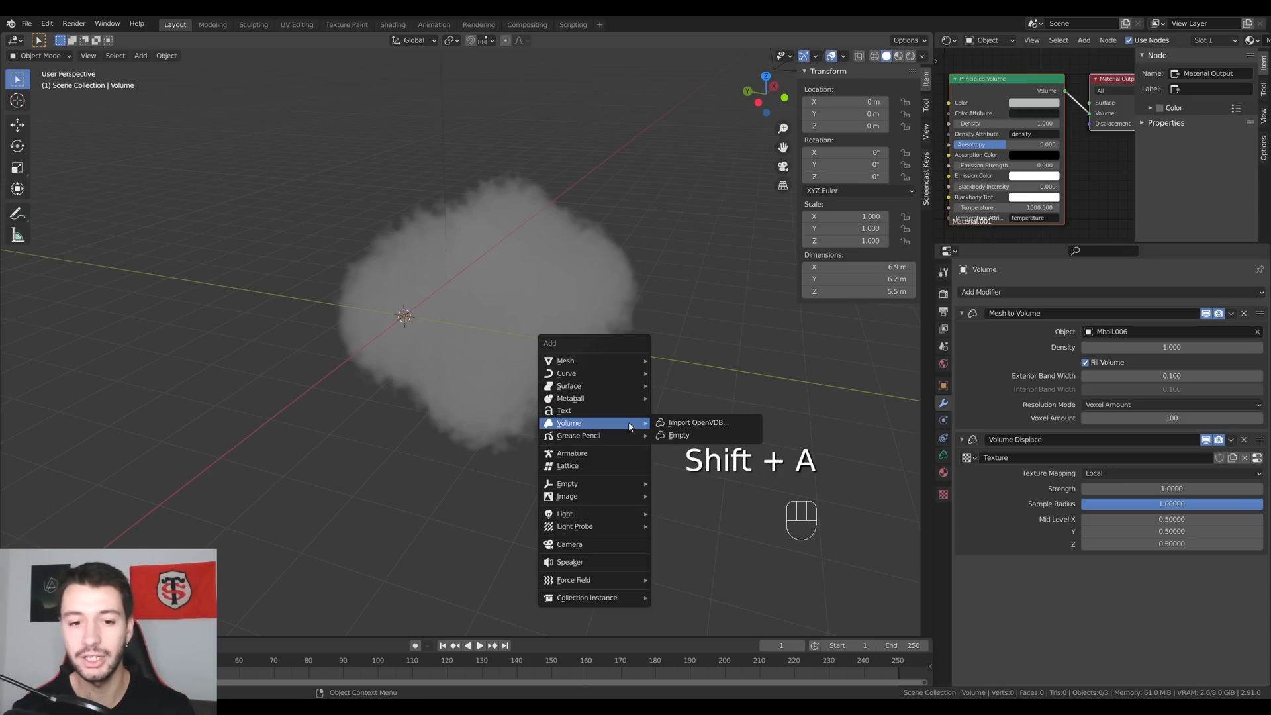
pyautogui.moveTo(569, 361)
pyautogui.click(686, 362)
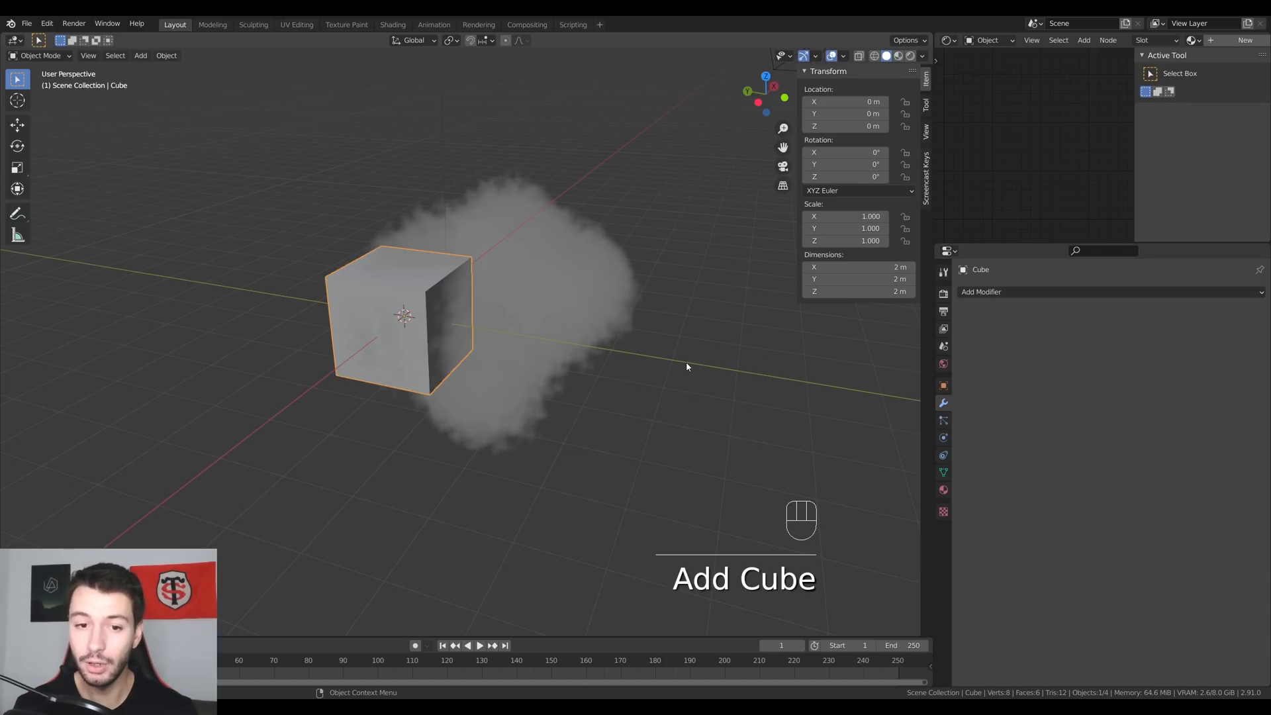
pyautogui.press('g')
pyautogui.press('y')
pyautogui.click(397, 451)
pyautogui.press('s')
pyautogui.click(232, 327)
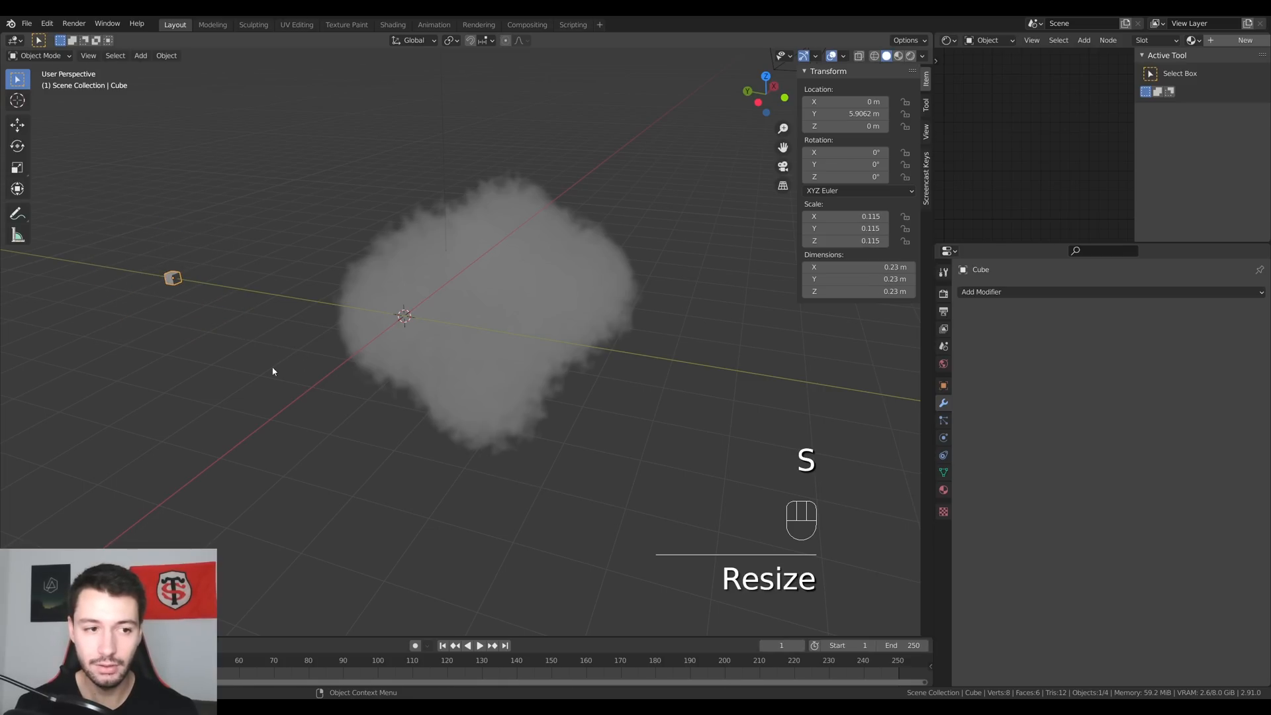
# Add a Volume to Mesh modifier to the cube and pick the Volume cloud as its source object.
pyautogui.click(1011, 292)
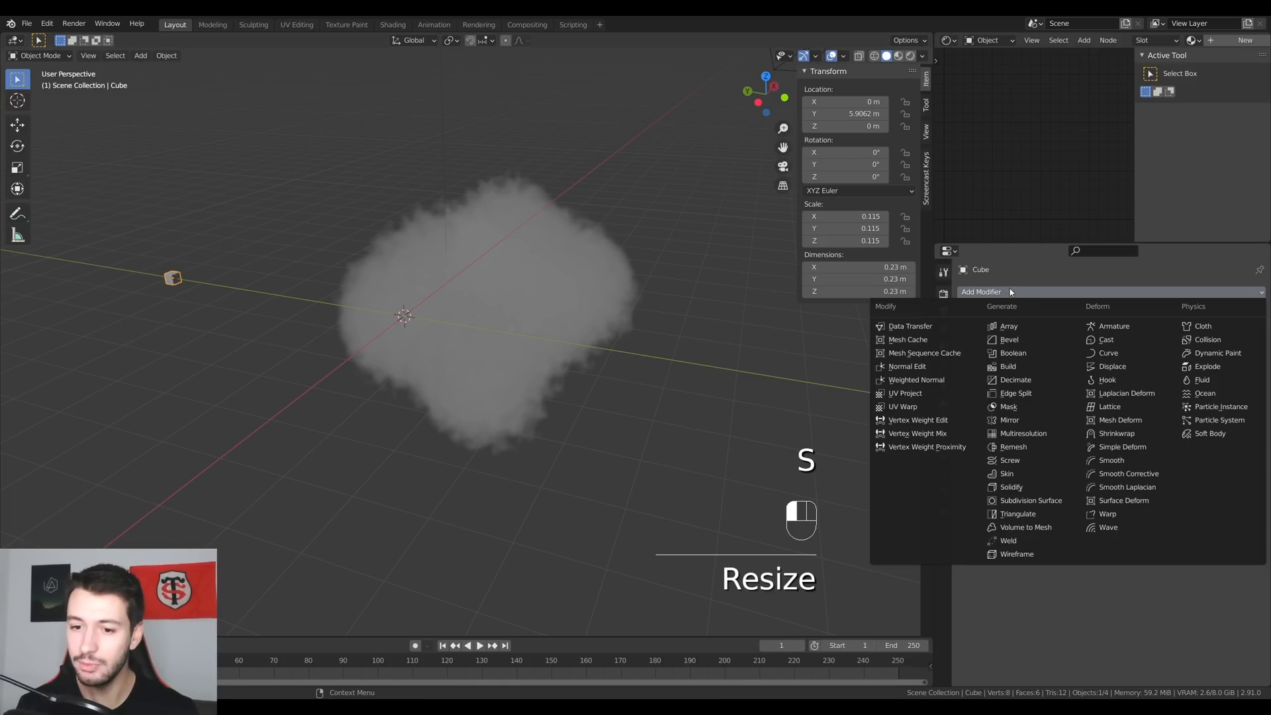
pyautogui.click(1037, 530)
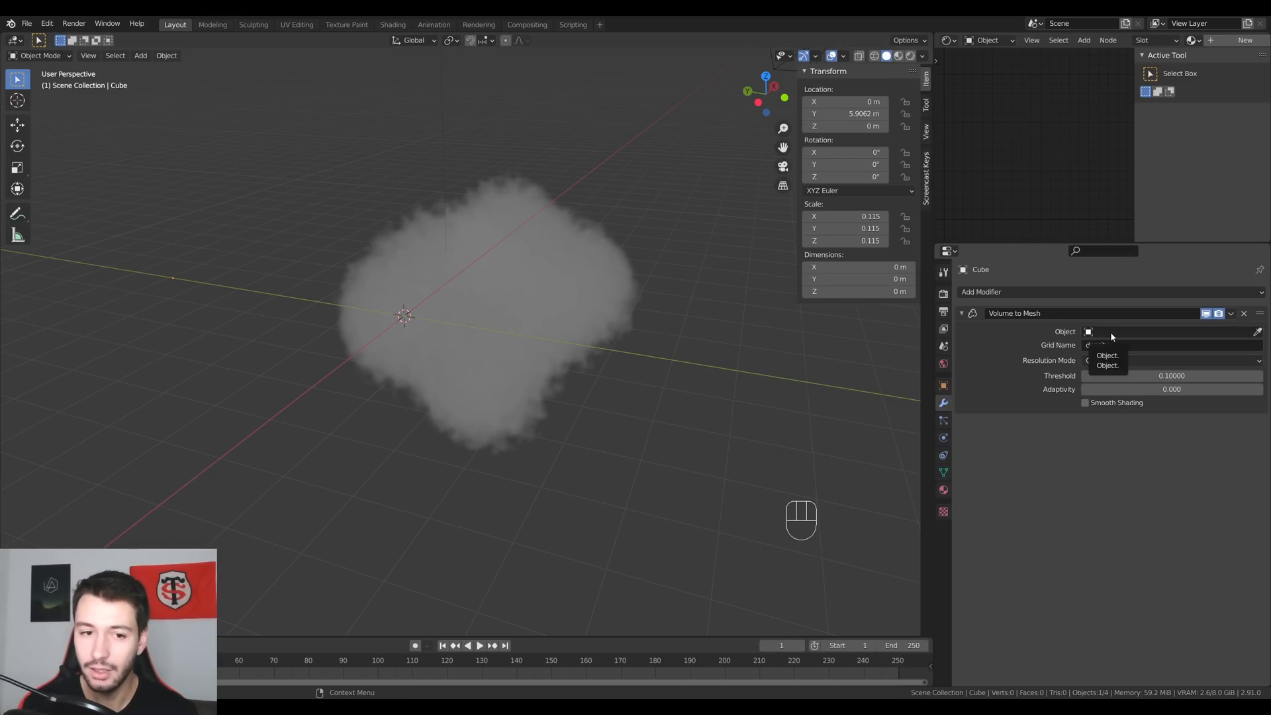
pyautogui.click(1257, 331)
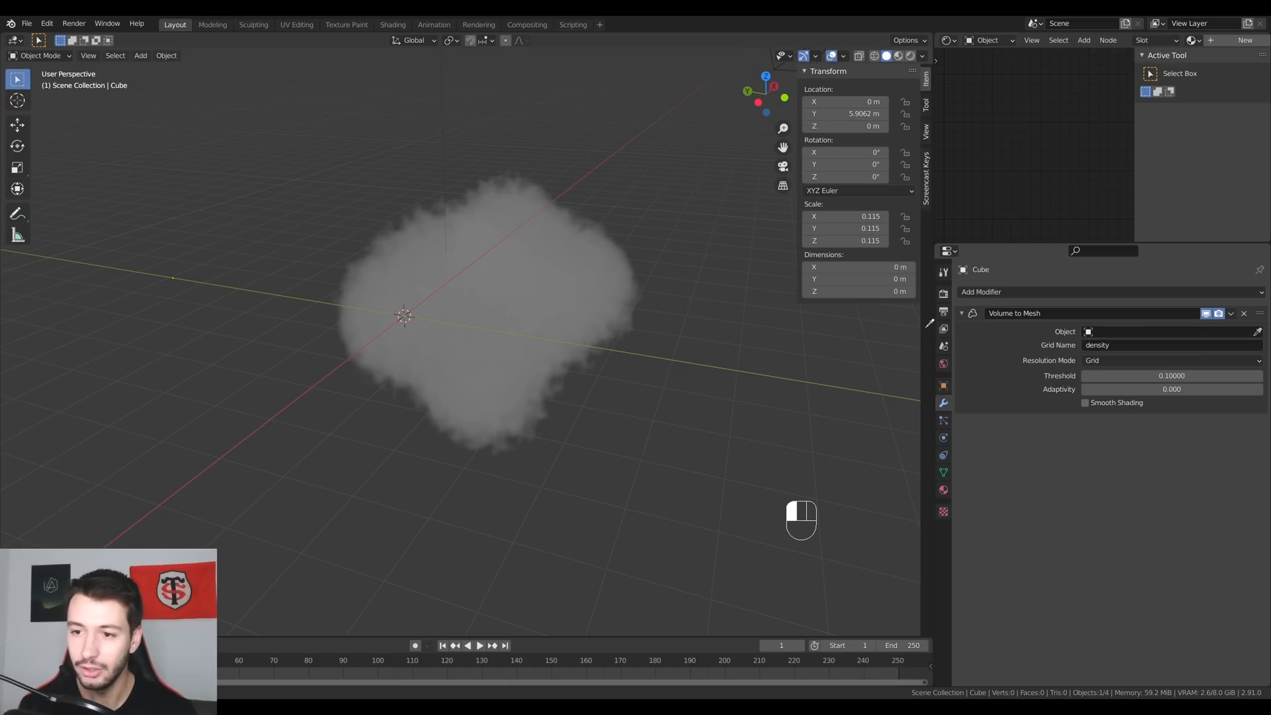
pyautogui.click(494, 275)
pyautogui.moveTo(494, 274); pyautogui.dragTo(608, 352, button='middle')
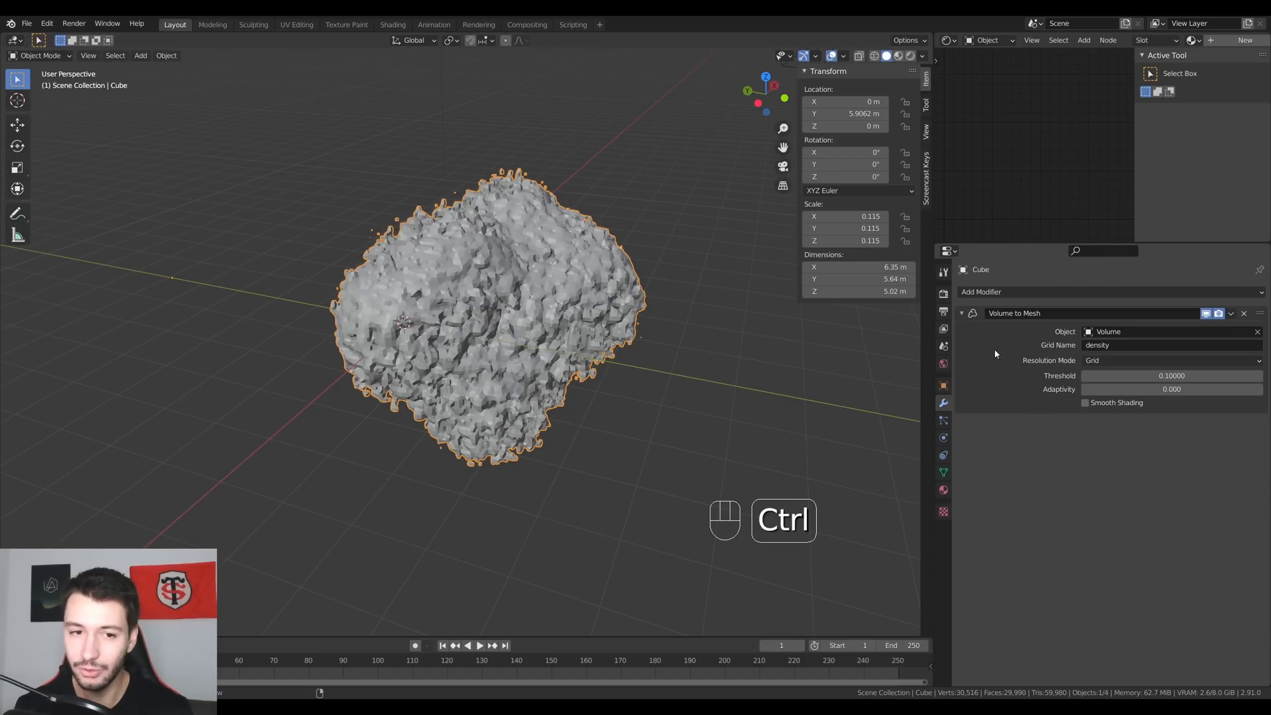
# Apply the Volume to Mesh modifier on the cube and move the resulting mesh about 9.19 m along the Y axis.
pyautogui.hotkey('ctrl', 'a')
pyautogui.press('g')
pyautogui.press('y')
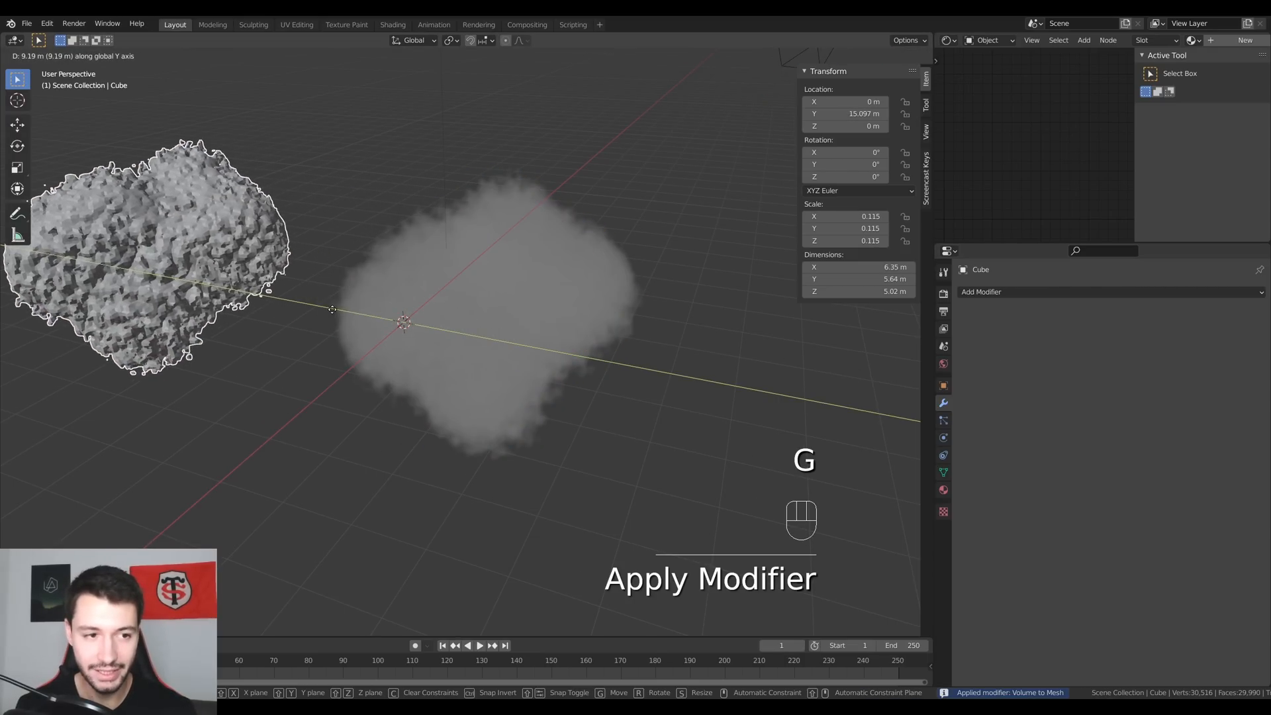
pyautogui.click(298, 308)
# Apply smooth shading to the mesh made from the cloud volume.
pyautogui.keyDown('shift'); pyautogui.moveTo(298, 309); pyautogui.dragTo(593, 370, button='middle'); pyautogui.keyUp('shift')
pyautogui.scroll(2, 593, 371)
pyautogui.rightClick(410, 275)
pyautogui.click(410, 276)
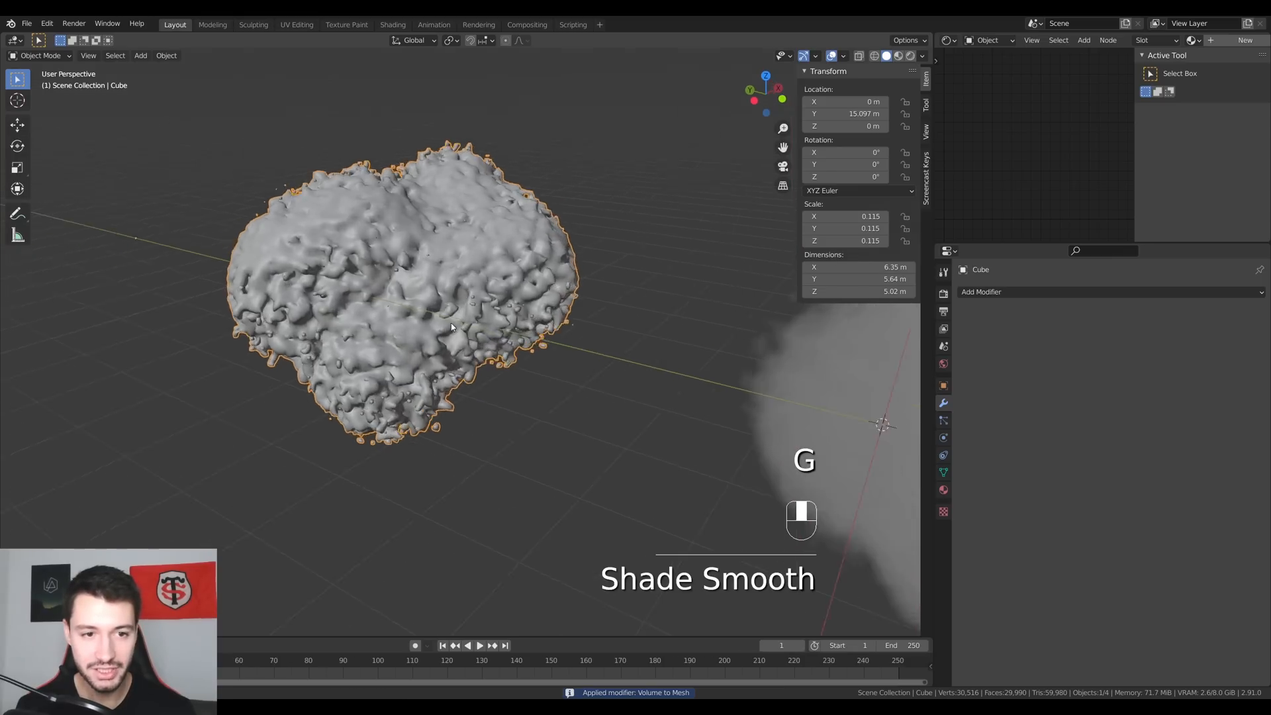
pyautogui.moveTo(410, 275); pyautogui.dragTo(485, 317, button='middle')
# Add a Subdivision Surface modifier to the cloud mesh and inspect its surface up close.
pyautogui.click(1029, 296)
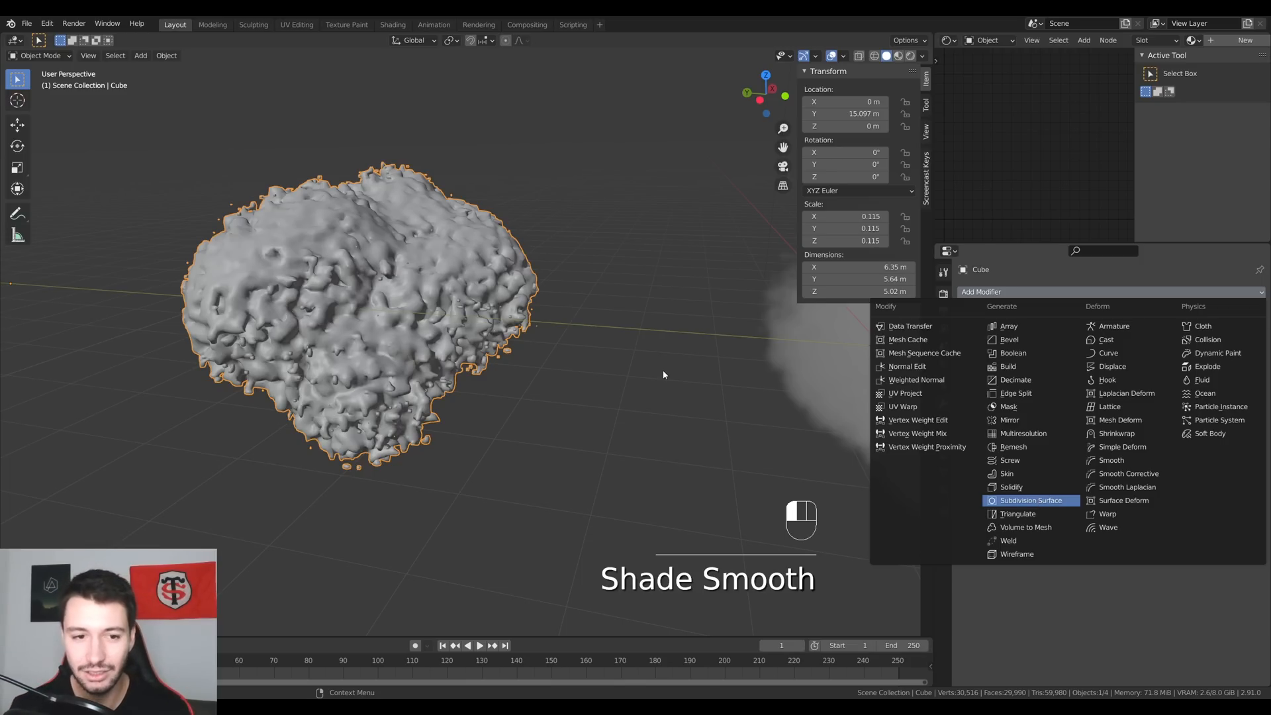
pyautogui.moveTo(401, 295); pyautogui.dragTo(490, 345, button='middle')
pyautogui.scroll(2, 490, 344)
pyautogui.keyDown('shift'); pyautogui.moveTo(424, 384); pyautogui.dragTo(407, 285, button='middle'); pyautogui.keyUp('shift')
pyautogui.scroll(5, 490, 305)
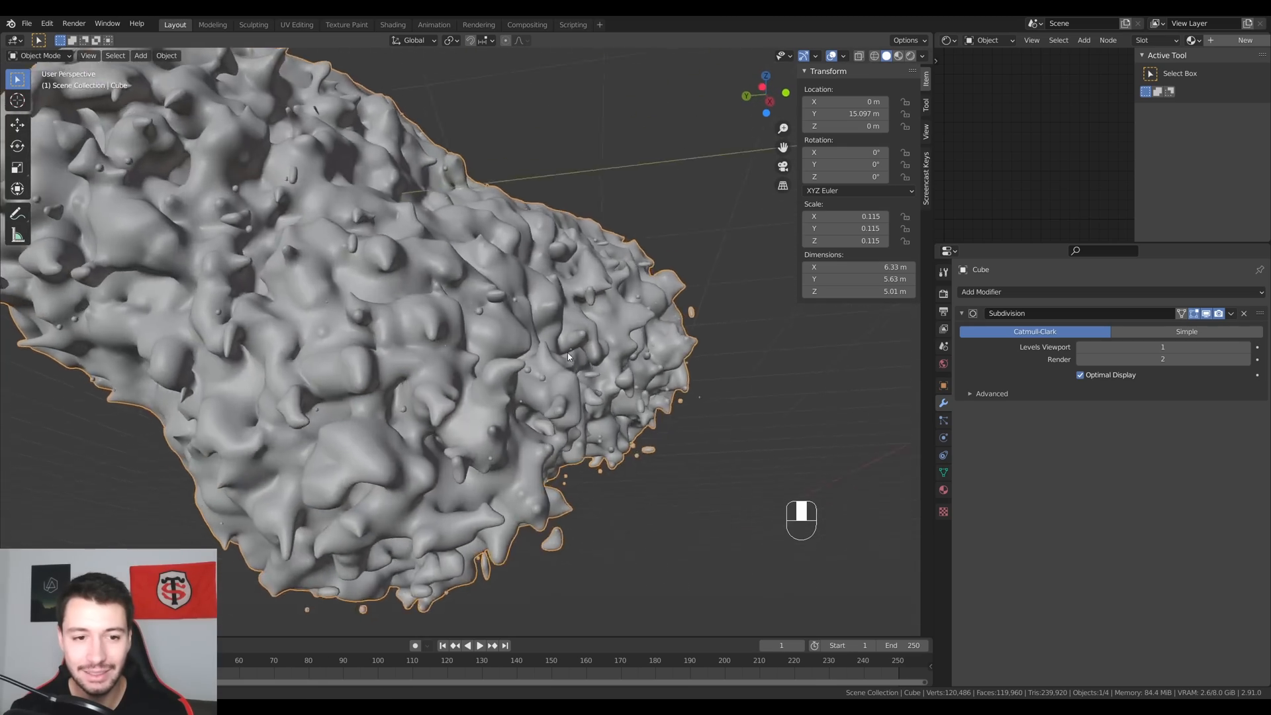
pyautogui.moveTo(567, 357); pyautogui.dragTo(185, 380, button='middle')
pyautogui.scroll(-5, 586, 355)
pyautogui.scroll(-4, 191, 380)
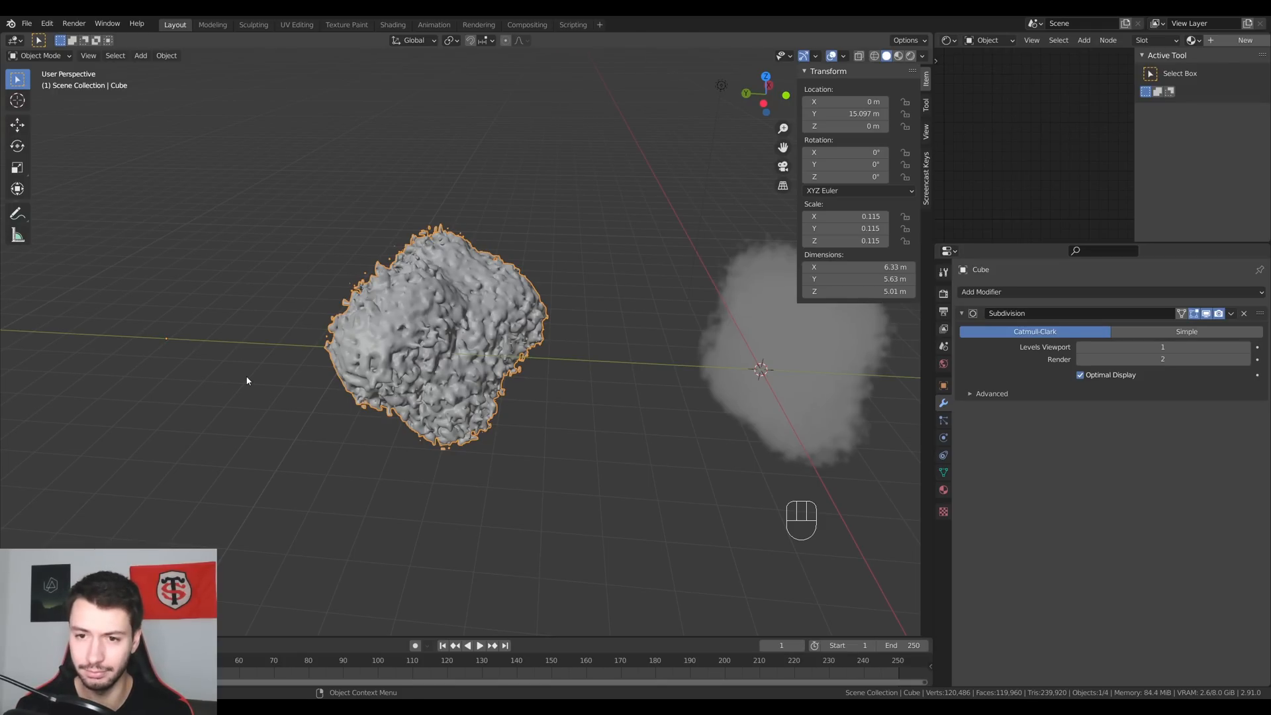
# Start a new file without saving the current changes, and delete the default cube.
pyautogui.click(26, 23)
pyautogui.moveTo(44, 38)
pyautogui.click(190, 39)
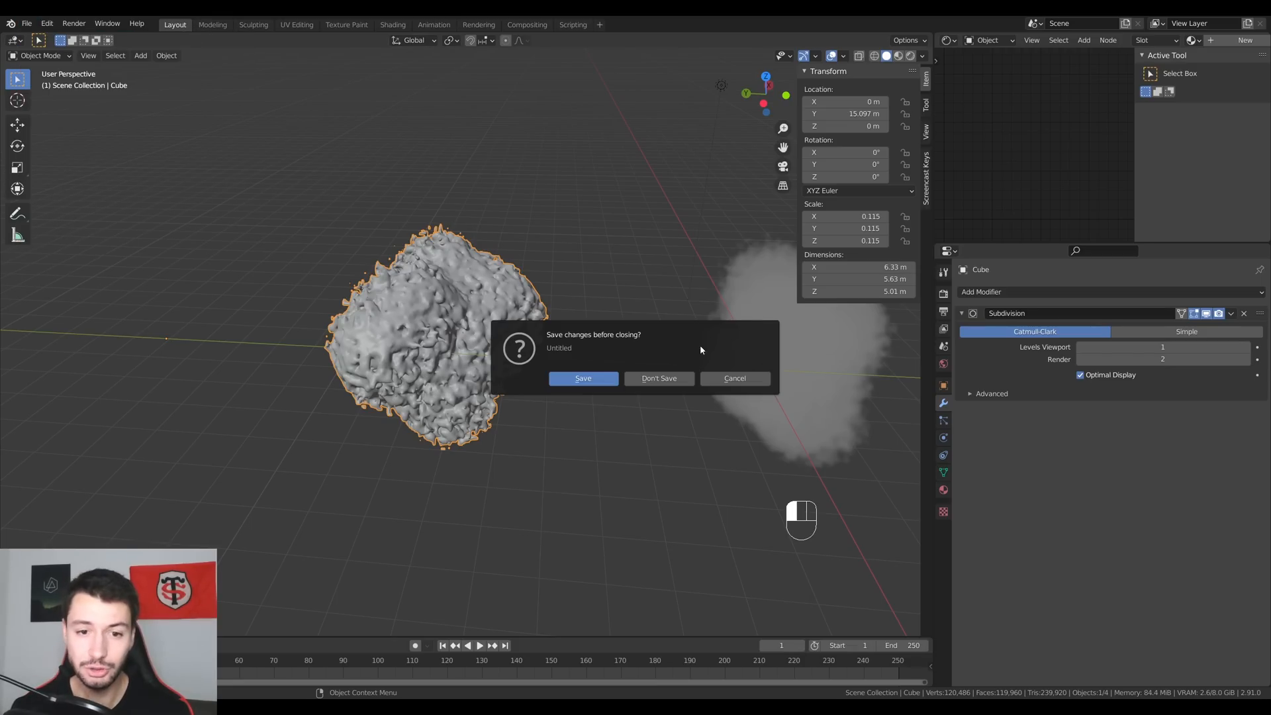
pyautogui.click(675, 382)
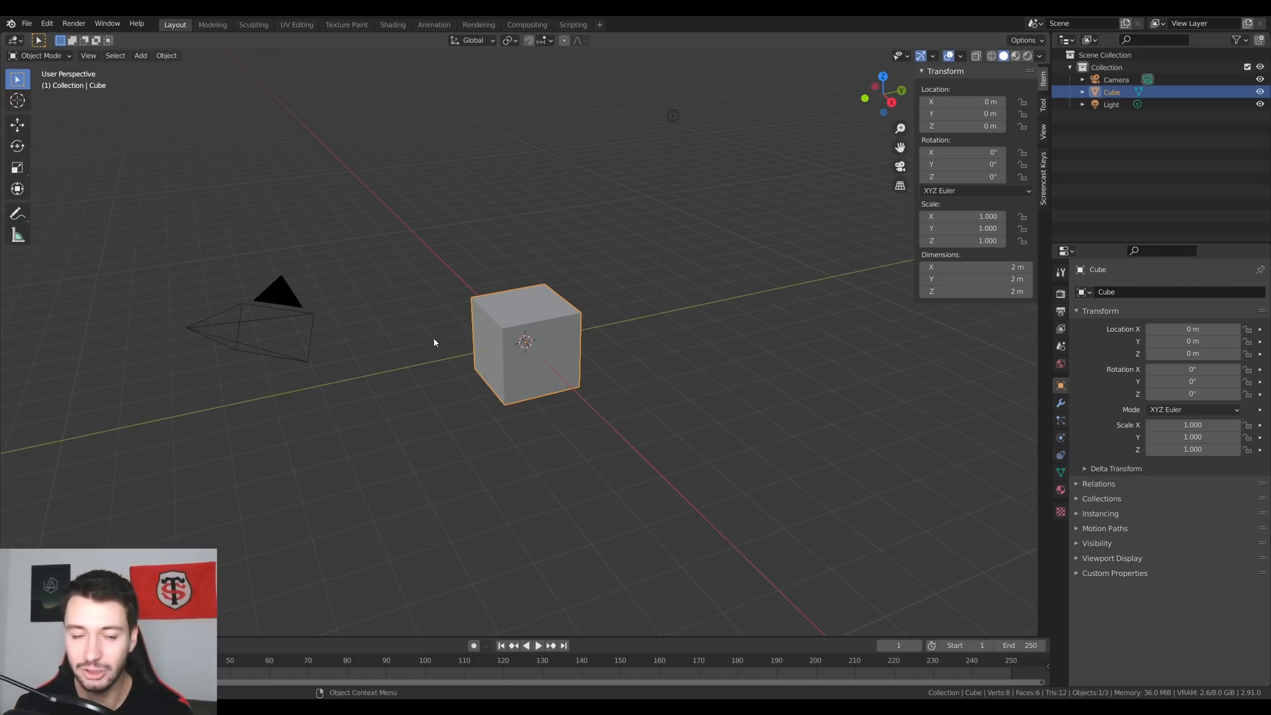
pyautogui.moveTo(518, 380); pyautogui.dragTo(540, 372, button='middle')
pyautogui.press('Delete')
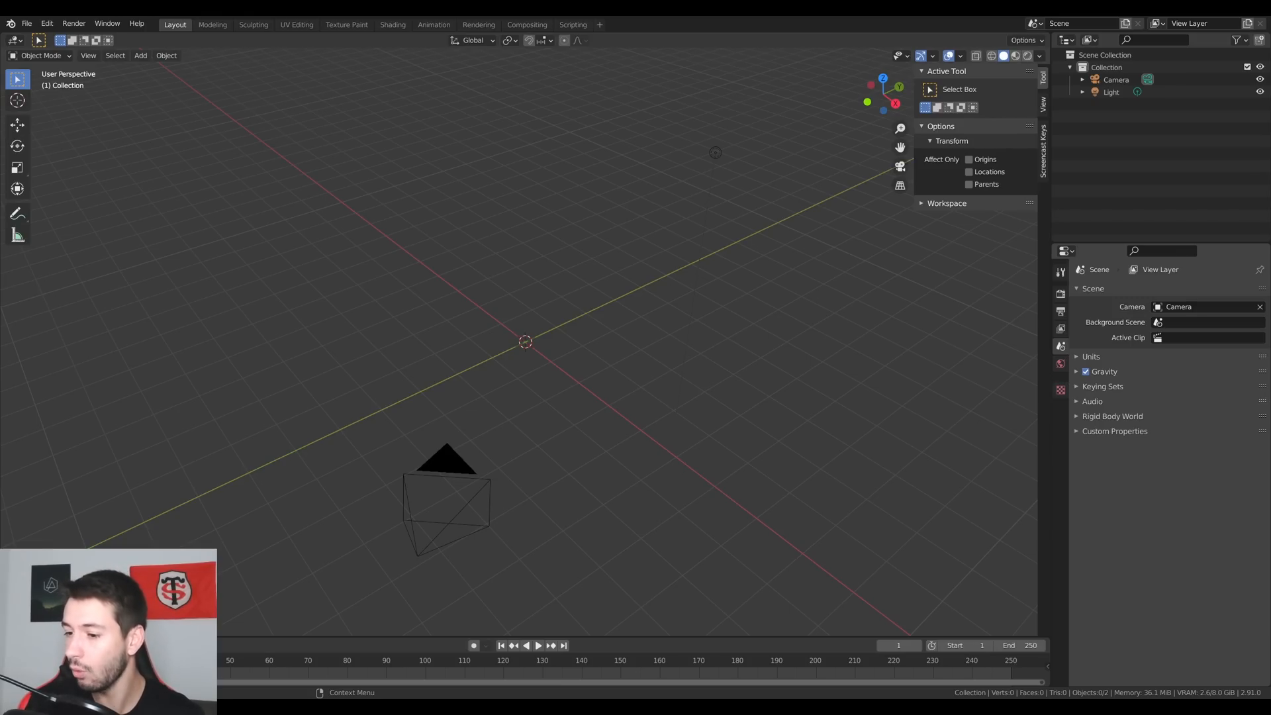
# Place the Batman logo image in the scene as an empty from the top view and reset its location to the origin.
pyautogui.moveTo(502, 405); pyautogui.dragTo(526, 417, button='middle')
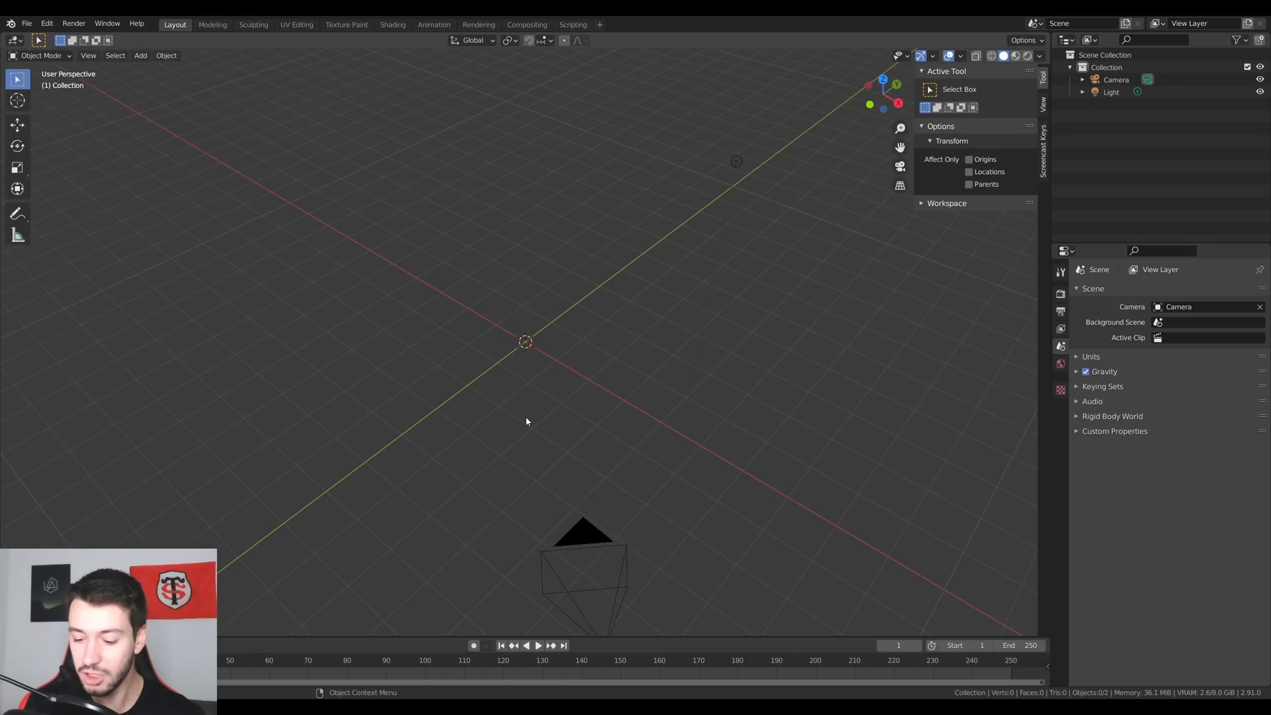
pyautogui.press('KP_7')
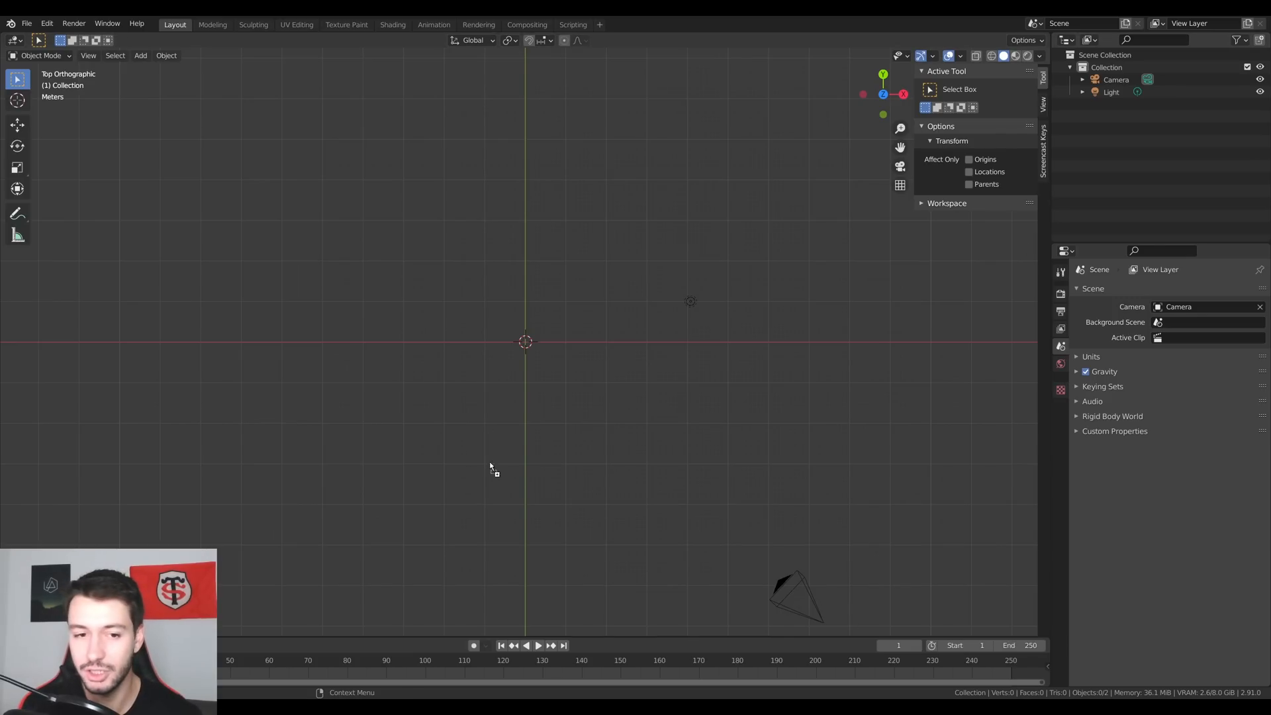
pyautogui.moveTo(490, 464); pyautogui.dragTo(522, 341)
pyautogui.scroll(5, 525, 403)
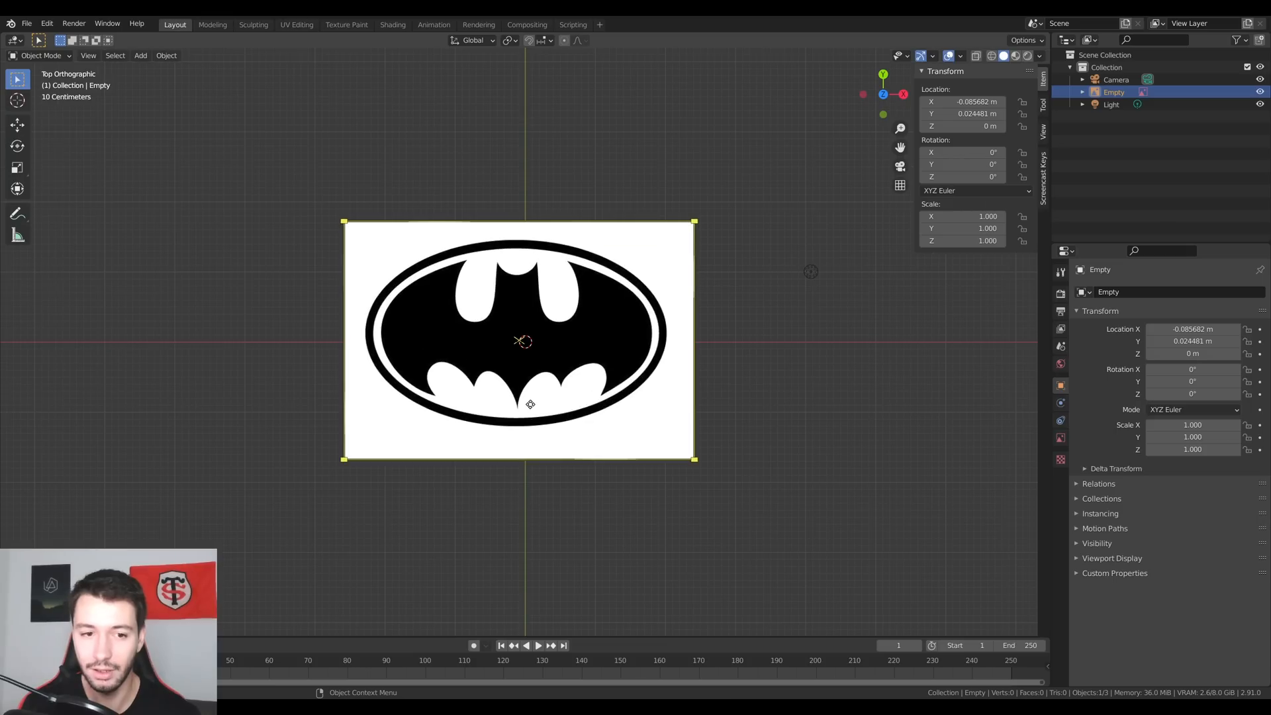
pyautogui.scroll(-1, 531, 406)
pyautogui.hotkey('alt', 'g')
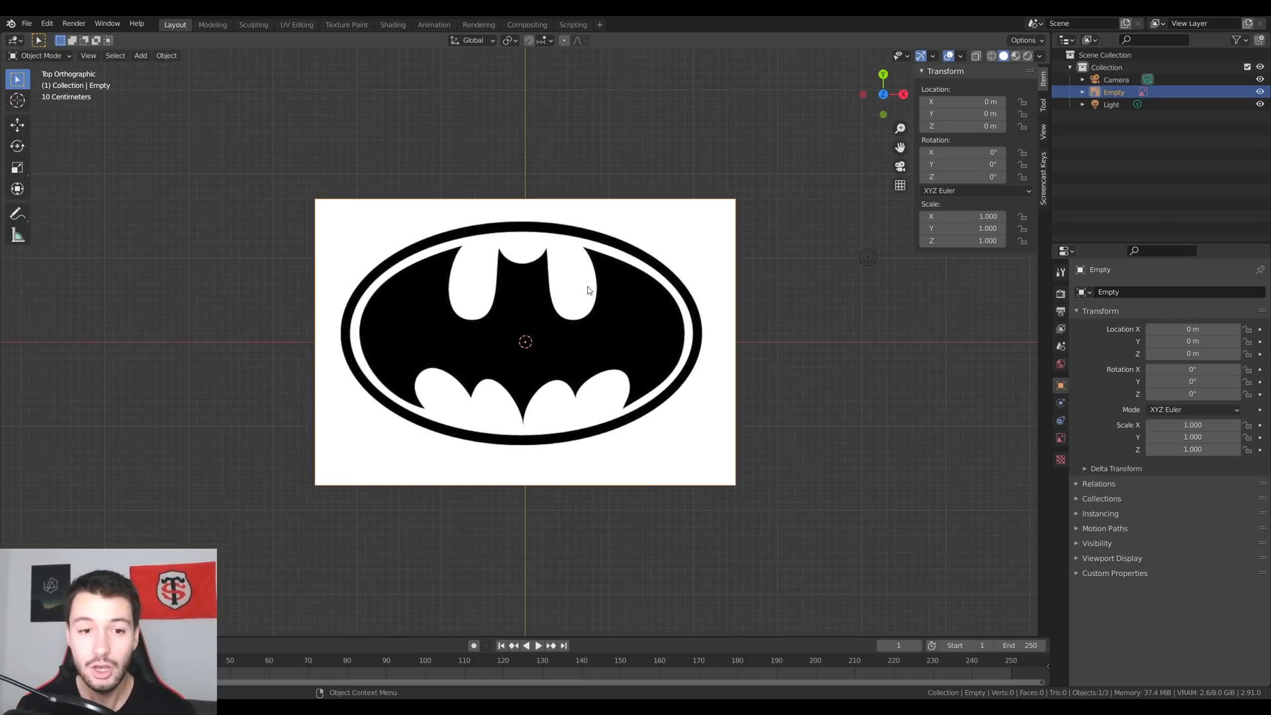
# Trace the Batman logo image to a Grease Pencil object.
pyautogui.moveTo(740, 548); pyautogui.dragTo(668, 385, button='middle')
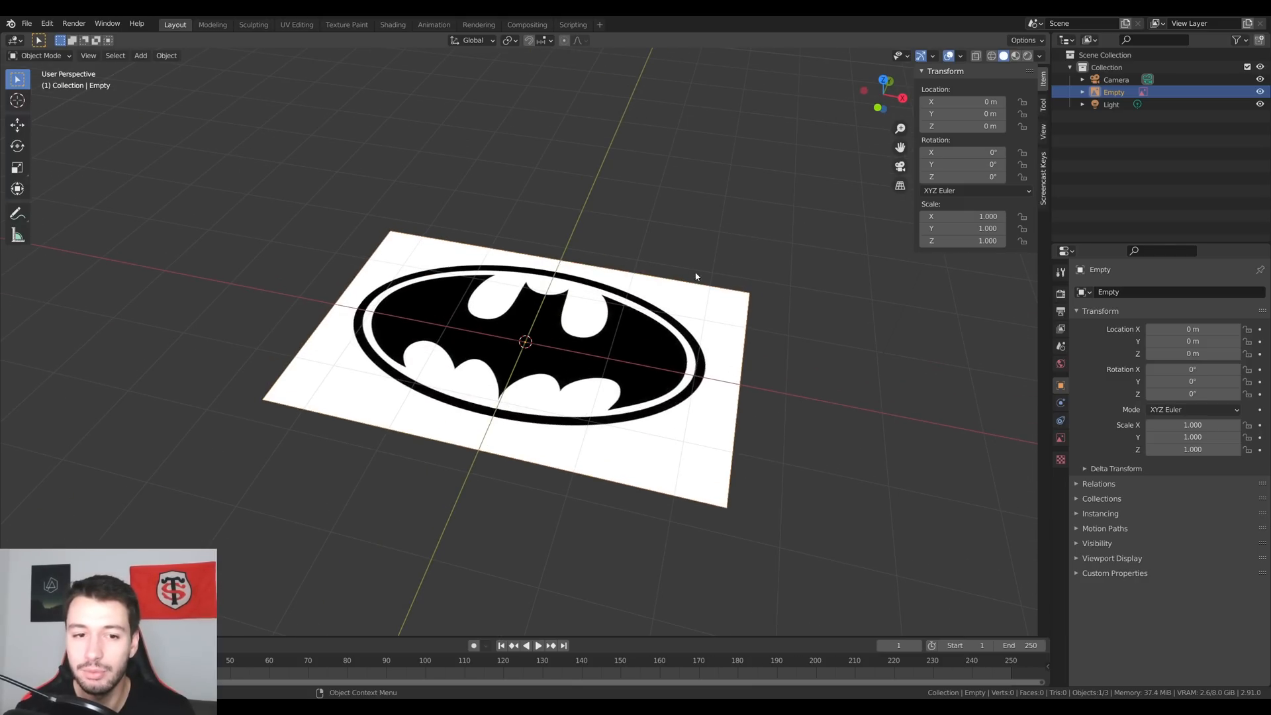
pyautogui.moveTo(658, 222); pyautogui.dragTo(686, 280, button='middle')
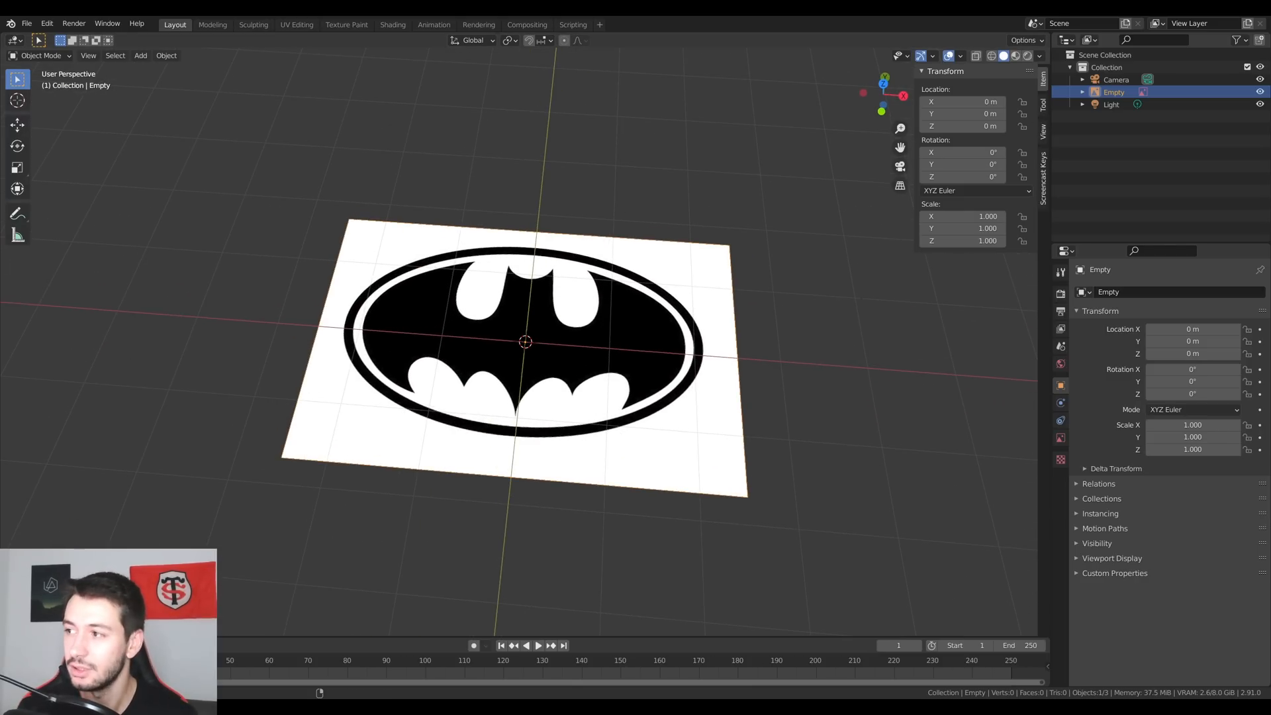
pyautogui.click(166, 56)
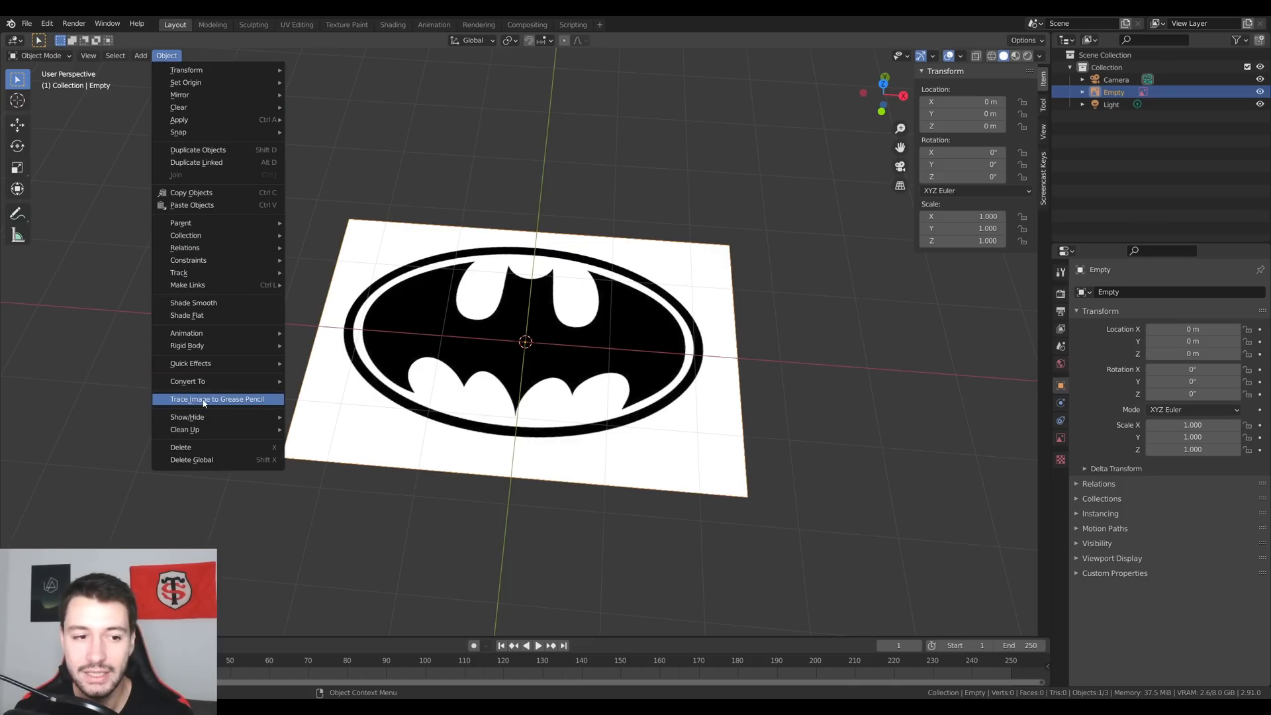
pyautogui.click(257, 400)
pyautogui.moveTo(823, 335); pyautogui.dragTo(766, 403, button='middle')
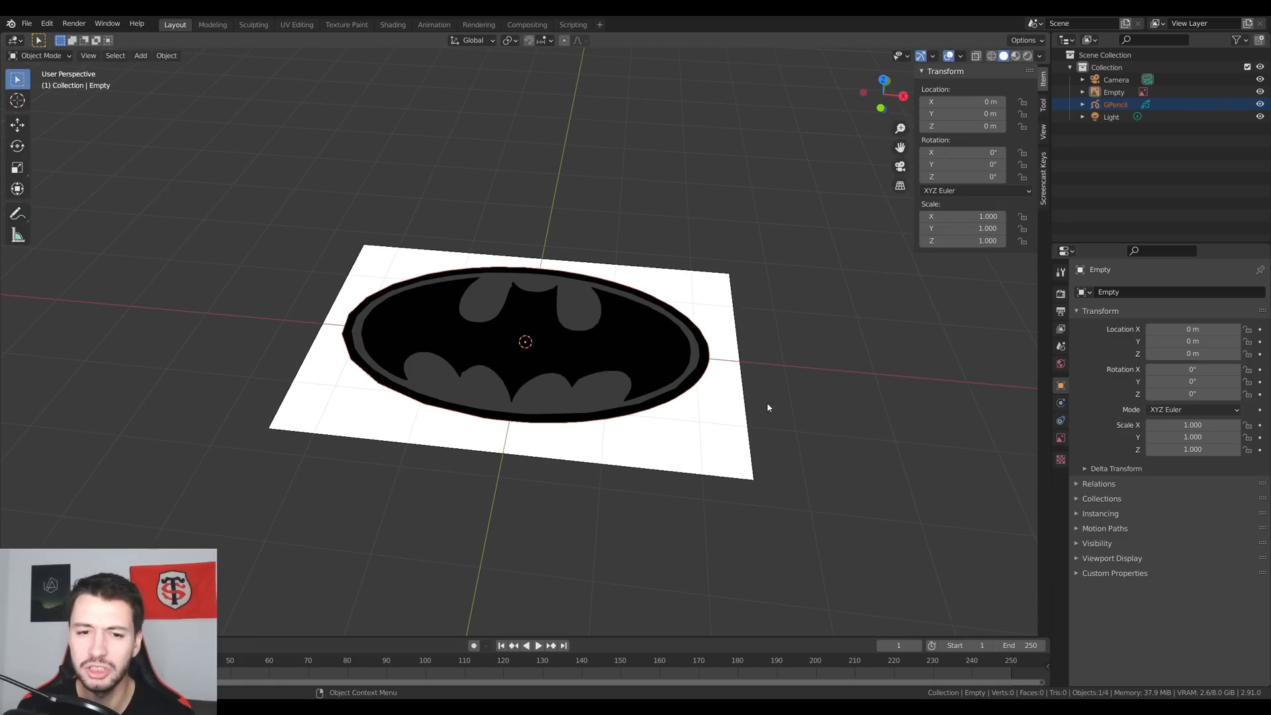
# Move the Batman image empty off the traced logo, delete it, and select the Grease Pencil object.
pyautogui.click(697, 429)
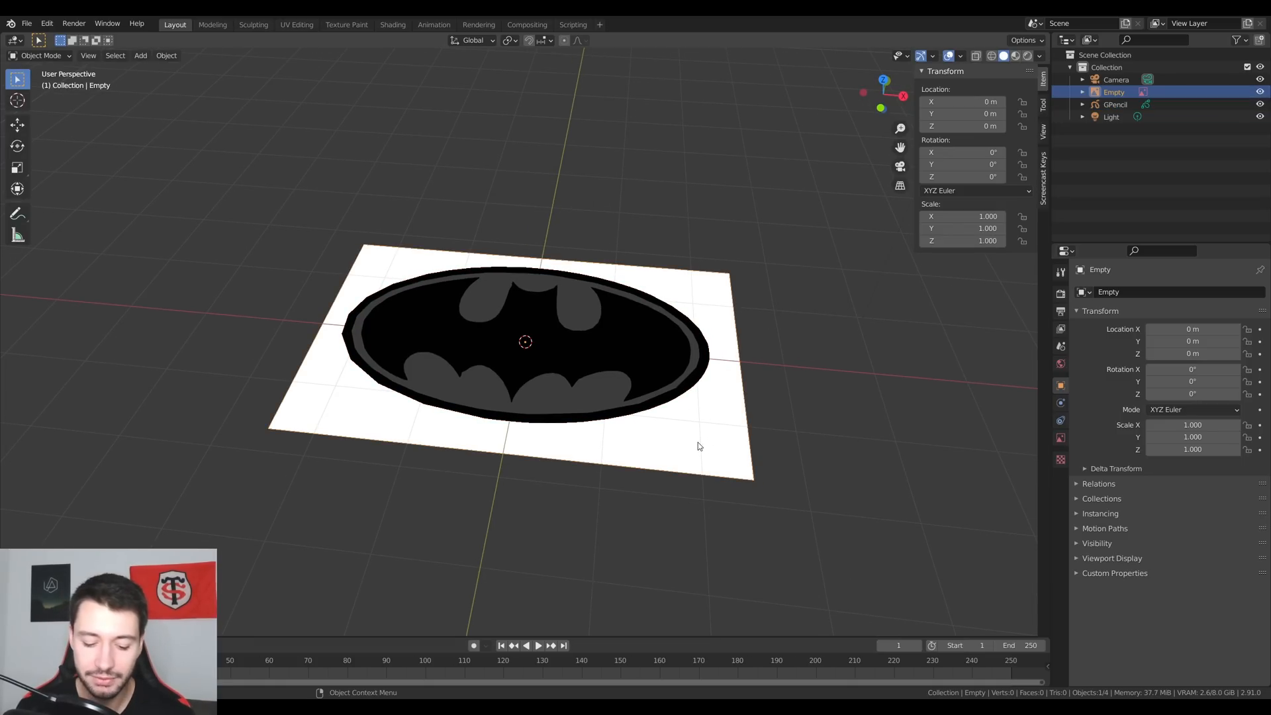
pyautogui.press('g')
pyautogui.click(700, 403)
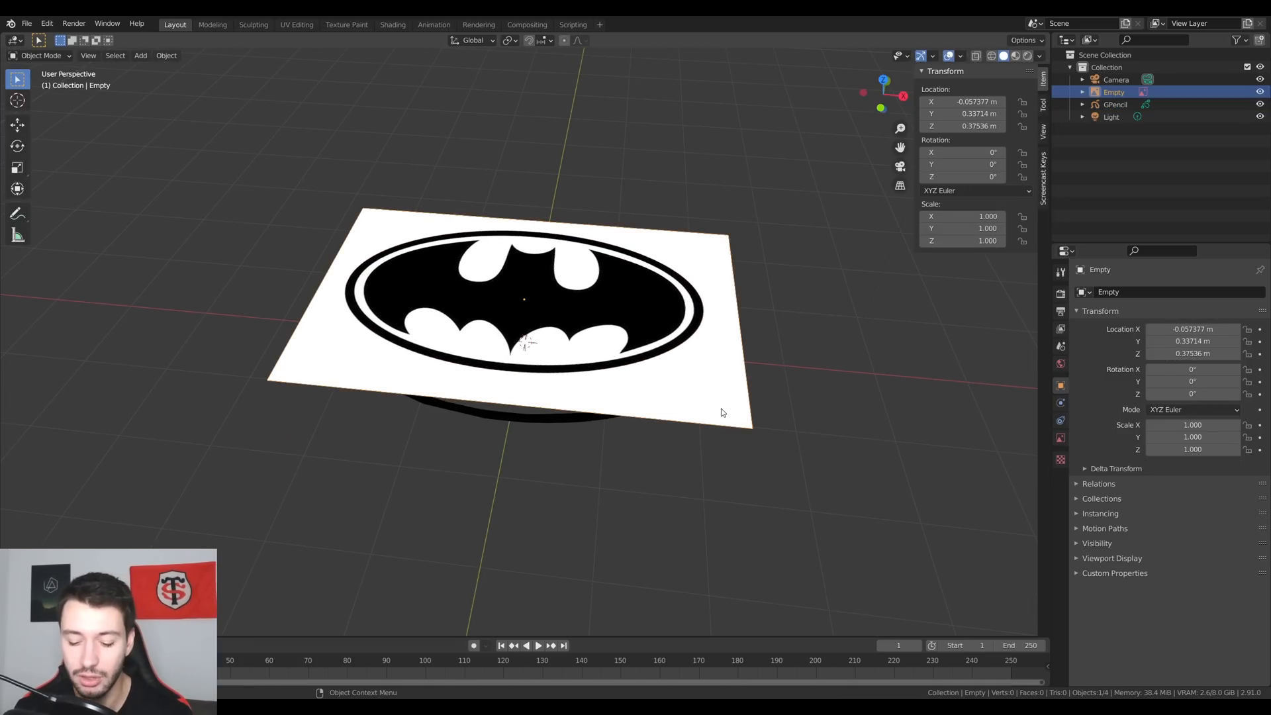
pyautogui.press('Delete')
pyautogui.moveTo(724, 426); pyautogui.dragTo(633, 355, button='middle')
pyautogui.click(633, 355)
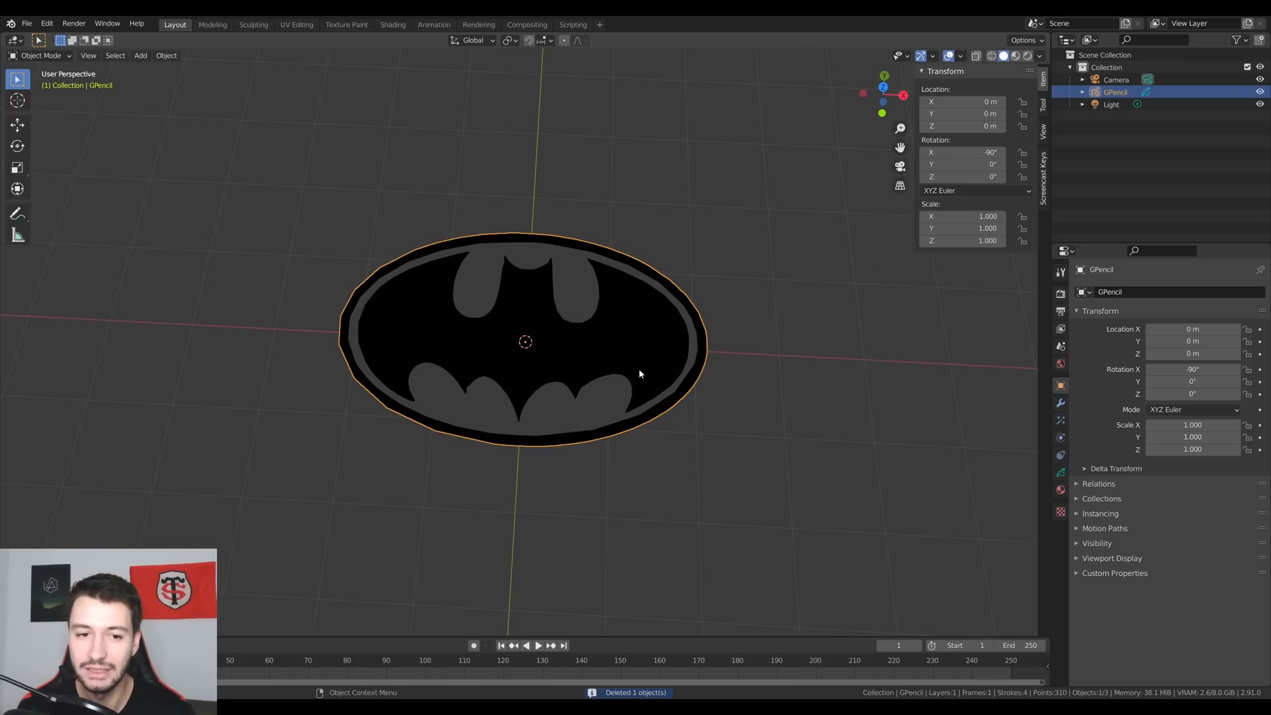
# Examine the traced Grease Pencil stroke points in Edit Mode, including from the top view, and return to Object Mode.
pyautogui.scroll(5, 636, 365)
pyautogui.press('Tab')
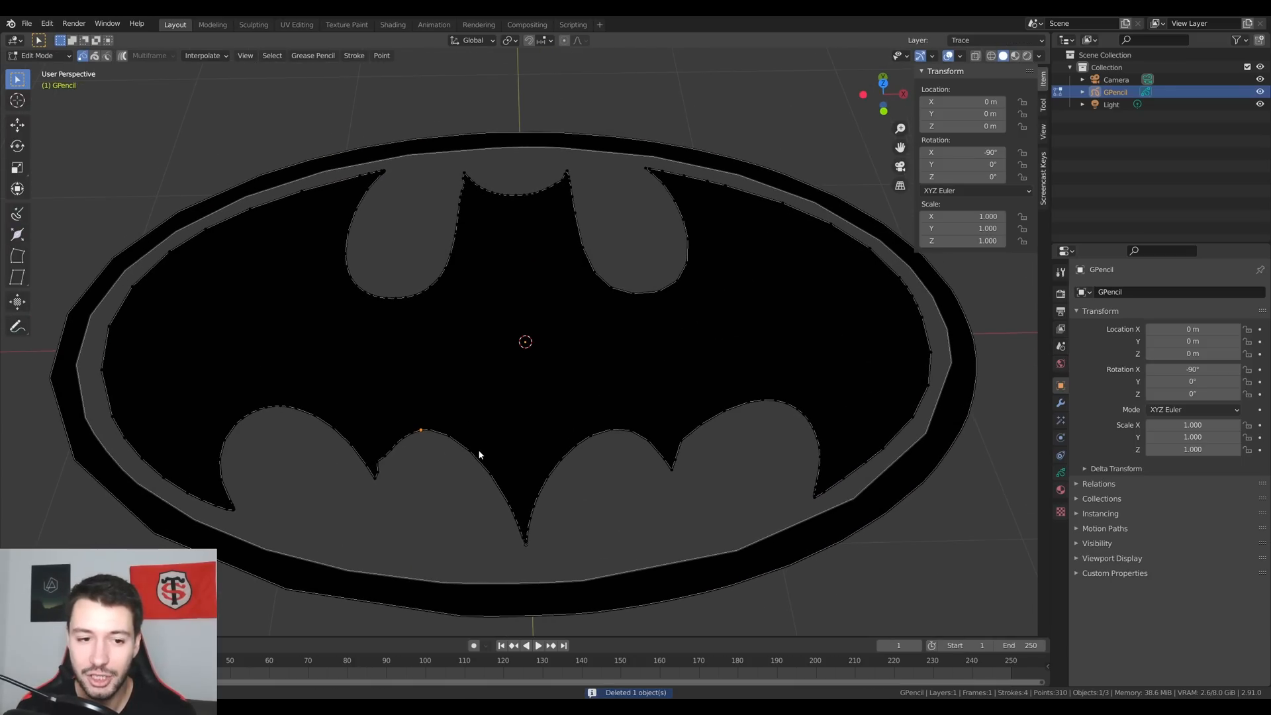
pyautogui.press('g')
pyautogui.rightClick(456, 465)
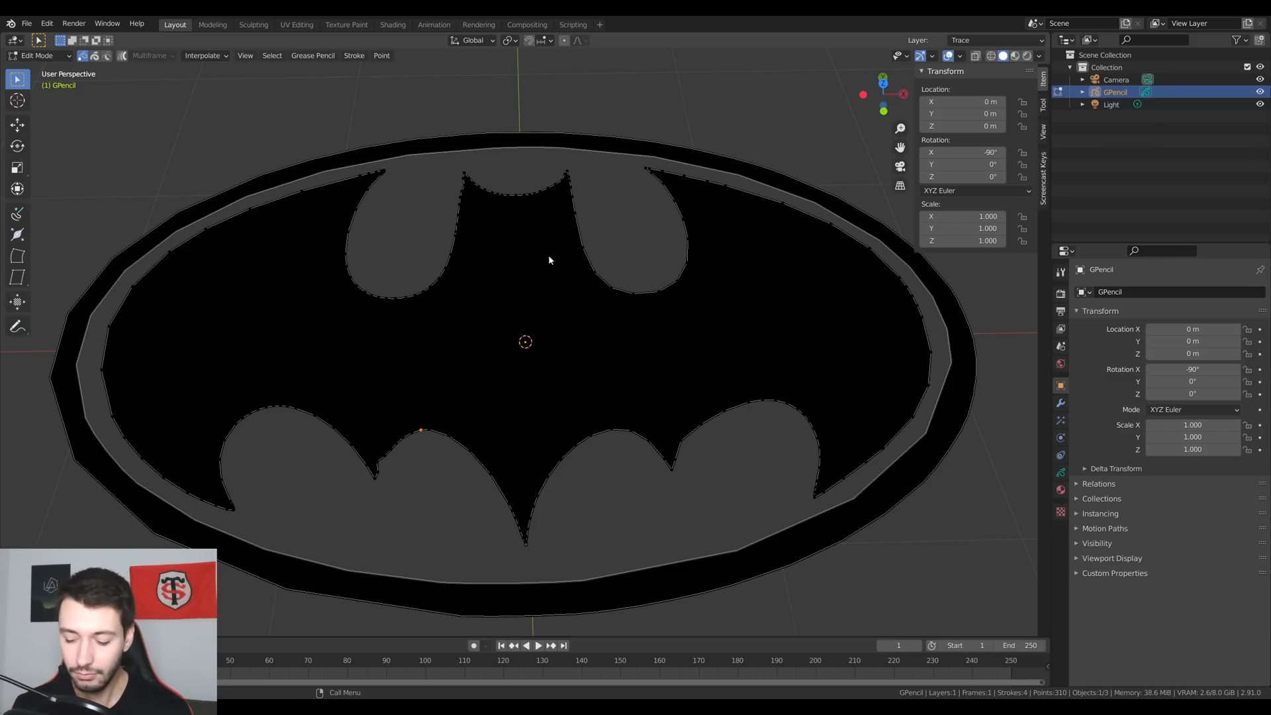
pyautogui.press('KP_7')
pyautogui.scroll(-3, 348, 114)
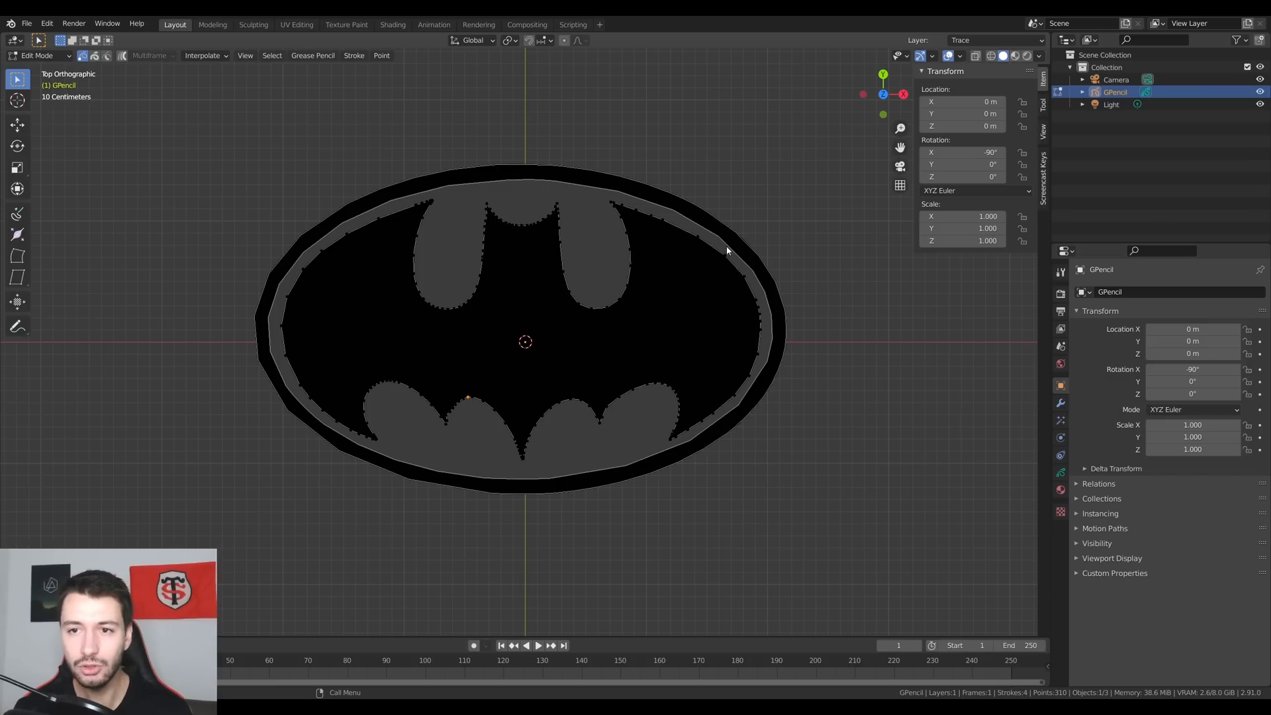
pyautogui.keyDown('shift'); pyautogui.moveTo(704, 254); pyautogui.dragTo(700, 303, button='middle'); pyautogui.keyUp('shift')
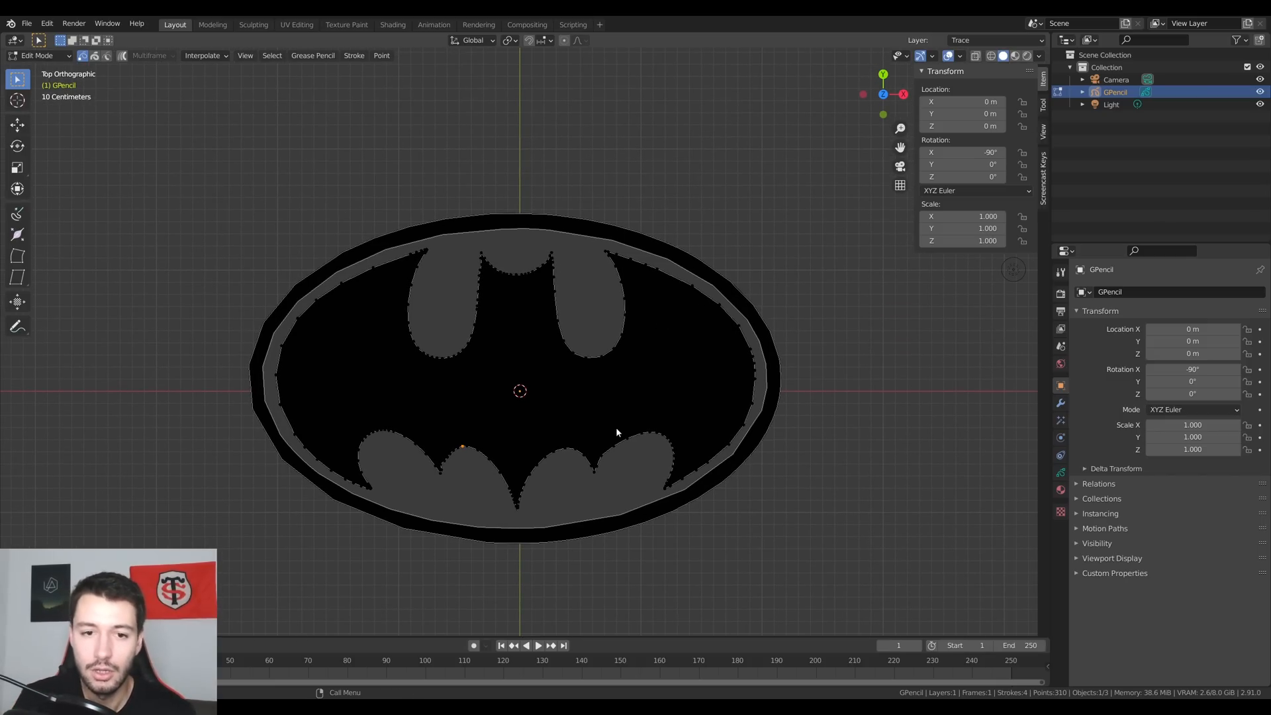
pyautogui.moveTo(616, 428); pyautogui.dragTo(621, 384, button='middle')
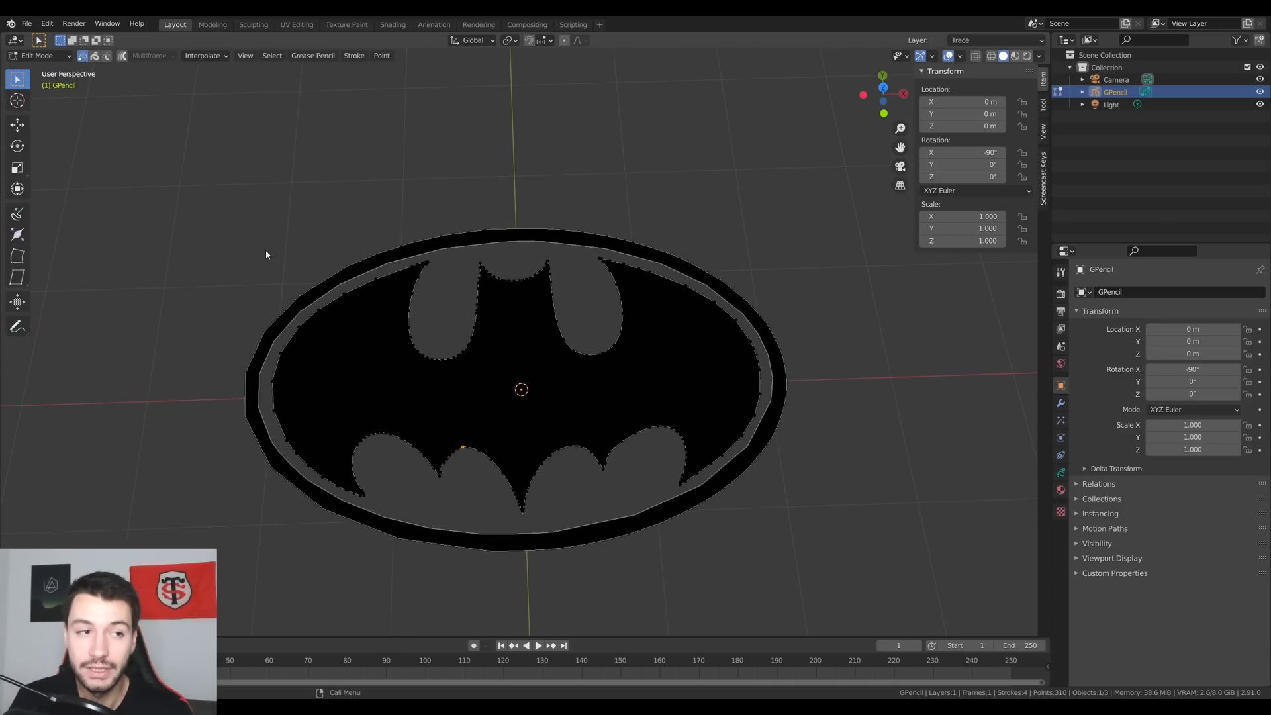
pyautogui.click(40, 56)
pyautogui.click(36, 69)
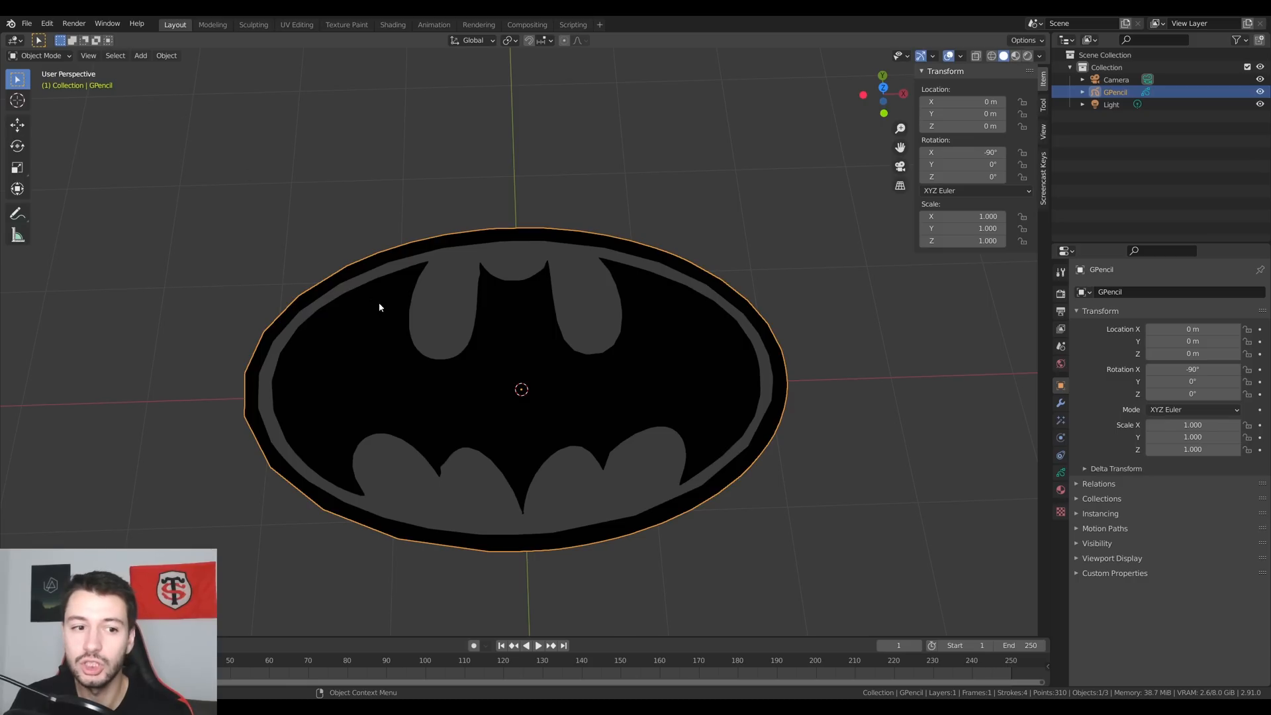
# Convert the Grease Pencil trace to a polygon curve, hide the GPencil object, and select the Trace curve.
pyautogui.click(169, 57)
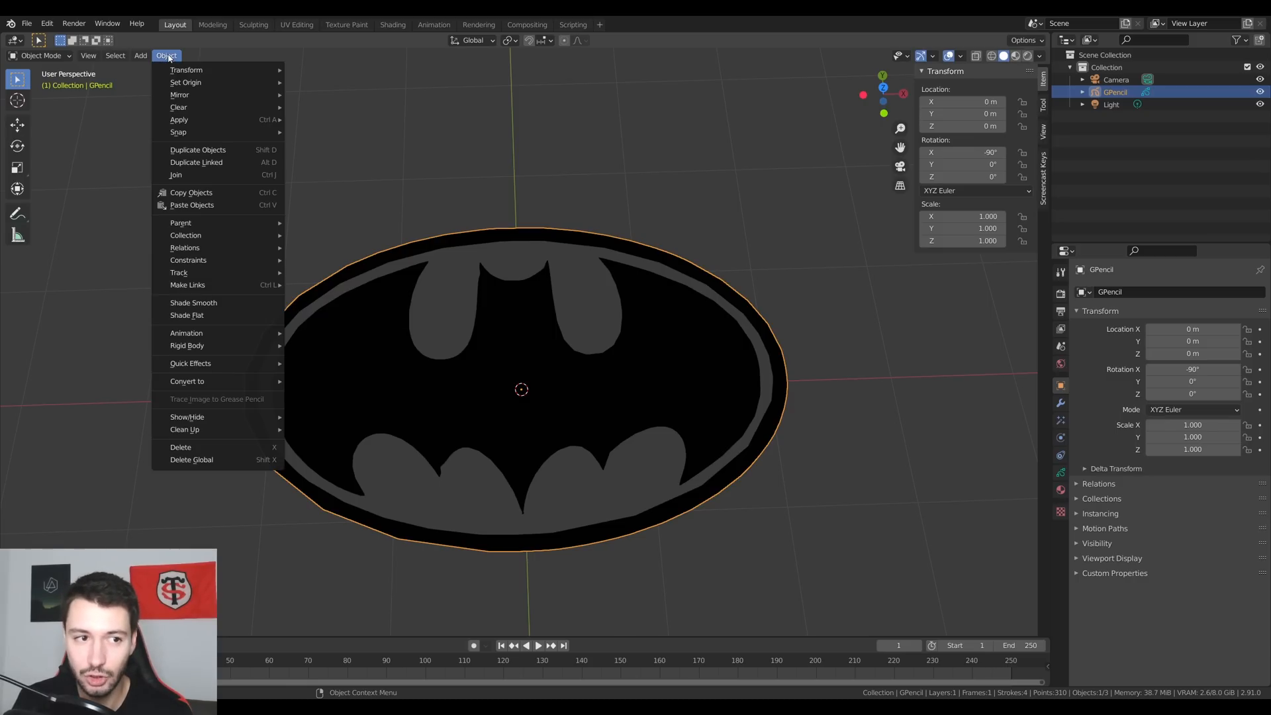
pyautogui.moveTo(222, 383)
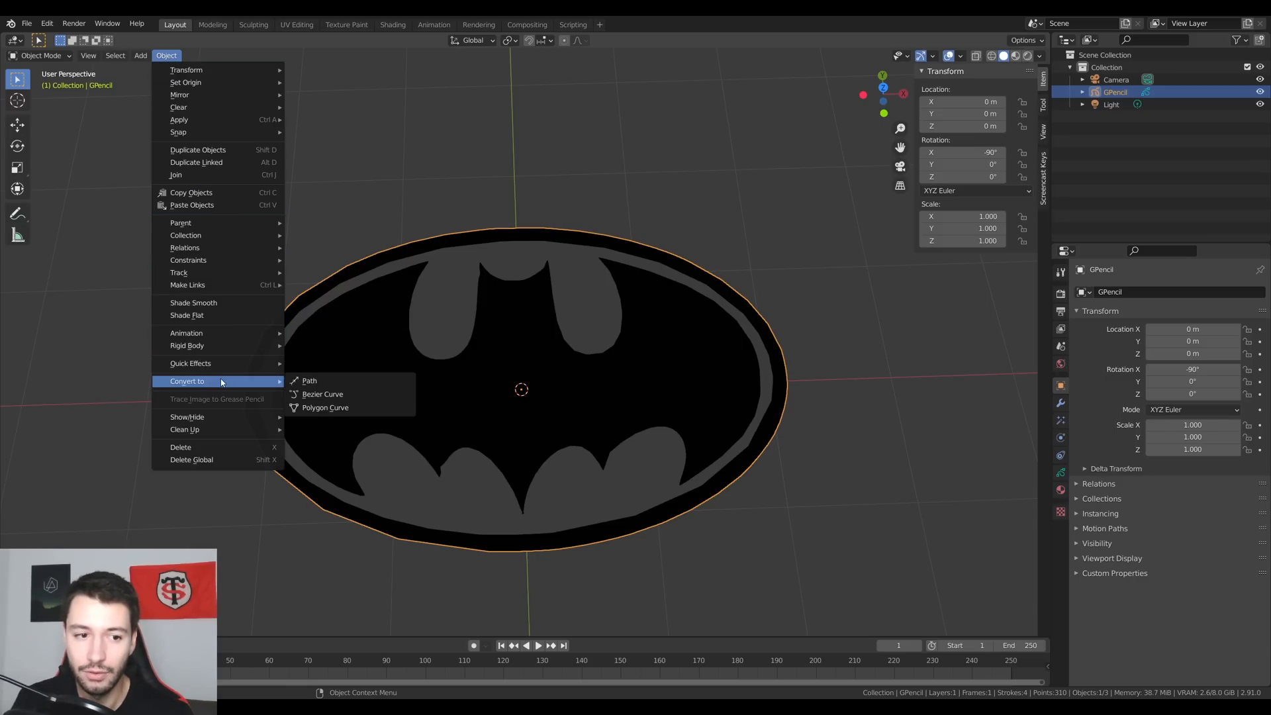
pyautogui.click(347, 407)
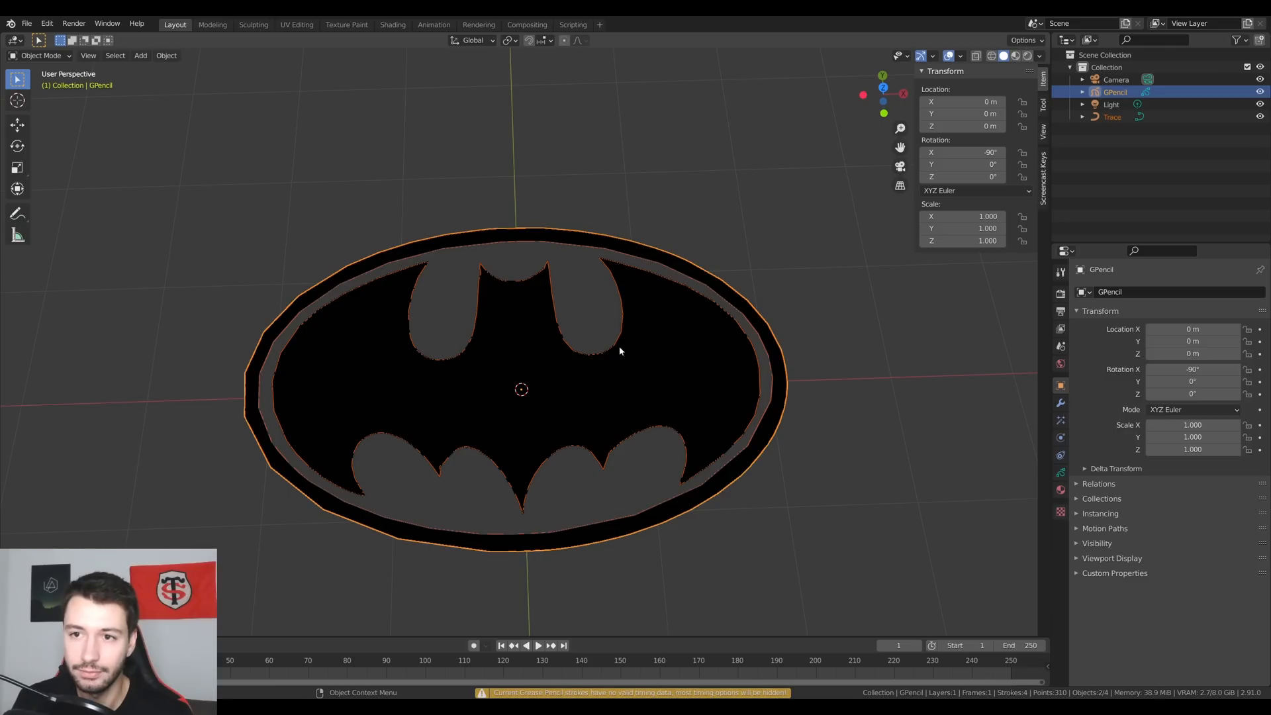
pyautogui.click(1260, 93)
pyautogui.click(1119, 117)
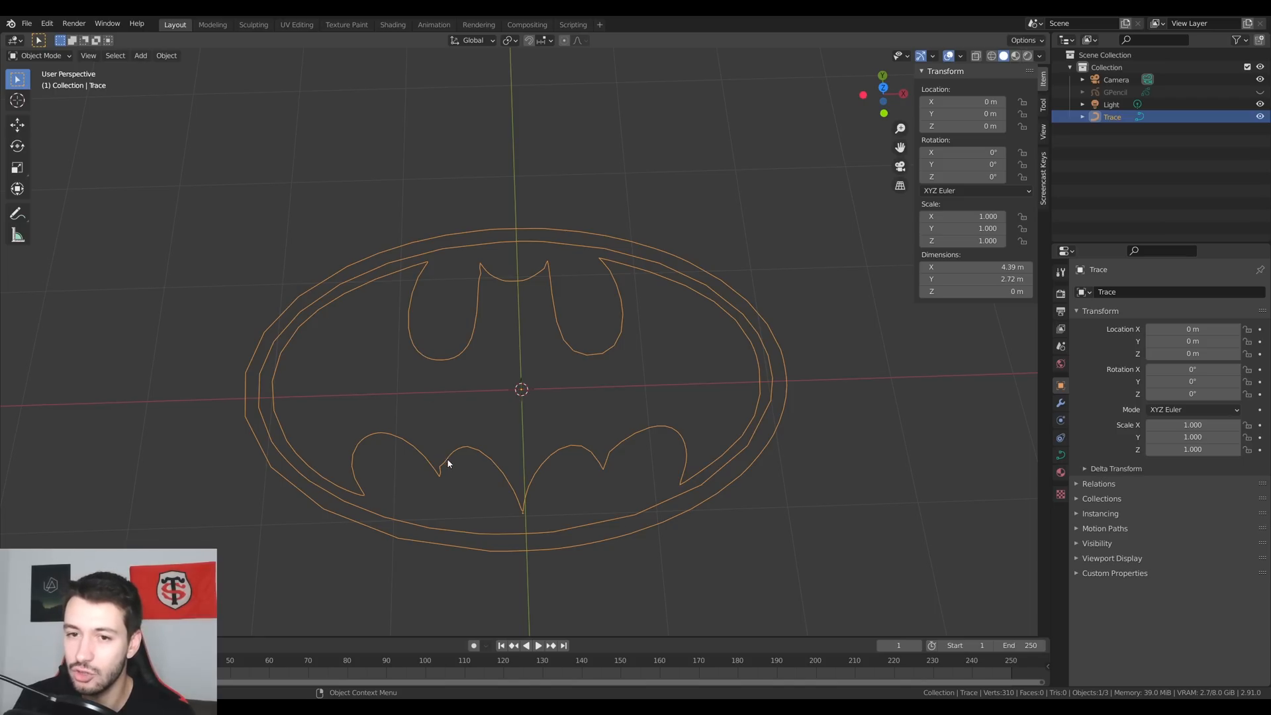
# Inspect the Trace curve in Edit Mode by selecting only the linked points of the oval ring's inner outline.
pyautogui.press('Tab')
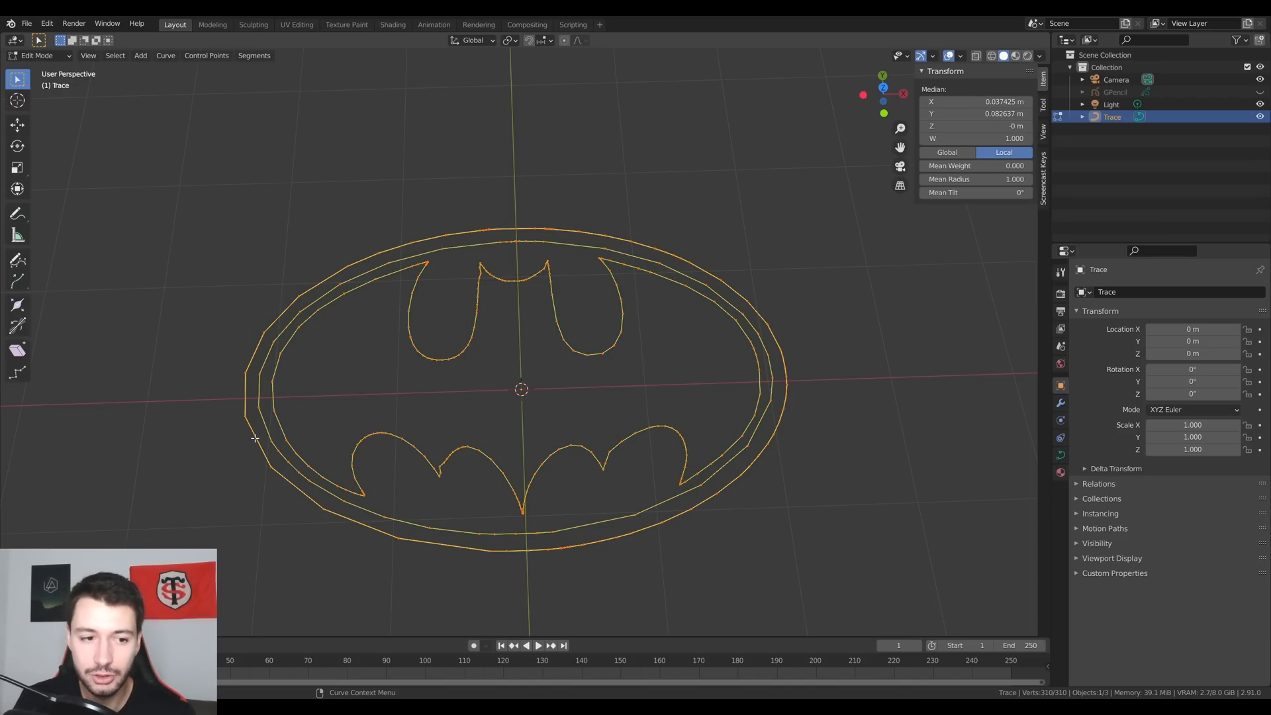
pyautogui.hotkey('alt', 'a')
pyautogui.press('l')
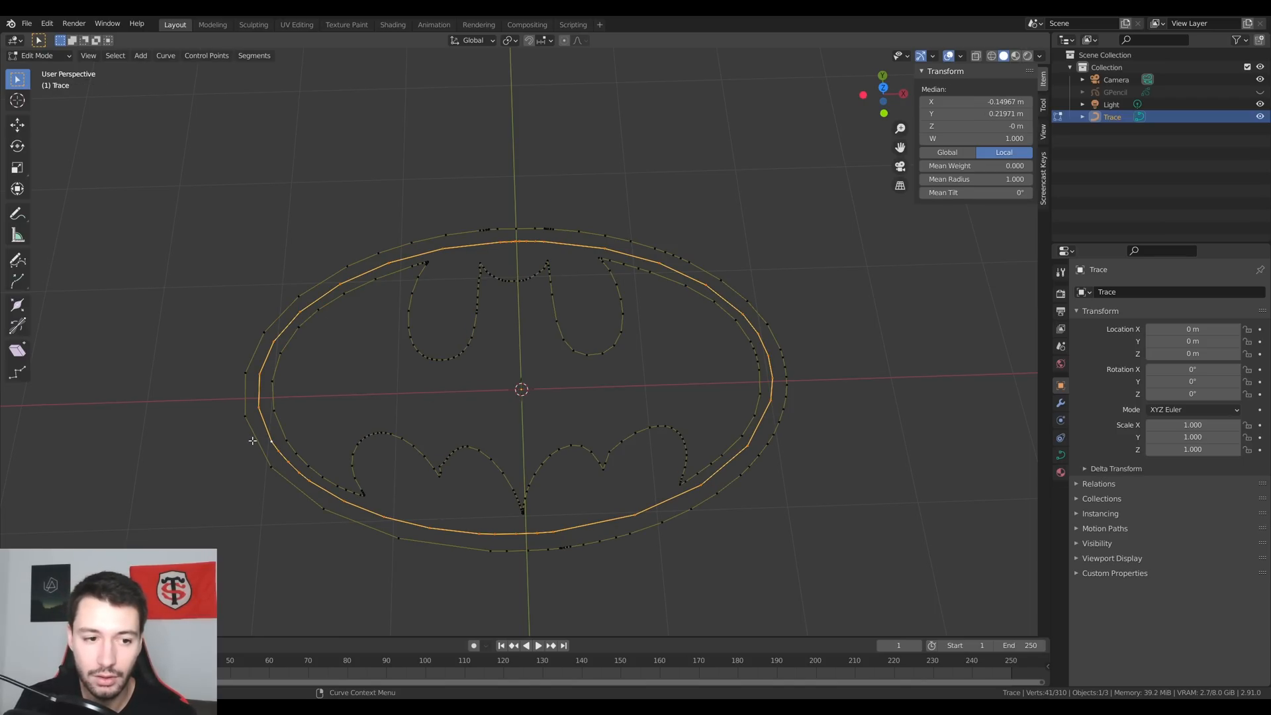
pyautogui.press('Tab')
pyautogui.moveTo(436, 300); pyautogui.dragTo(420, 224, button='middle')
# Convert the Trace curve to a mesh.
pyautogui.click(171, 58)
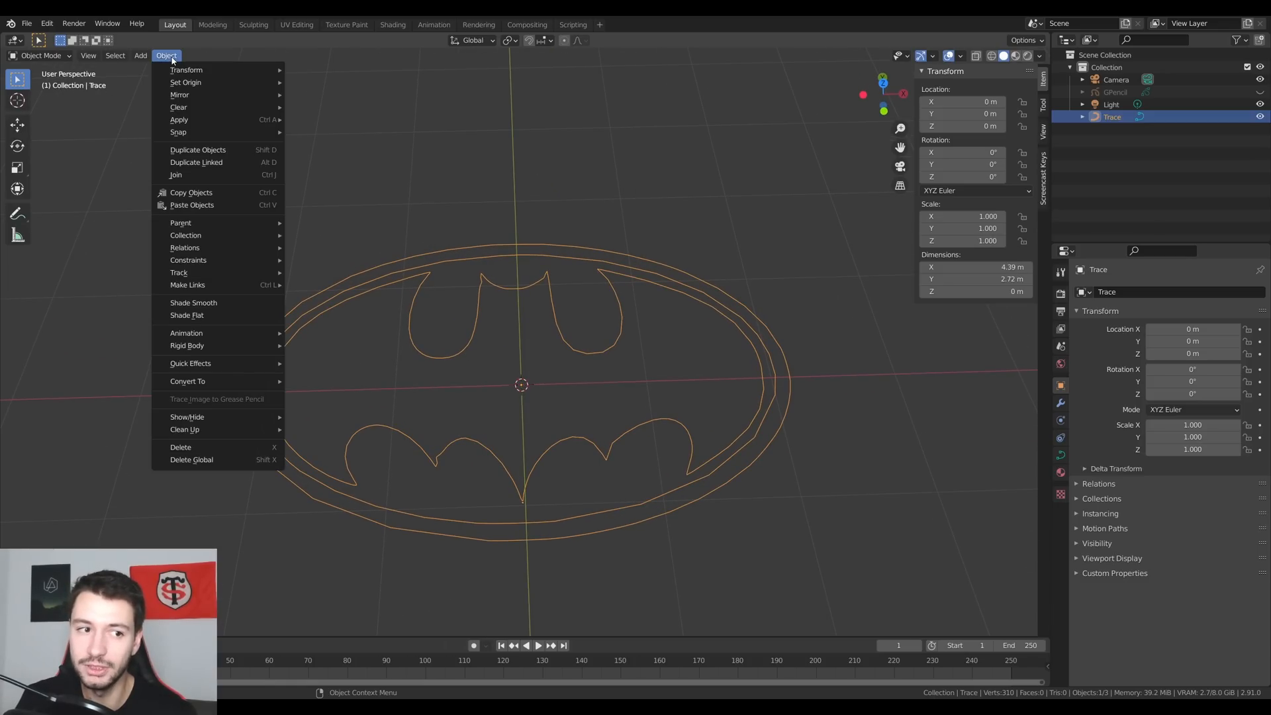
pyautogui.moveTo(243, 370)
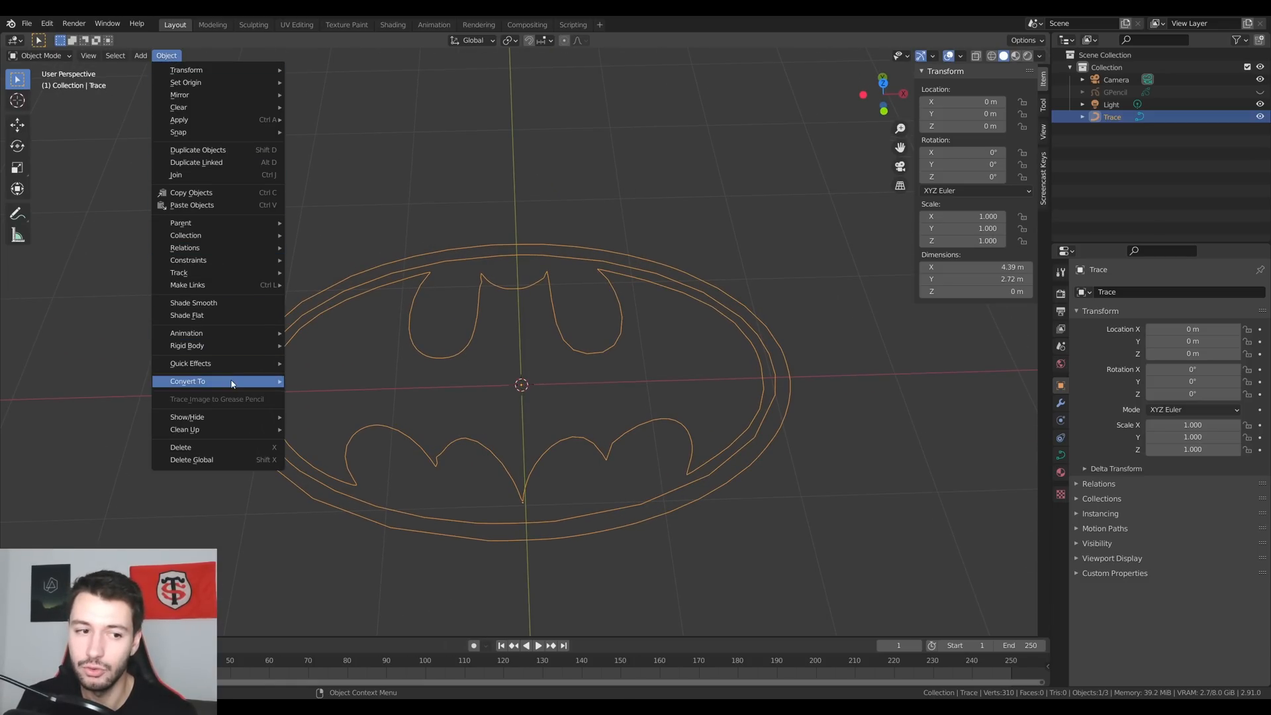
pyautogui.click(349, 396)
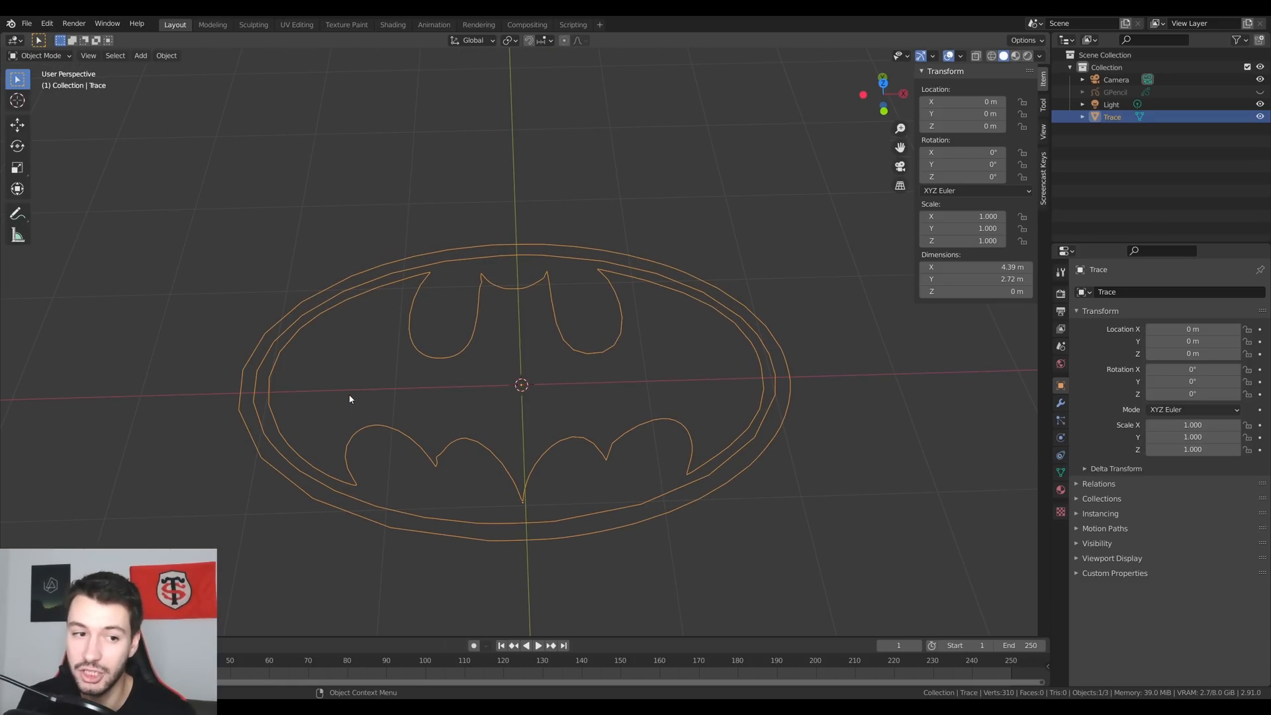
# Delete the edges of the two oval ring outlines around the bat shape in the Trace mesh.
pyautogui.press('Tab')
pyautogui.keyDown('alt'); pyautogui.click(259, 407); pyautogui.keyUp('alt')
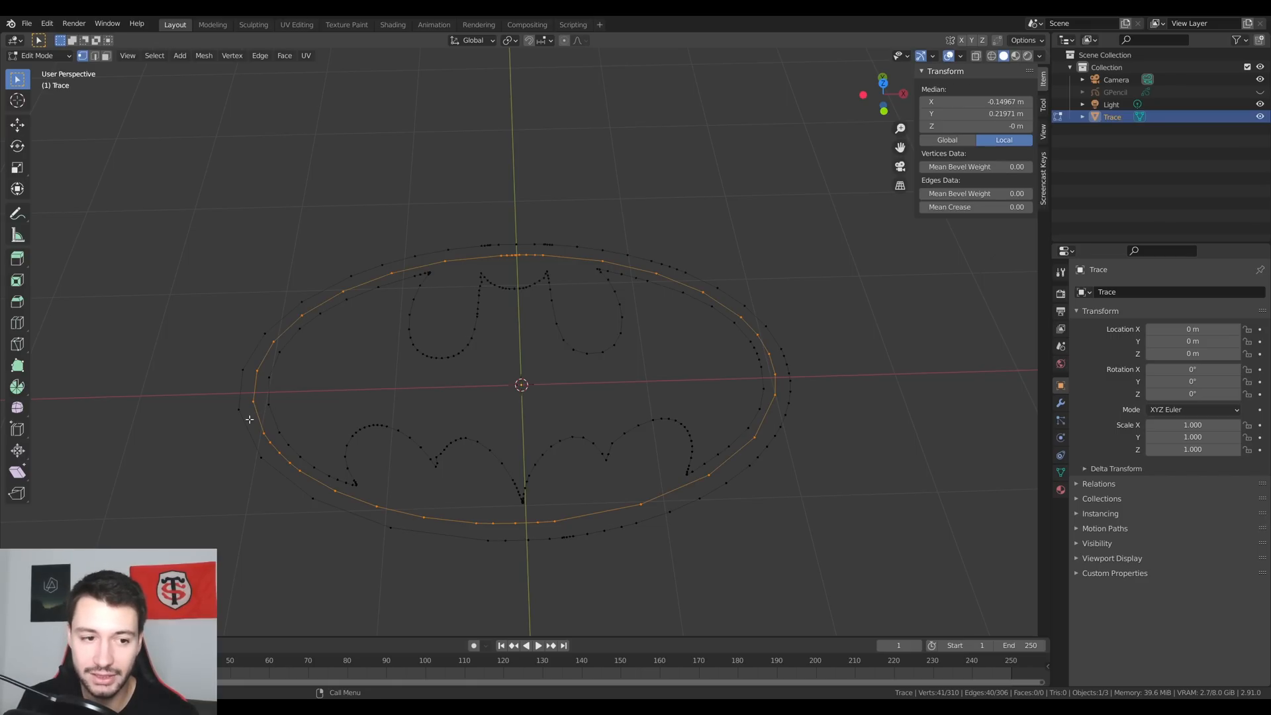
pyautogui.keyDown('alt'); pyautogui.keyDown('shift'); pyautogui.click(247, 421); pyautogui.keyUp('shift'); pyautogui.keyUp('alt')
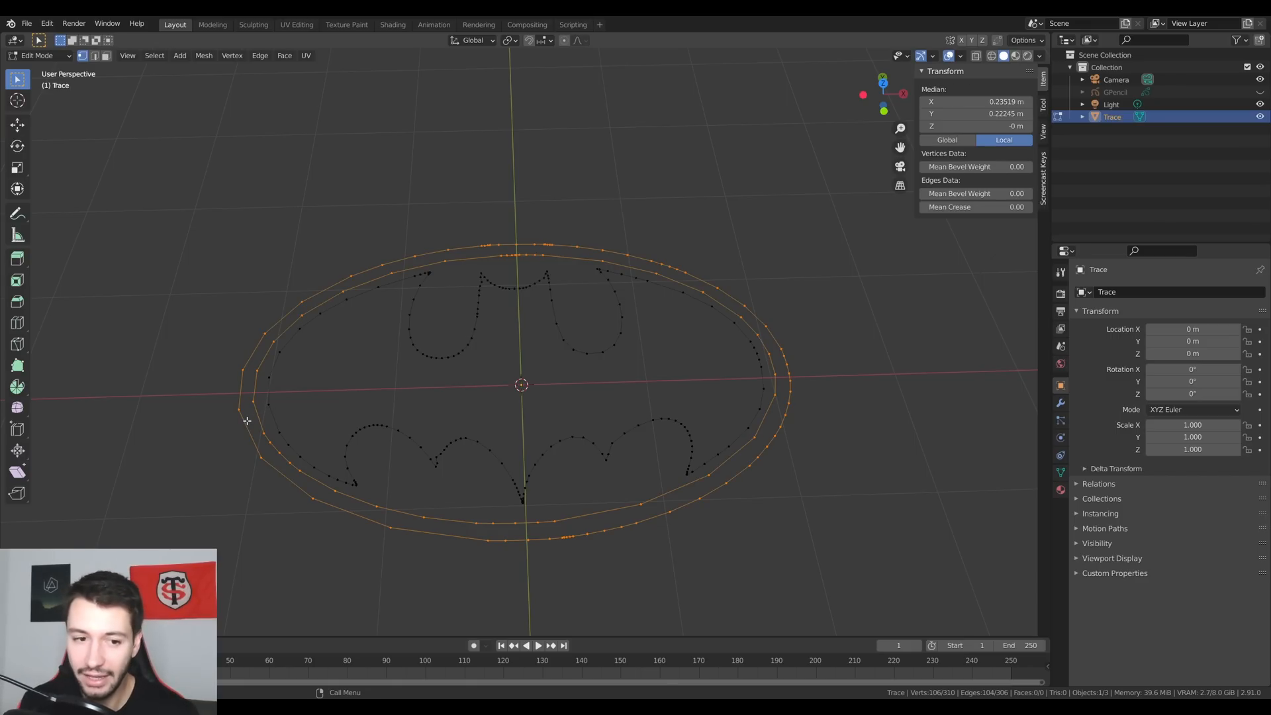
pyautogui.press('x')
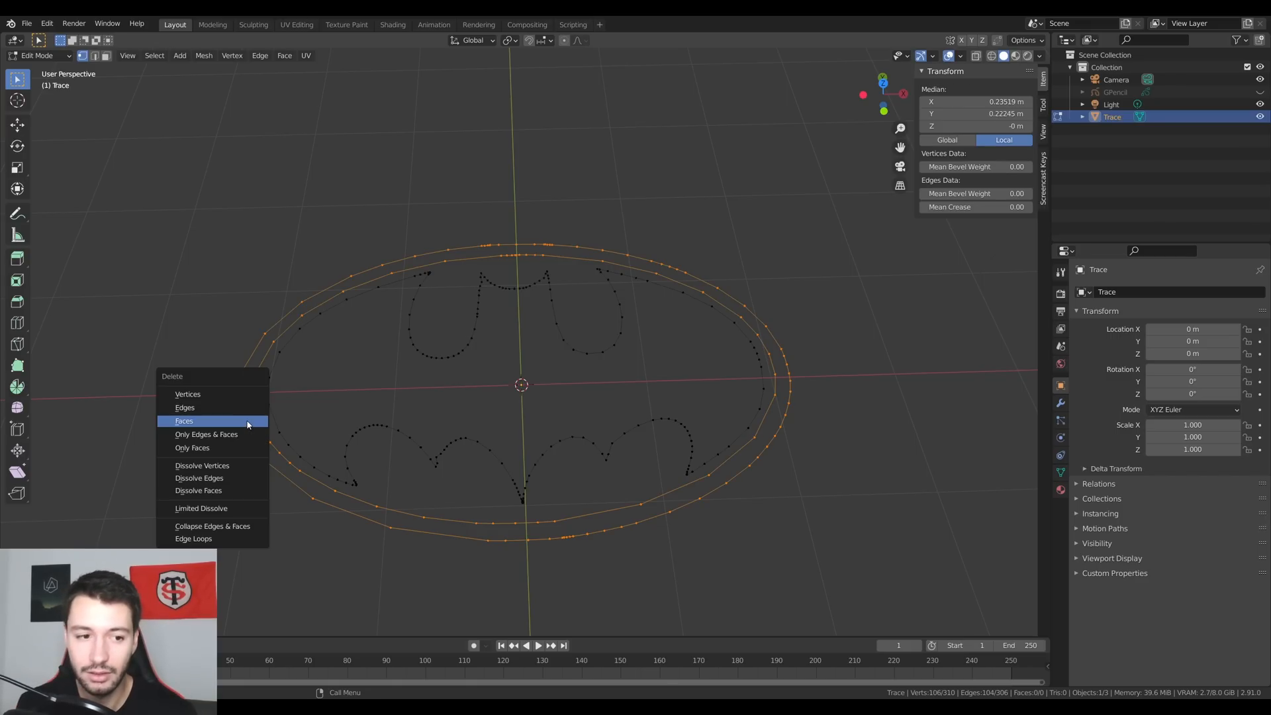
pyautogui.click(187, 408)
# Fill the bat outline with a face and extrude it to about 0.107 m thick, finishing in Object Mode.
pyautogui.press('a')
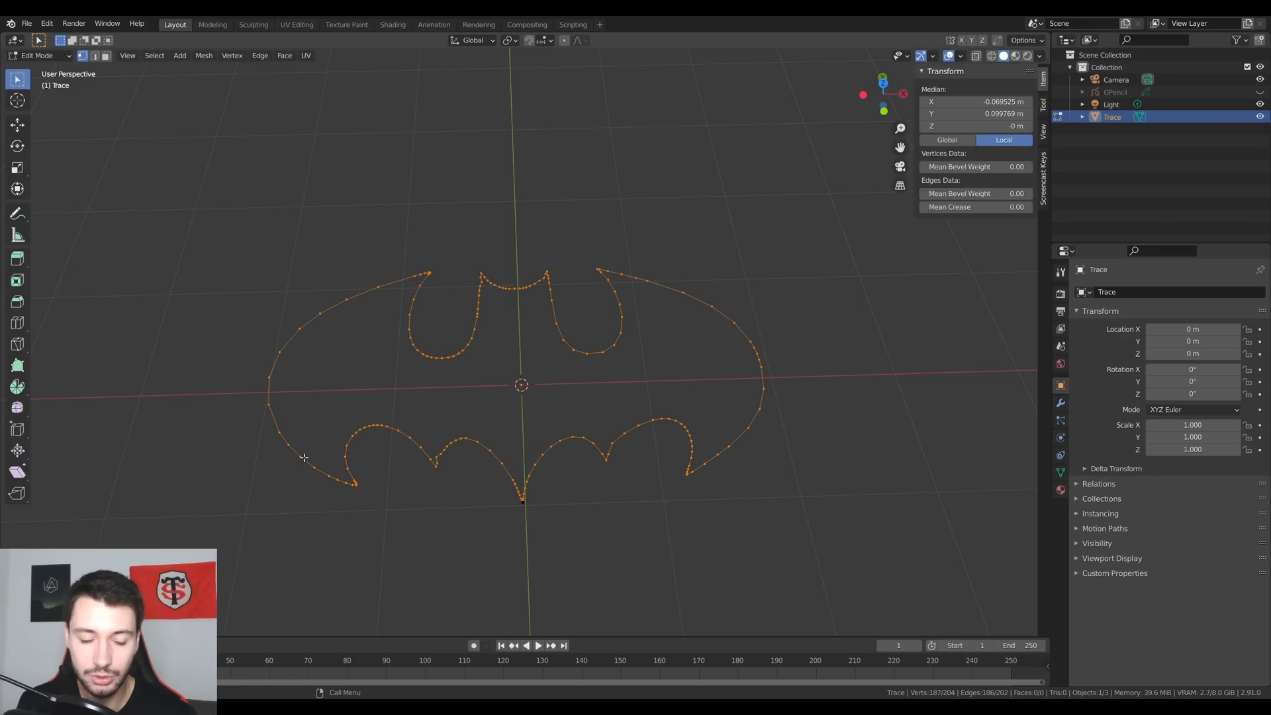
pyautogui.press('f')
pyautogui.moveTo(420, 463); pyautogui.dragTo(562, 407, button='middle')
pyautogui.press('e')
pyautogui.click(457, 444)
pyautogui.press('Tab')
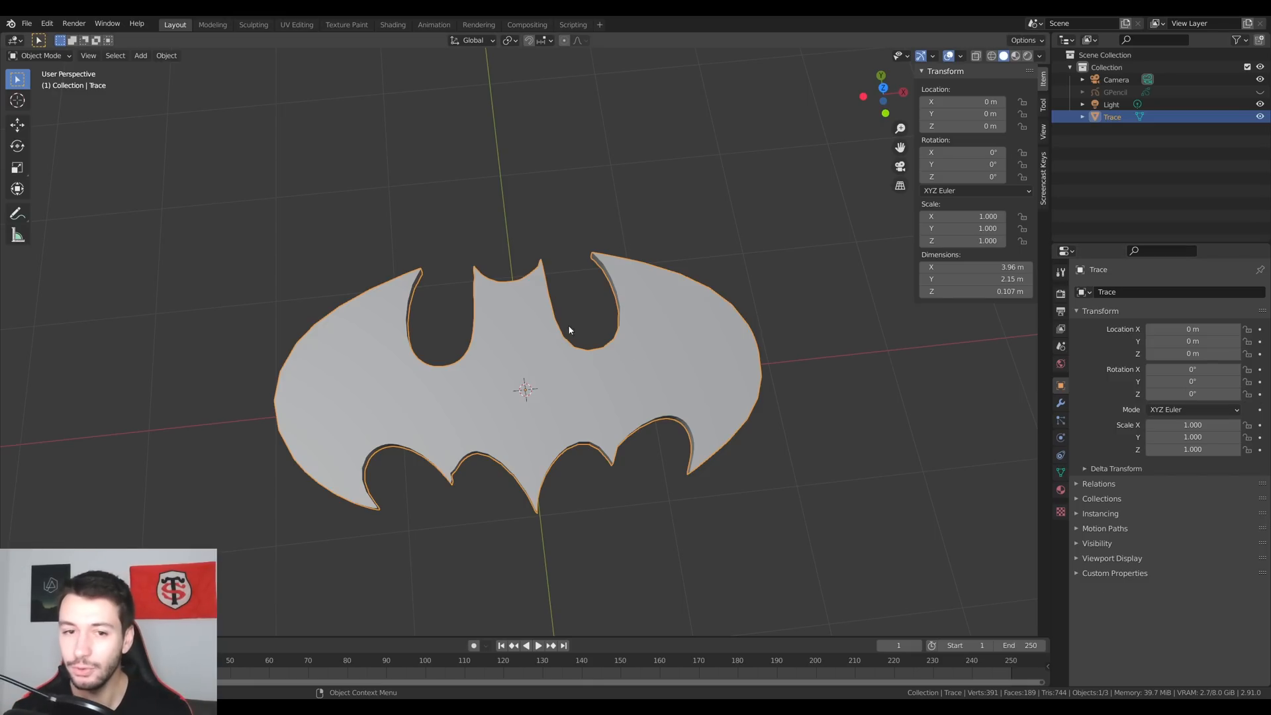
# Start a new default scene without saving the current changes, and delete the default cube.
pyautogui.click(26, 24)
pyautogui.moveTo(44, 37)
pyautogui.click(165, 38)
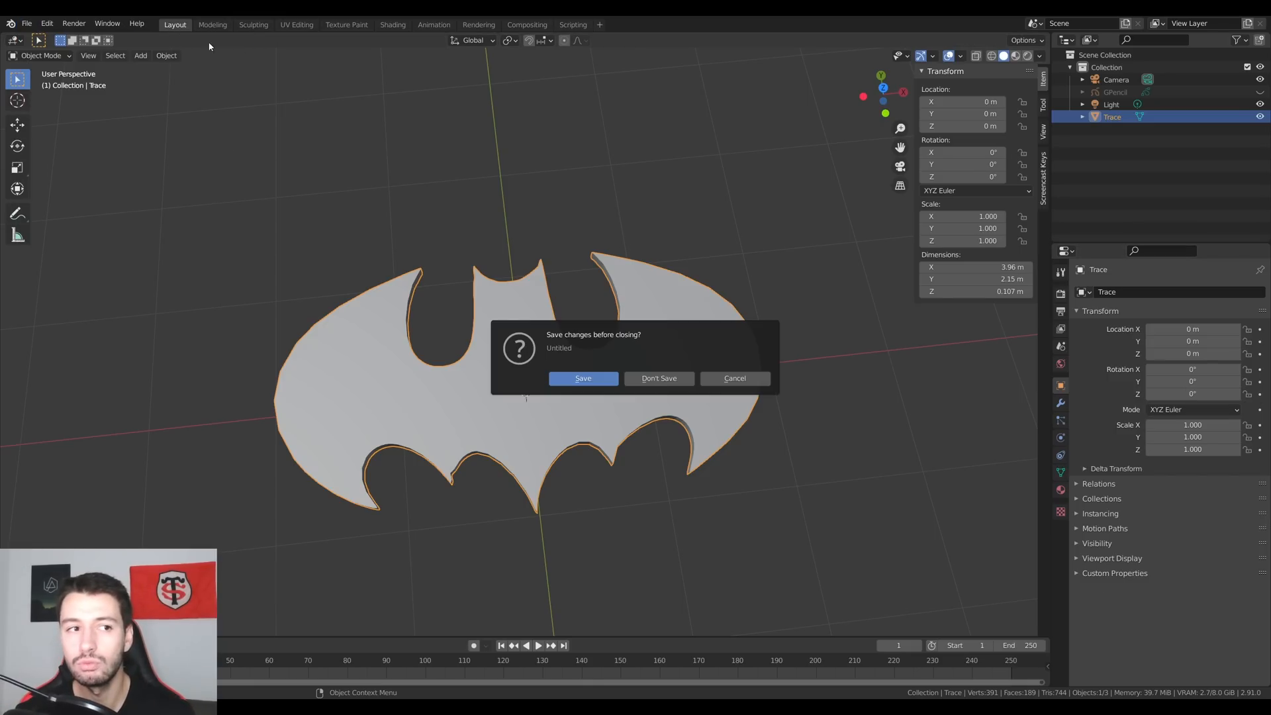
pyautogui.click(661, 379)
pyautogui.press('Delete')
# Add a 2 m mesh plane at the world origin.
pyautogui.hotkey('shift', 'a')
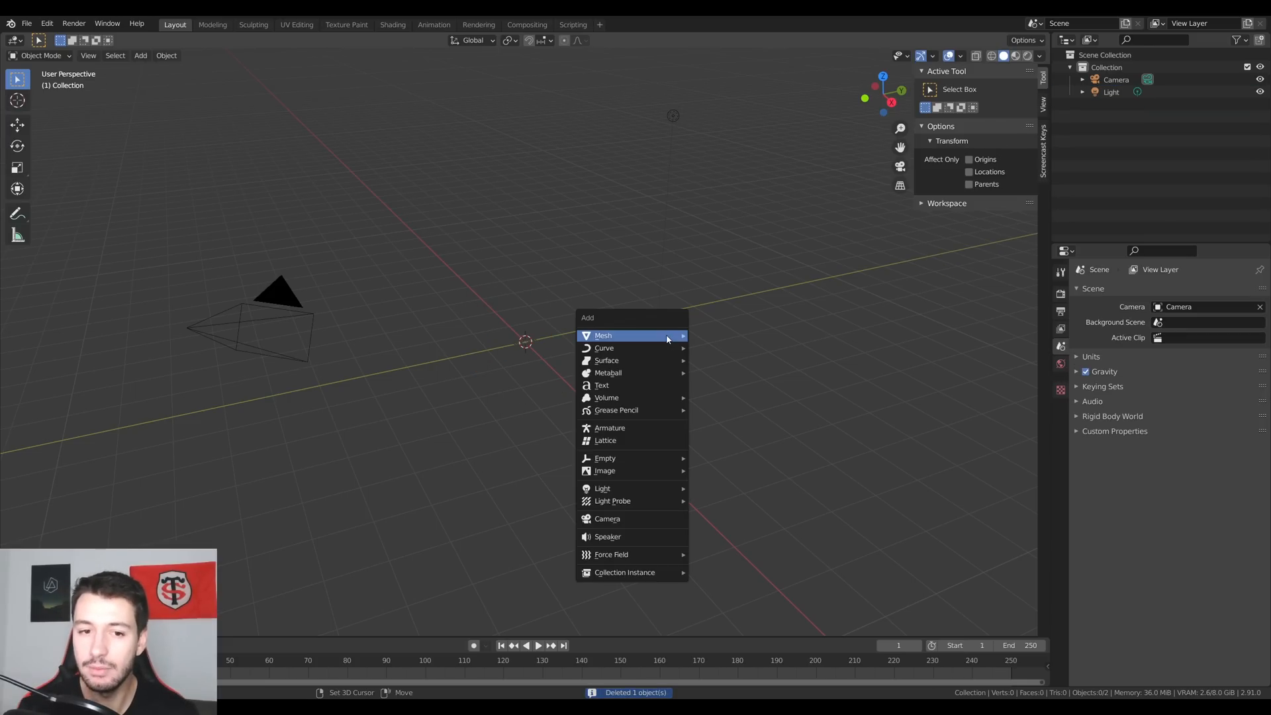
pyautogui.moveTo(666, 335)
pyautogui.click(728, 335)
pyautogui.moveTo(638, 358); pyautogui.dragTo(726, 434, button='middle')
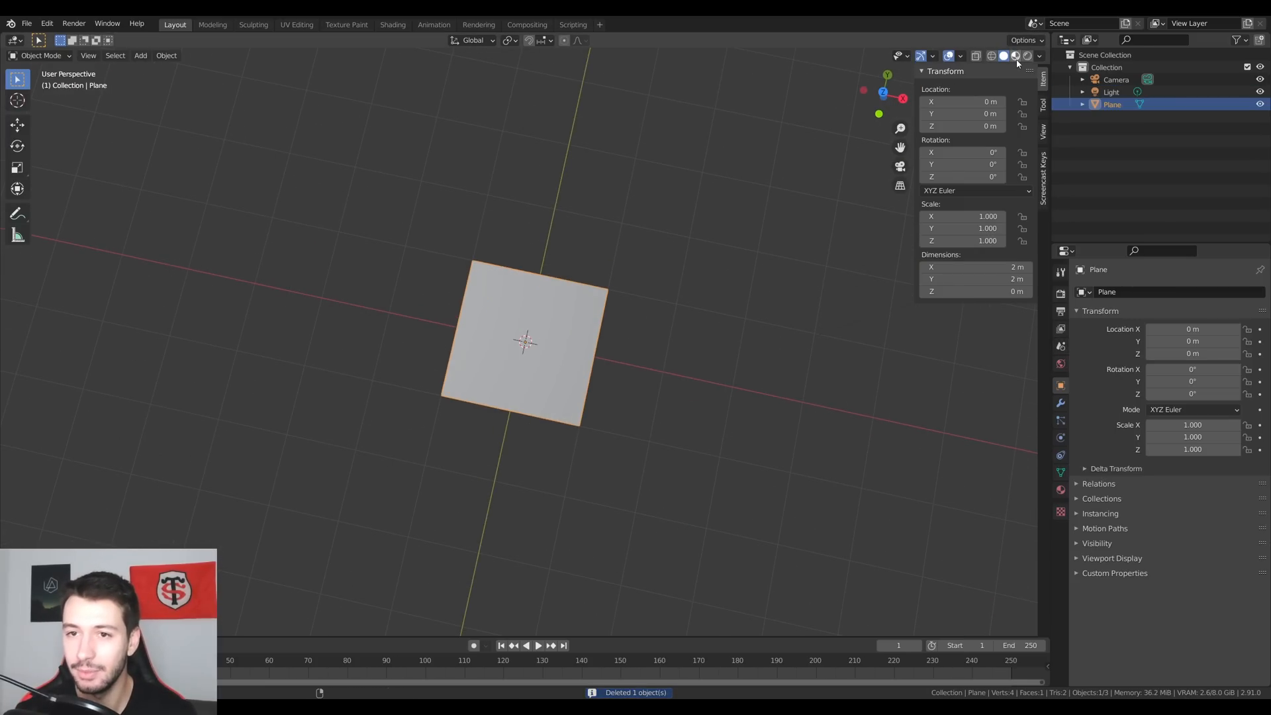
# Enlarge the outliner area beside the viewport and turn it into a Shader Editor.
pyautogui.moveTo(1052, 109); pyautogui.dragTo(910, 134)
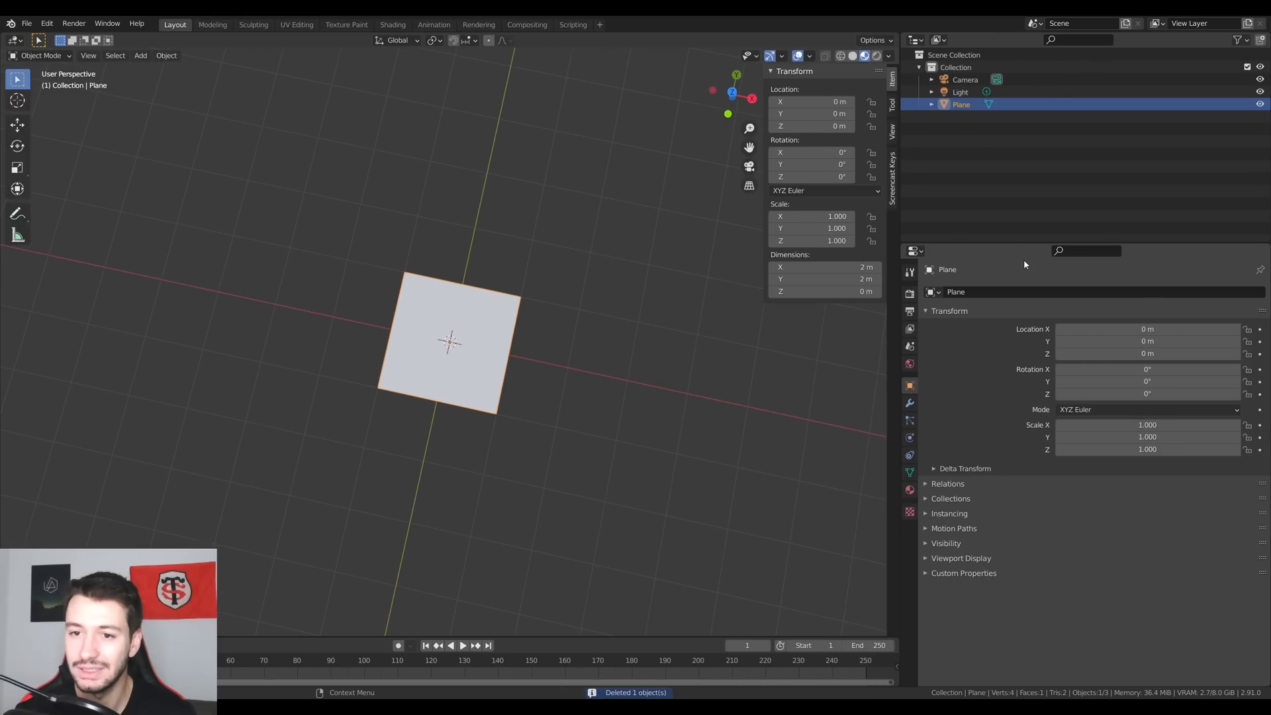
pyautogui.moveTo(1024, 244); pyautogui.dragTo(1020, 484)
pyautogui.click(916, 43)
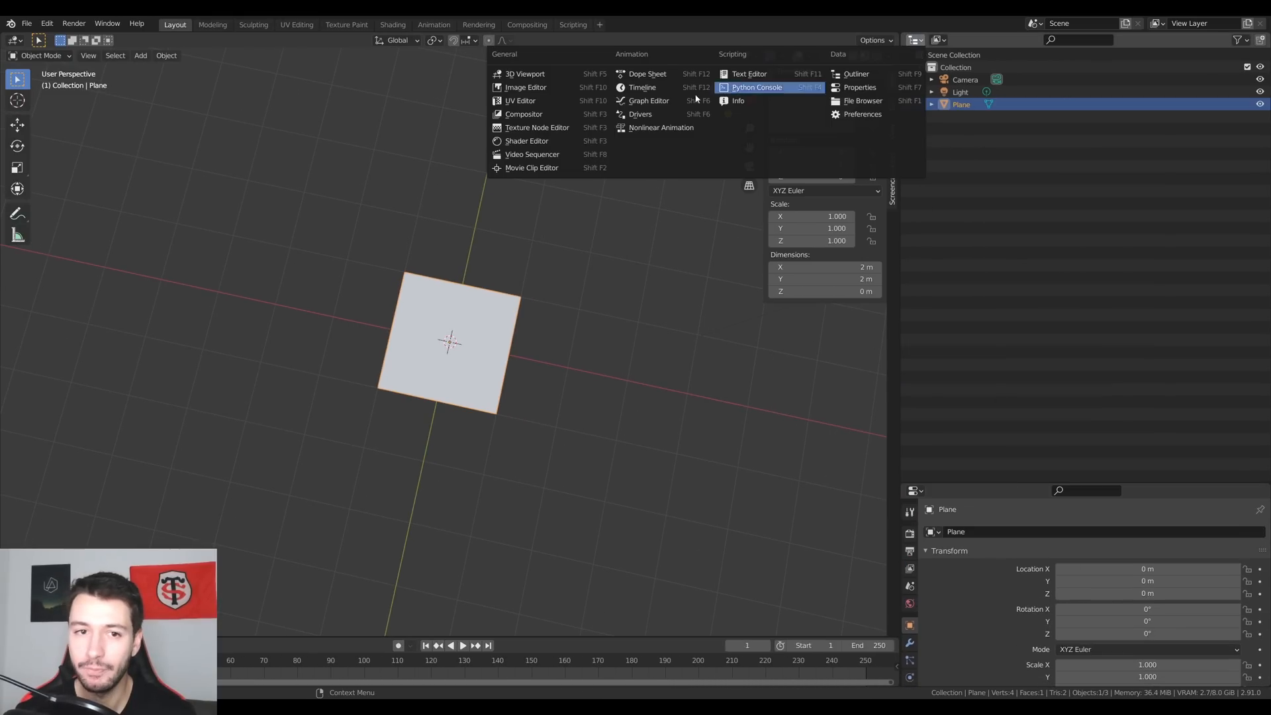
pyautogui.click(547, 106)
pyautogui.click(916, 40)
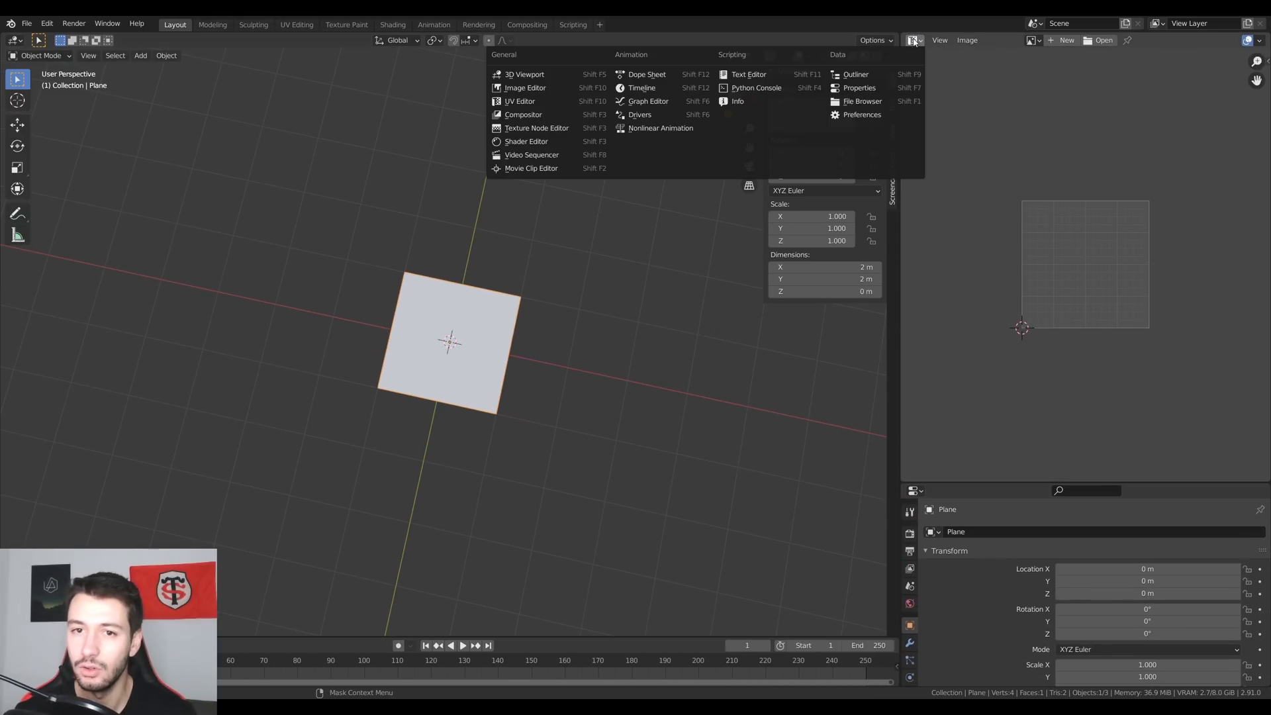
pyautogui.click(530, 141)
# Create a new material for the plane and connect the Wood023 color image texture to its Base Color, seen from the top.
pyautogui.click(1214, 44)
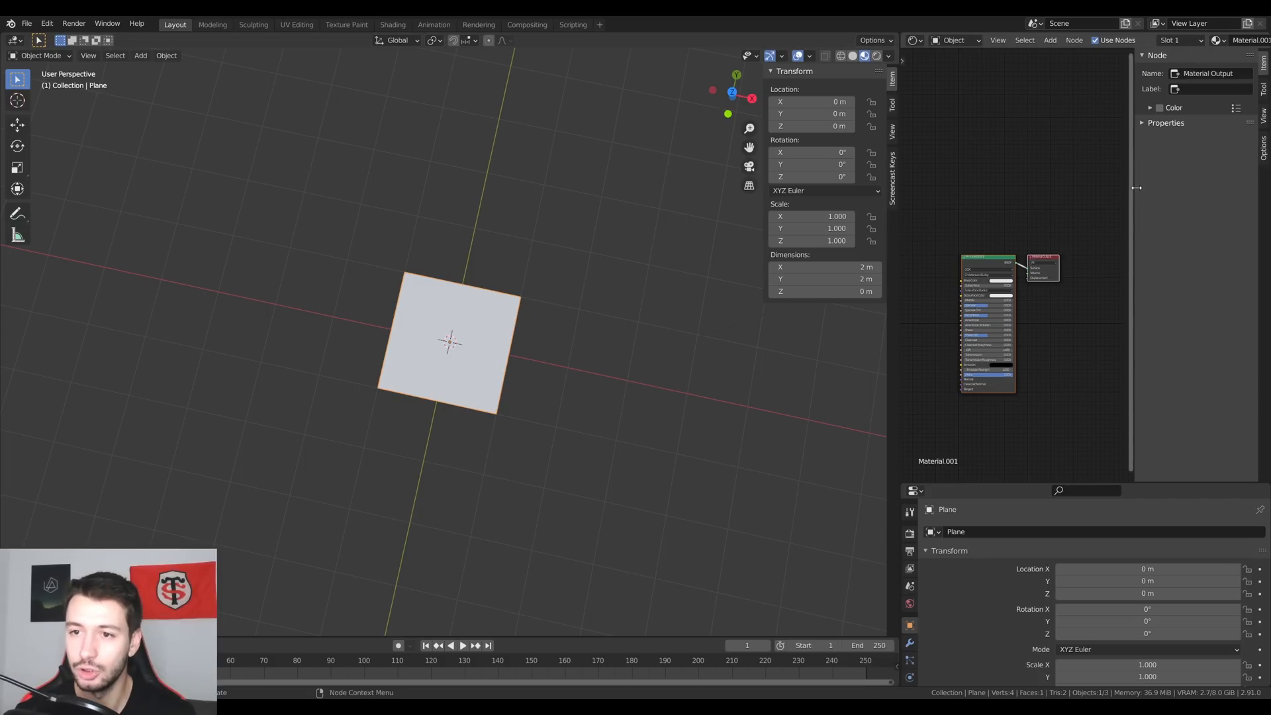
pyautogui.press('n')
pyautogui.press('Home')
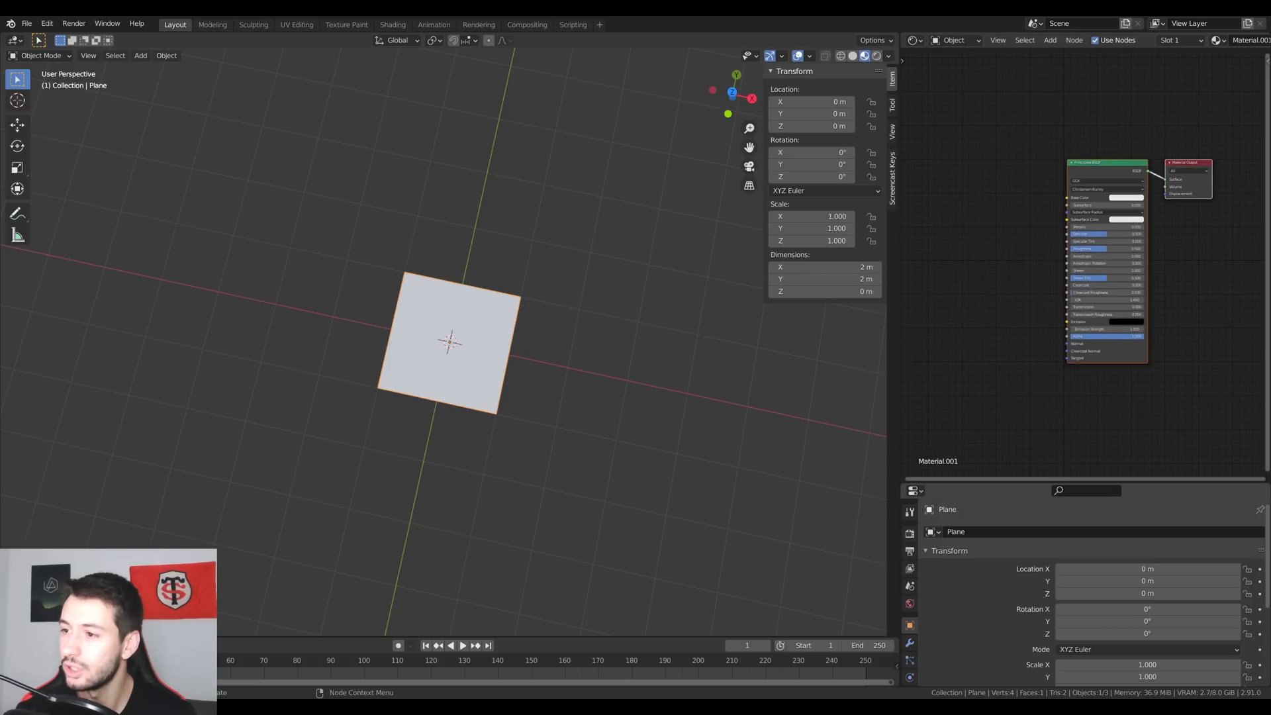
pyautogui.moveTo(1021, 367); pyautogui.dragTo(1068, 198)
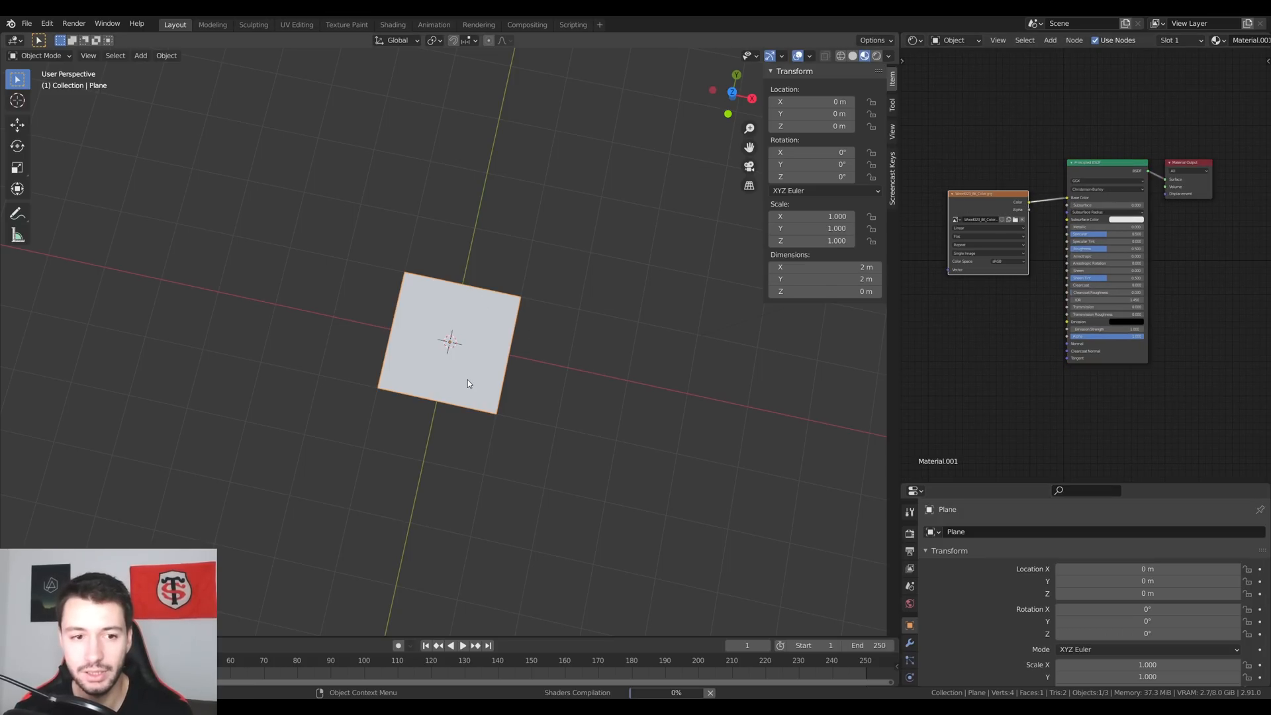
pyautogui.scroll(8, 472, 384)
pyautogui.press('KP_7')
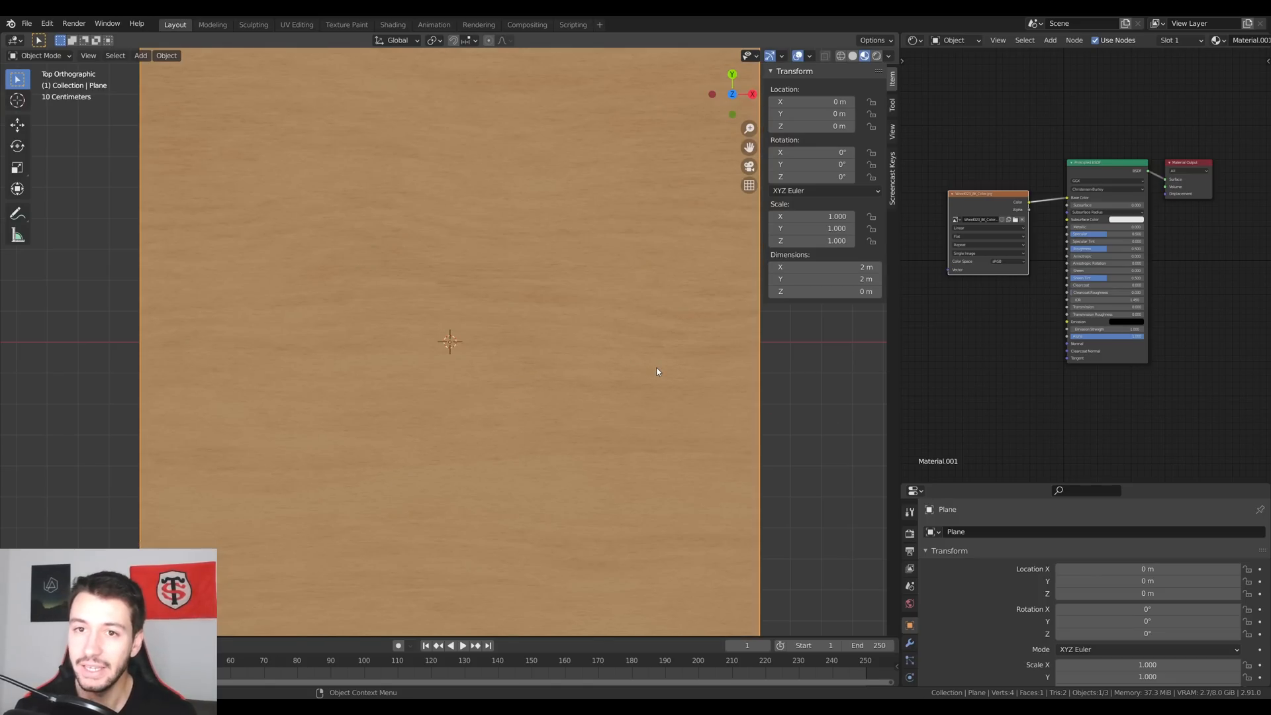
# Switch the node editor area to a widened UV Editor and show the plane's UV map in Edit Mode.
pyautogui.click(914, 40)
pyautogui.click(536, 105)
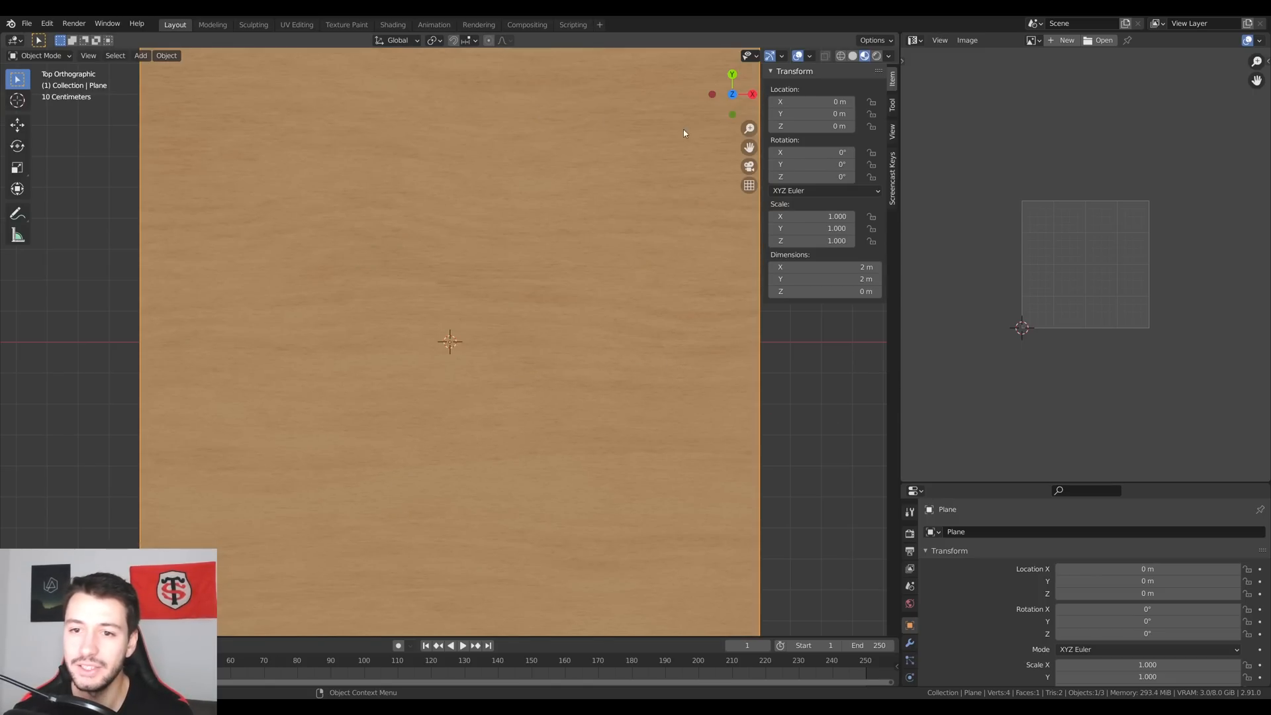
pyautogui.moveTo(899, 132); pyautogui.dragTo(675, 132)
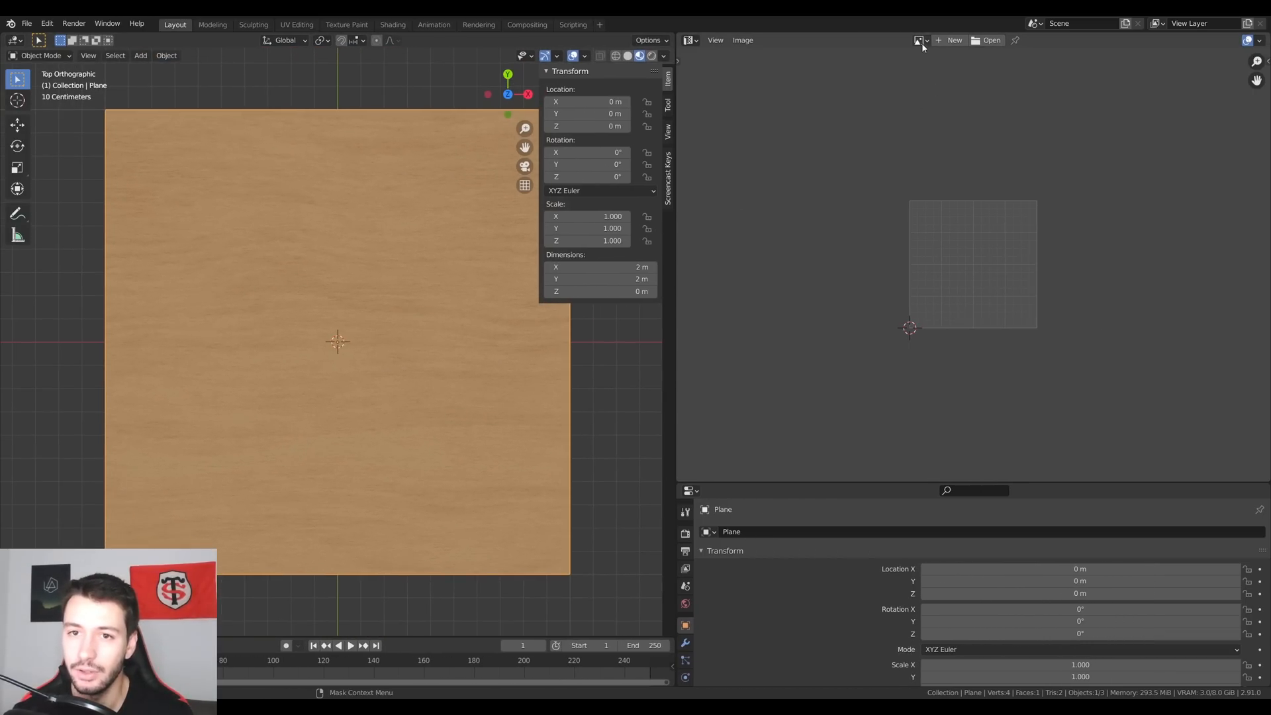
pyautogui.press('Tab')
pyautogui.press('Home')
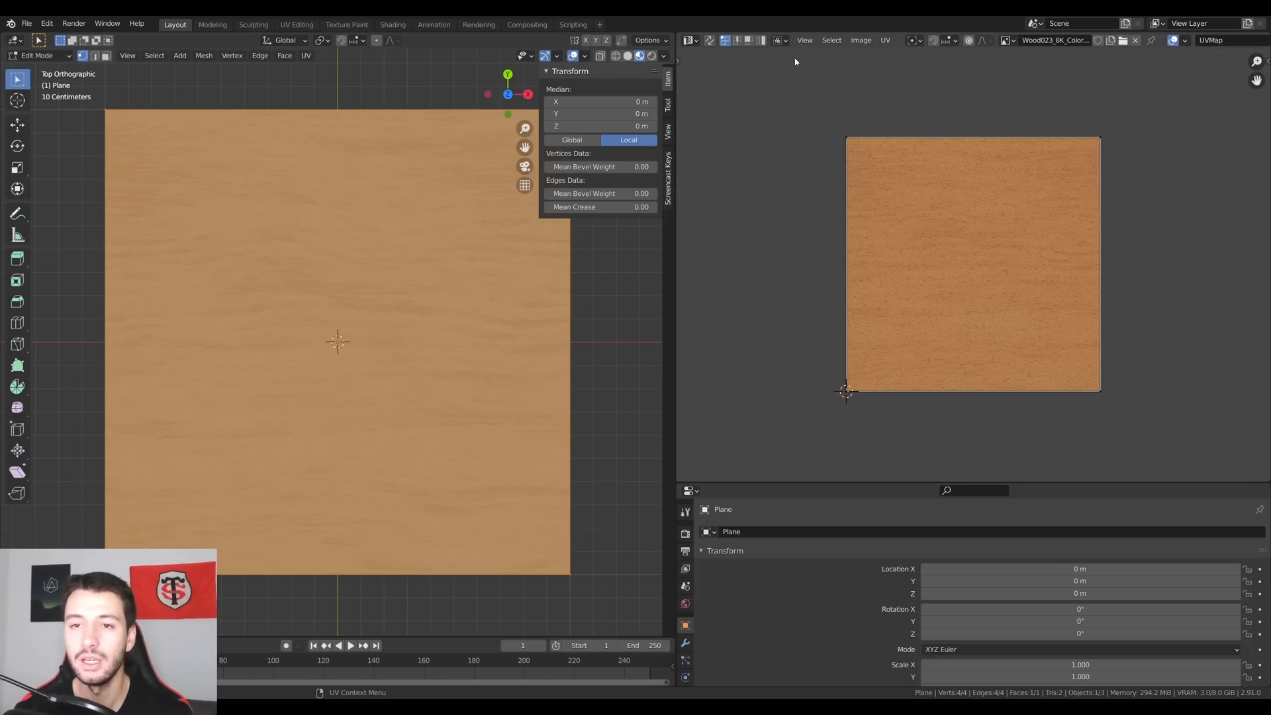
# Set the UV overlay to an opacity of 1.000 and enable Display Stretch in the UV Editor.
pyautogui.click(1173, 41)
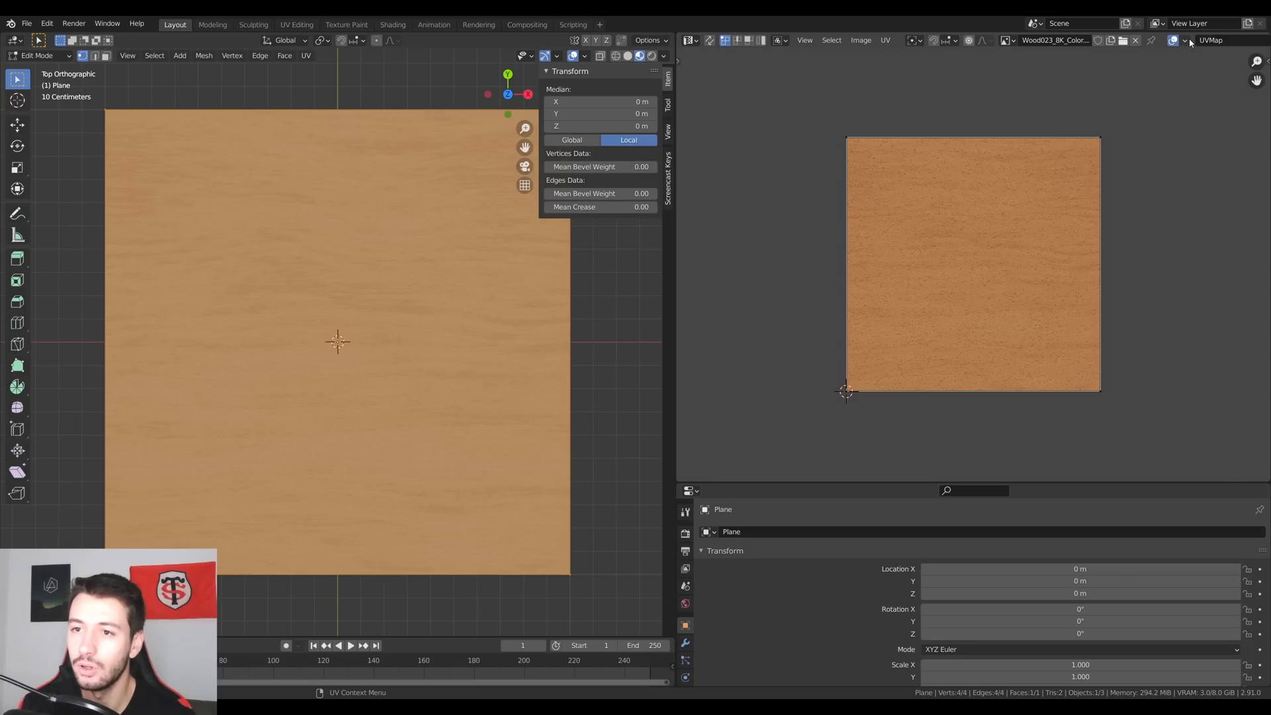
pyautogui.click(1173, 40)
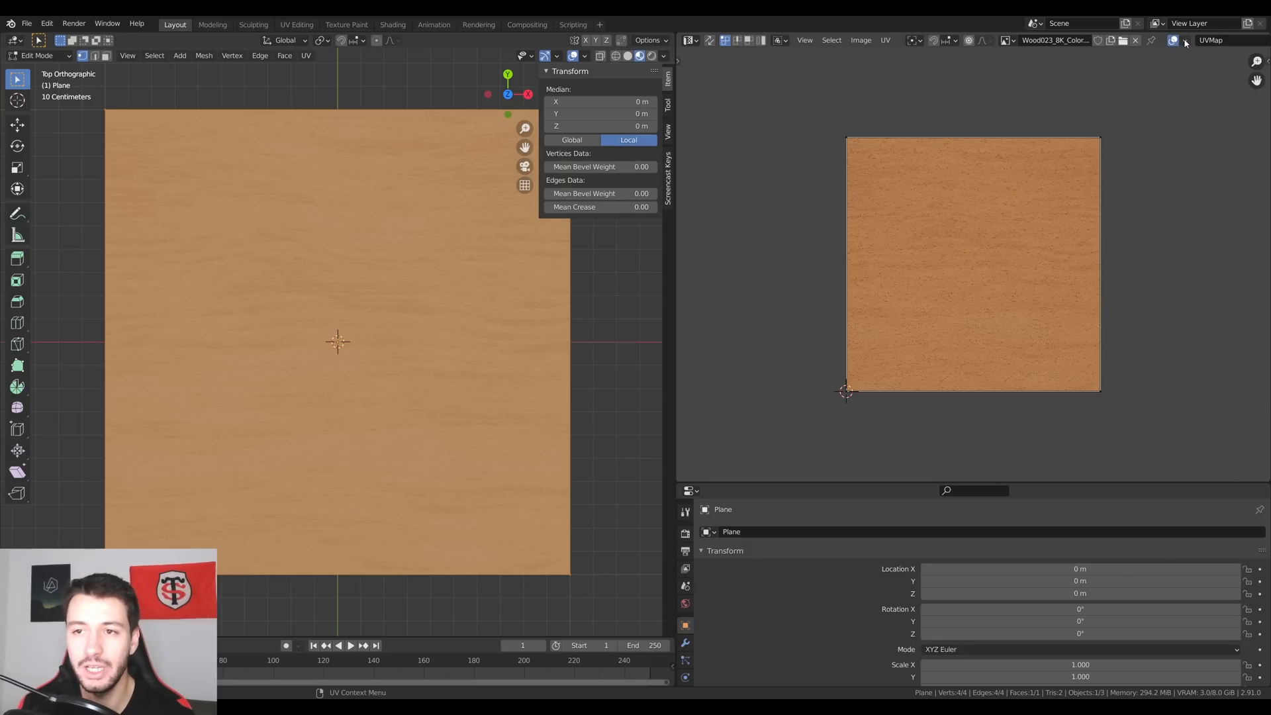
pyautogui.click(1184, 40)
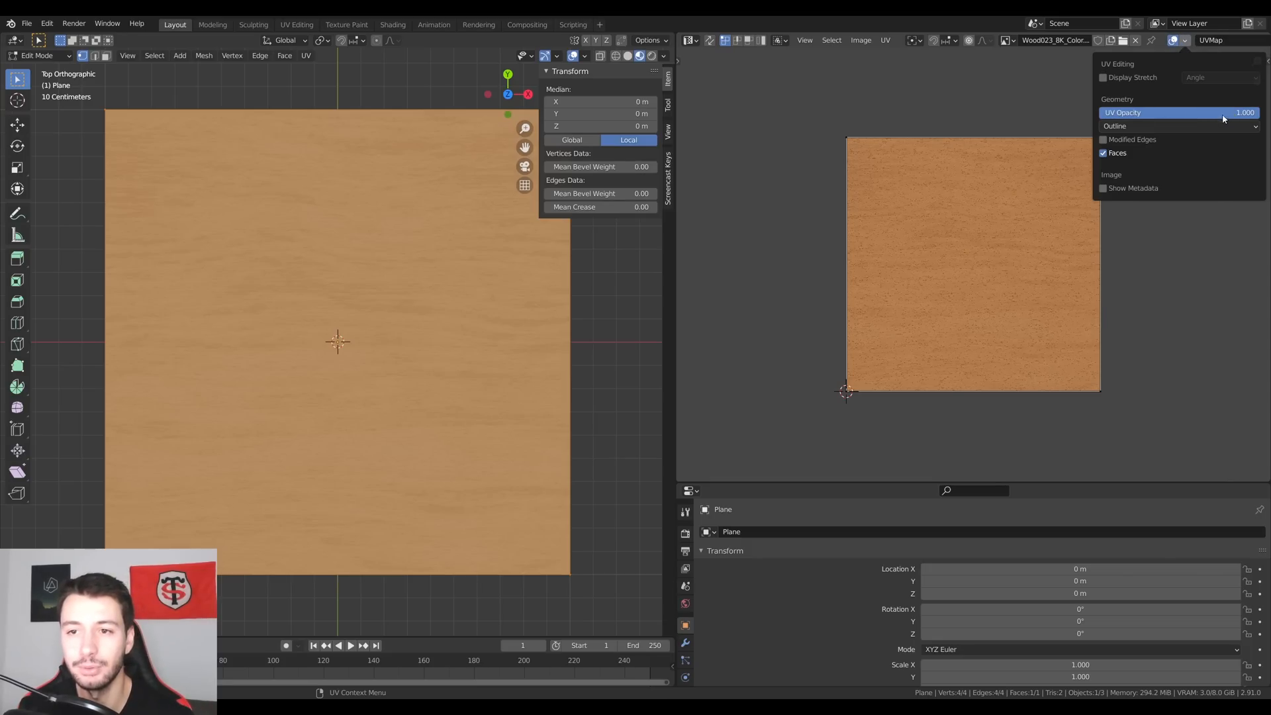
pyautogui.moveTo(1229, 114); pyautogui.dragTo(1261, 116)
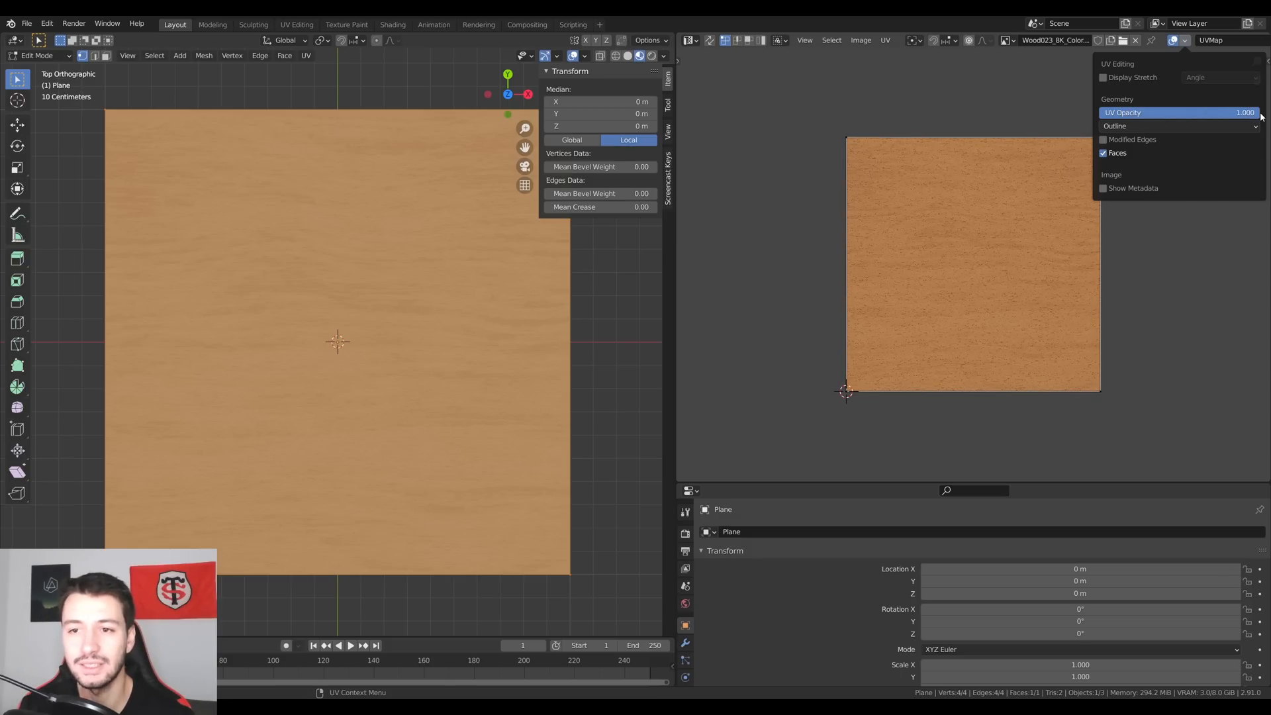
pyautogui.click(1104, 78)
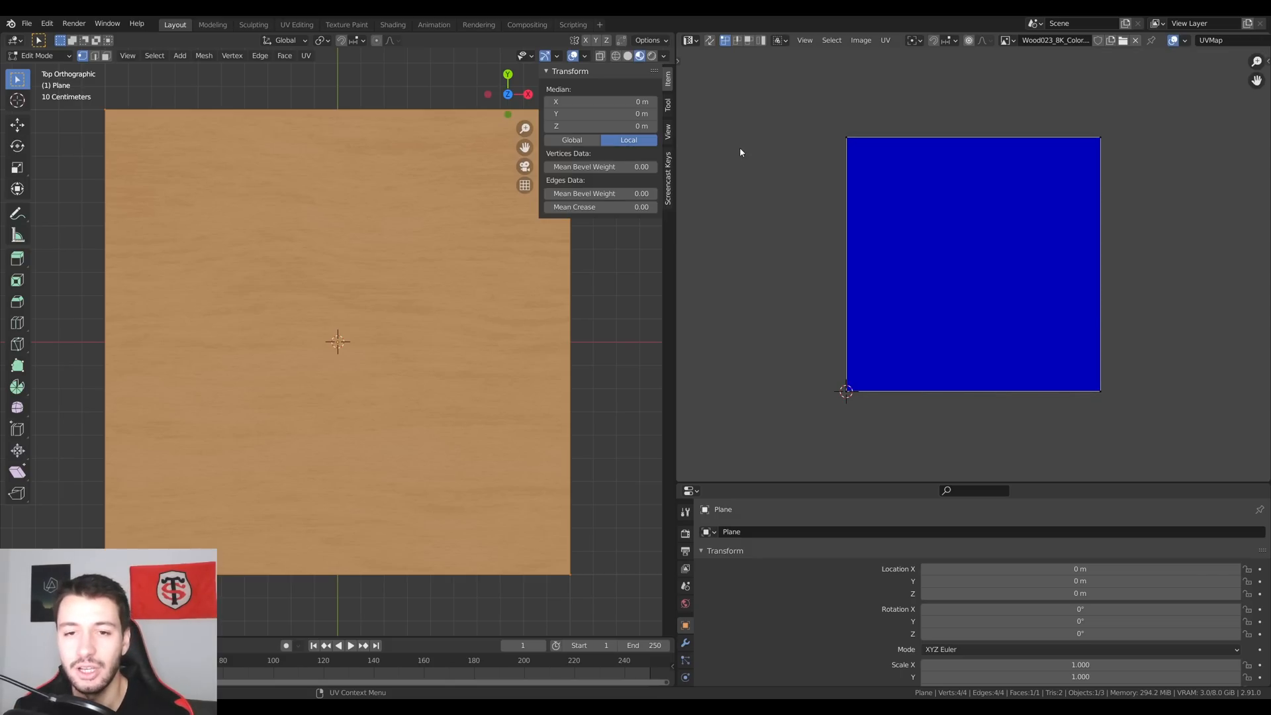
# Move the upper-left UV vertex toward the middle of the image to distort the mapping, and move it back to its corner.
pyautogui.click(848, 139)
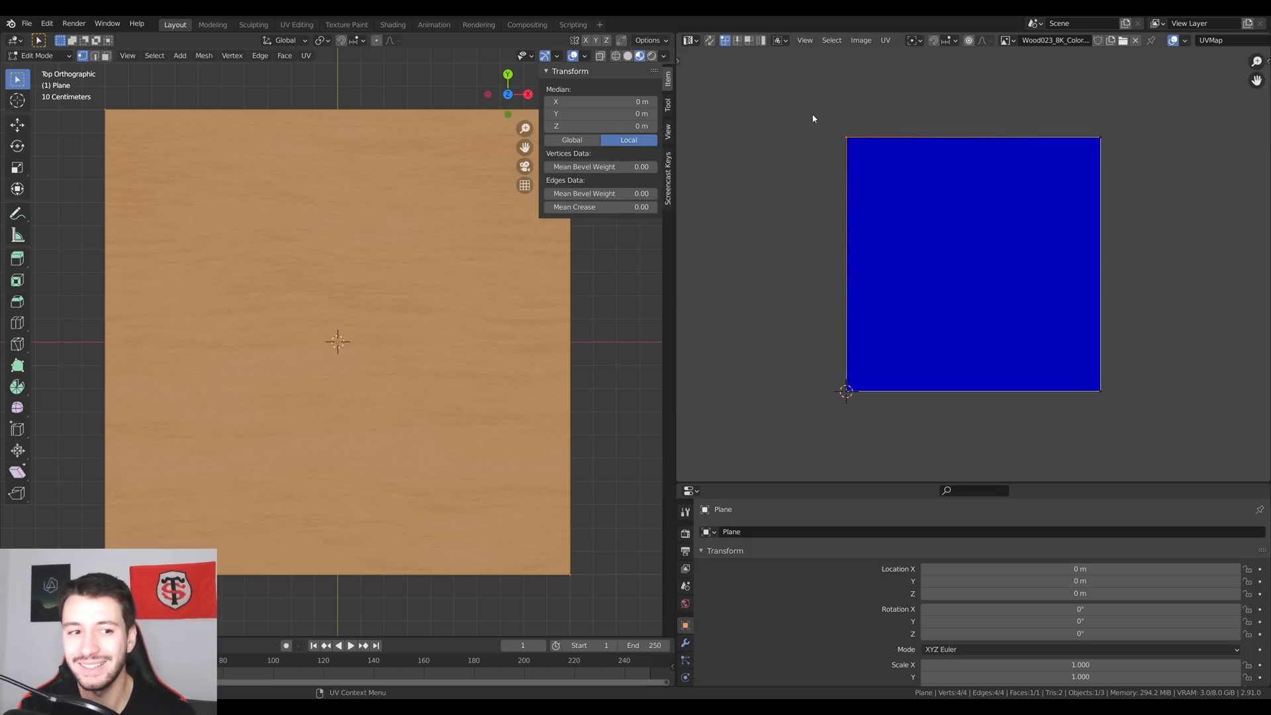
pyautogui.press('g')
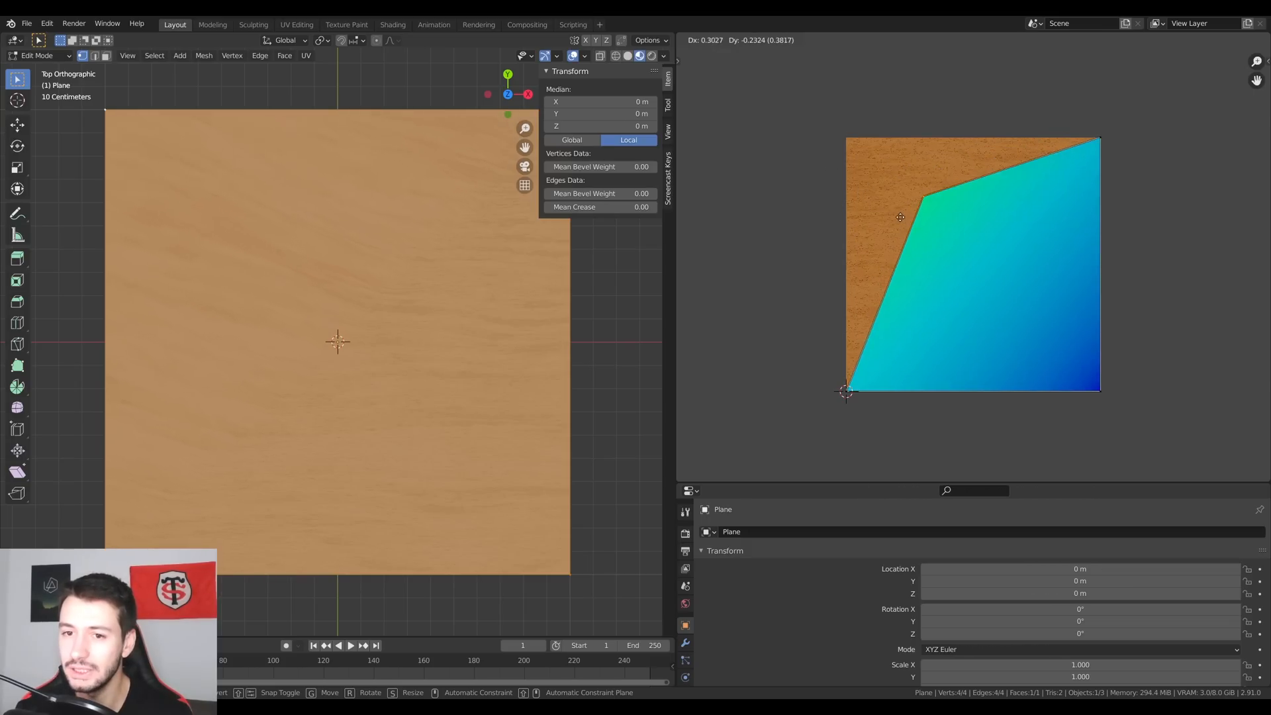
pyautogui.click(915, 248)
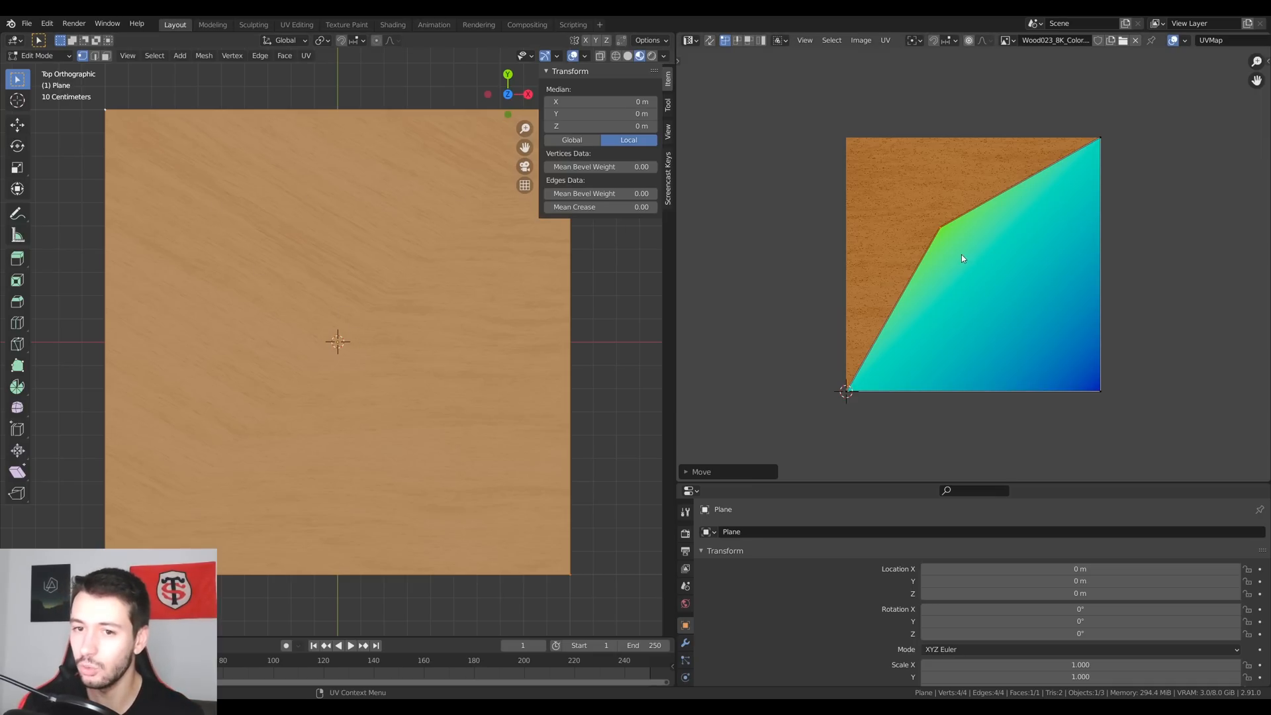
pyautogui.moveTo(947, 235); pyautogui.dragTo(851, 142)
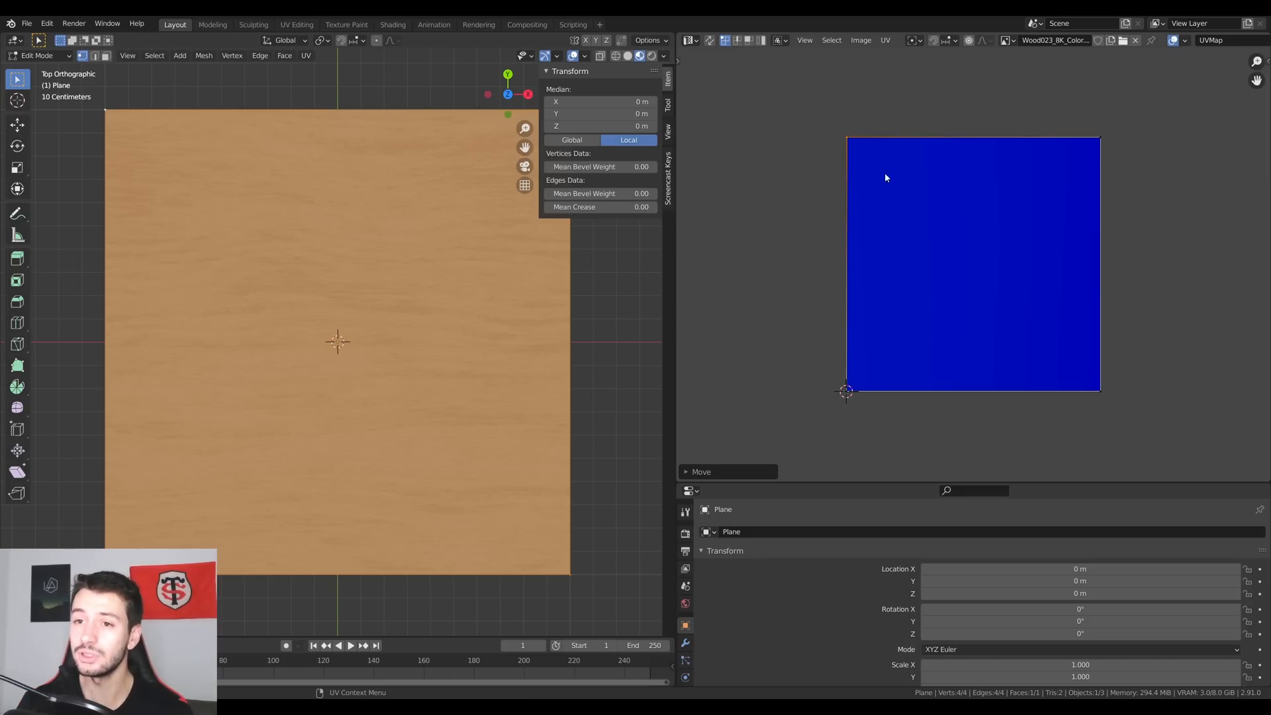
# Examine the Display Stretch option in the UV Editor's overlay settings.
pyautogui.click(1186, 42)
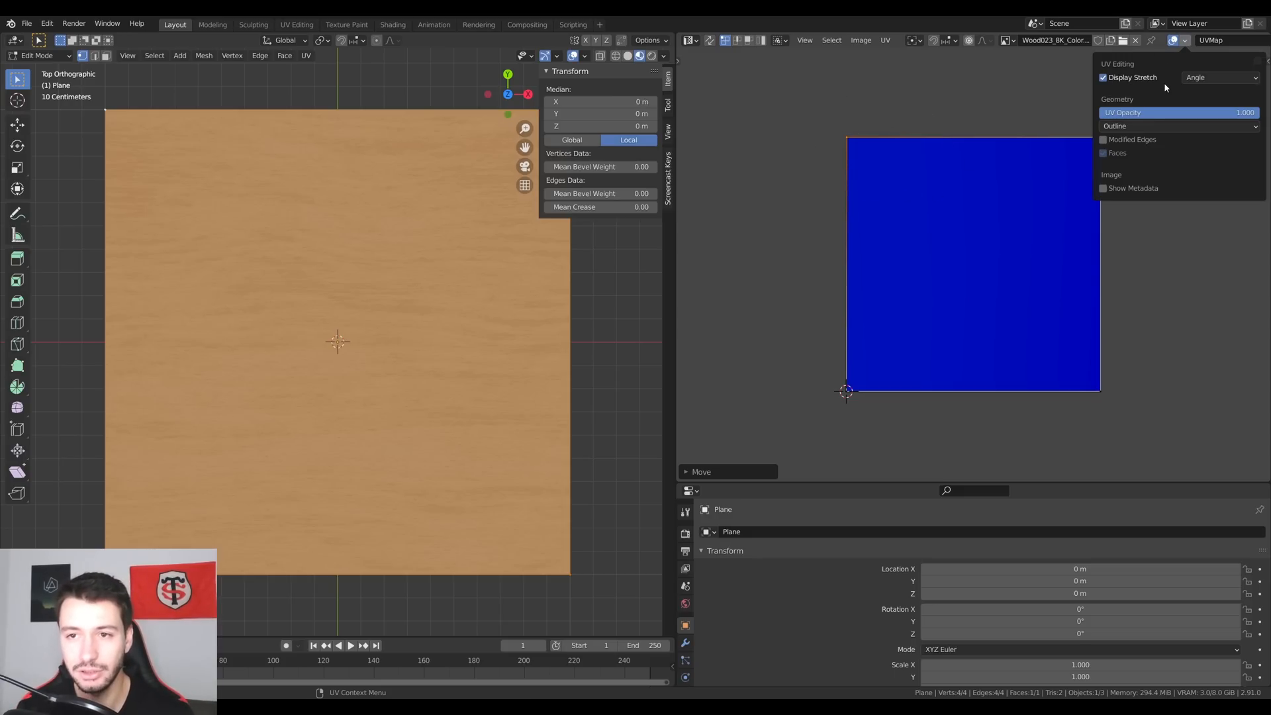
pyautogui.click(853, 41)
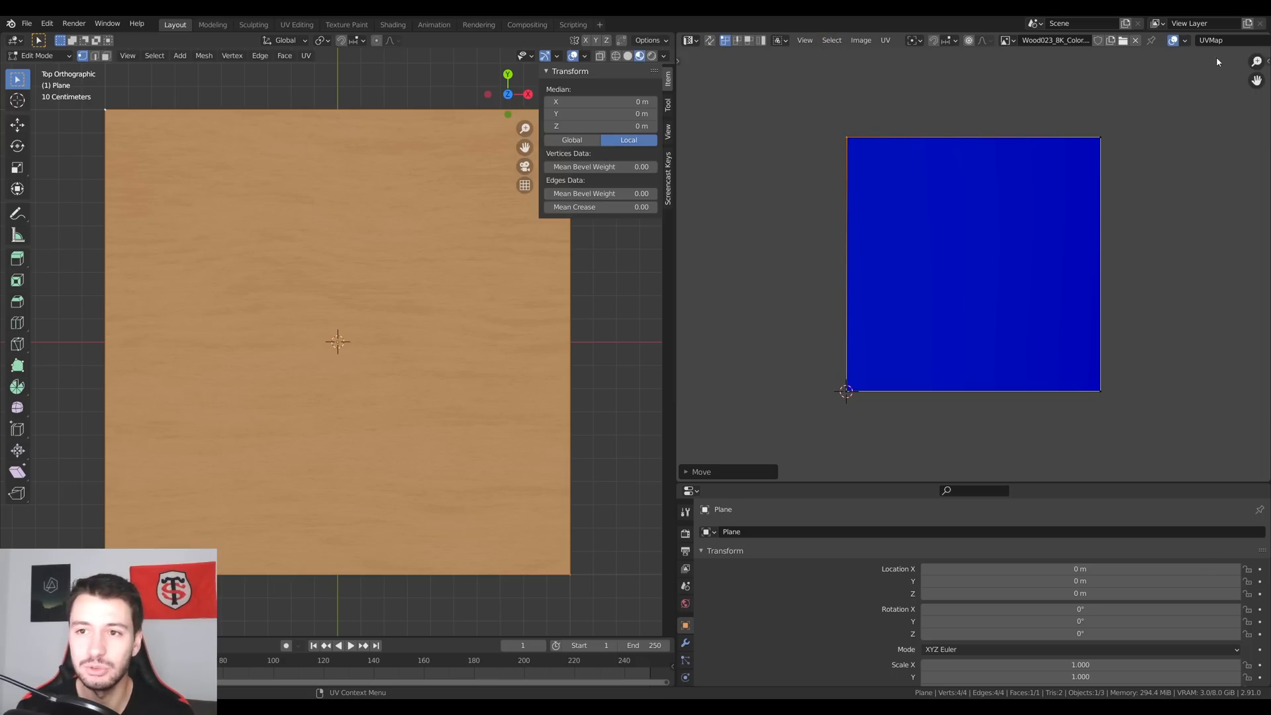
pyautogui.click(1185, 42)
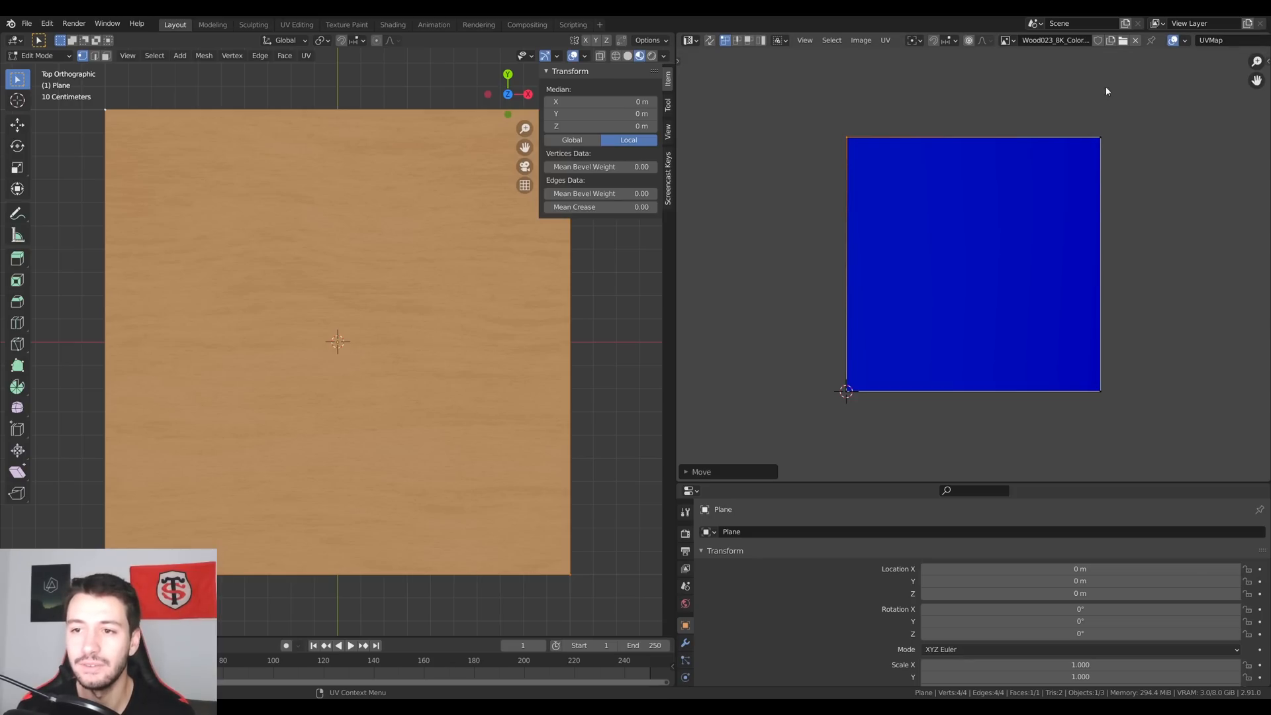
# Start a new default scene without saving the changes to the current file.
pyautogui.click(27, 23)
pyautogui.moveTo(30, 34)
pyautogui.click(208, 37)
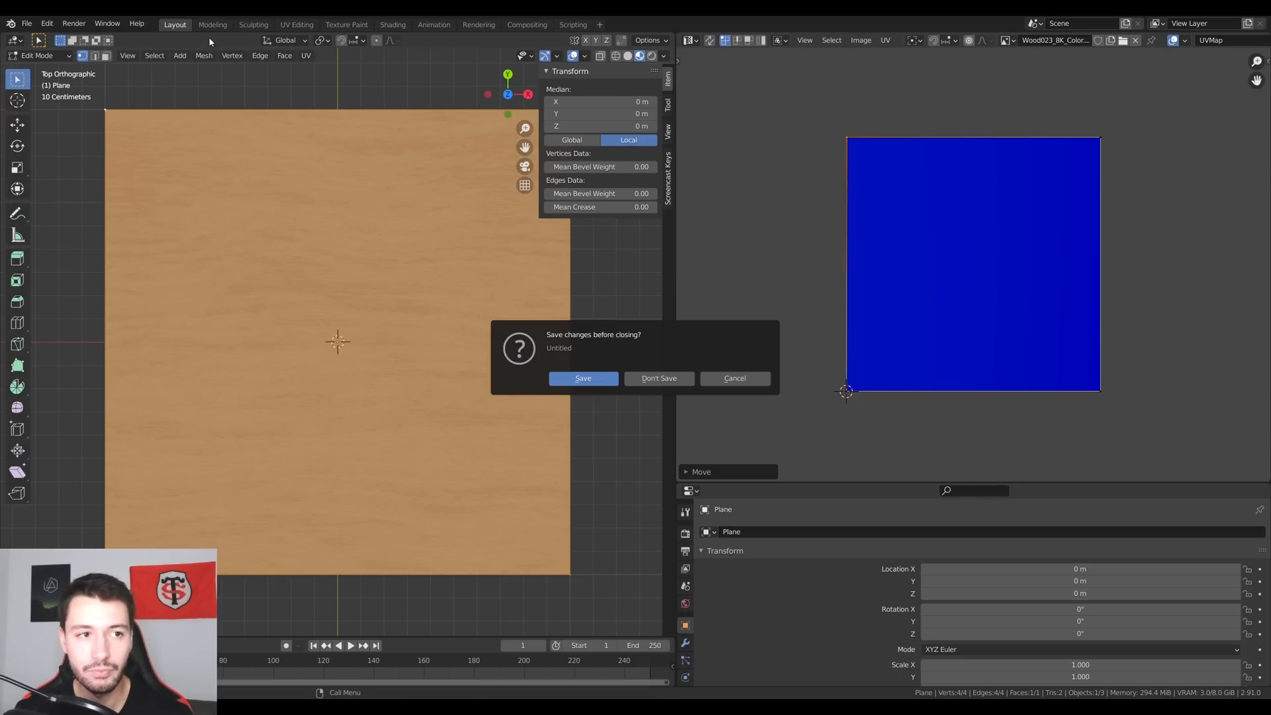
pyautogui.click(657, 378)
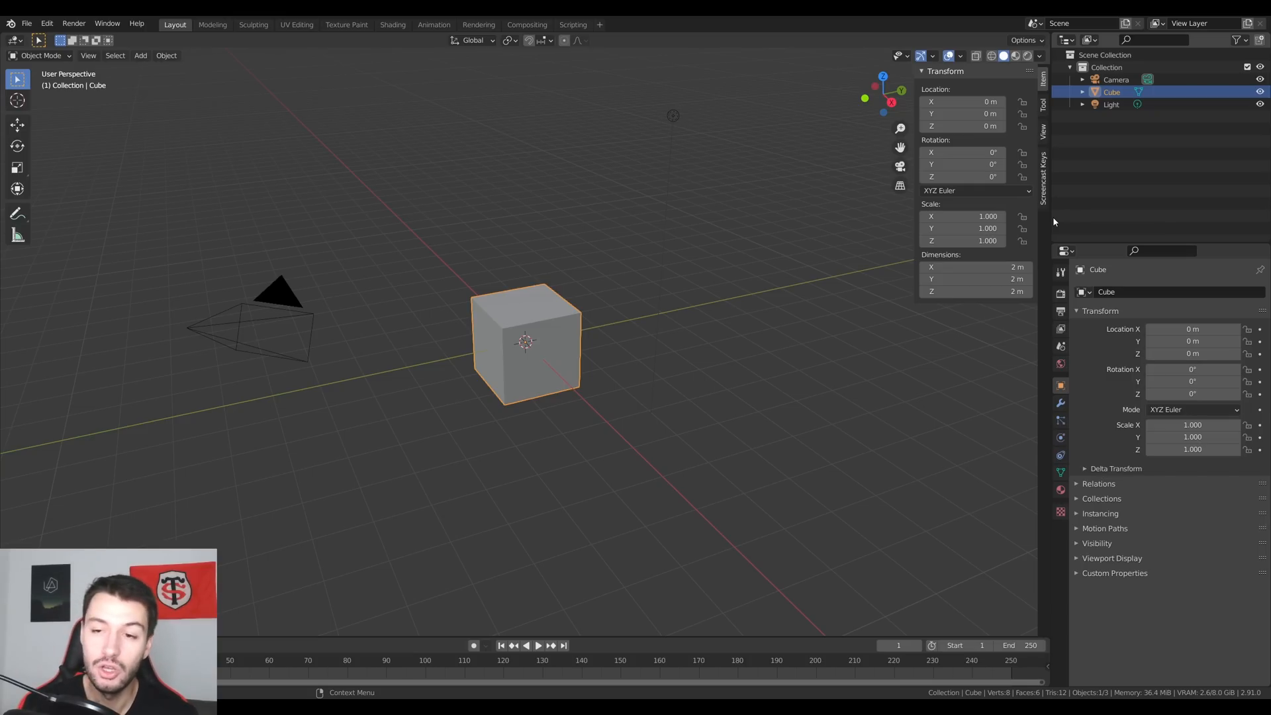
# Widen the properties editor and show the scene's render properties.
pyautogui.moveTo(1053, 222); pyautogui.dragTo(773, 225)
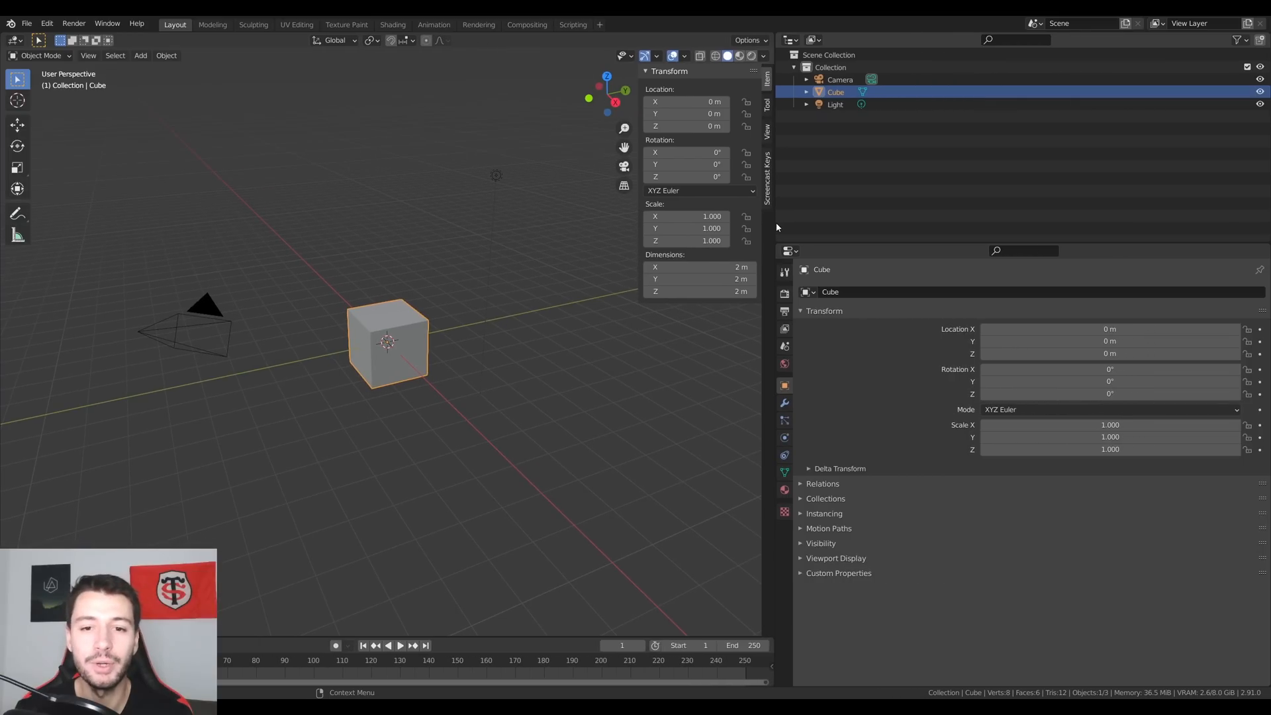
pyautogui.click(1019, 251)
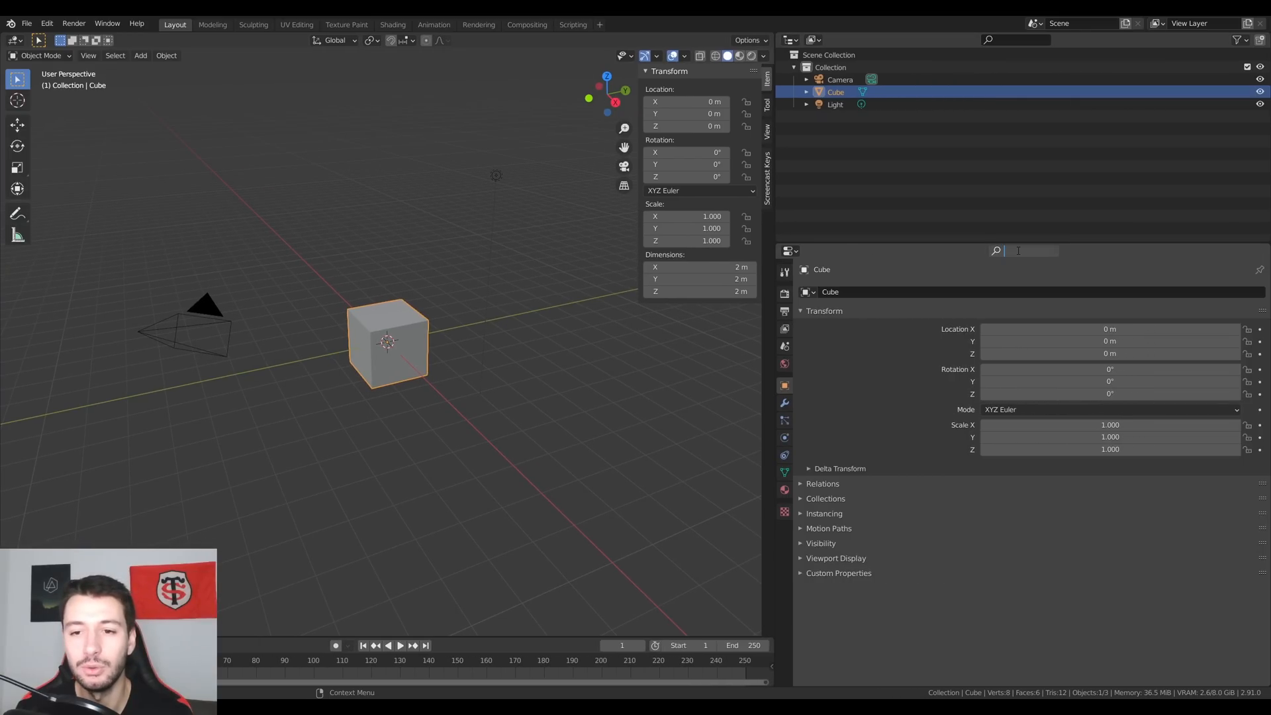
pyautogui.click(785, 293)
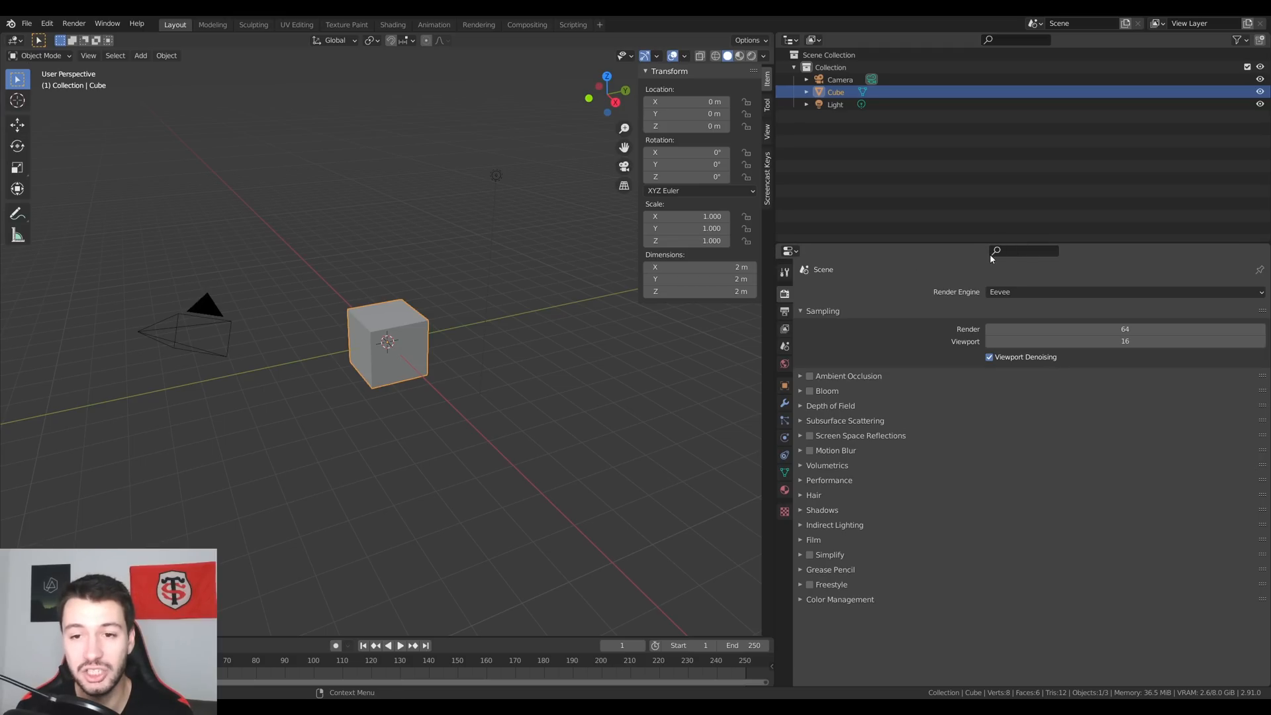
pyautogui.click(790, 251)
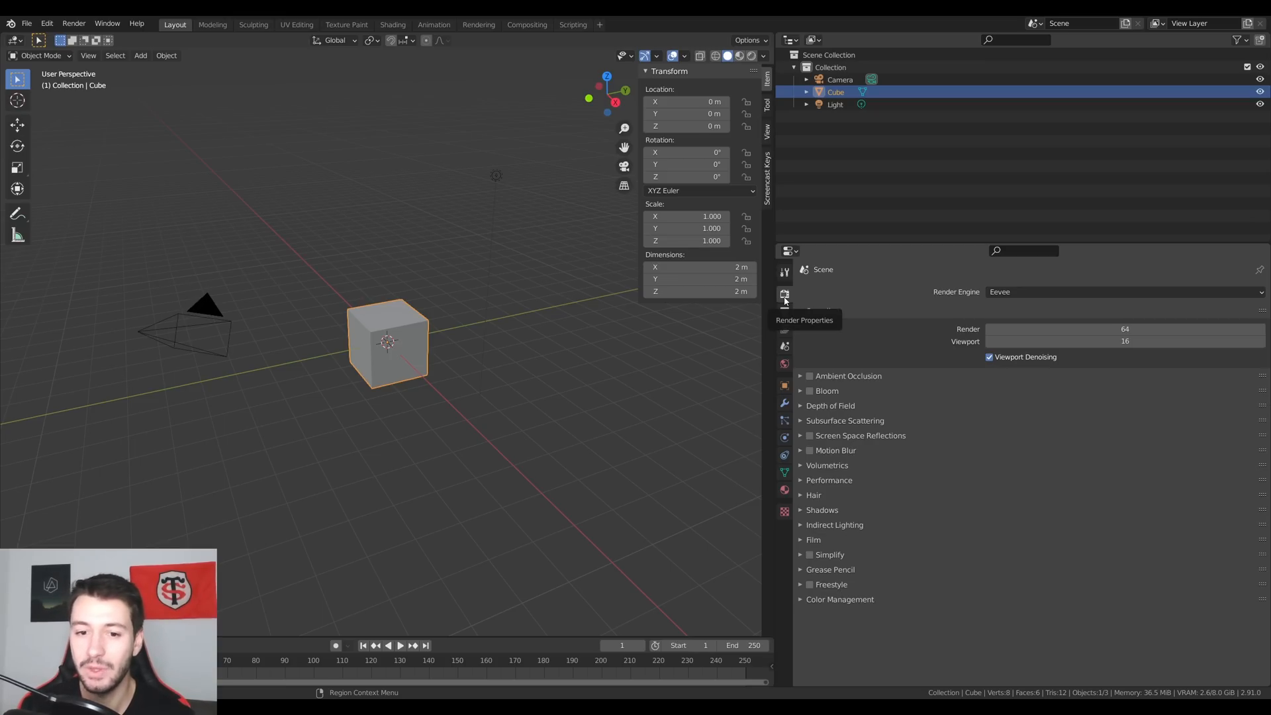
# Inspect the Screen Space Reflections and Motion Blur render settings, collapsing both sections again.
pyautogui.click(800, 436)
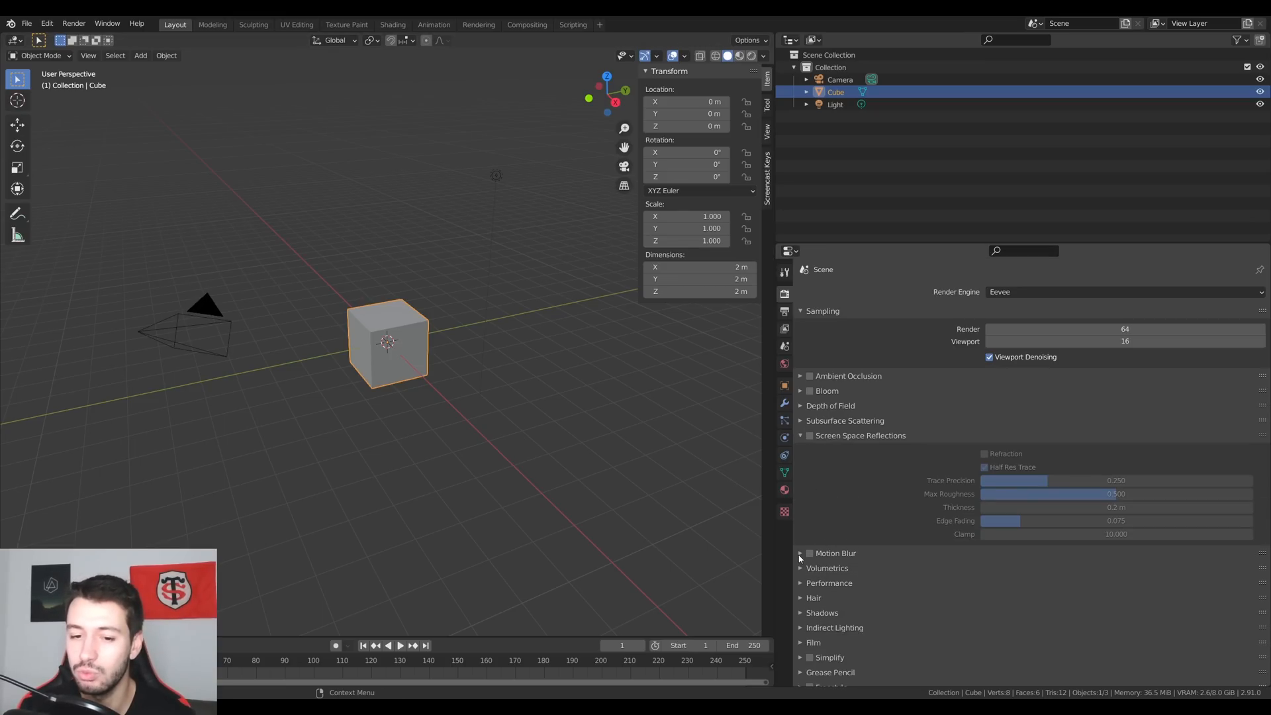
pyautogui.click(800, 553)
pyautogui.click(798, 554)
pyautogui.click(800, 437)
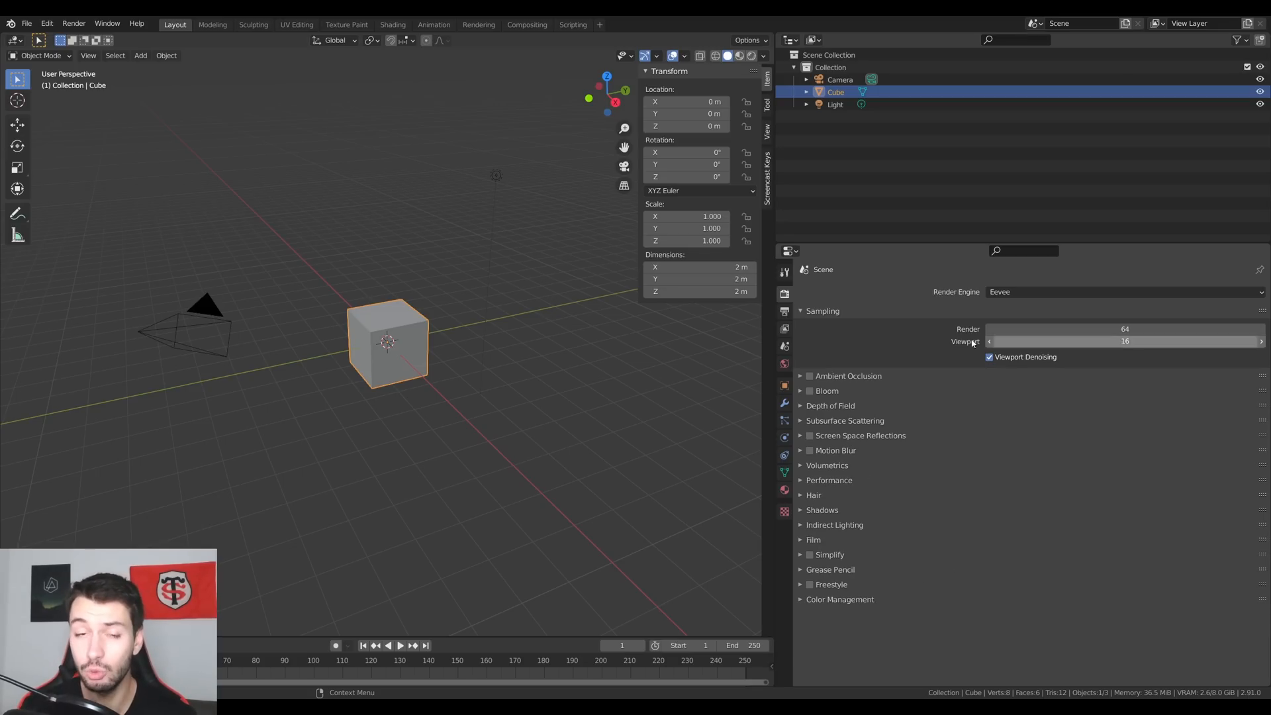
# Search the render properties for "light", and replace that search term with "subs".
pyautogui.click(1014, 251)
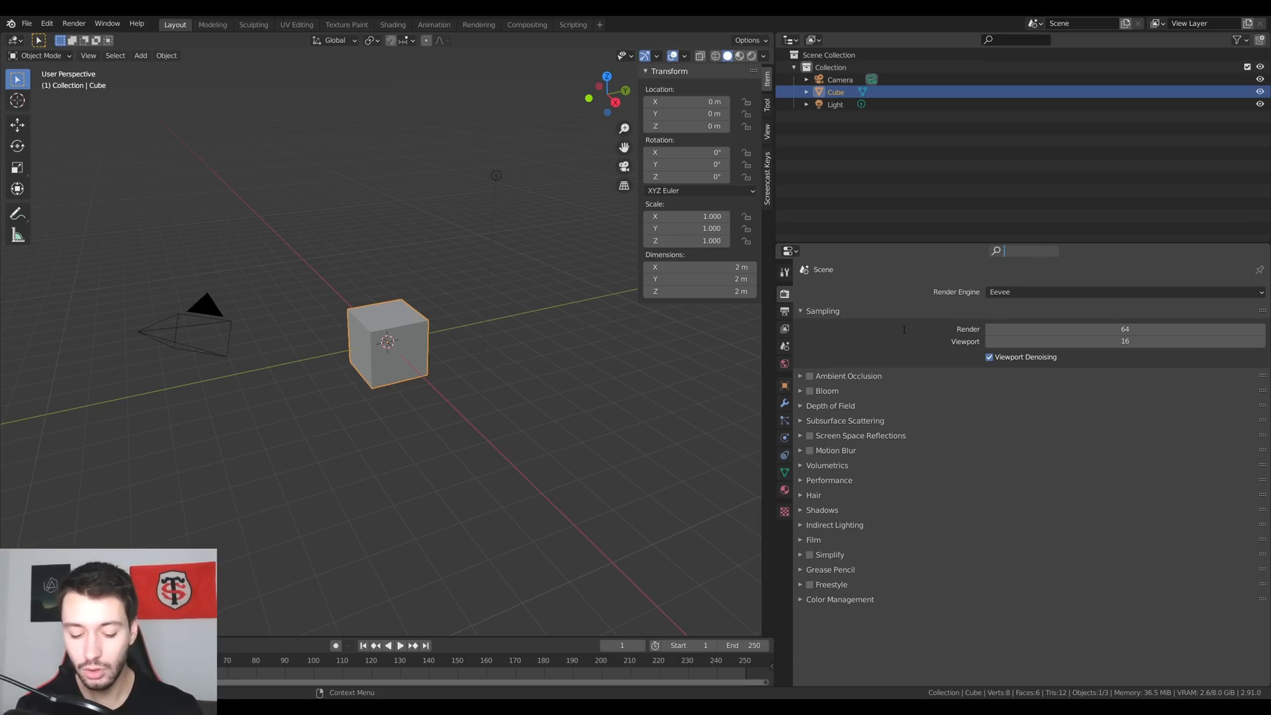
pyautogui.write('lihg')
pyautogui.press('BackSpace')
pyautogui.press('BackSpace')
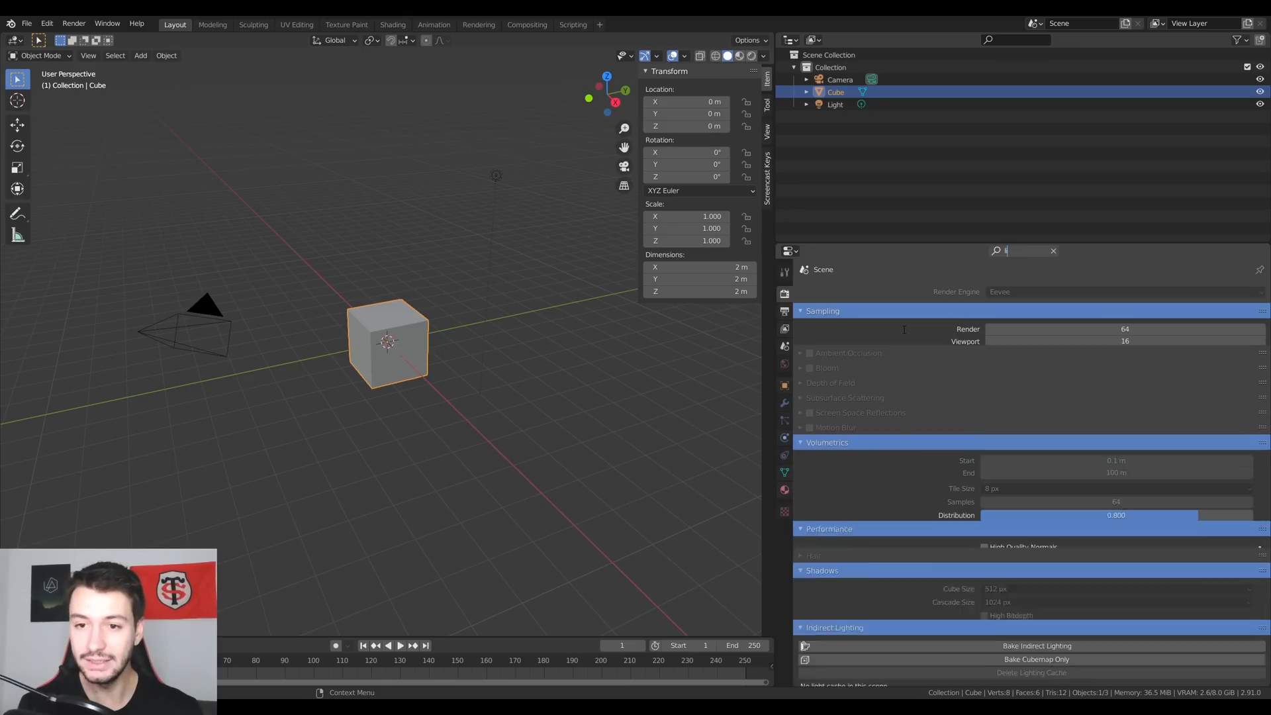
pyautogui.write('ght')
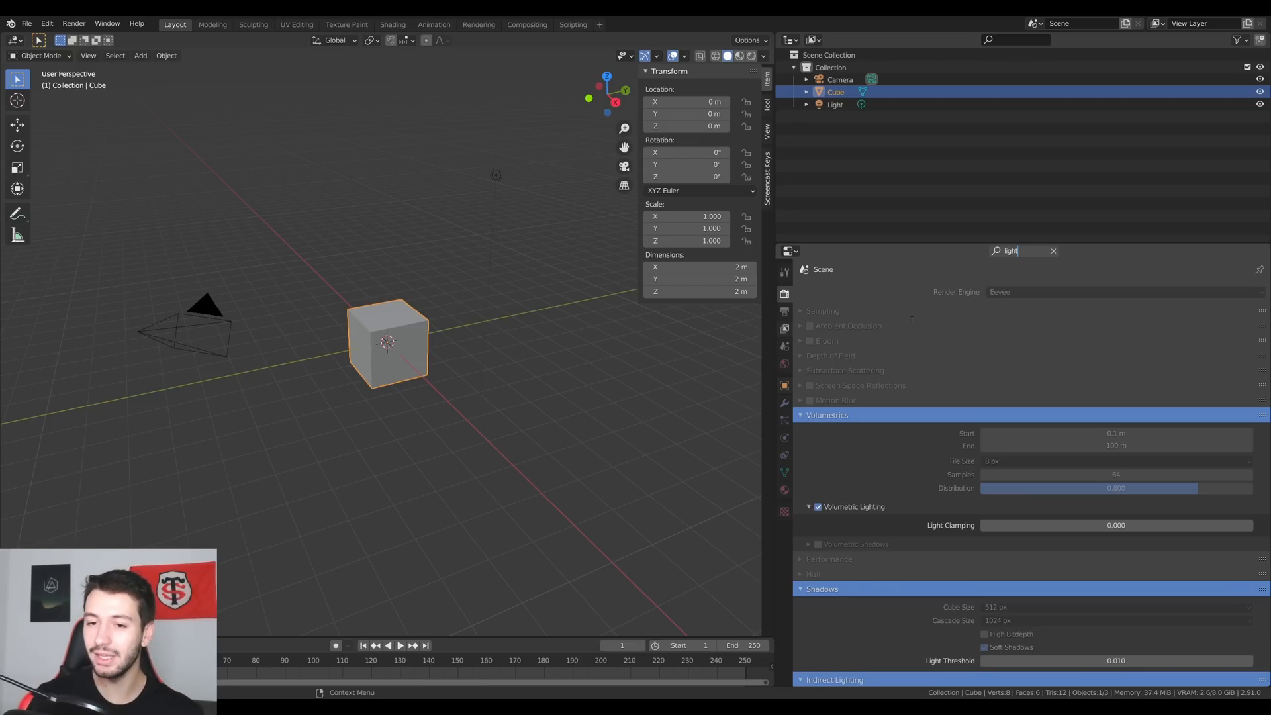
pyautogui.press('Home')
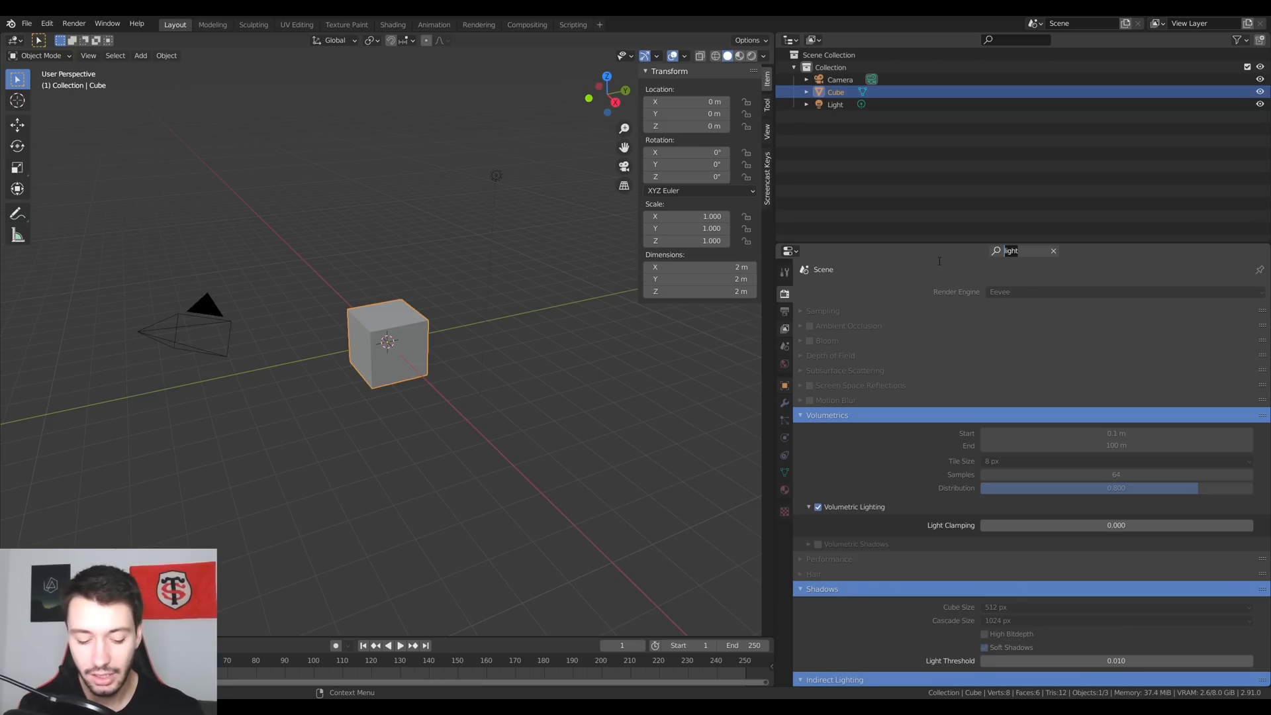
pyautogui.write('subs')
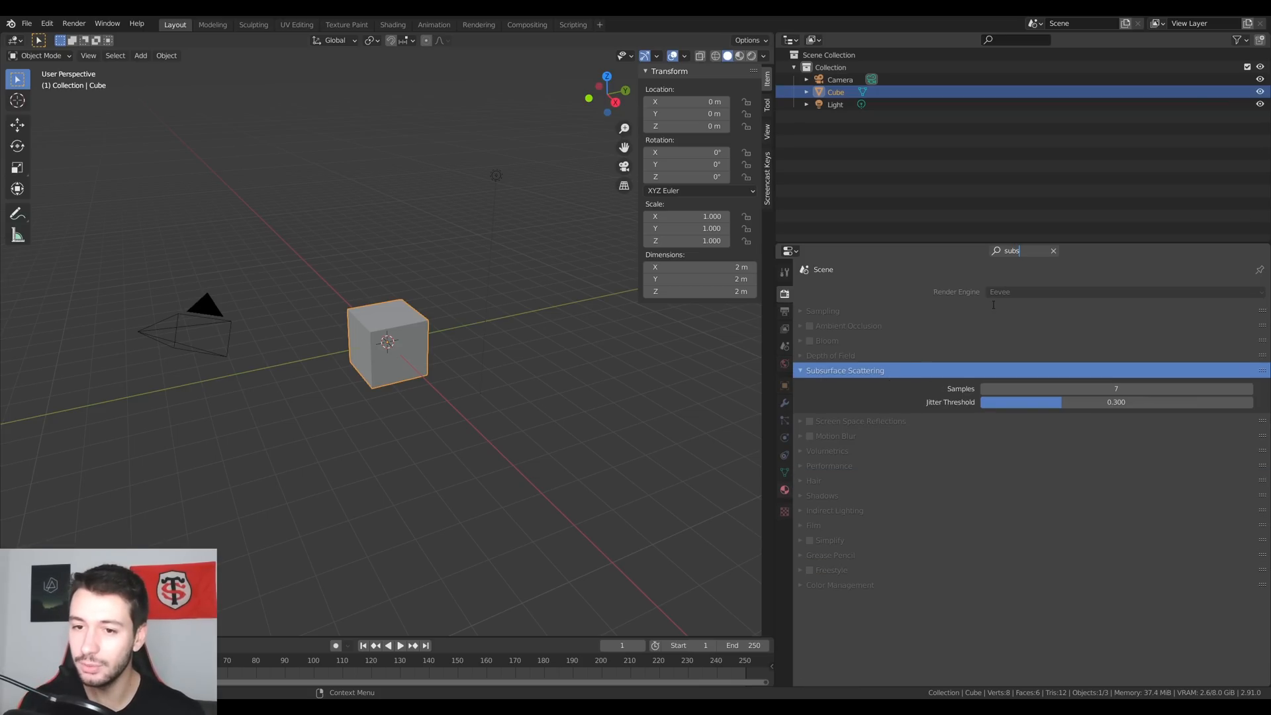
# Replace the render properties search term with "samples", and clear the search after viewing the matches.
pyautogui.press('BackSpace')
pyautogui.press('BackSpace')
pyautogui.press('BackSpace')
pyautogui.press('BackSpace')
pyautogui.write('samples')
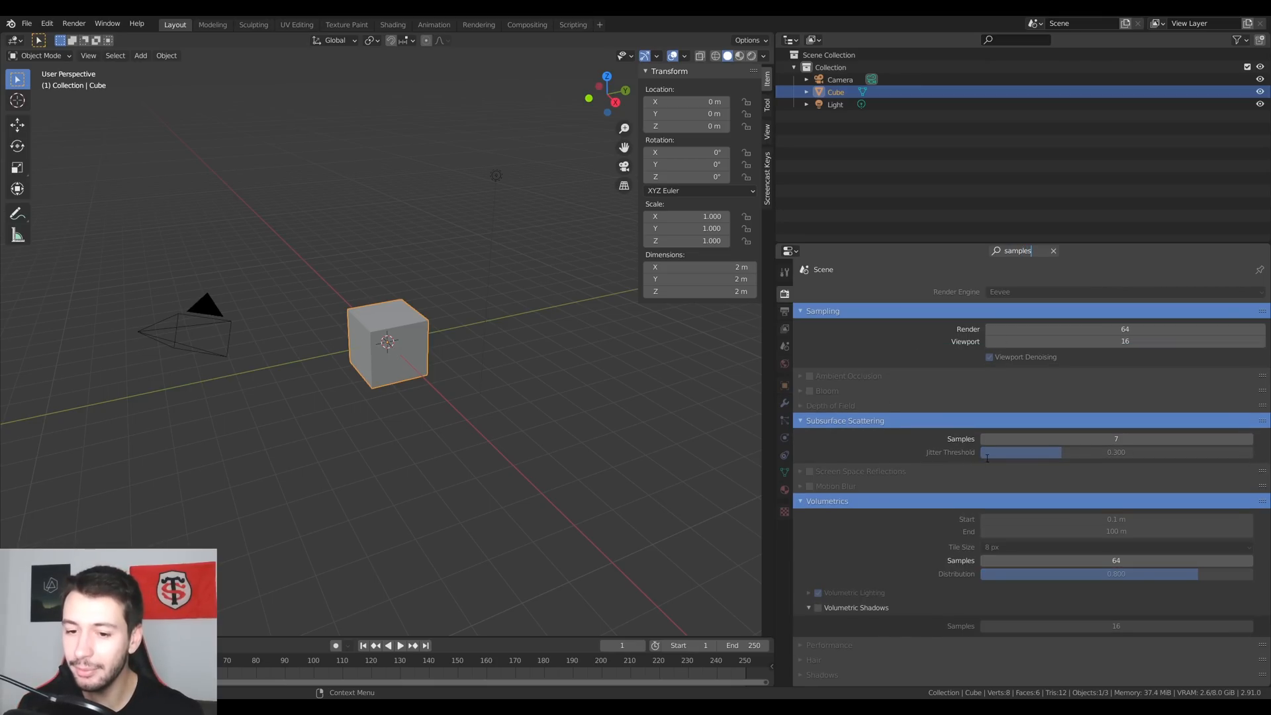
pyautogui.click(1052, 250)
# Narrow the properties editor to give the 3D viewport more width.
pyautogui.moveTo(416, 333); pyautogui.dragTo(479, 341, button='middle')
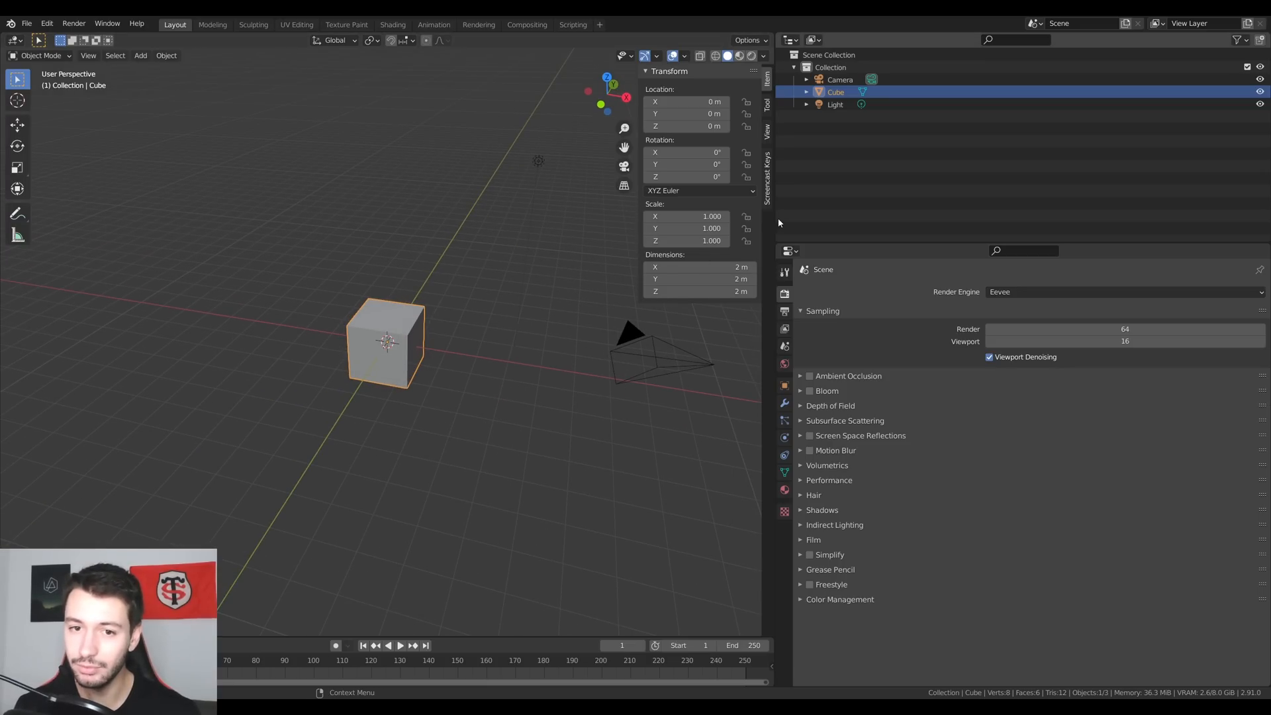
pyautogui.moveTo(773, 217); pyautogui.dragTo(1081, 225)
pyautogui.moveTo(748, 299); pyautogui.dragTo(572, 315, button='middle')
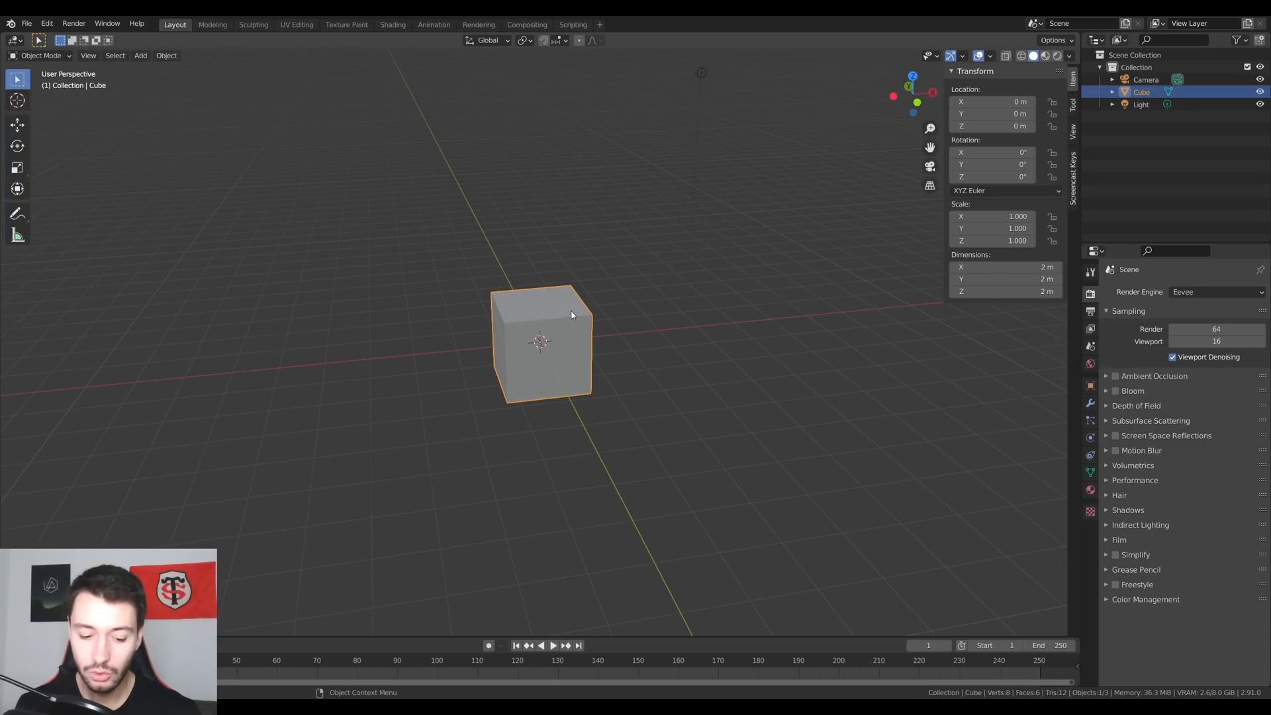
# Search the operators for the misspelled term "cueb" in both Blender 2.90 and 2.91, closing the 2.91 search without running anything.
pyautogui.press('F3')
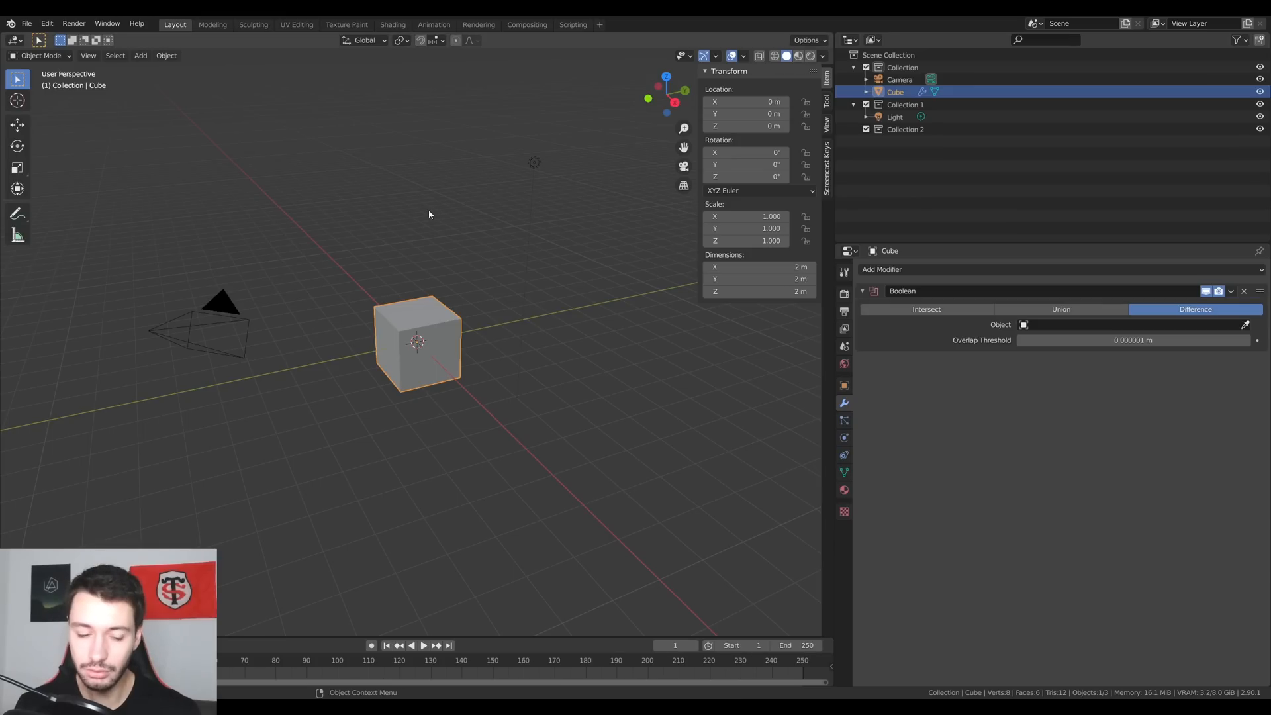
pyautogui.hotkey('alt', 'g')
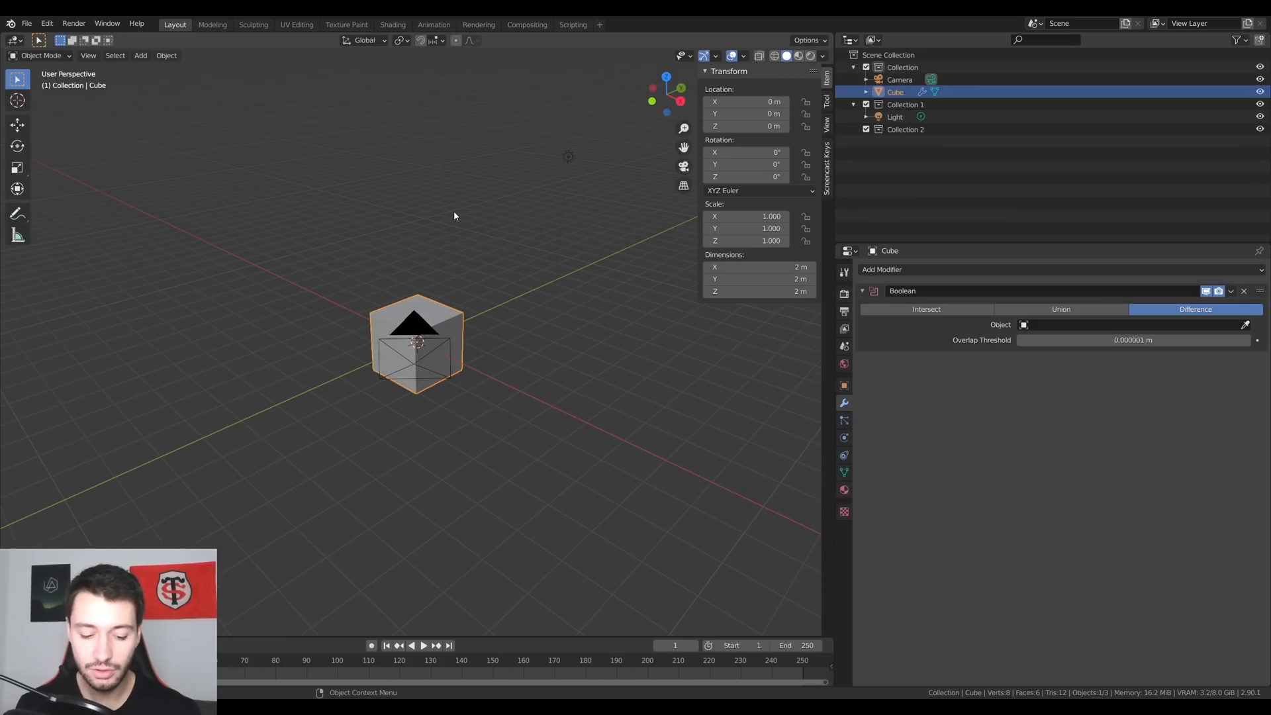
pyautogui.press('F3')
pyautogui.write('cueb')
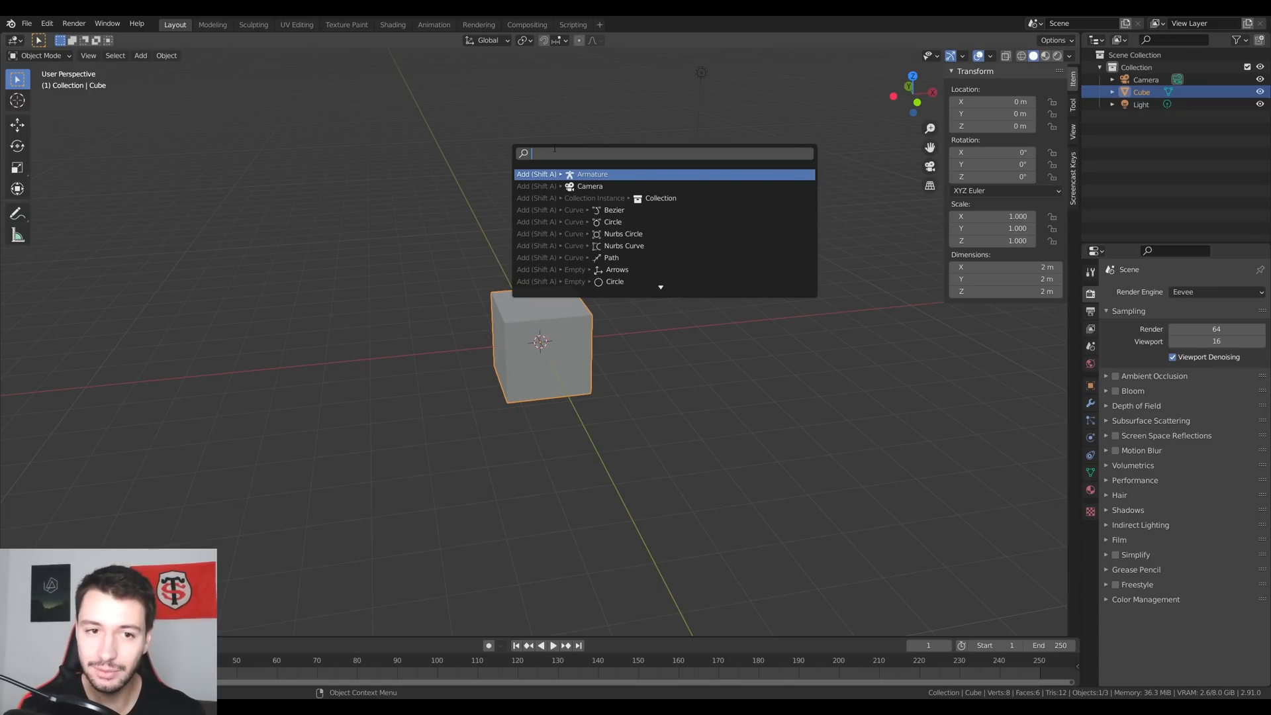
pyautogui.write('cueb')
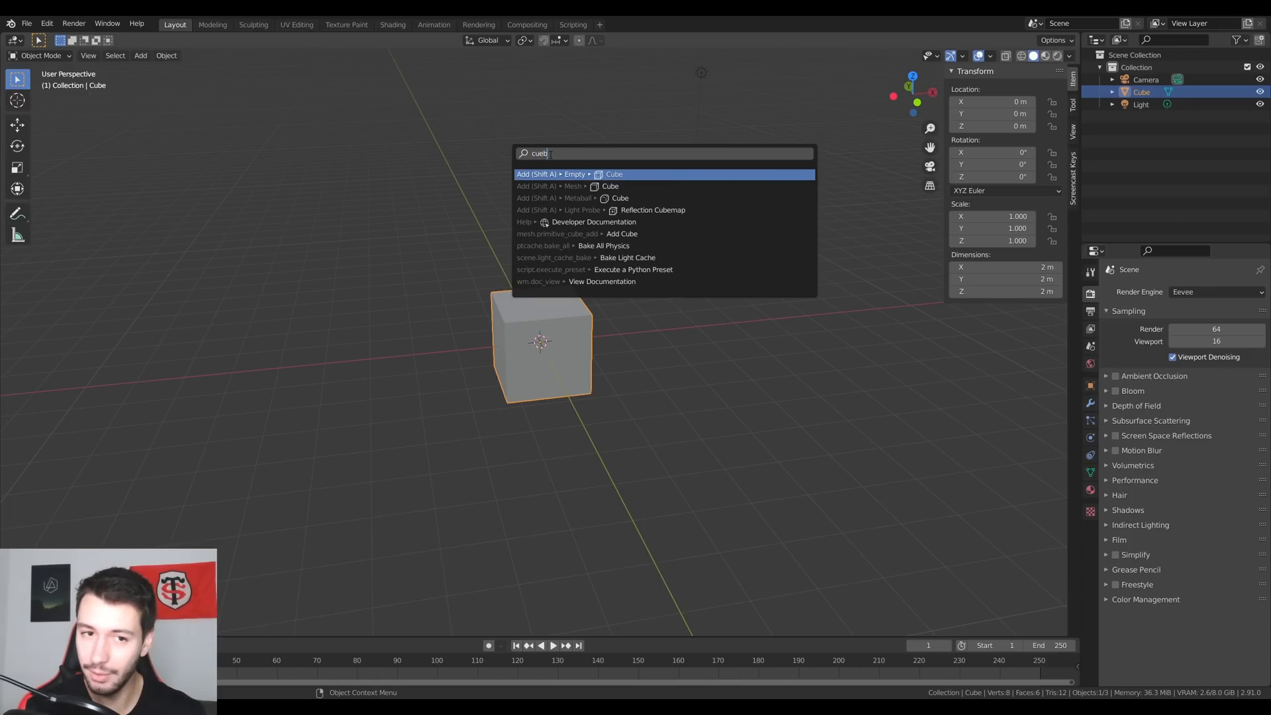
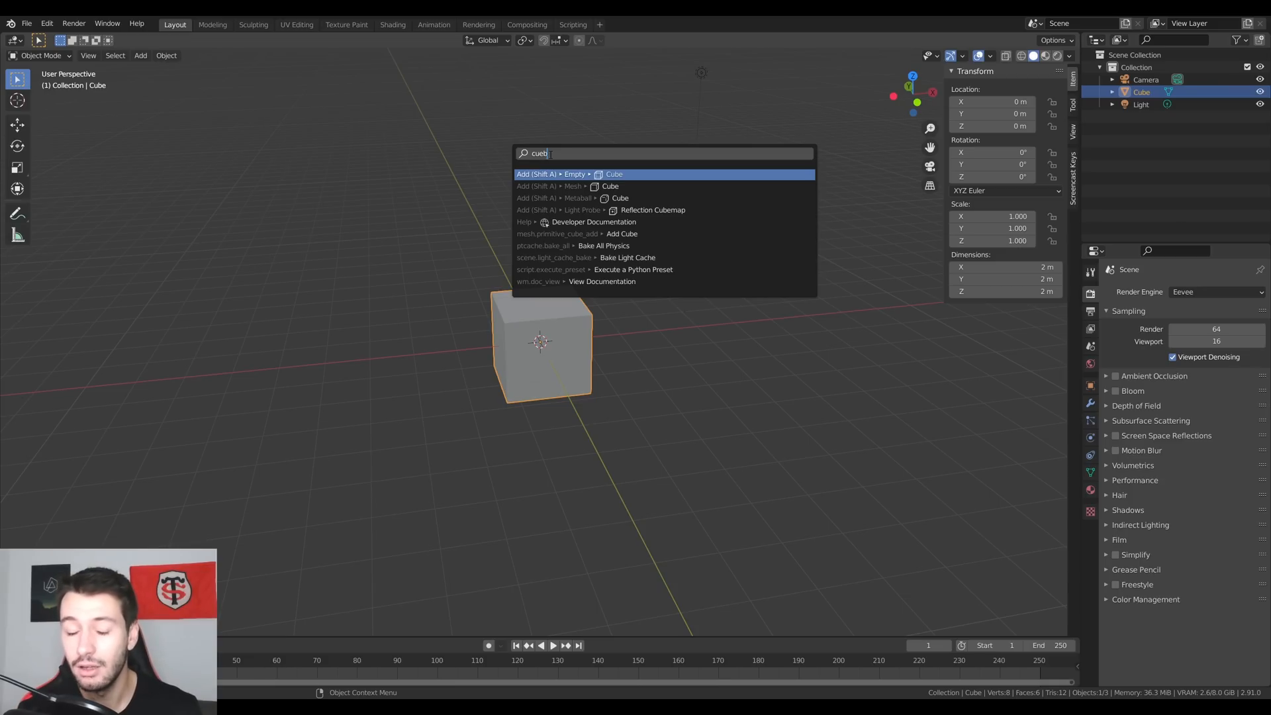
pyautogui.press('Escape')
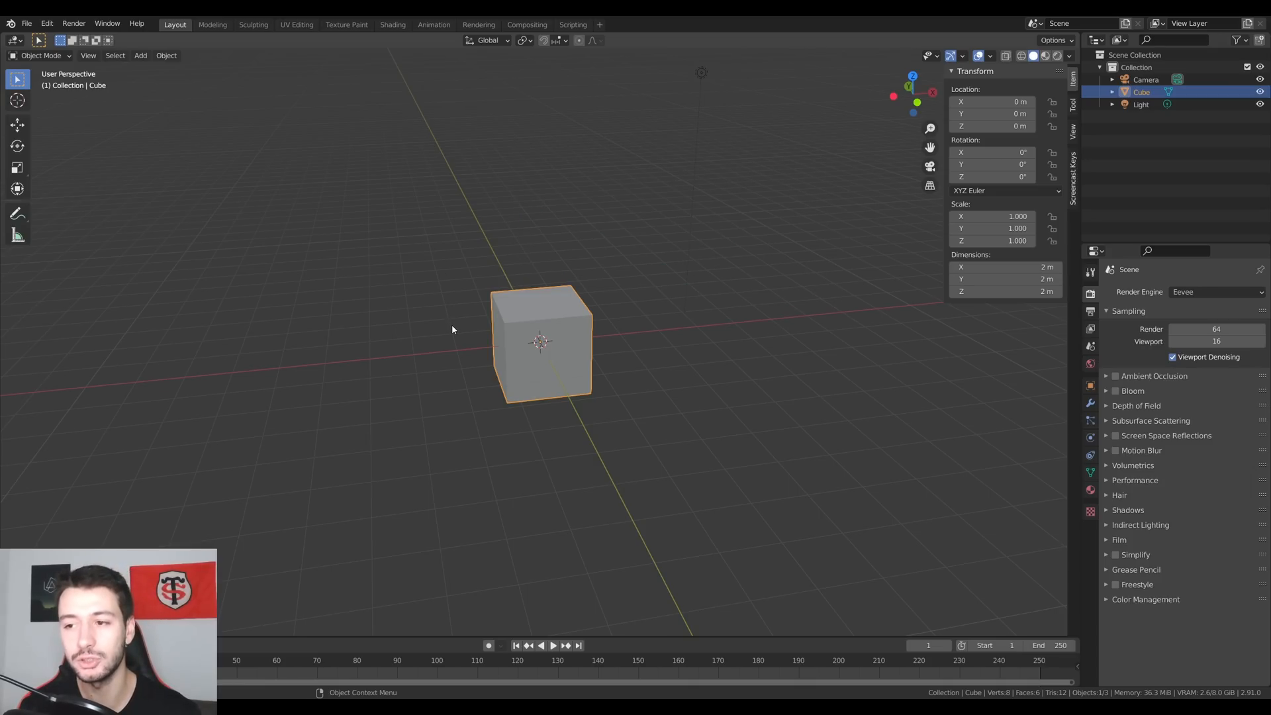
# Leave the properties search empty, enlarge the timeline's height, and split the timeline into two side-by-side areas.
pyautogui.click(1172, 253)
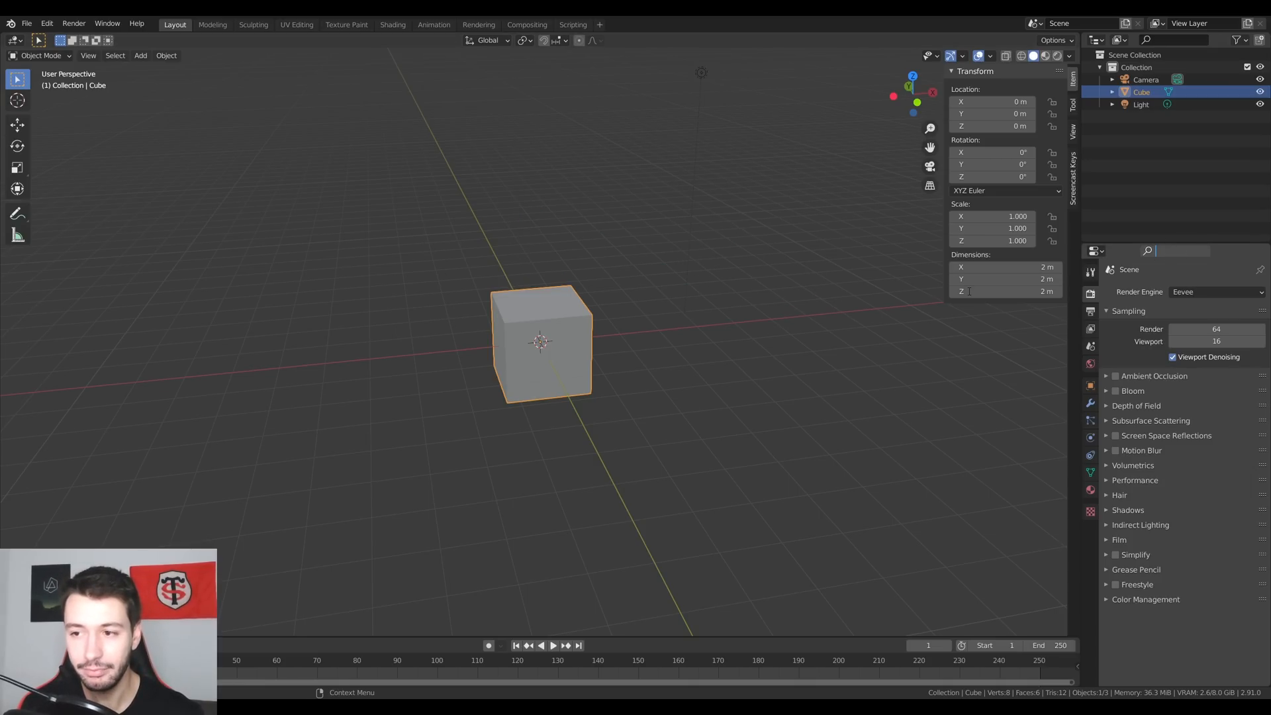
pyautogui.click(781, 329)
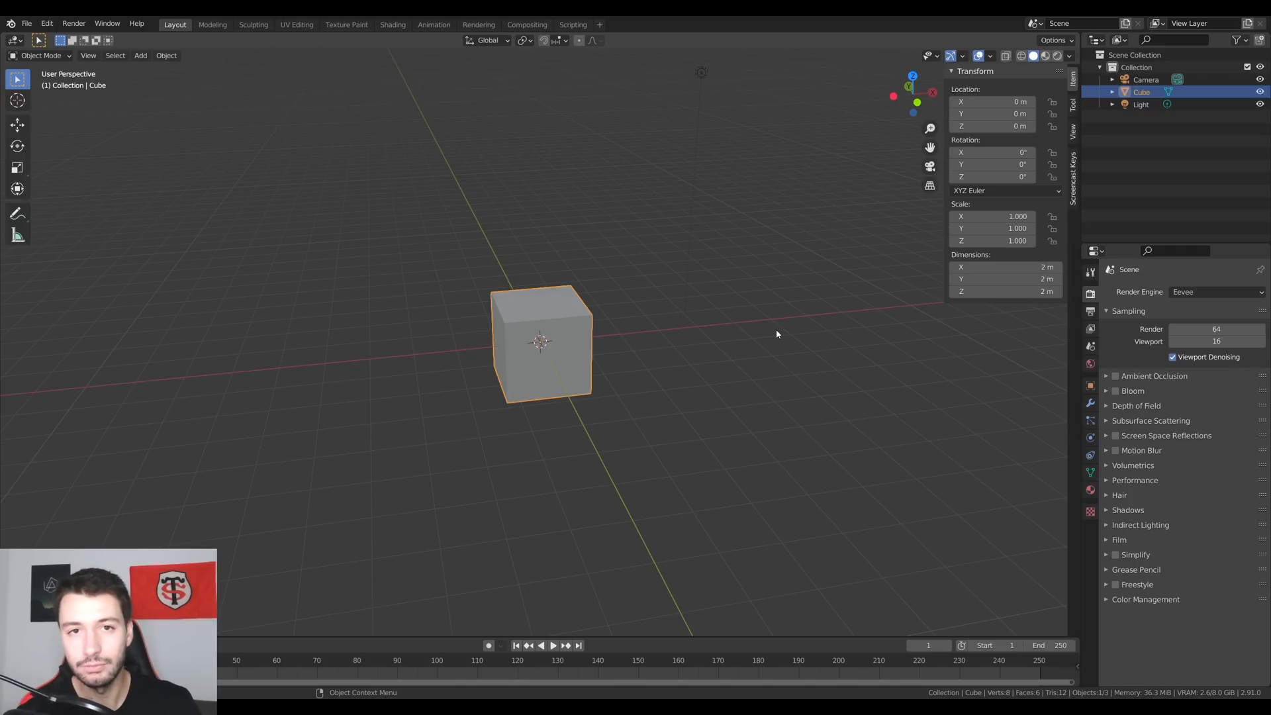
pyautogui.moveTo(716, 637); pyautogui.dragTo(727, 549)
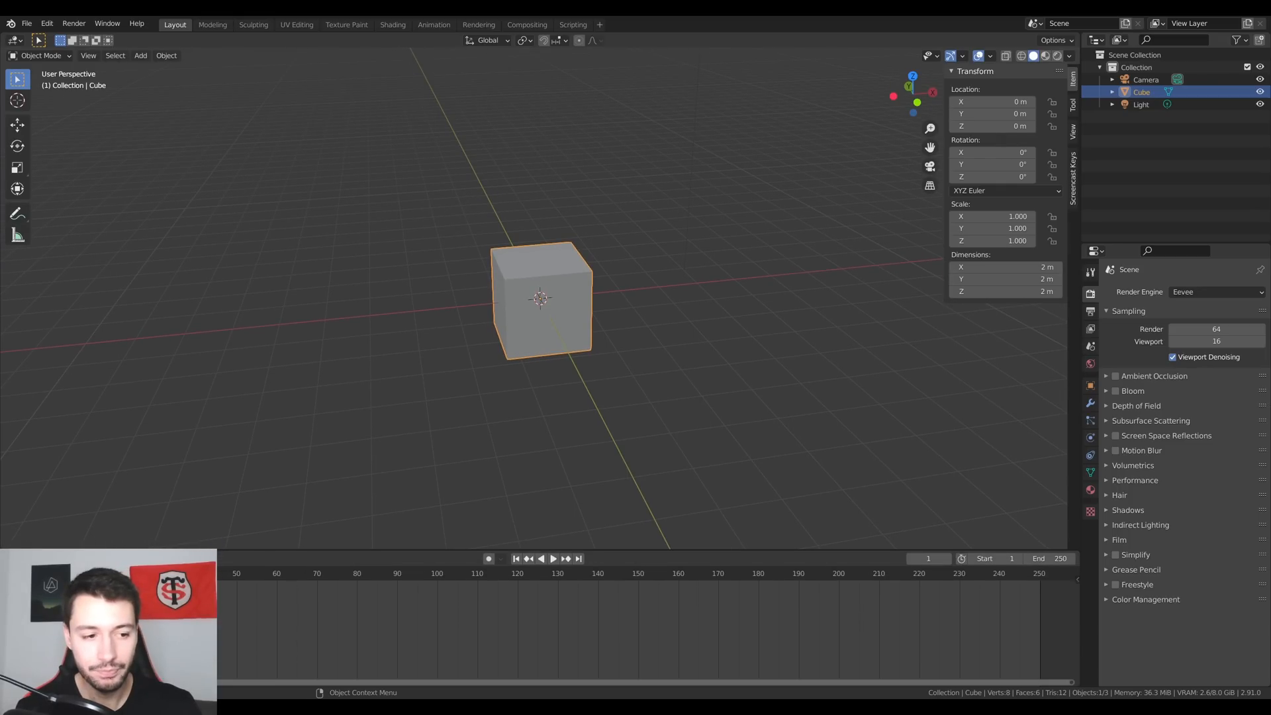
pyautogui.moveTo(2, 554); pyautogui.dragTo(218, 564)
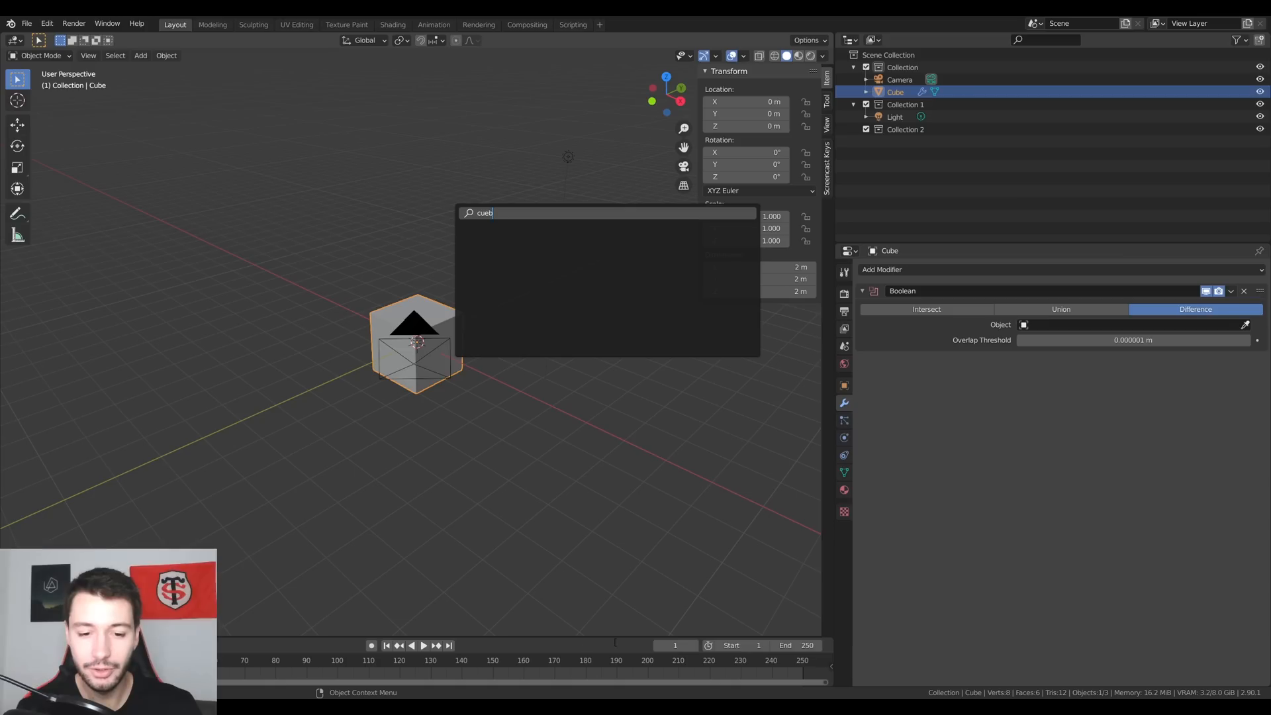
# Switch to Blender 2.90, dismiss its operator search, and match the layout with a narrower properties editor and a taller, split timeline.
pyautogui.press('Escape')
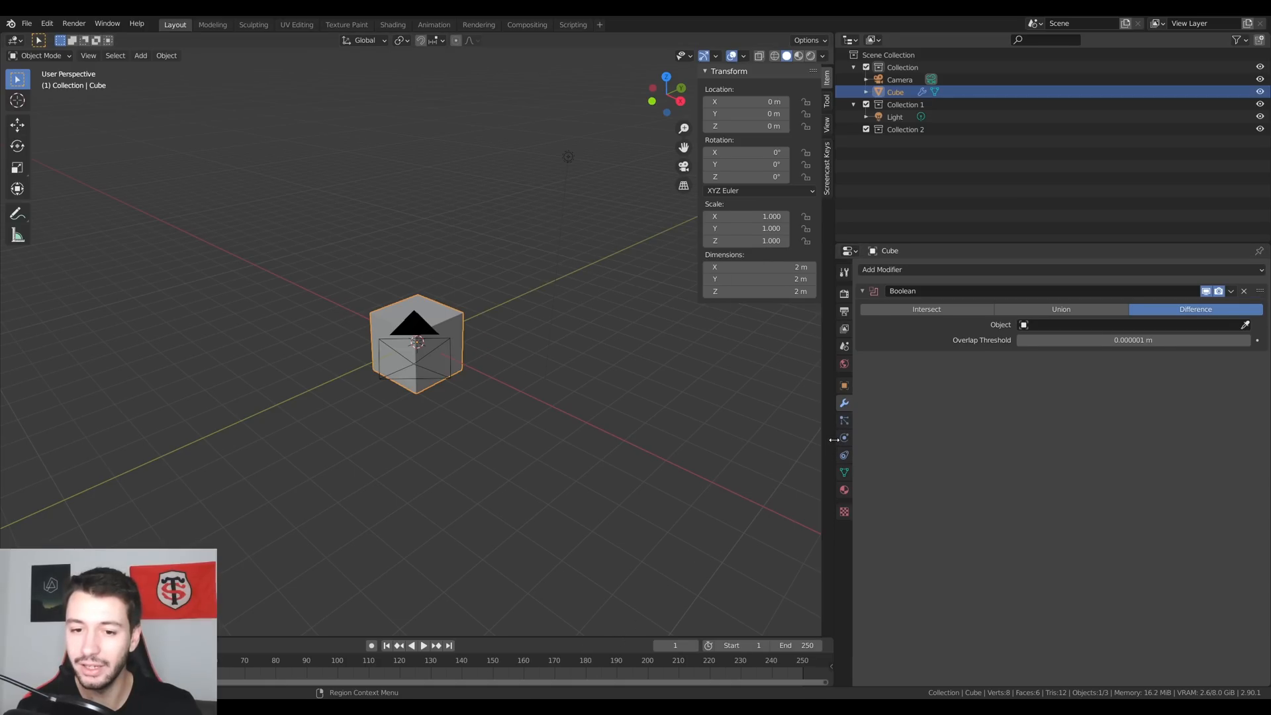
pyautogui.moveTo(836, 439); pyautogui.dragTo(1037, 444)
pyautogui.moveTo(619, 635); pyautogui.dragTo(641, 549)
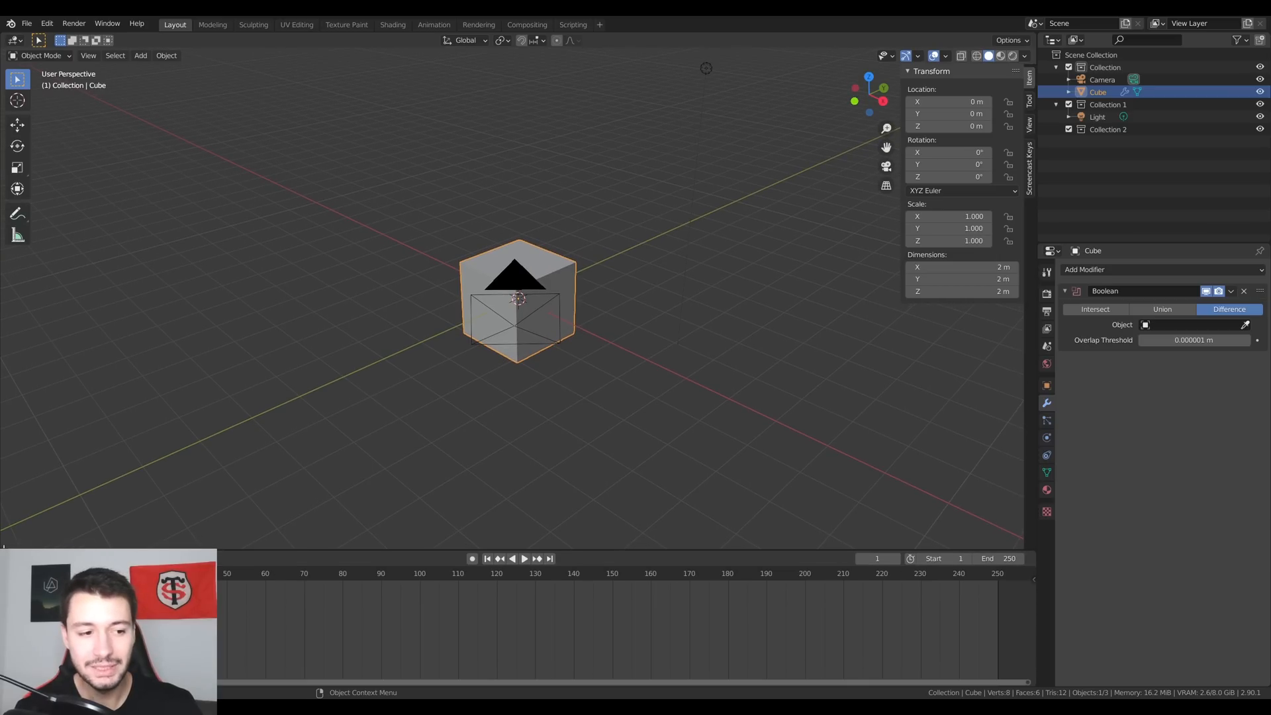
pyautogui.moveTo(13, 553); pyautogui.dragTo(219, 556)
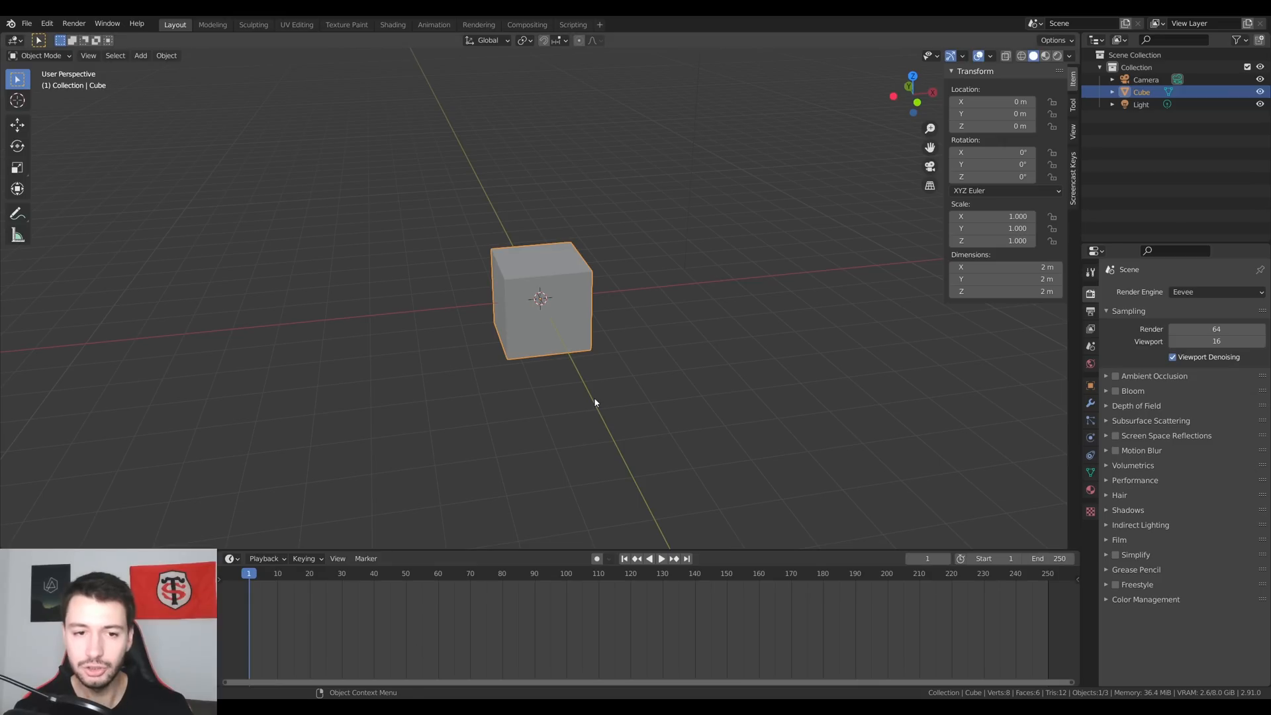
# In Blender 2.91, insert location keyframes for the cube at frame 1 and, moved 8 m along X, at frame 50.
pyautogui.moveTo(594, 397); pyautogui.dragTo(560, 398, button='middle')
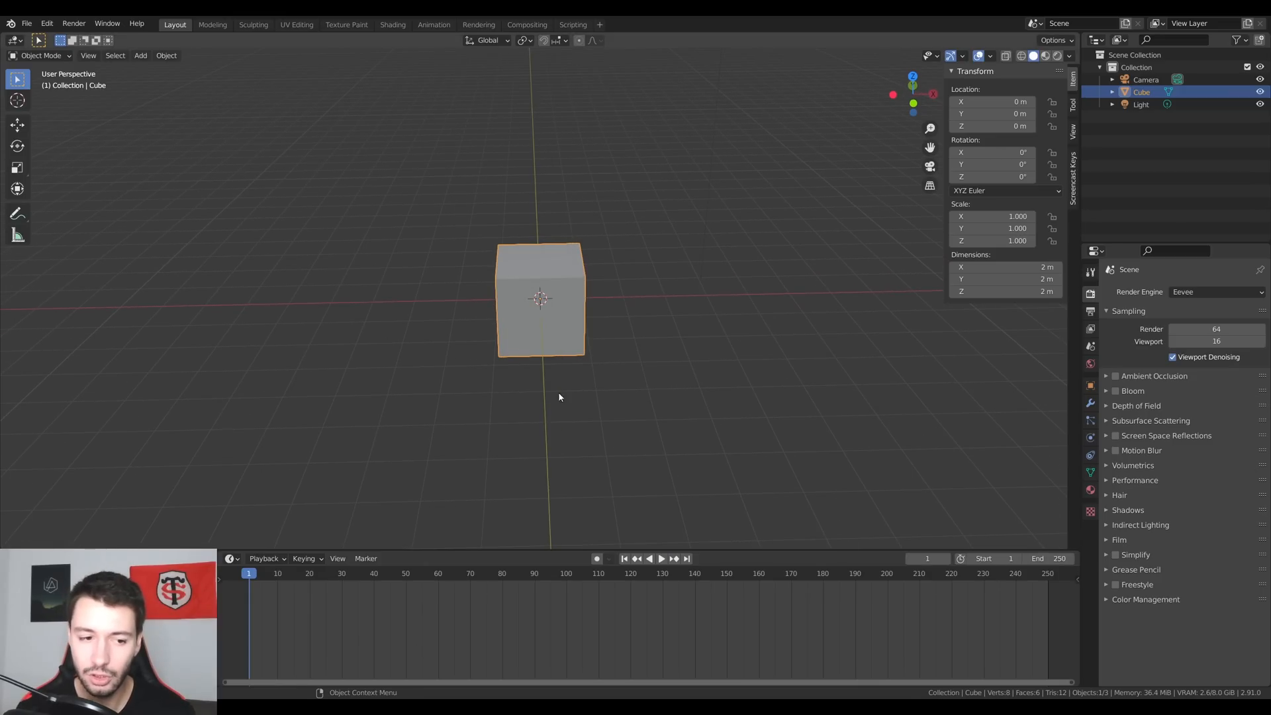
pyautogui.press('i')
pyautogui.click(611, 349)
pyautogui.moveTo(249, 576); pyautogui.dragTo(407, 586)
pyautogui.write('gxis')
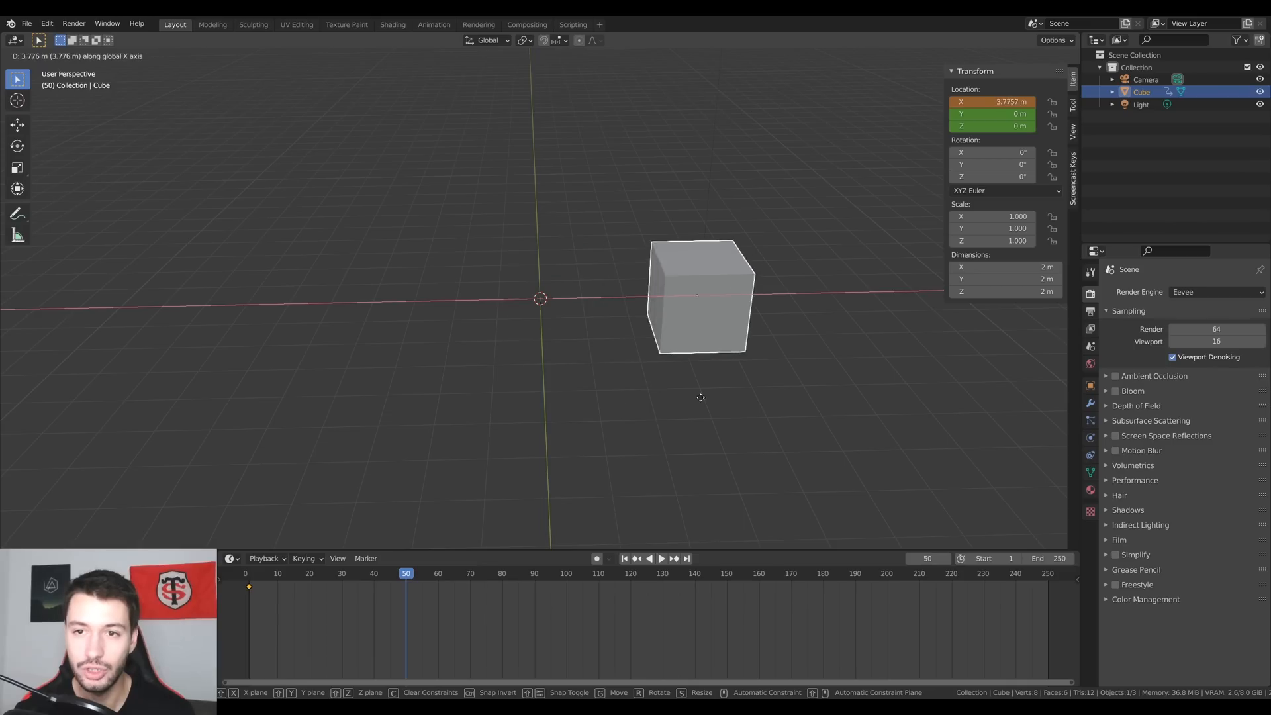
pyautogui.write('8')
pyautogui.press('Return')
pyautogui.press('i')
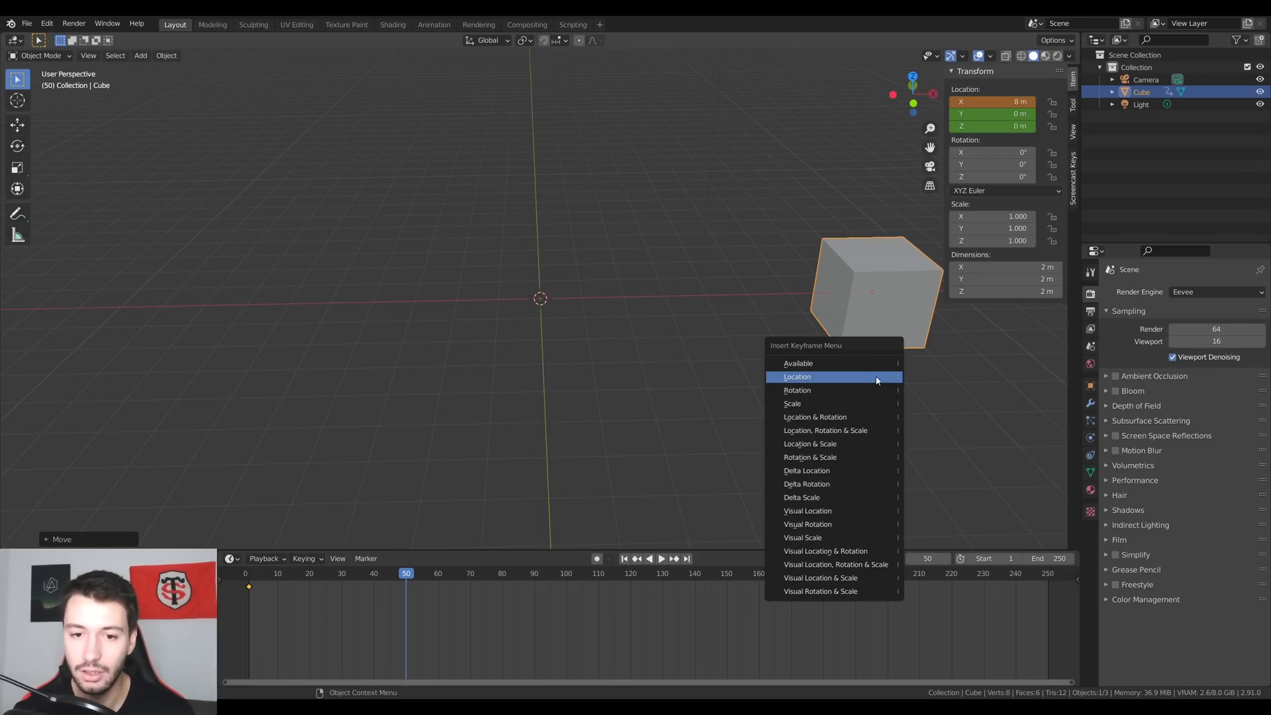
pyautogui.click(877, 380)
# Play the cube's animation from the start and stop the playback.
pyautogui.hotkey('shift', 'Left')
pyautogui.press('space')
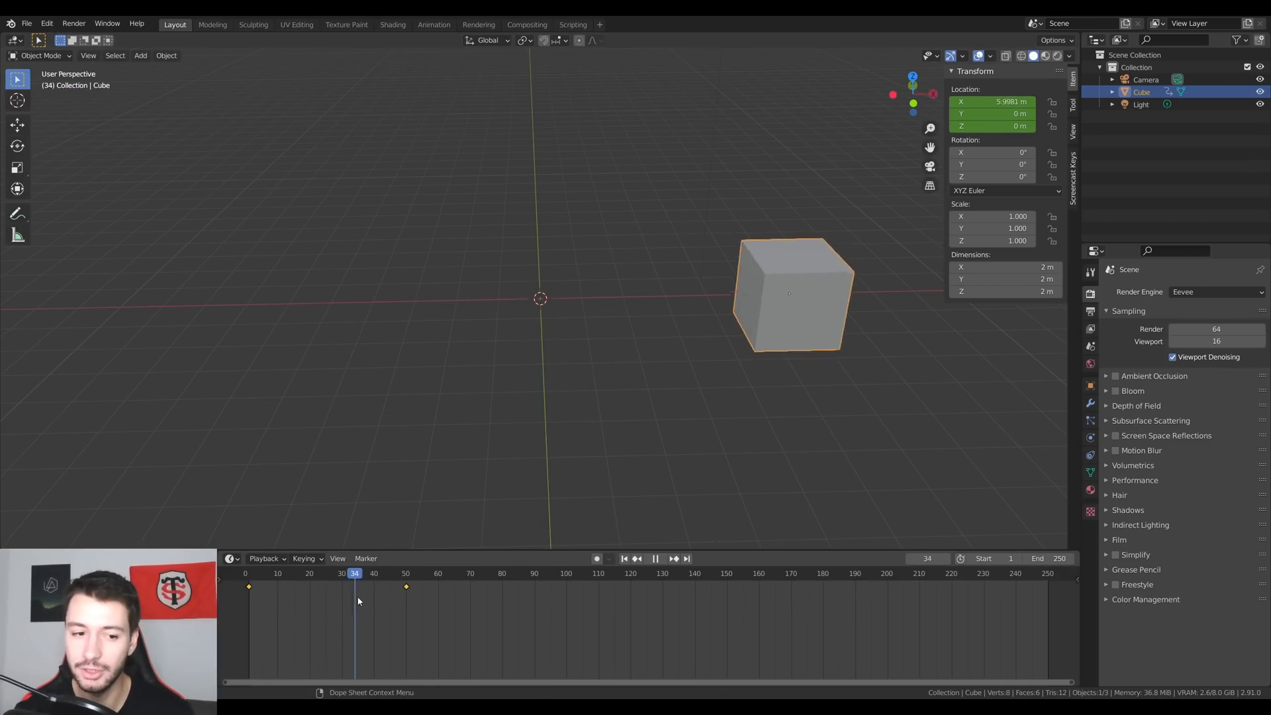
pyautogui.press('Escape')
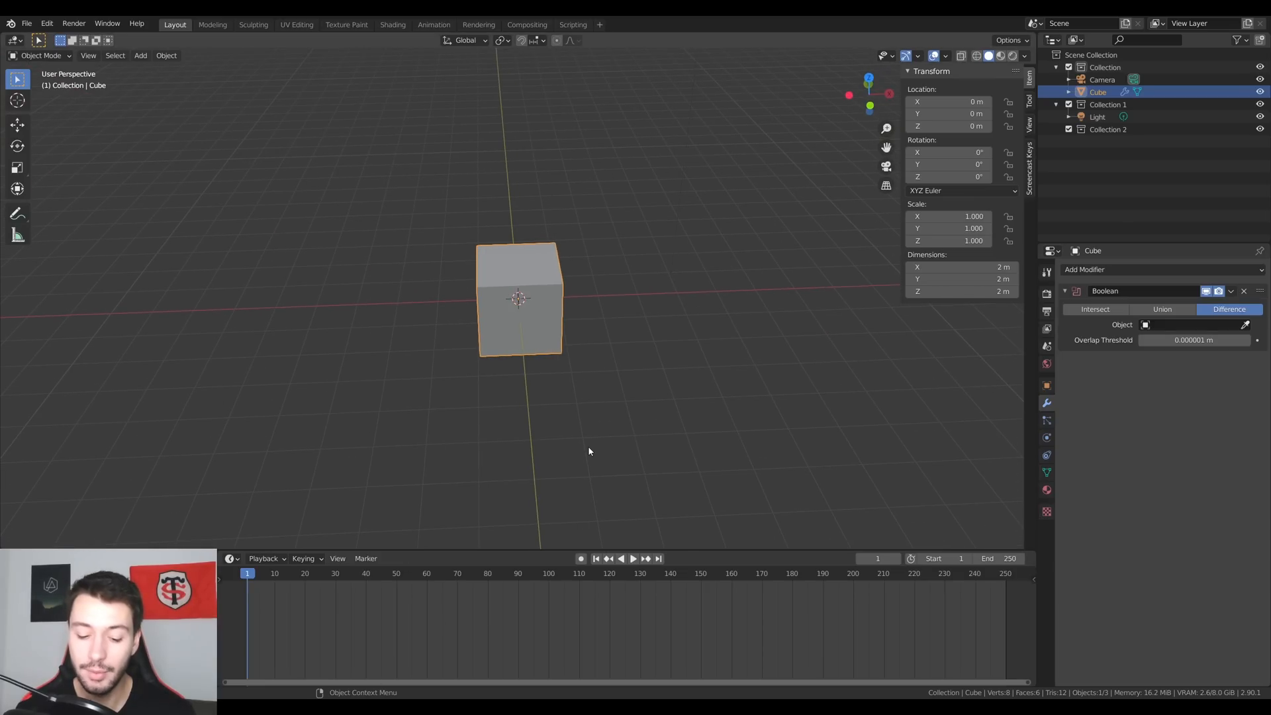
# In Blender 2.90, keyframe the cube's location at frame 1 and, moved 8 m along X, at frame 50, and return to frame 1.
pyautogui.press('i')
pyautogui.click(589, 447)
pyautogui.moveTo(247, 575); pyautogui.dragTo(396, 579)
pyautogui.press('g')
pyautogui.press('x')
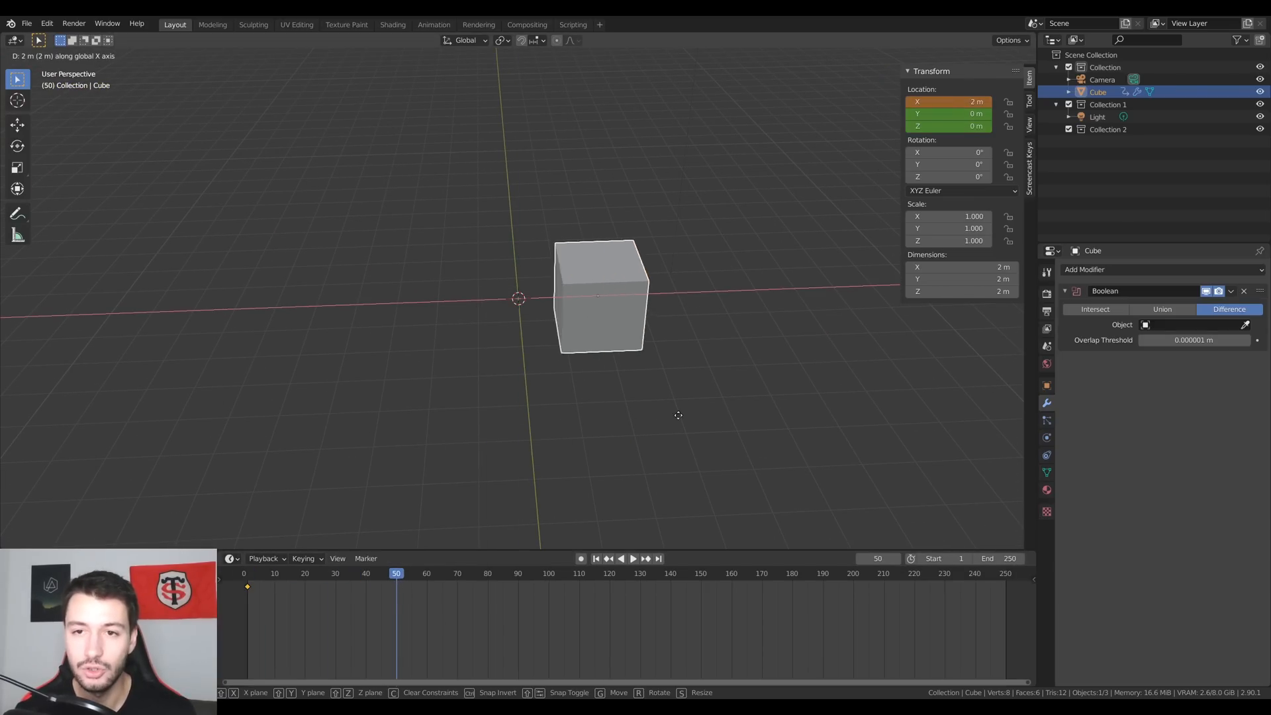
pyautogui.click(871, 418)
pyautogui.press('i')
pyautogui.click(871, 417)
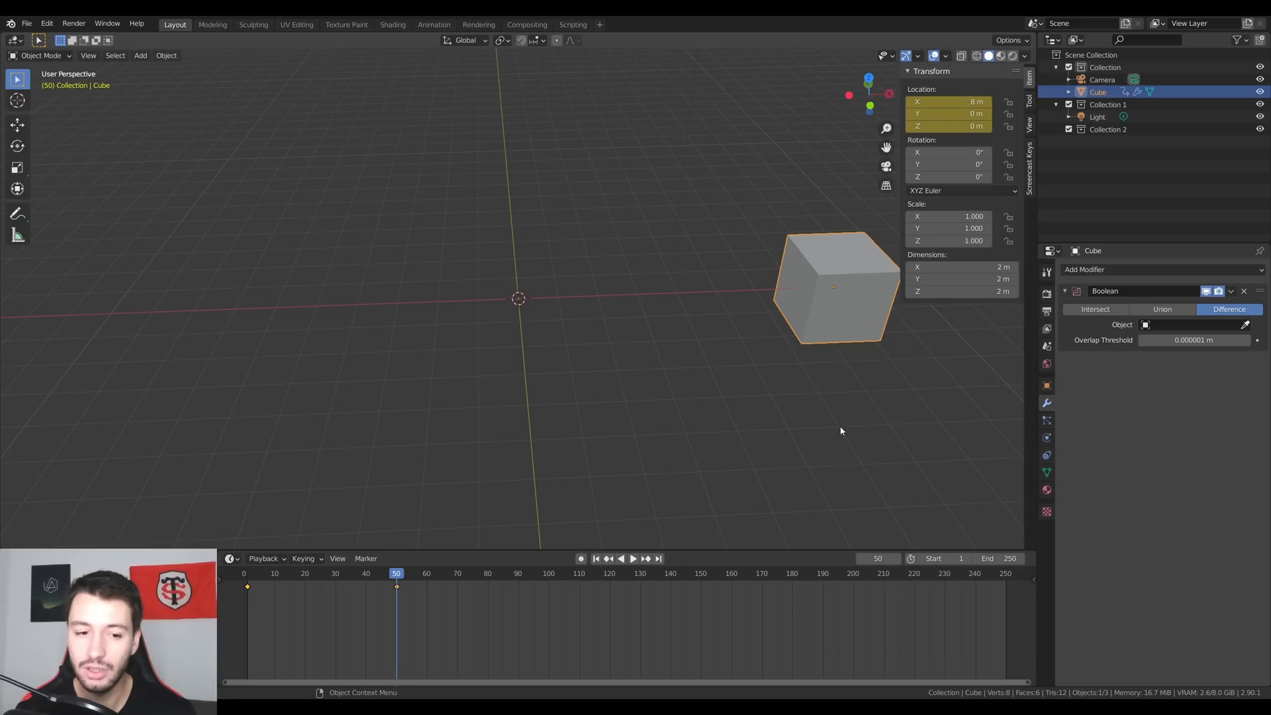
pyautogui.moveTo(397, 576); pyautogui.dragTo(249, 598)
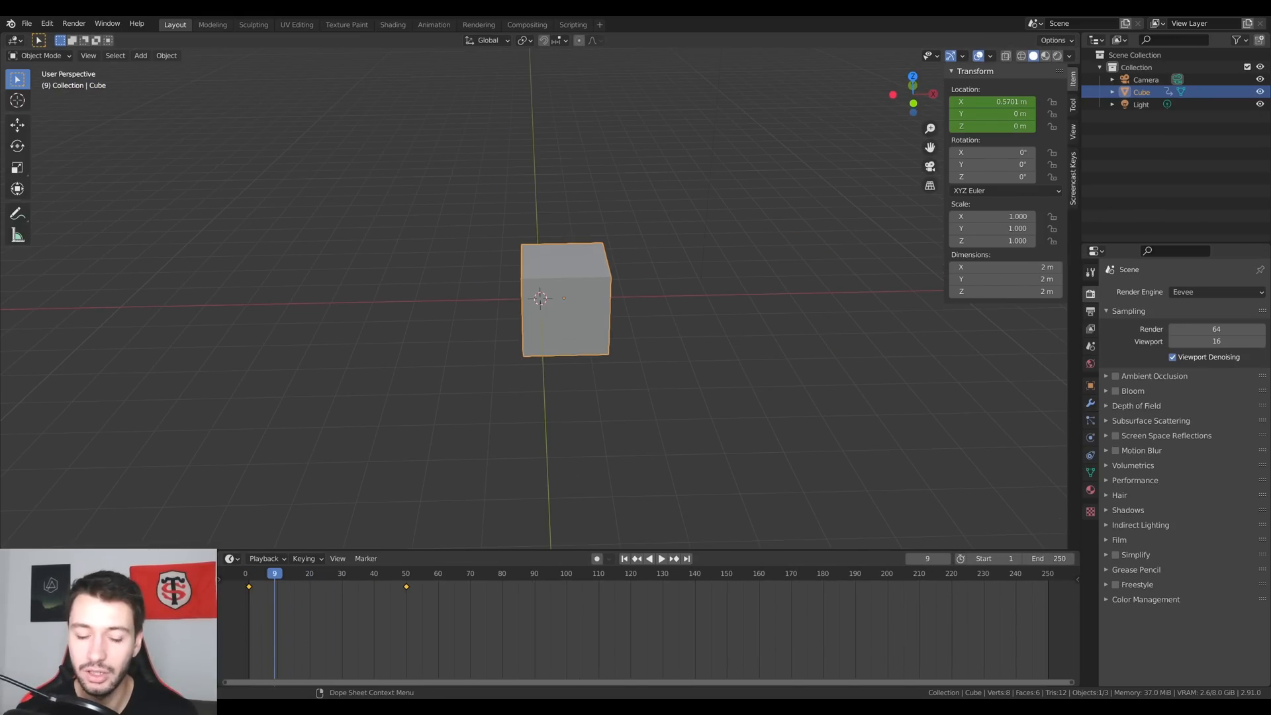
# In Blender 2.91, change the larger timeline area to a Graph Editor and enlarge it to show the cube's location curves.
pyautogui.click(231, 560)
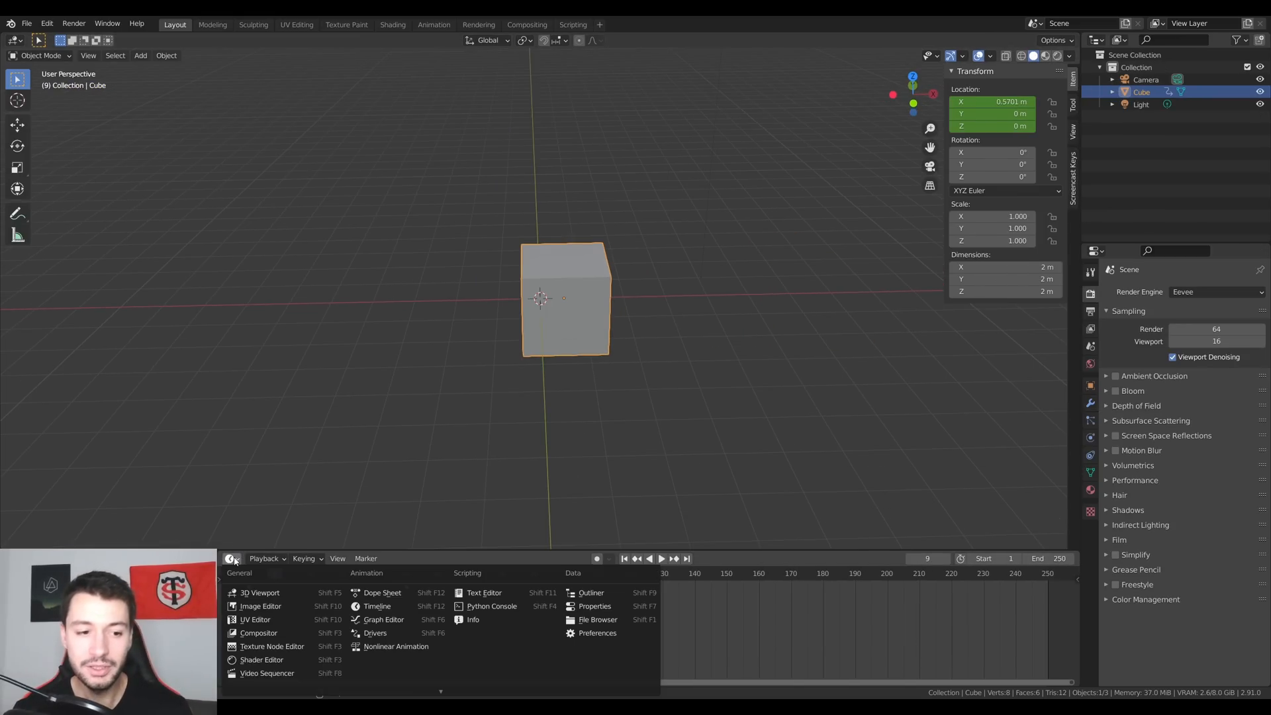
pyautogui.click(389, 619)
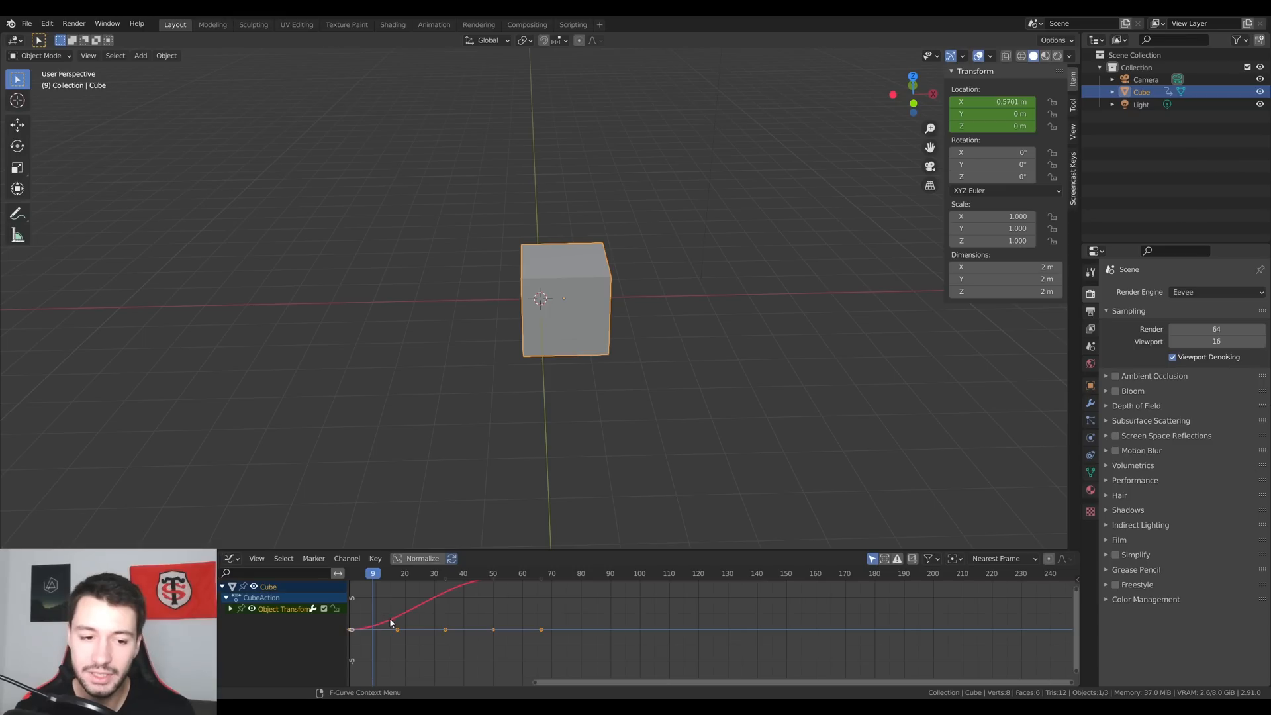
pyautogui.scroll(-4, 487, 607)
pyautogui.moveTo(578, 619); pyautogui.dragTo(586, 634, button='middle')
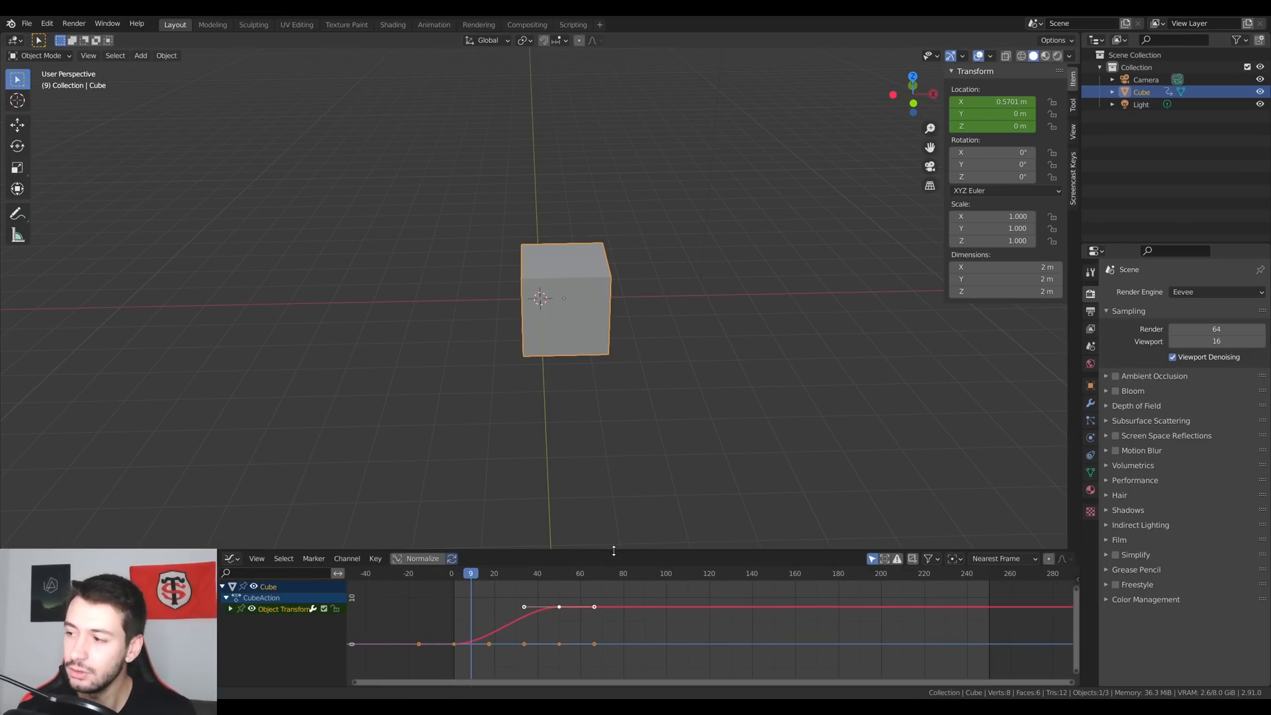
pyautogui.moveTo(613, 549); pyautogui.dragTo(614, 384)
pyautogui.scroll(3, 627, 519)
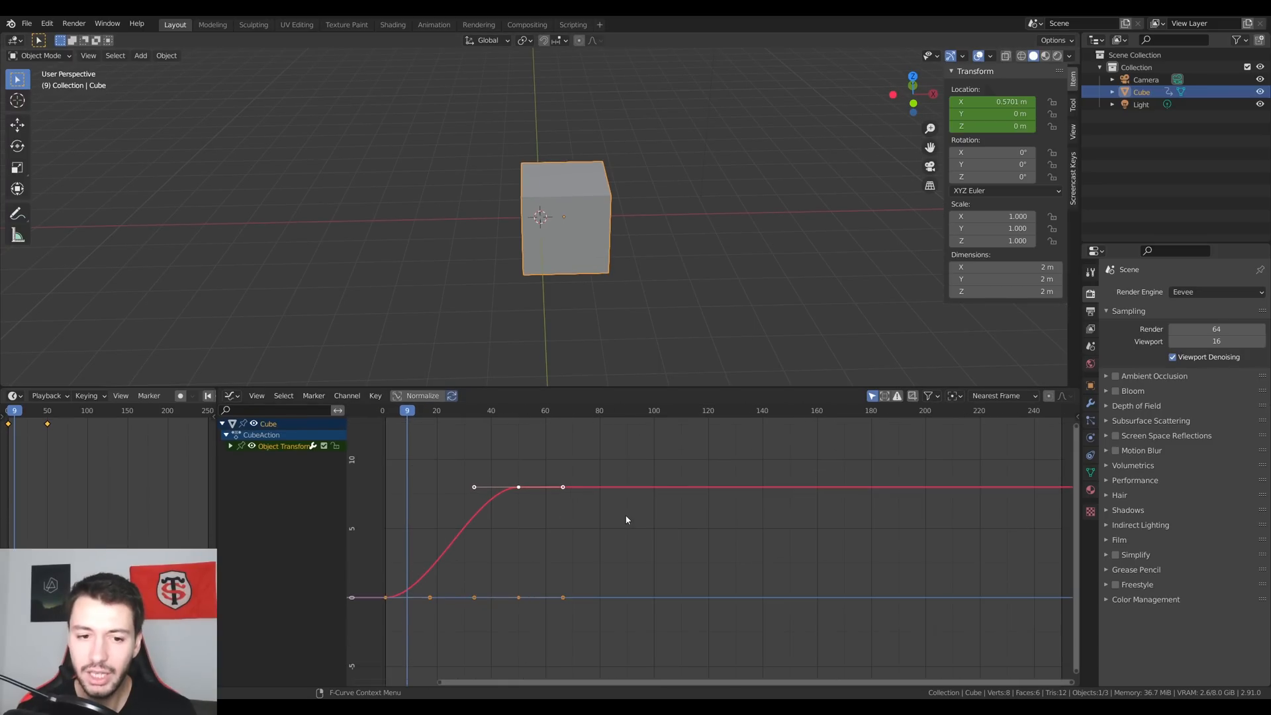
pyautogui.moveTo(627, 519); pyautogui.dragTo(750, 533, button='middle')
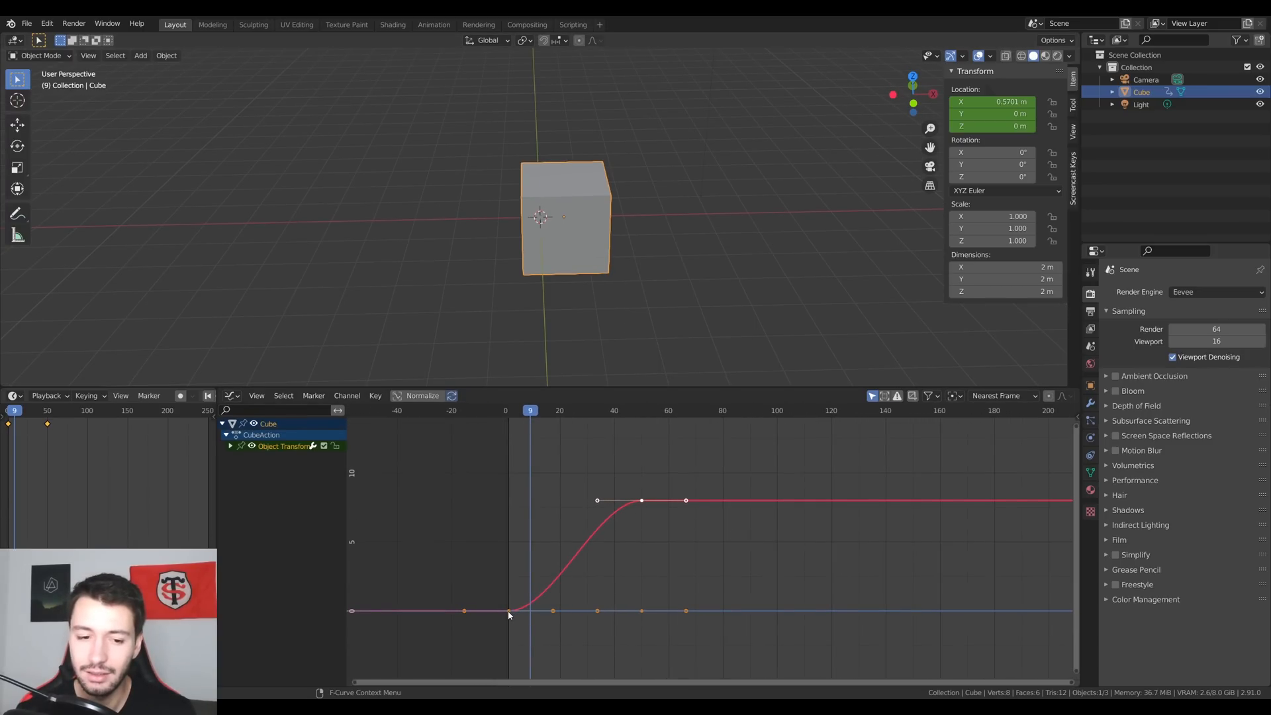
# Extend the left handle of the X location curve's frame 50 keyframe back to about frame 14.
pyautogui.click(643, 501)
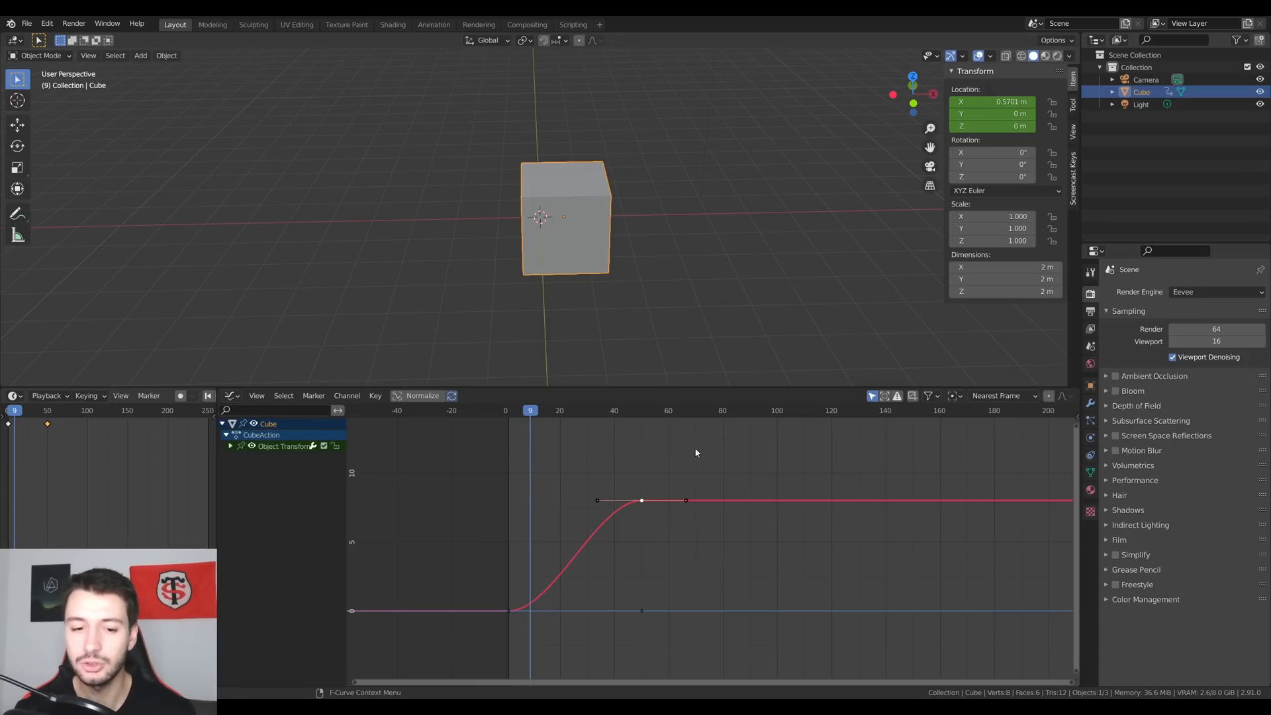
pyautogui.click(598, 501)
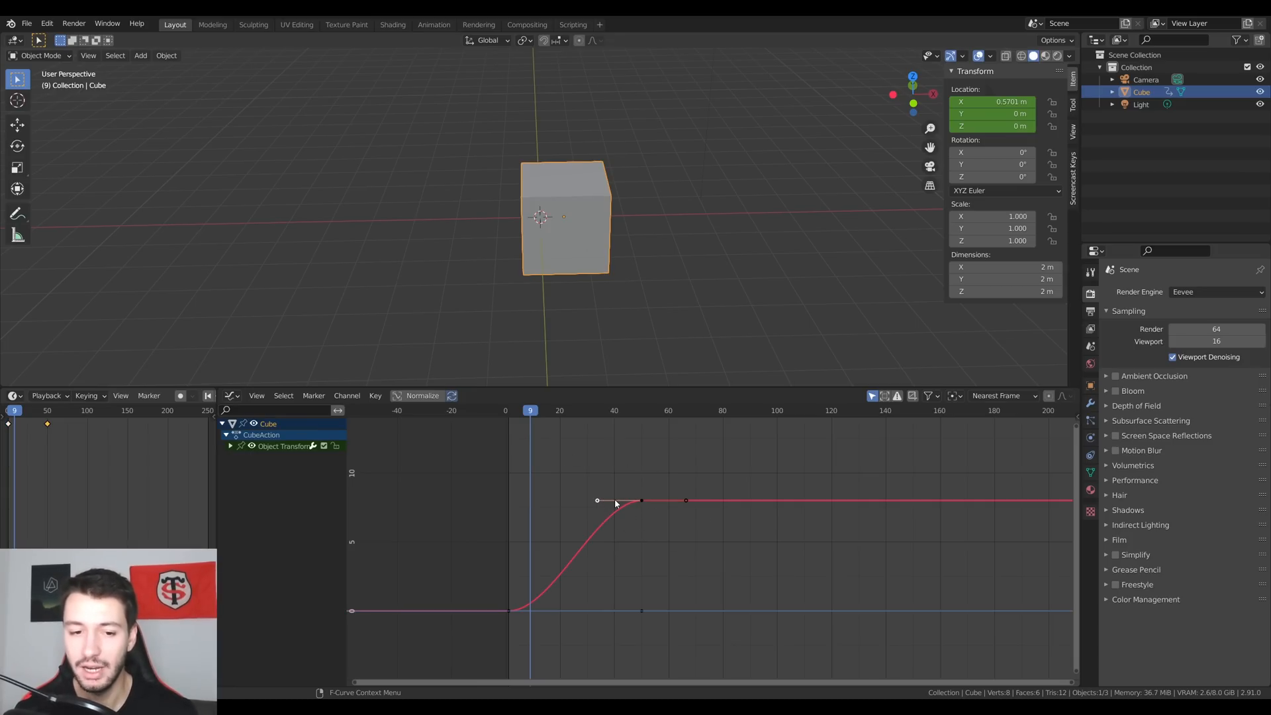
pyautogui.press('g')
pyautogui.click(491, 523)
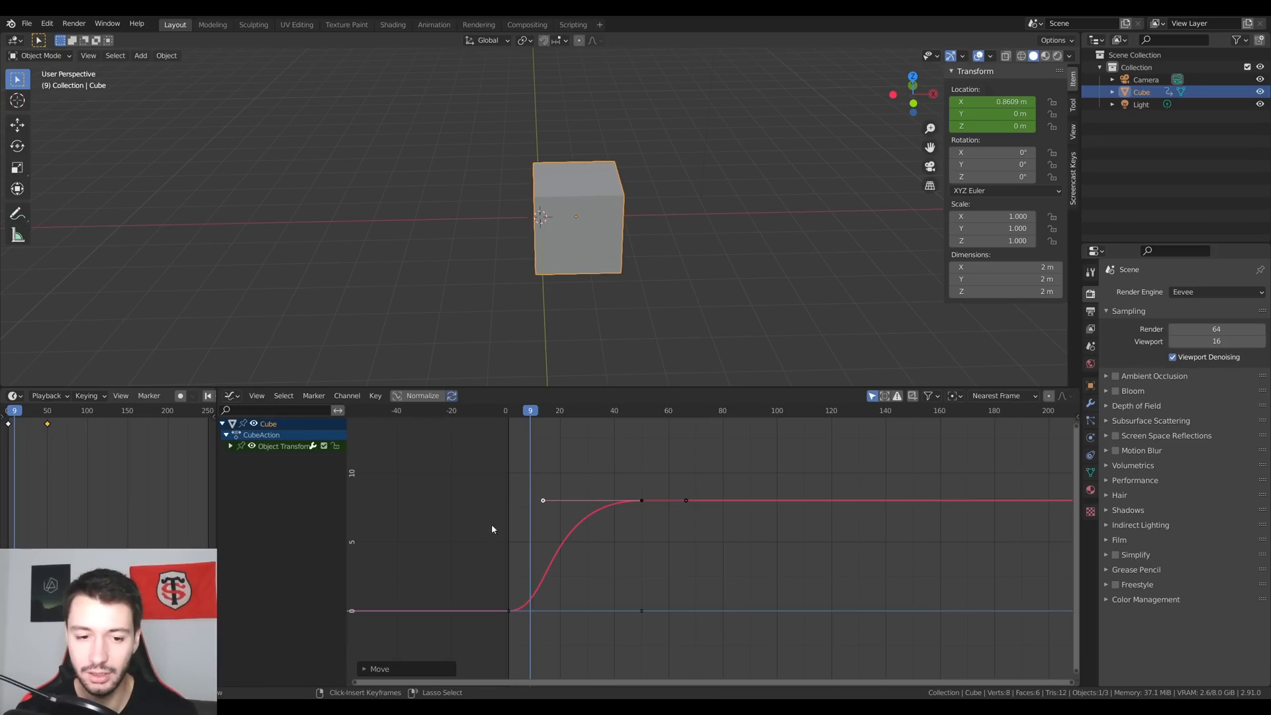
# Extend the right handle of the frame 1 keyframe horizontally to about frame 58, and return the playhead to frame 1.
pyautogui.click(510, 611)
pyautogui.click(554, 611)
pyautogui.press('g')
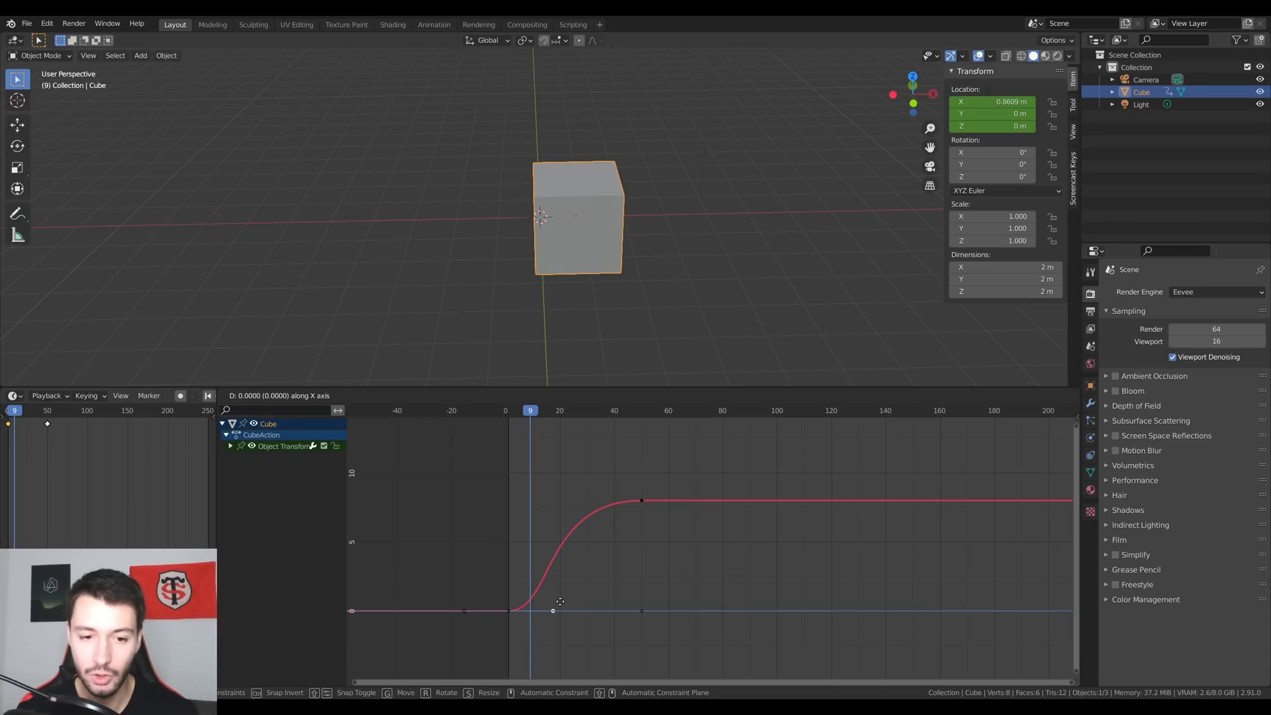
pyautogui.press('x')
pyautogui.click(646, 598)
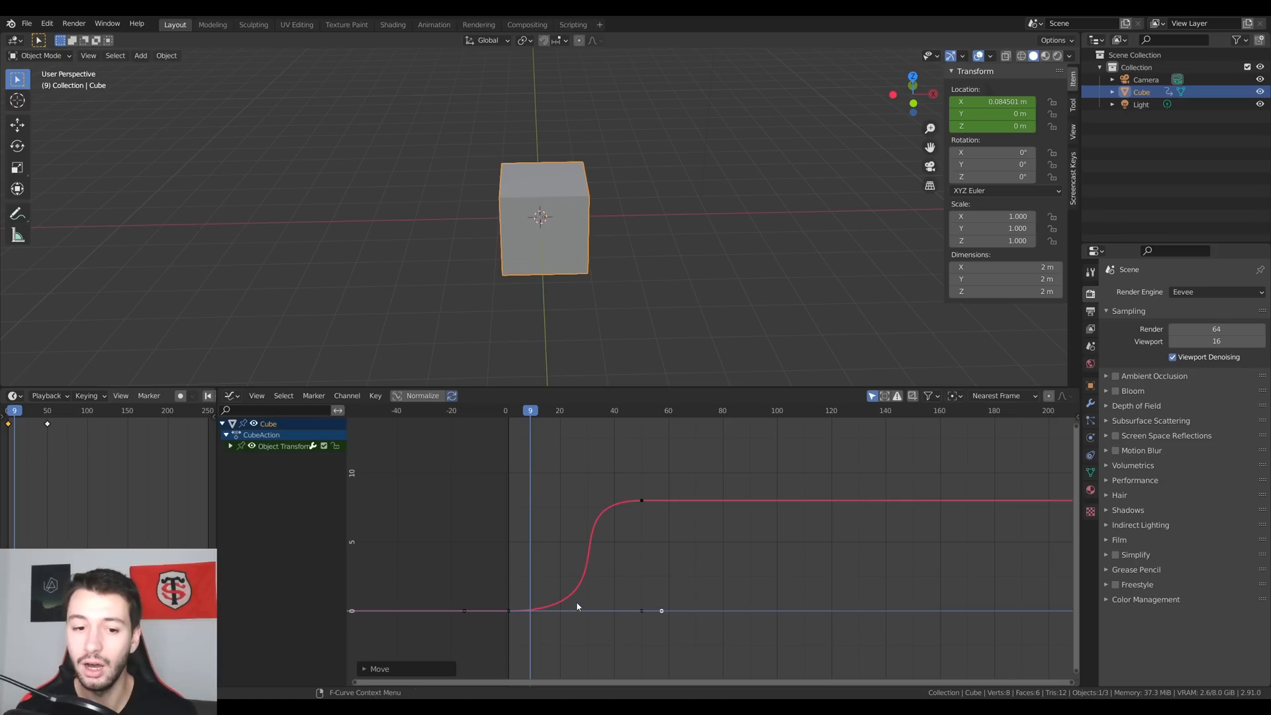
pyautogui.moveTo(537, 418); pyautogui.dragTo(509, 437)
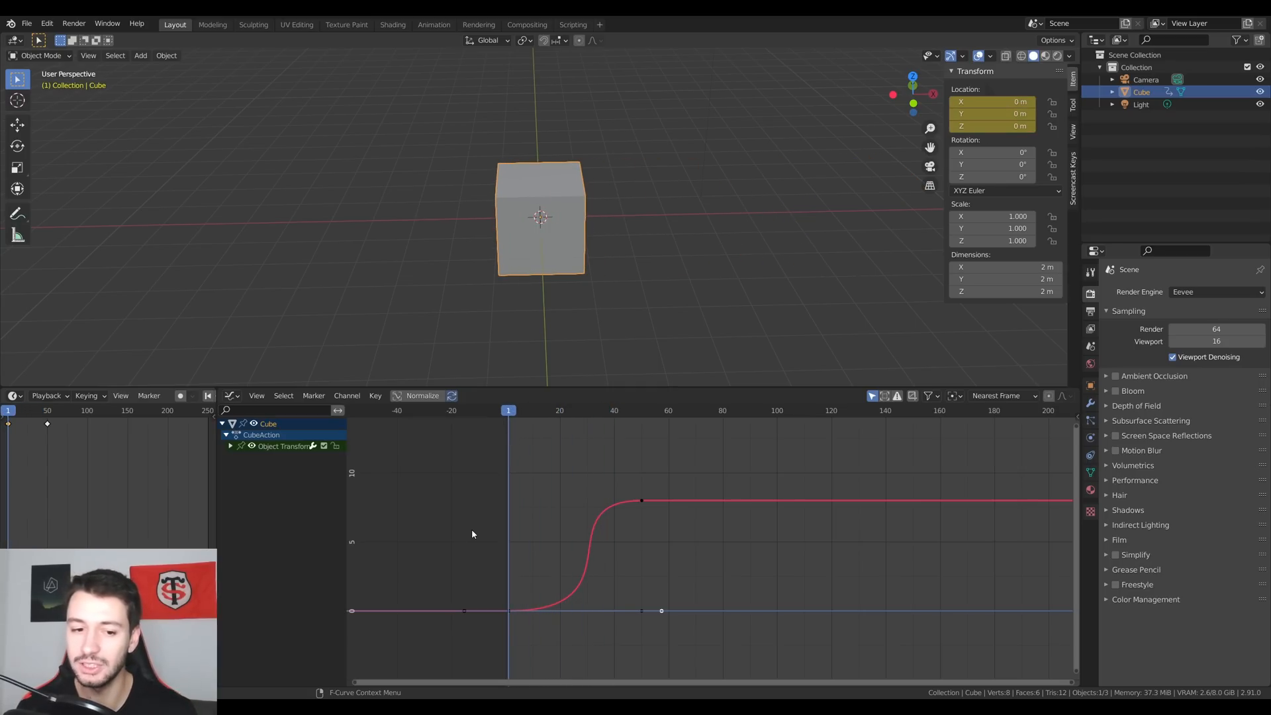
# Play the cube's animation in Blender 2.91, stop it, and scrub the playhead back to frame 5.
pyautogui.press('space')
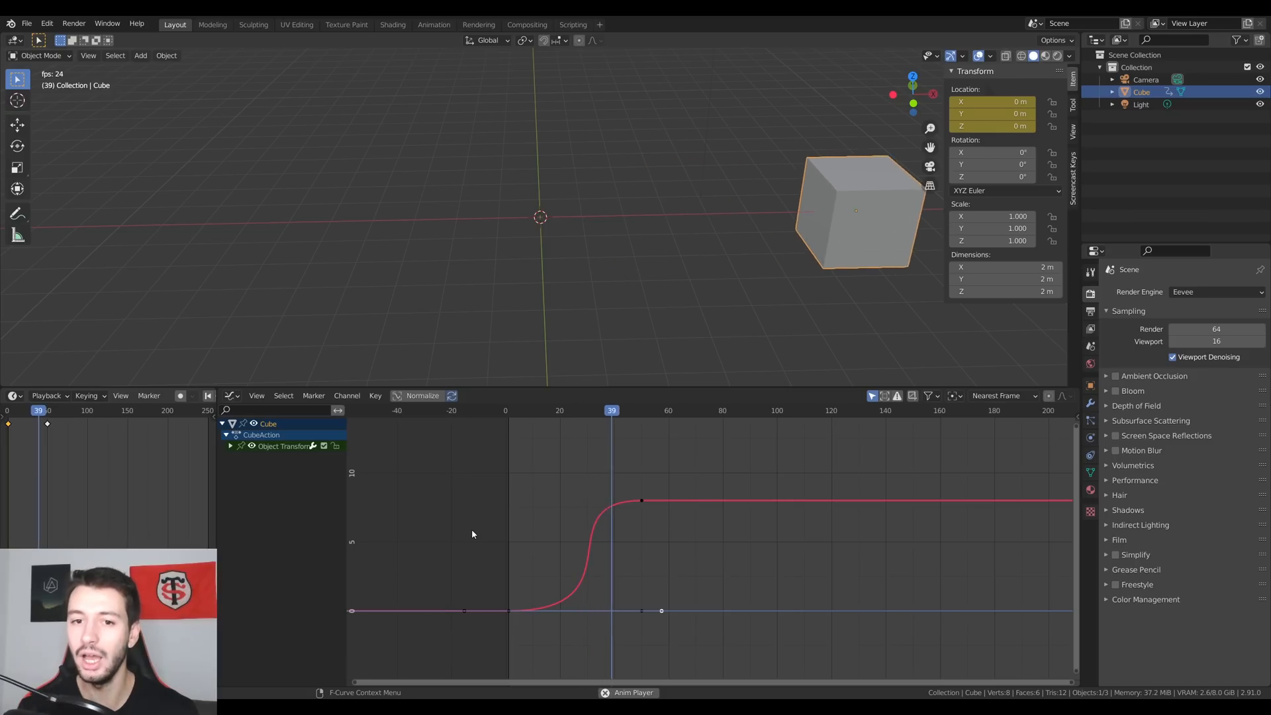
pyautogui.press('space')
pyautogui.moveTo(646, 416); pyautogui.dragTo(519, 450)
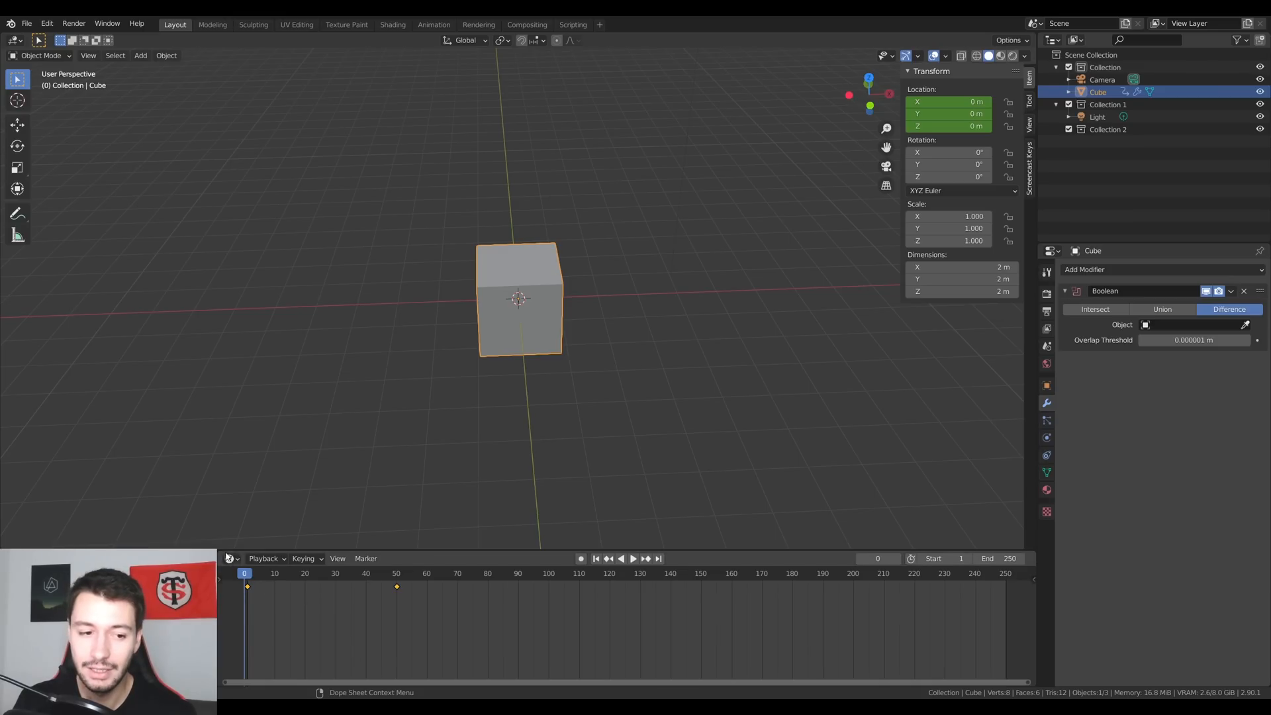
# In Blender 2.90, change the timeline area to a Graph Editor and enlarge it to show the cube's location curves.
pyautogui.click(232, 560)
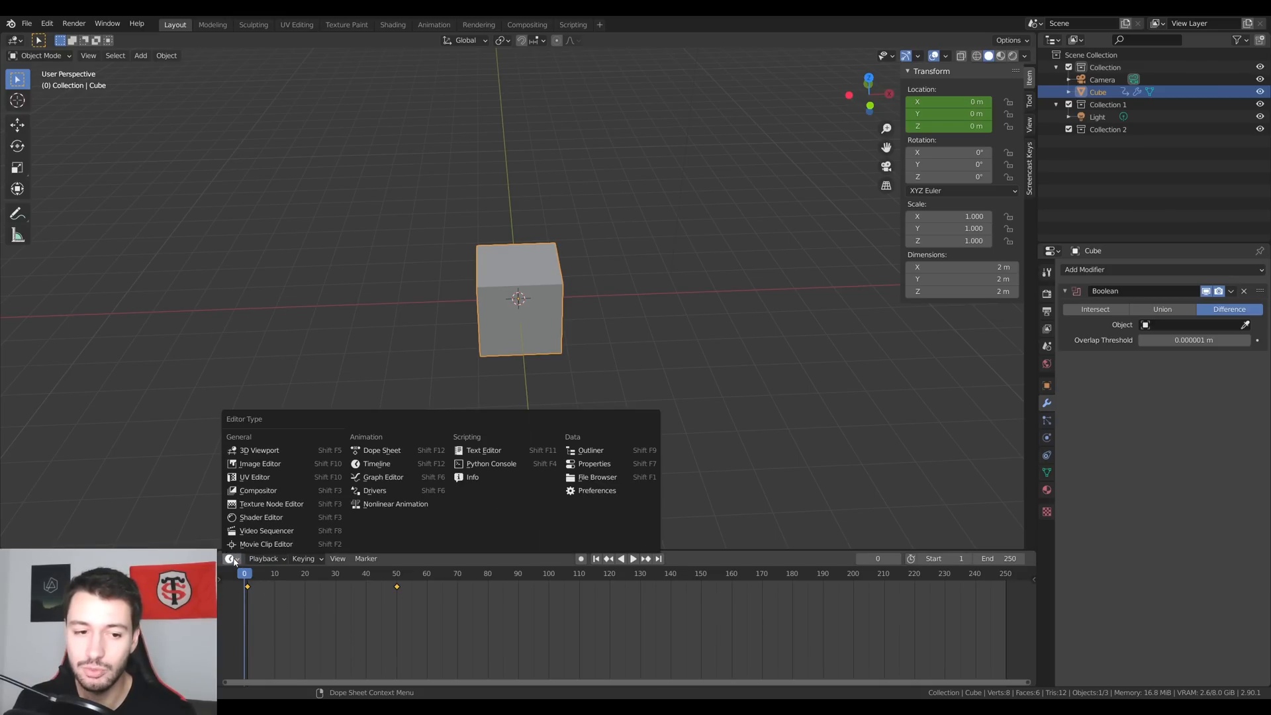
pyautogui.click(263, 559)
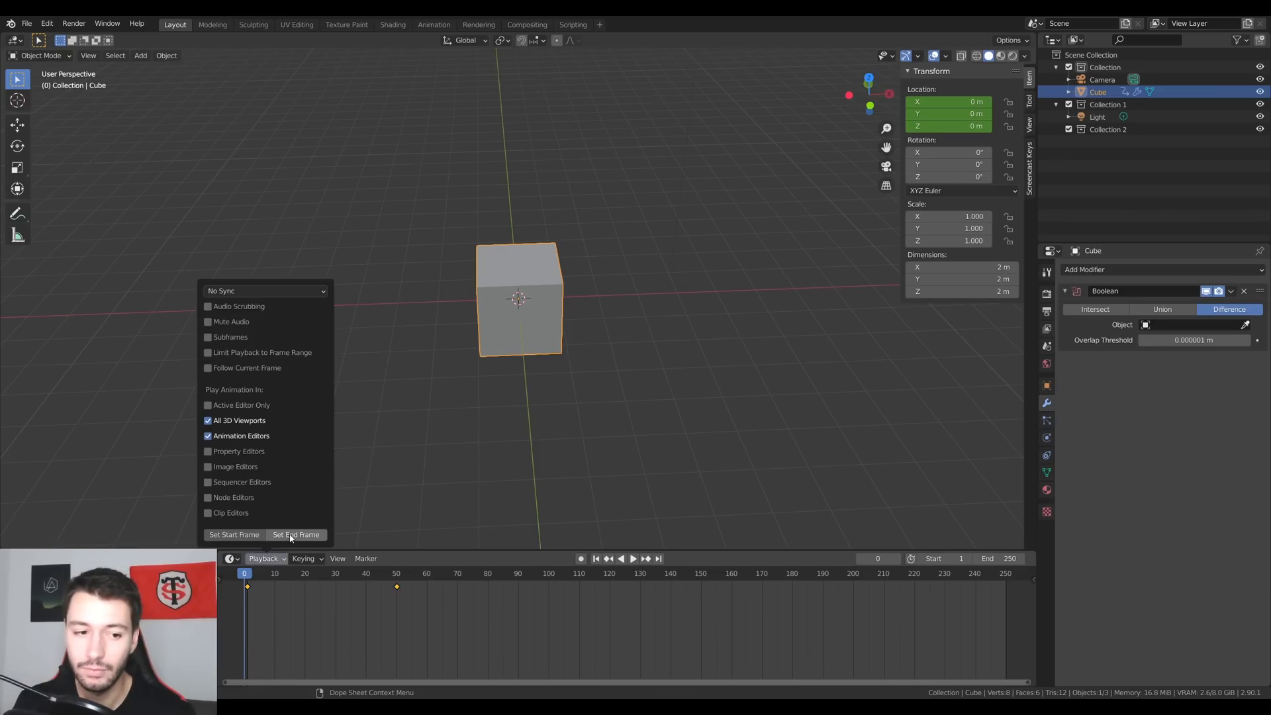
pyautogui.click(231, 559)
pyautogui.click(392, 477)
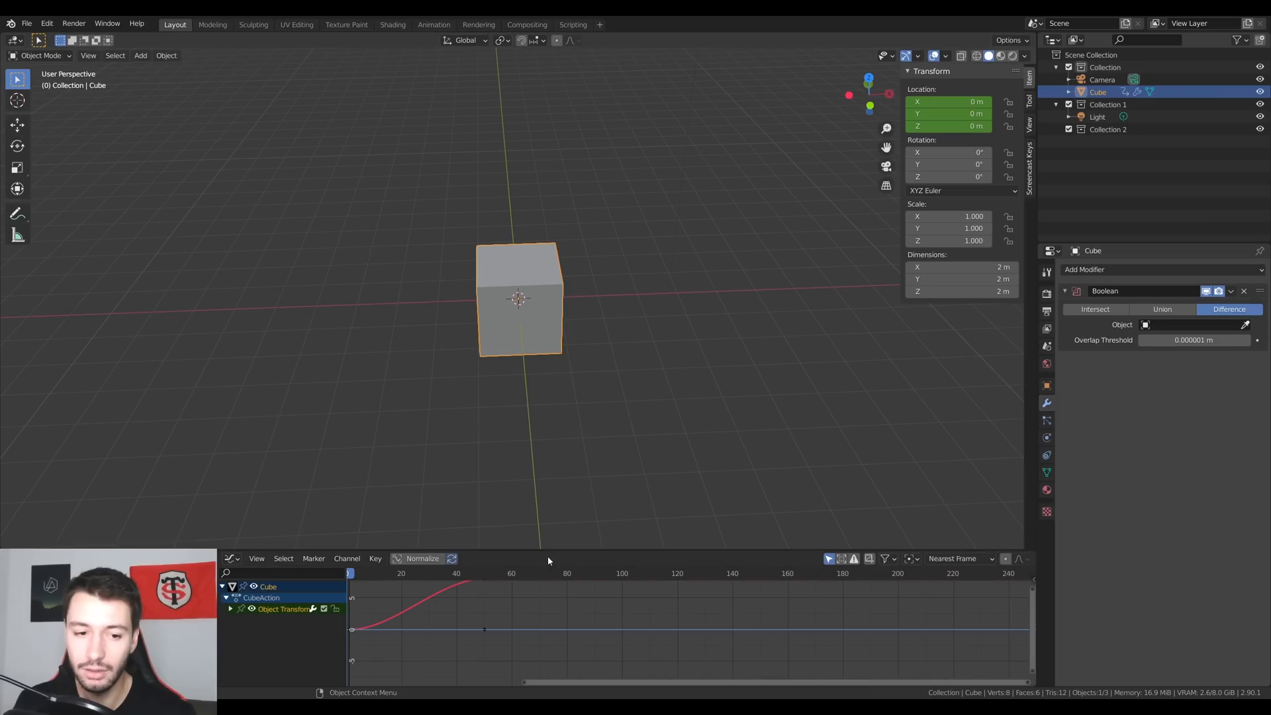
pyautogui.moveTo(547, 551); pyautogui.dragTo(550, 405)
pyautogui.moveTo(457, 530); pyautogui.dragTo(599, 584, button='middle')
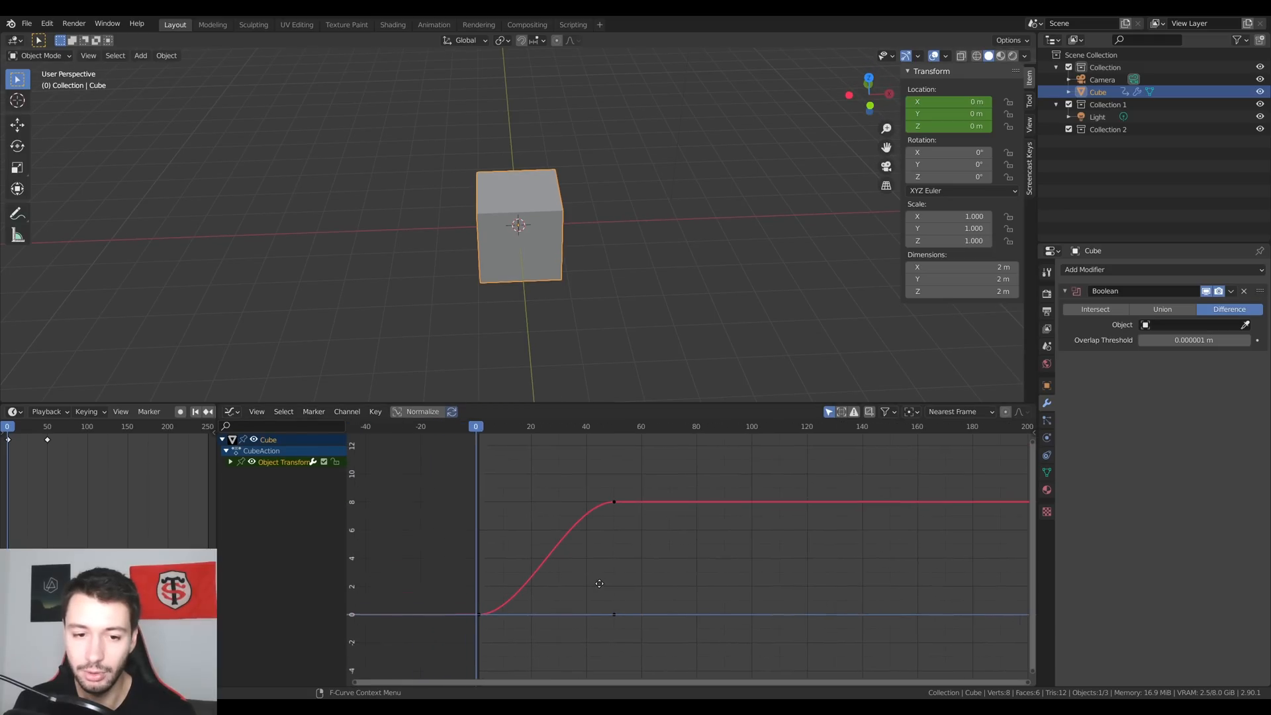
# Extend the left handle of the X location curve's frame 50 keyframe horizontally back to about frame 14 in Blender 2.90.
pyautogui.click(615, 503)
pyautogui.click(570, 502)
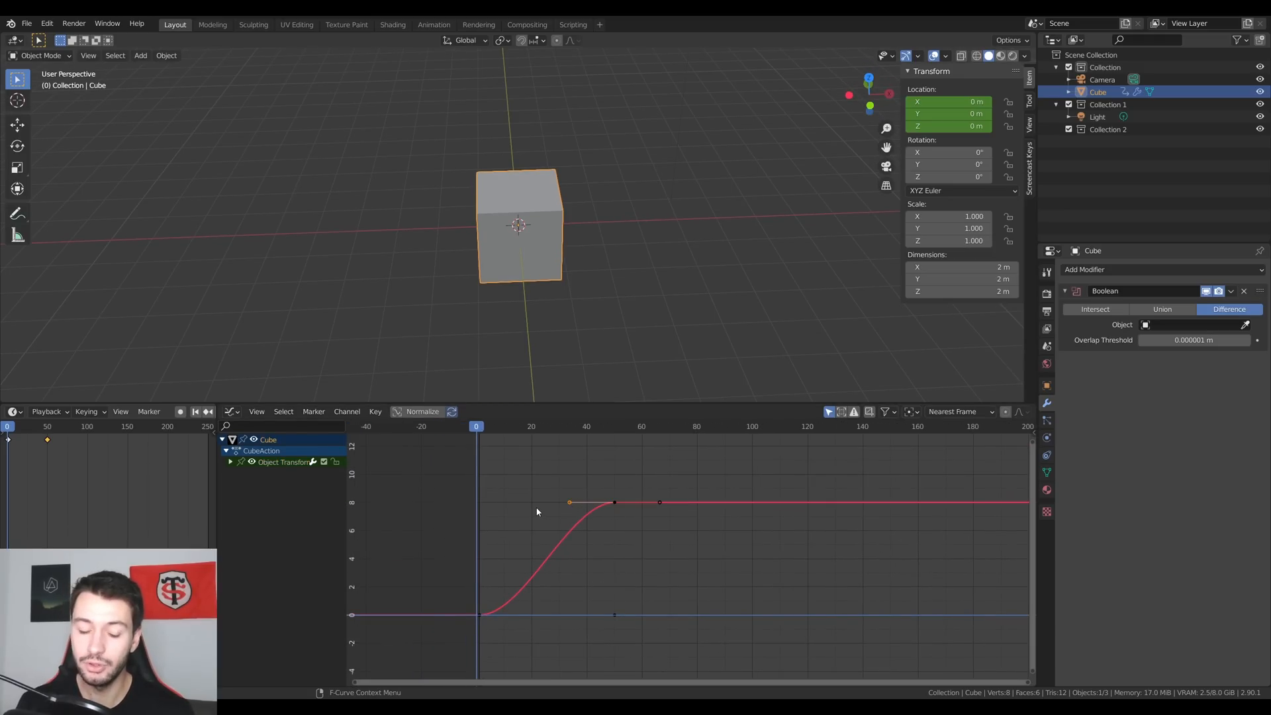
pyautogui.press('g')
pyautogui.press('x')
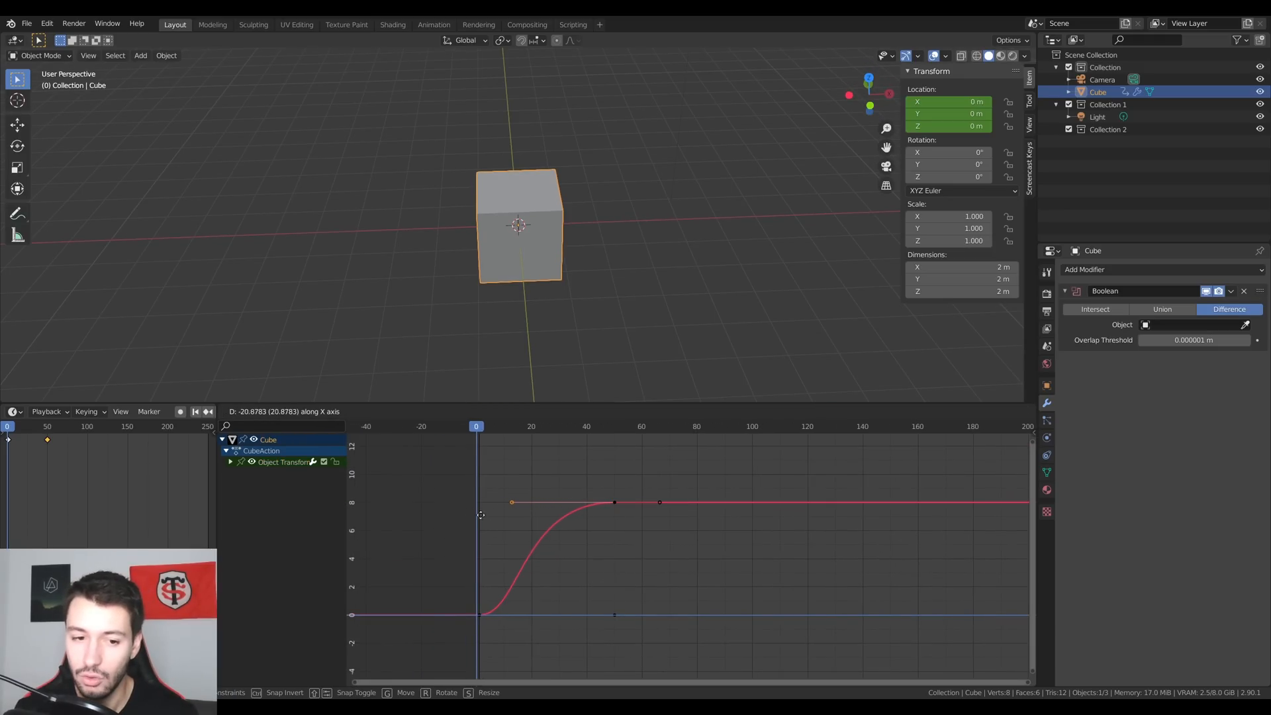
pyautogui.click(496, 595)
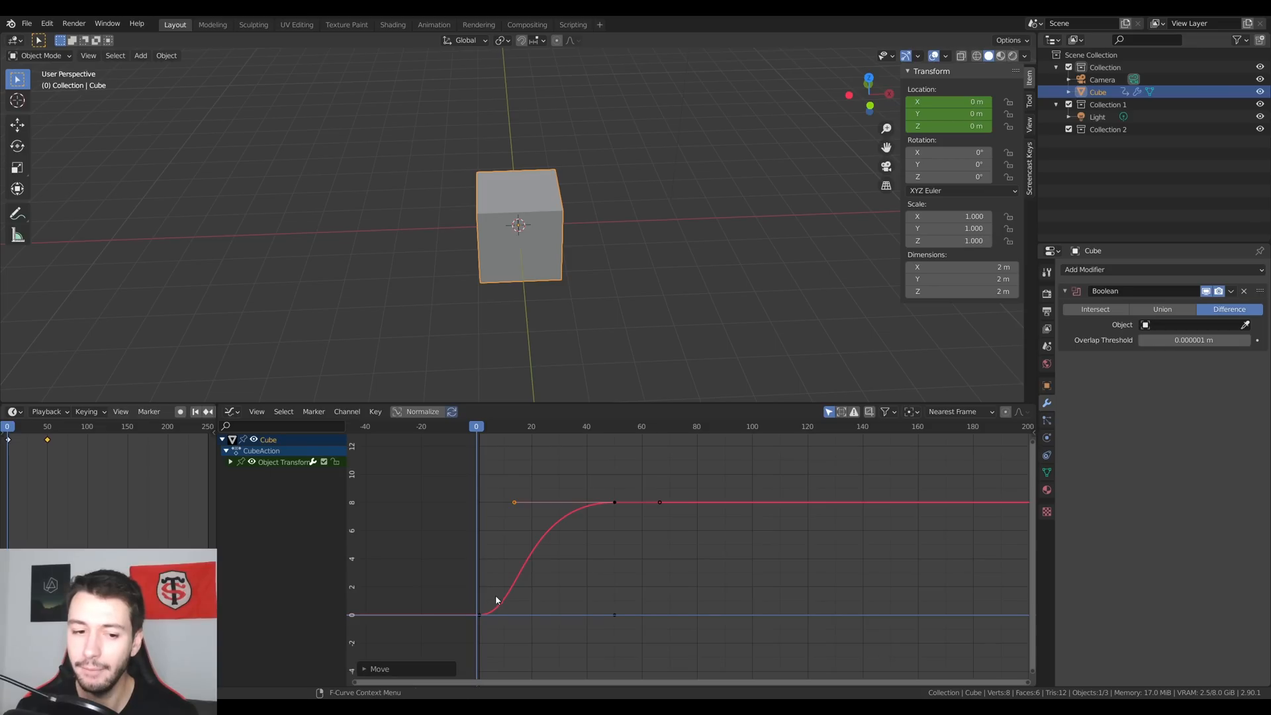
# Extend the right handle of the X location curve's frame 1 keyframe horizontally to about frame 57.
pyautogui.click(483, 616)
pyautogui.press('g')
pyautogui.press('x')
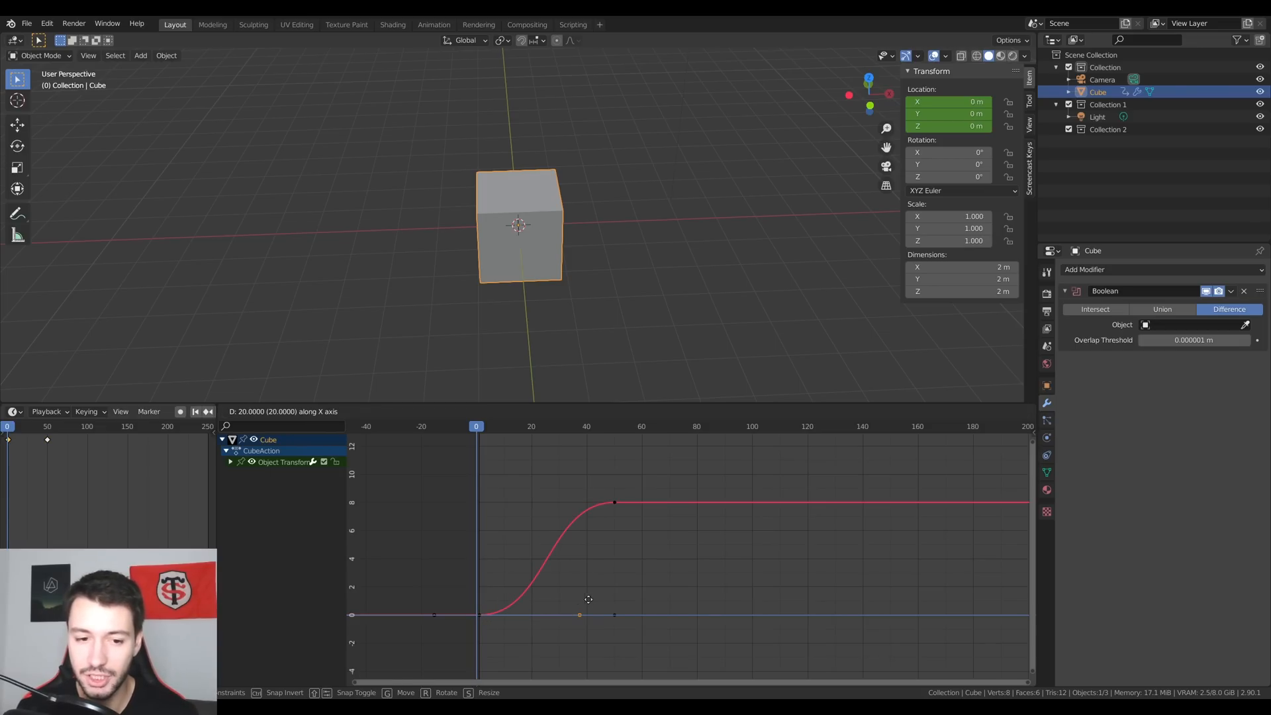
pyautogui.click(655, 602)
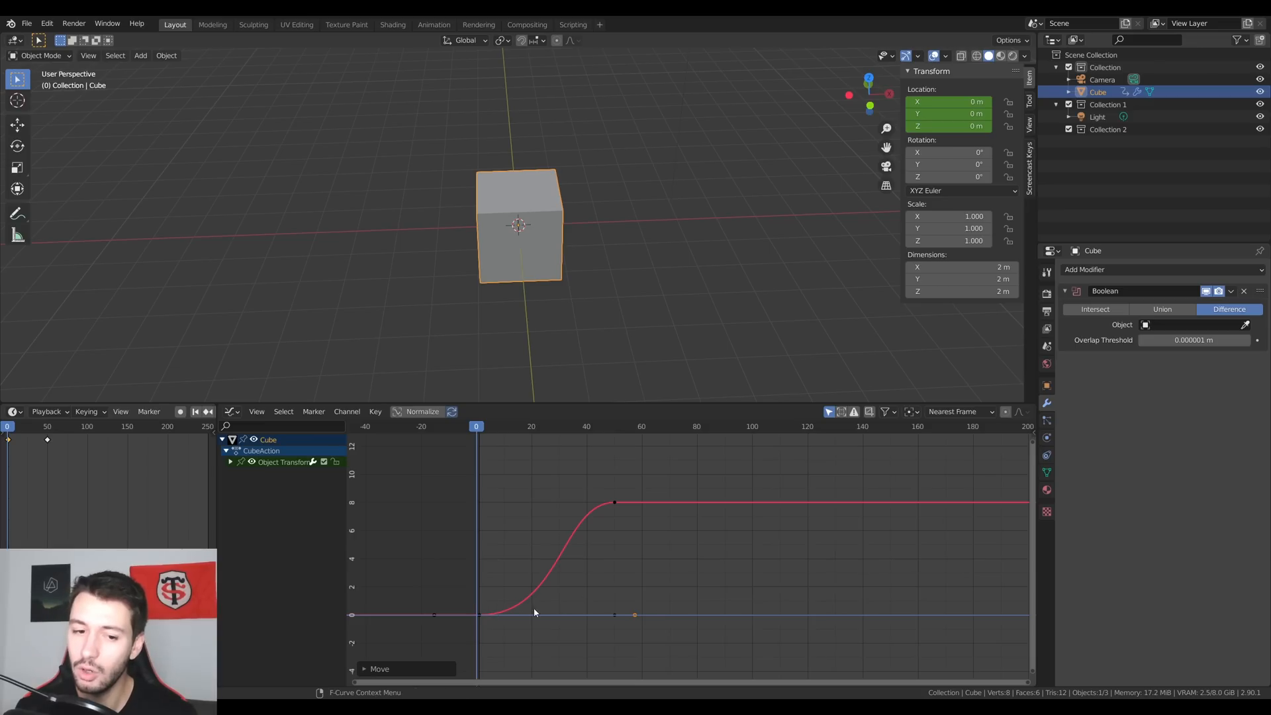
# Play the cube's animation in Blender 2.90, stop it, and scrub the playhead back to frame 20.
pyautogui.press('space')
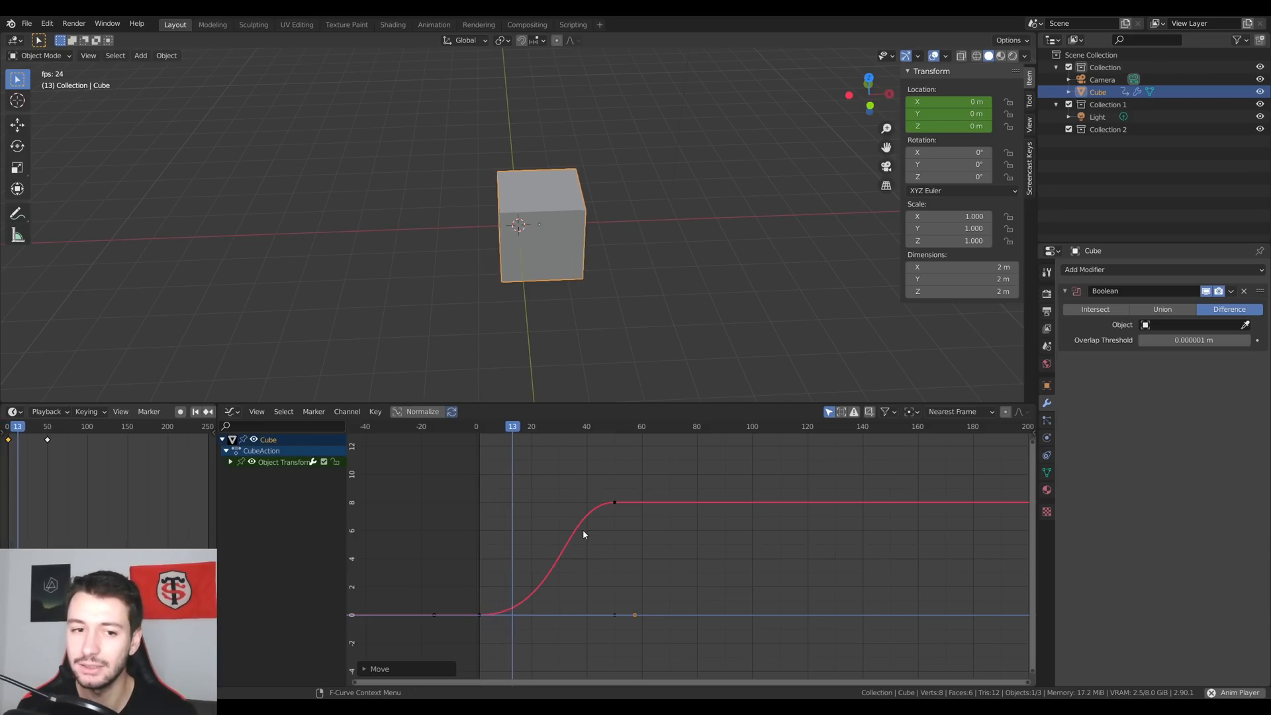
pyautogui.press('space')
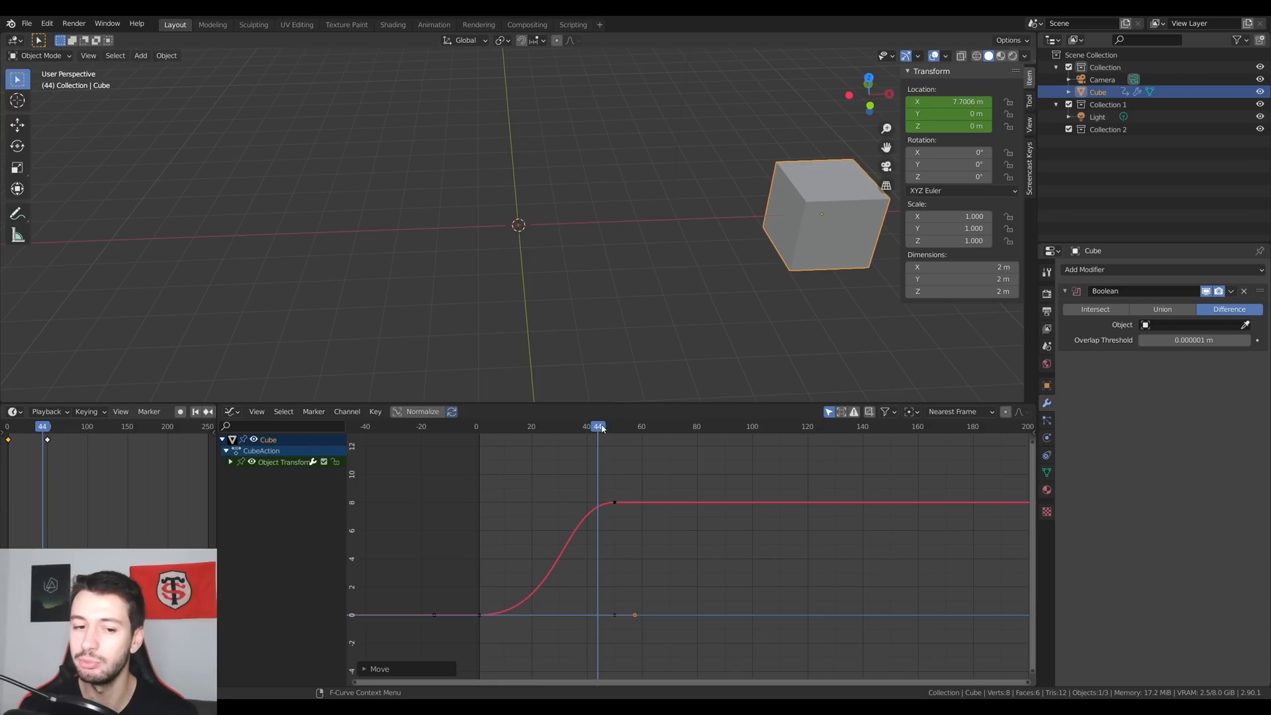
pyautogui.moveTo(603, 428); pyautogui.dragTo(533, 485)
# Select the X curve's frame 50 keyframe in both Blender 2.90 and 2.91 to compare handles, and scrub the 2.91 playhead to frame 9.
pyautogui.click(616, 504)
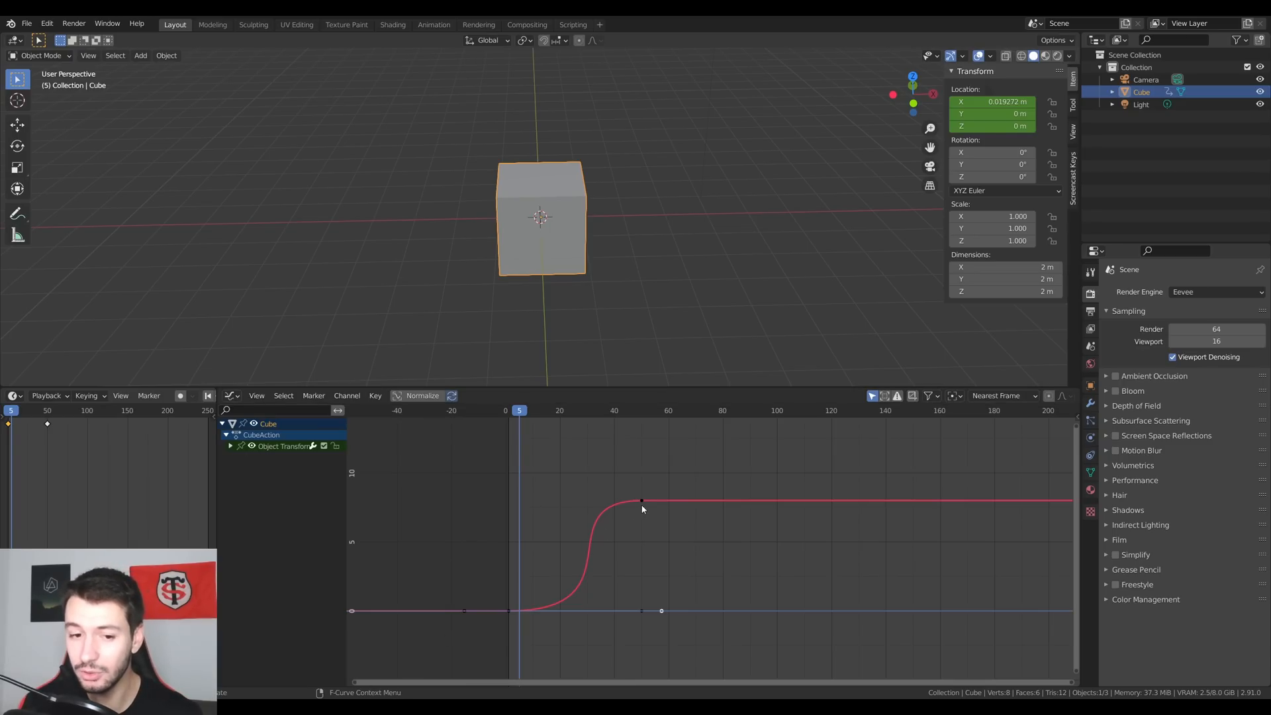
pyautogui.click(642, 508)
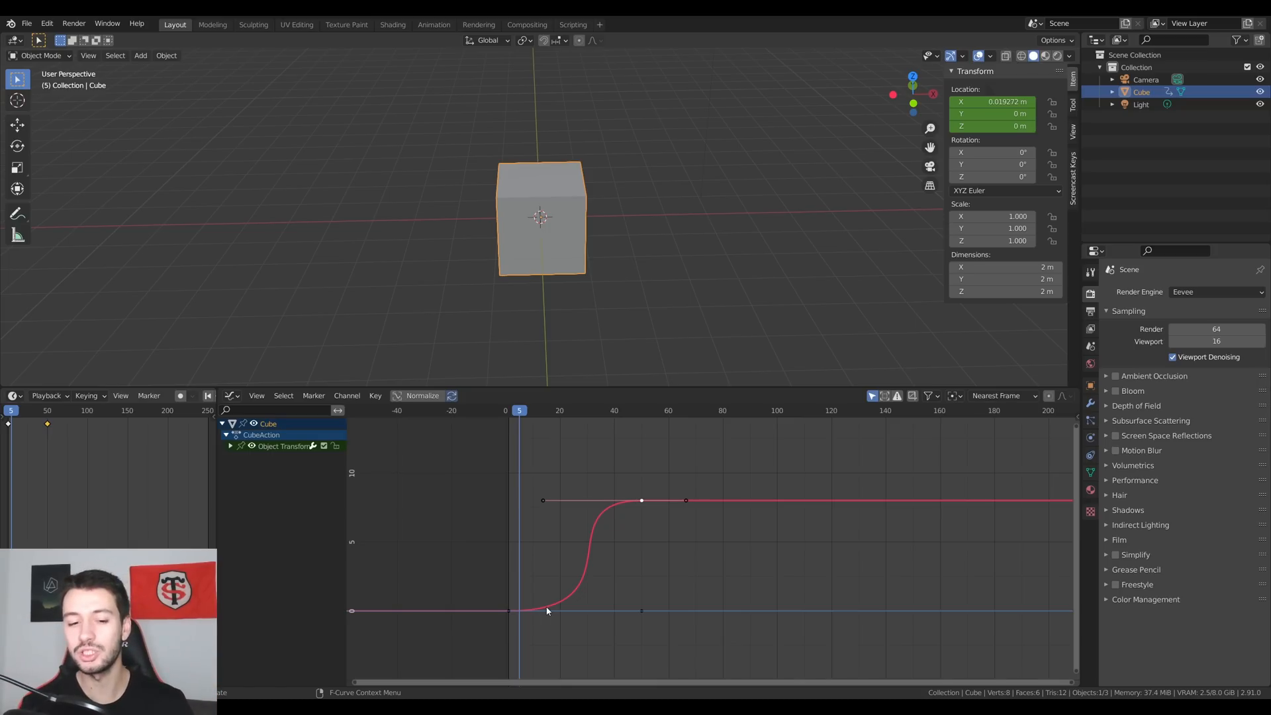
pyautogui.moveTo(518, 411); pyautogui.dragTo(527, 491)
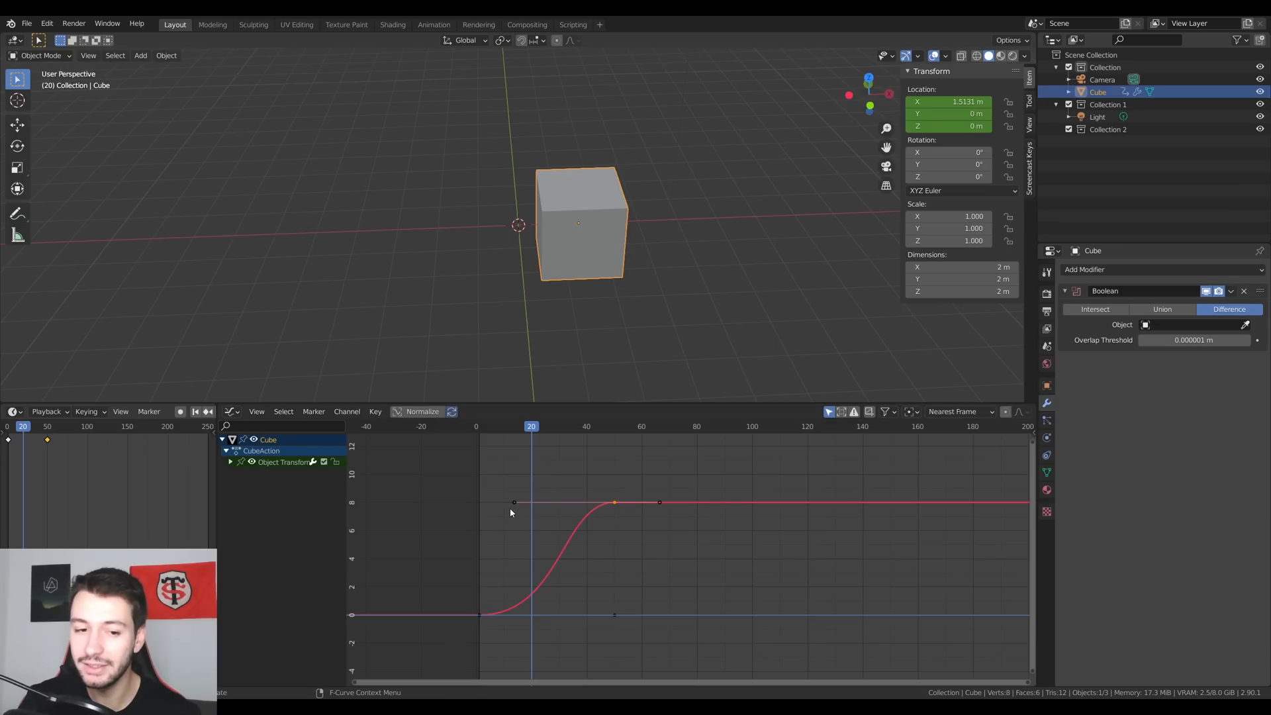
# In Blender 2.90, extend the left handle of the frame 50 keyframe much farther back horizontally, past frame -40.
pyautogui.click(512, 506)
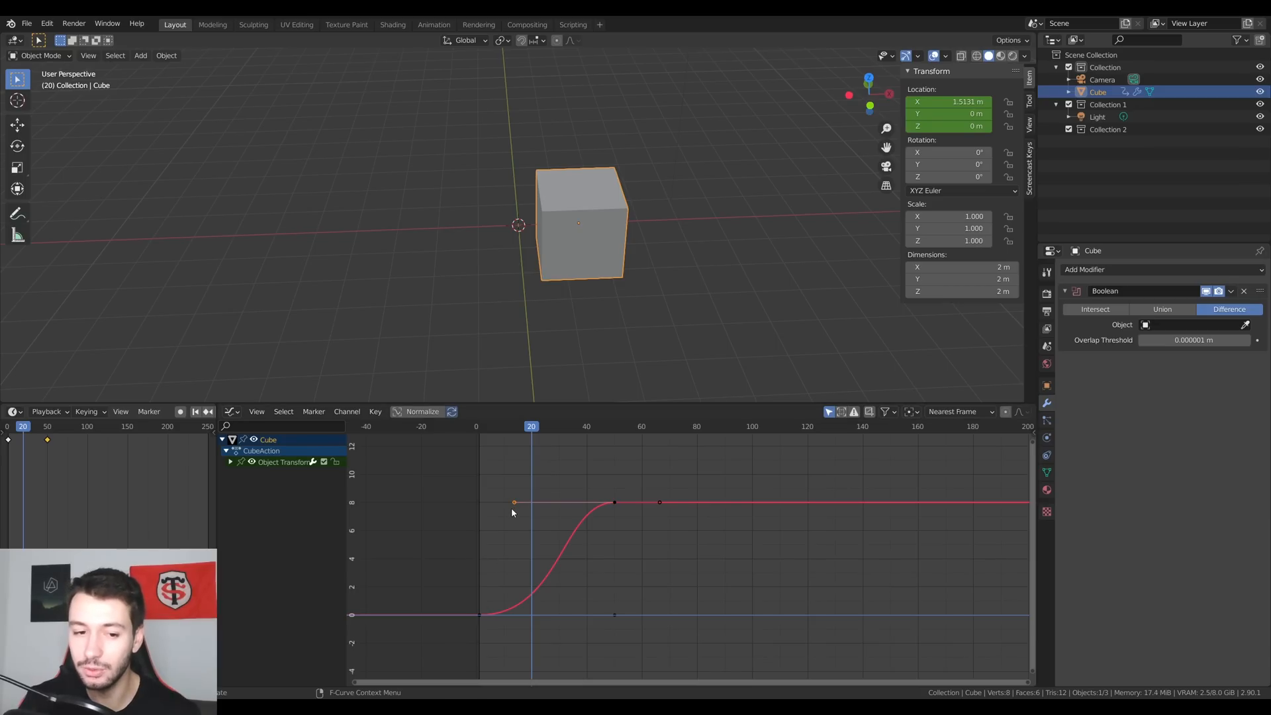
pyautogui.press('g')
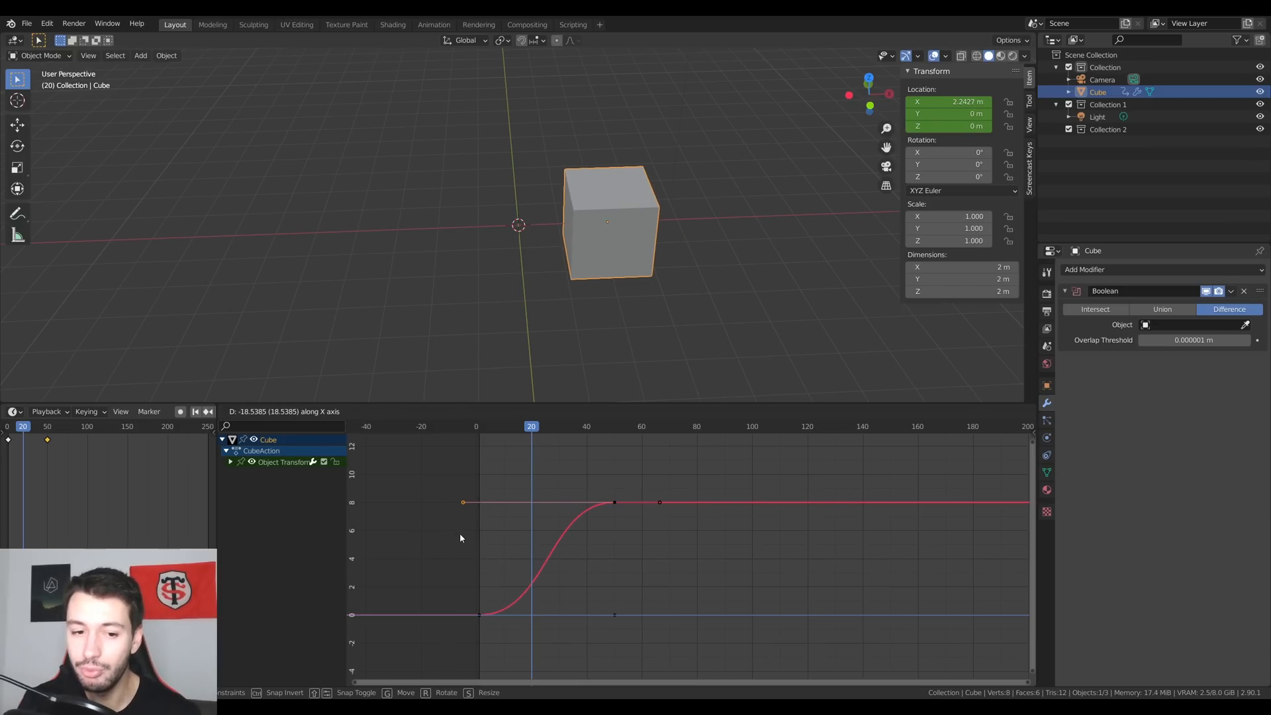
pyautogui.click(512, 556)
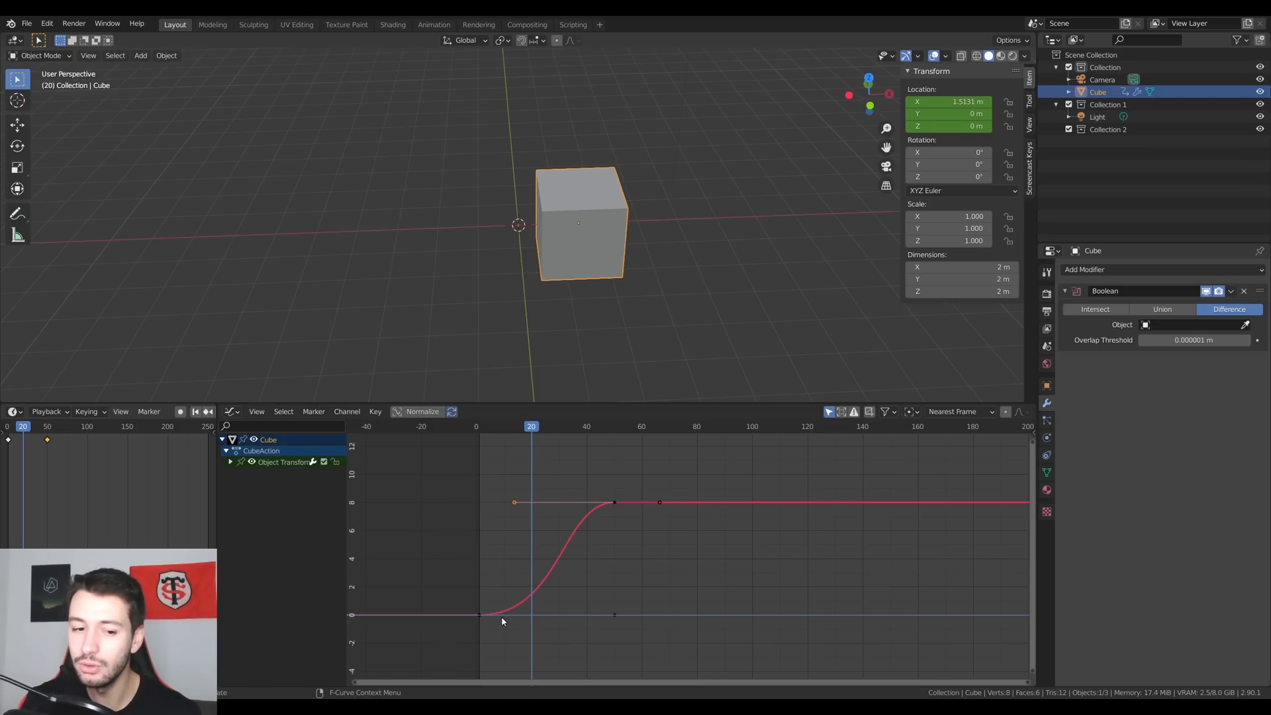
pyautogui.press('g')
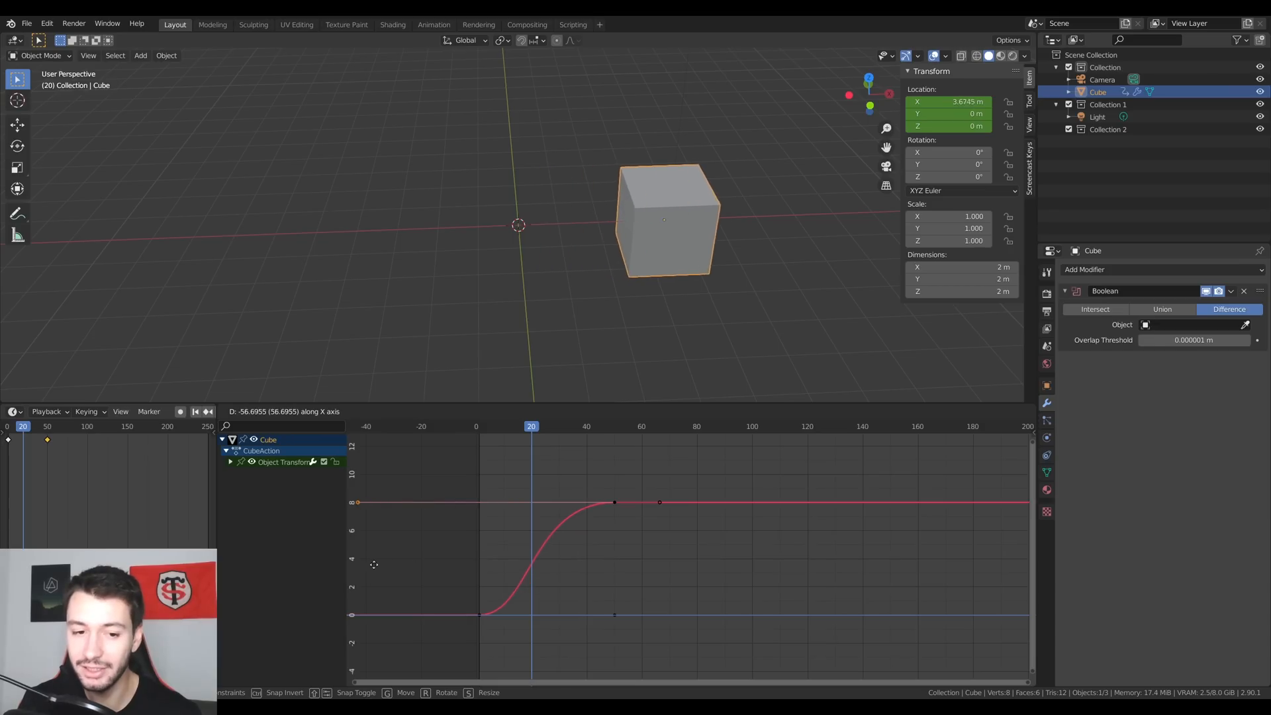
pyautogui.click(616, 625)
# Try to extend the right handle of the frame 1 keyframe several hundred frames farther along X.
pyautogui.click(481, 619)
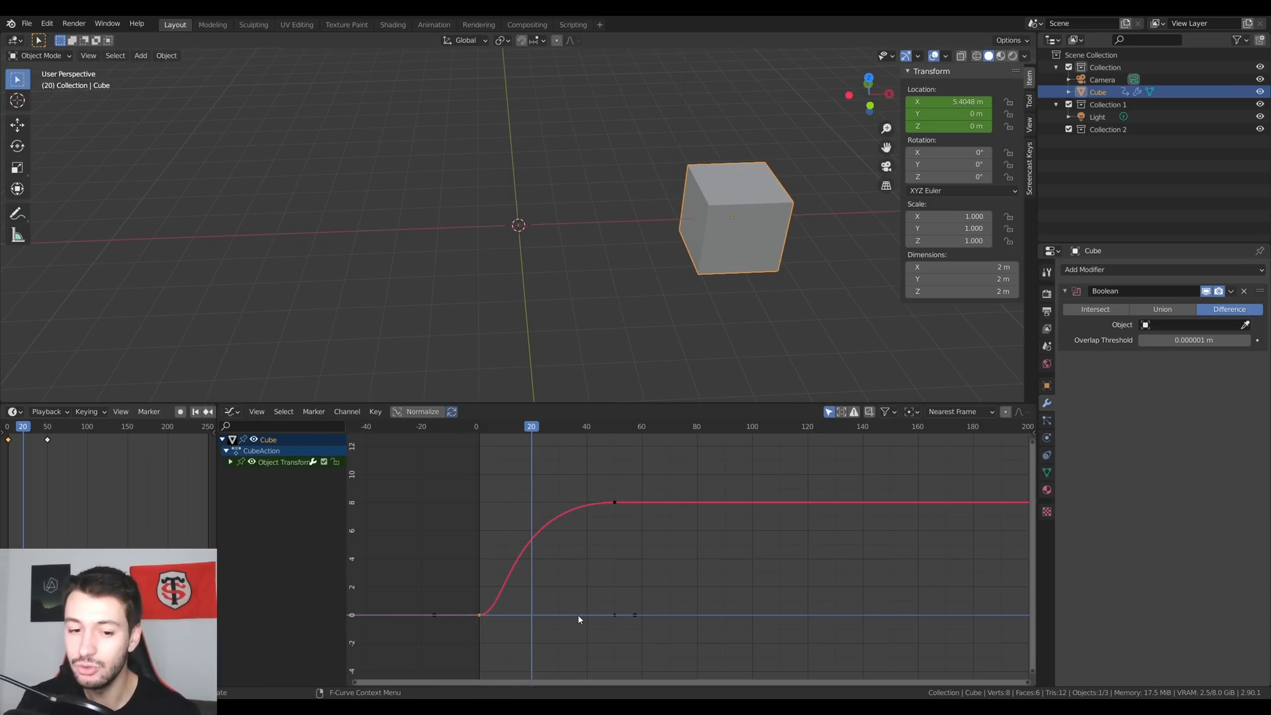
pyautogui.press('g')
pyautogui.press('x')
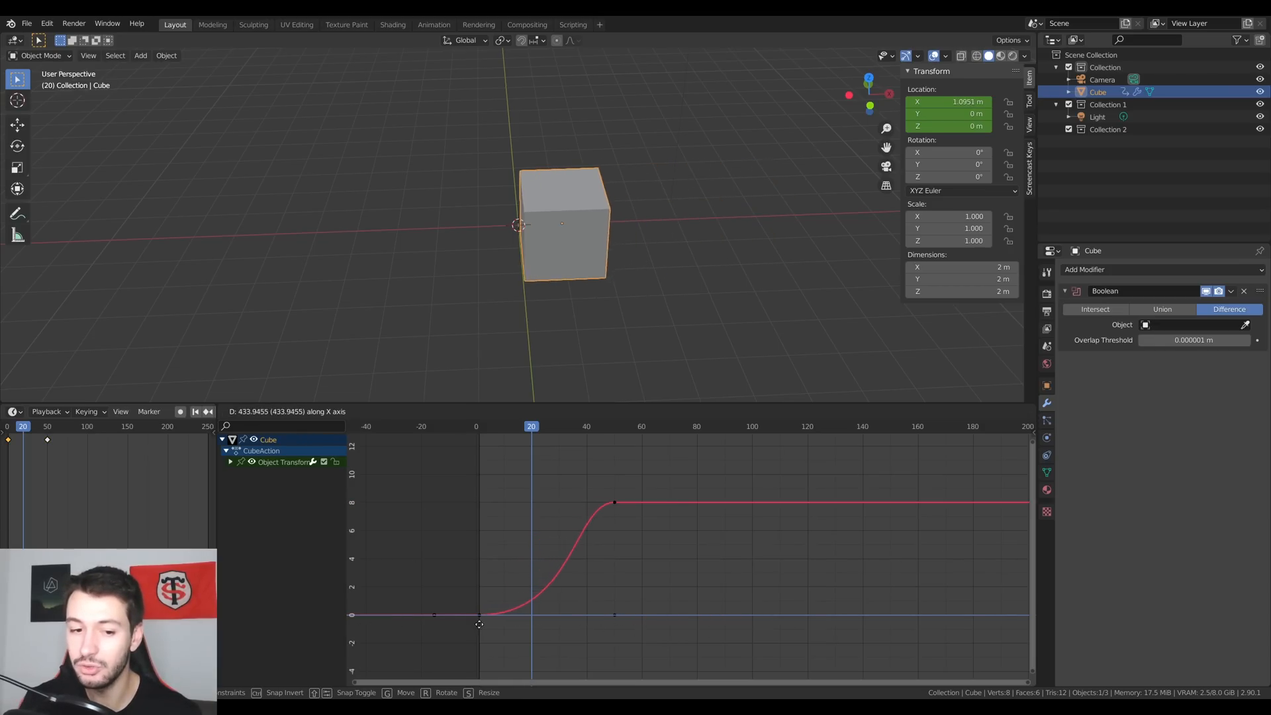
pyautogui.click(460, 636)
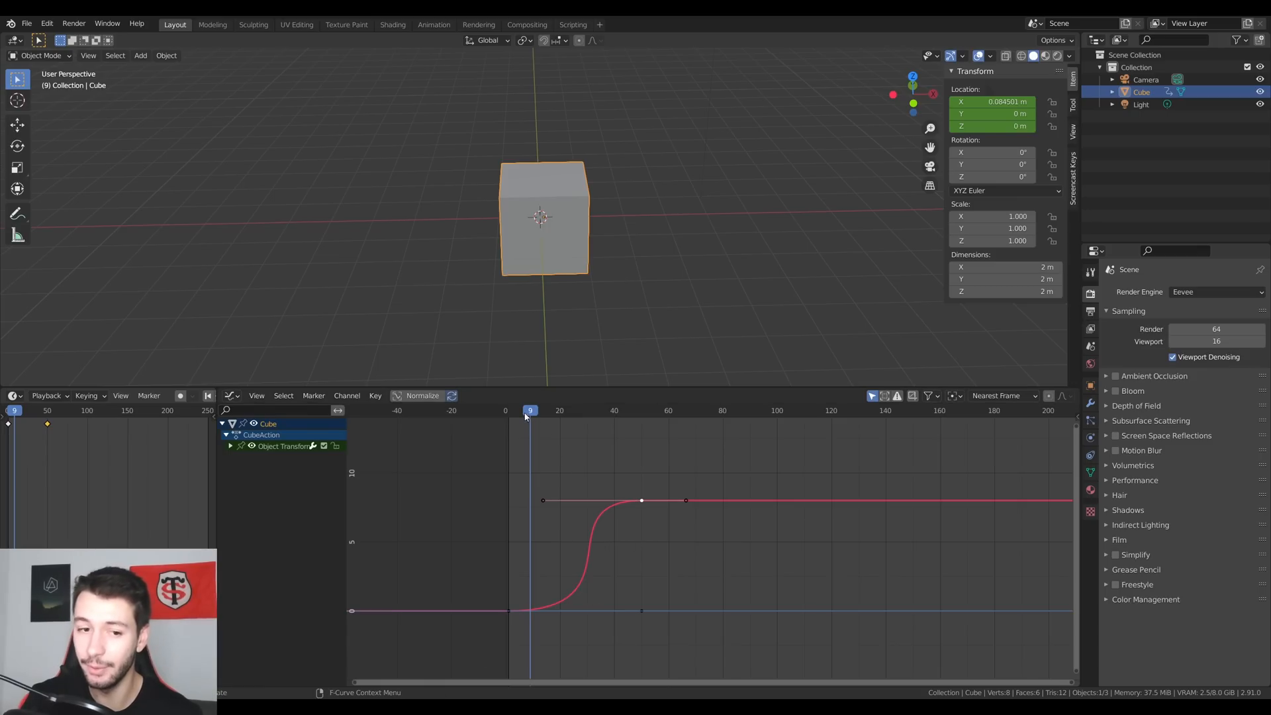
# Insert a keyframe on the cube at frame 20 in Blender 2.90 and a location keyframe at frame 30 in Blender 2.91.
pyautogui.moveTo(526, 415); pyautogui.dragTo(588, 418)
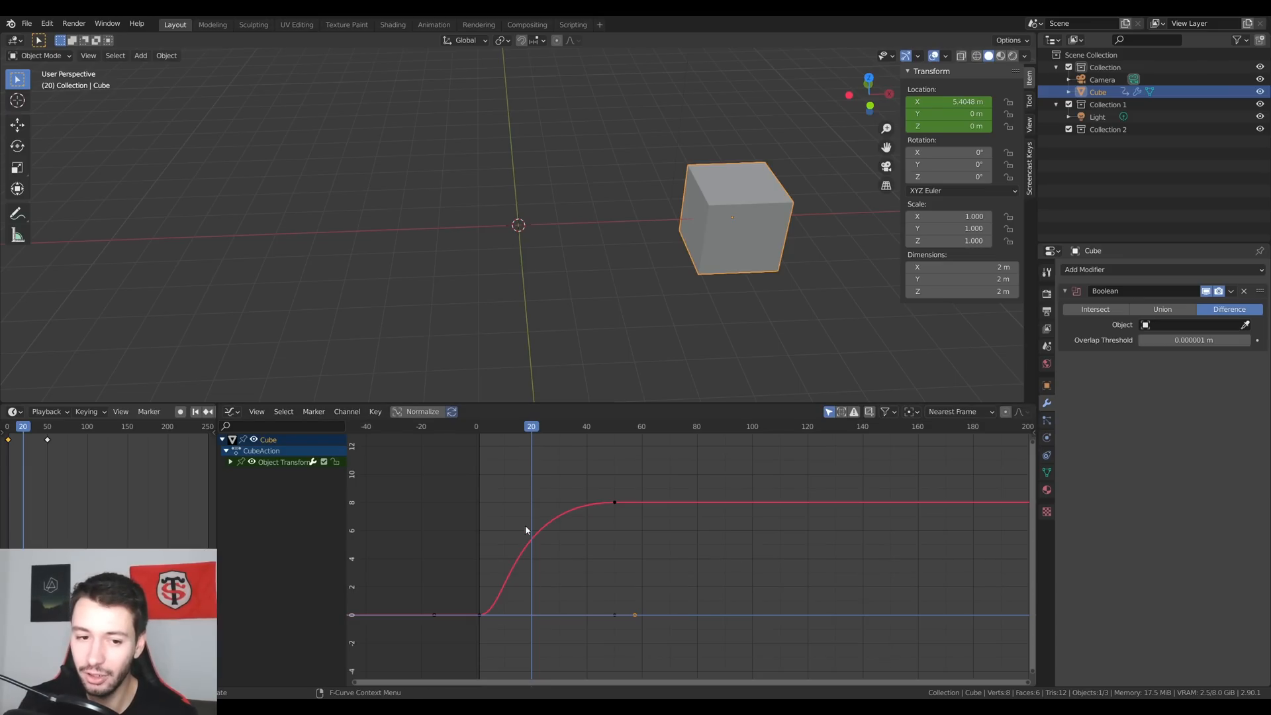
pyautogui.press('i')
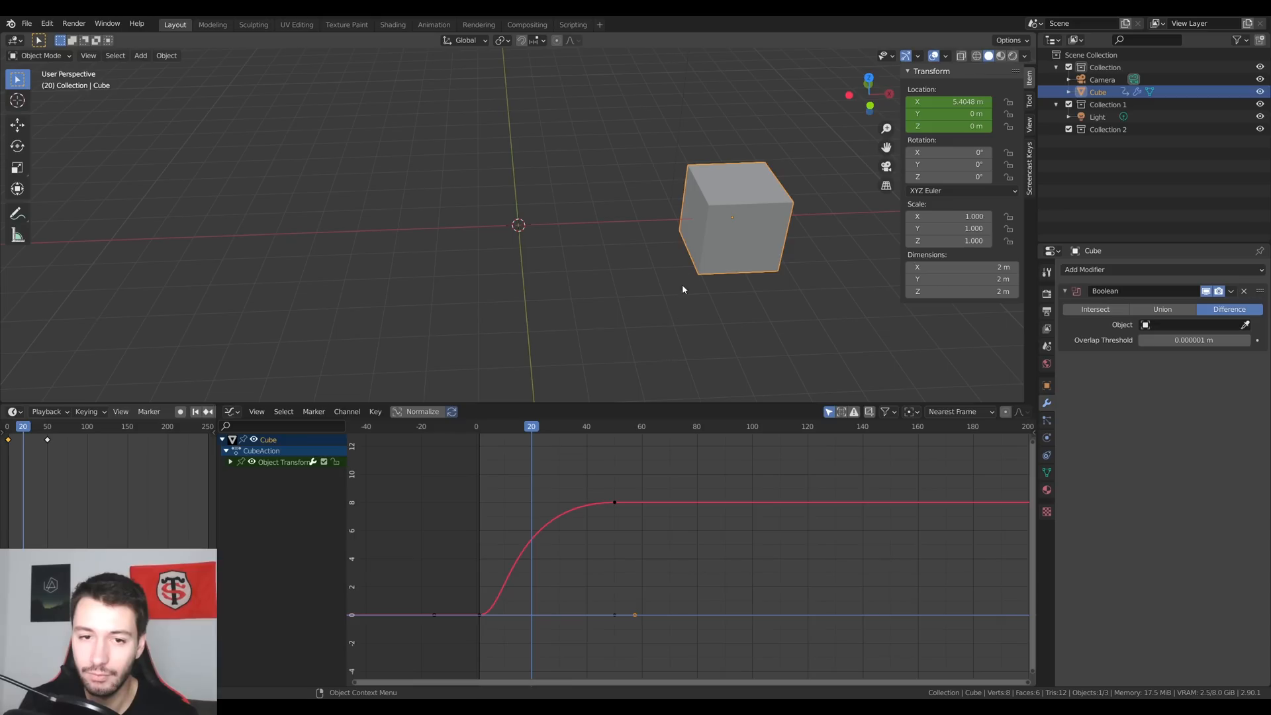
pyautogui.press('i')
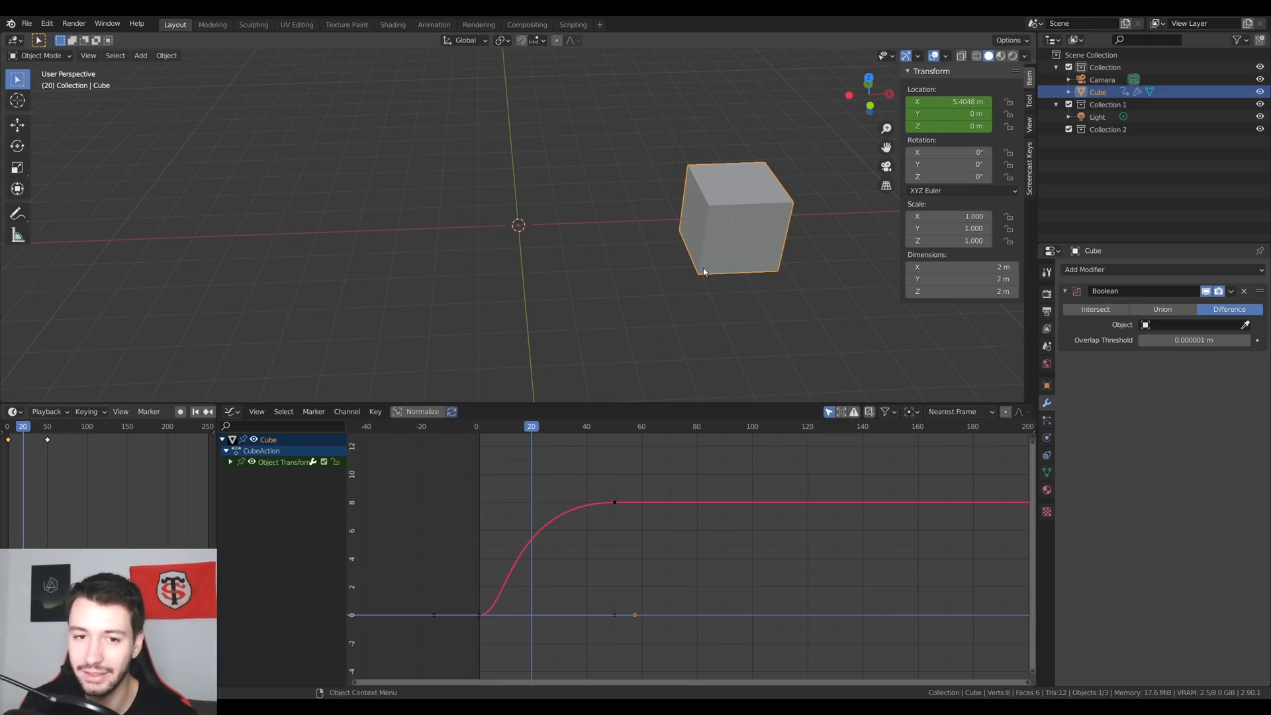
pyautogui.press('i')
pyautogui.click(699, 269)
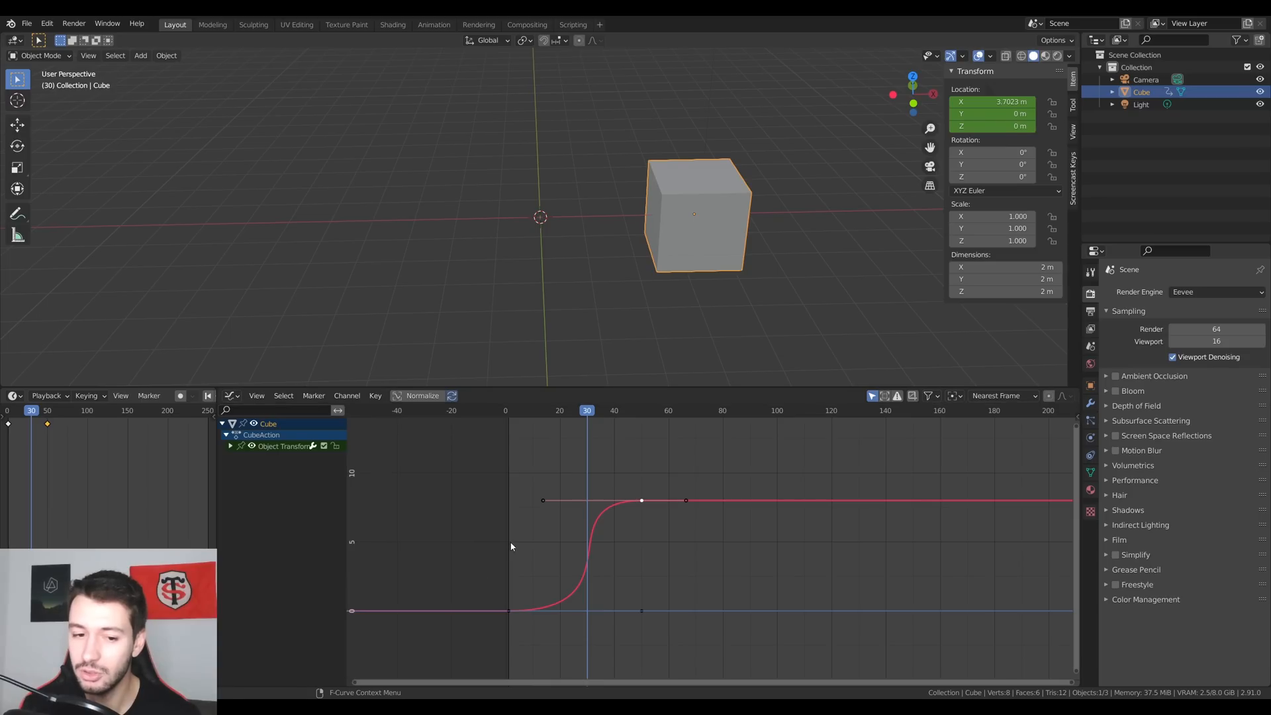
pyautogui.press('i')
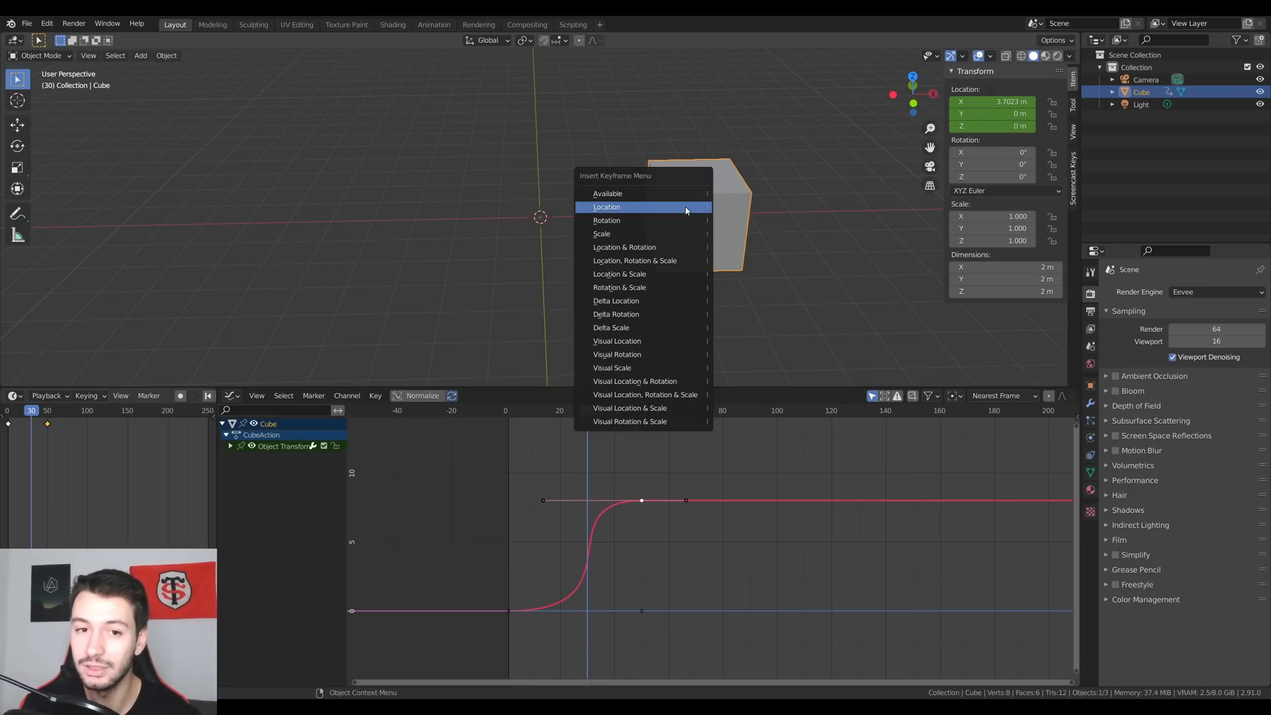
pyautogui.click(686, 210)
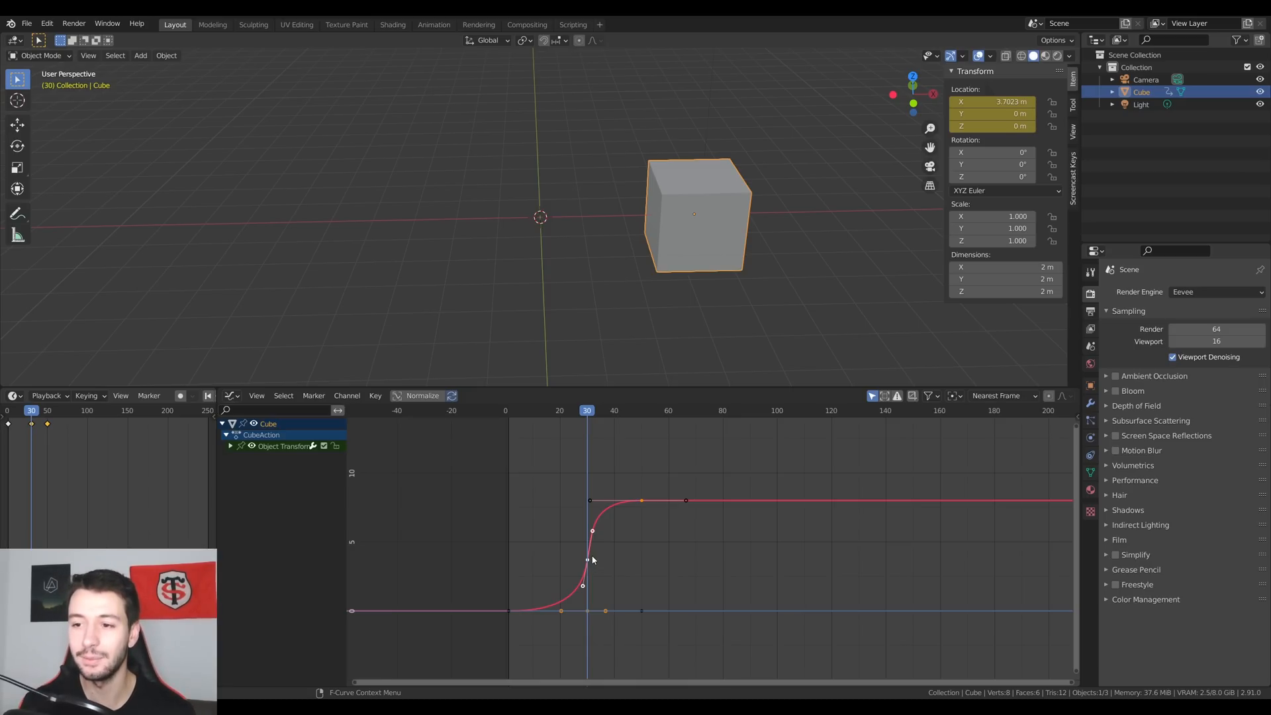
# Start a new general file in Blender 2.91 without saving the current scene.
pyautogui.click(27, 23)
pyautogui.moveTo(125, 41)
pyautogui.click(169, 38)
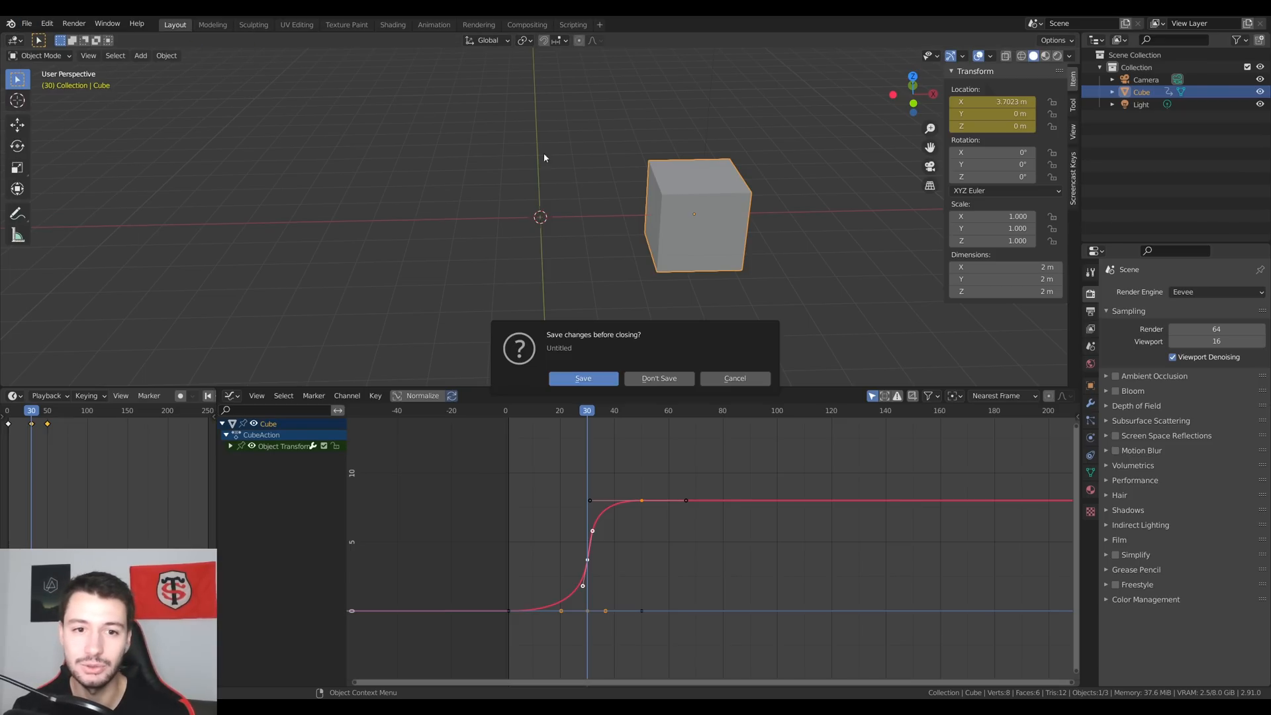
pyautogui.click(664, 381)
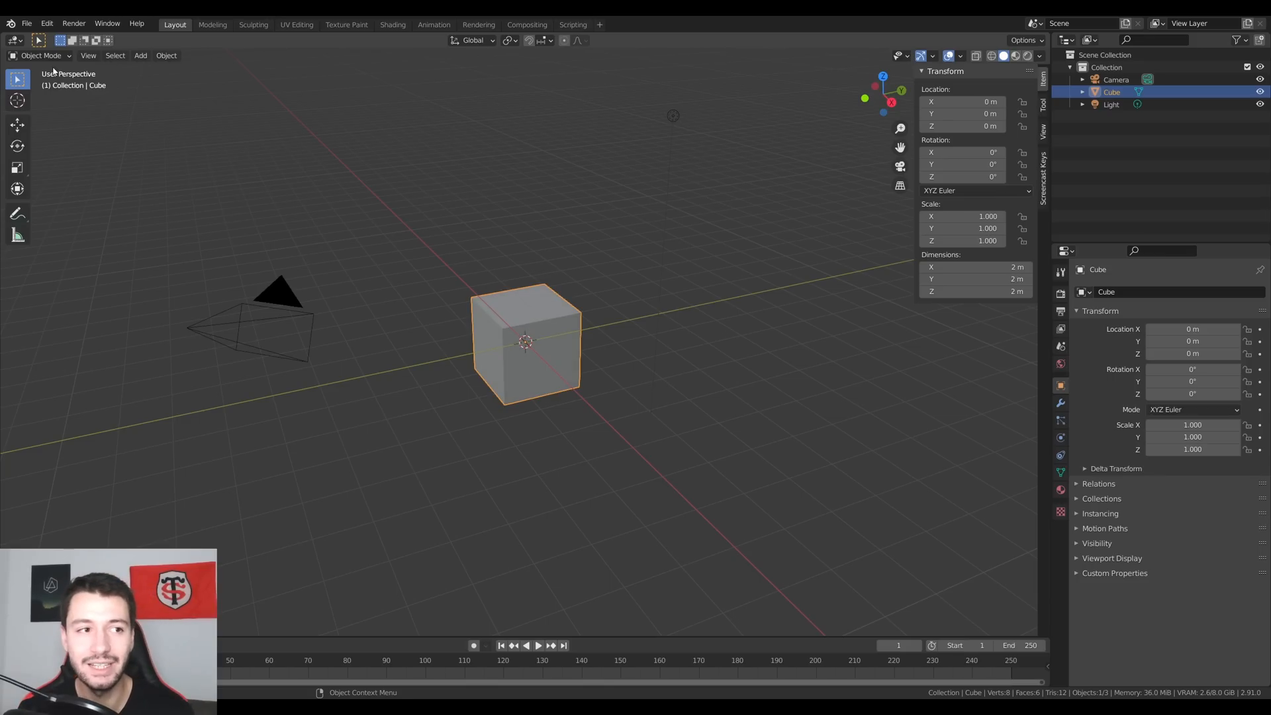
# Delete the default cube and add a mesh cylinder at the scene origin.
pyautogui.press('Delete')
pyautogui.moveTo(502, 373); pyautogui.dragTo(594, 357, button='middle')
pyautogui.hotkey('shift', 'a')
pyautogui.moveTo(595, 356)
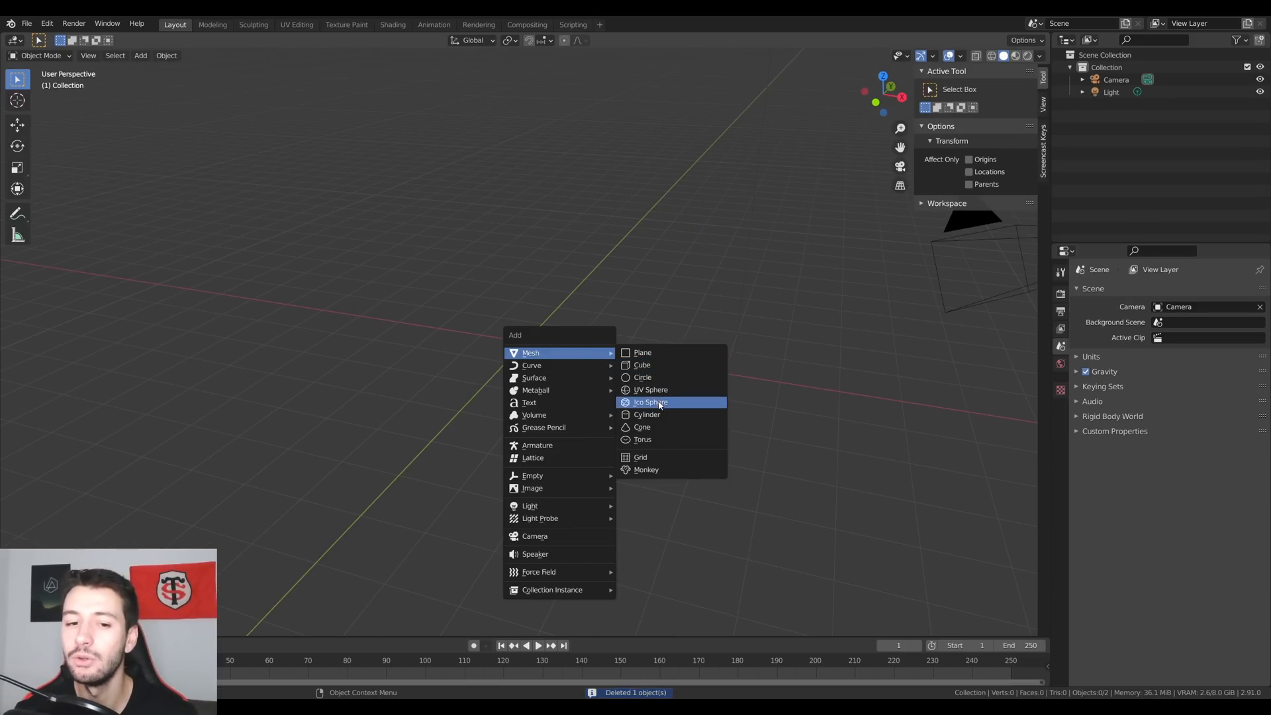
pyautogui.click(641, 415)
# Stretch the cylinder along its Z axis to a scale of about 1.387.
pyautogui.moveTo(618, 425); pyautogui.dragTo(545, 446, button='middle')
pyautogui.press('s')
pyautogui.press('x')
pyautogui.press('z')
pyautogui.click(549, 458)
pyautogui.press('s')
pyautogui.press('z')
pyautogui.click(542, 431)
# Delete the cylinder's top and bottom cap faces.
pyautogui.press('Tab')
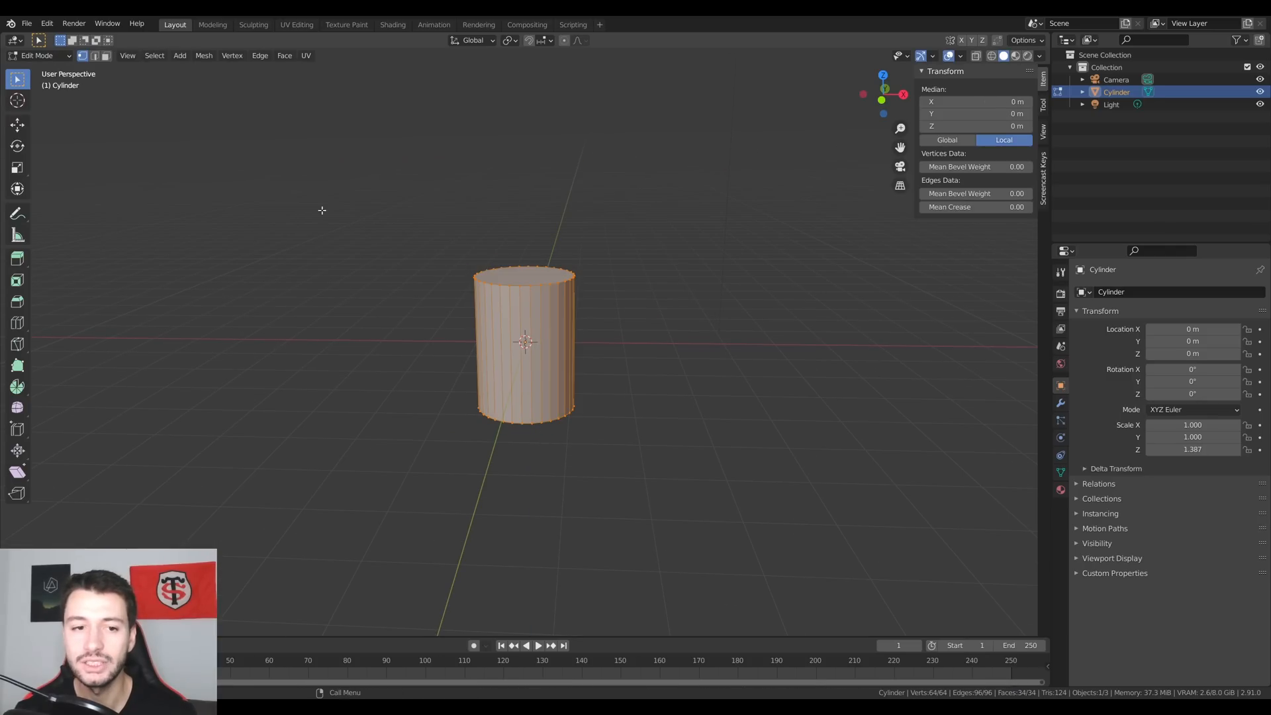
pyautogui.click(106, 57)
pyautogui.click(526, 275)
pyautogui.moveTo(565, 322); pyautogui.dragTo(565, 284, button='middle')
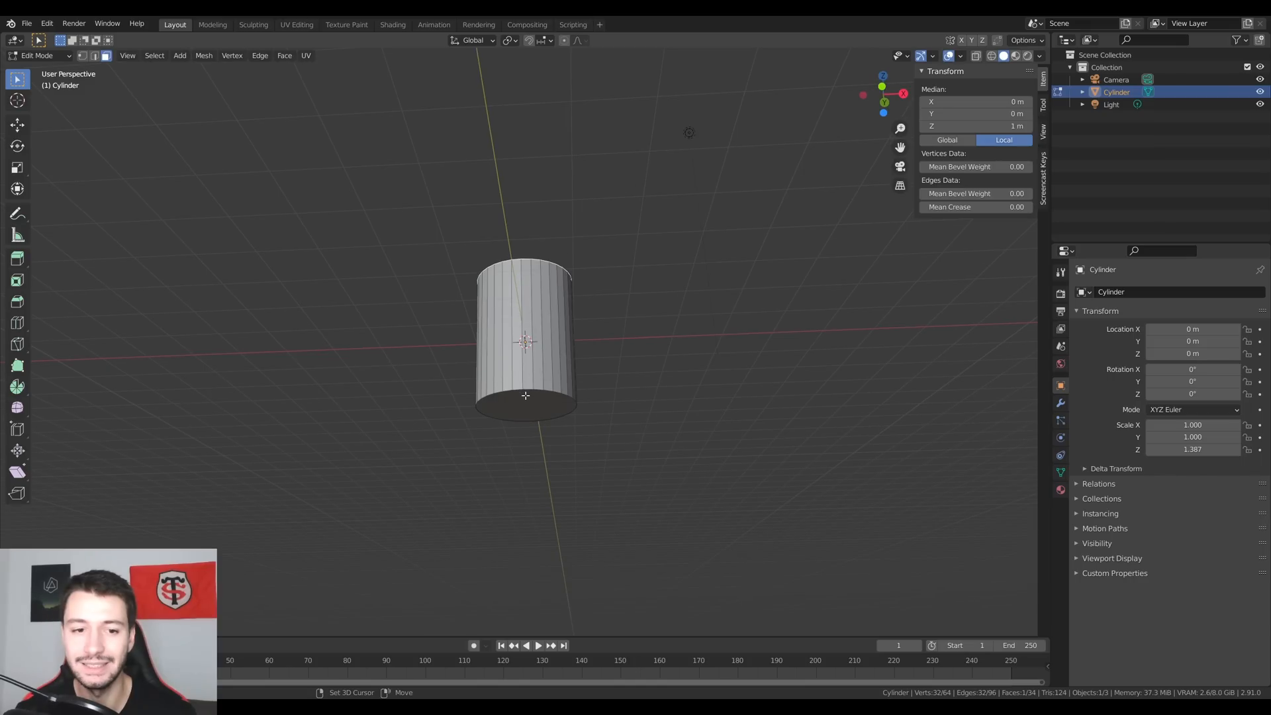
pyautogui.keyDown('shift'); pyautogui.click(525, 410); pyautogui.keyUp('shift')
pyautogui.press('x')
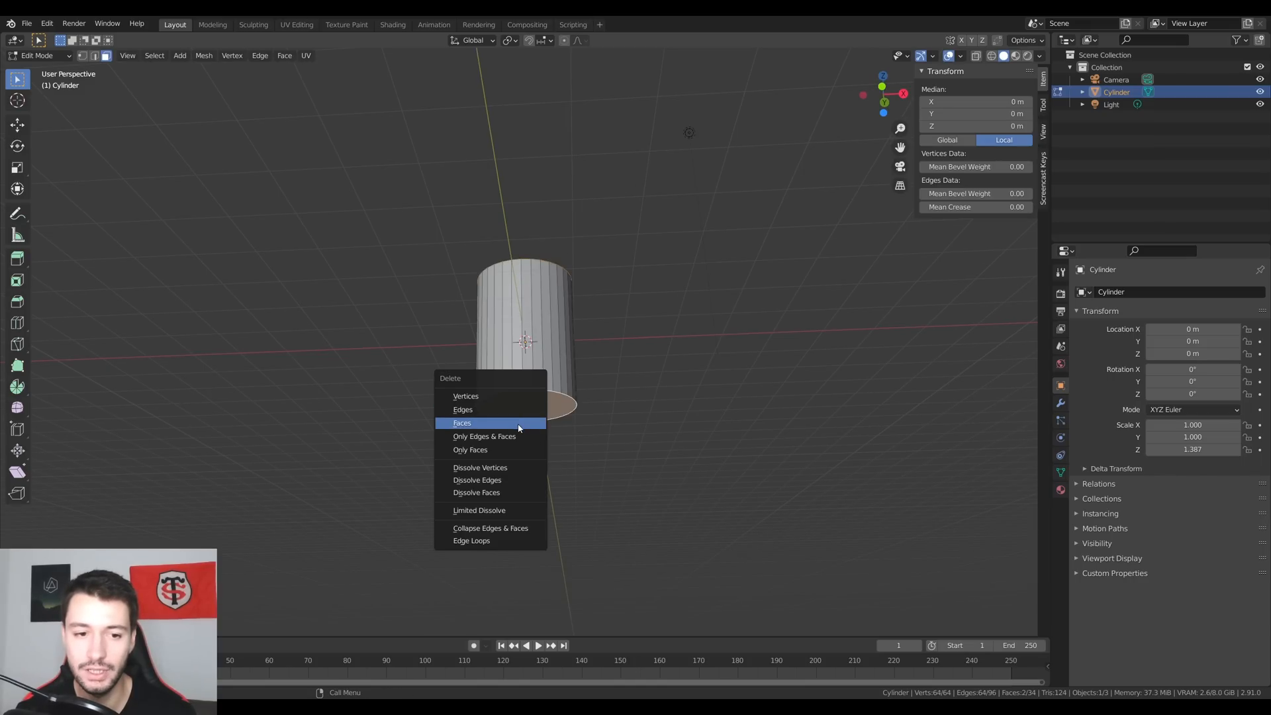
pyautogui.click(463, 423)
# Scale up the cylinder's bottom edge loop to a diameter of about 4.5 m and return to Object Mode.
pyautogui.click(94, 56)
pyautogui.keyDown('alt'); pyautogui.click(523, 420); pyautogui.keyUp('alt')
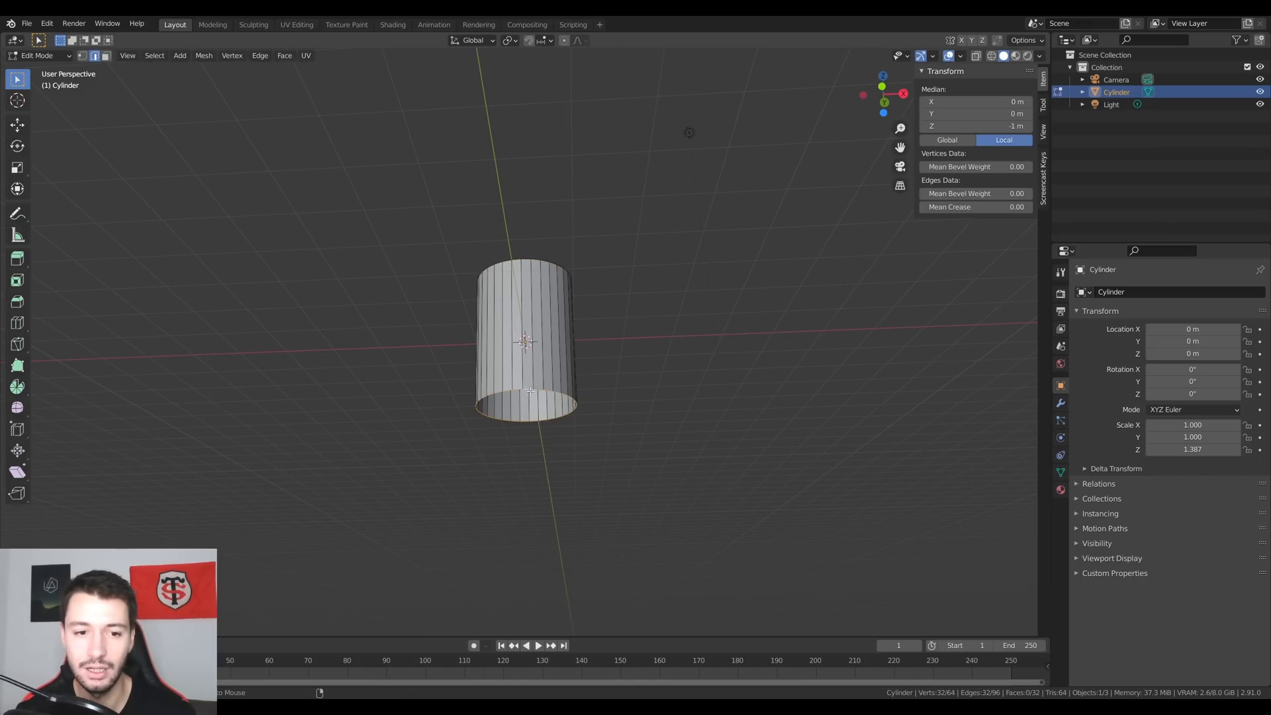
pyautogui.press('s')
pyautogui.click(665, 439)
pyautogui.moveTo(665, 438); pyautogui.dragTo(731, 436, button='middle')
pyautogui.press('Tab')
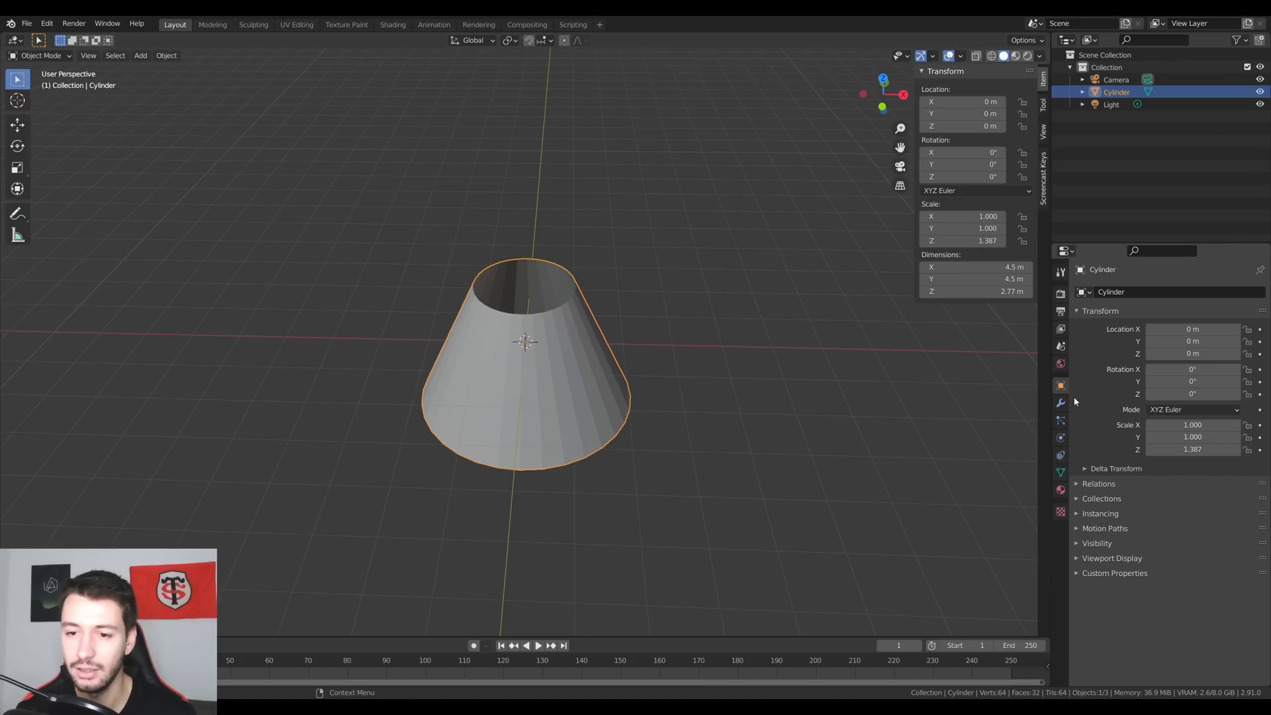
# Add a Subdivision Surface modifier with 3 viewport levels to the cylinder and apply it.
pyautogui.click(1060, 404)
pyautogui.click(1168, 292)
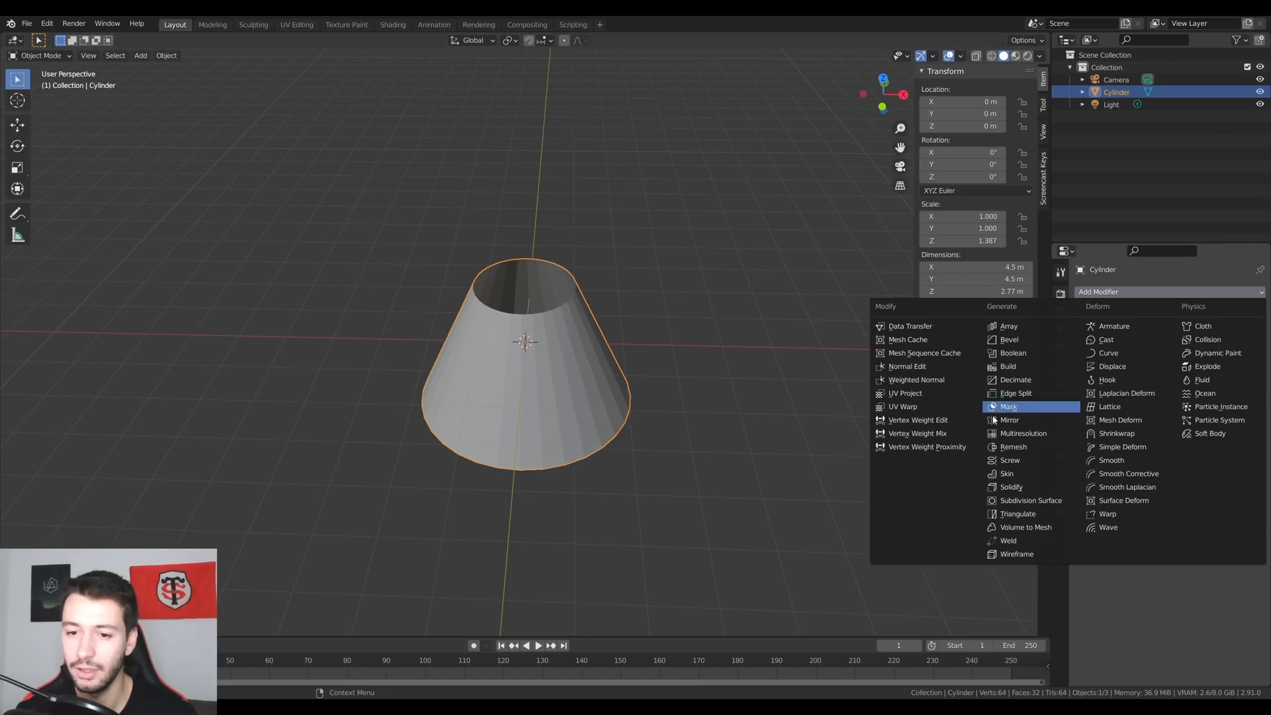
pyautogui.click(1031, 501)
pyautogui.click(1202, 345)
pyautogui.write('3')
pyautogui.press('Return')
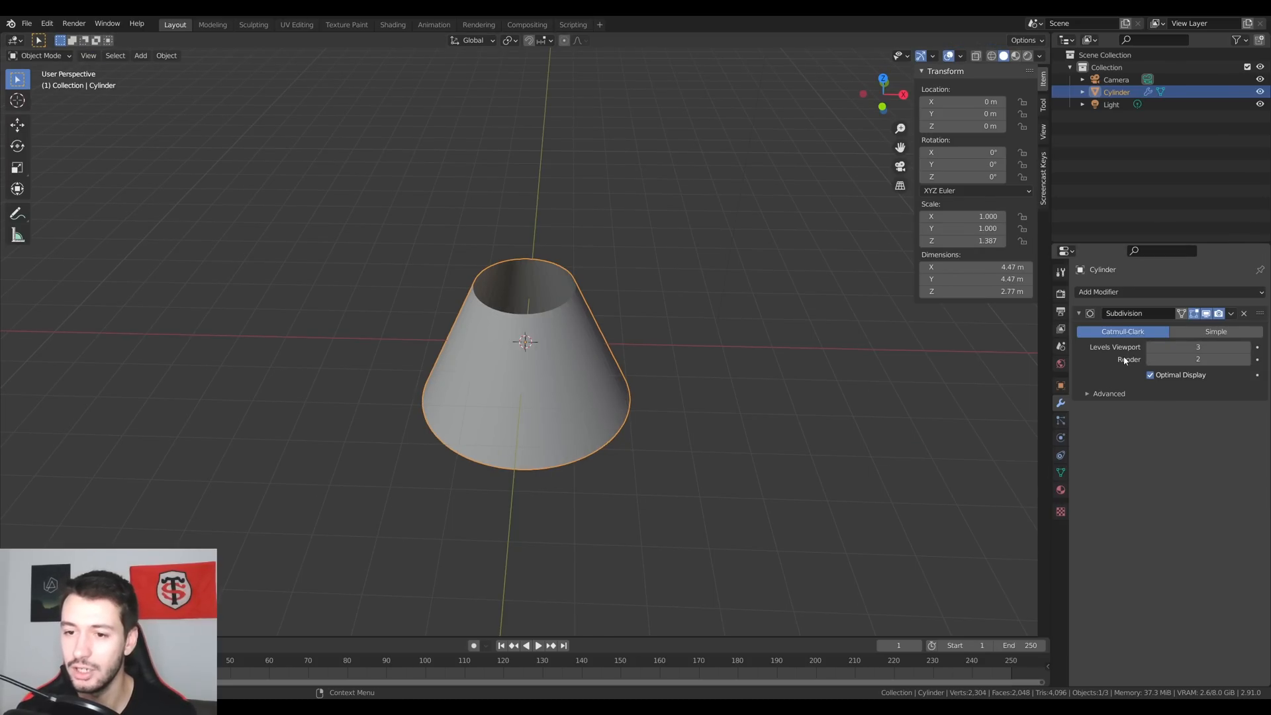
pyautogui.hotkey('ctrl', 'a')
pyautogui.rightClick(583, 357)
pyautogui.rightClick(472, 370)
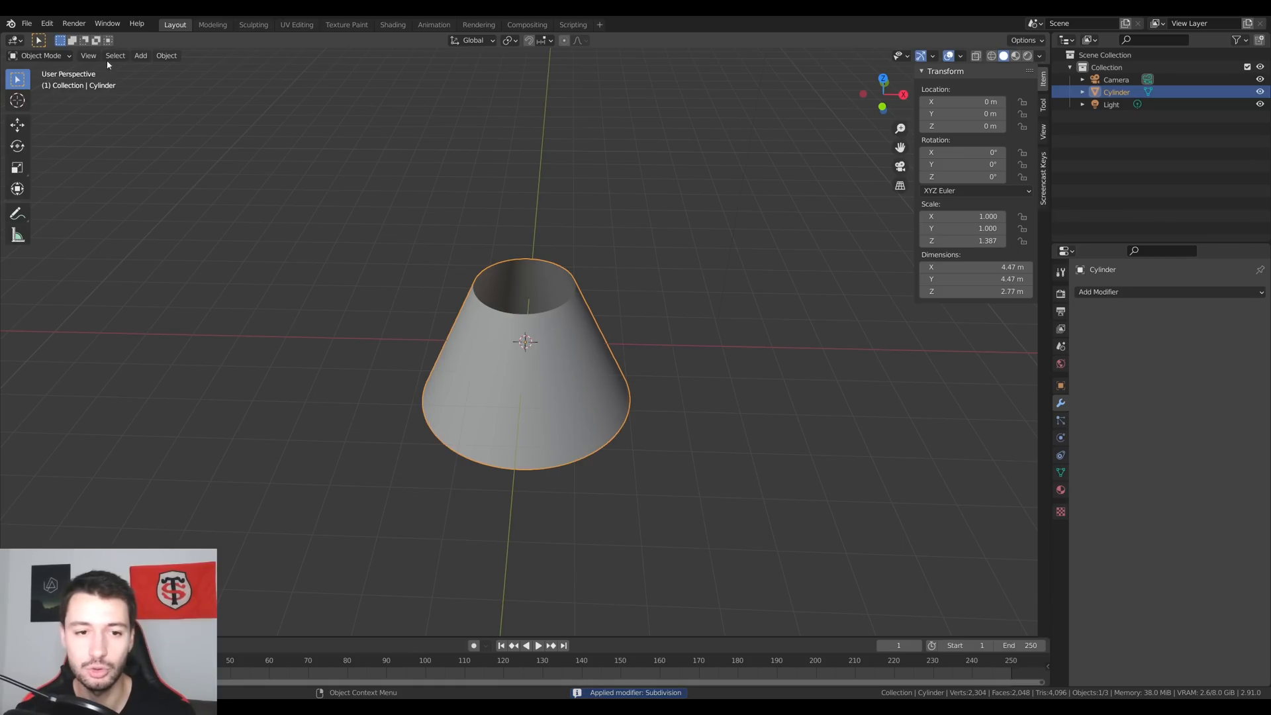
# Switch the cylinder to Sculpt Mode, activate the Cloth Filter tool and show its settings.
pyautogui.click(39, 56)
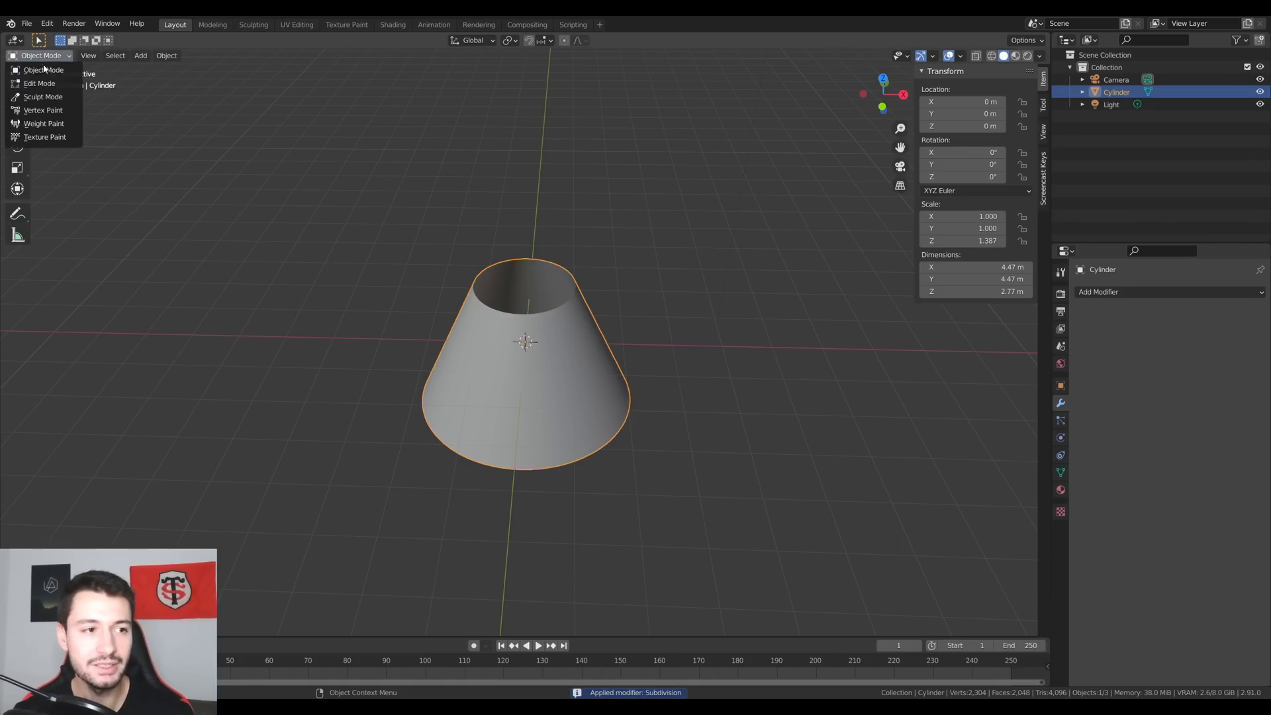
pyautogui.click(57, 99)
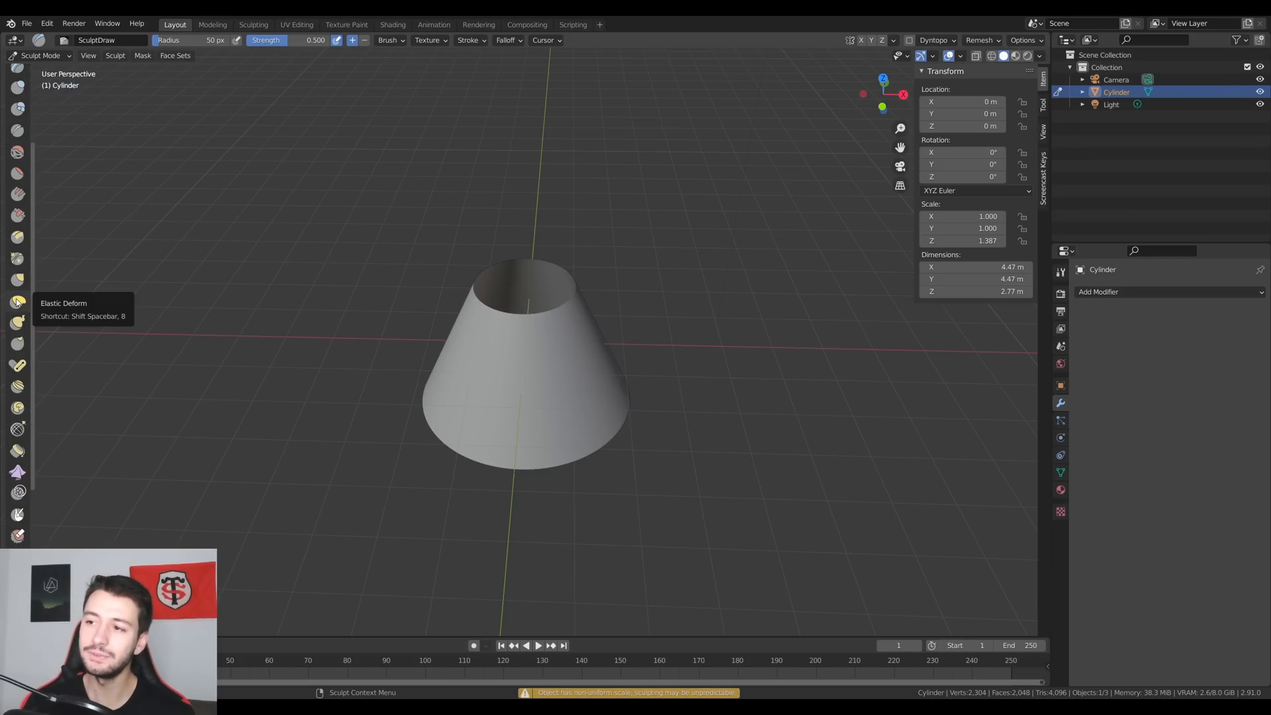
pyautogui.scroll(-5, 18, 302)
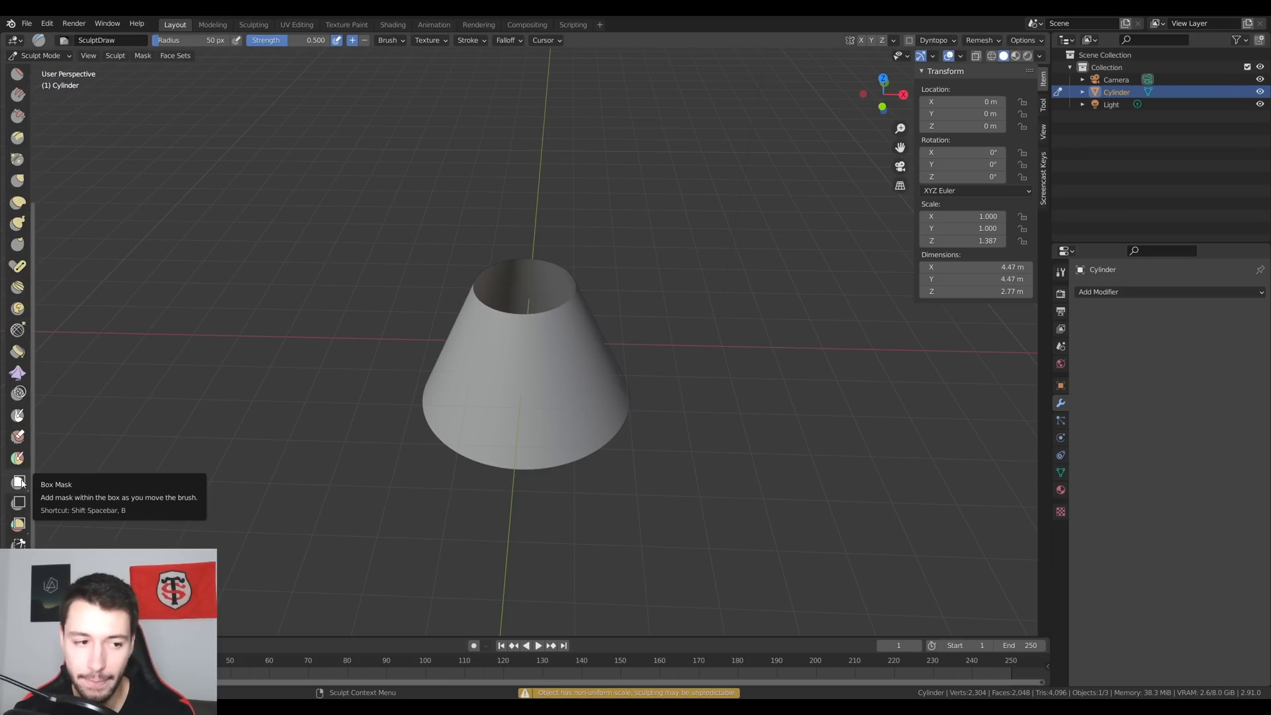
pyautogui.scroll(-6, 20, 484)
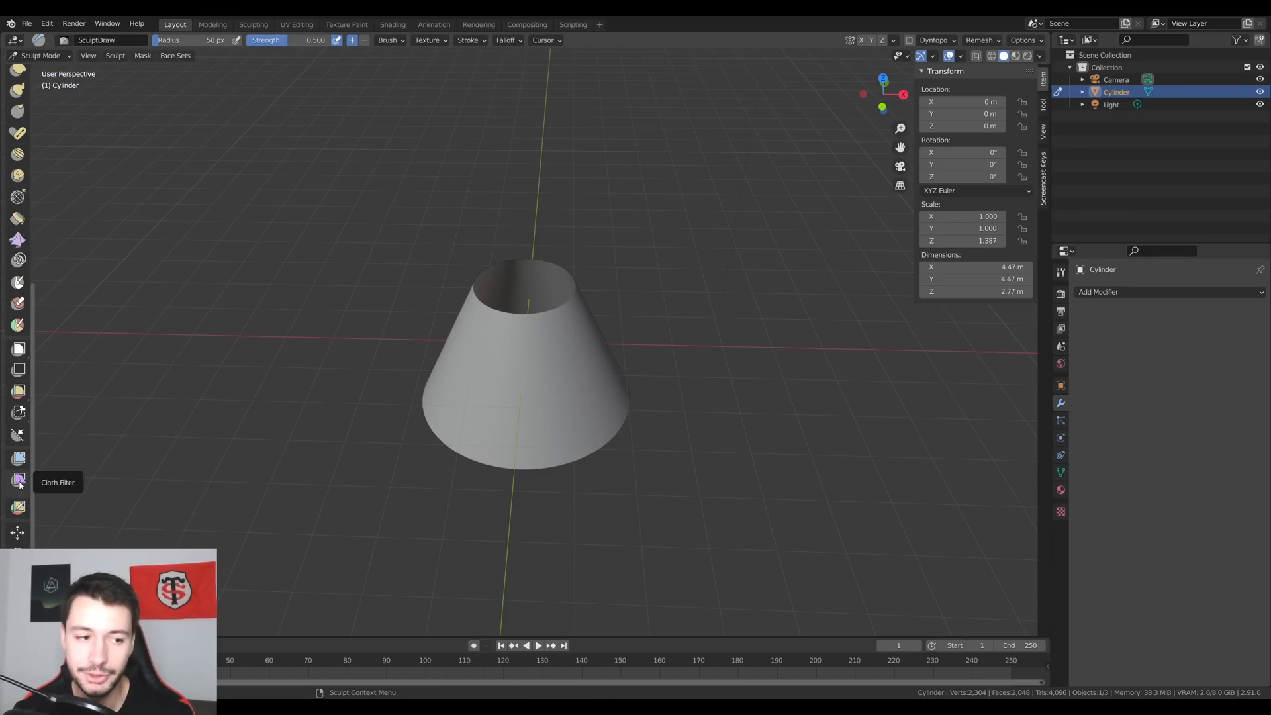
pyautogui.click(18, 482)
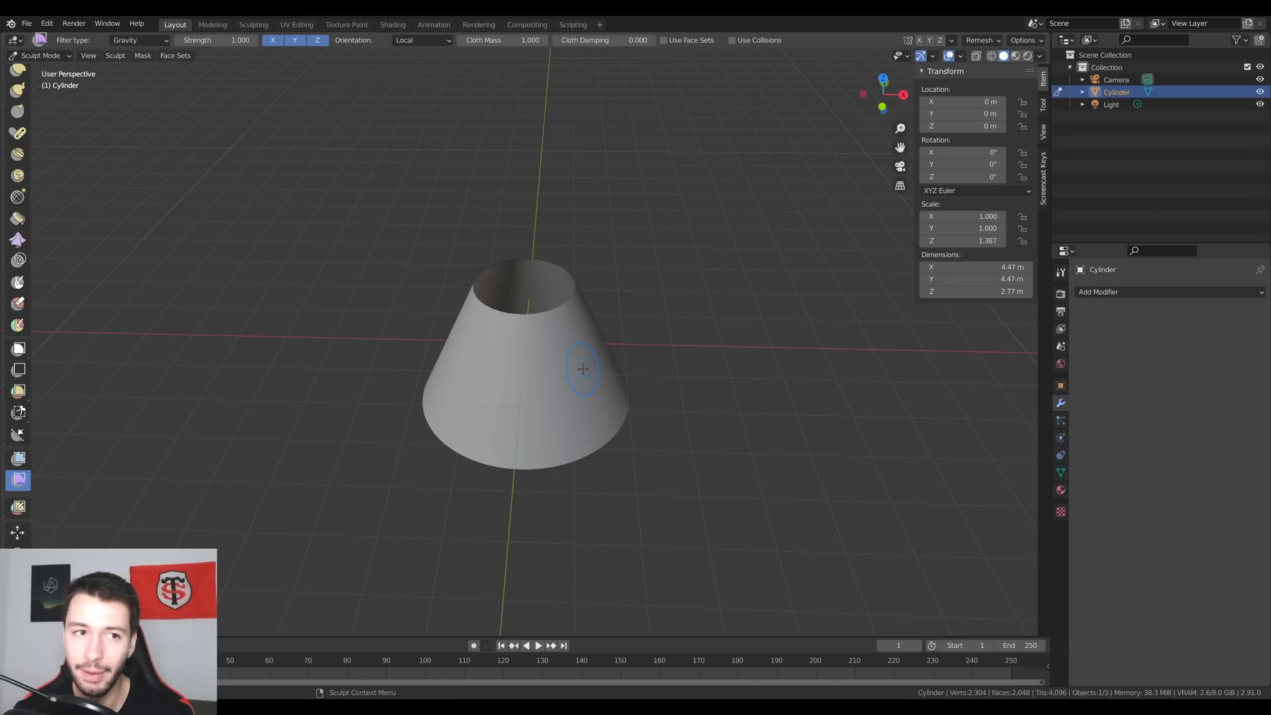
pyautogui.click(1060, 294)
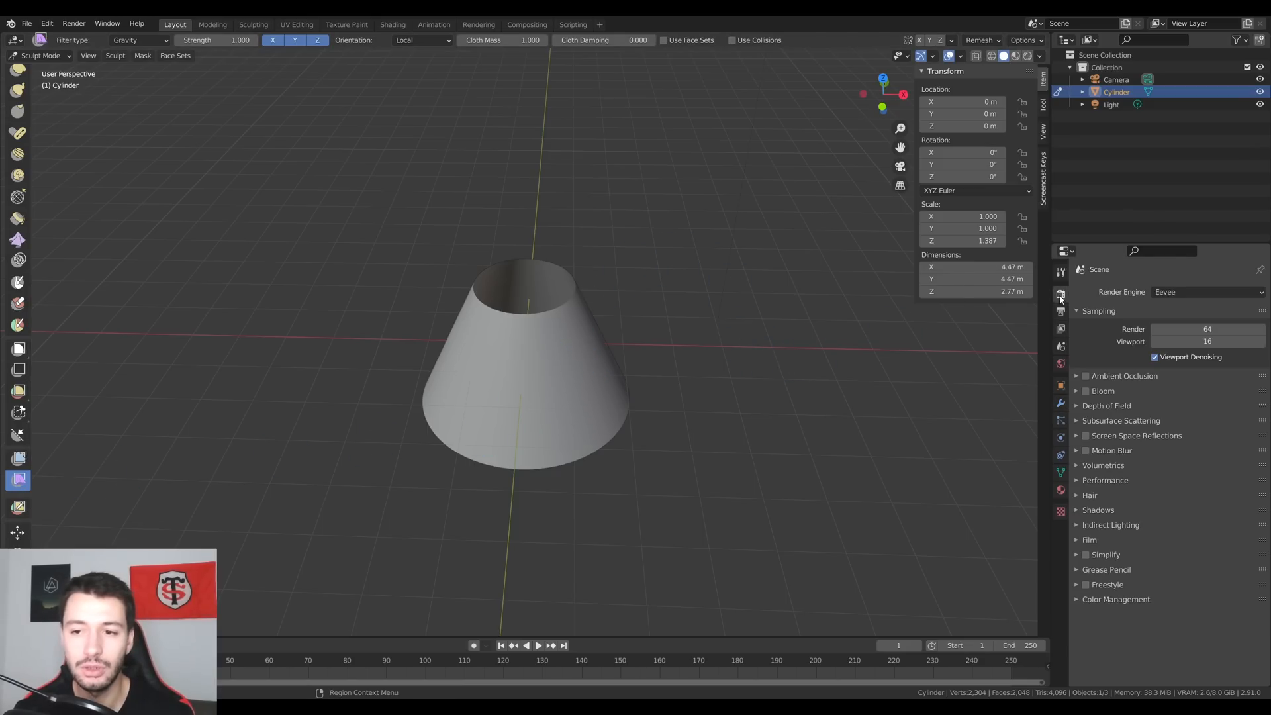
pyautogui.click(1060, 273)
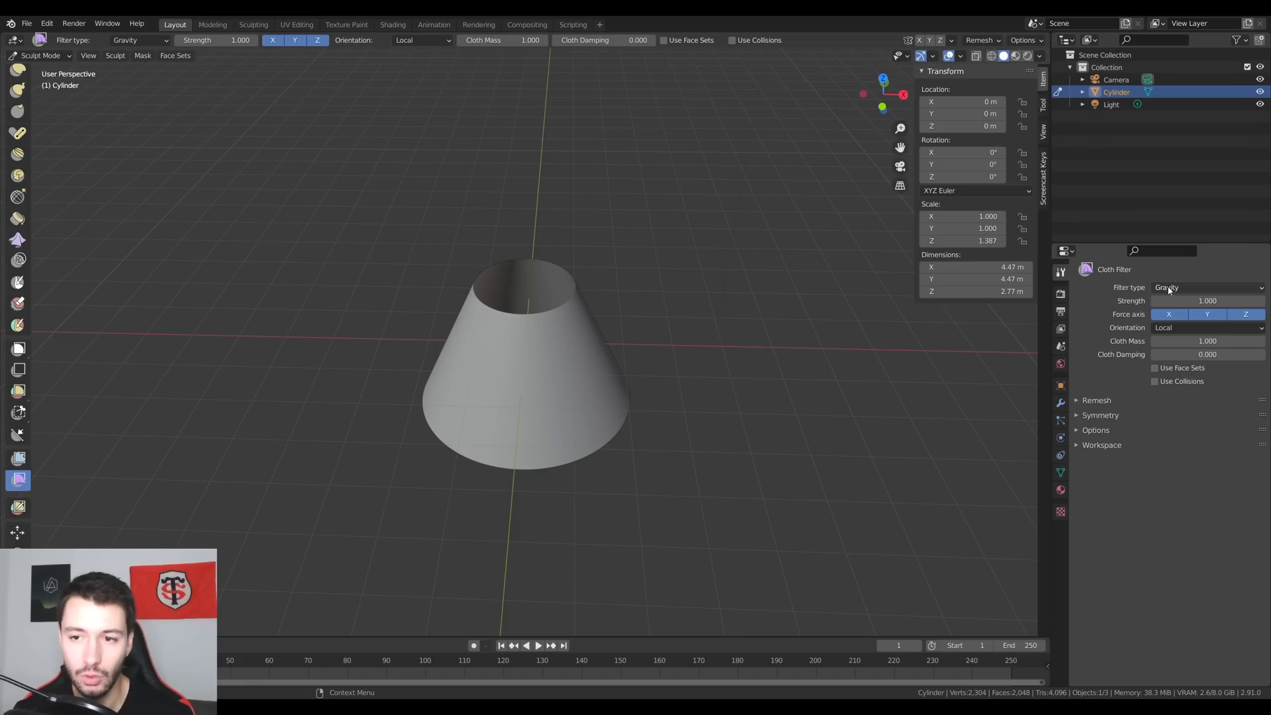
# Try the Cloth Filter with the Gravity type on the cylinder twice, undoing each result.
pyautogui.moveTo(520, 329)
pyautogui.mouseDown()
pyautogui.moveTo(557, 369)
pyautogui.moveTo(516, 305)
pyautogui.mouseUp()
pyautogui.hotkey('ctrl', 'z')
pyautogui.moveTo(586, 364); pyautogui.dragTo(540, 221)
pyautogui.hotkey('ctrl', 'z')
pyautogui.hotkey('ctrl', 'z')
# Try the Cloth Filter with the Scale type on the cylinder and undo it.
pyautogui.click(1207, 287)
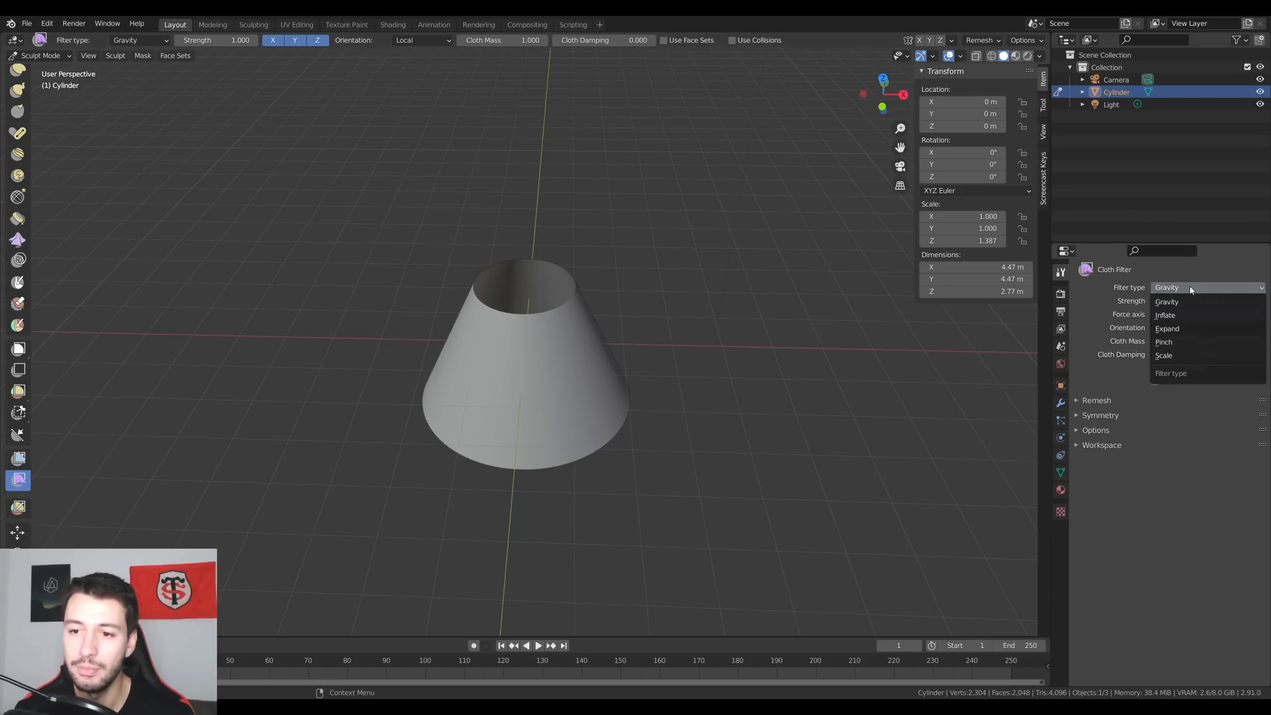
pyautogui.click(1185, 355)
pyautogui.moveTo(562, 314)
pyautogui.mouseDown()
pyautogui.moveTo(603, 417)
pyautogui.moveTo(519, 398)
pyautogui.moveTo(519, 355)
pyautogui.moveTo(600, 429)
pyautogui.mouseUp()
pyautogui.hotkey('ctrl', 'z')
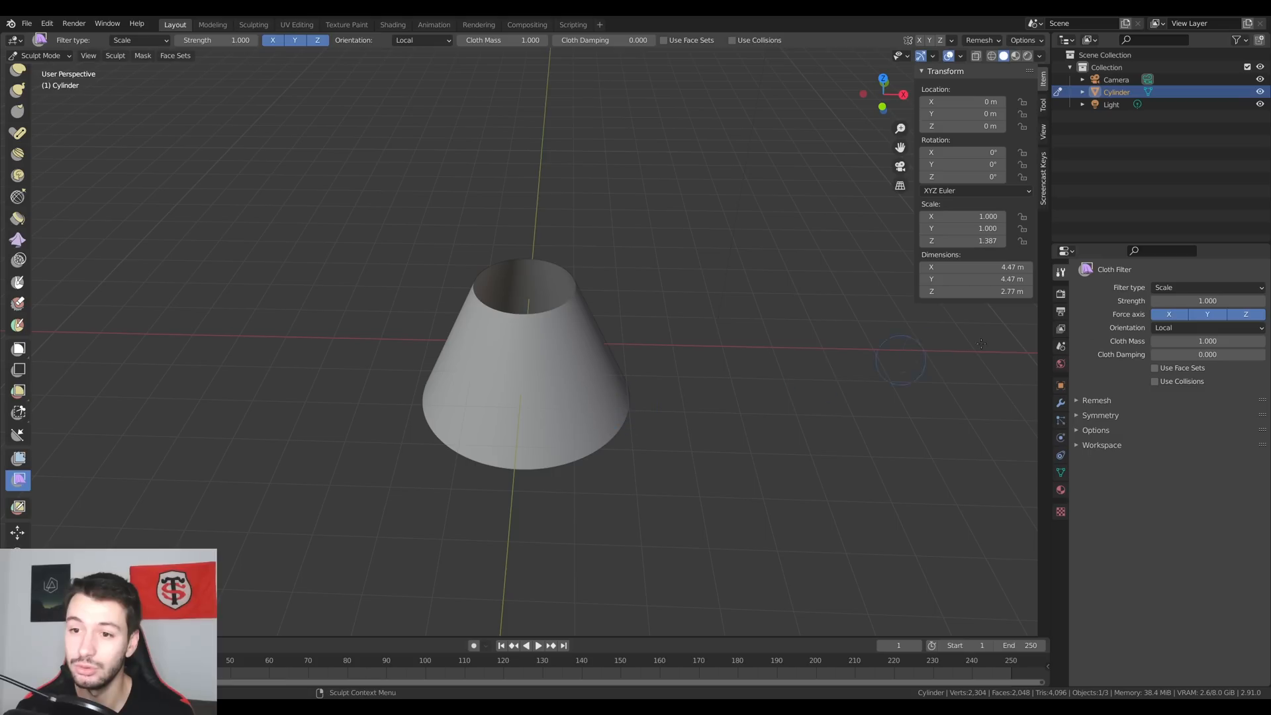
# Try the Cloth Filter with the Pinch type on the cylinder and undo it.
pyautogui.click(1179, 288)
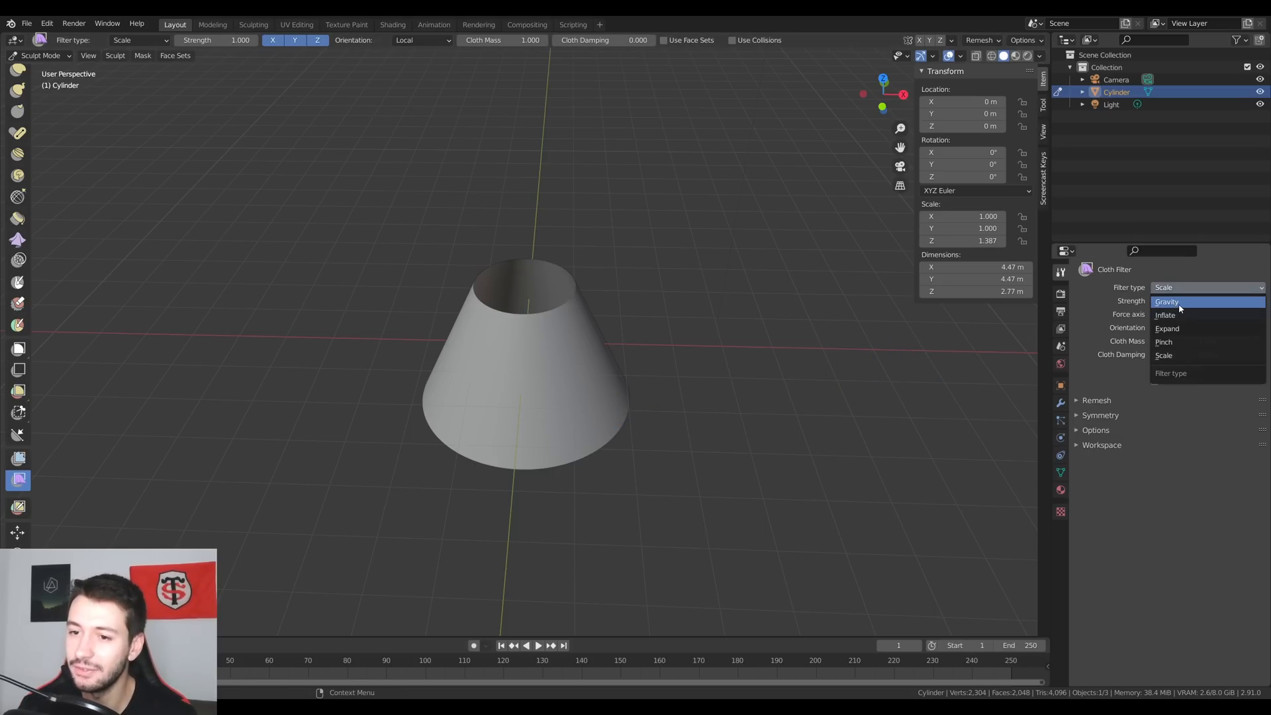
pyautogui.click(1165, 341)
pyautogui.moveTo(553, 457); pyautogui.dragTo(583, 481)
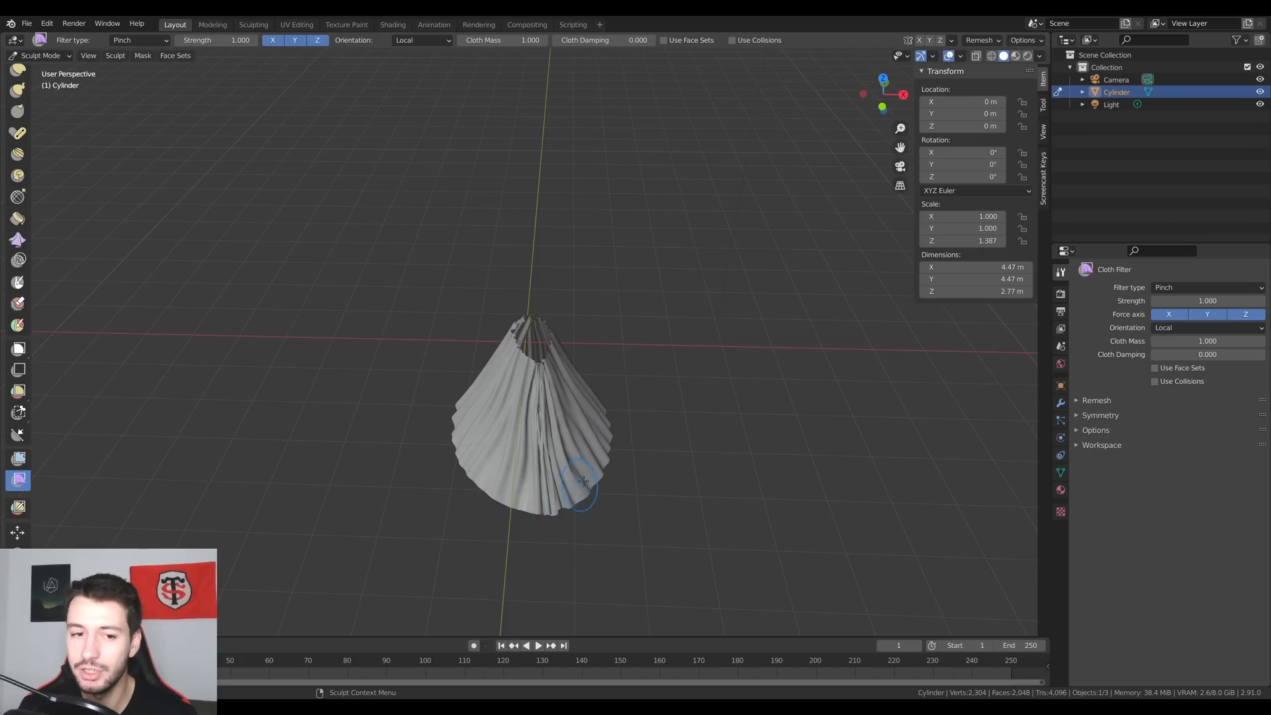
pyautogui.hotkey('ctrl', 'z')
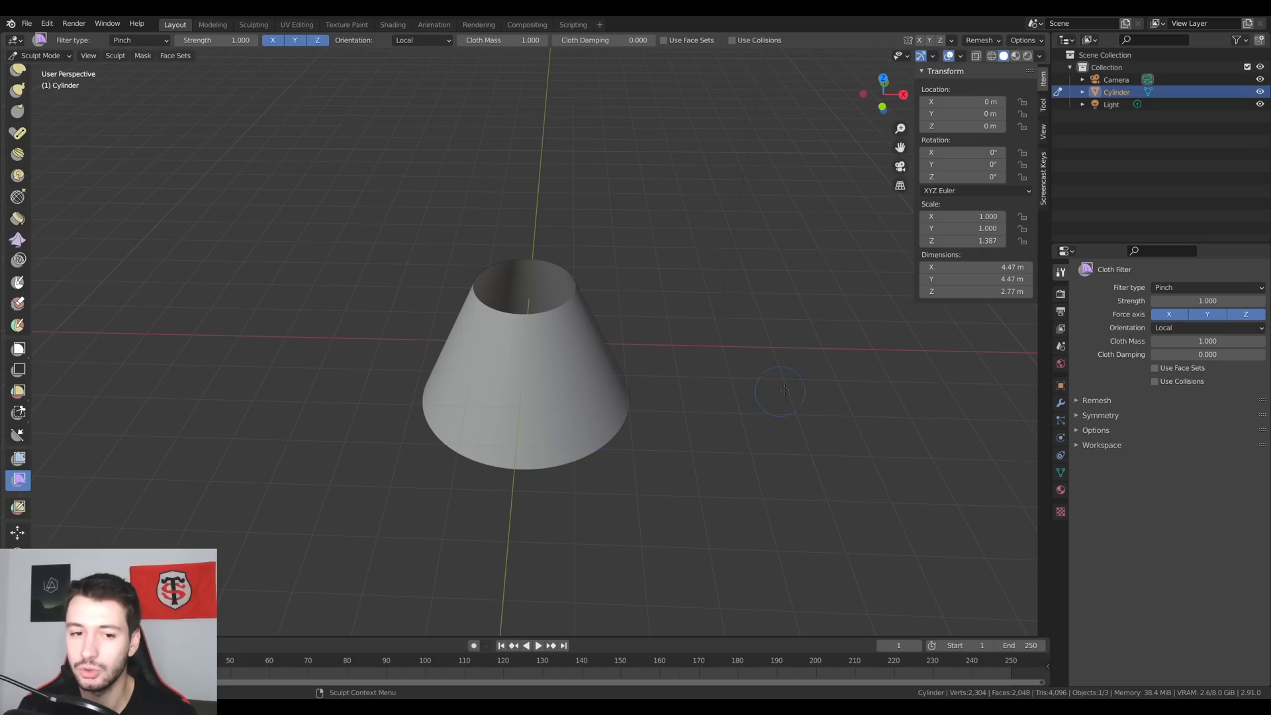
# Enable Use Collisions for the Cloth Filter and return to Object Mode.
pyautogui.click(1155, 382)
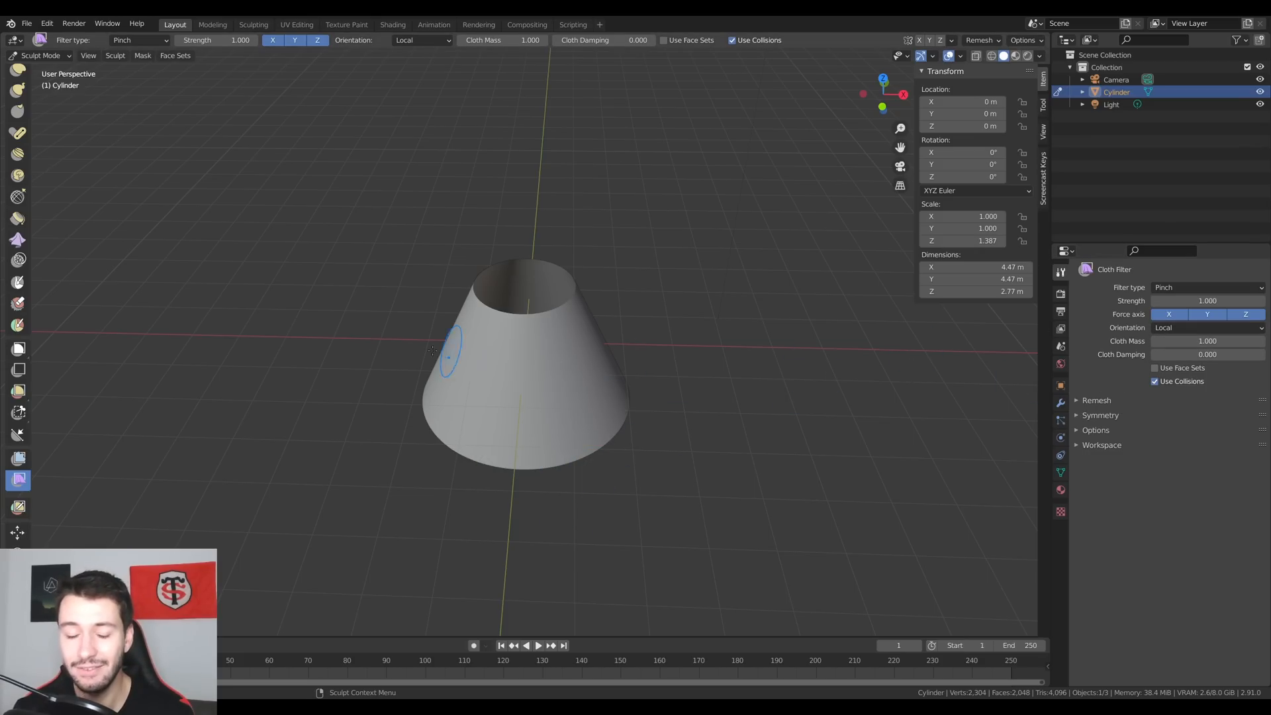
pyautogui.click(40, 56)
pyautogui.click(37, 66)
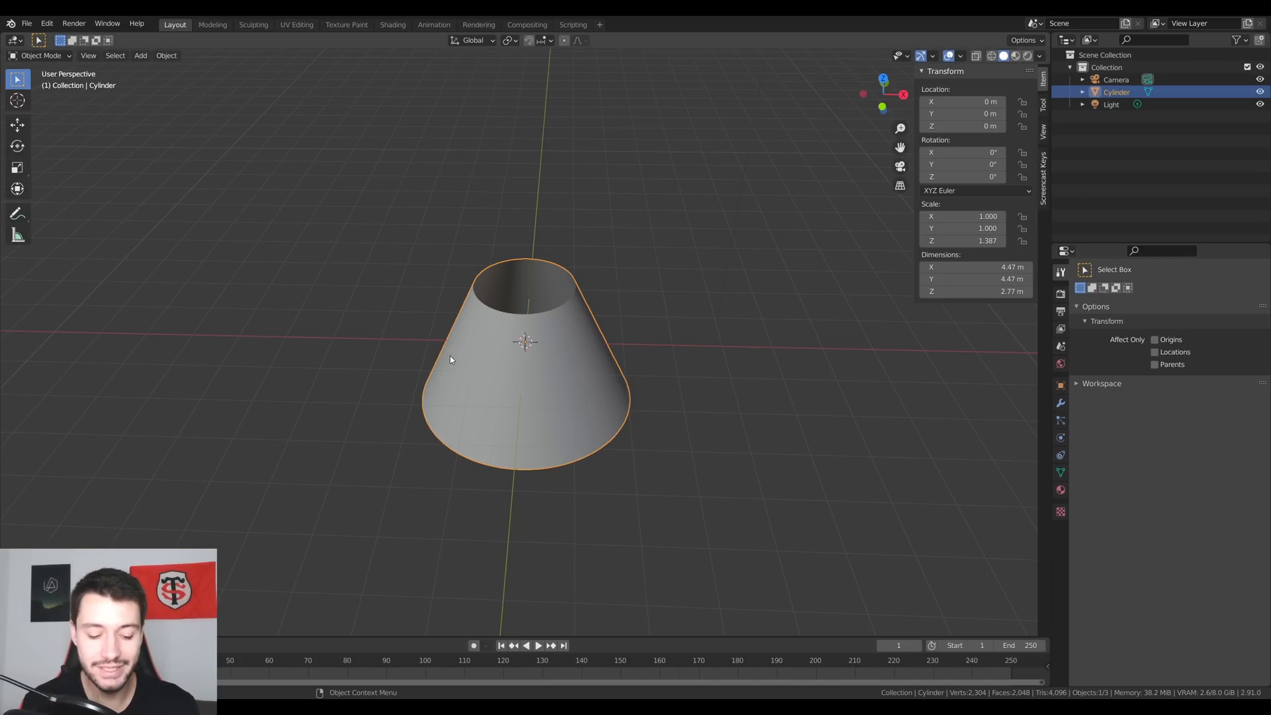
# Add a mesh cube and move it down below the cylinder to about -2.97 m on Z.
pyautogui.moveTo(514, 389); pyautogui.dragTo(463, 331, button='middle')
pyautogui.hotkey('shift', 'a')
pyautogui.moveTo(484, 332)
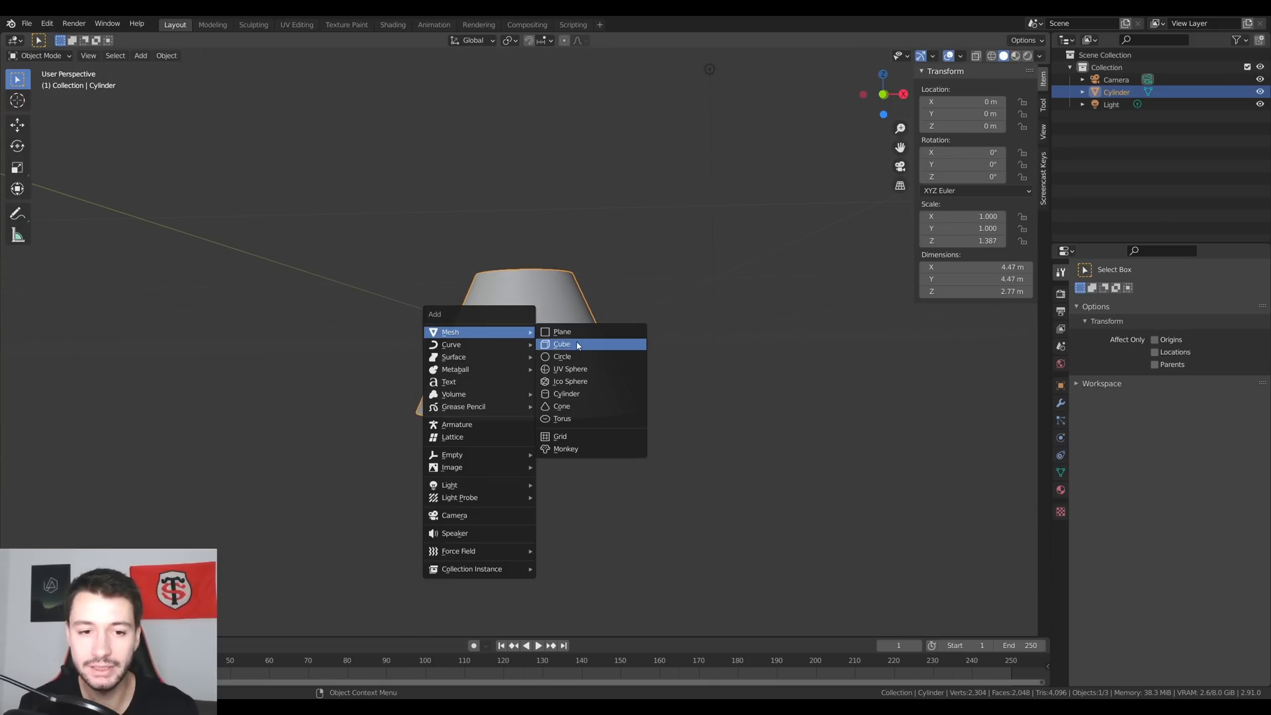
pyautogui.click(578, 345)
pyautogui.press('g')
pyautogui.press('z')
pyautogui.press('Return')
# Stretch the cube along the X axis to a scale of about 4.7.
pyautogui.press('s')
pyautogui.press('x')
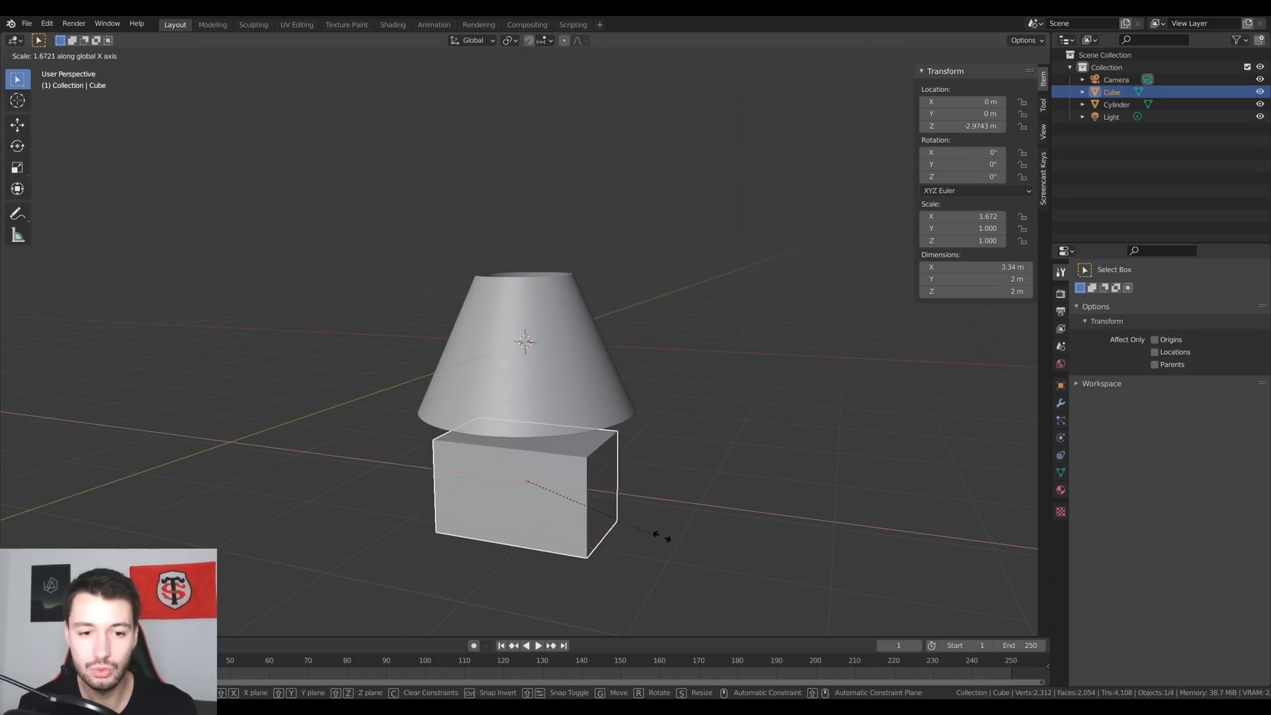
pyautogui.click(690, 505)
pyautogui.moveTo(689, 506); pyautogui.dragTo(573, 368, button='middle')
pyautogui.click(573, 368)
# Enable Collision physics on the stretched cube.
pyautogui.click(717, 436)
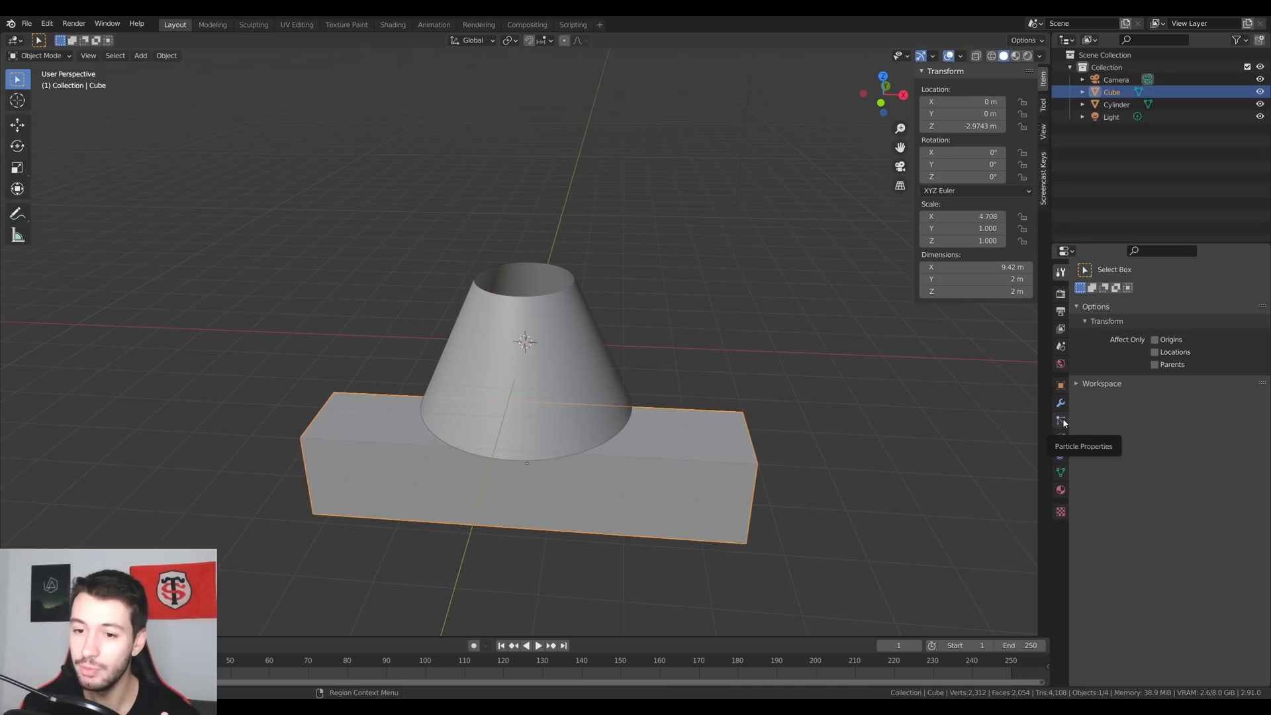
pyautogui.click(1061, 438)
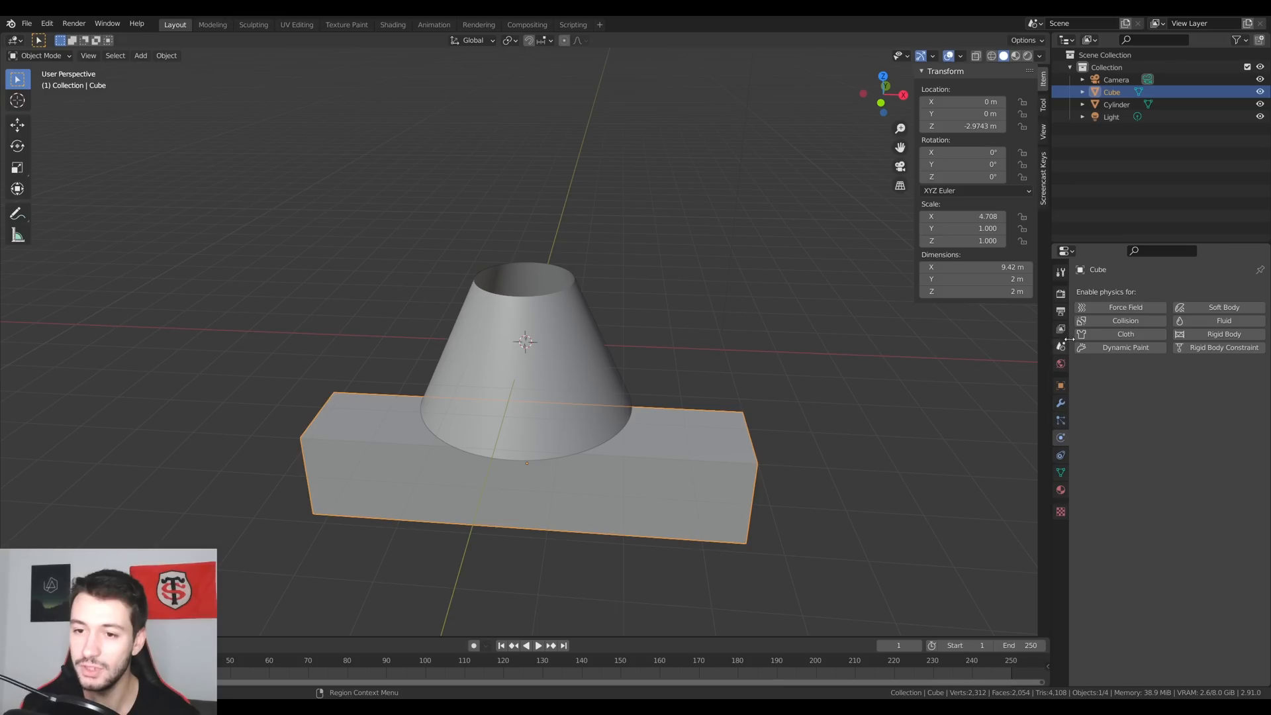
pyautogui.click(1110, 321)
# Select the cylinder, put it in Sculpt Mode and bring up the Cloth Filter settings.
pyautogui.click(570, 334)
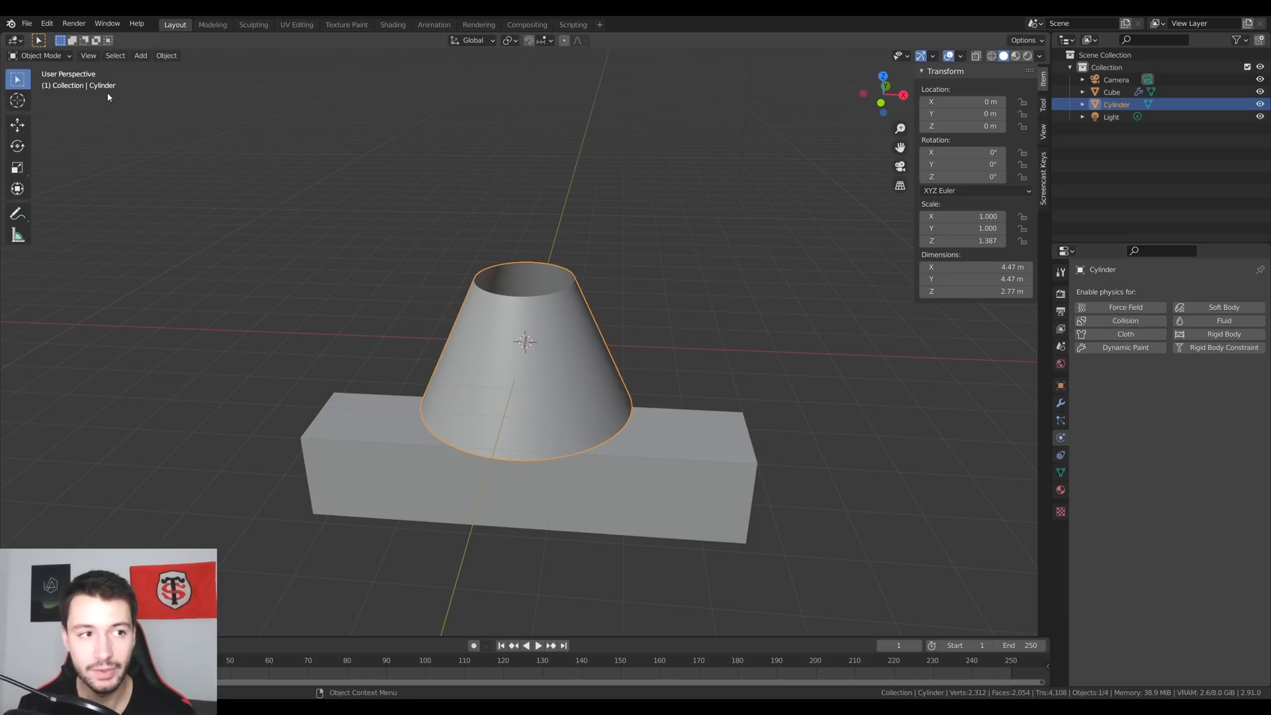
pyautogui.click(40, 56)
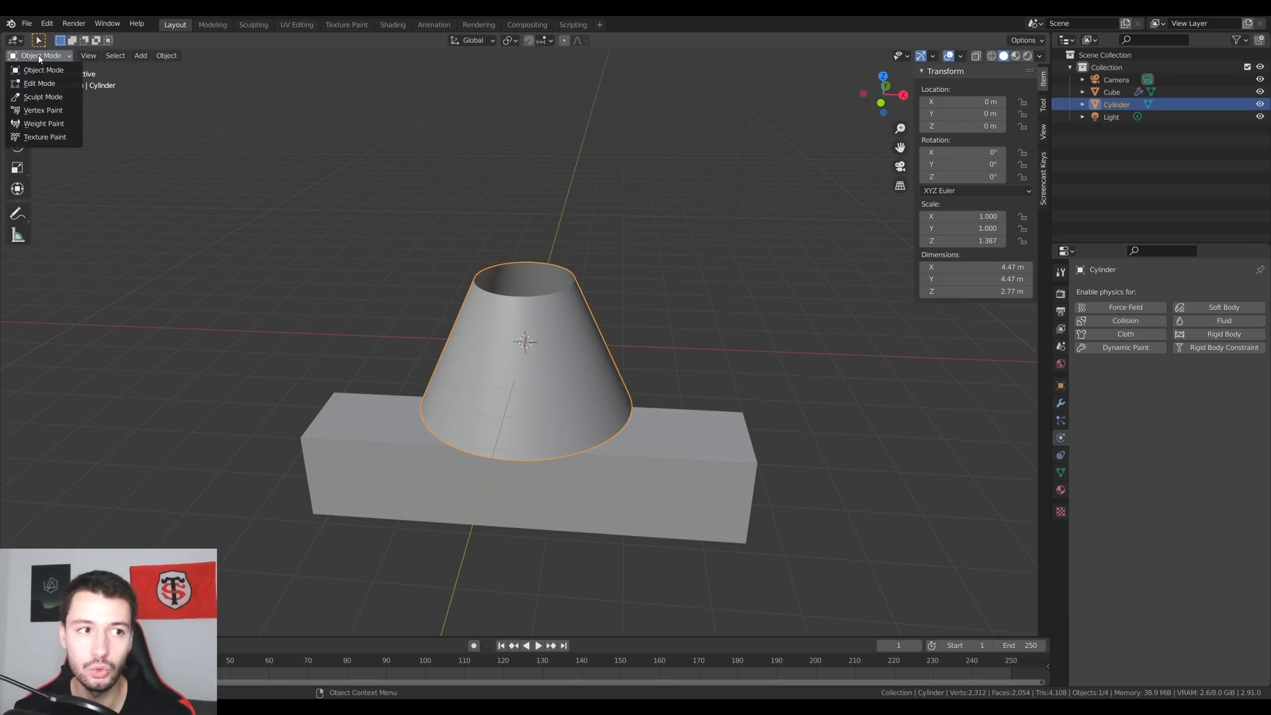
pyautogui.click(43, 97)
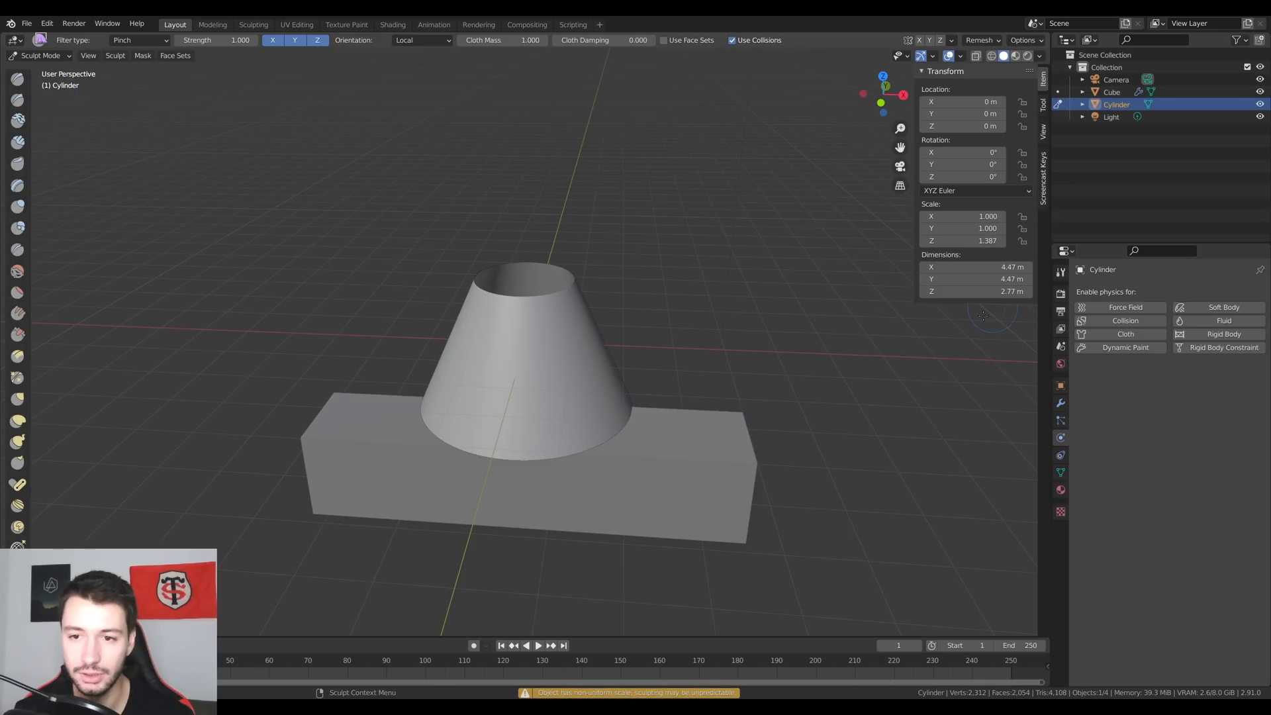
pyautogui.click(1061, 293)
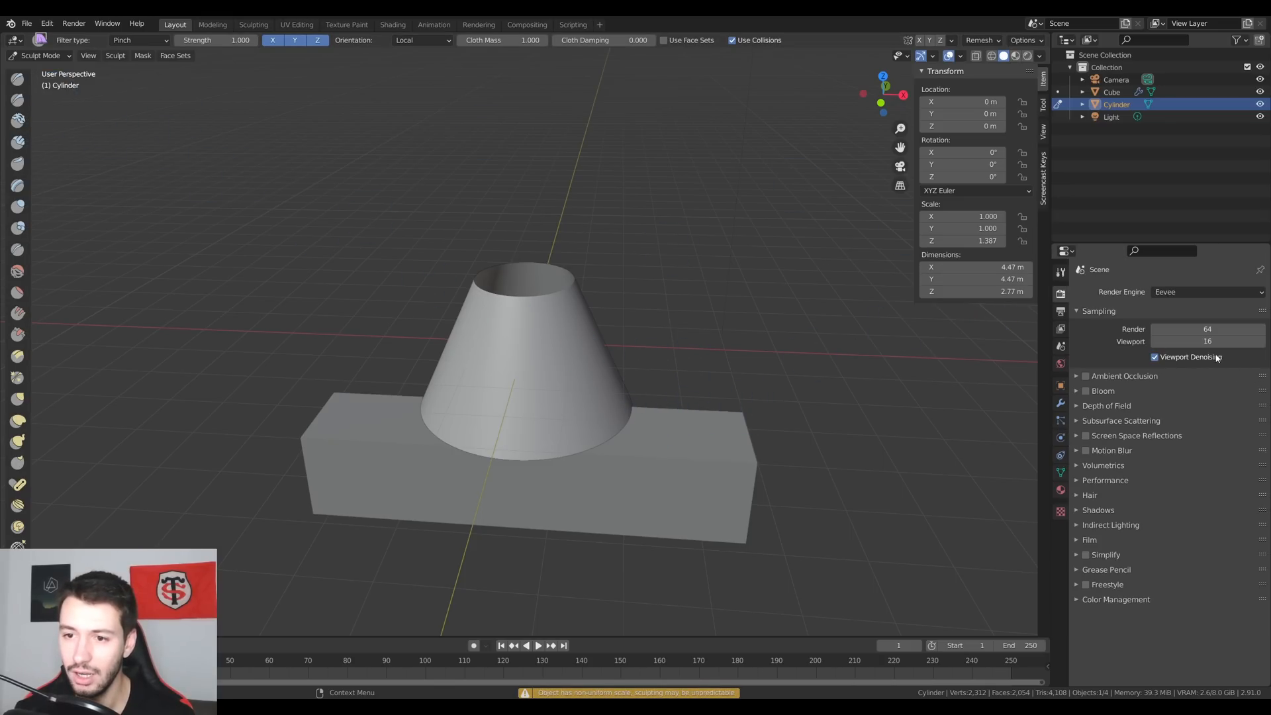
pyautogui.click(1061, 272)
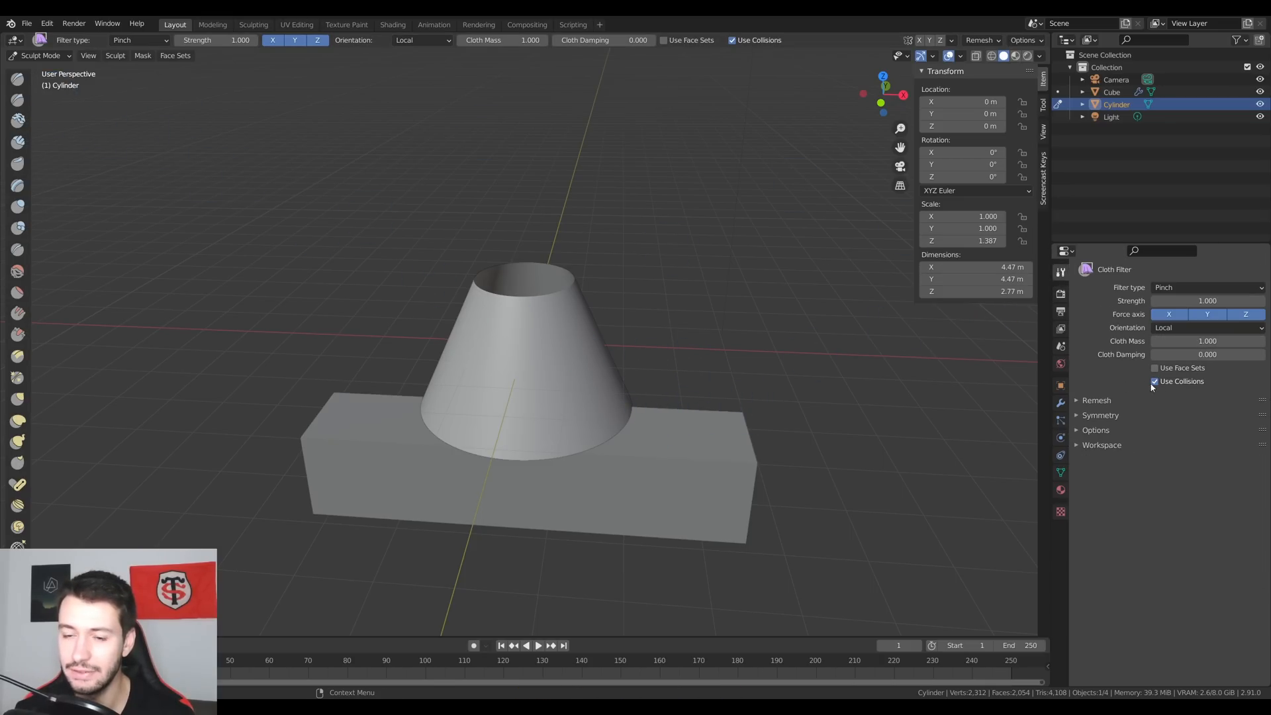
# Try the Pinch cloth filter with collisions on the cylinder twice, undoing each result.
pyautogui.moveTo(602, 434); pyautogui.dragTo(618, 473)
pyautogui.hotkey('ctrl', 'z')
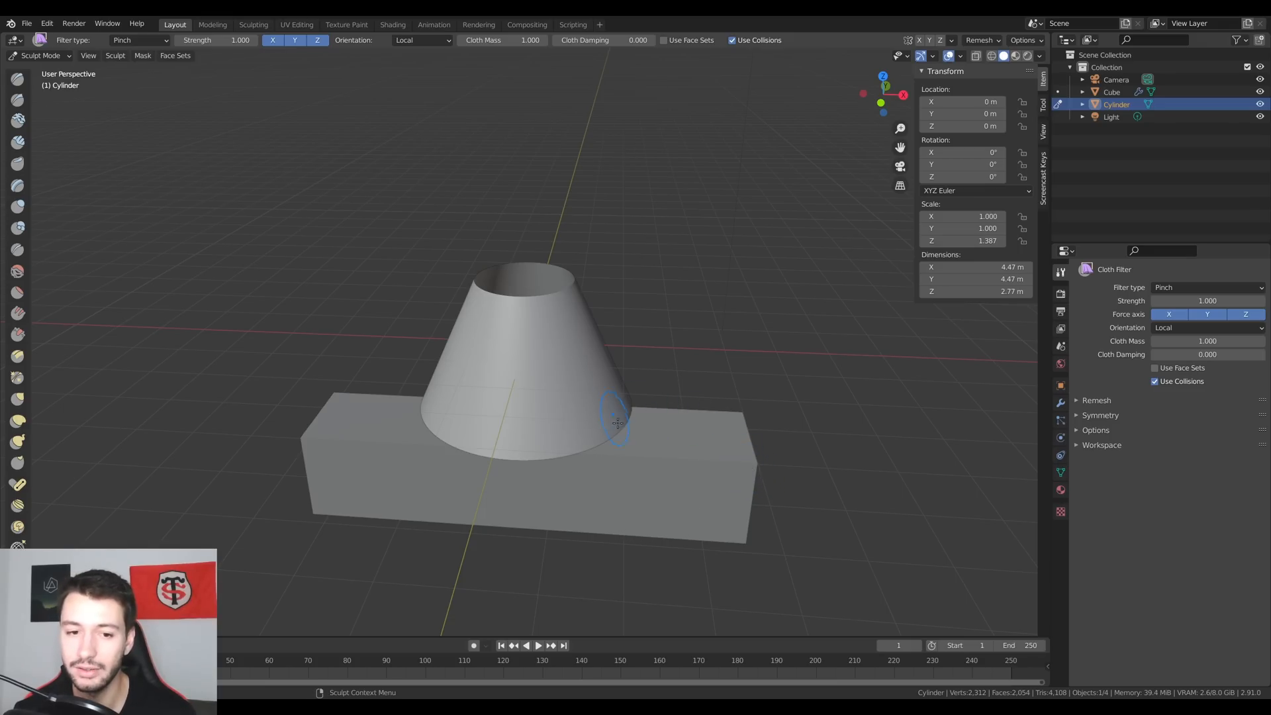
pyautogui.moveTo(612, 421); pyautogui.dragTo(643, 457)
pyautogui.hotkey('ctrl', 'z')
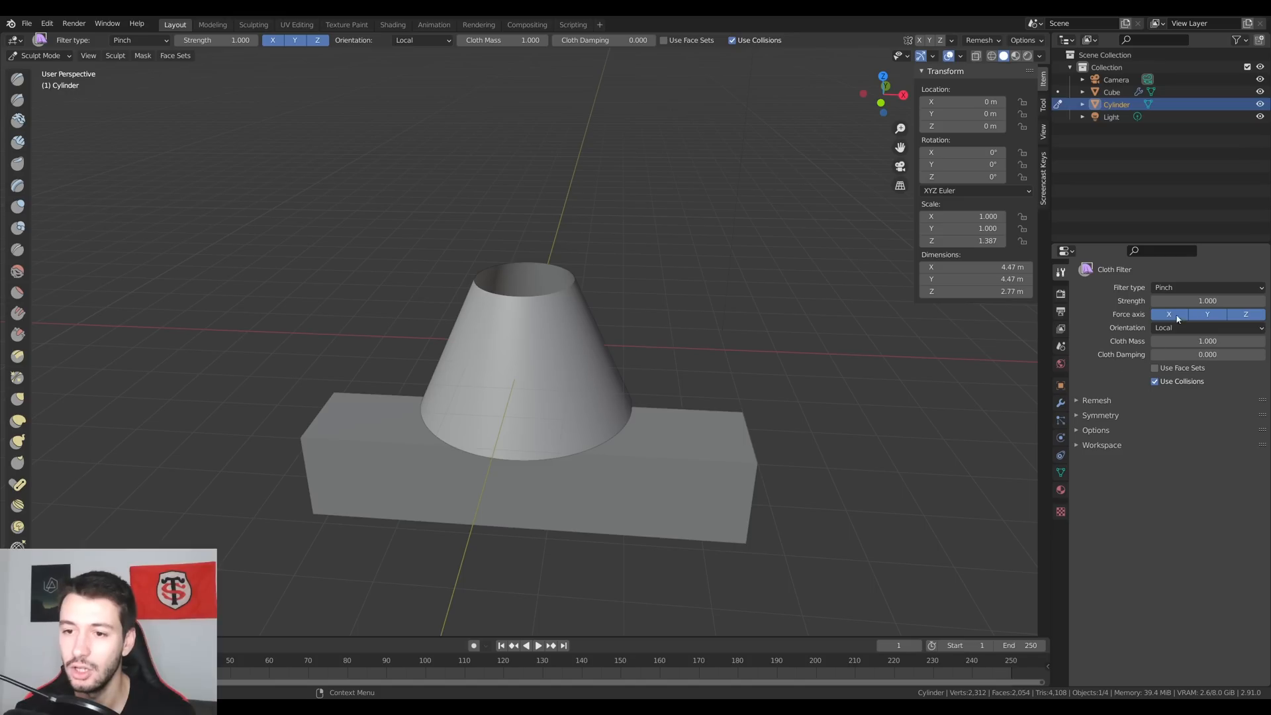
# Set the Cloth Filter type to Gravity and drape the cylinder over the cube.
pyautogui.click(1171, 288)
pyautogui.click(1167, 302)
pyautogui.moveTo(599, 401); pyautogui.dragTo(628, 425)
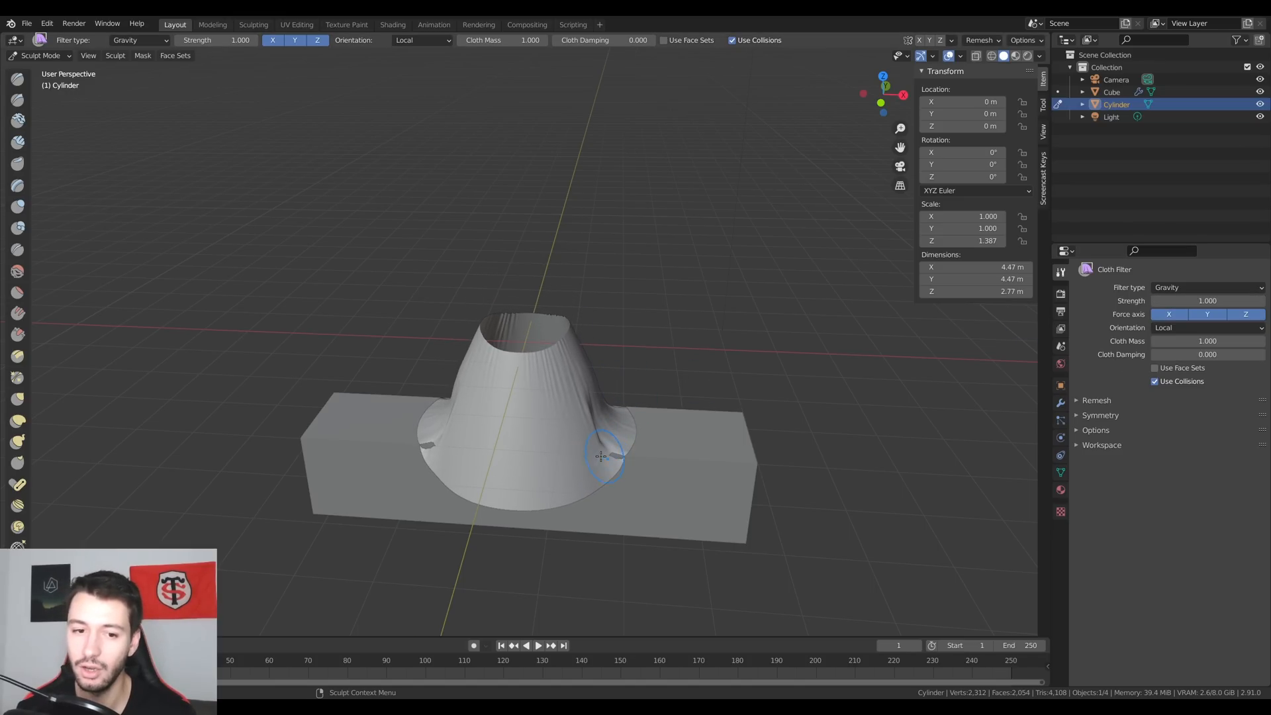
pyautogui.moveTo(602, 457); pyautogui.dragTo(707, 537, button='middle')
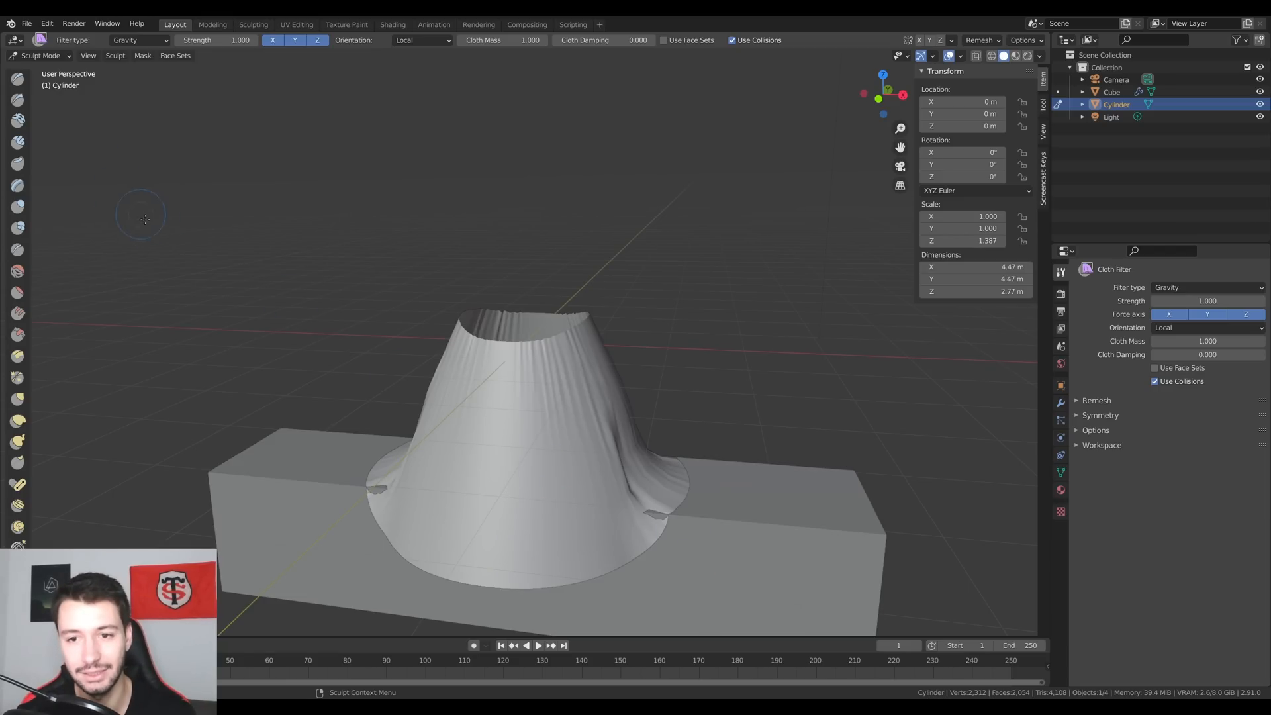
# Return to Object Mode and delete the stretched cube beneath the draped cylinder.
pyautogui.scroll(-3, 23, 522)
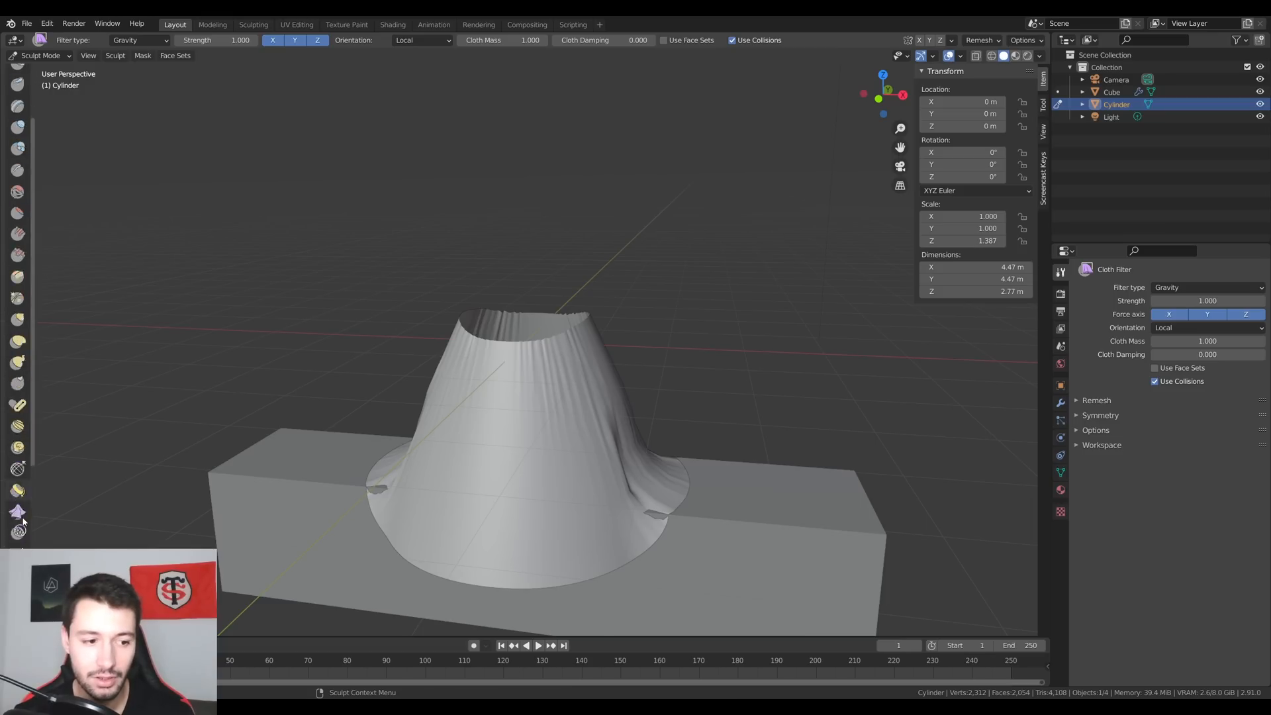
pyautogui.scroll(-4, 23, 521)
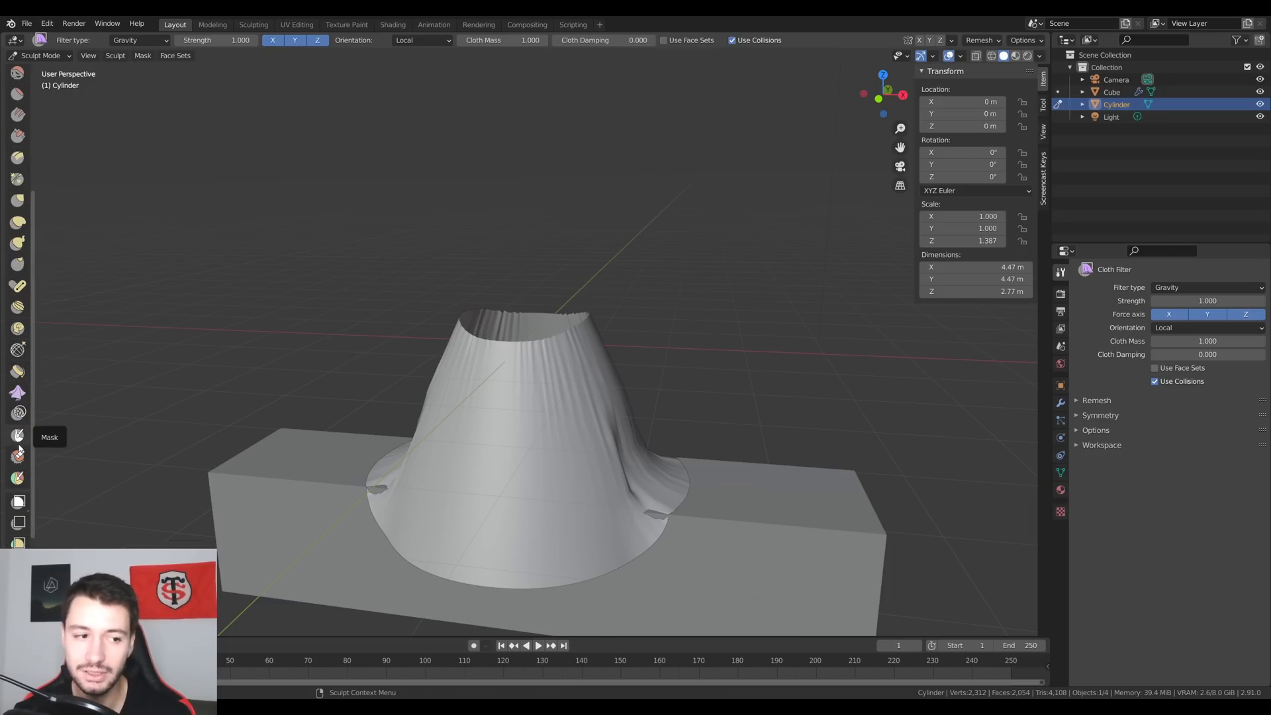
pyautogui.scroll(-2, 21, 503)
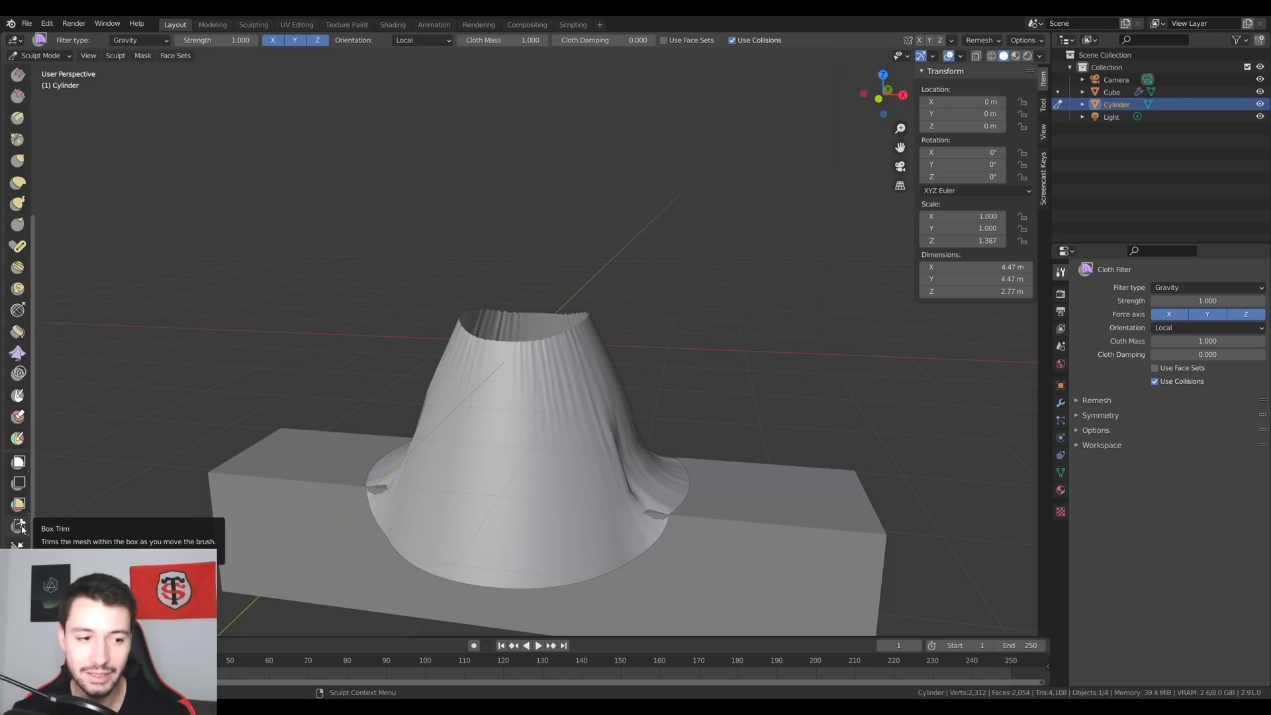
pyautogui.click(40, 56)
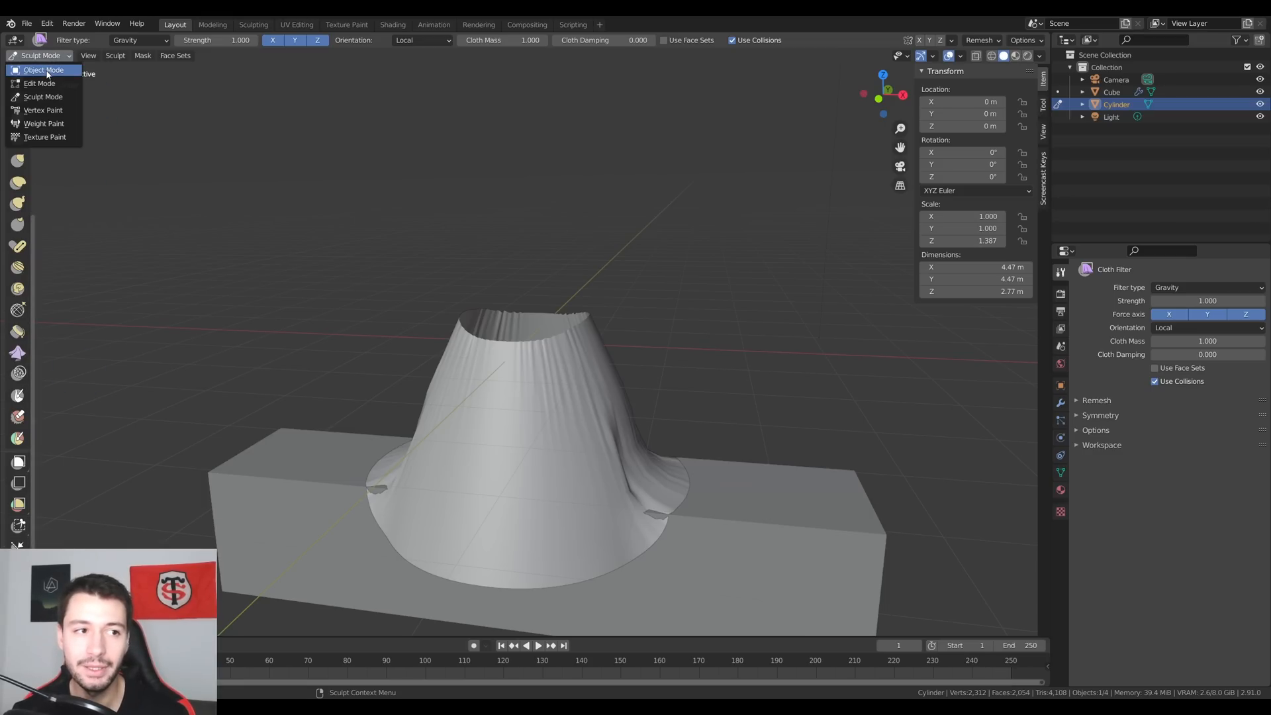
pyautogui.click(33, 68)
pyautogui.click(838, 533)
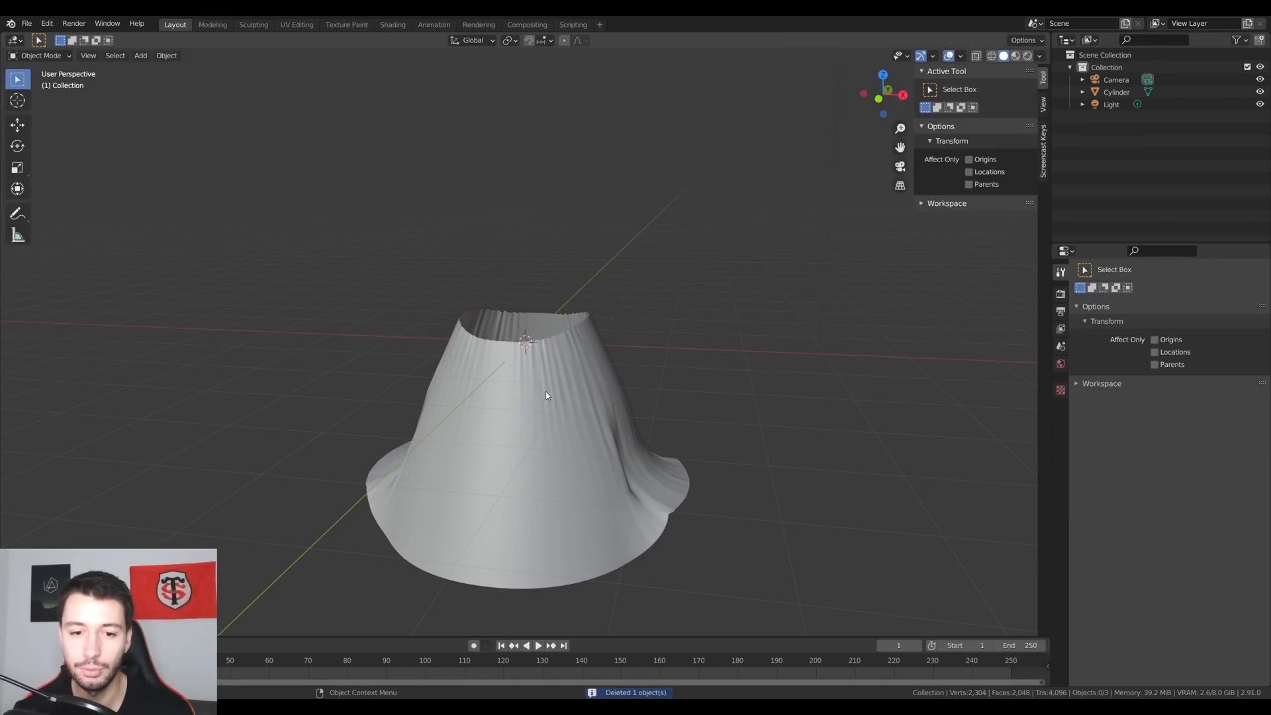
# Select the cylinder, put it back in Sculpt Mode and activate the Box Trim tool with its tool settings displayed.
pyautogui.click(523, 463)
pyautogui.moveTo(523, 463)
pyautogui.mouseDown(button='middle')
pyautogui.moveTo(515, 430)
pyautogui.moveTo(654, 551)
pyautogui.moveTo(514, 307)
pyautogui.mouseUp(button='middle')
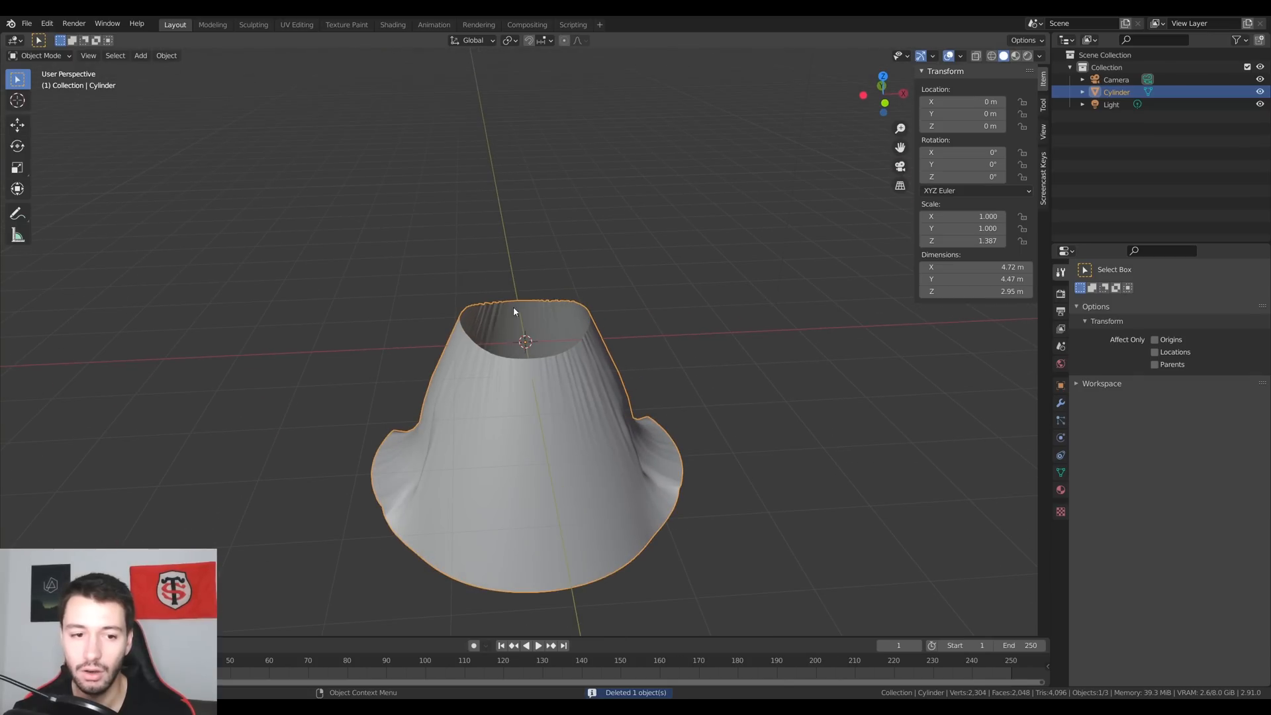
pyautogui.click(40, 55)
pyautogui.click(45, 97)
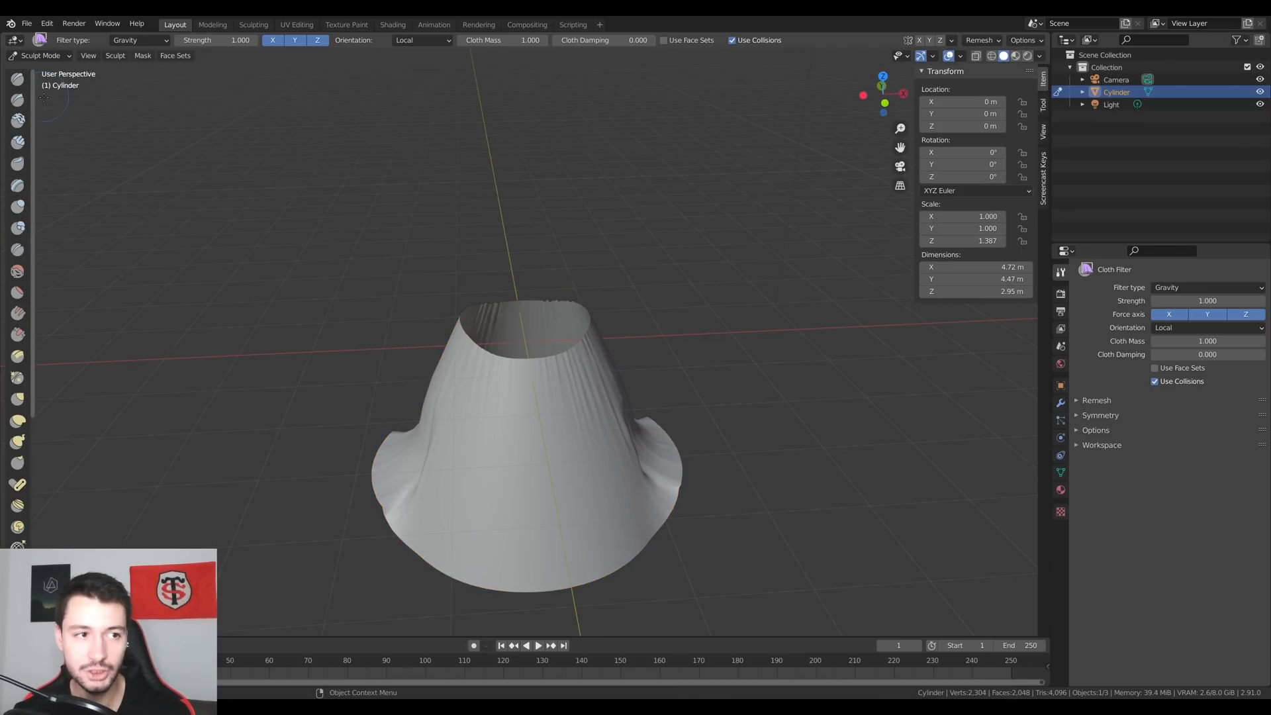
pyautogui.scroll(-4, 24, 544)
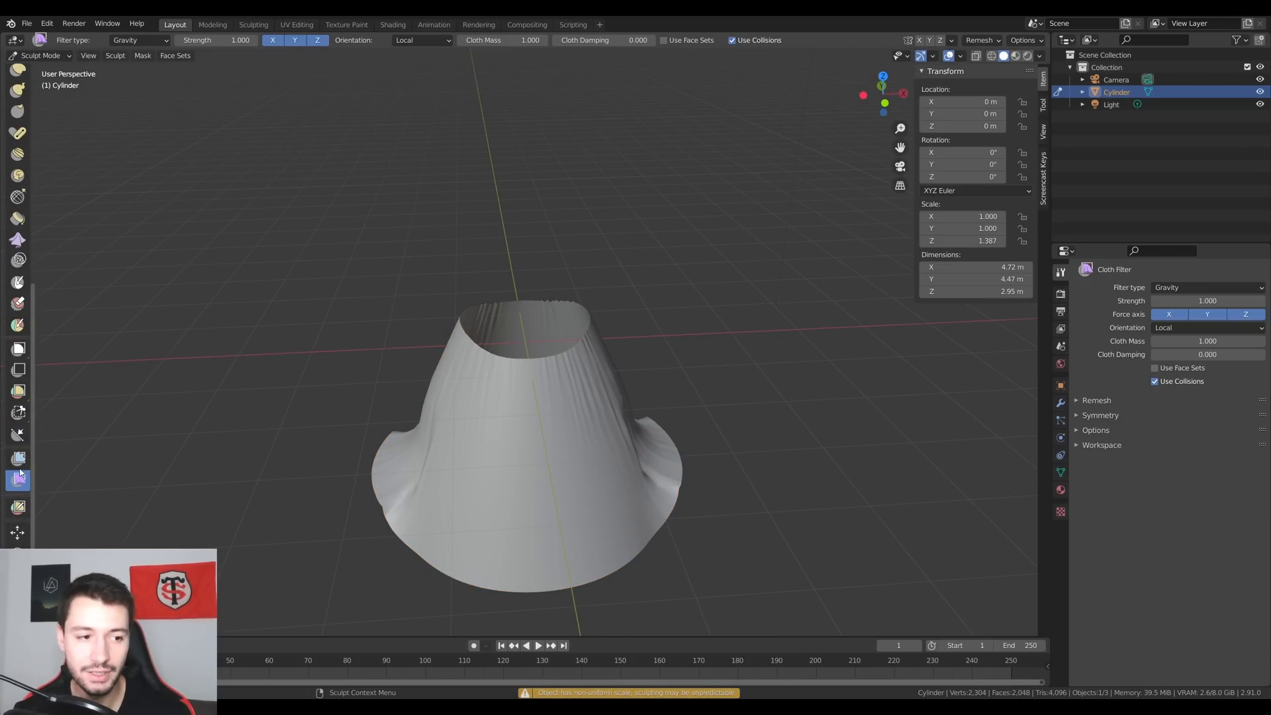
pyautogui.click(19, 415)
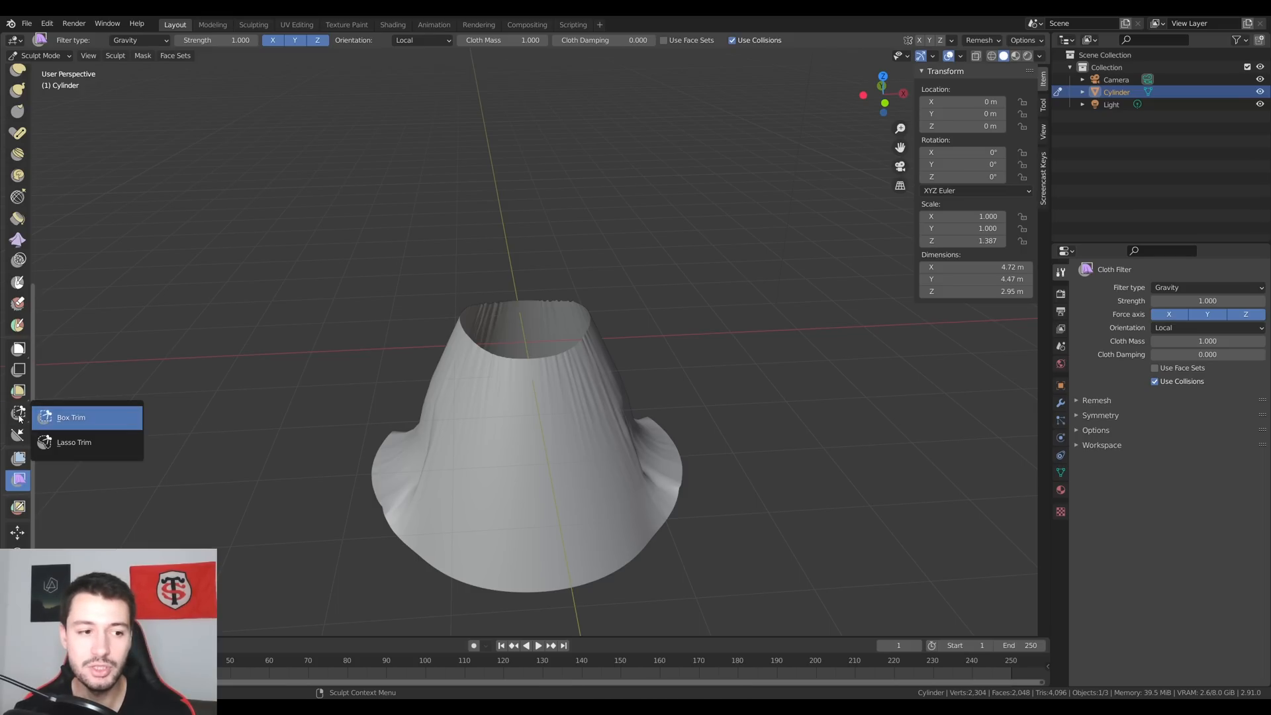
pyautogui.click(73, 417)
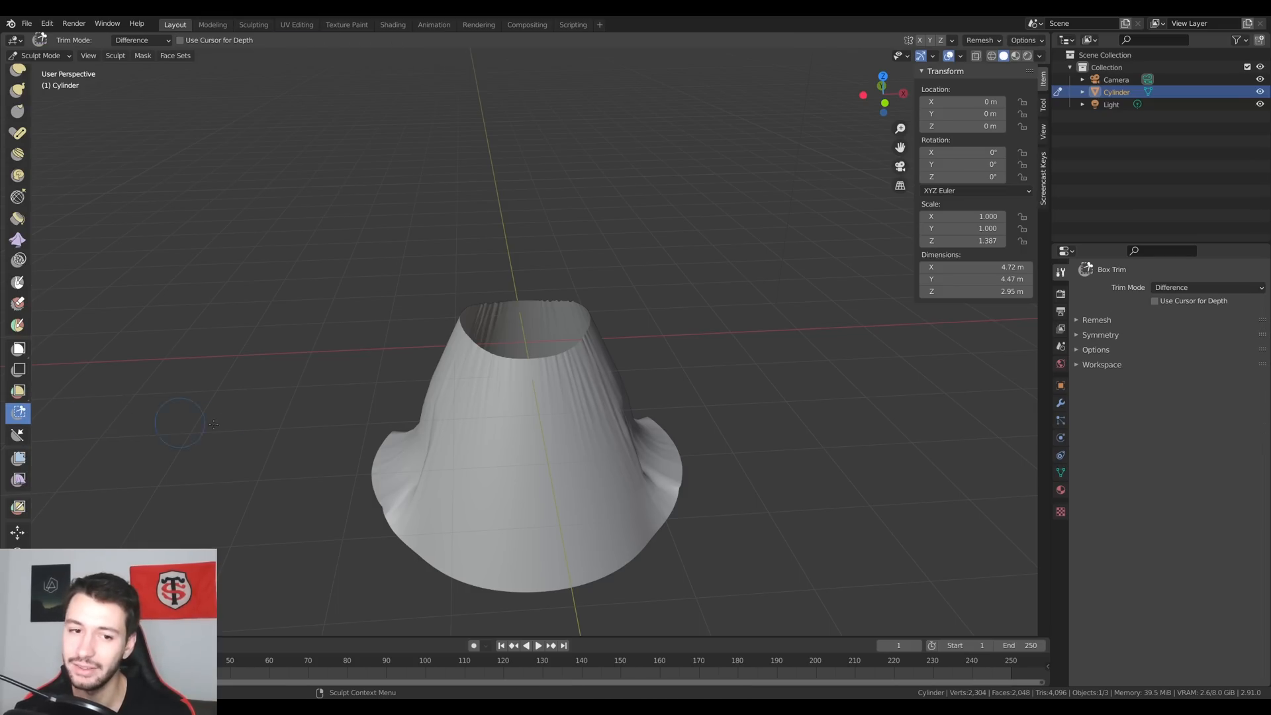
pyautogui.click(1045, 106)
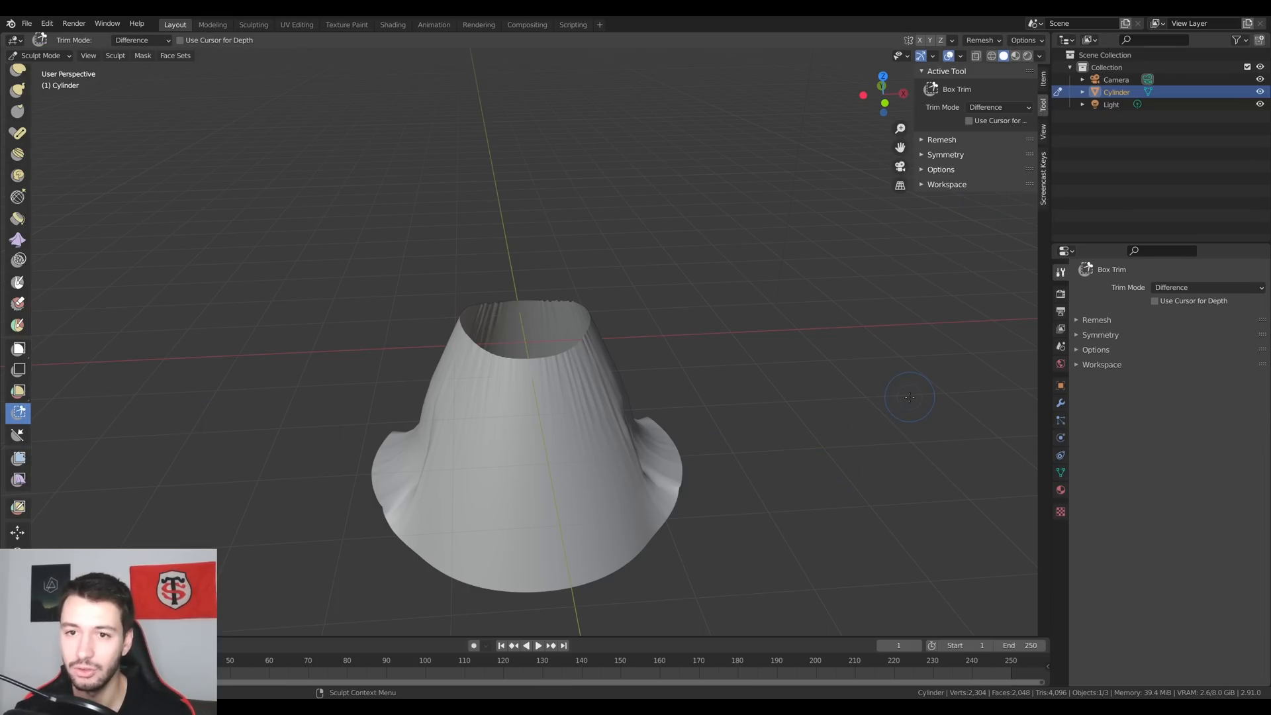
# Box-trim the flared lower edge on the cylinder's +X side in Difference mode, then symmetrize the mesh from -X to +X.
pyautogui.moveTo(910, 397); pyautogui.dragTo(886, 379, button='middle')
pyautogui.moveTo(720, 519); pyautogui.dragTo(707, 495, button='middle')
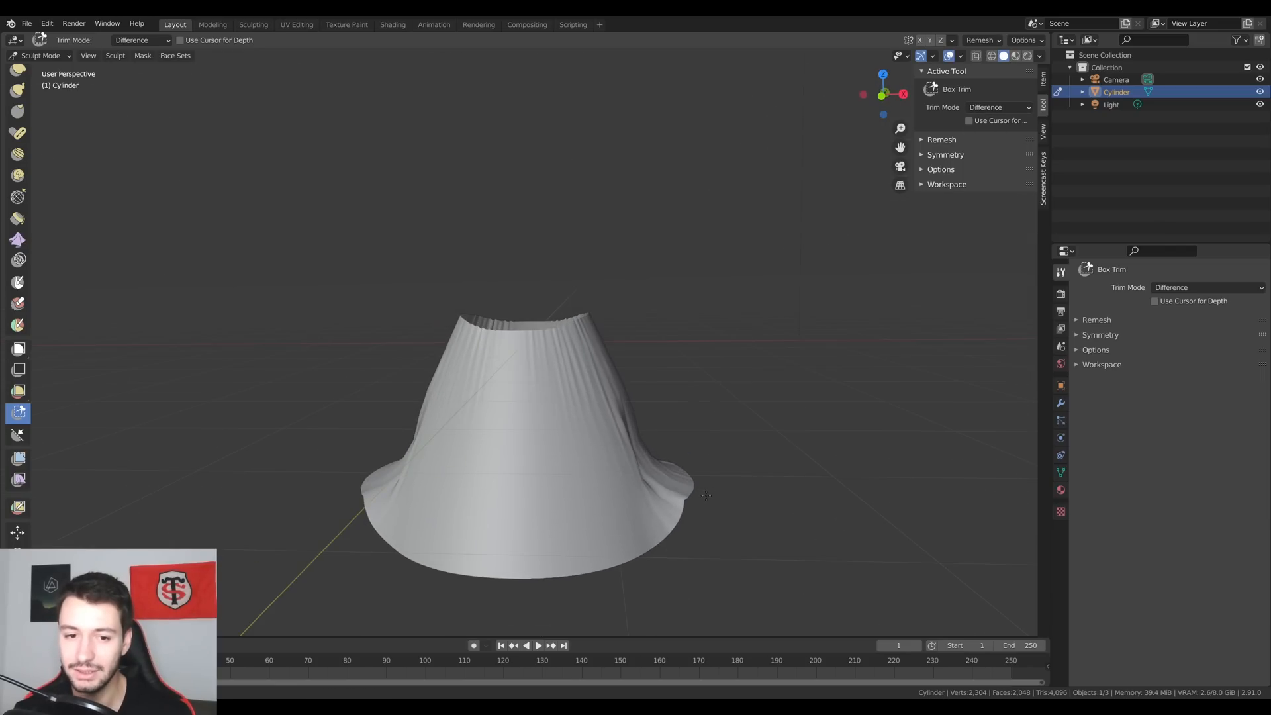
pyautogui.moveTo(650, 353); pyautogui.dragTo(895, 585)
pyautogui.moveTo(628, 462)
pyautogui.mouseDown(button='middle')
pyautogui.moveTo(671, 510)
pyautogui.moveTo(636, 476)
pyautogui.moveTo(649, 464)
pyautogui.mouseUp(button='middle')
pyautogui.click(922, 155)
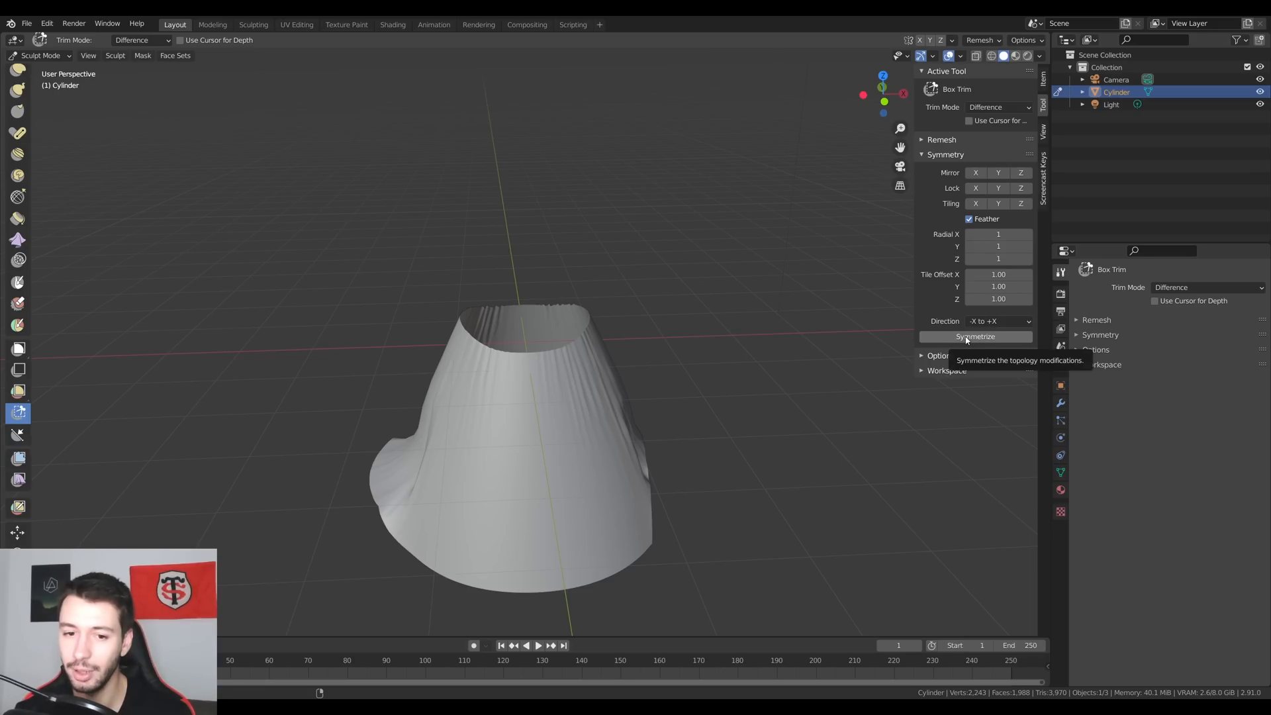
pyautogui.click(967, 338)
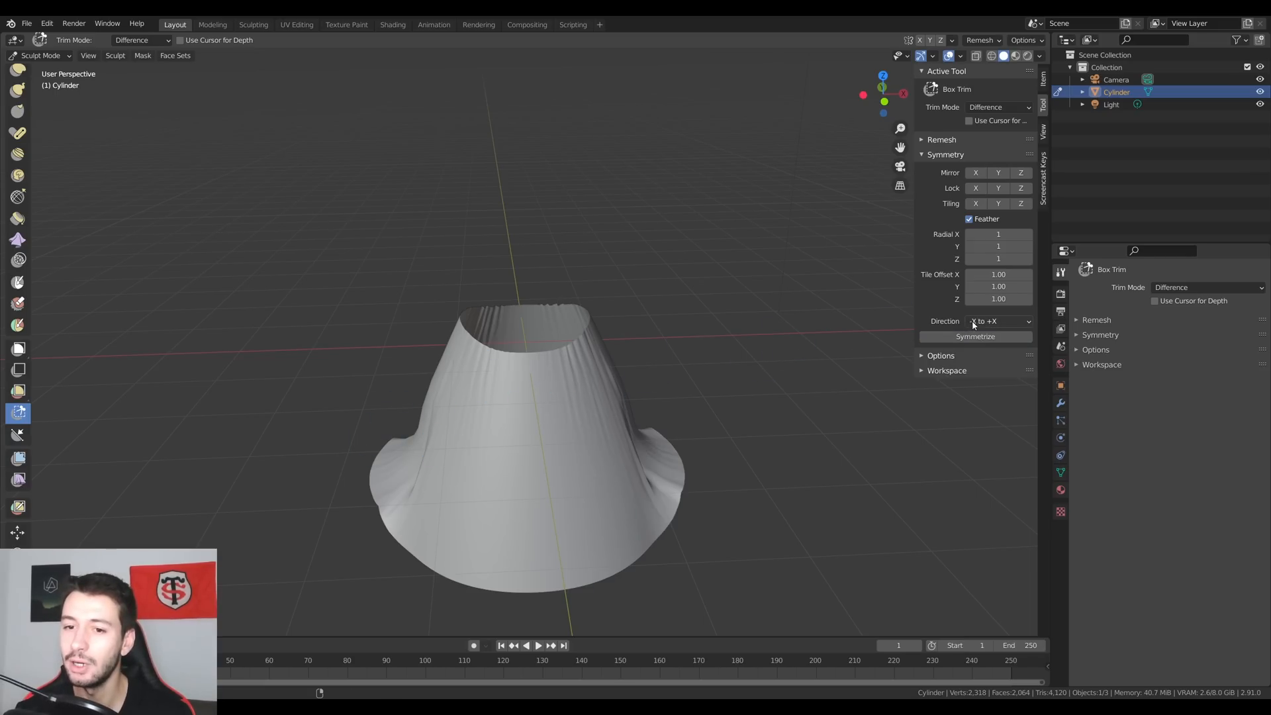
# Box-trim the flared lower edge on the cylinder's -X side and symmetrize the cut from -X to +X.
pyautogui.moveTo(404, 463); pyautogui.dragTo(371, 456, button='middle')
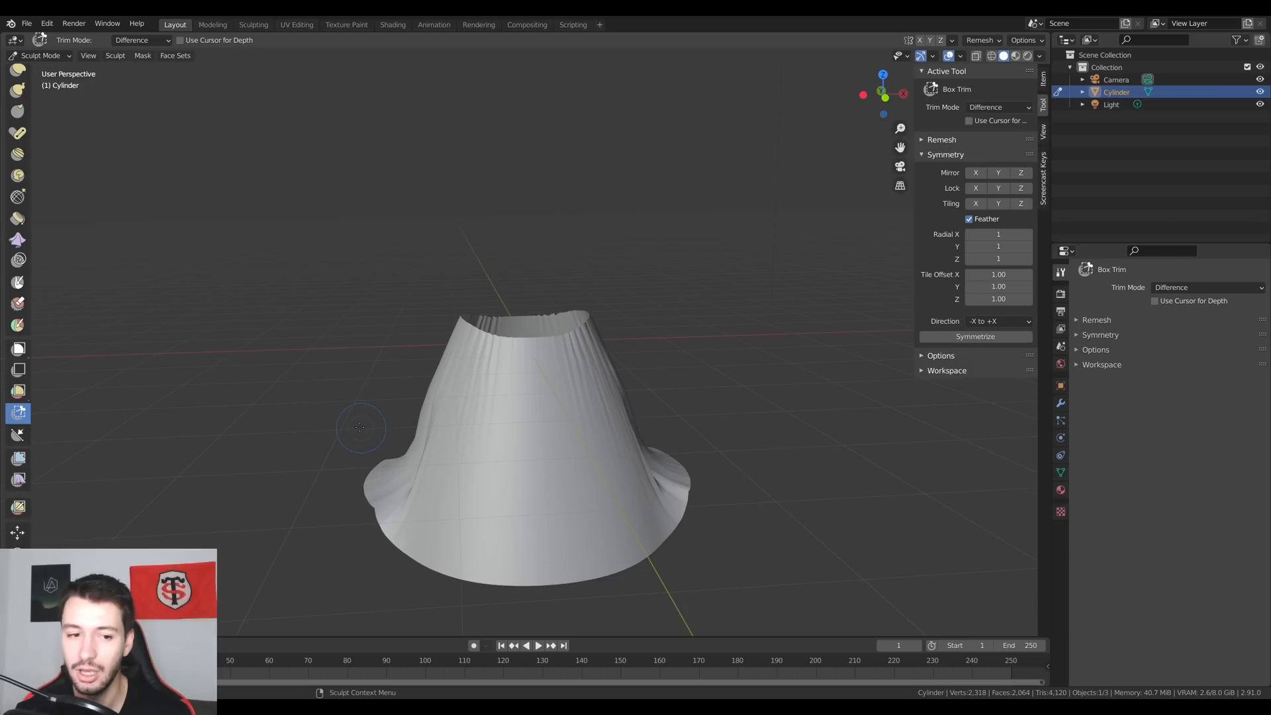
pyautogui.moveTo(327, 400); pyautogui.dragTo(404, 535)
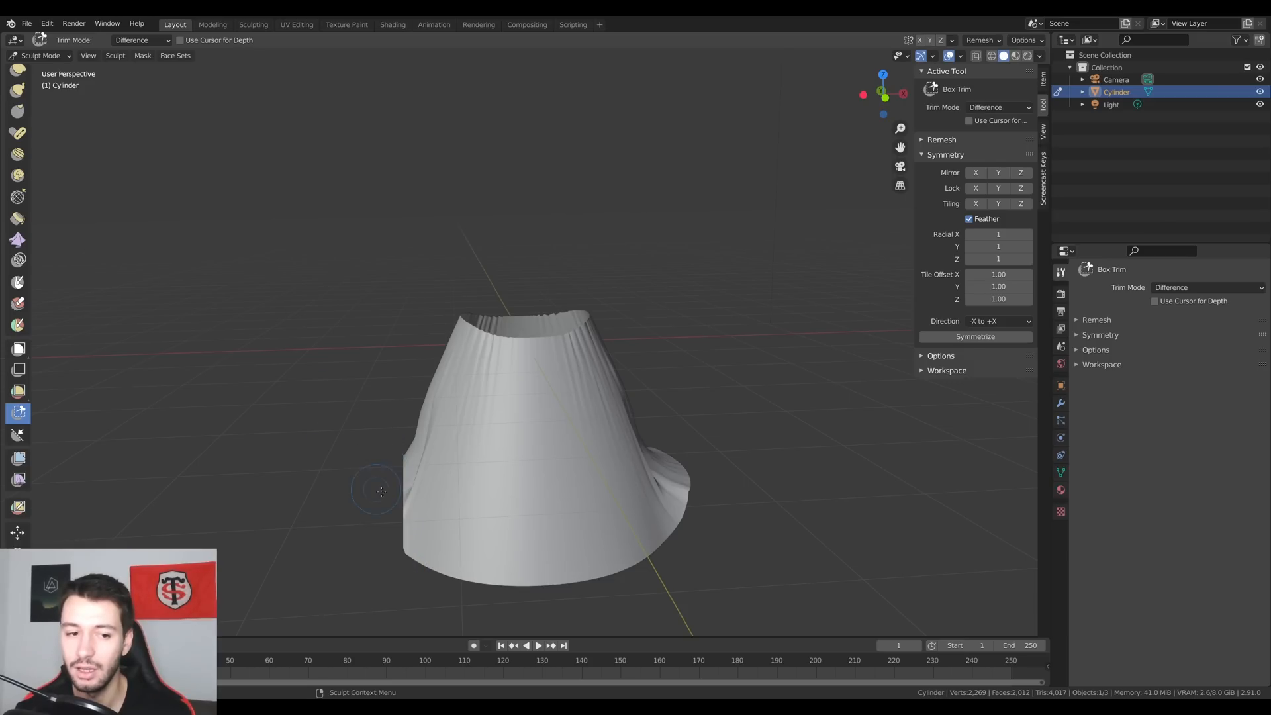
pyautogui.click(991, 340)
pyautogui.moveTo(529, 556); pyautogui.dragTo(442, 563, button='middle')
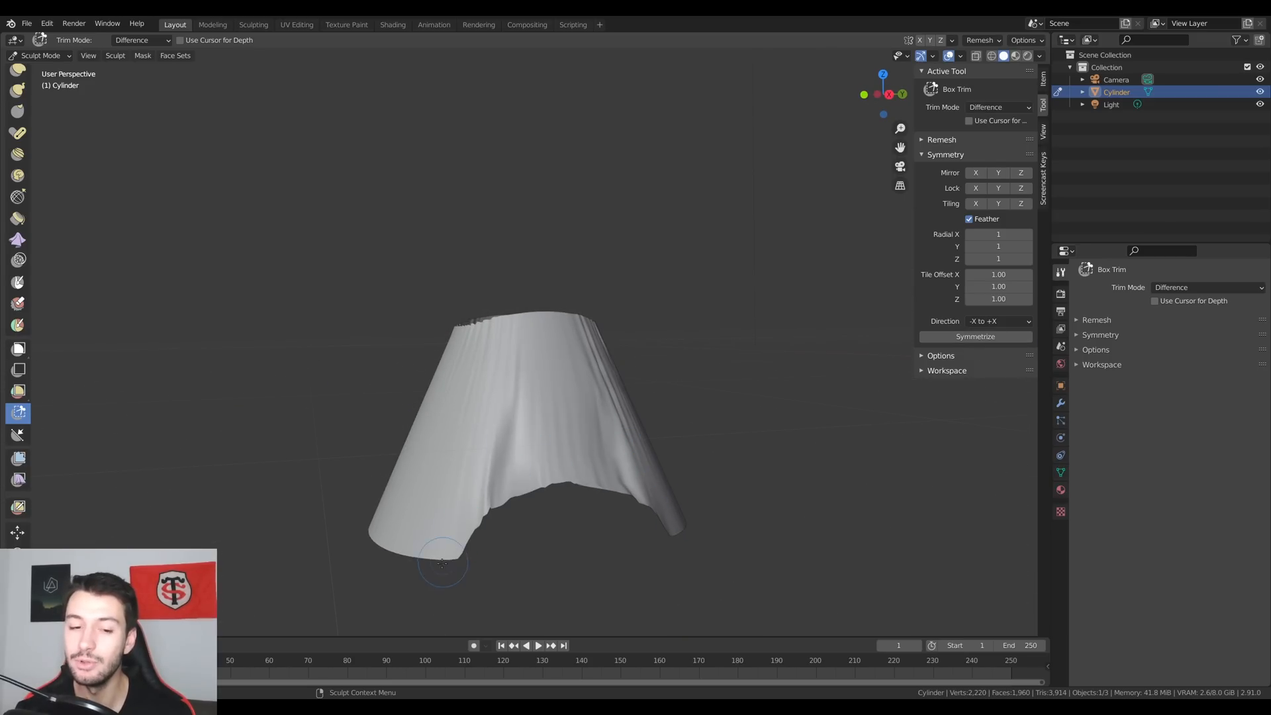
pyautogui.moveTo(728, 474); pyautogui.dragTo(803, 484, button='middle')
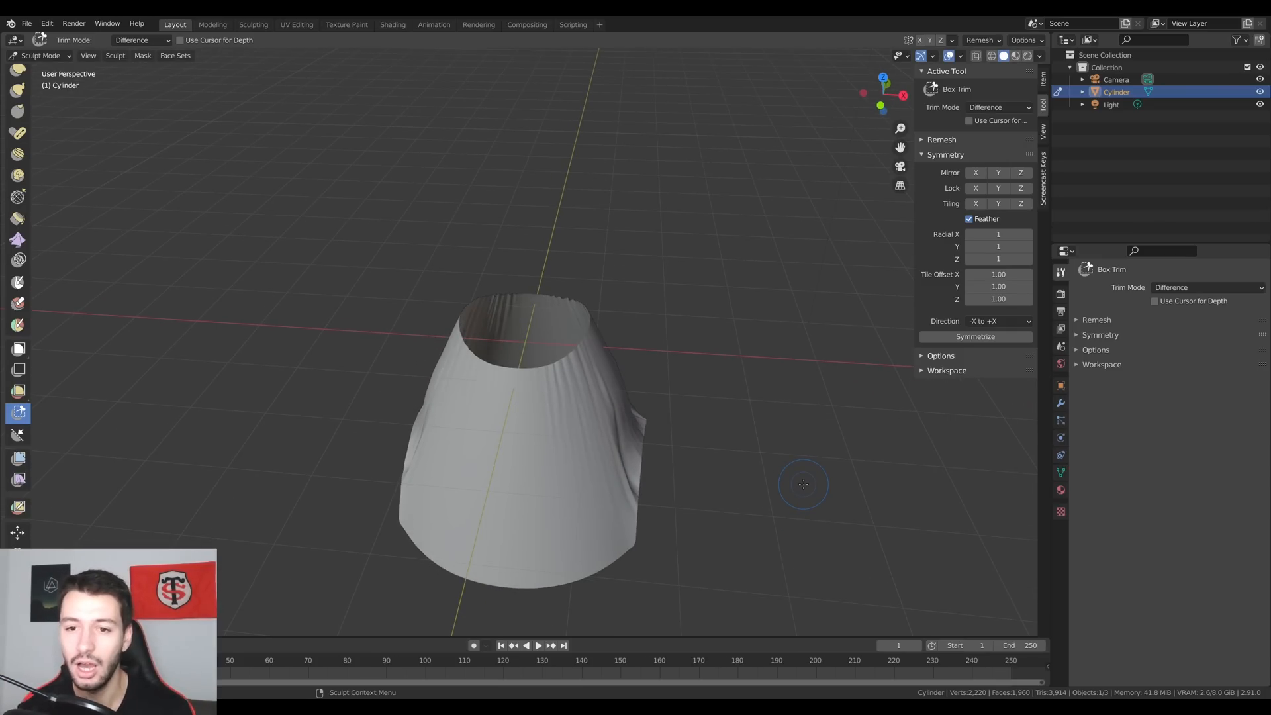
# Try adding a box beside the cylinder's lower +X edge with Box Trim in Join mode, then undo it.
pyautogui.click(1000, 321)
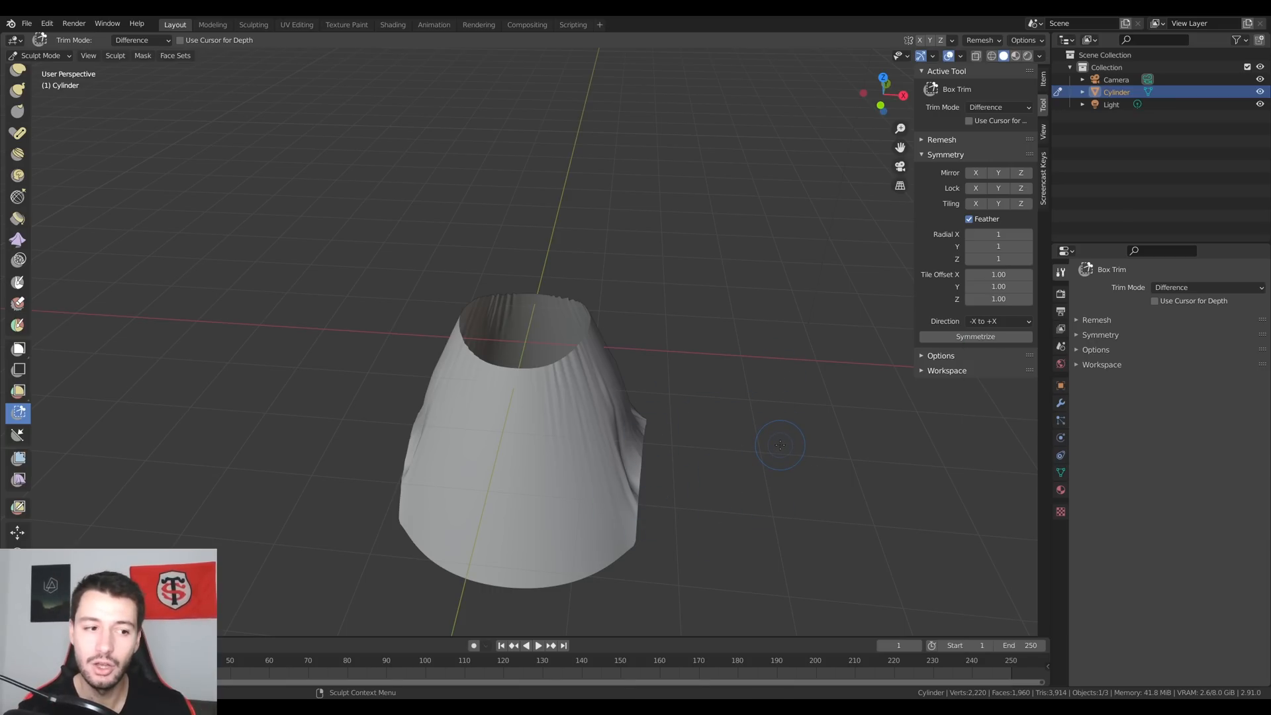
pyautogui.click(1001, 108)
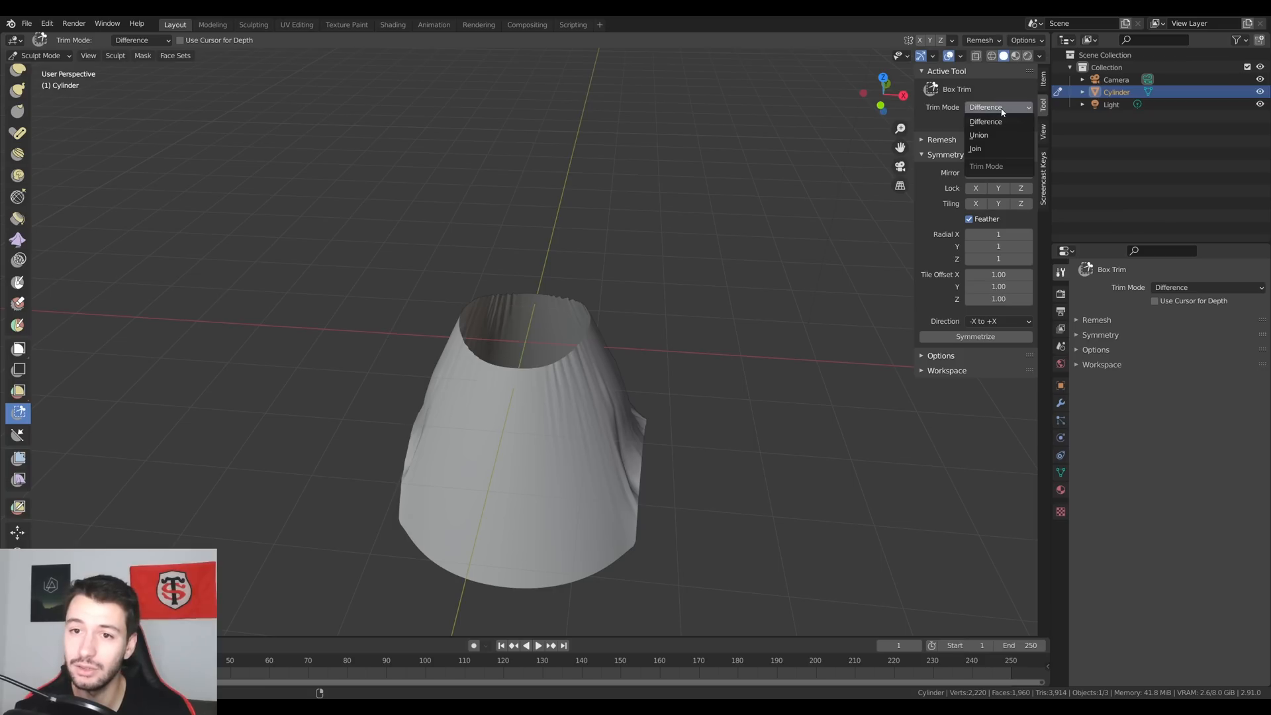
pyautogui.click(986, 149)
pyautogui.moveTo(782, 422); pyautogui.dragTo(659, 469, button='middle')
pyautogui.moveTo(652, 460); pyautogui.dragTo(759, 547)
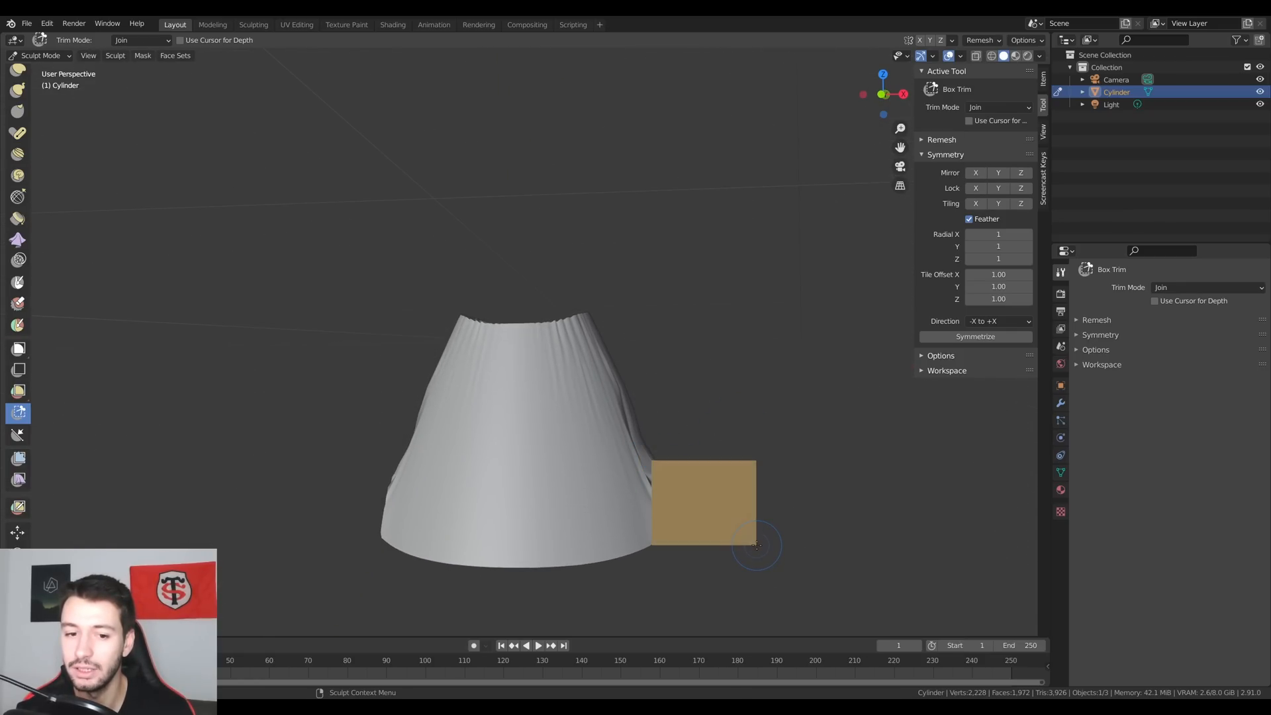
pyautogui.moveTo(759, 547); pyautogui.dragTo(664, 475, button='middle')
pyautogui.hotkey('ctrl', 'z')
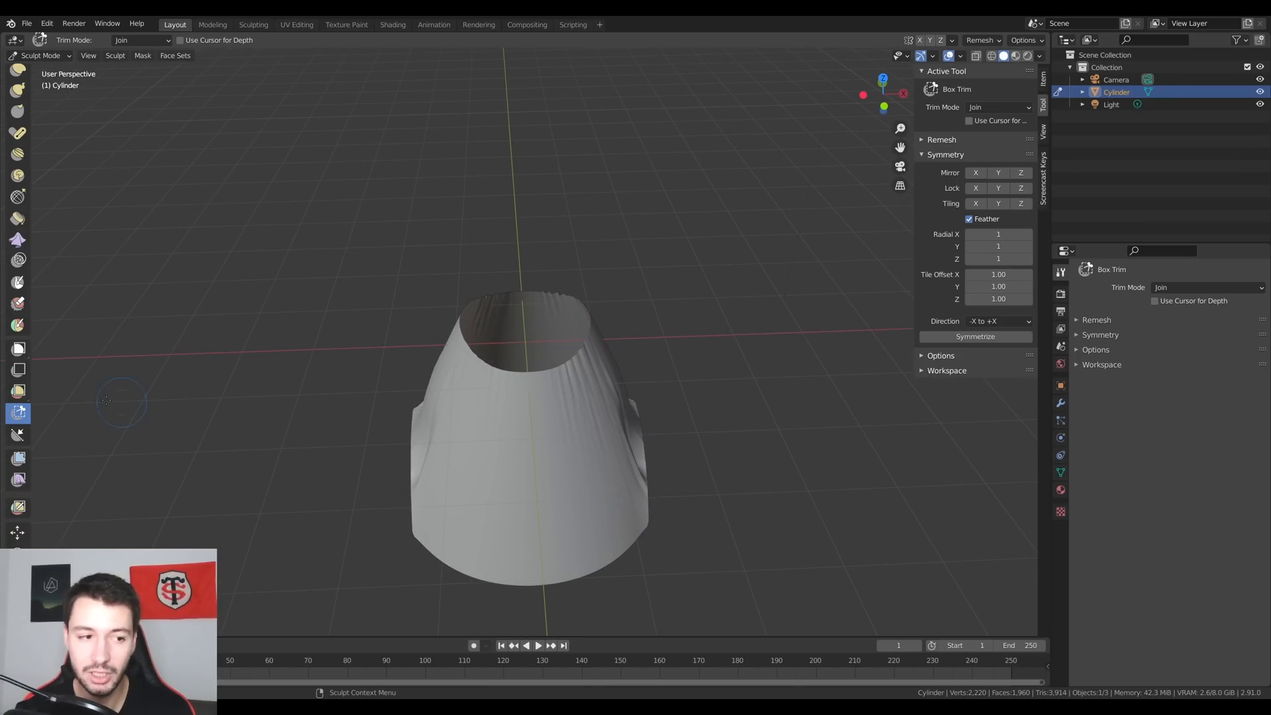
# Cut an irregular opening in the cylinder's lower side with Lasso Trim in Difference mode and symmetrize it from -X to +X.
pyautogui.click(18, 413)
pyautogui.click(81, 448)
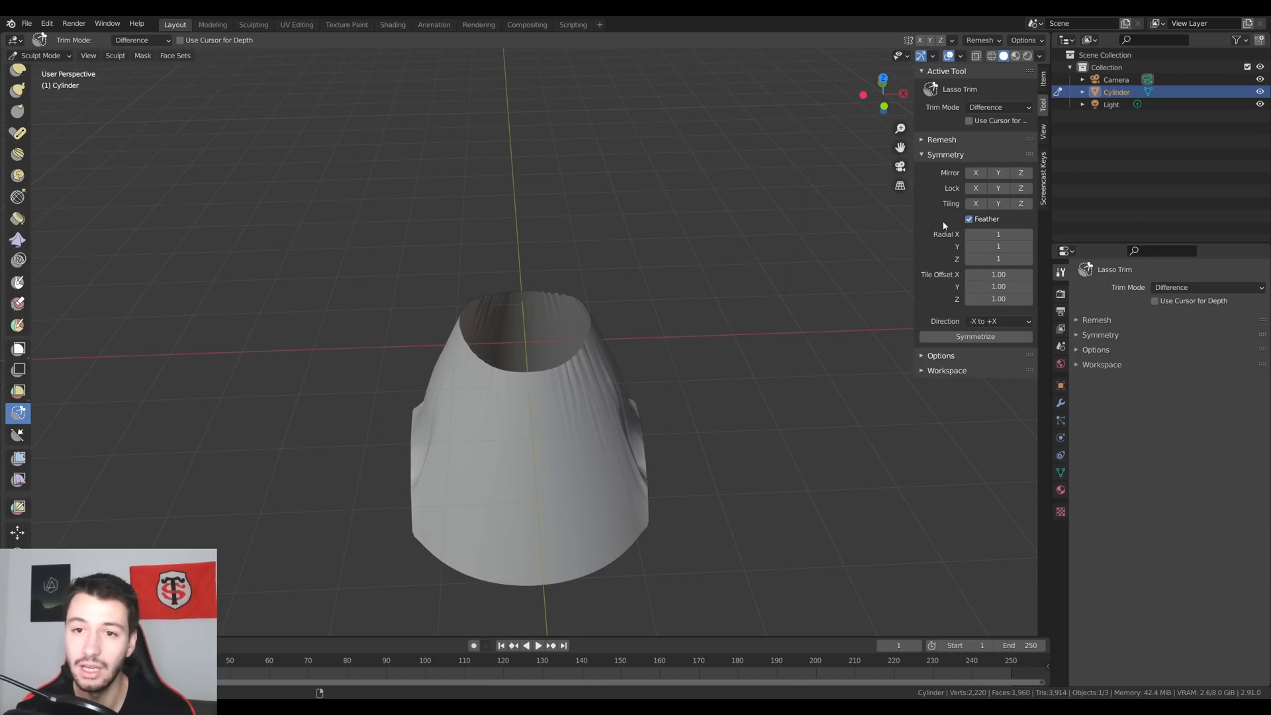
pyautogui.click(1000, 110)
pyautogui.moveTo(341, 482); pyautogui.dragTo(341, 429, button='middle')
pyautogui.moveTo(358, 413)
pyautogui.mouseDown()
pyautogui.moveTo(391, 417)
pyautogui.moveTo(431, 488)
pyautogui.moveTo(346, 437)
pyautogui.moveTo(362, 416)
pyautogui.mouseUp()
pyautogui.moveTo(361, 415); pyautogui.dragTo(577, 524, button='middle')
pyautogui.click(976, 336)
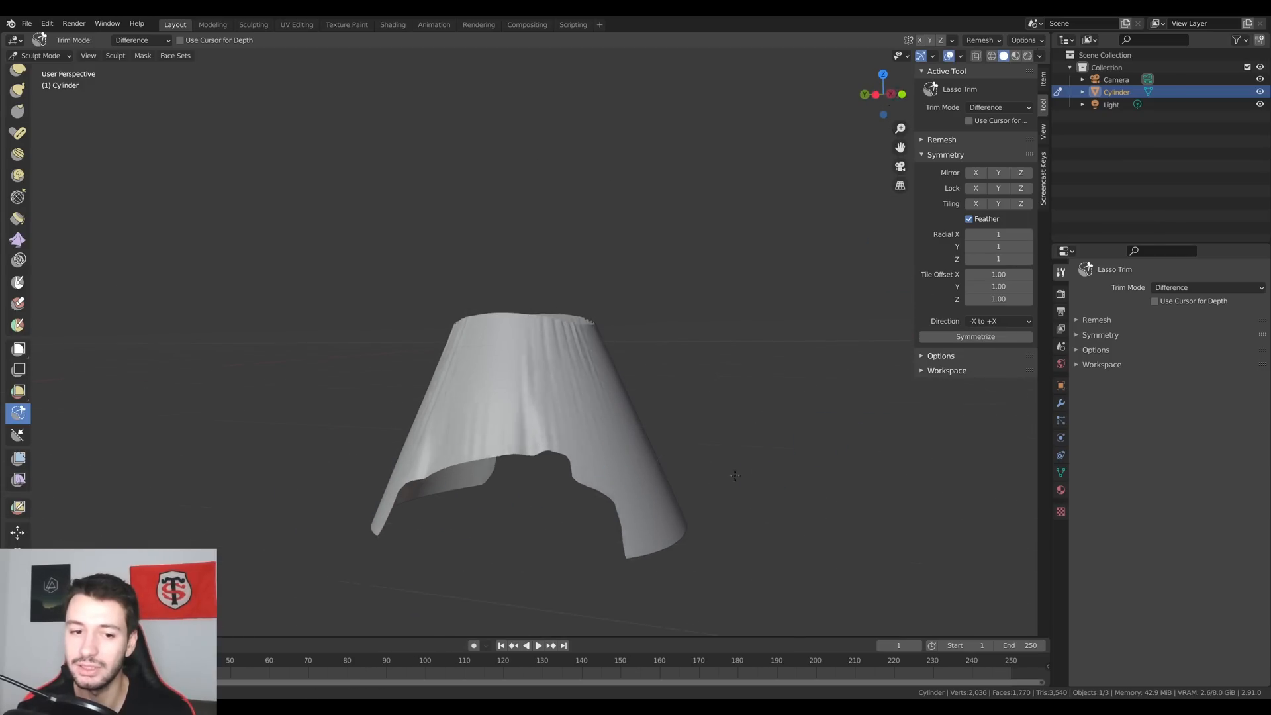
pyautogui.moveTo(570, 444); pyautogui.dragTo(625, 446, button='middle')
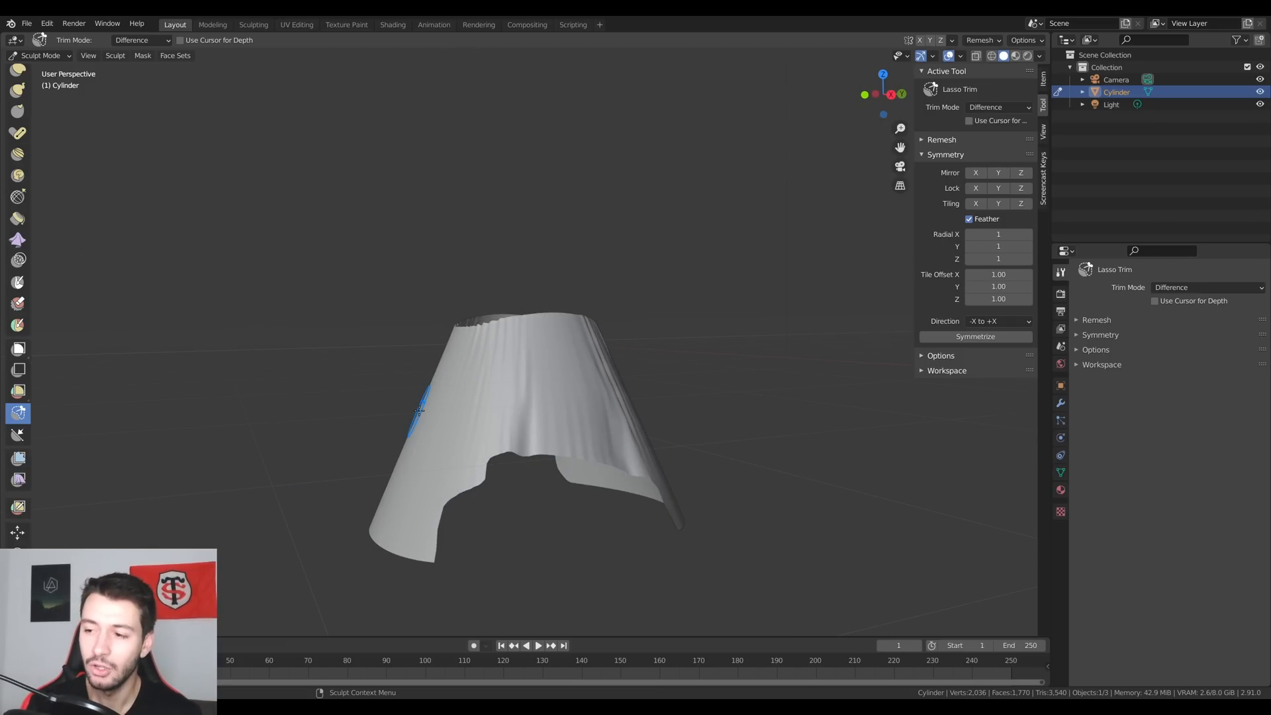
pyautogui.moveTo(330, 382); pyautogui.dragTo(388, 402, button='middle')
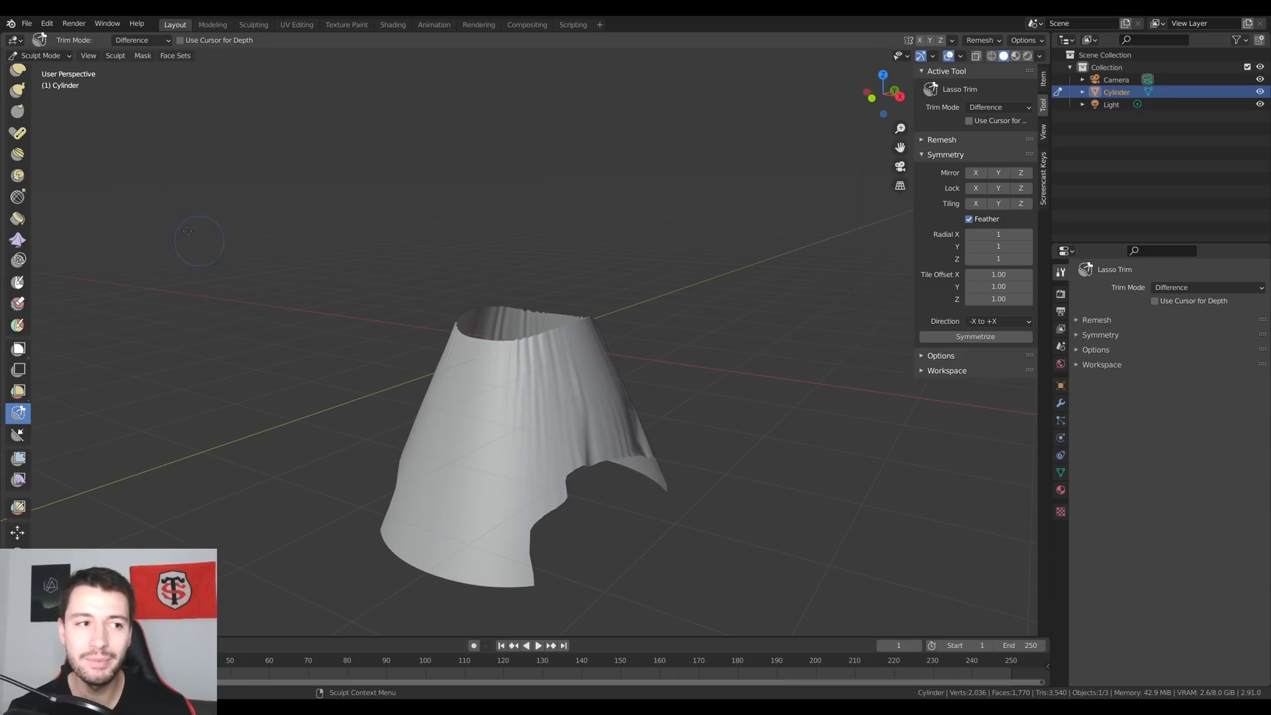
# Switch to the browser with the Blender 2.91 release notes and show the page full screen.
pyautogui.click(15, 41)
pyautogui.click(27, 76)
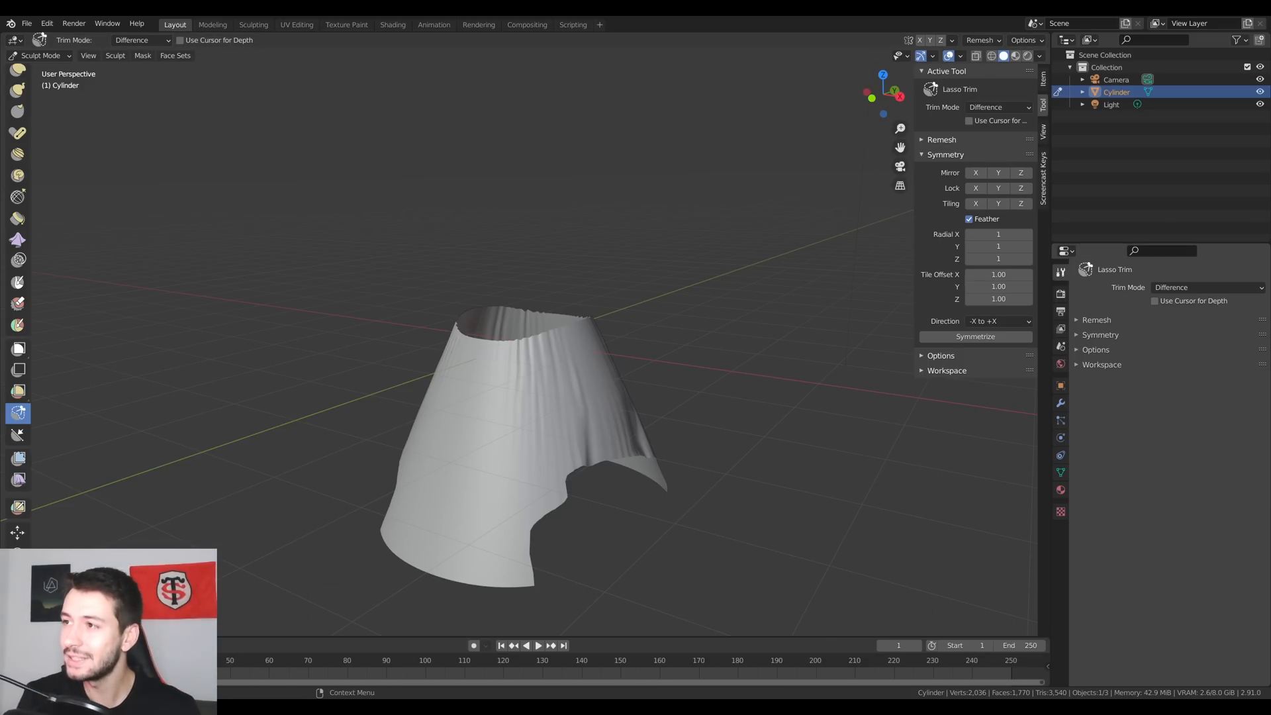
pyautogui.moveTo(899, 456); pyautogui.dragTo(519, 17)
pyautogui.press('F11')
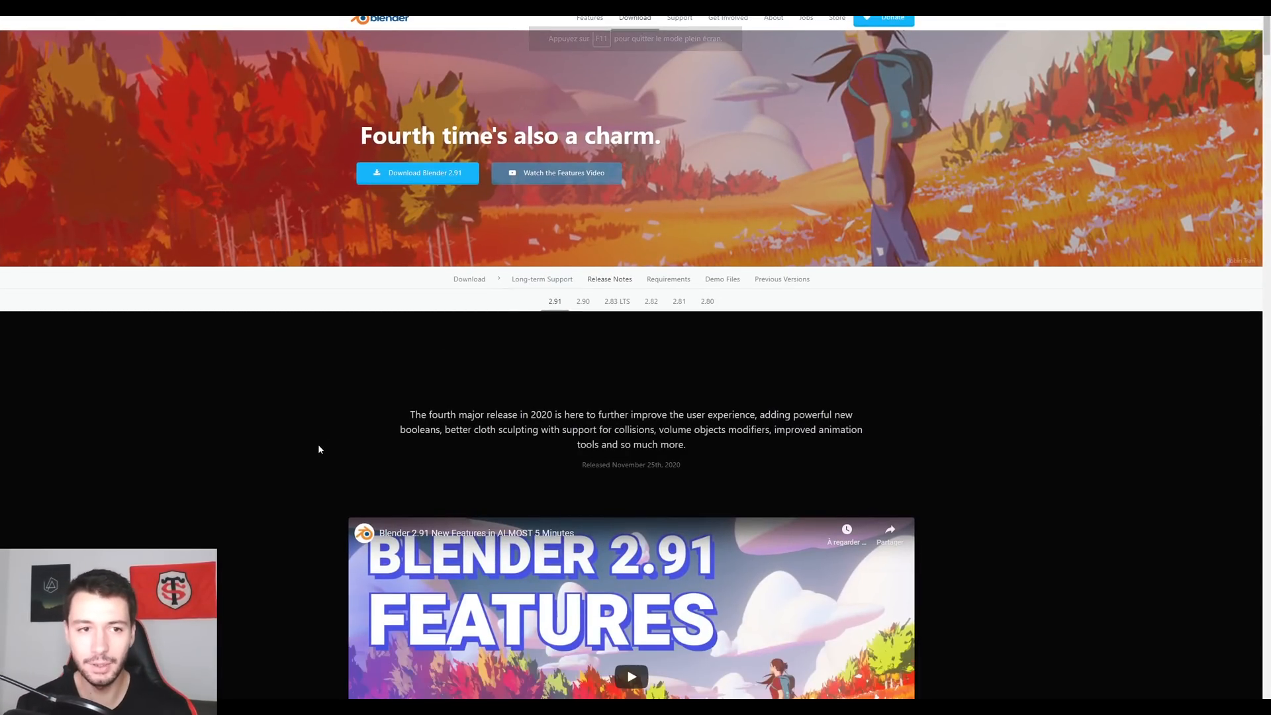
# Review the release notes on cloth collisions and sculpt trimming, and compare the Fast and Exact Boolean solvers on the gears image.
pyautogui.scroll(-10, 319, 451)
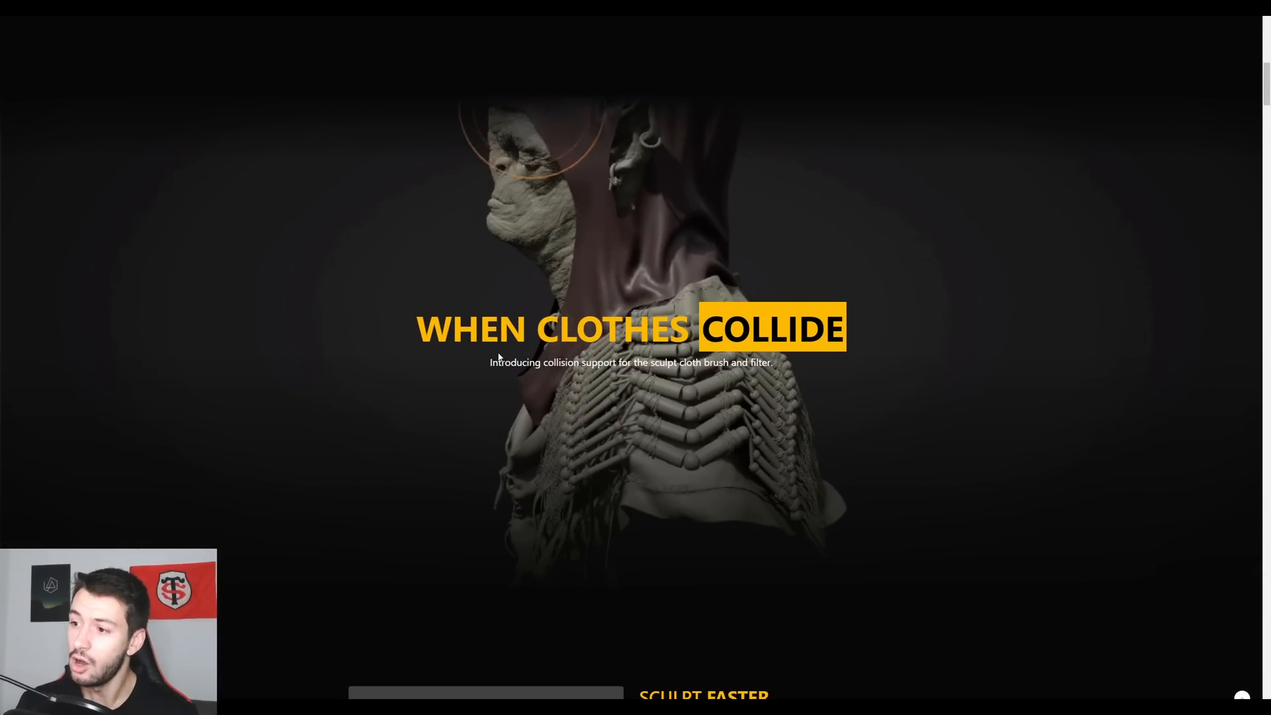
pyautogui.scroll(1, 511, 367)
pyautogui.scroll(1, 431, 378)
pyautogui.scroll(-1, 440, 377)
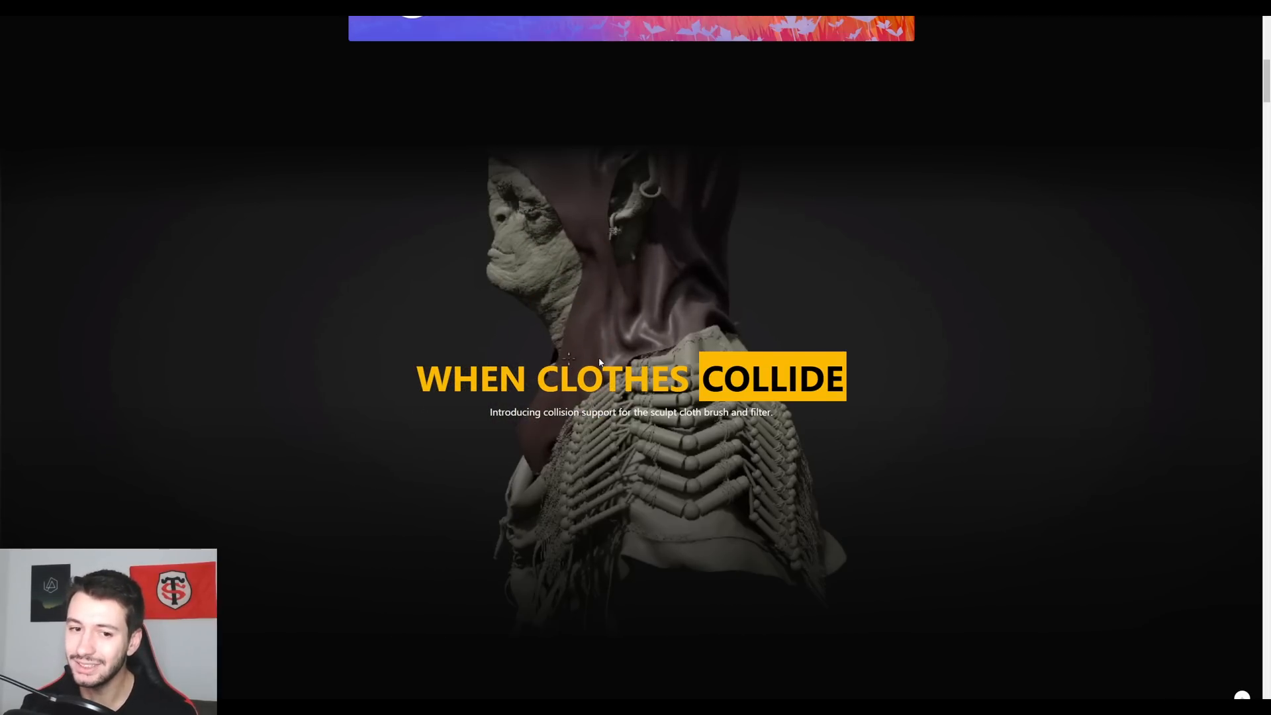
pyautogui.scroll(-5, 600, 362)
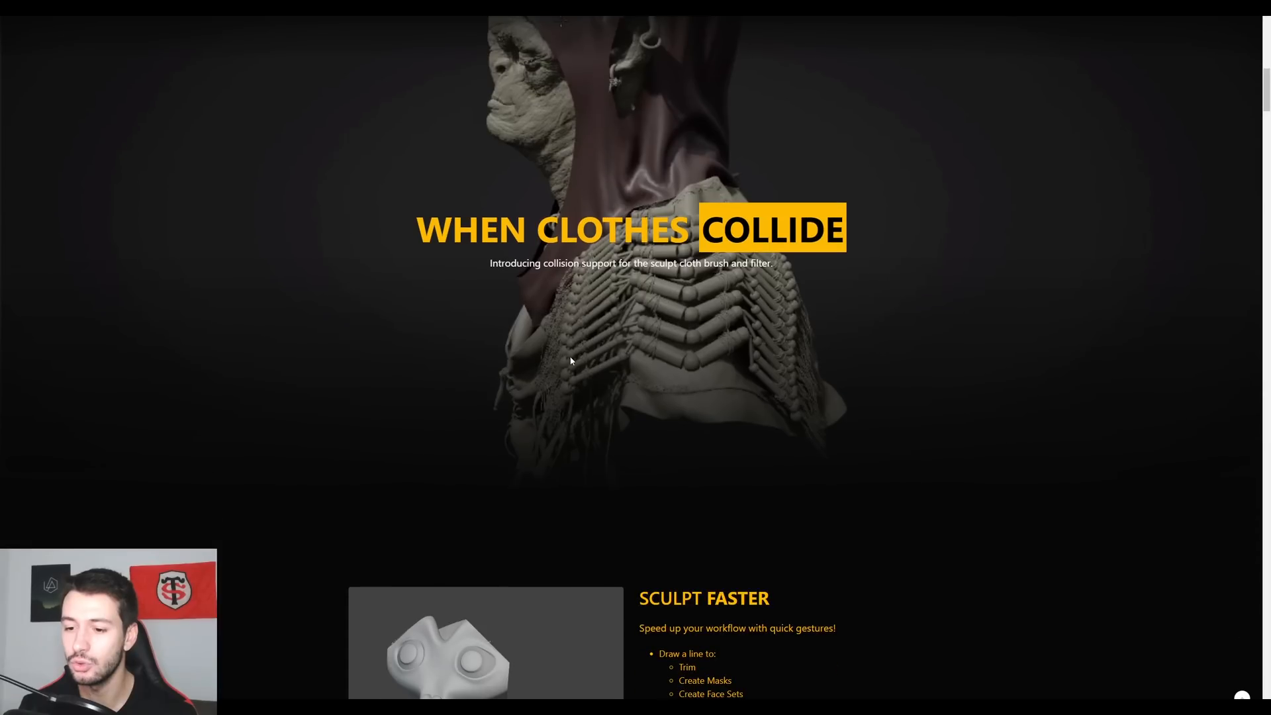
pyautogui.scroll(-2, 326, 304)
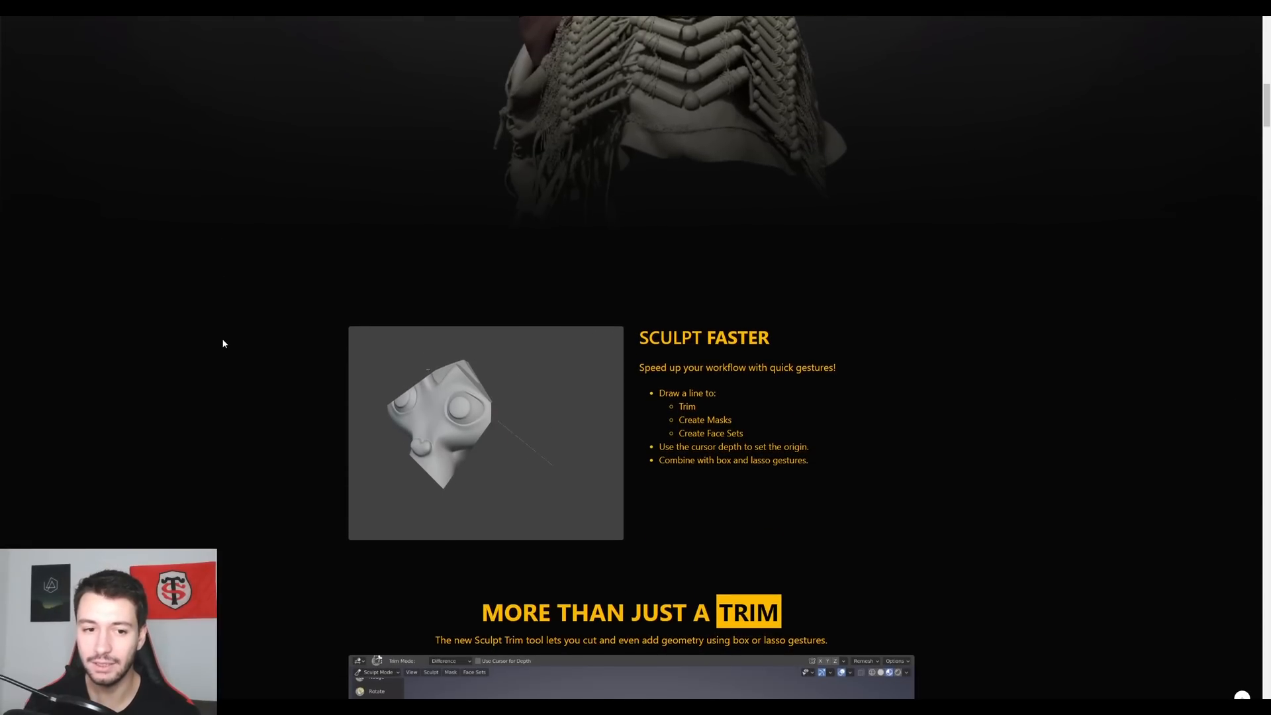
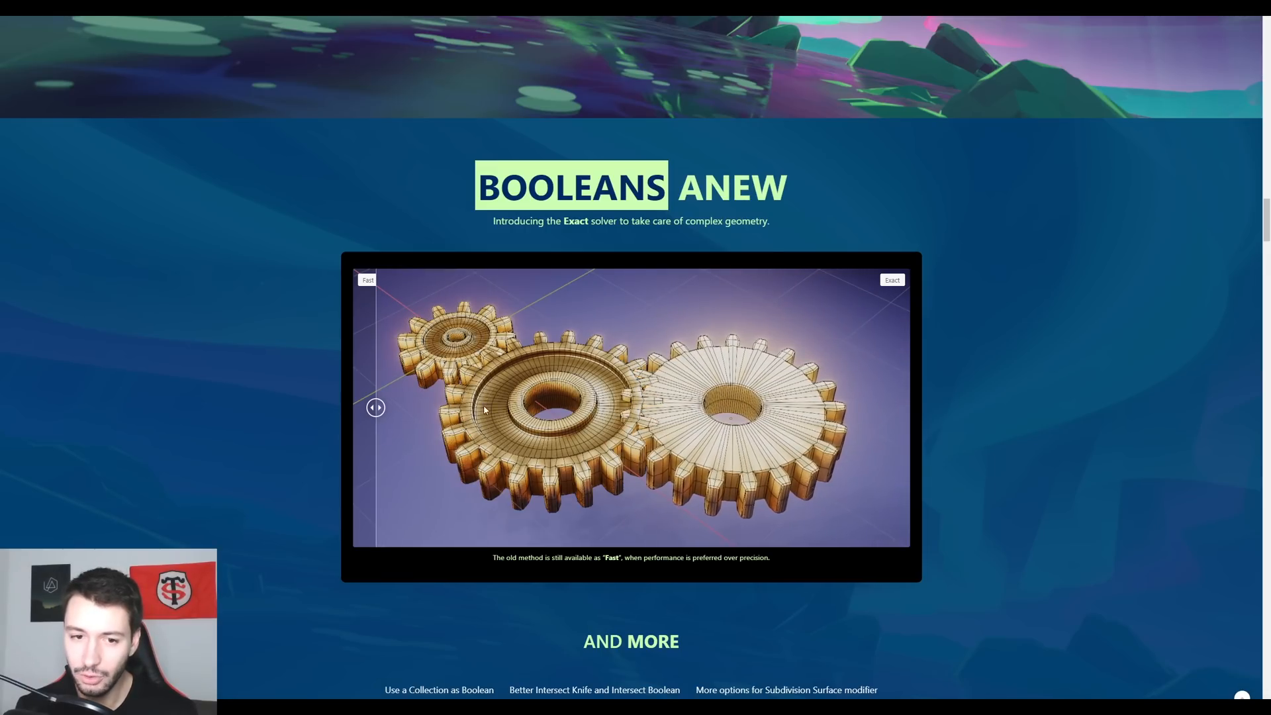
pyautogui.moveTo(377, 429); pyautogui.dragTo(742, 420)
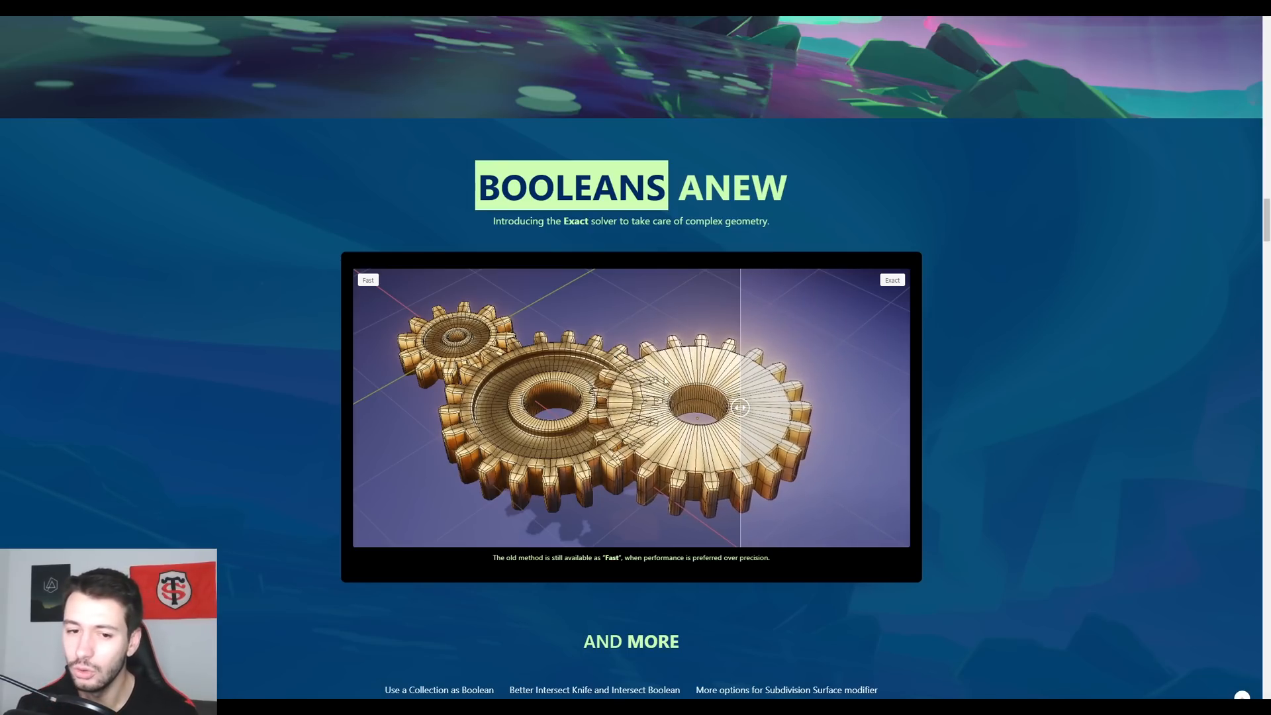
pyautogui.moveTo(741, 407); pyautogui.dragTo(471, 407)
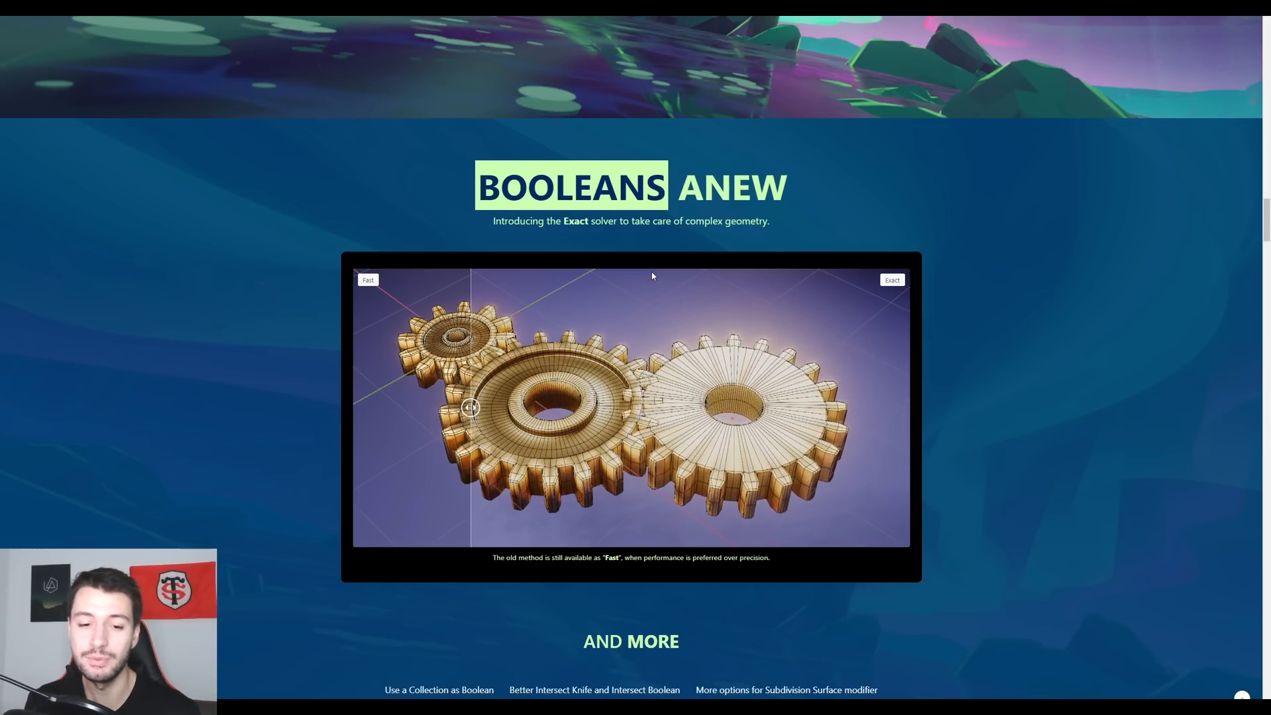
# Compare the Fast and Exact solvers once more on the gears image, and review the extra modeling improvements and Custom Curve Bevels sections.
pyautogui.moveTo(471, 408); pyautogui.dragTo(838, 429)
pyautogui.scroll(-3, 233, 252)
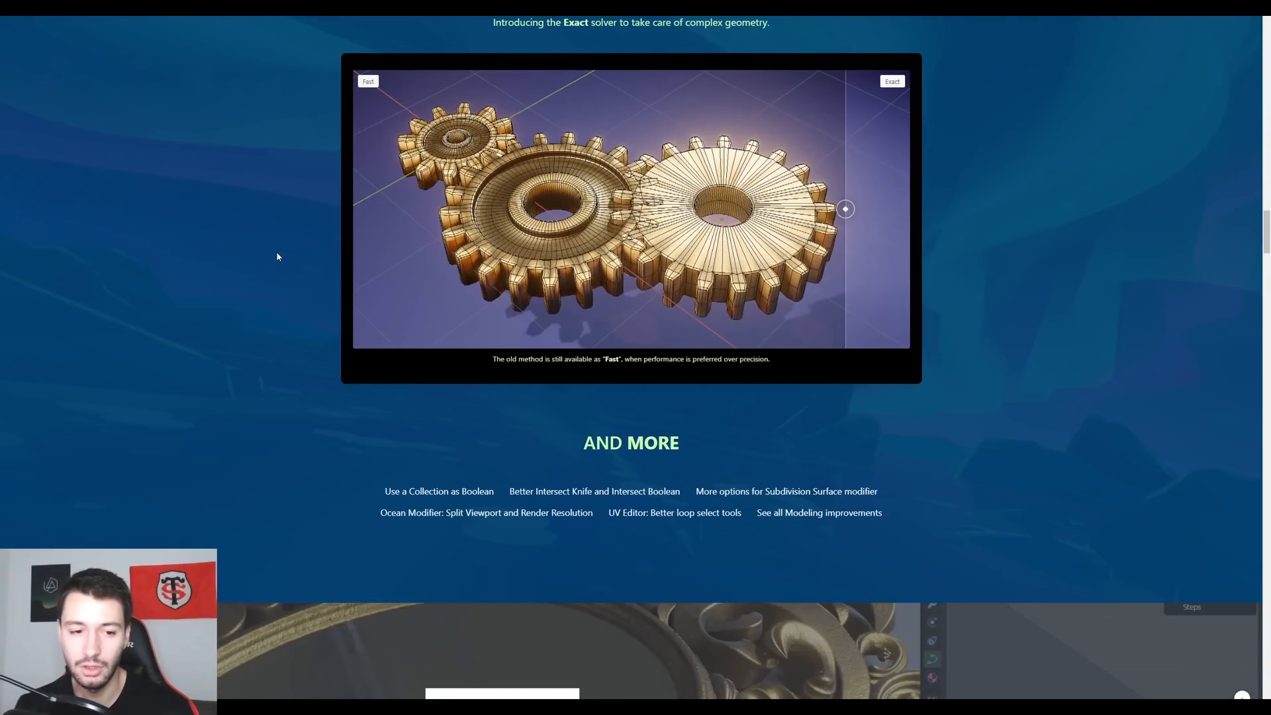
pyautogui.scroll(-1, 277, 257)
pyautogui.scroll(-1, 278, 257)
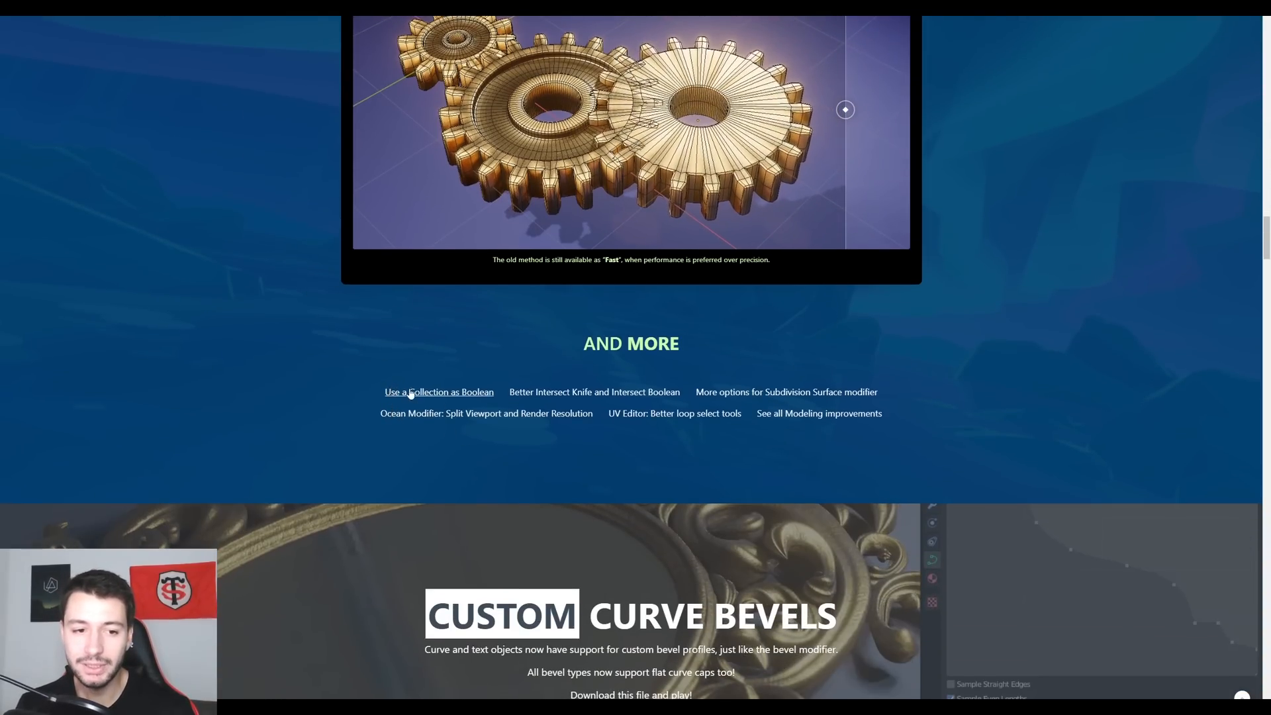
pyautogui.scroll(1, 375, 366)
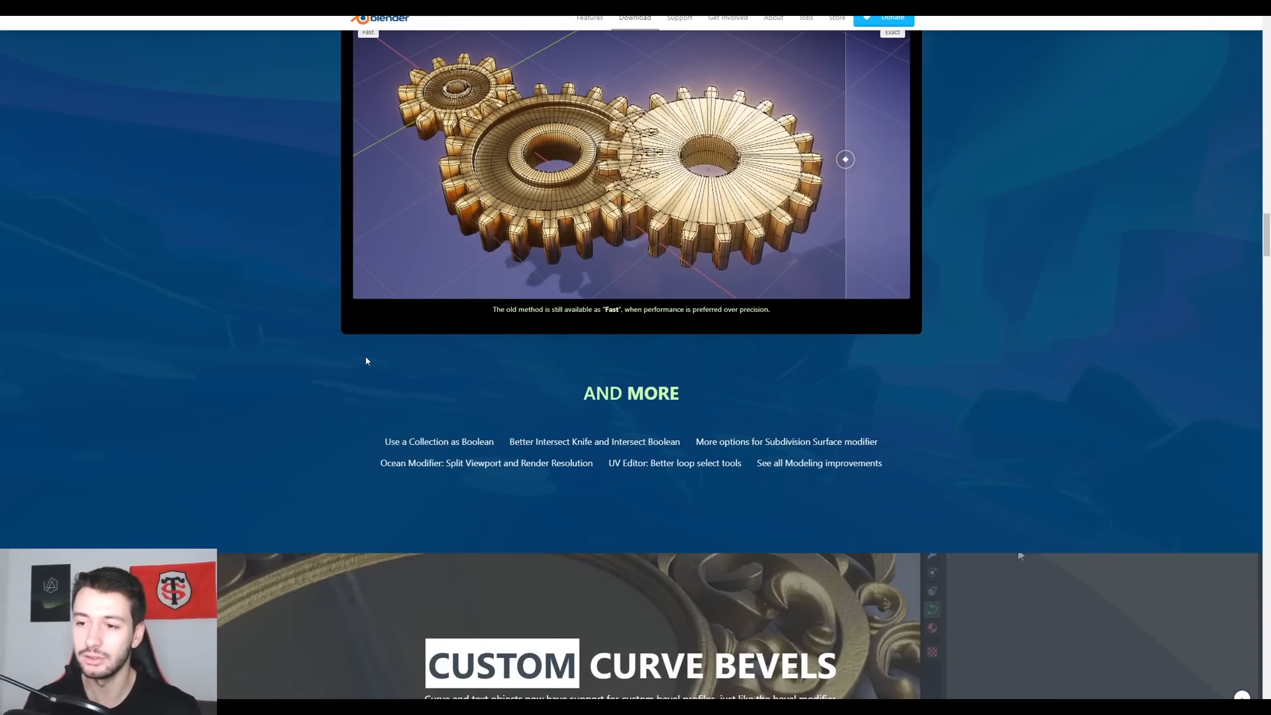
pyautogui.scroll(-1, 236, 409)
pyautogui.scroll(-5, 249, 368)
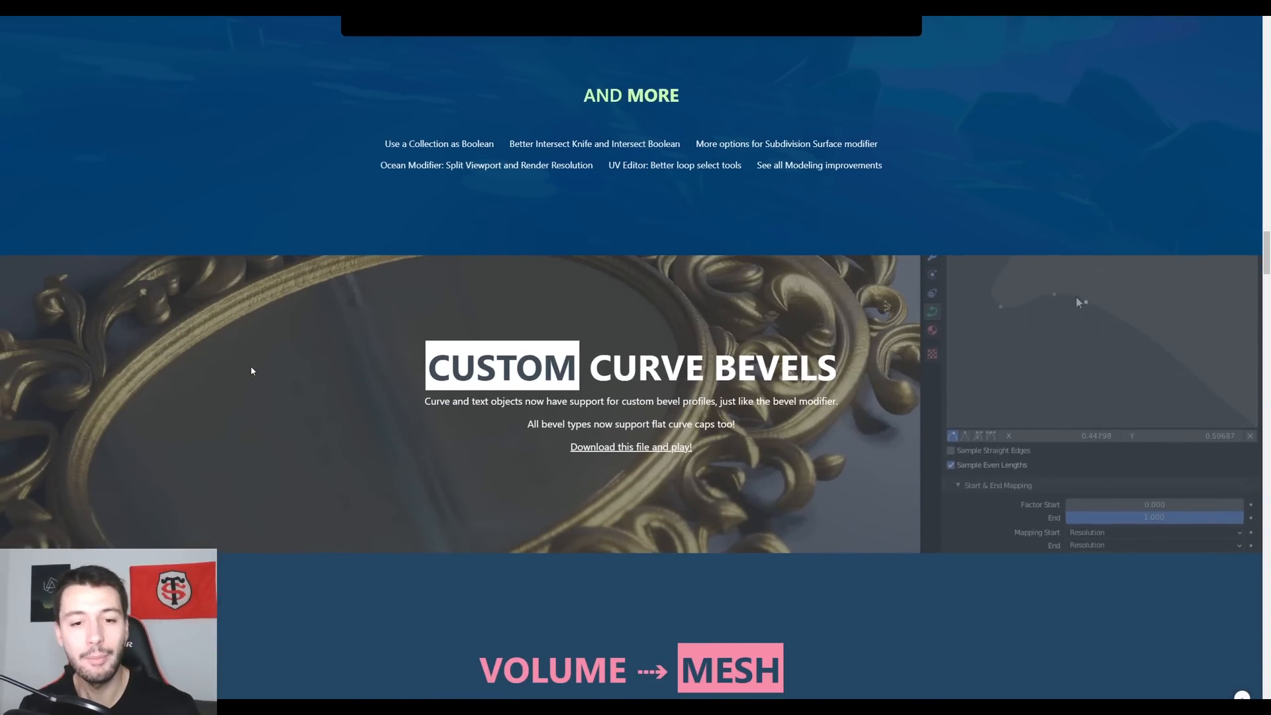
pyautogui.scroll(-4, 252, 369)
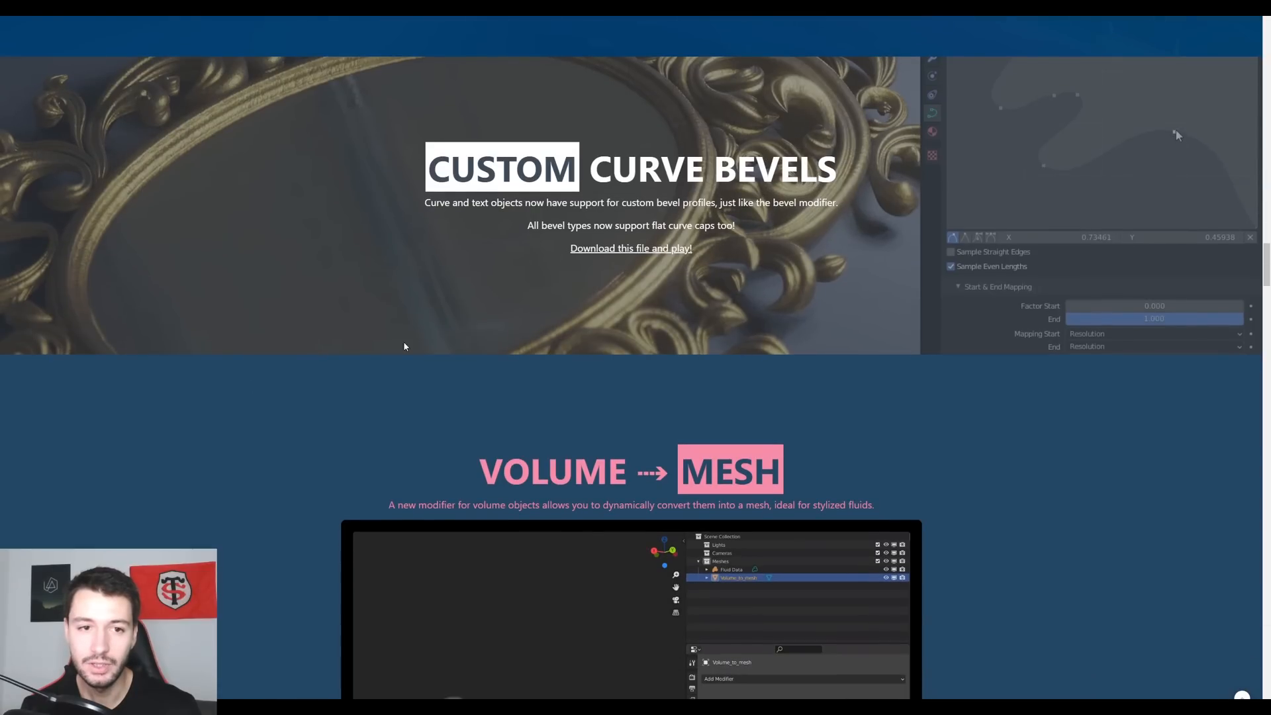
pyautogui.scroll(2, 441, 183)
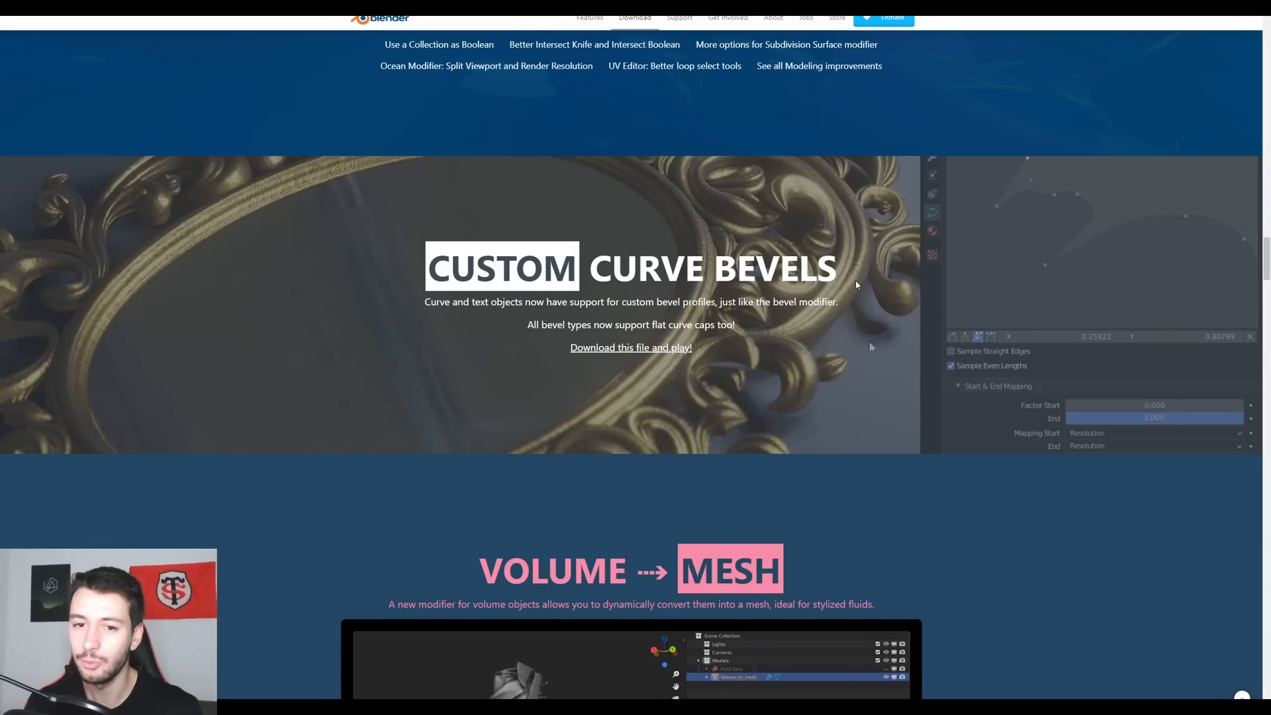
# Watch the Volume to Mesh and Mesh to Volume demo videos, skipping through their timelines.
pyautogui.scroll(-5, 398, 340)
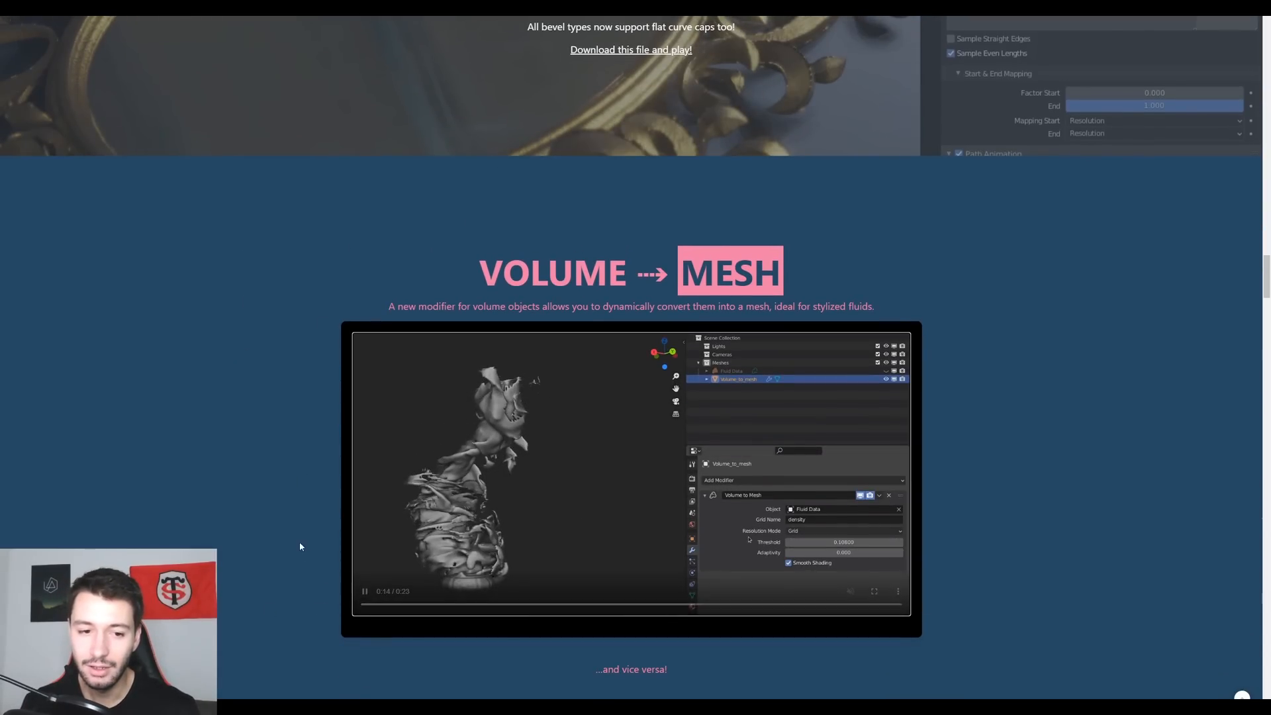
pyautogui.scroll(-1, 269, 467)
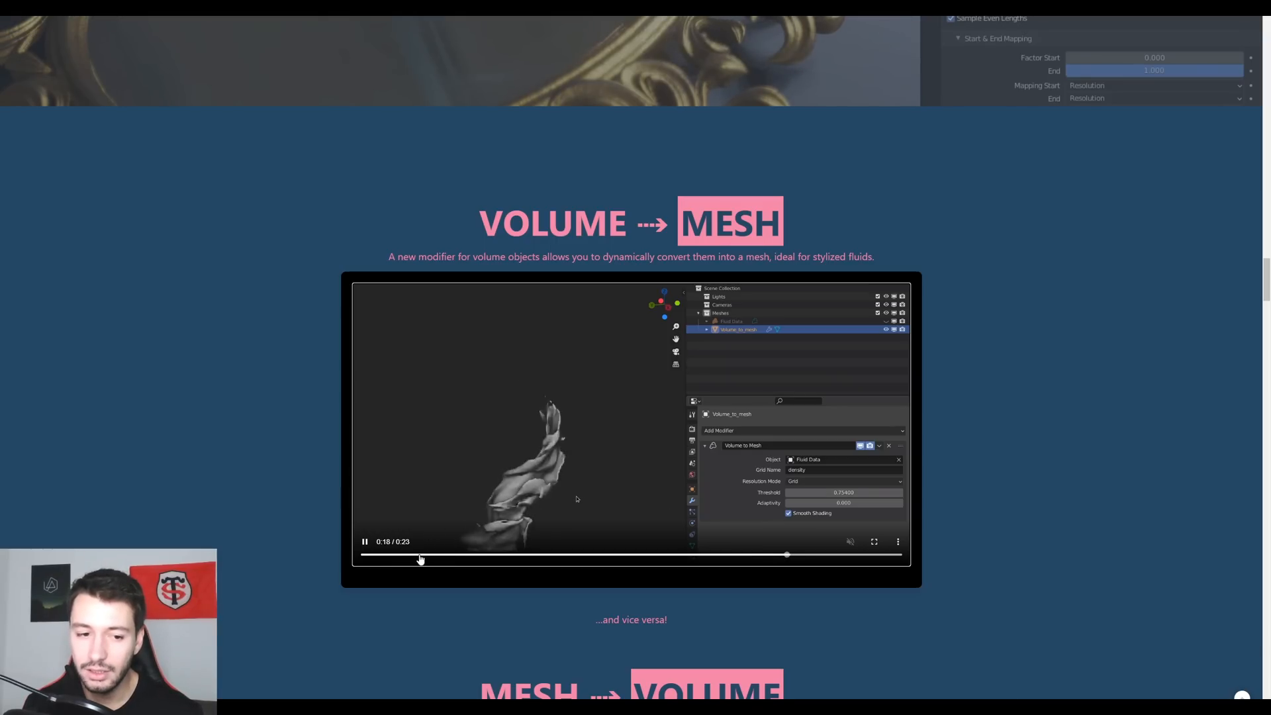
pyautogui.moveTo(417, 555); pyautogui.dragTo(362, 554)
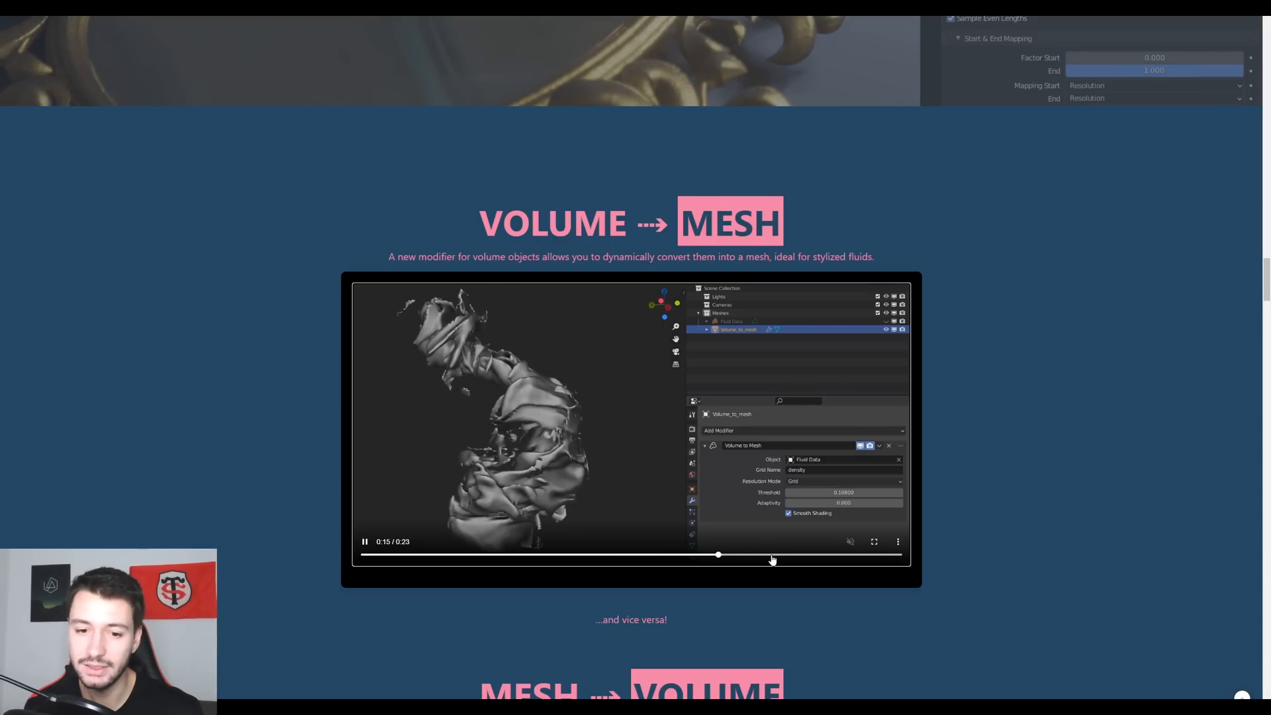
pyautogui.click(426, 505)
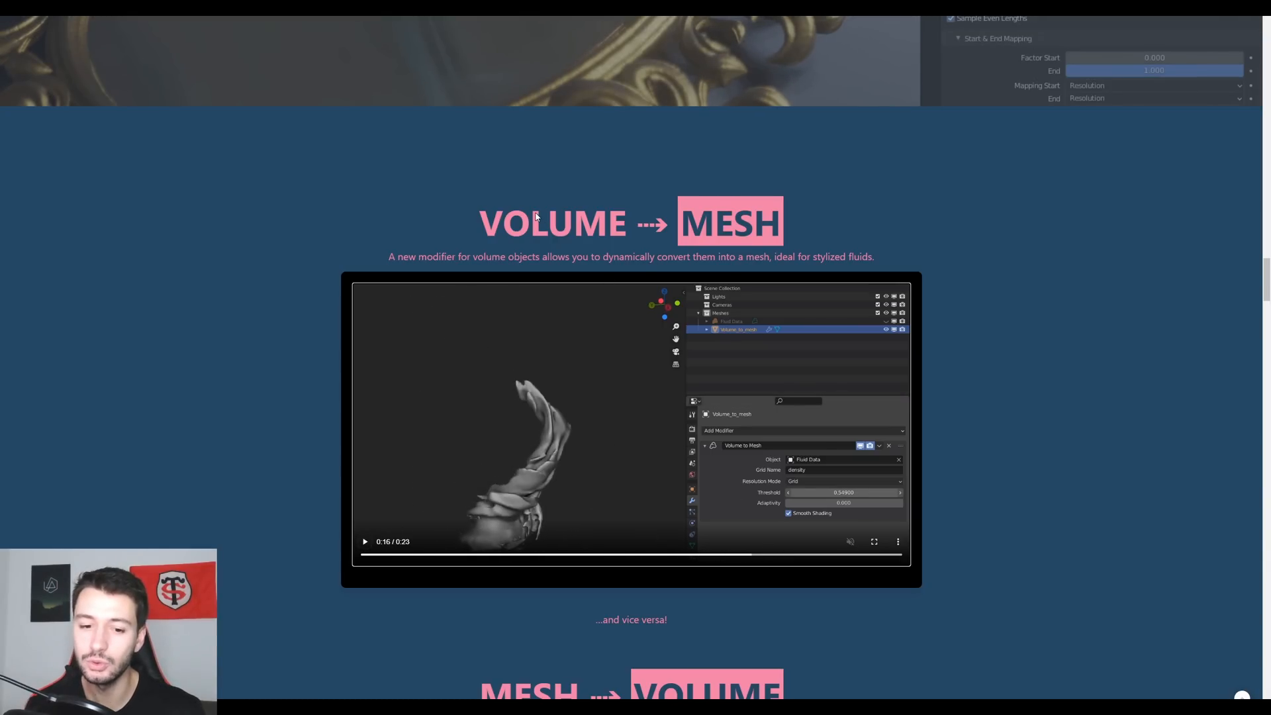
pyautogui.scroll(-6, 284, 411)
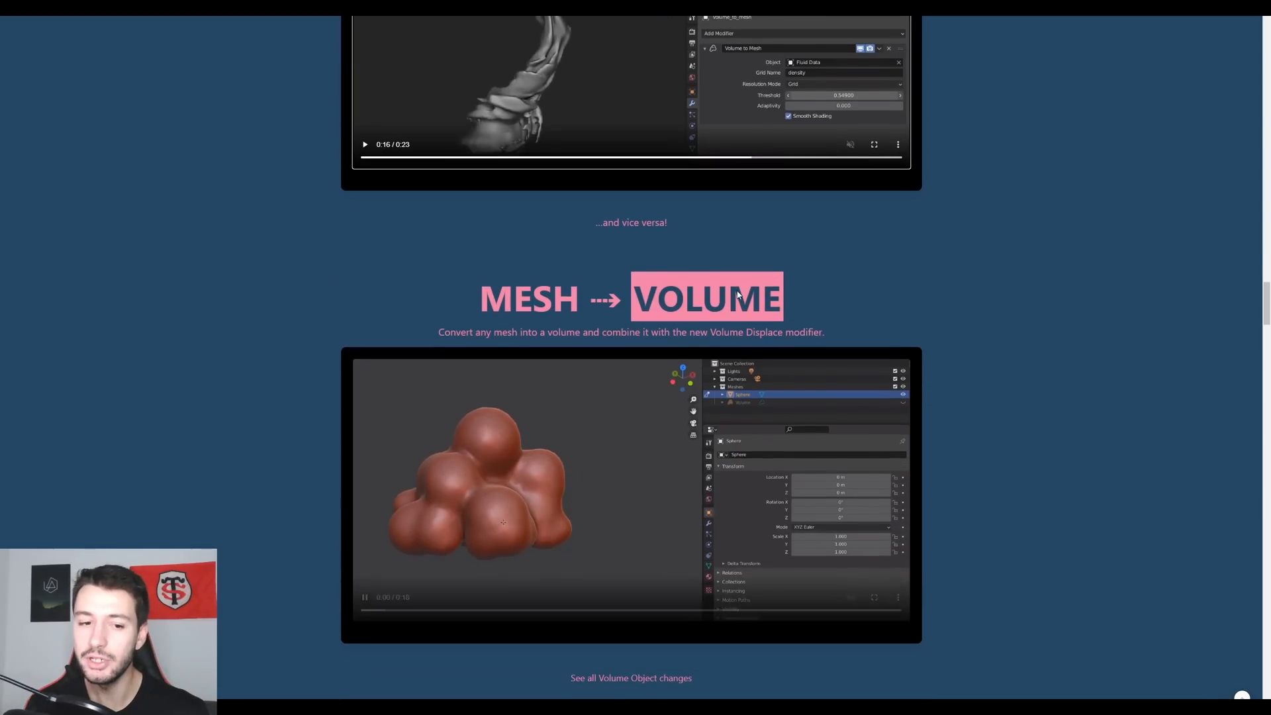
pyautogui.scroll(-2, 693, 283)
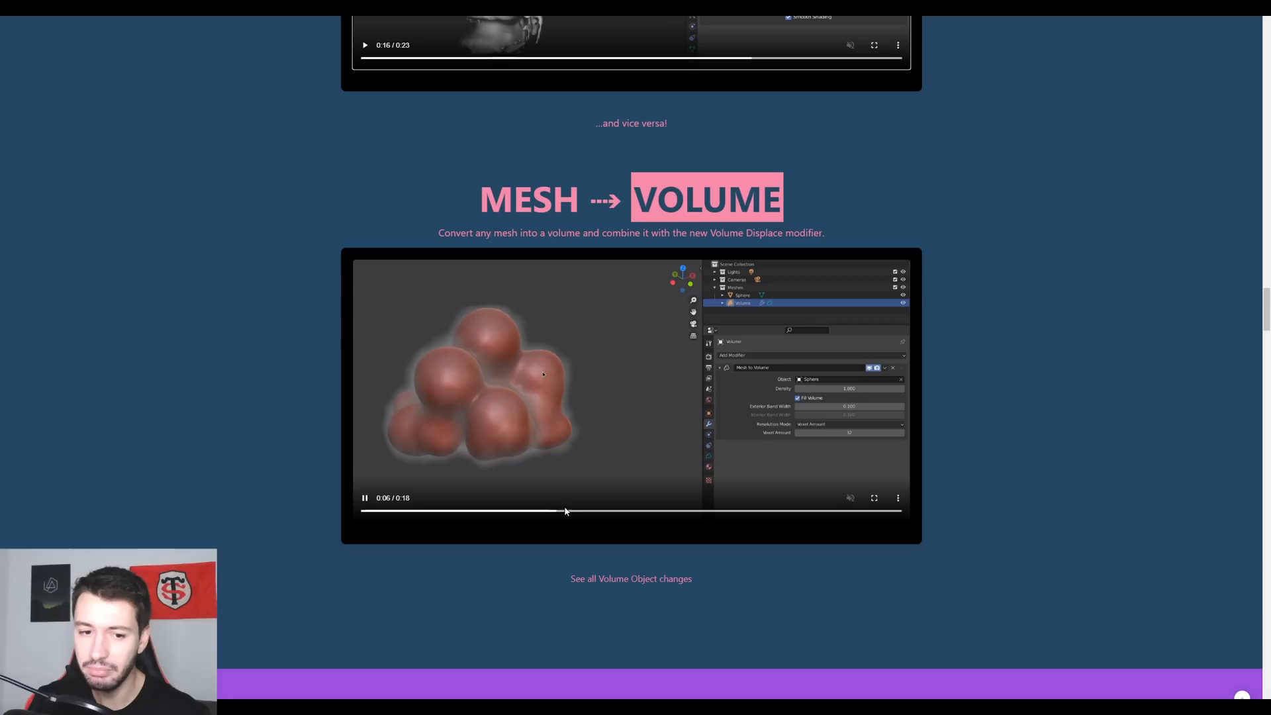
pyautogui.click(722, 511)
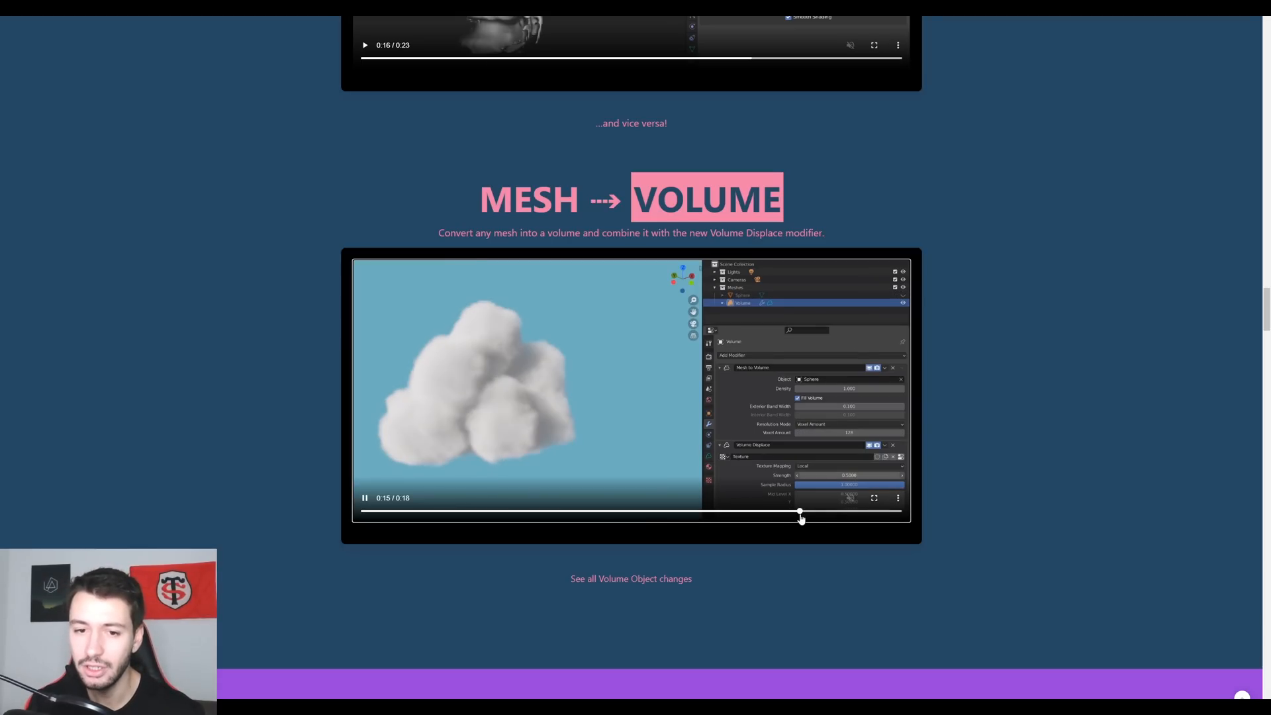
pyautogui.click(676, 511)
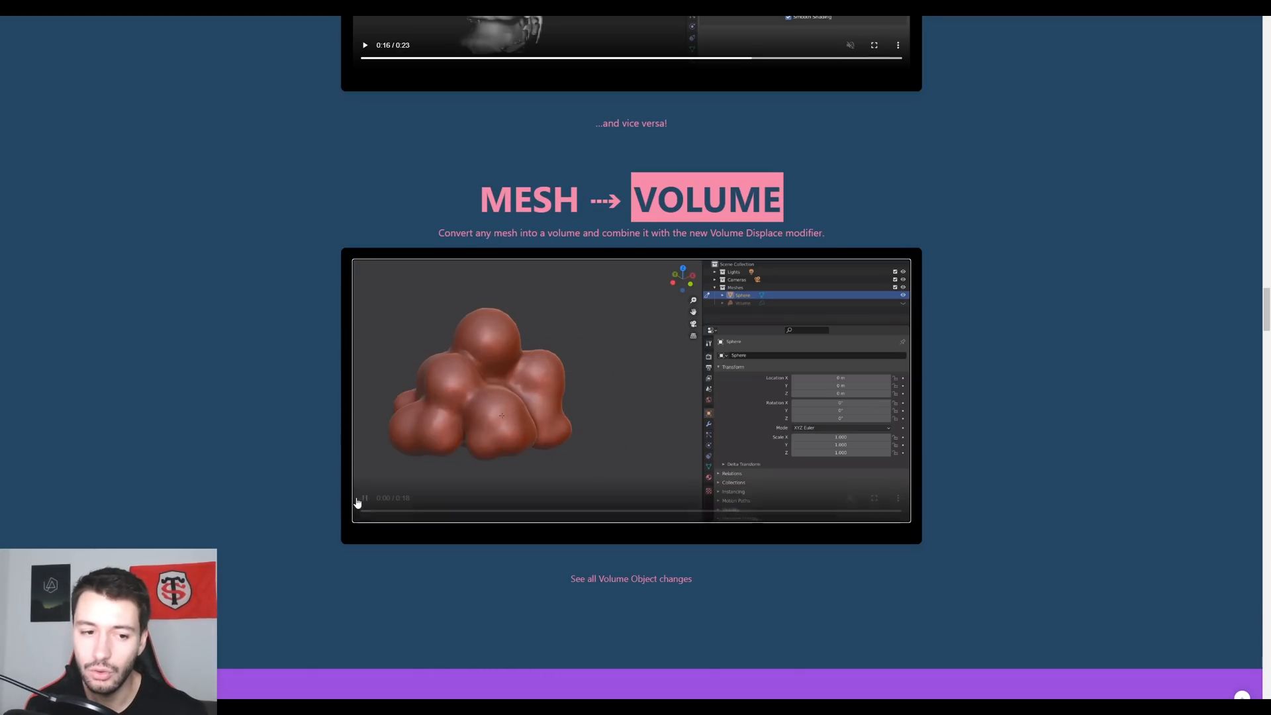
# Play the From Drawing to 3D video and review the Holdout material and other Grease Pencil sections, continuing to Find Anything.
pyautogui.scroll(-4, 200, 382)
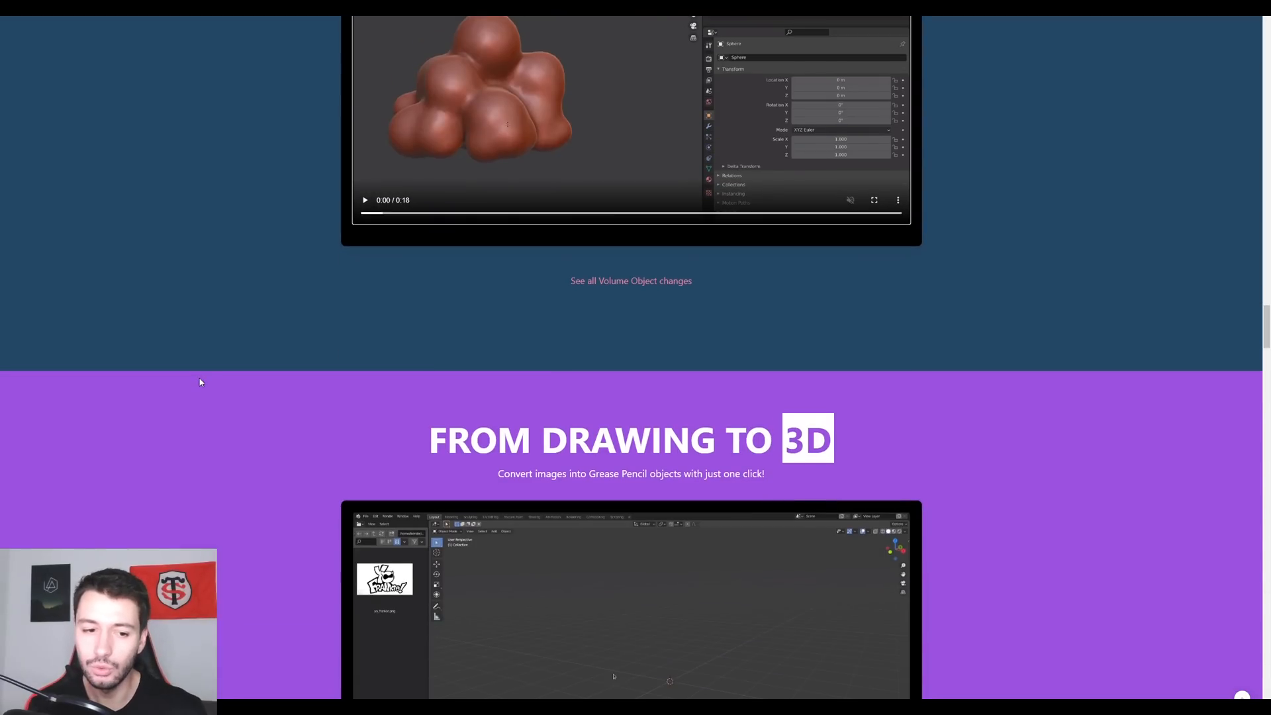
pyautogui.scroll(-3, 200, 382)
pyautogui.click(365, 558)
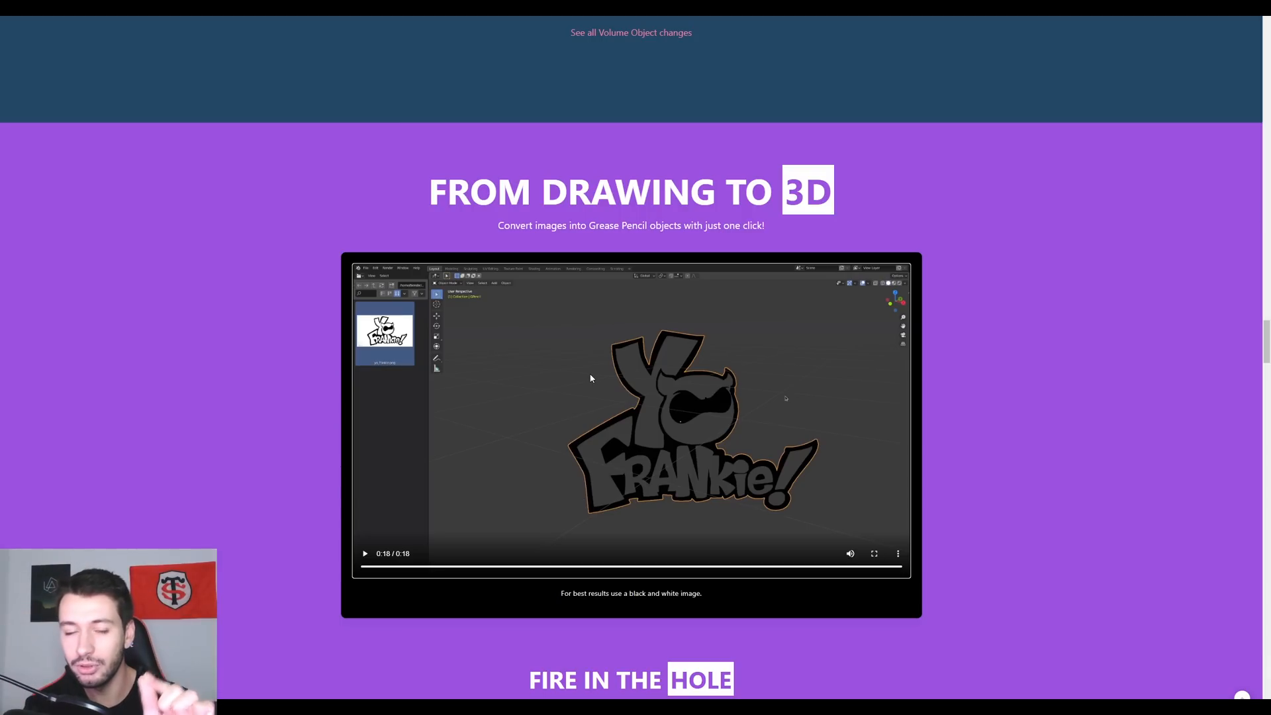
pyautogui.scroll(-7, 258, 440)
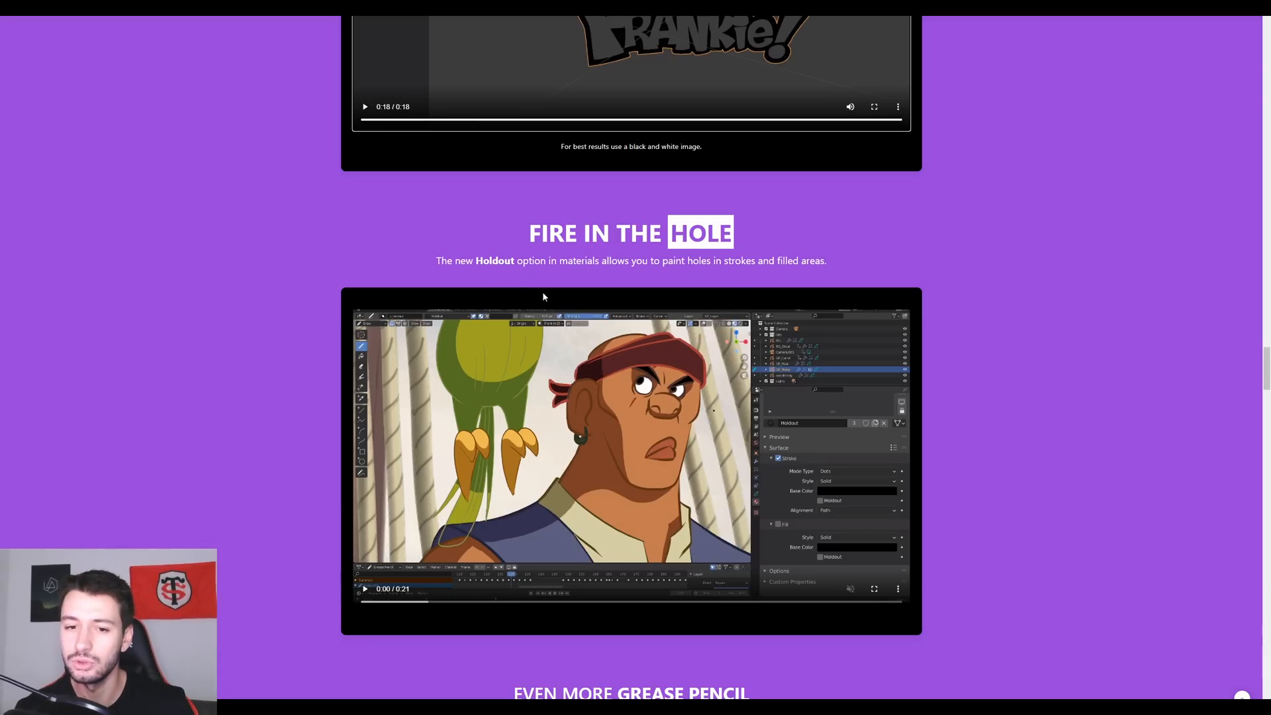
pyautogui.scroll(7, 475, 379)
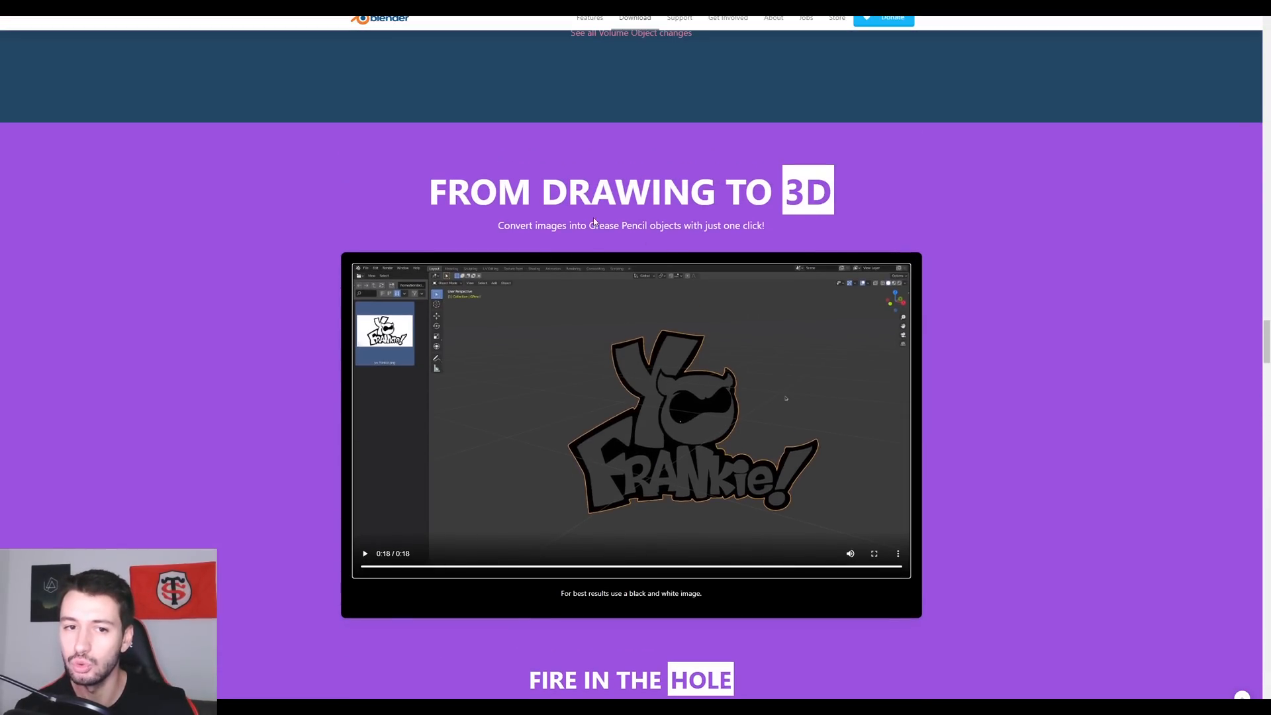
pyautogui.scroll(-13, 399, 396)
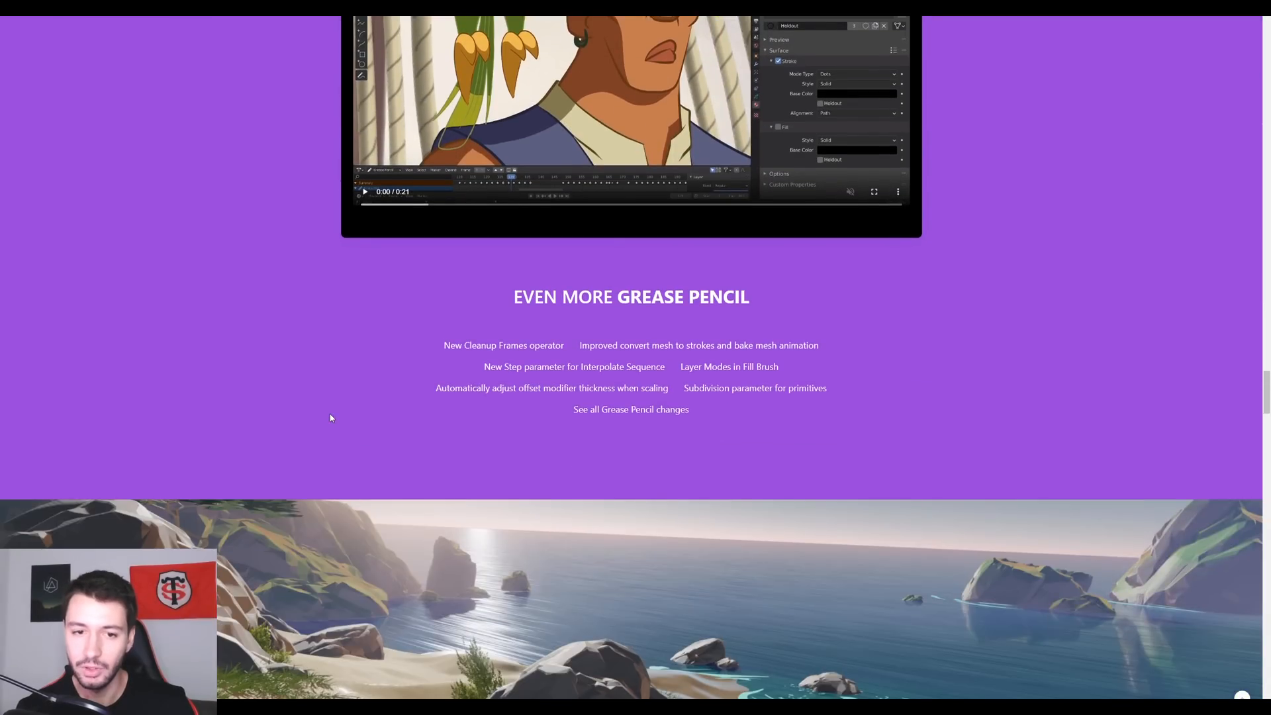
pyautogui.scroll(-13, 559, 397)
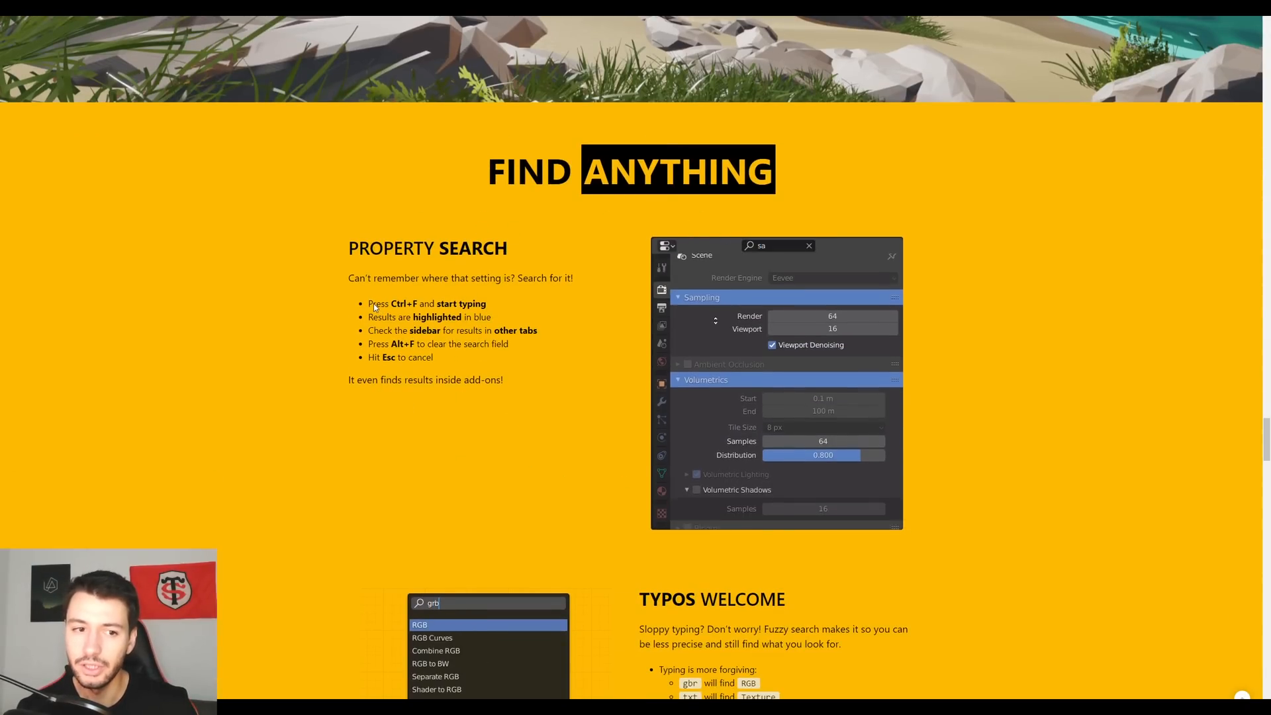
# Exit the browser's full screen, switch to Blender 2.90 and show the scene's Render properties.
pyautogui.press('F11')
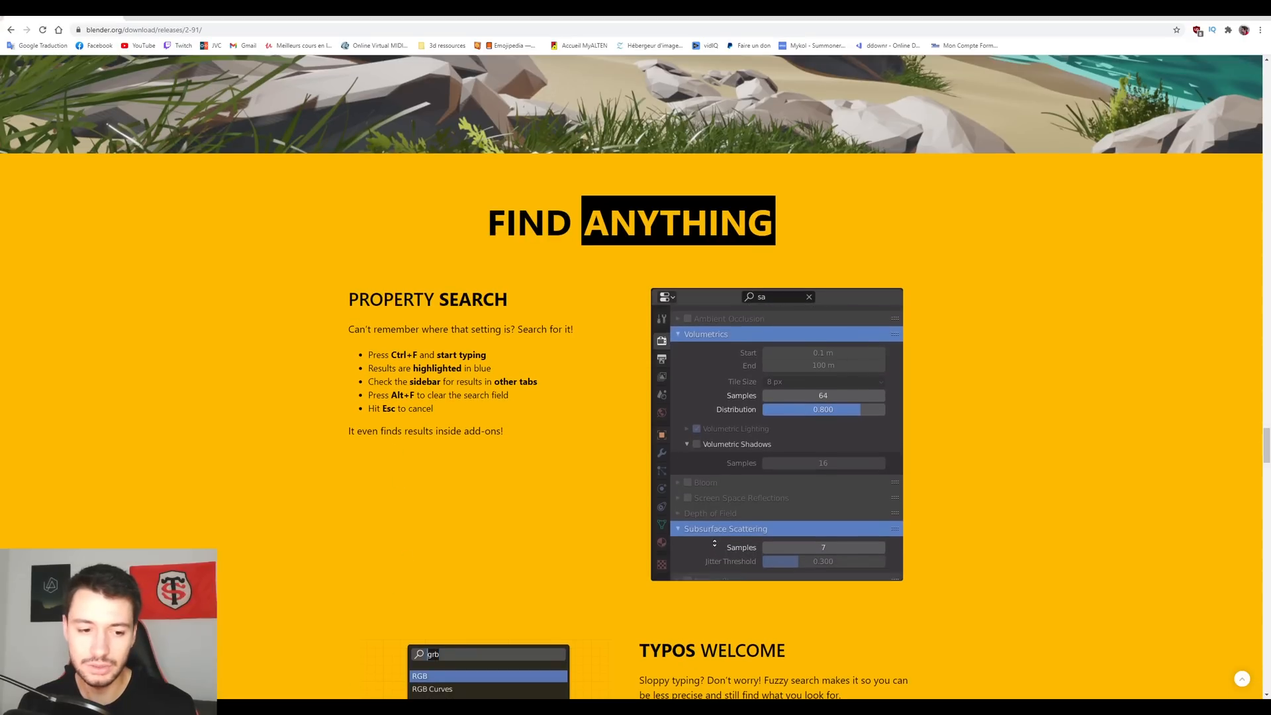
pyautogui.hotkey('alt', 'Tab')
pyautogui.moveTo(557, 281); pyautogui.dragTo(621, 284, button='middle')
pyautogui.click(613, 270)
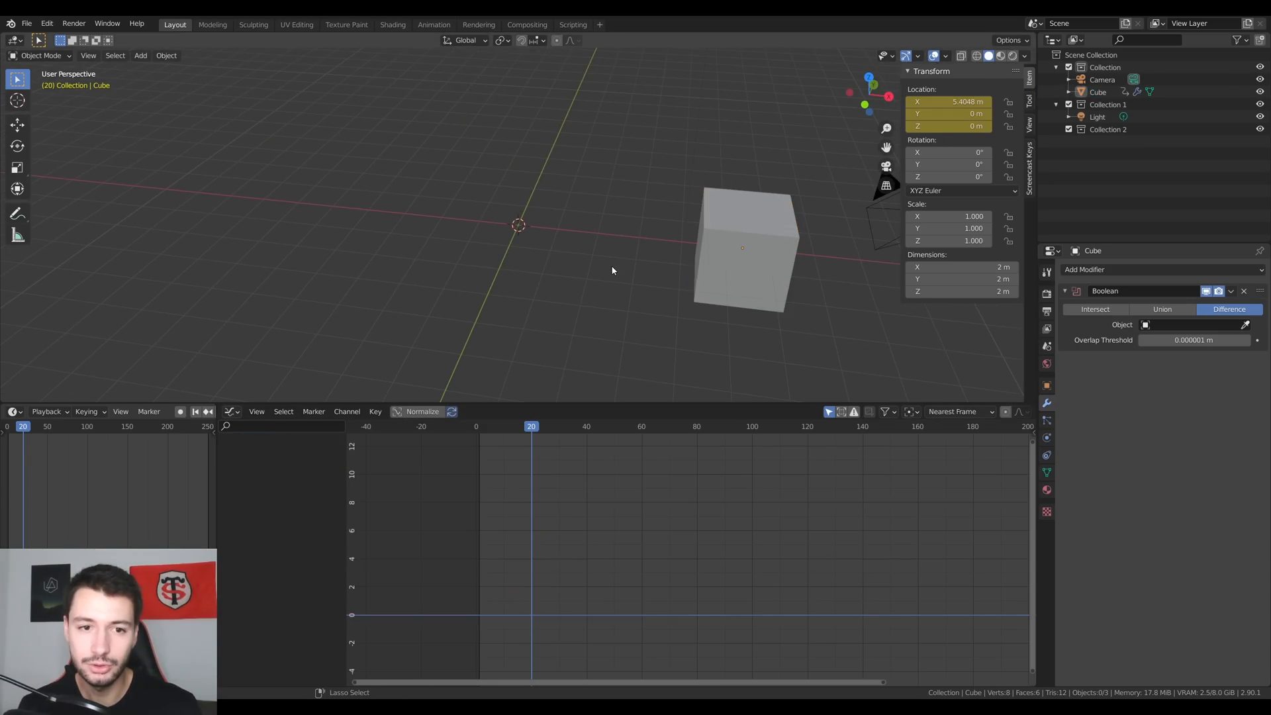
pyautogui.hotkey('alt', 'Tab')
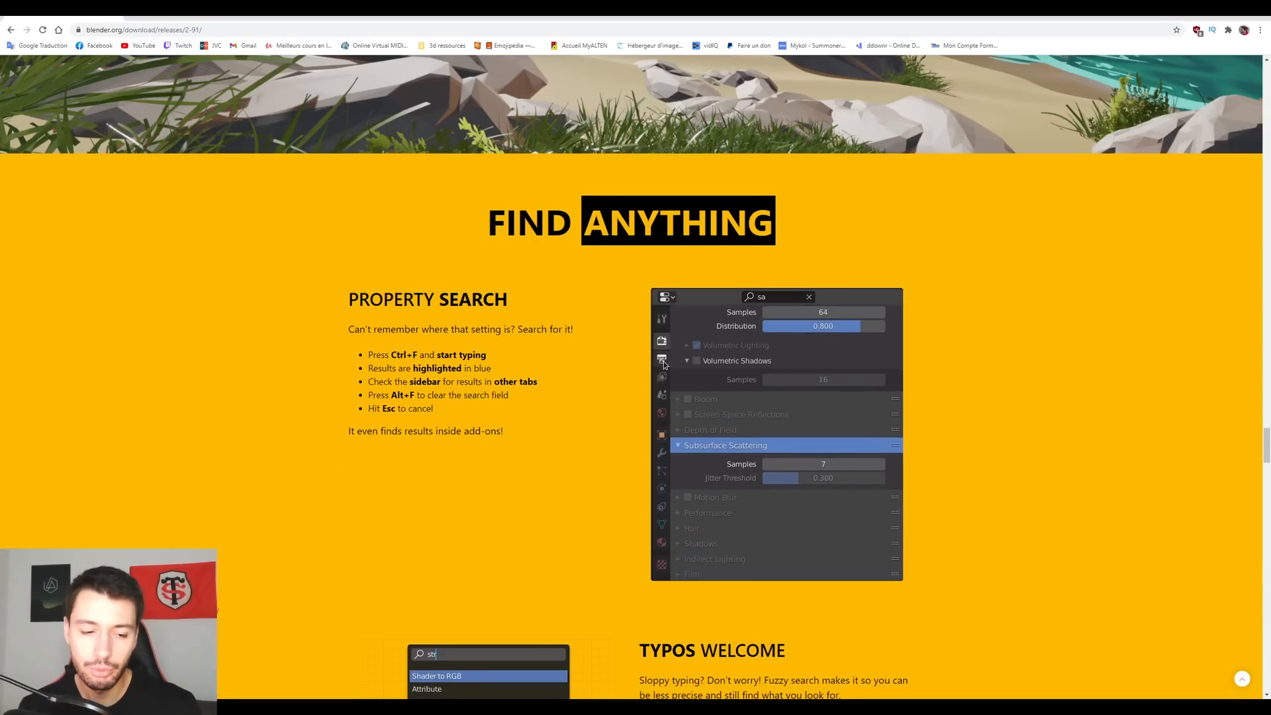
pyautogui.hotkey('alt', 'Tab')
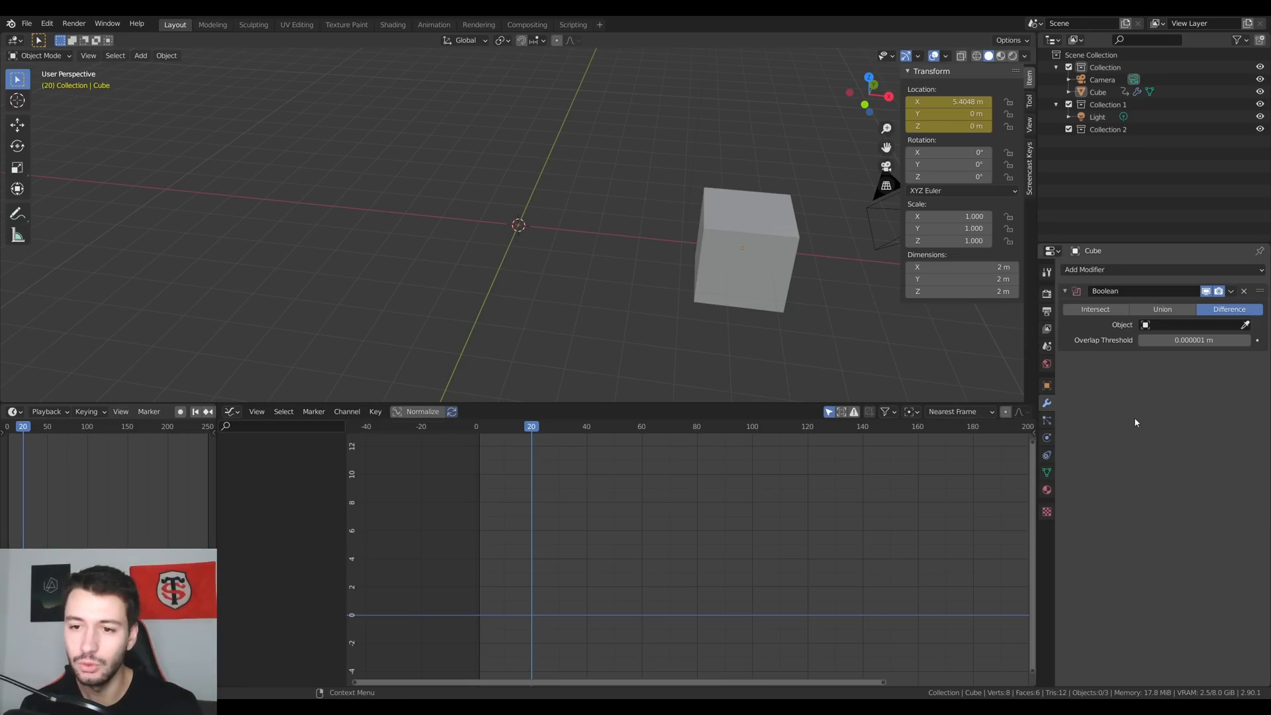
pyautogui.click(1047, 294)
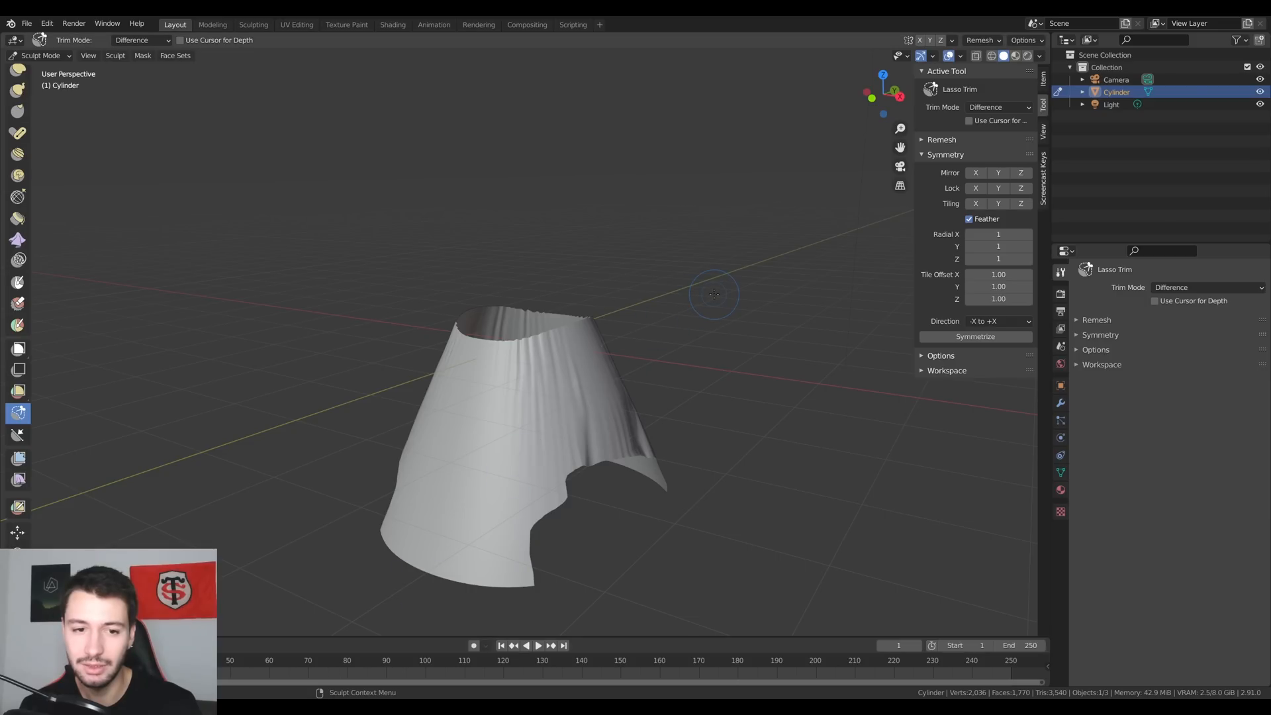
# In Blender 2.91, put the cylinder in Object Mode and search the scene's Render properties for "light".
pyautogui.hotkey('ctrl', 'f')
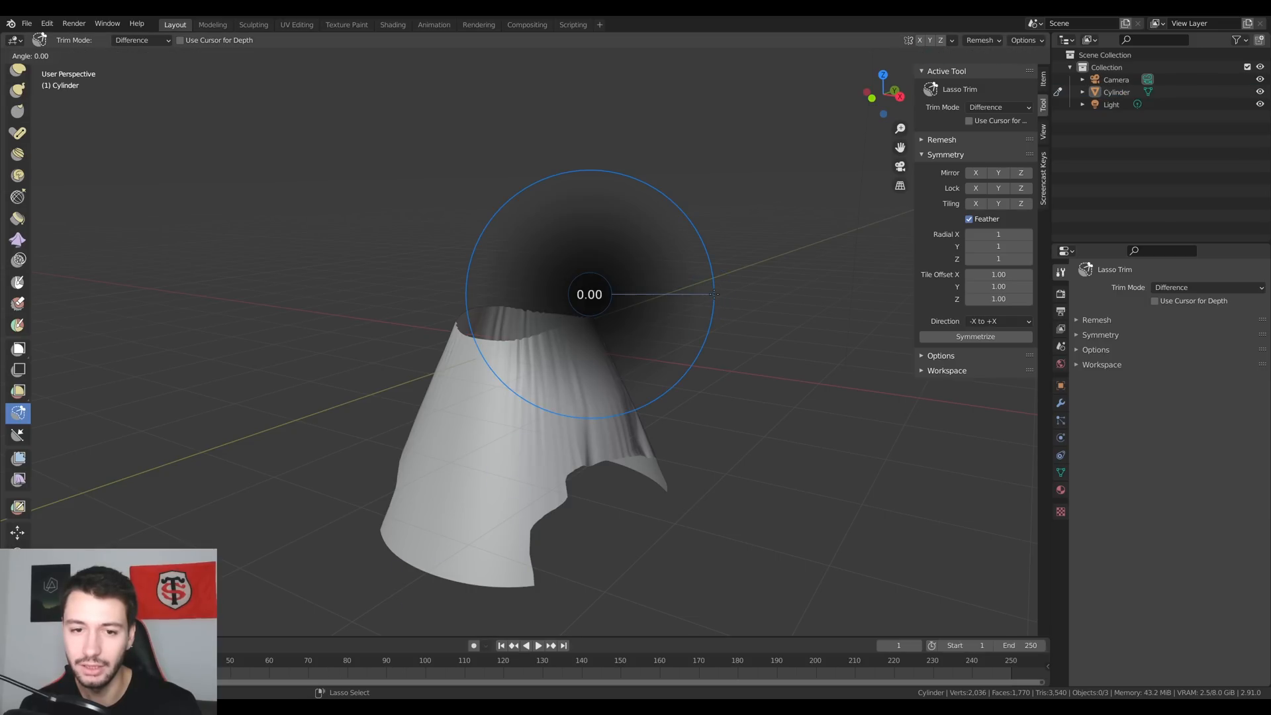
pyautogui.click(175, 103)
pyautogui.click(41, 57)
pyautogui.click(38, 73)
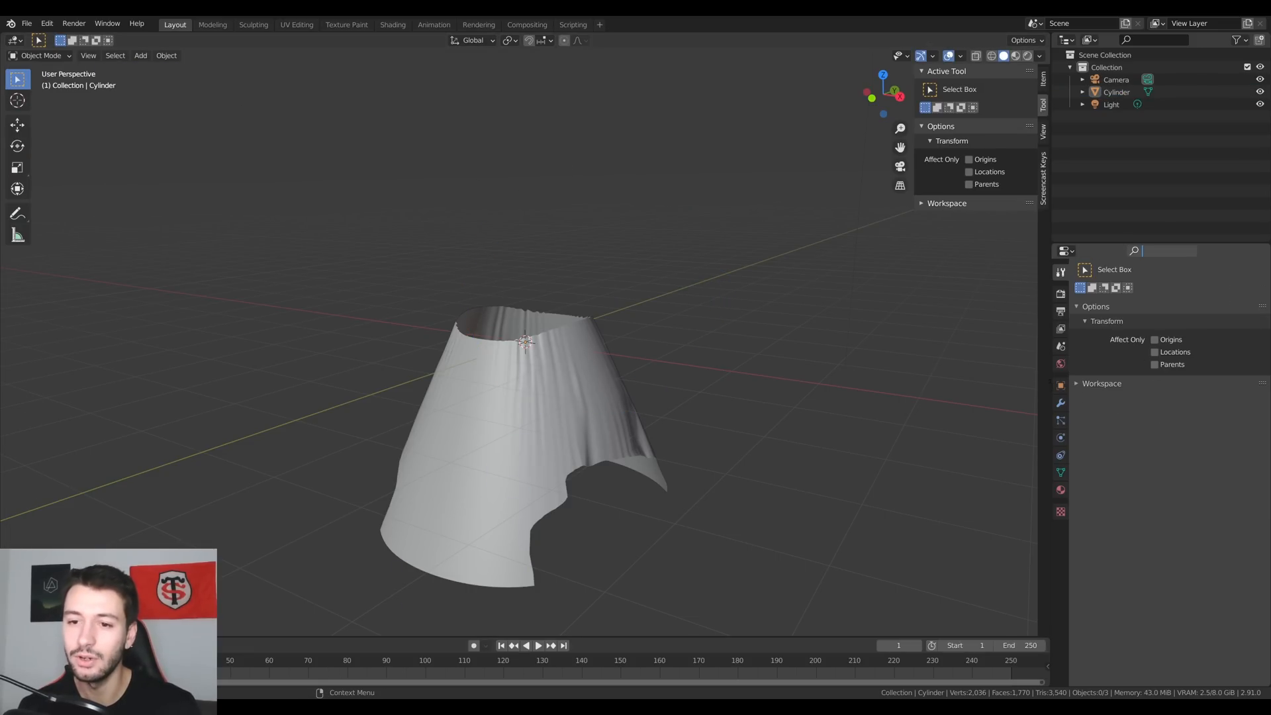
pyautogui.click(1061, 294)
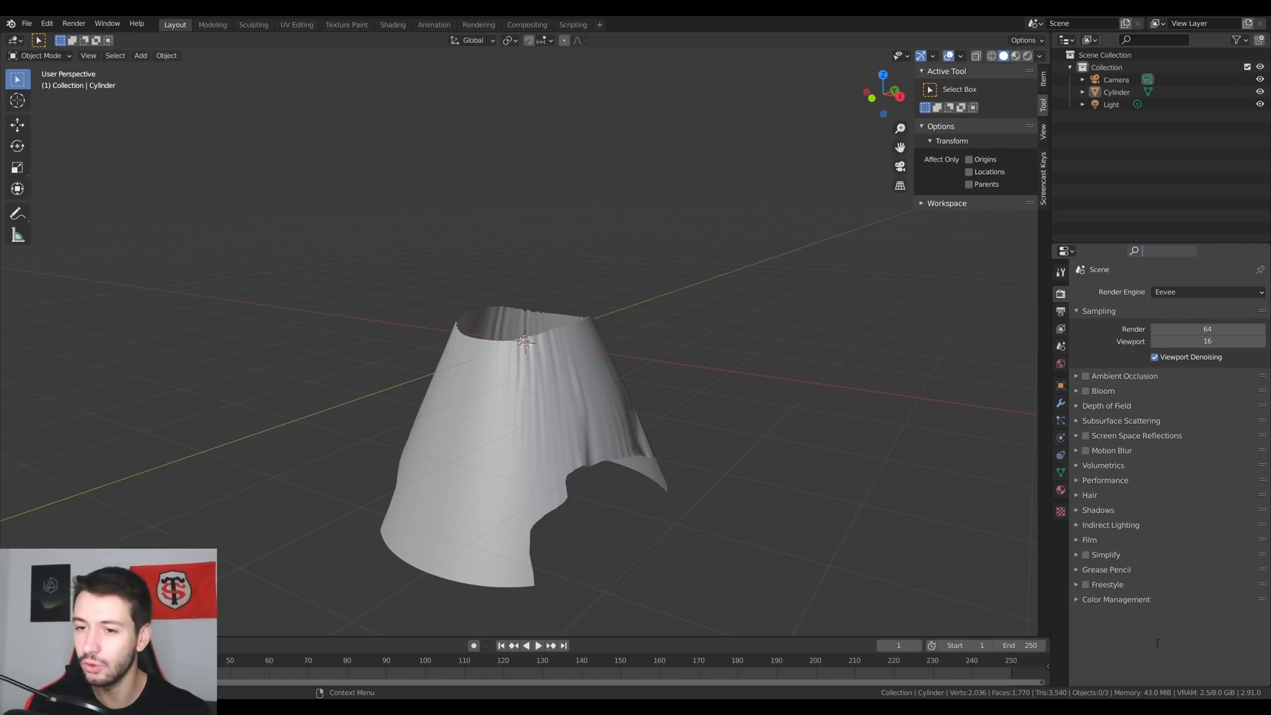
pyautogui.write('light')
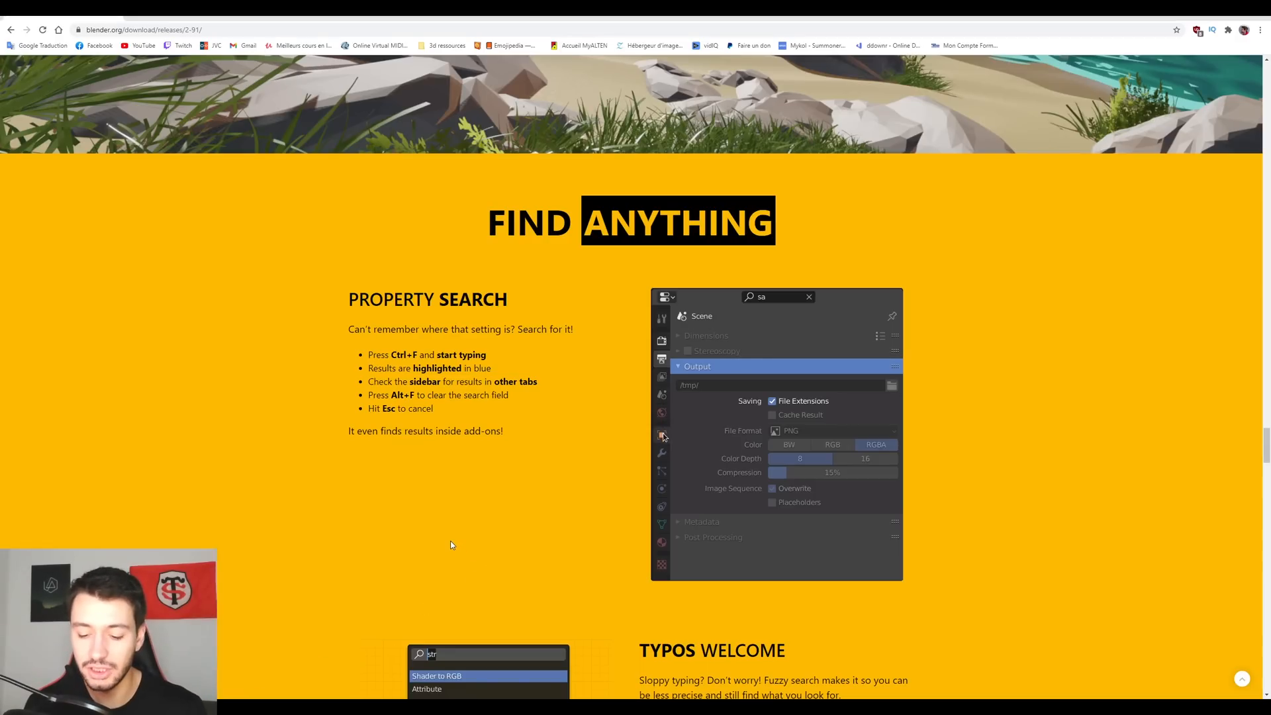
# Show the release notes full screen and review the Property Search shortcuts, the Typos Welcome section and the list of further interface changes.
pyautogui.press('F11')
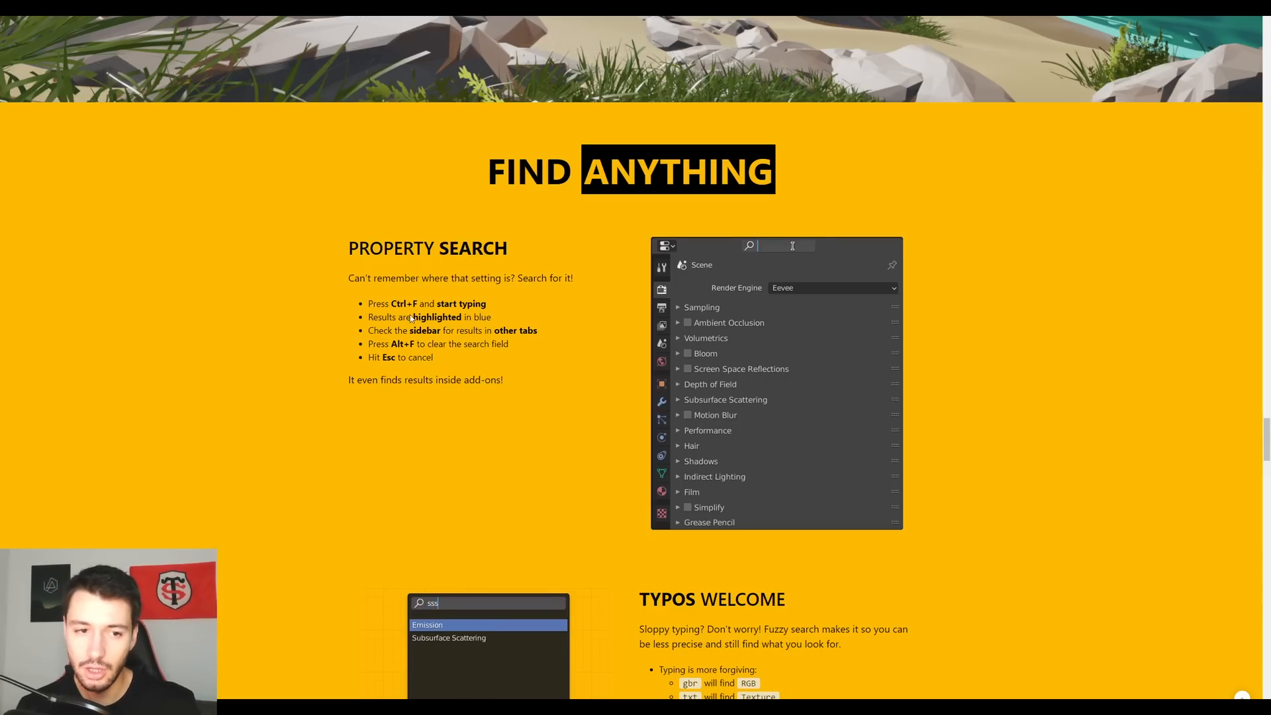
pyautogui.moveTo(387, 305); pyautogui.dragTo(425, 361)
pyautogui.click(504, 361)
pyautogui.scroll(-4, 505, 362)
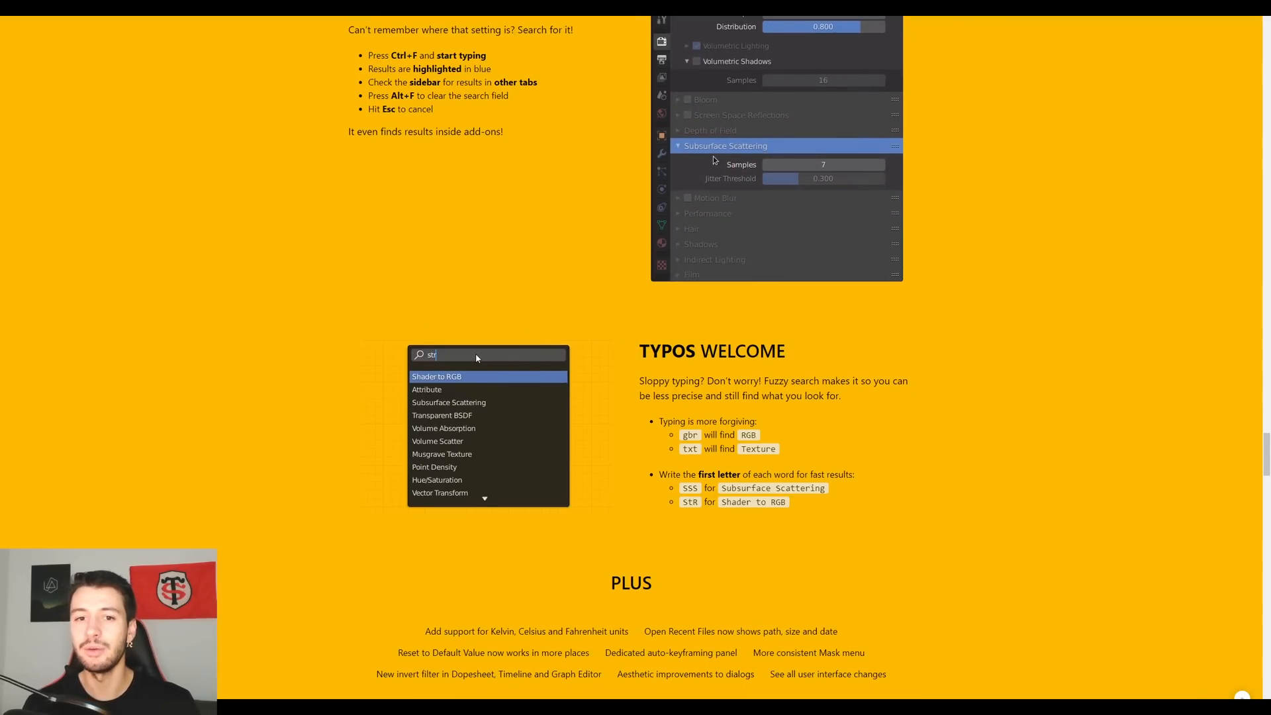
pyautogui.scroll(-4, 477, 357)
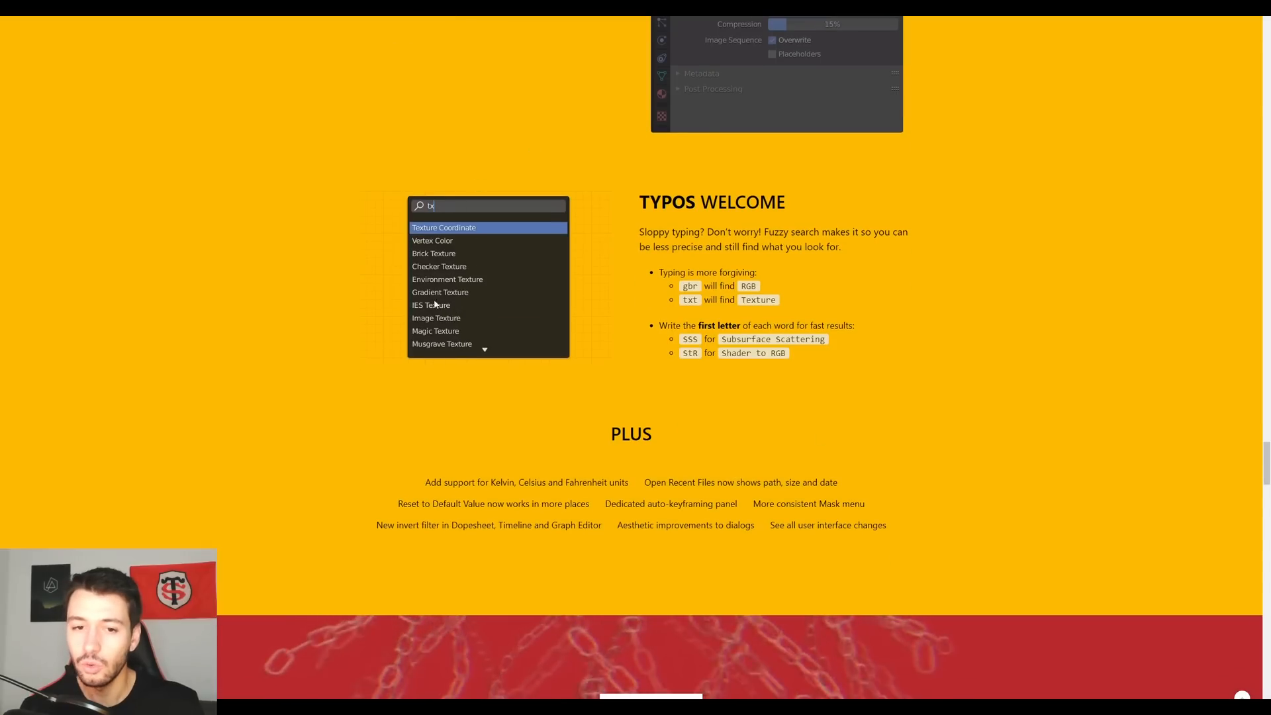
pyautogui.scroll(-1, 613, 190)
pyautogui.scroll(-4, 526, 313)
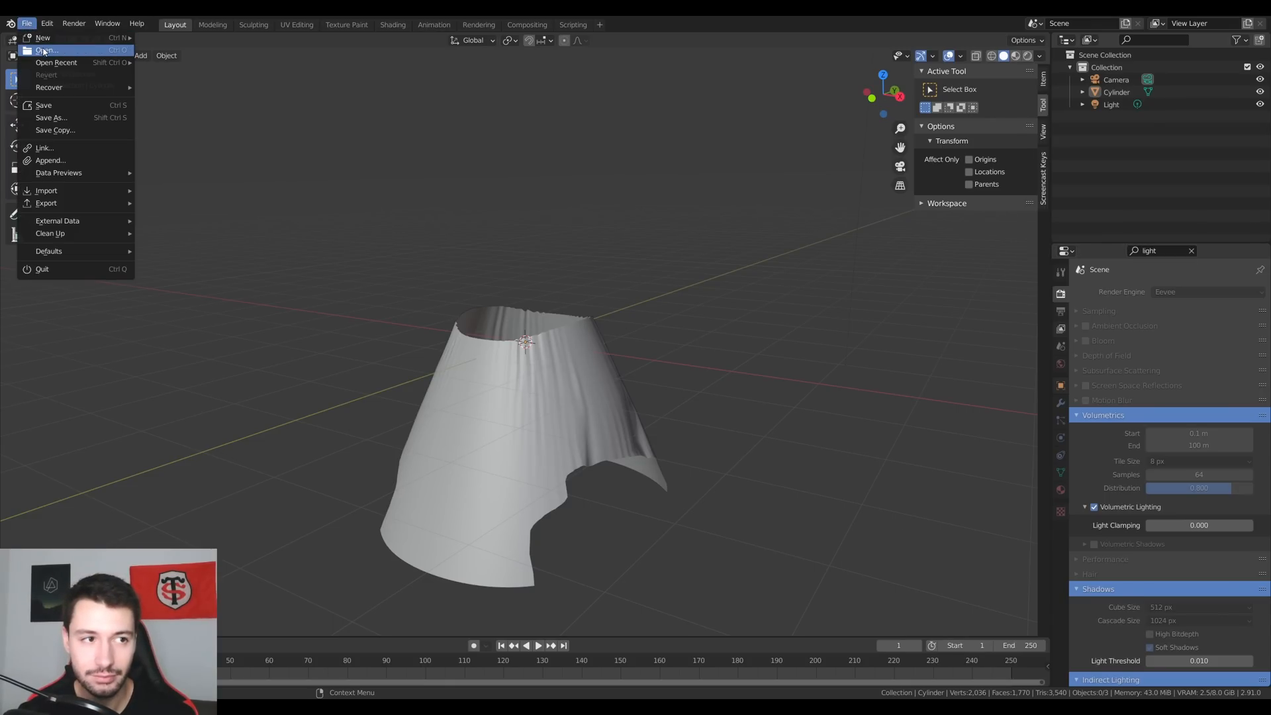
# Open the compound_c..._chain.blend file from the Downloads folder in Blender 2.91.
pyautogui.click(44, 51)
pyautogui.click(659, 378)
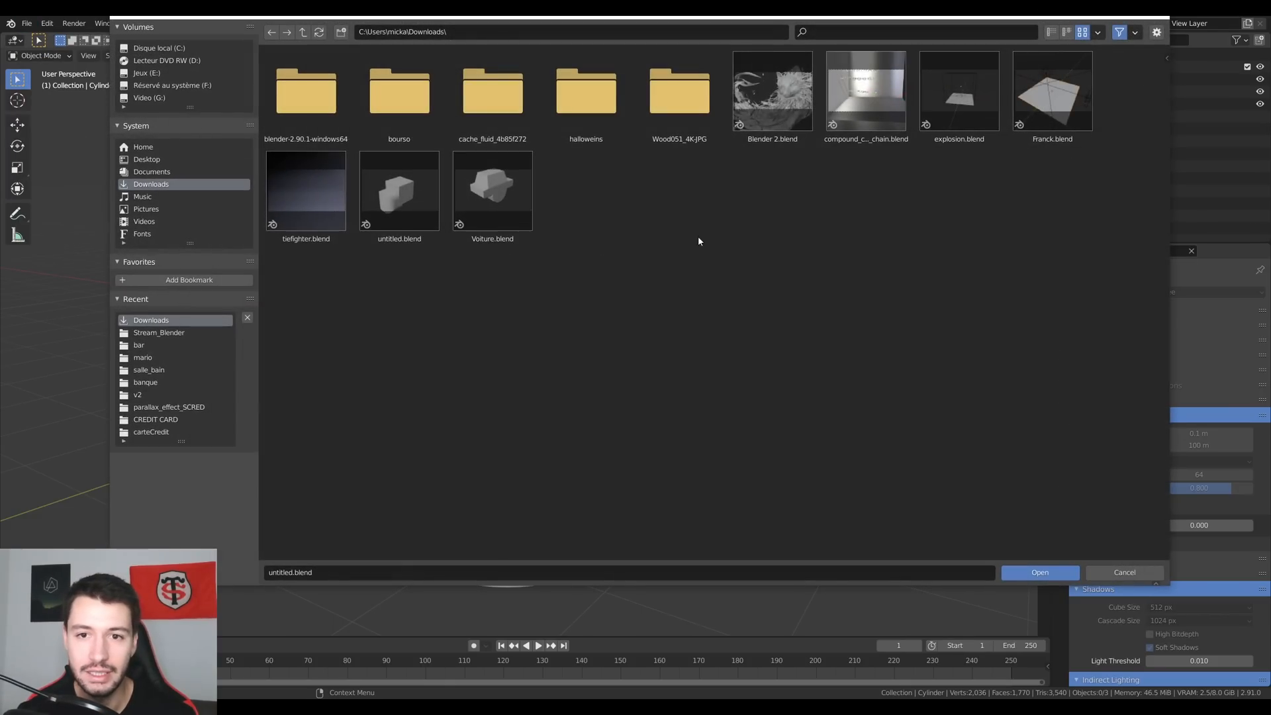
pyautogui.doubleClick(870, 100)
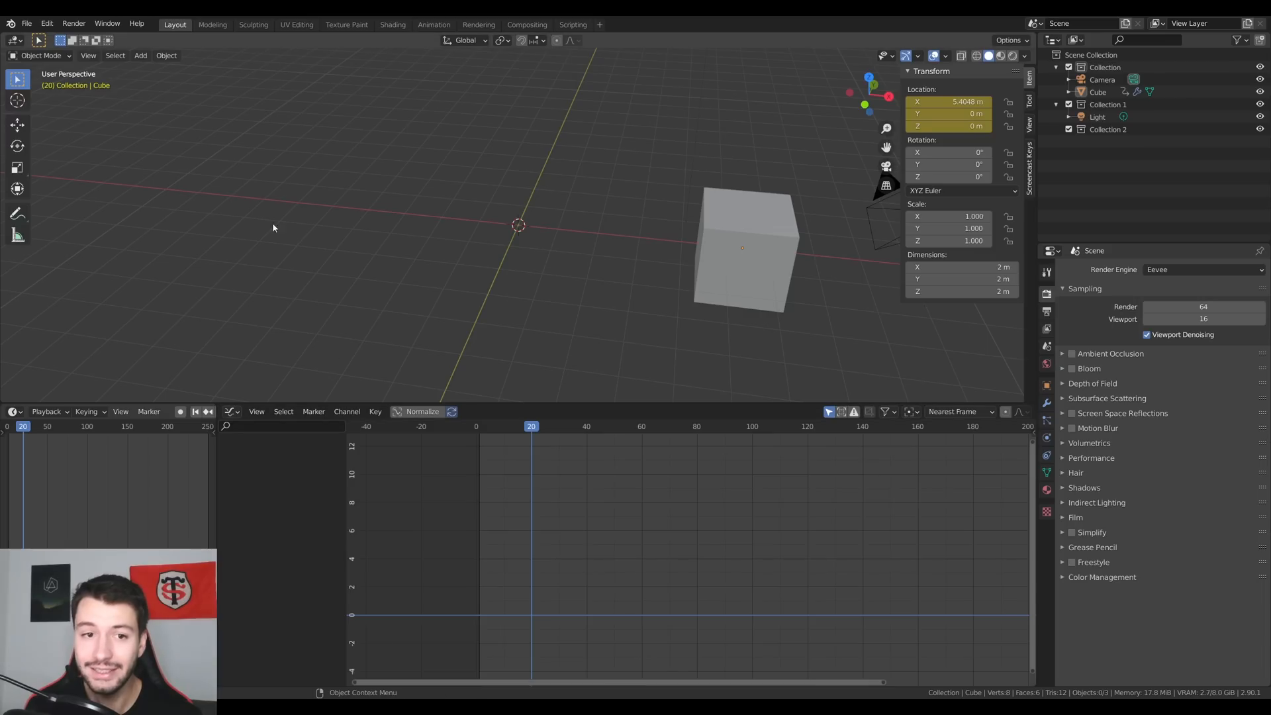
# In Blender 2.90, open the compound-shape chain demo file without saving the untitled scene, play its animation and pause it.
pyautogui.click(40, 51)
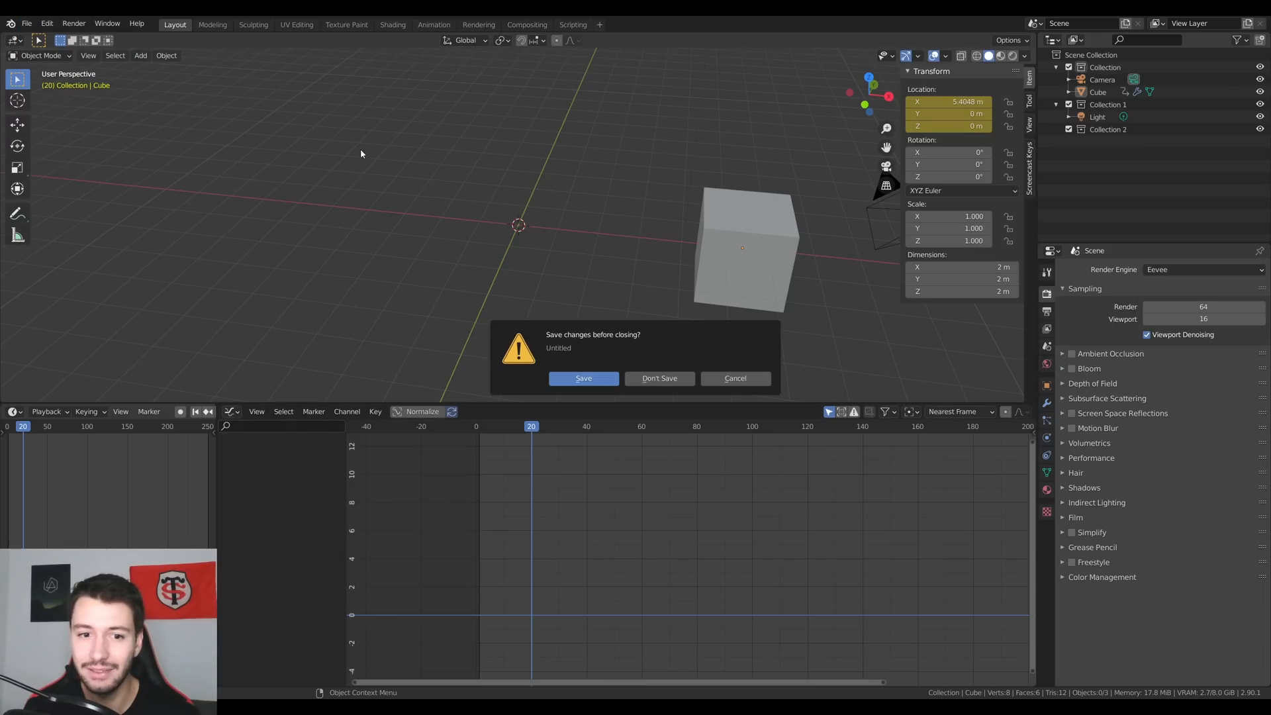
pyautogui.click(662, 379)
pyautogui.doubleClick(870, 116)
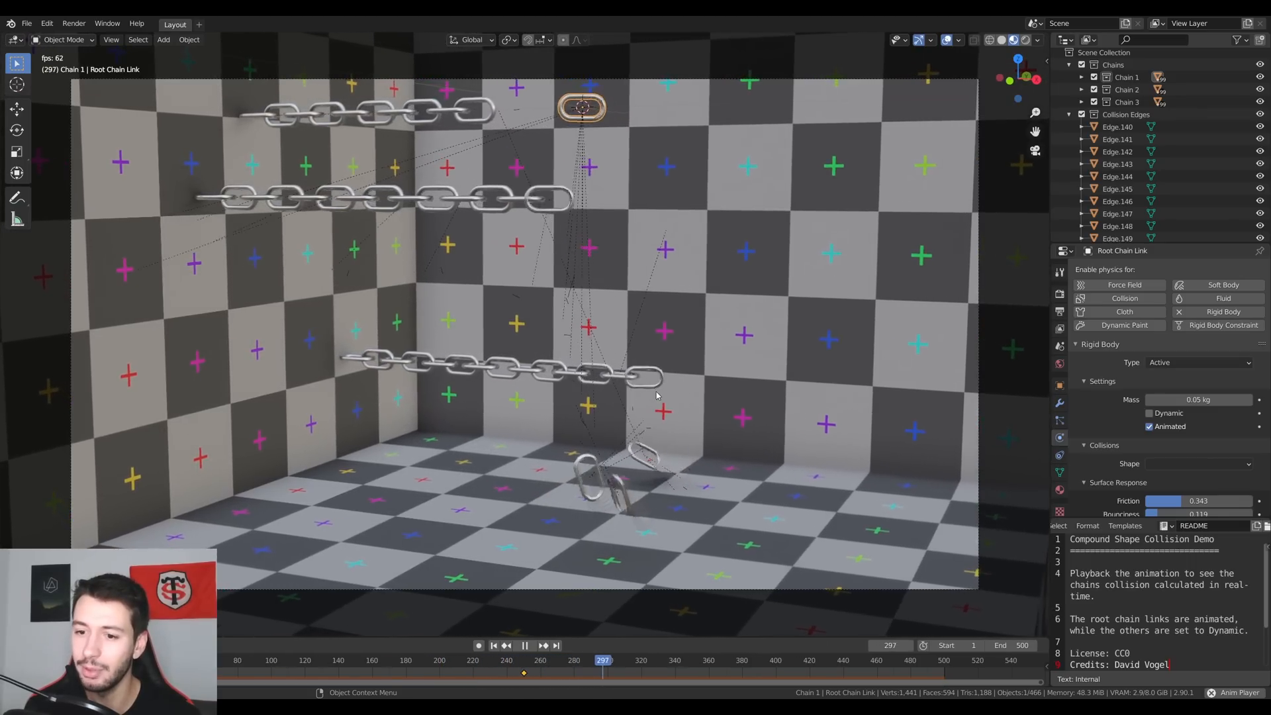
pyautogui.press('space')
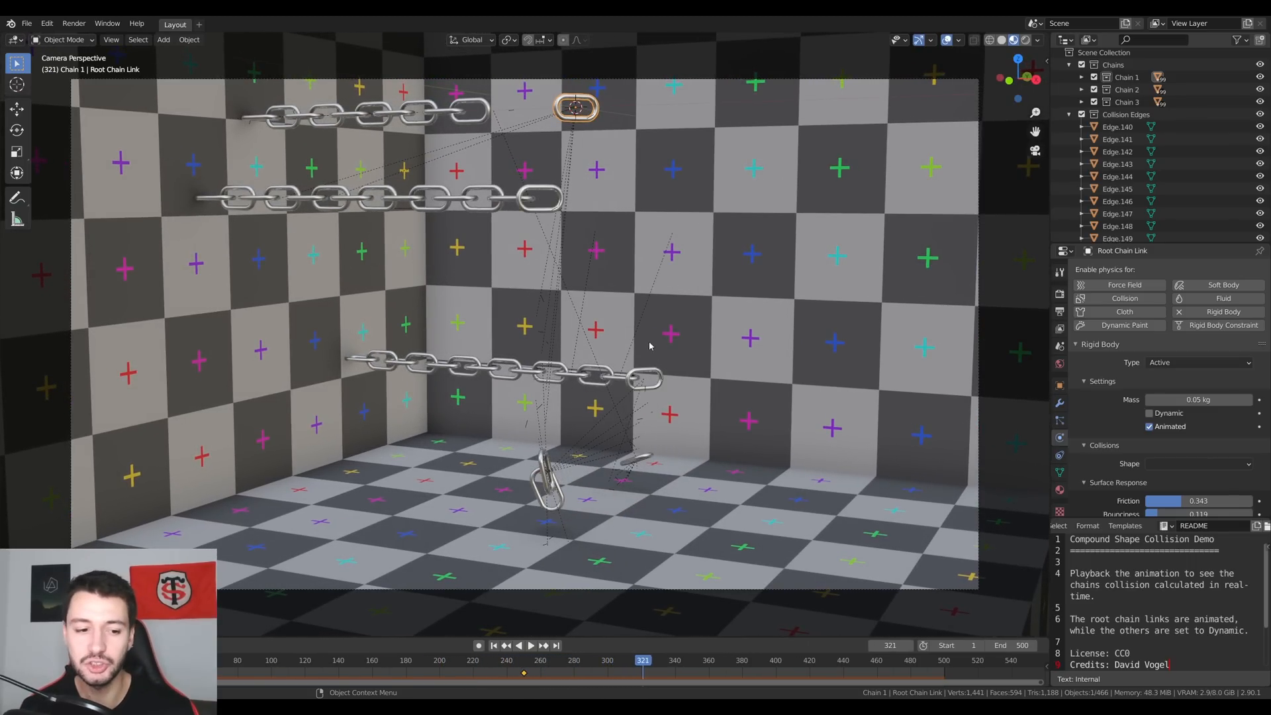
# Switch to the release notes in the browser and review Complex Rigid Bodies, the Stay Organized Outliner changes and the Animation section's Snappier F-Curves.
pyautogui.hotkey('alt', 'Tab')
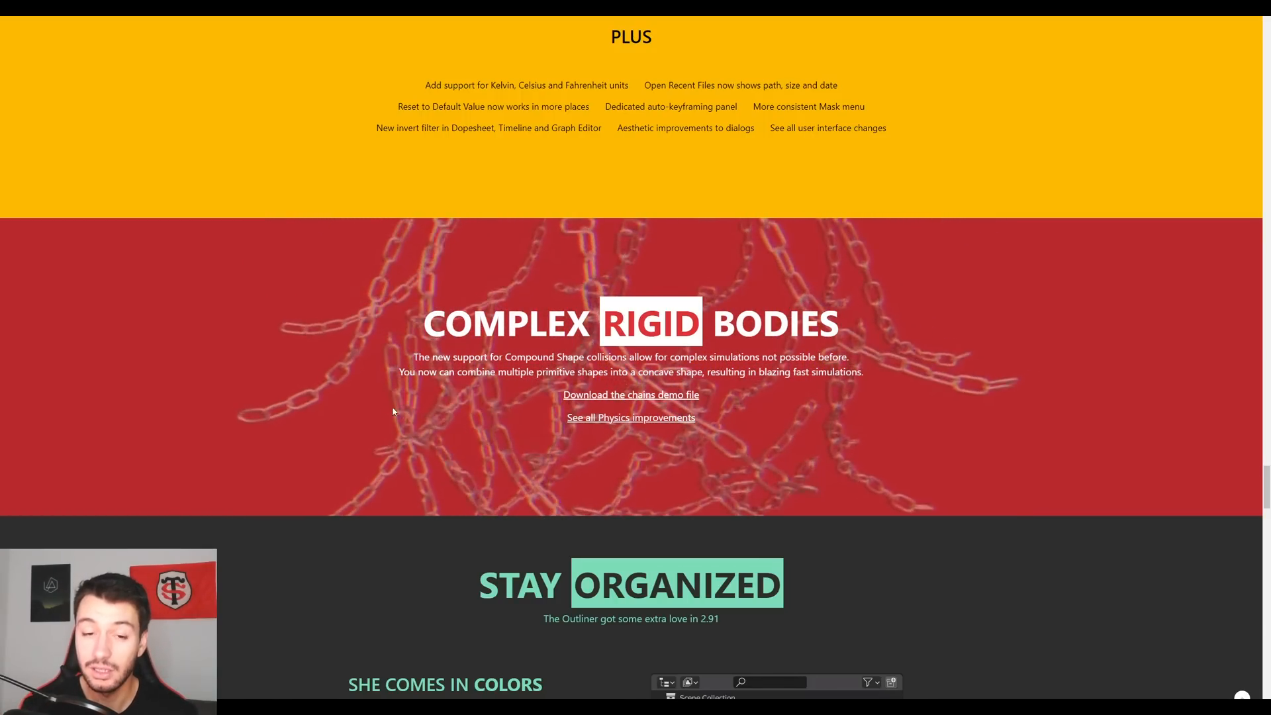
pyautogui.scroll(-2, 654, 258)
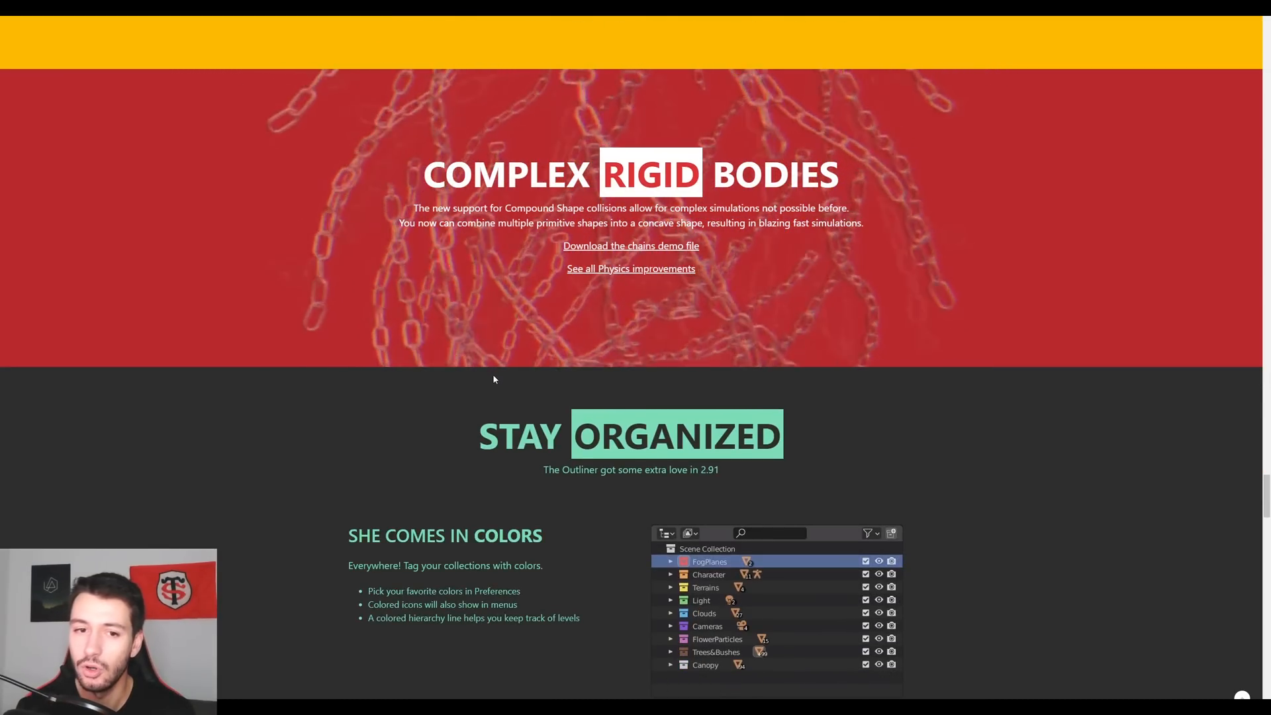
pyautogui.scroll(-1, 480, 380)
pyautogui.scroll(-4, 481, 383)
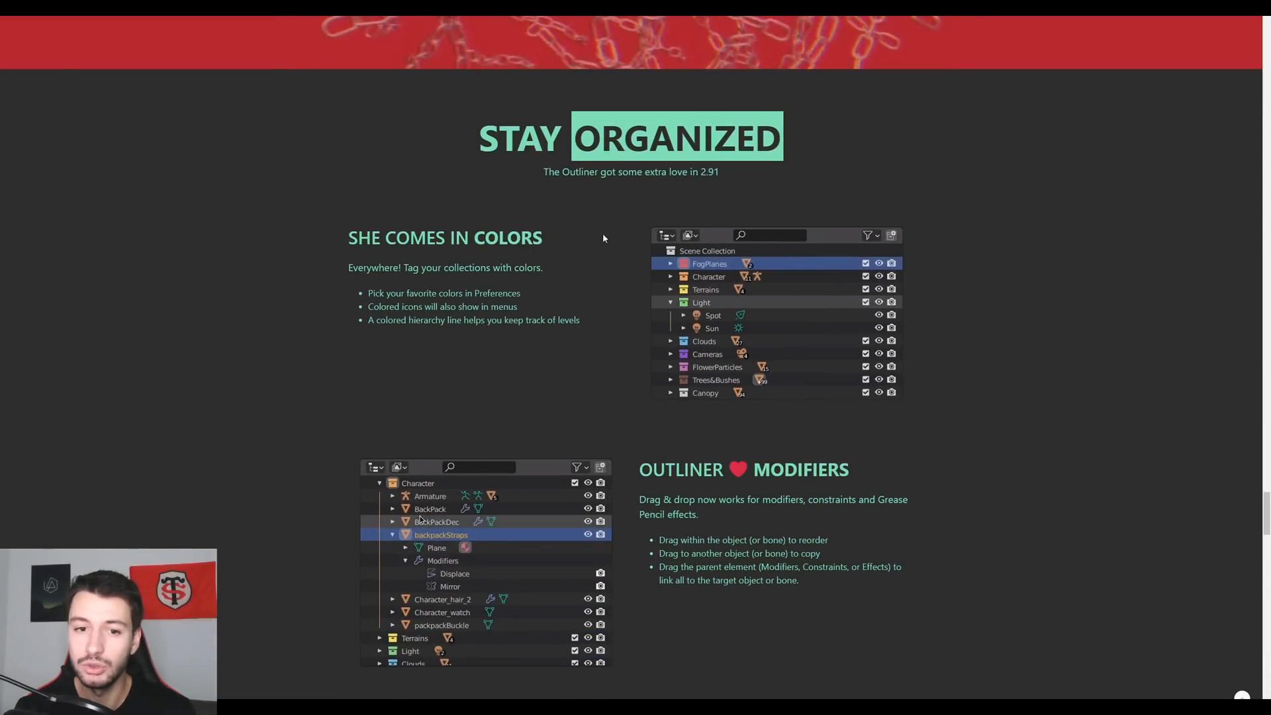
pyautogui.scroll(-2, 388, 519)
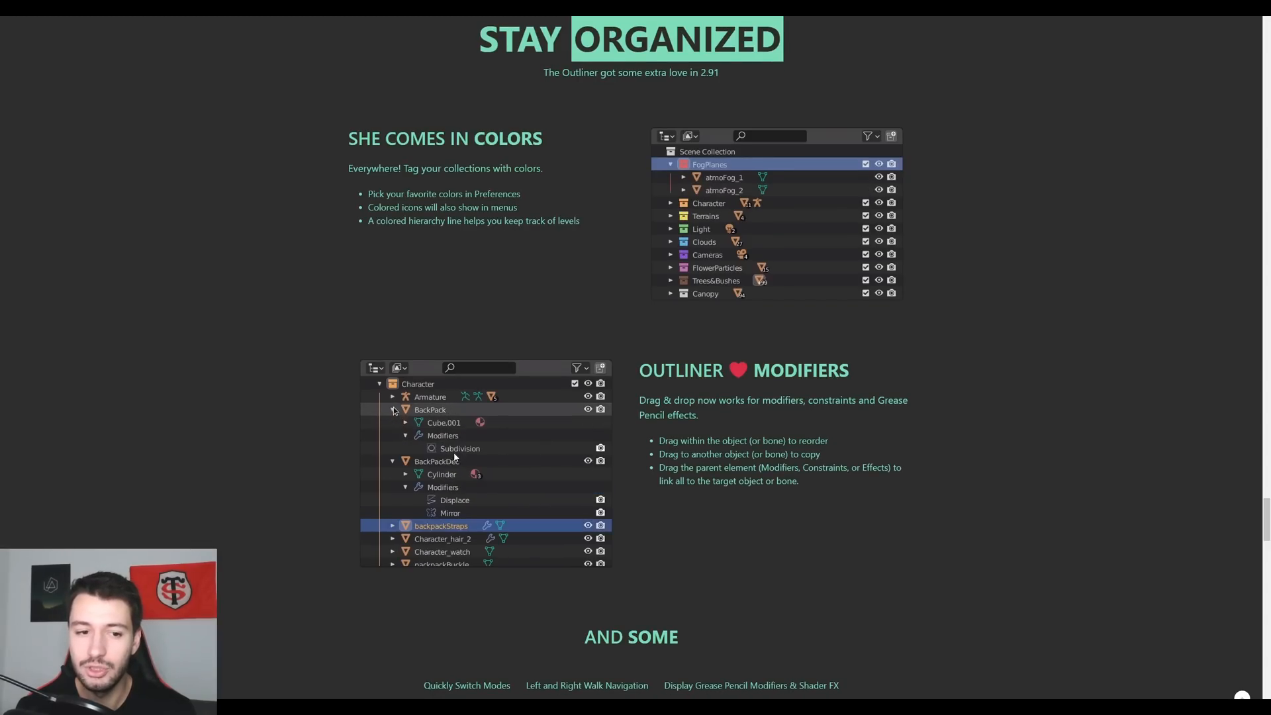
pyautogui.scroll(-5, 501, 443)
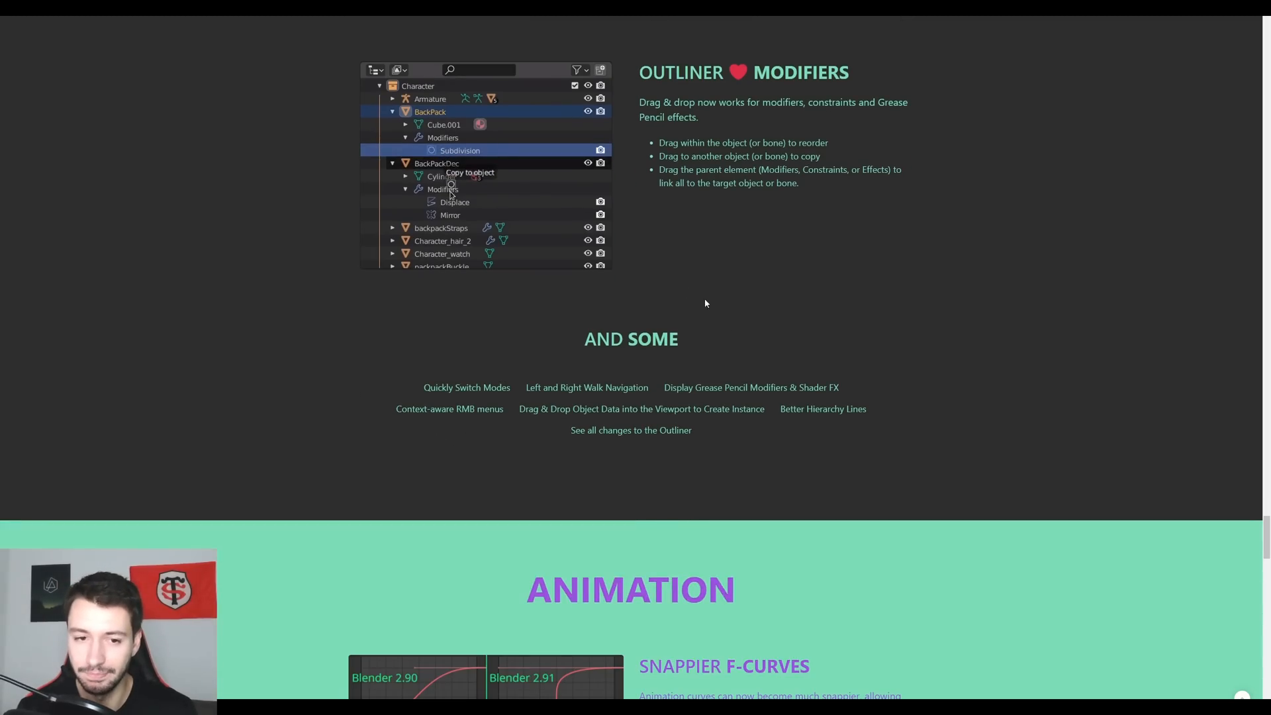
pyautogui.scroll(-5, 498, 376)
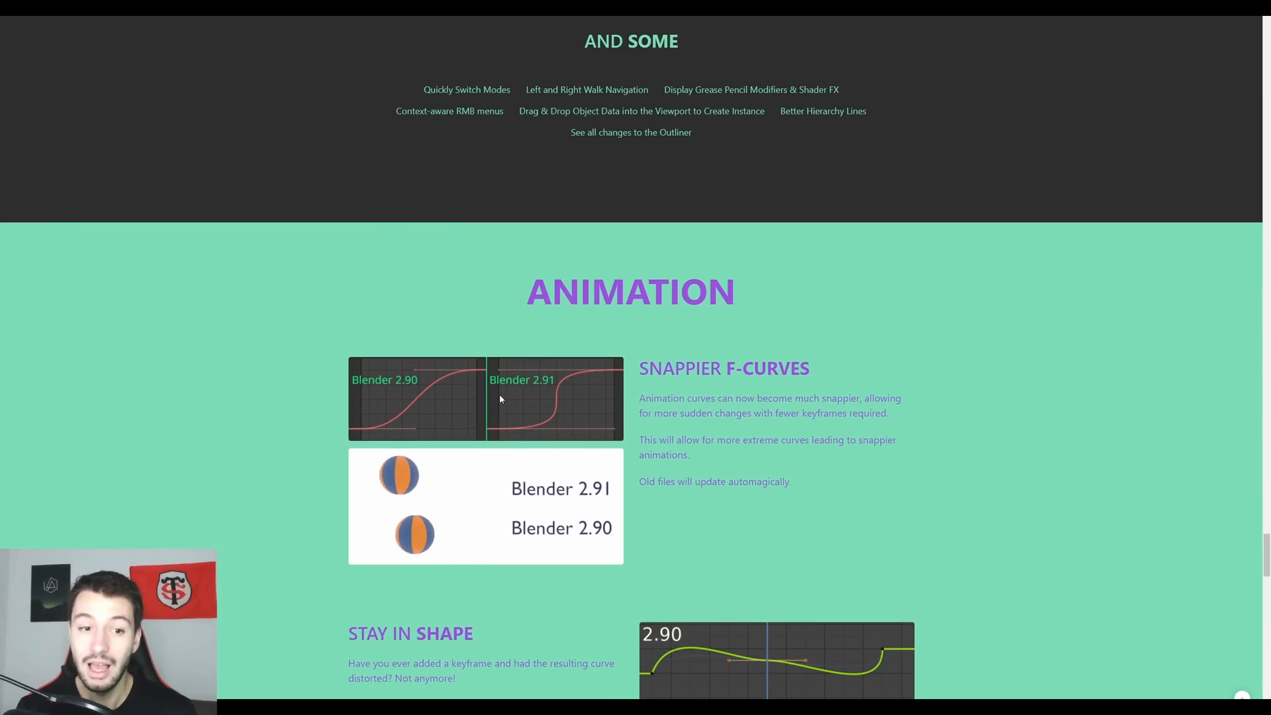